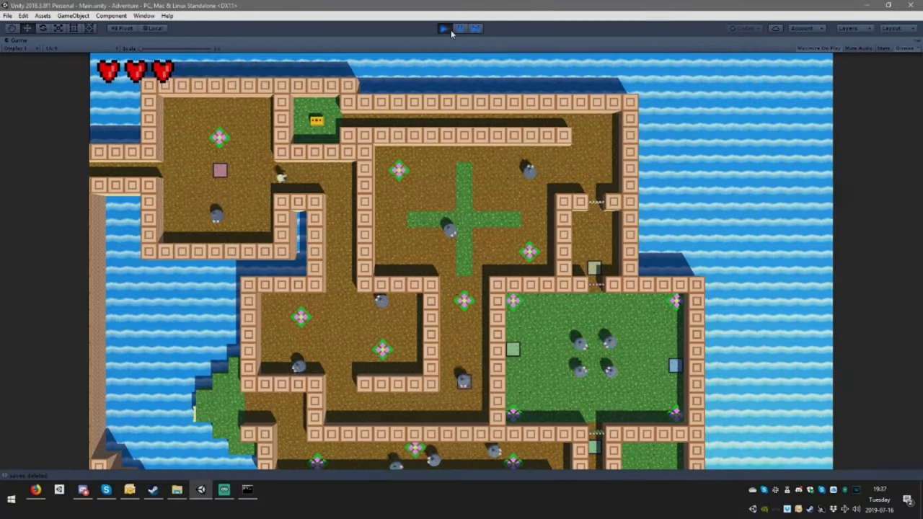
Walk the player out of the upper-left room and down the winding passage to the dirt corridor below.
key(Right)
key(Down)
key(Down)
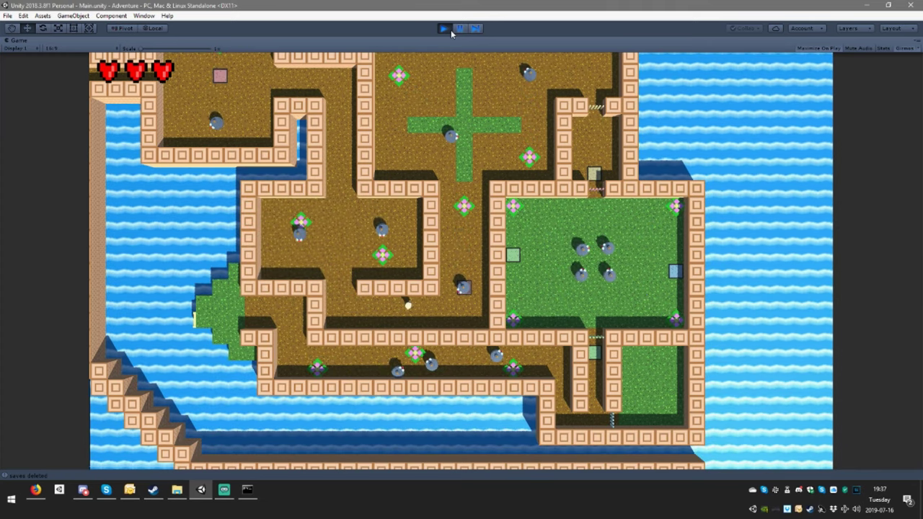
key(Right)
key(Down)
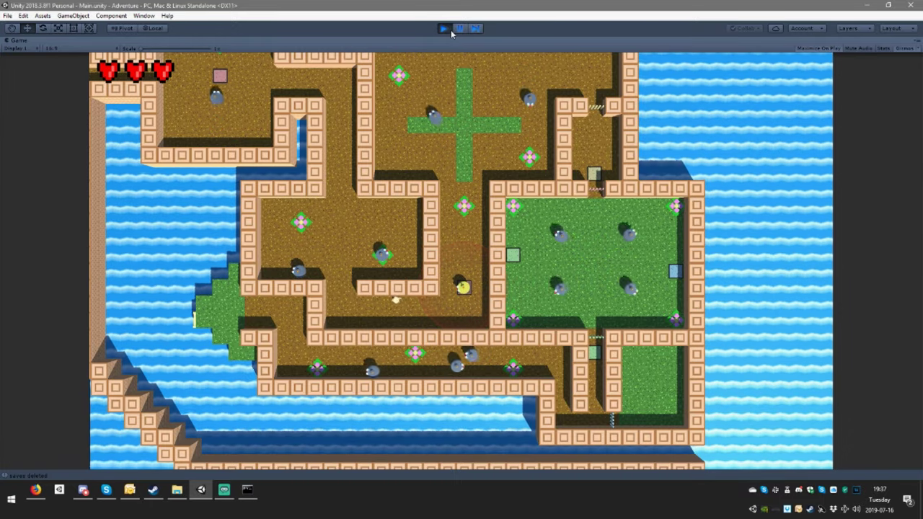
Walk the player up through the green-cross room and along the upper corridor to the treasure chest.
key(Up)
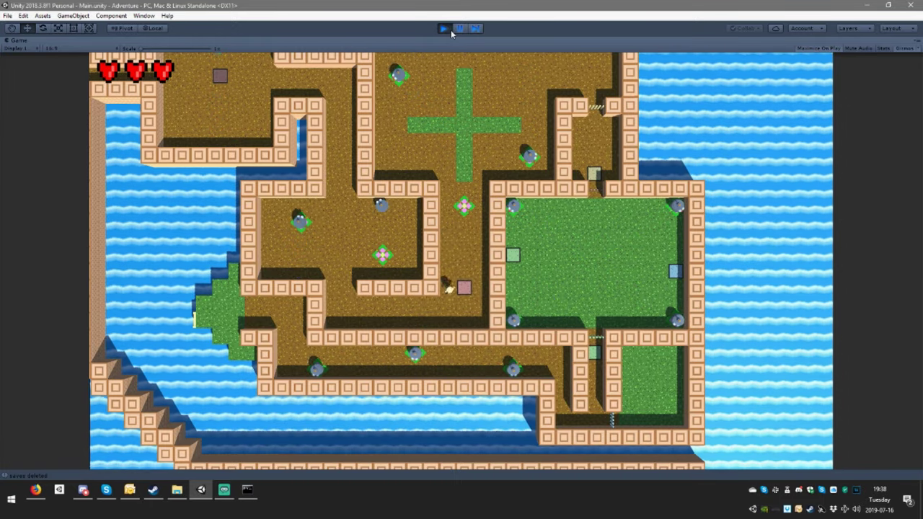
key(Up)
key(Right)
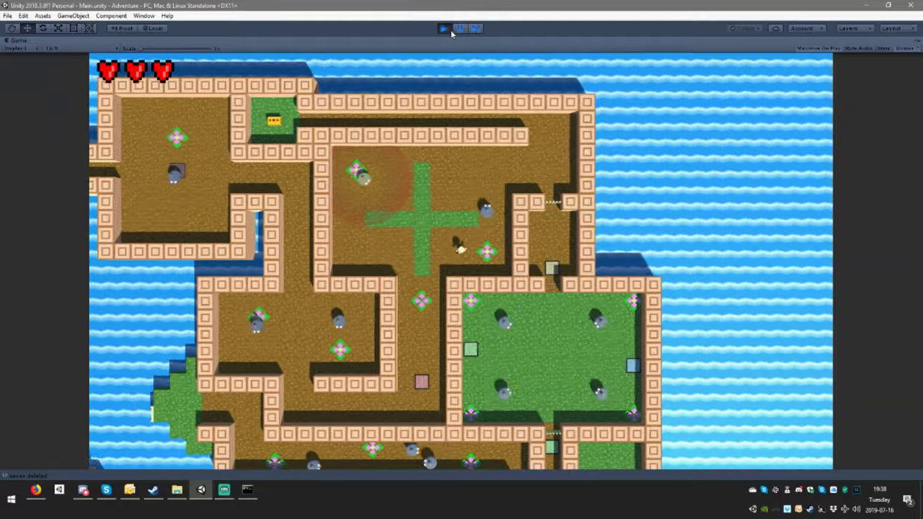
key(Up)
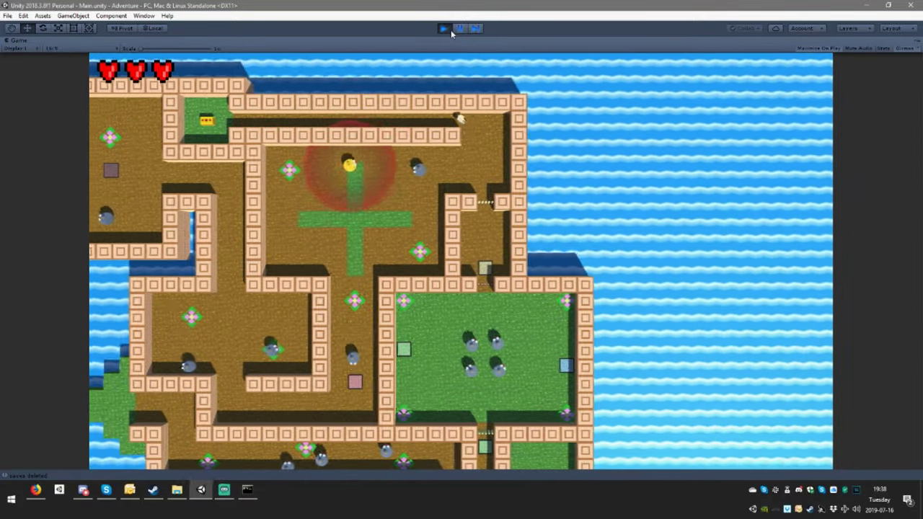
key(Left)
key(Left)
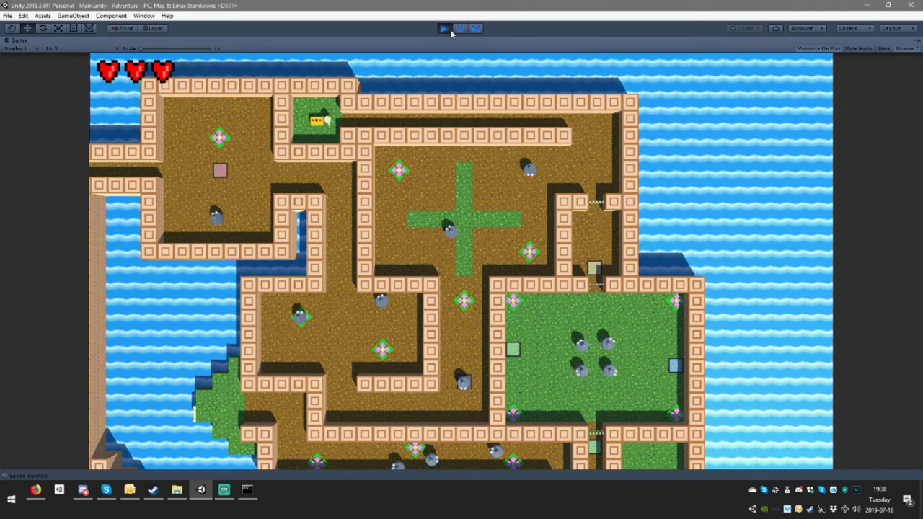
Open the treasure chest to collect the Hand of God and dismiss its item pop-up.
key(a)
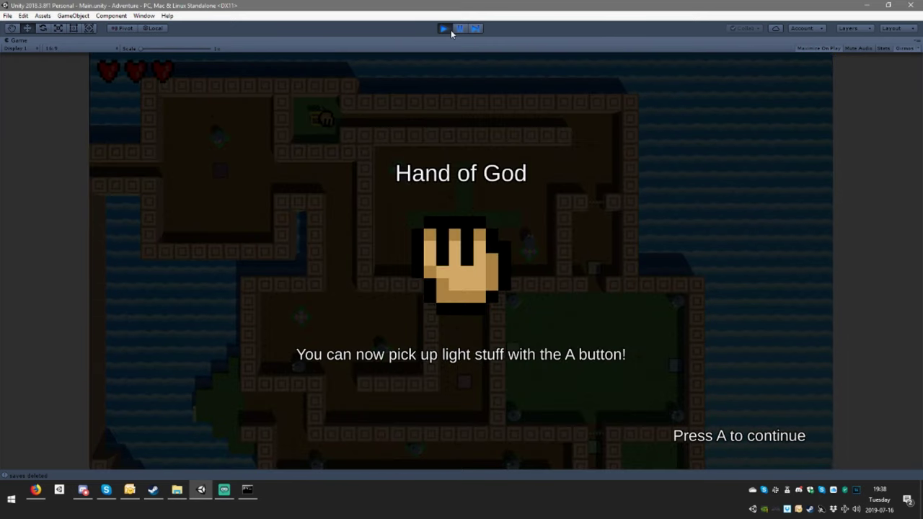
key(space)
key(space)
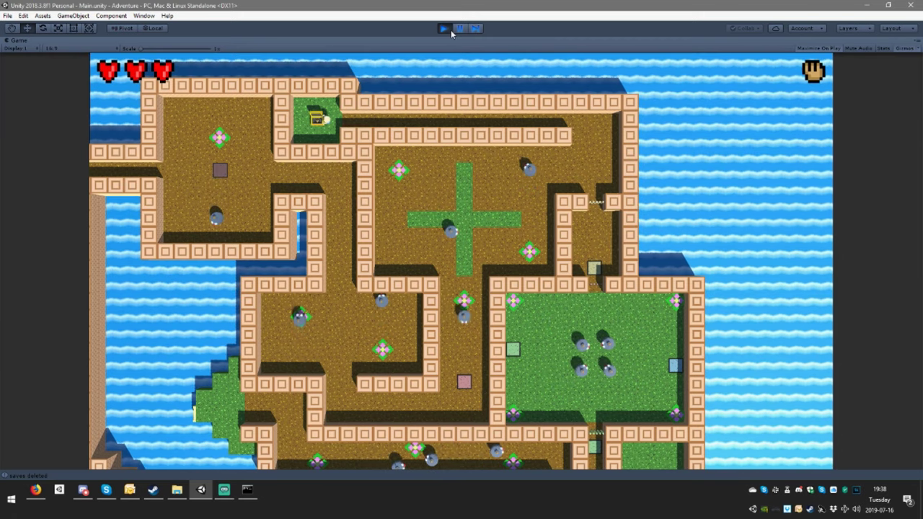
Interact with the already opened chest again to test it, and dismiss the repeated item pop-up.
key(space)
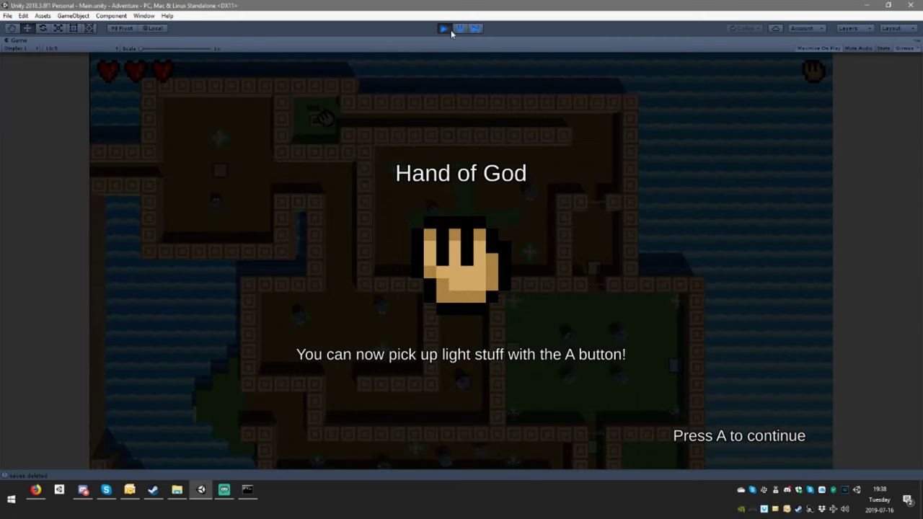
key(space)
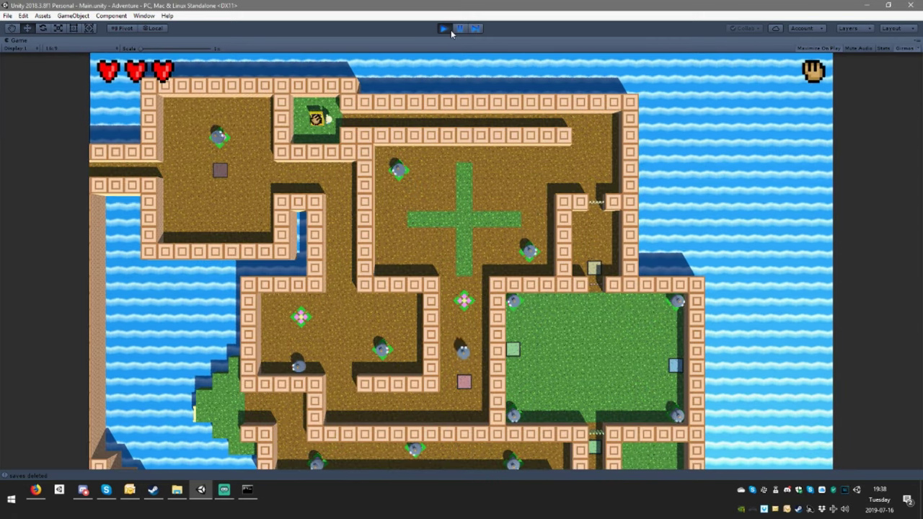
key(space)
key(space)
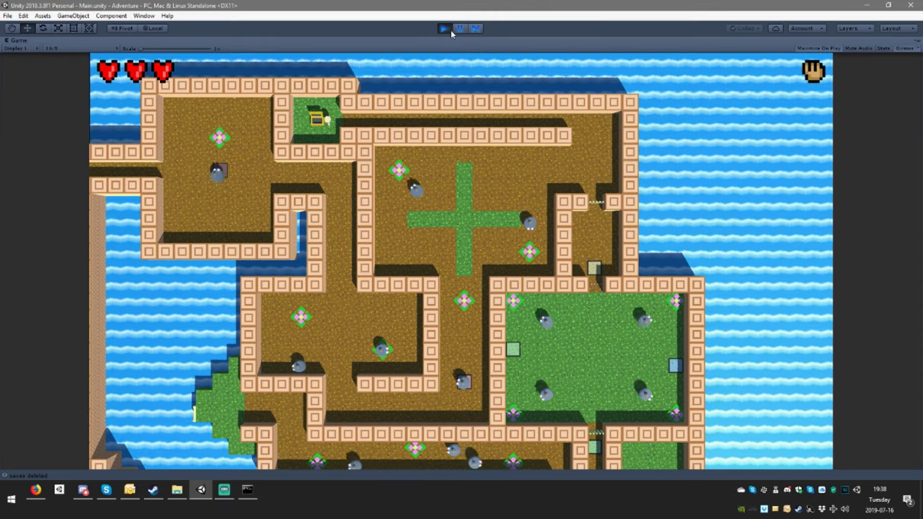
Stop the running game and open the project's C# scripts in Visual Studio.
click(444, 29)
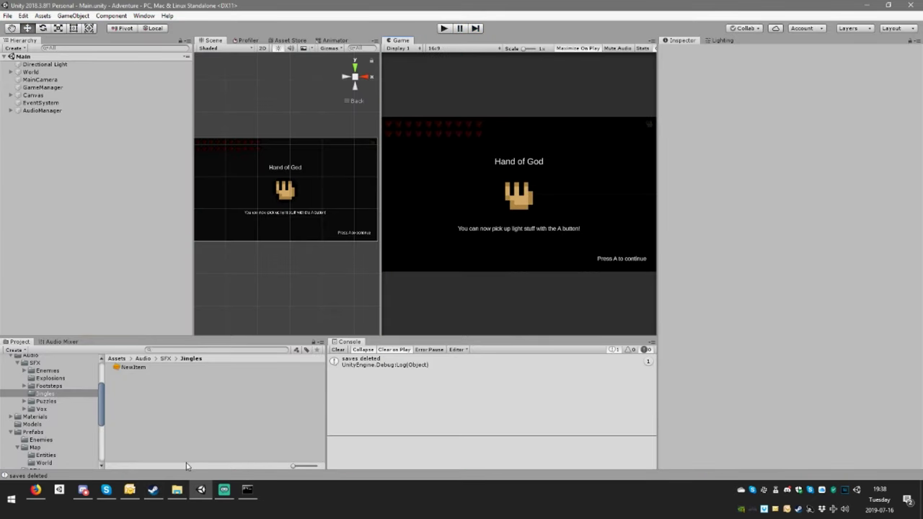
right_click(251, 419)
click(289, 410)
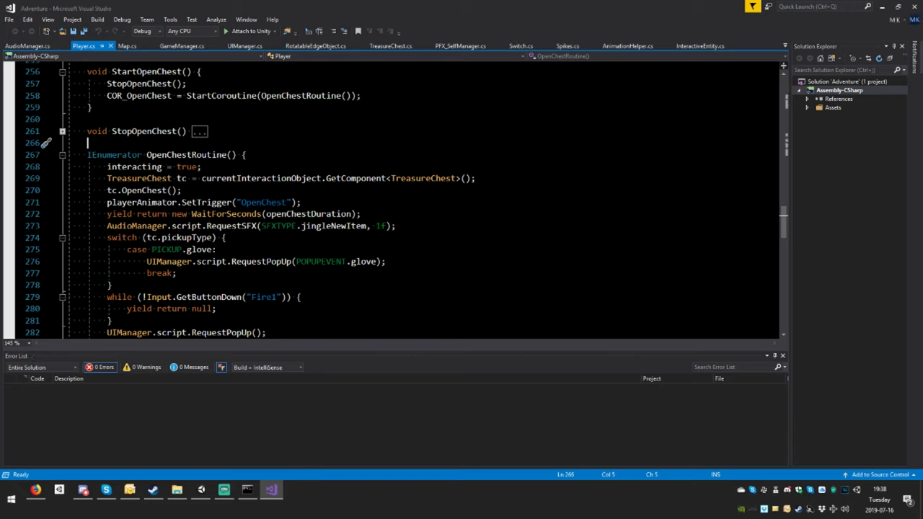
Collapse all methods in Player.cs, expand ContextualInteraction, and examine its treasureChest case.
key(ctrl+m)
key(ctrl+o)
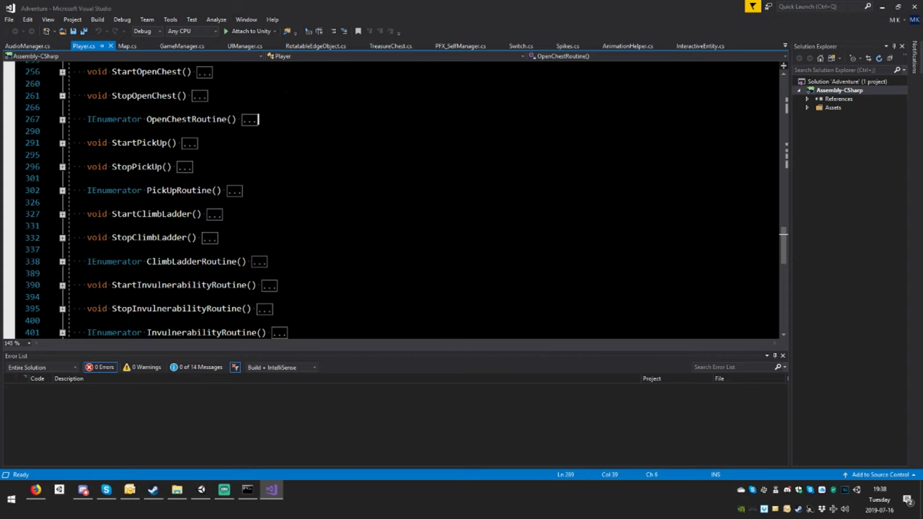
scroll(389, 202, up, 10)
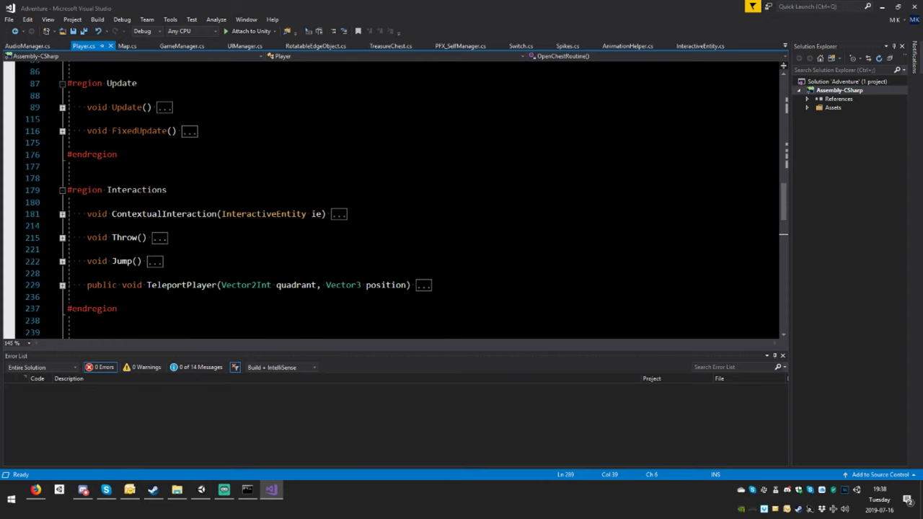
click(62, 214)
scroll(62, 217, down, 3)
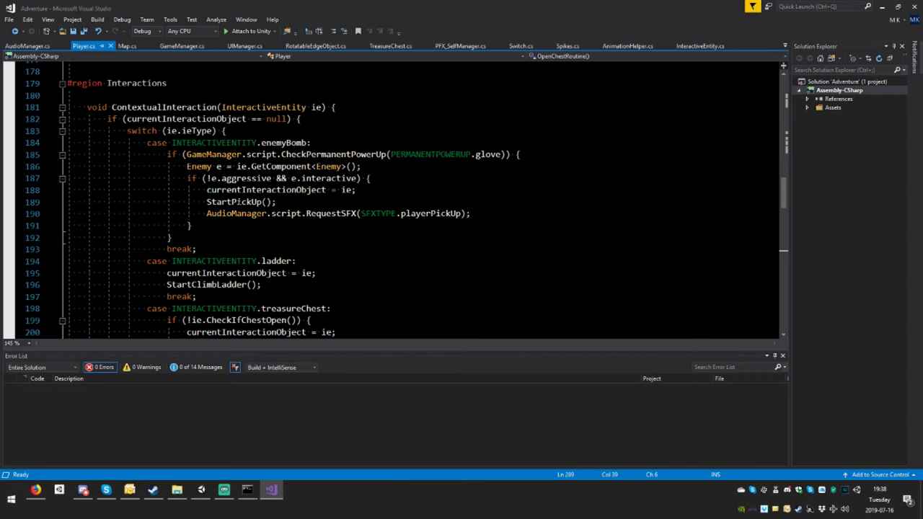
scroll(260, 204, down, 4)
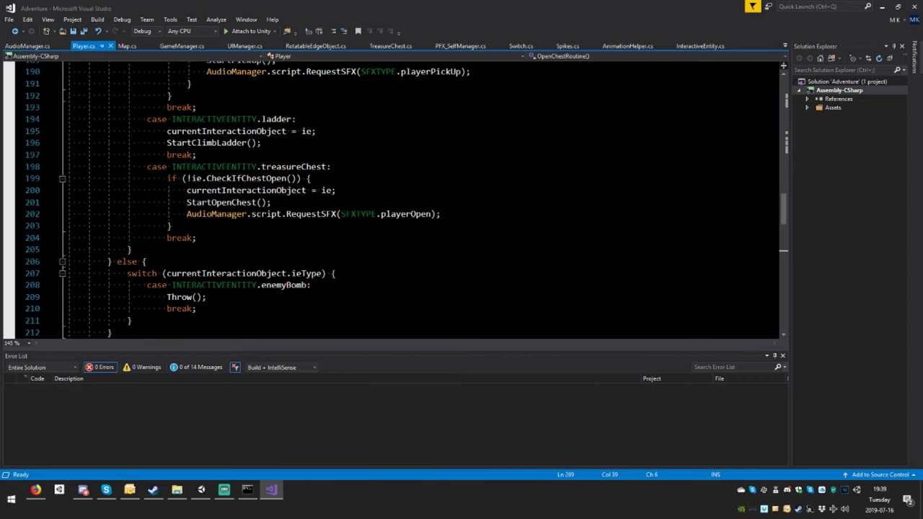
Go to the definition of CheckIfChestOpen, expand it, and examine its null check on tc.
double_click(256, 179)
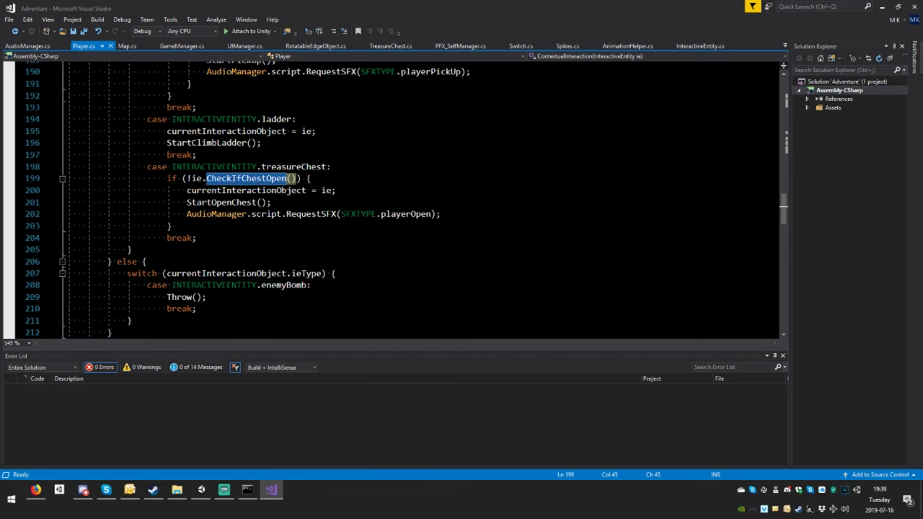
key(F12)
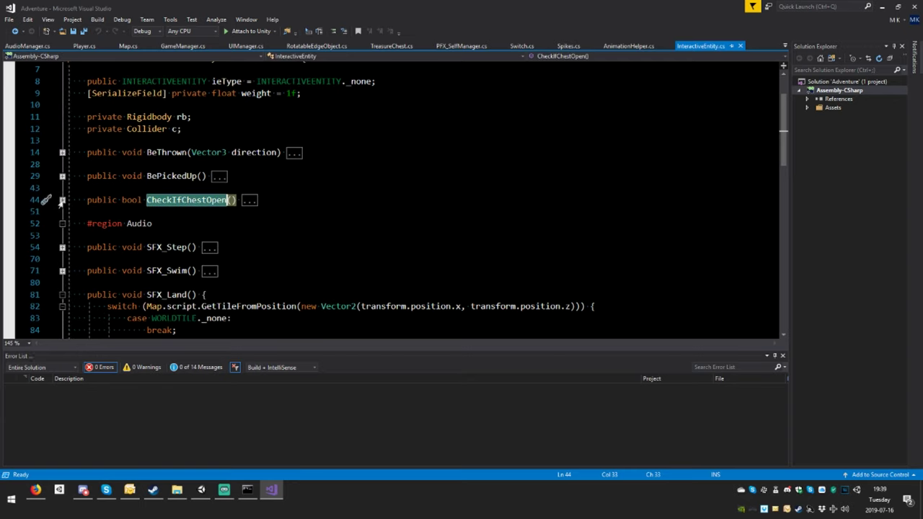
click(62, 200)
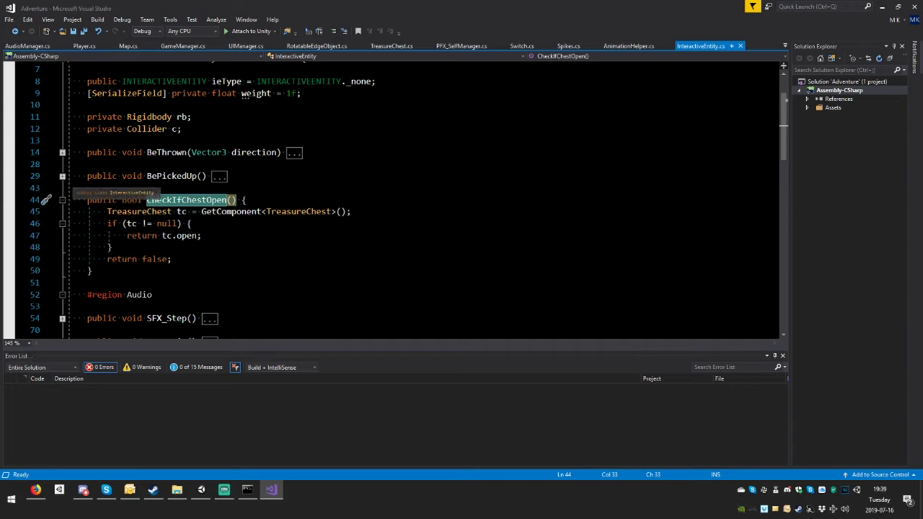
drag(127, 223, 194, 224)
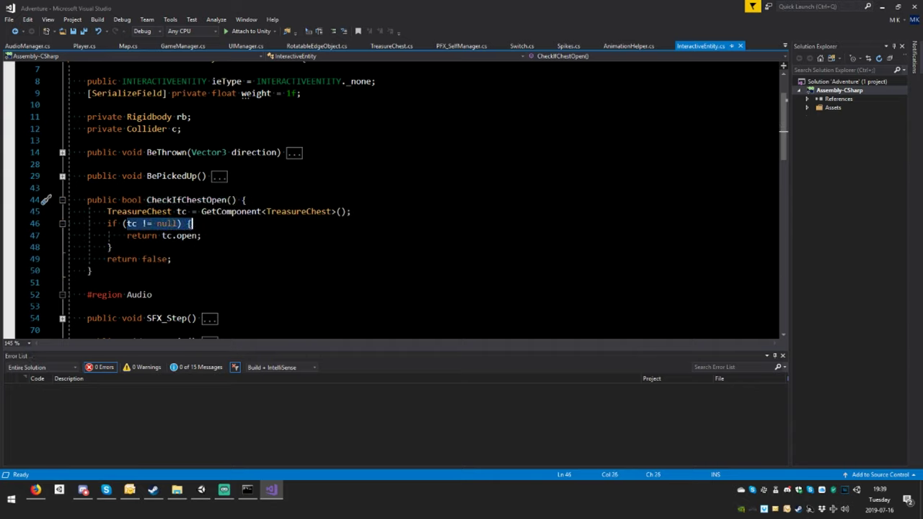
key(Left)
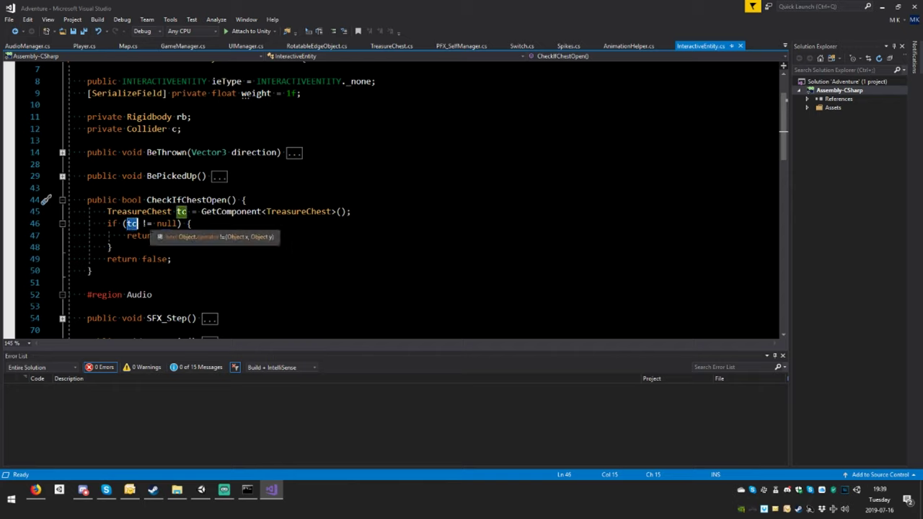
Add Debug.Log(tc); before the null check in CheckIfChestOpen and save InteractiveEntity.cs.
key(Return)
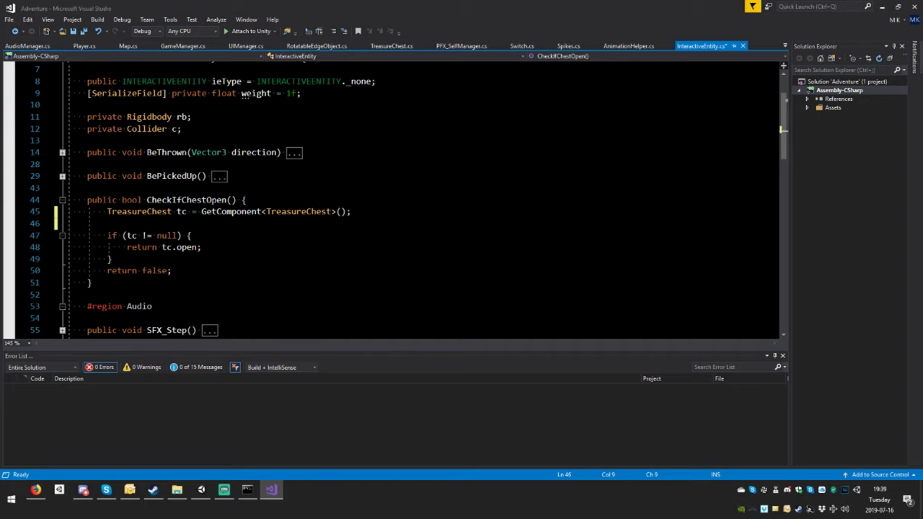
text(Deb)
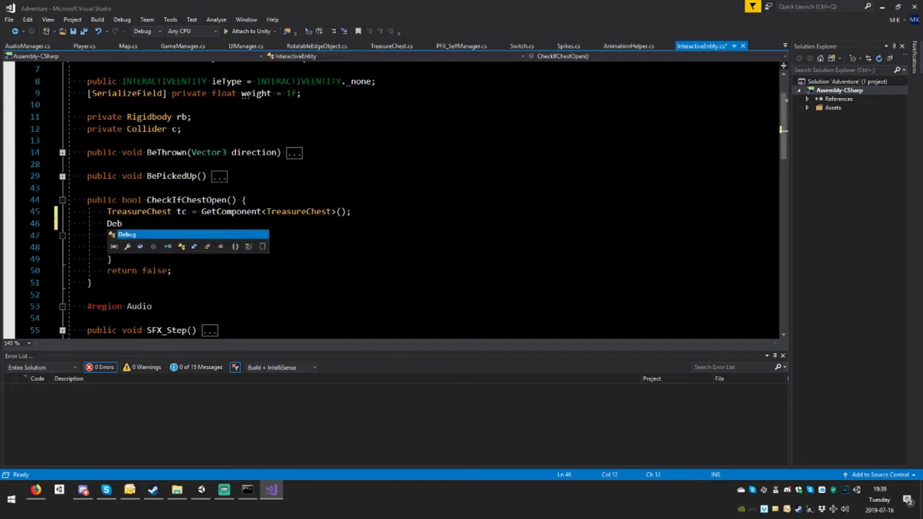
text(ugLog)
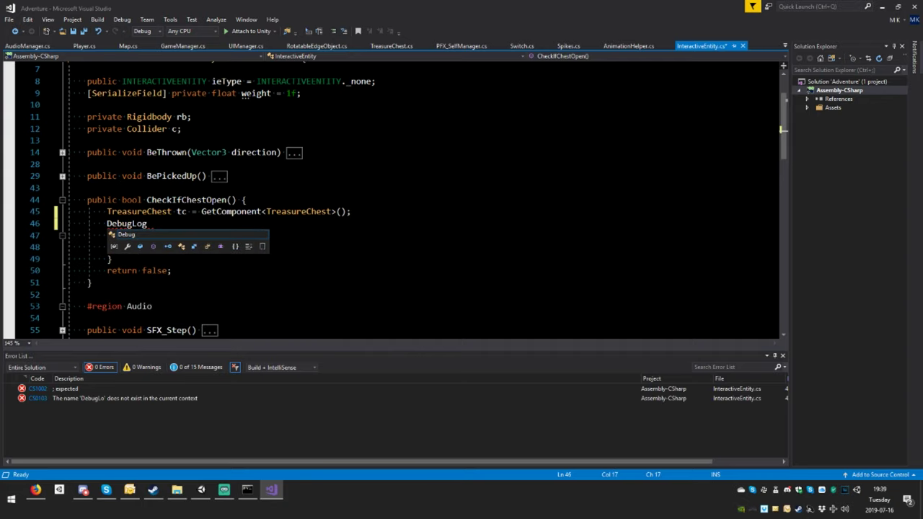
key(BackSpace)
key(BackSpace)
key(BackSpace)
text(.)
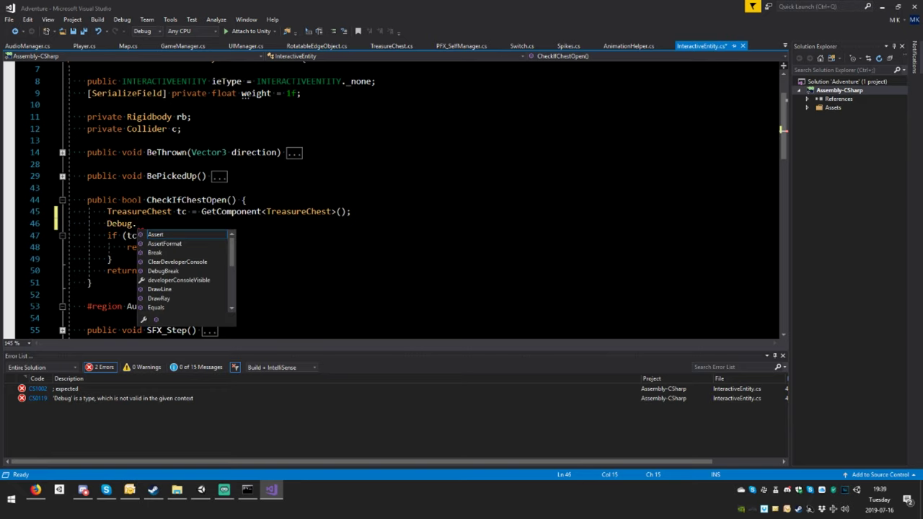
text(Log)
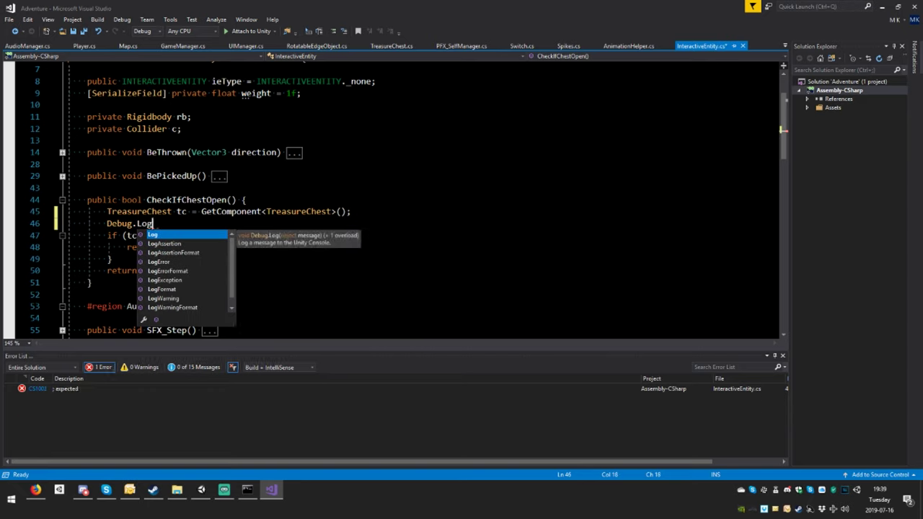
text((tc);)
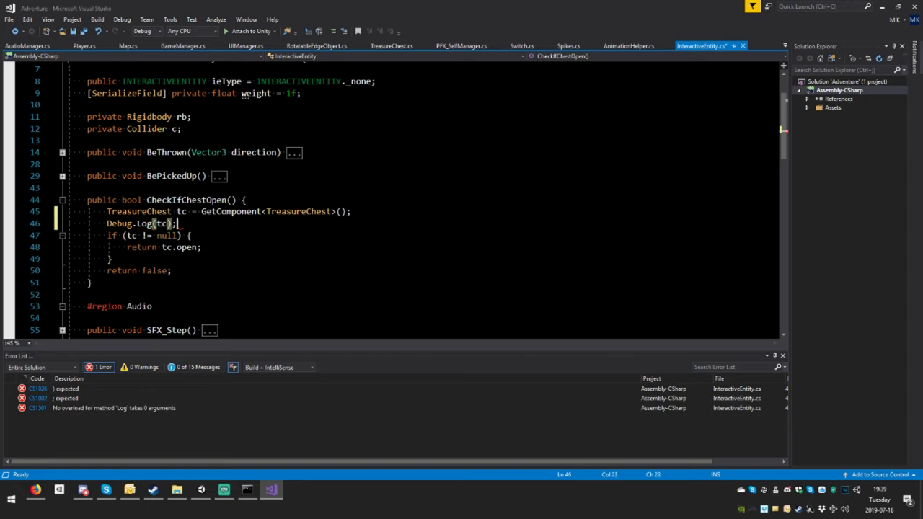
key(ctrl+s)
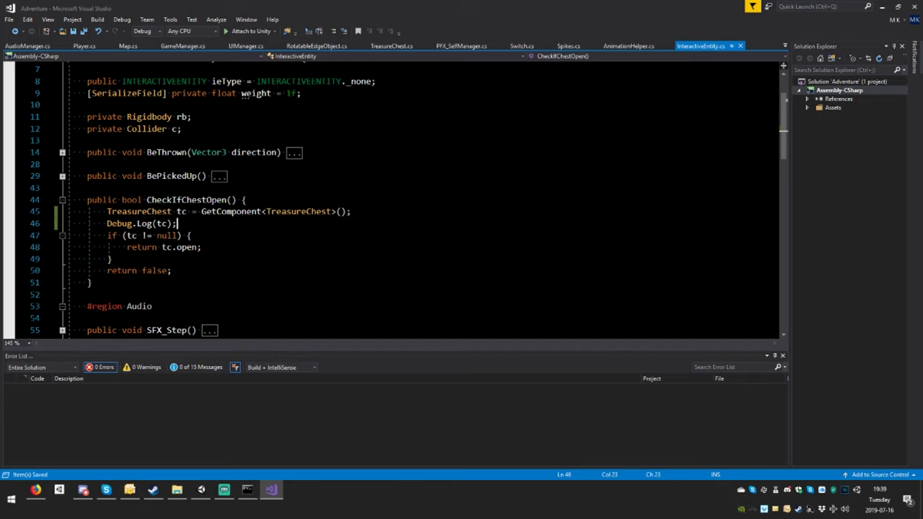
Switch to Unity and start the game in play mode.
double_click(187, 247)
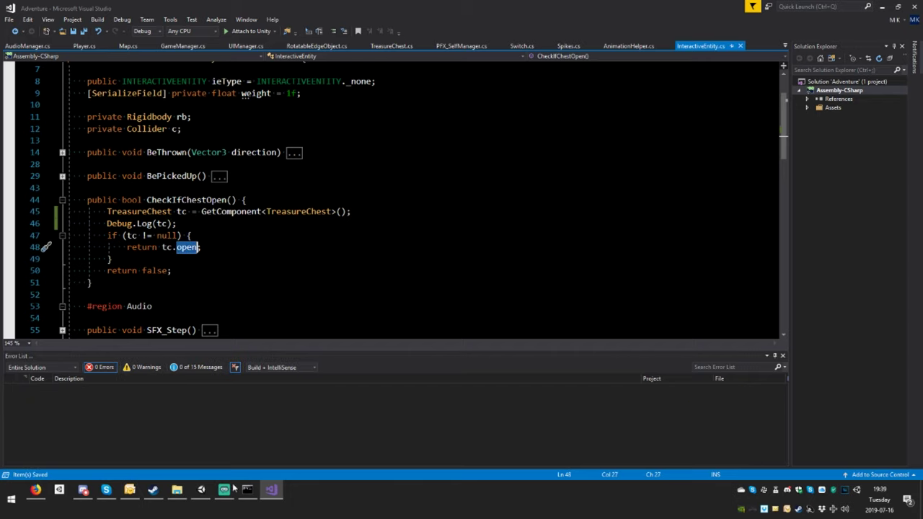
click(201, 490)
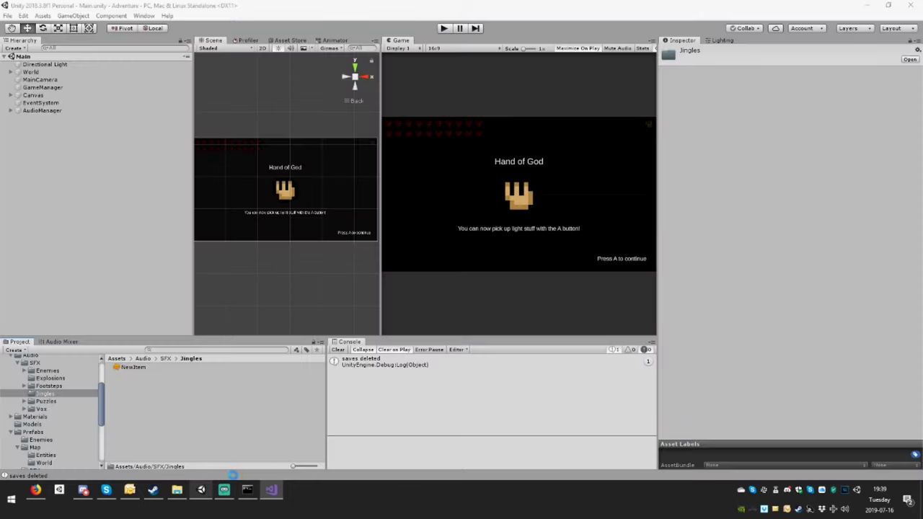
click(444, 28)
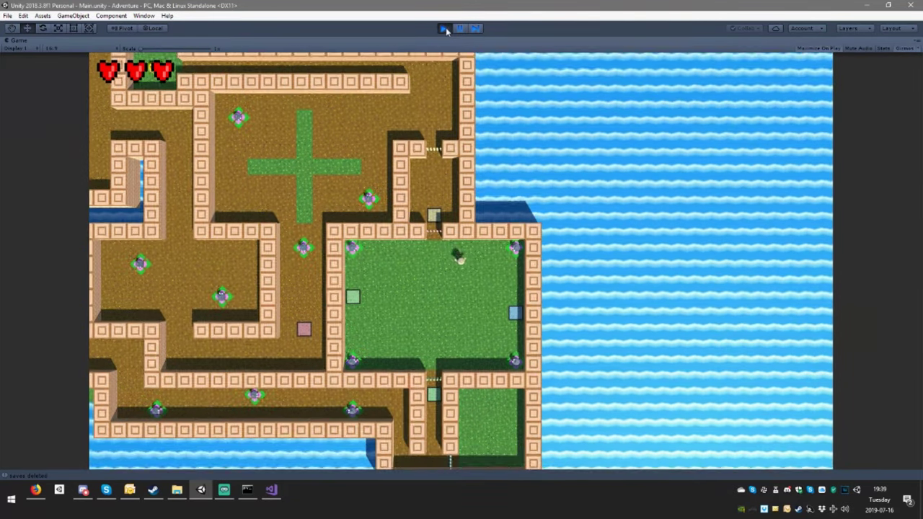
Pause and resume the game, and walk the player along the upper corridor to the treasure chest.
click(459, 28)
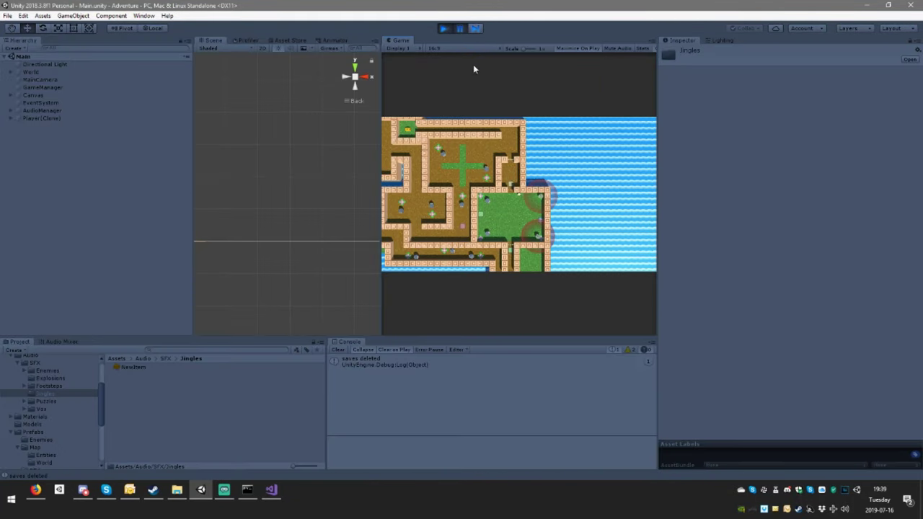
click(460, 29)
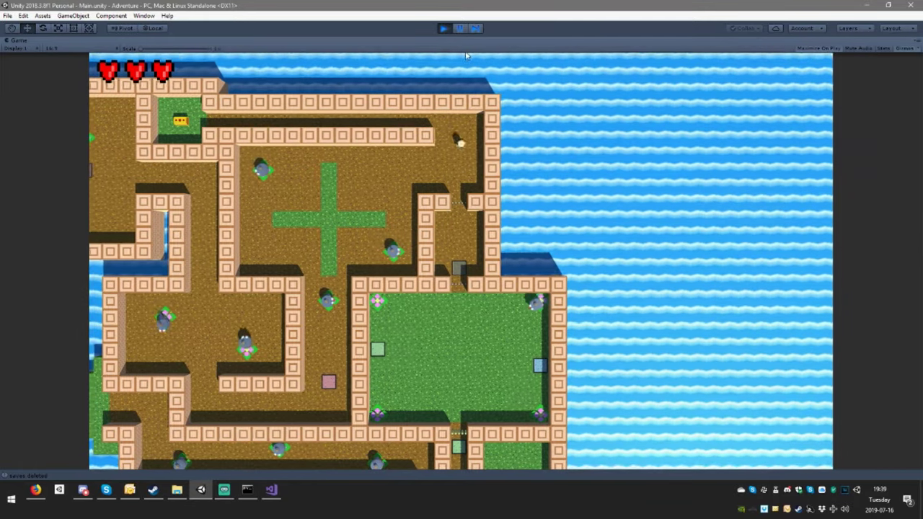
key(Up)
key(Left)
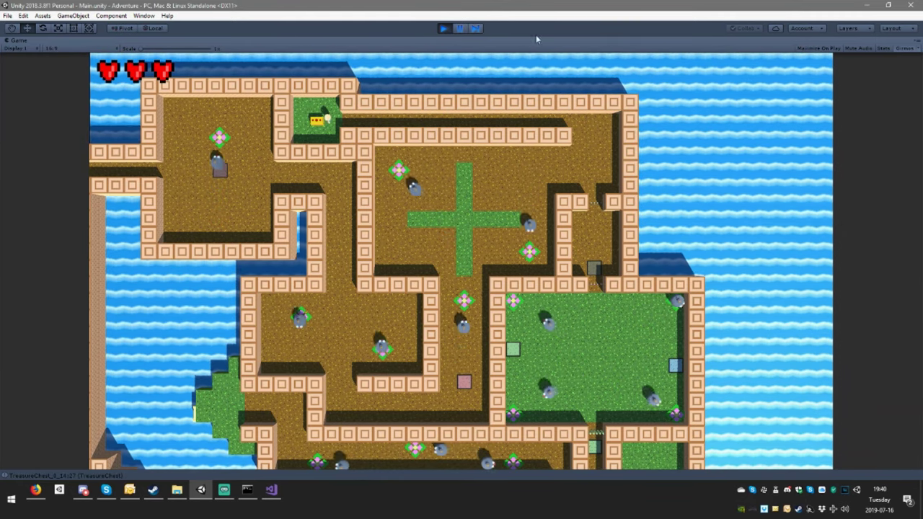
Open the treasure chest in the running game and dismiss the Hand of God pickup message.
click(462, 30)
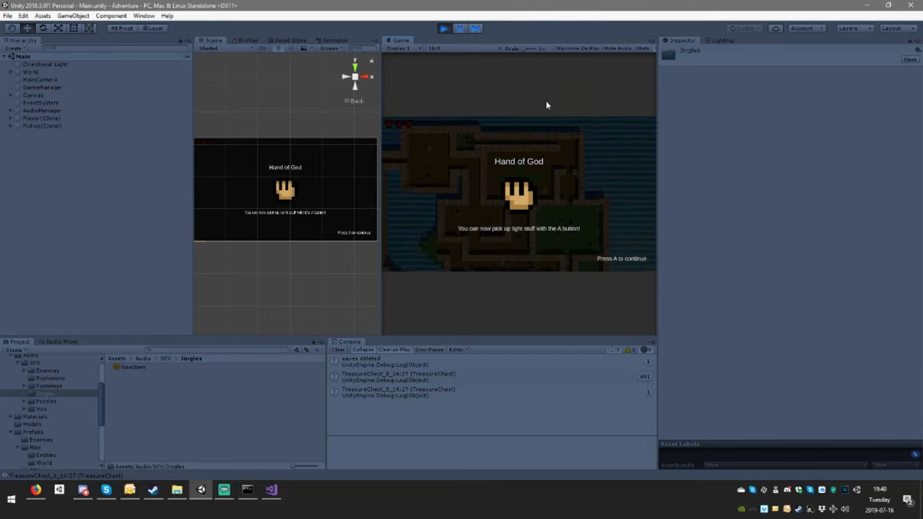
key(a)
key(a)
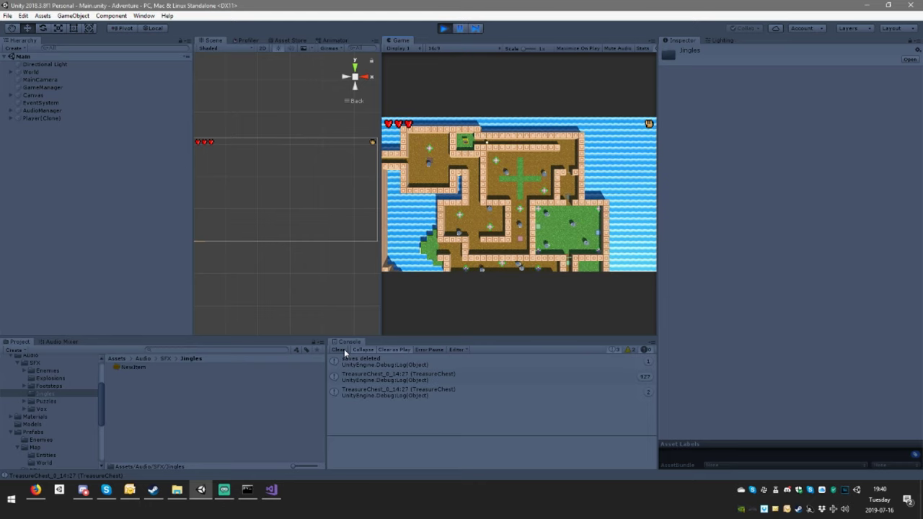
Trace the last TreasureChest console entry to its source line, and return to Unity to stop the game.
click(408, 392)
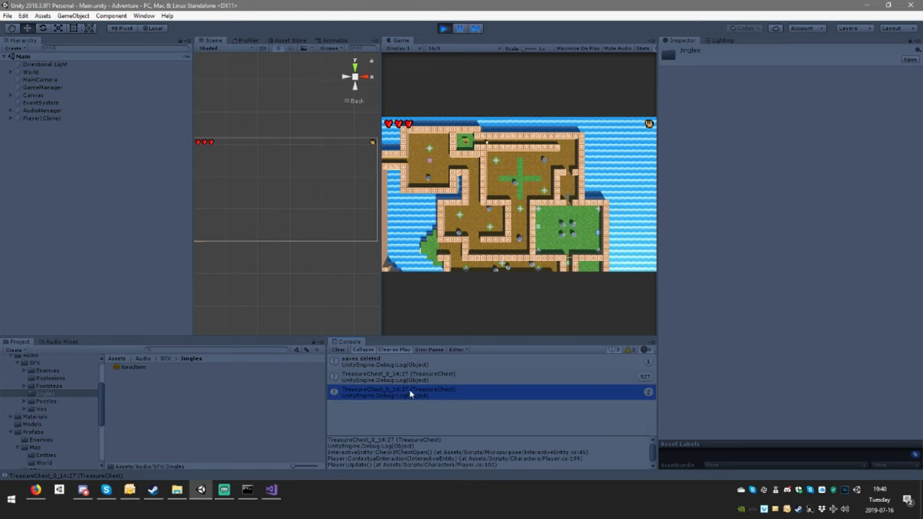
double_click(509, 387)
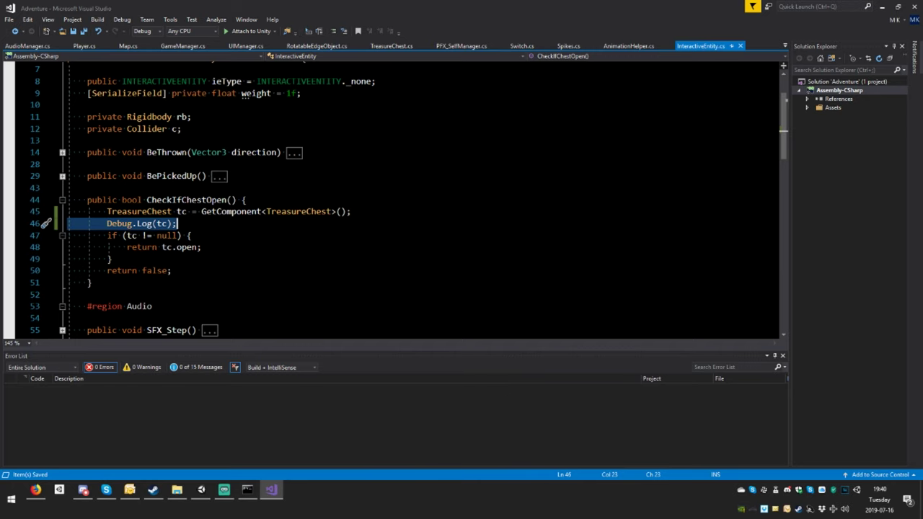
click(202, 507)
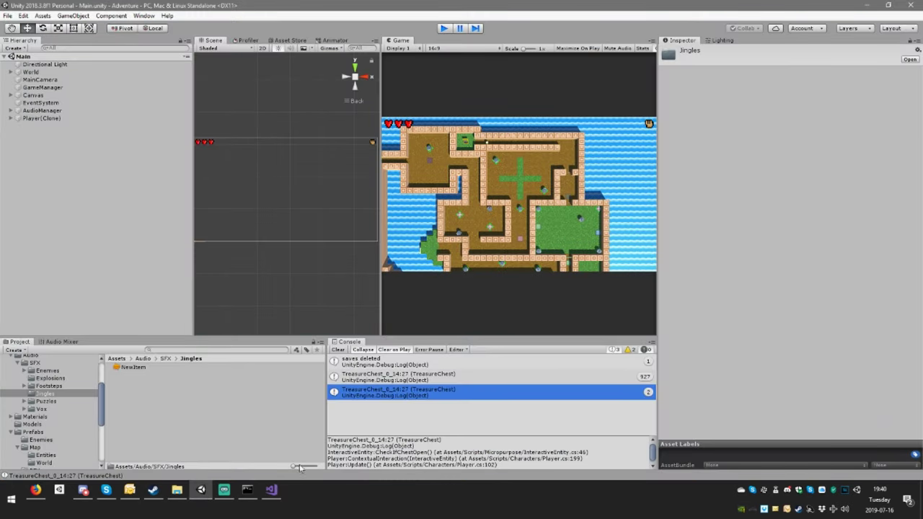
Switch to Visual Studio, remove the Debug.Log(tc); line from CheckIfChestOpen, and save InteractiveEntity.cs.
click(278, 489)
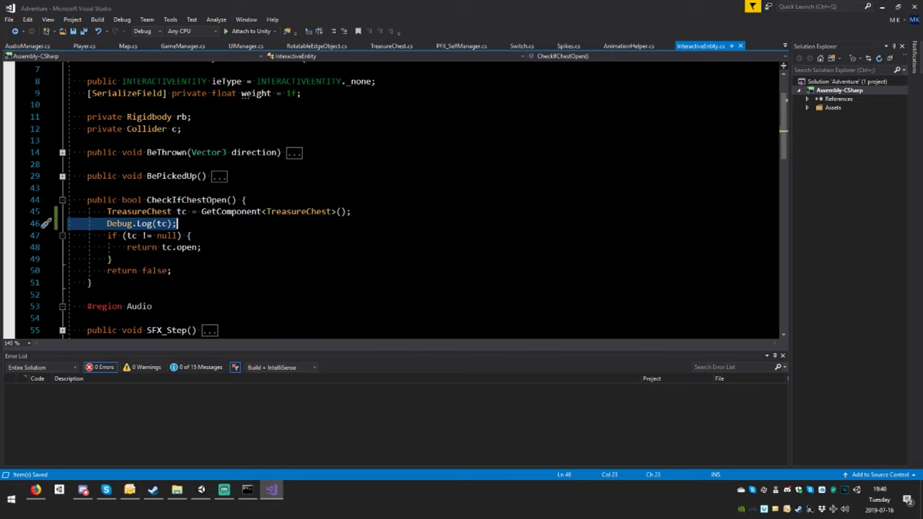
click(177, 212)
drag(178, 224, 72, 224)
key(Delete)
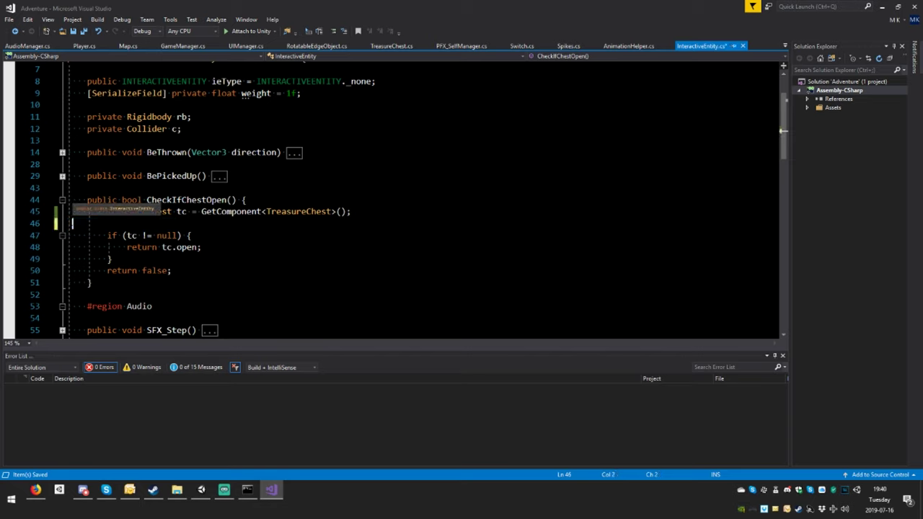
key(BackSpace)
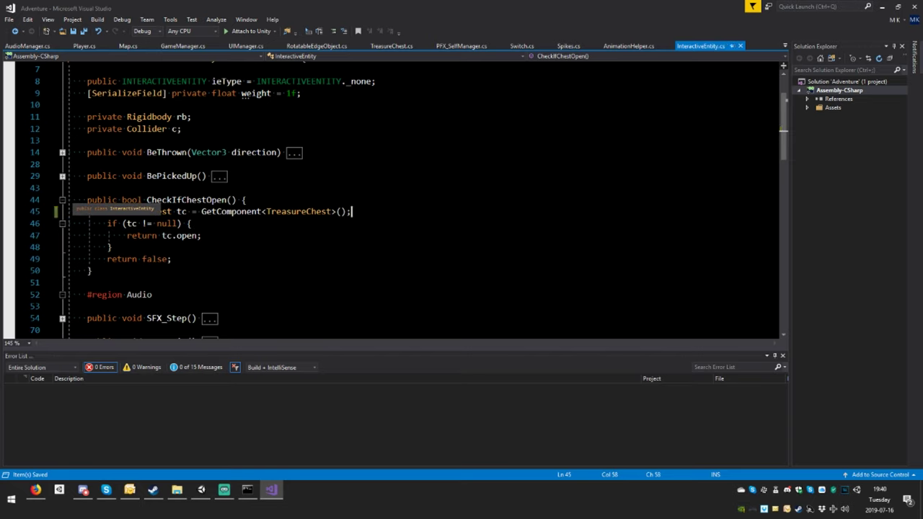
Go to the definition of the TreasureChest class and examine its Setup and OpenChest methods.
key(F12)
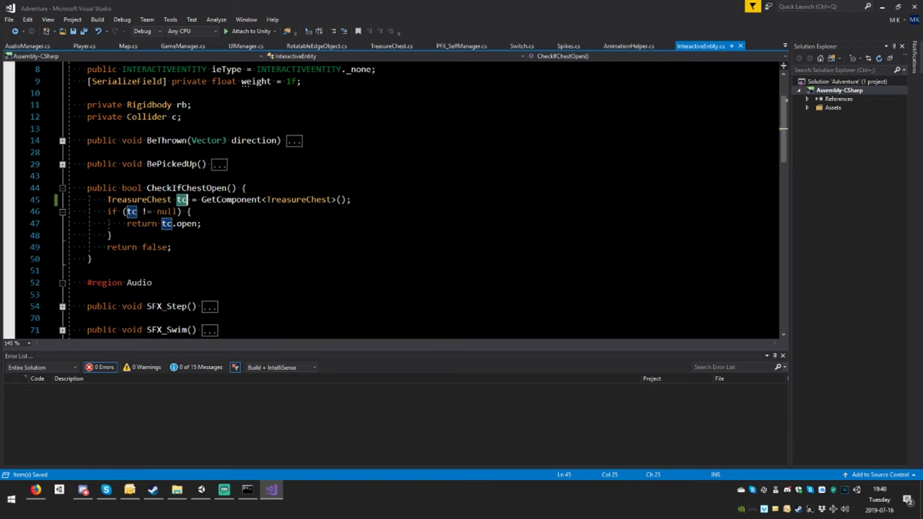
double_click(163, 202)
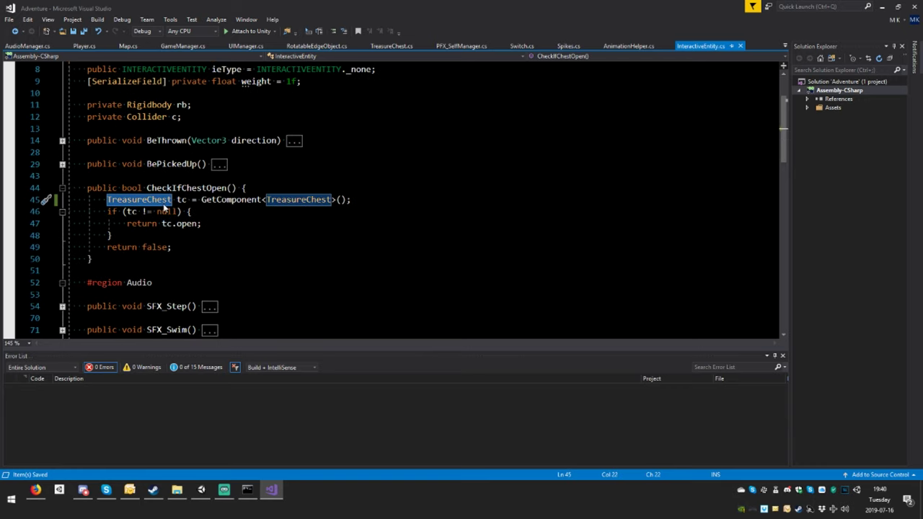
key(F12)
scroll(163, 205, down, 6)
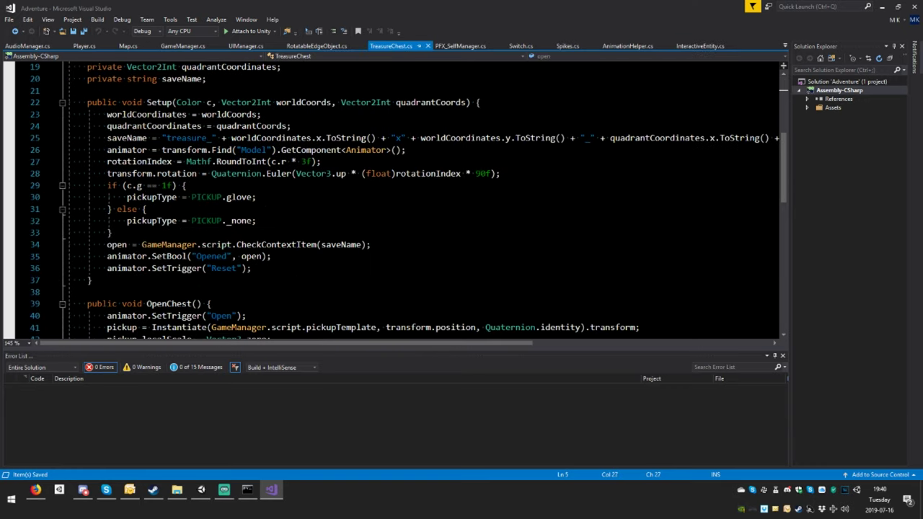
scroll(433, 202, down, 2)
scroll(433, 202, up, 2)
click(112, 233)
scroll(389, 202, down, 3)
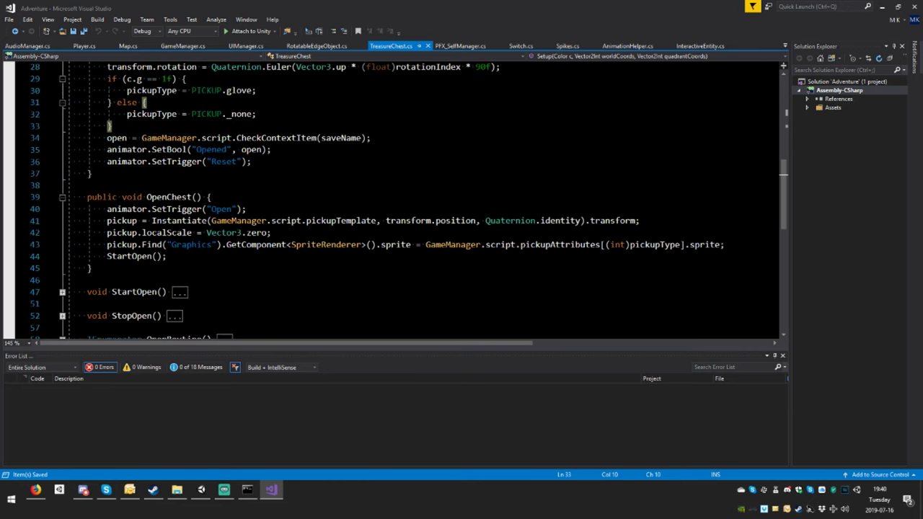
Collapse all methods in TreasureChest.cs, and expand StartOpen, OpenRoutine and CollectItem.
key(ctrl+m)
key(ctrl+o)
scroll(245, 202, up, 3)
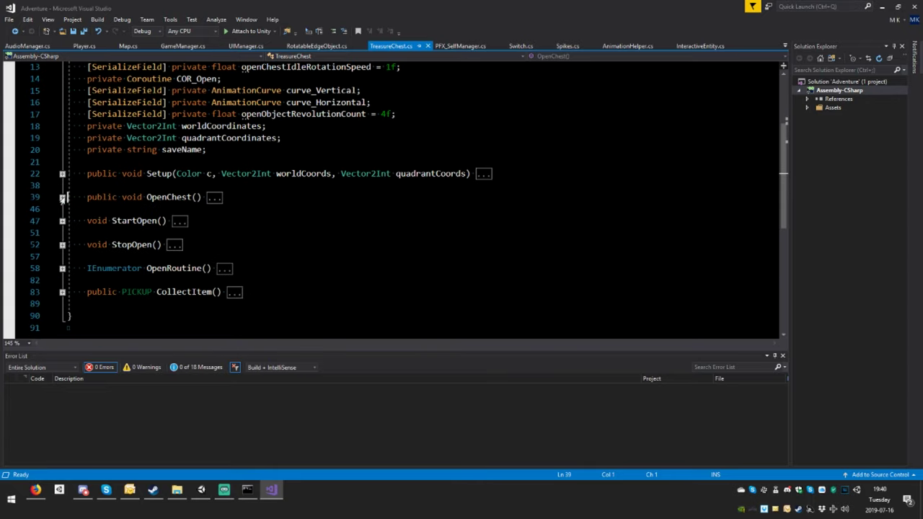
click(62, 221)
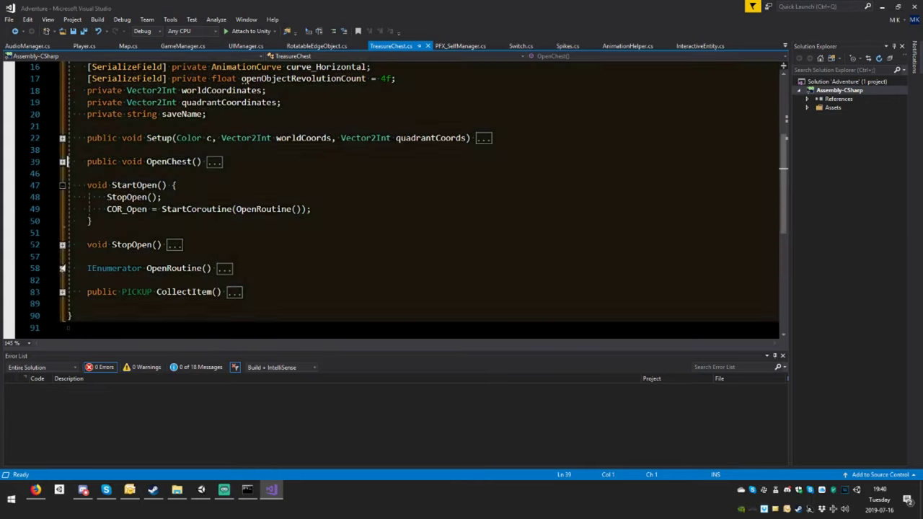
click(62, 268)
scroll(62, 268, down, 3)
scroll(404, 202, down, 4)
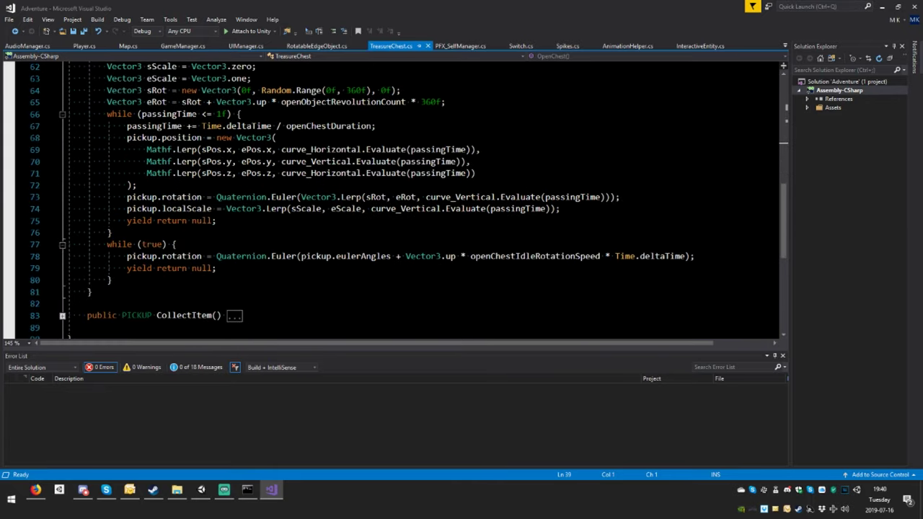
scroll(63, 284, down, 1)
click(62, 279)
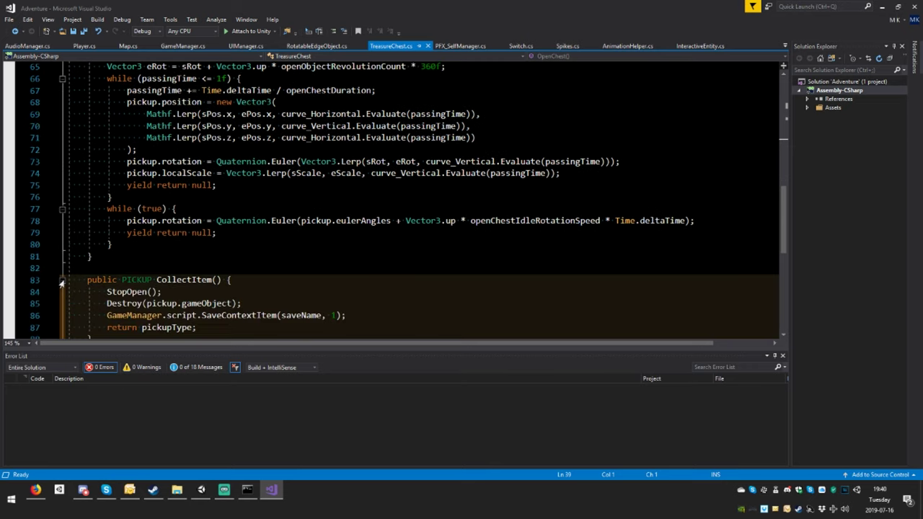
Examine the bodies of CollectItem, OpenRoutine and StartOpen for any change to the chest's open state.
scroll(63, 284, down, 3)
scroll(62, 260, up, 5)
scroll(62, 260, down, 4)
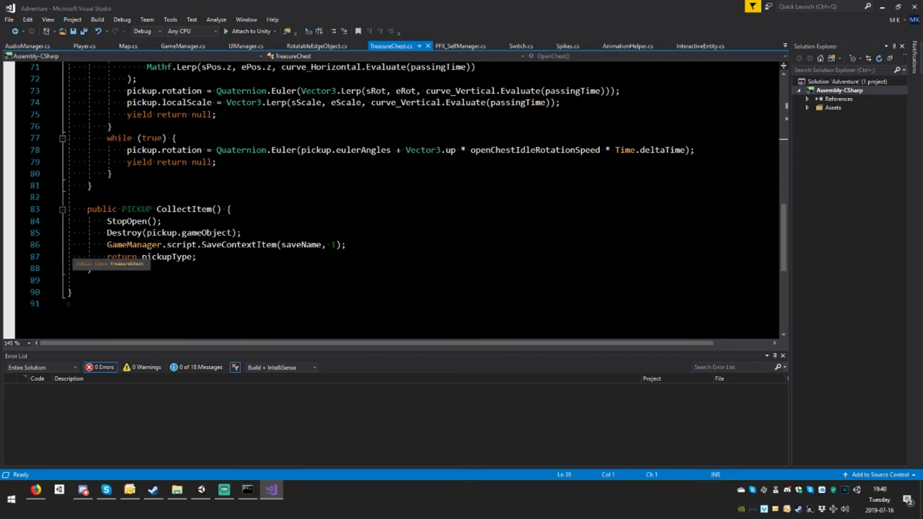
scroll(60, 214, up, 5)
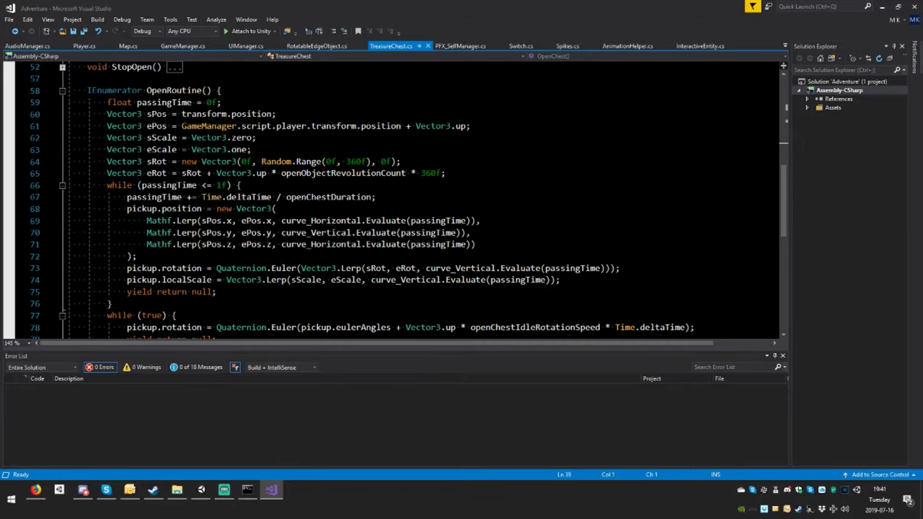
scroll(390, 202, up, 3)
scroll(390, 202, down, 6)
scroll(390, 202, up, 7)
scroll(389, 202, up, 3)
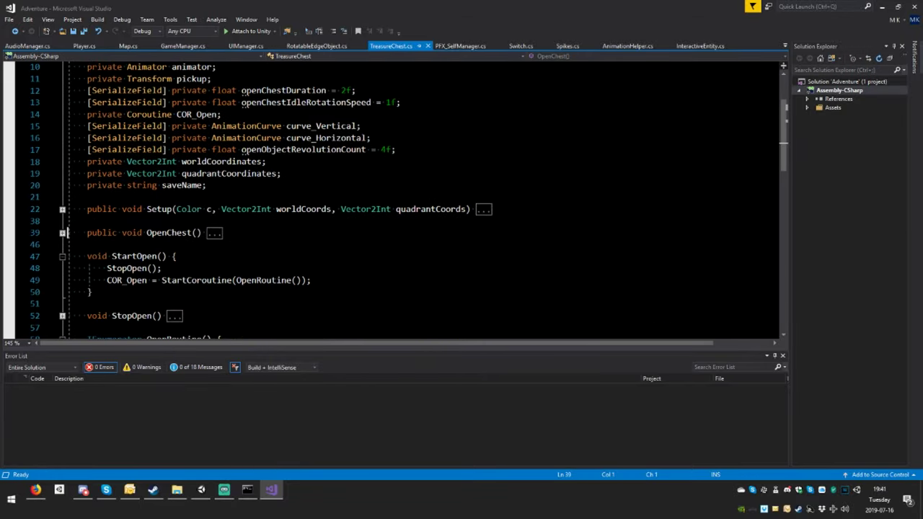
Start a search for the open variable and limit its scope to Current Document.
scroll(244, 151, up, 3)
click(160, 114)
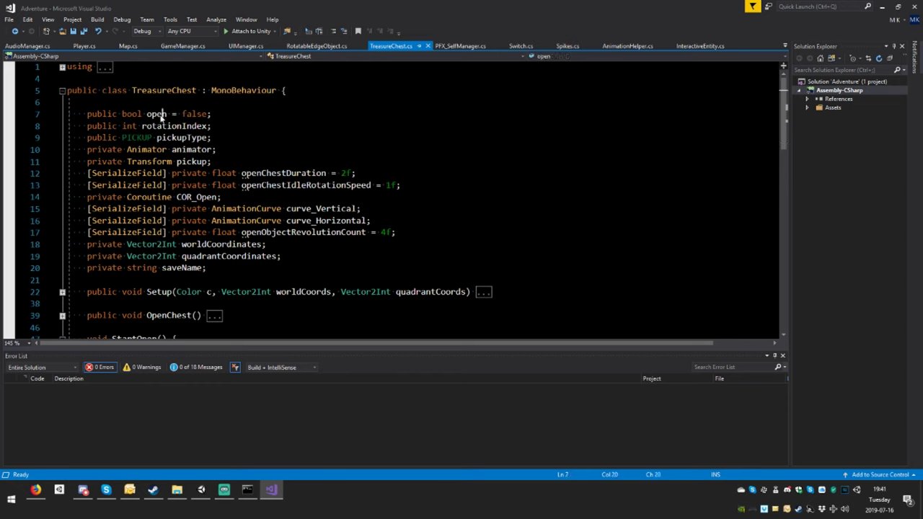
key(ctrl+f)
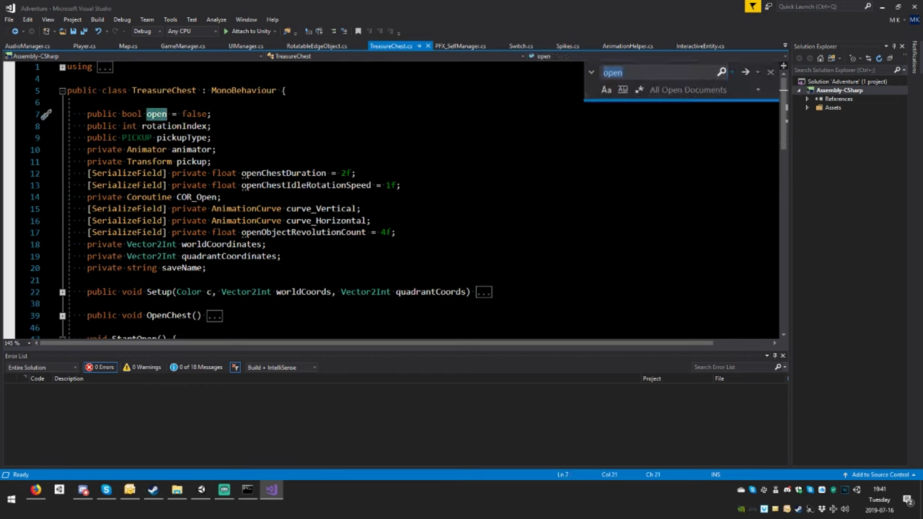
click(700, 89)
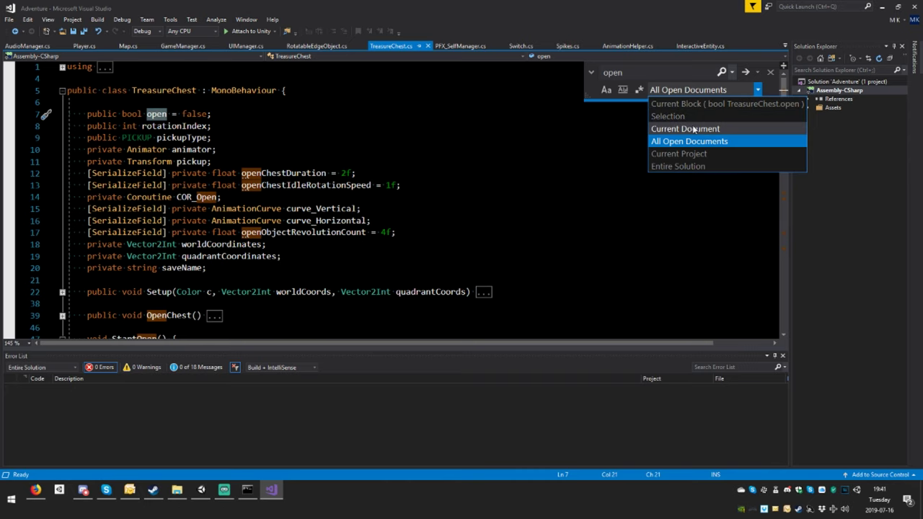
click(694, 129)
Step through every match of open in TreasureChest.cs to check where the variable is assigned.
click(745, 72)
click(745, 72)
click(745, 72)
click(745, 72)
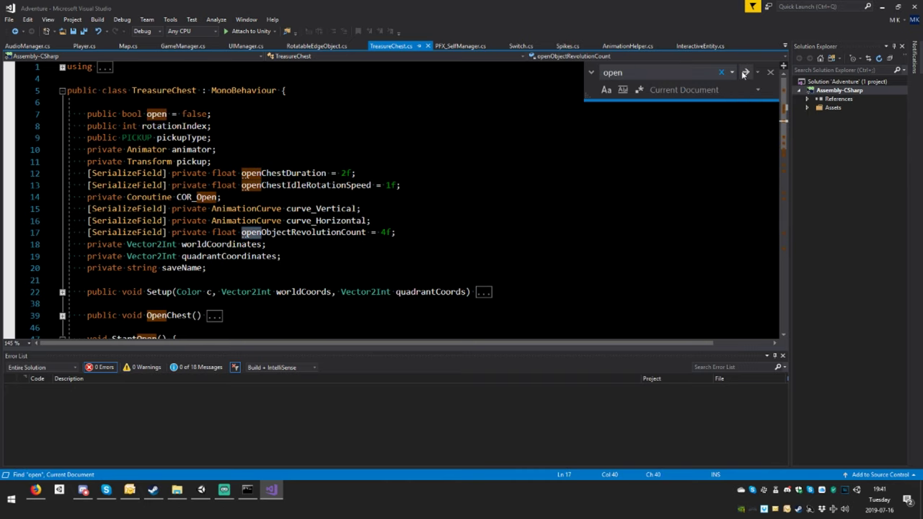
click(745, 72)
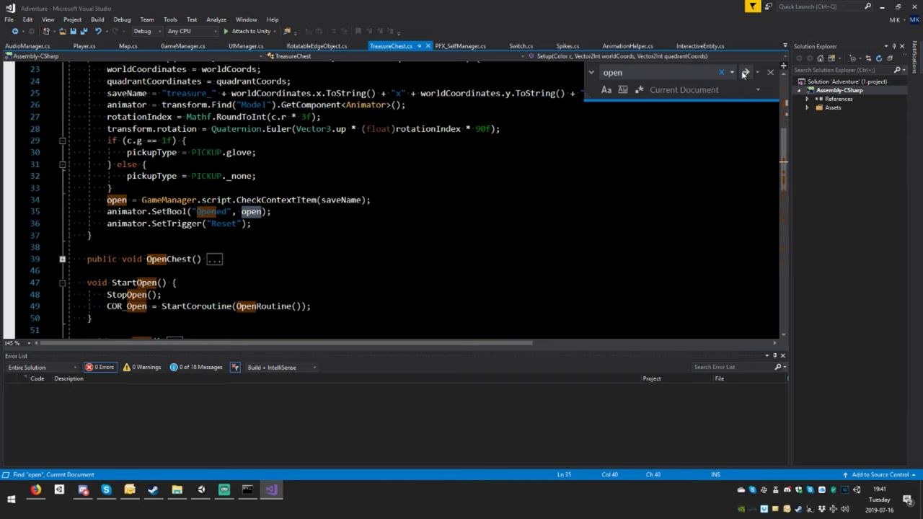
click(745, 72)
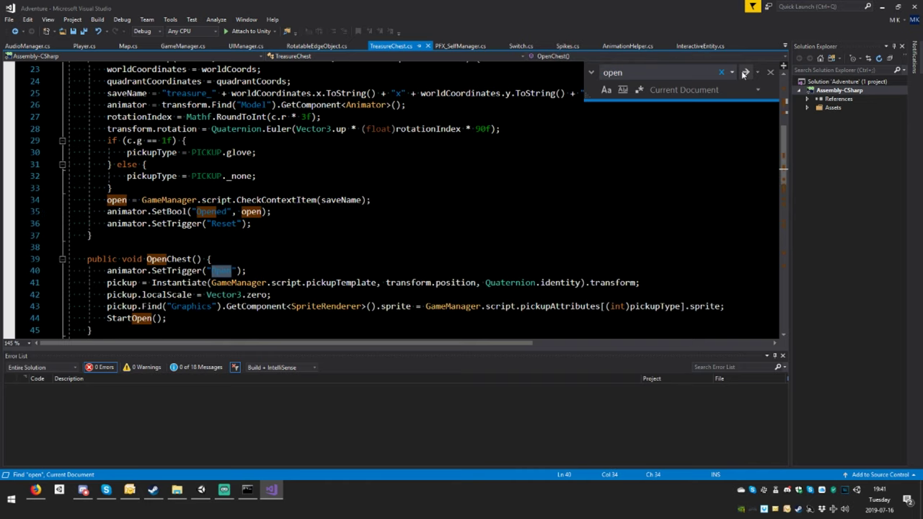
click(745, 72)
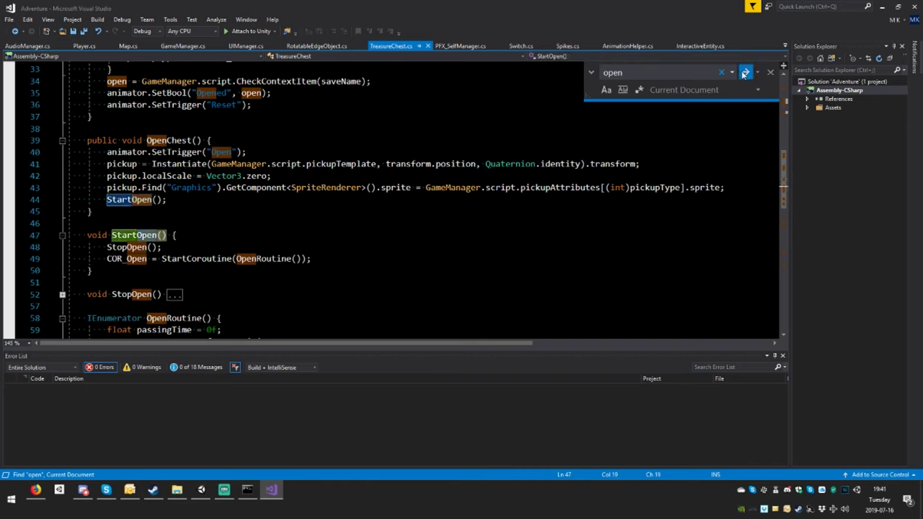
click(745, 73)
click(745, 72)
click(745, 72)
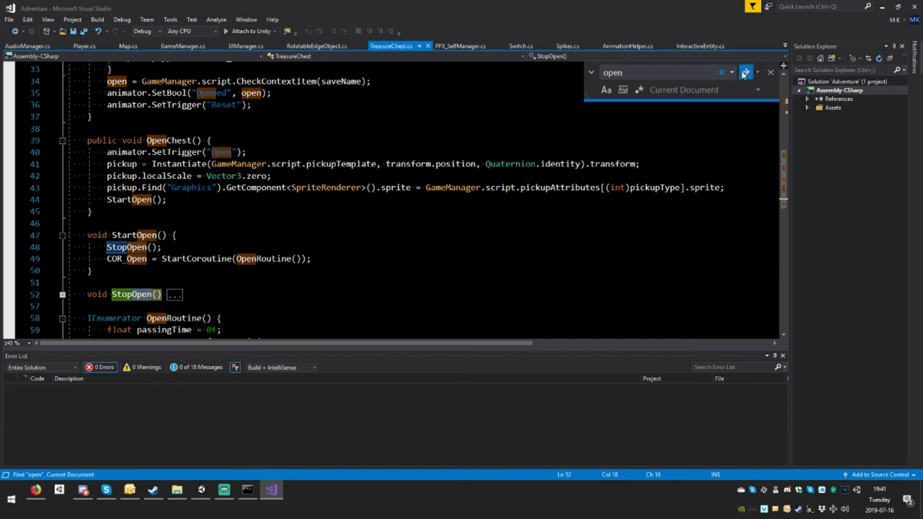
click(745, 72)
click(745, 72)
click(745, 72)
click(745, 73)
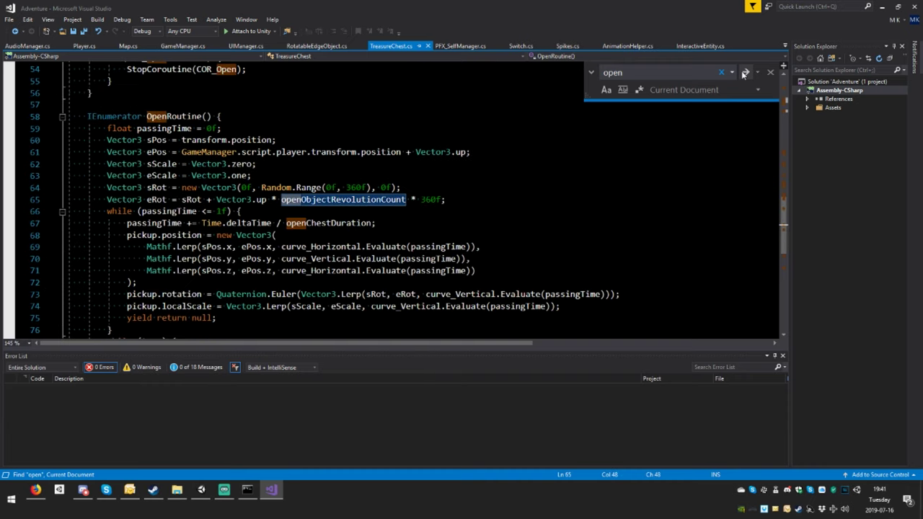
click(745, 72)
click(745, 72)
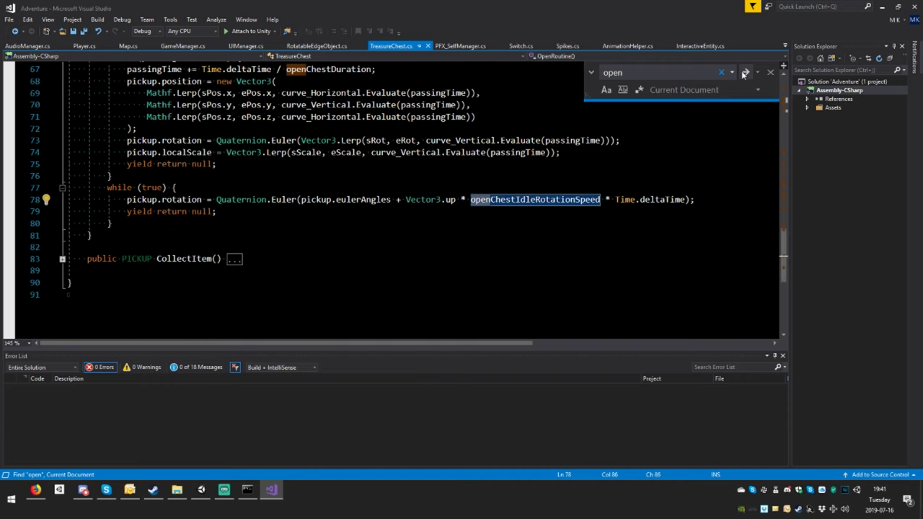
click(745, 72)
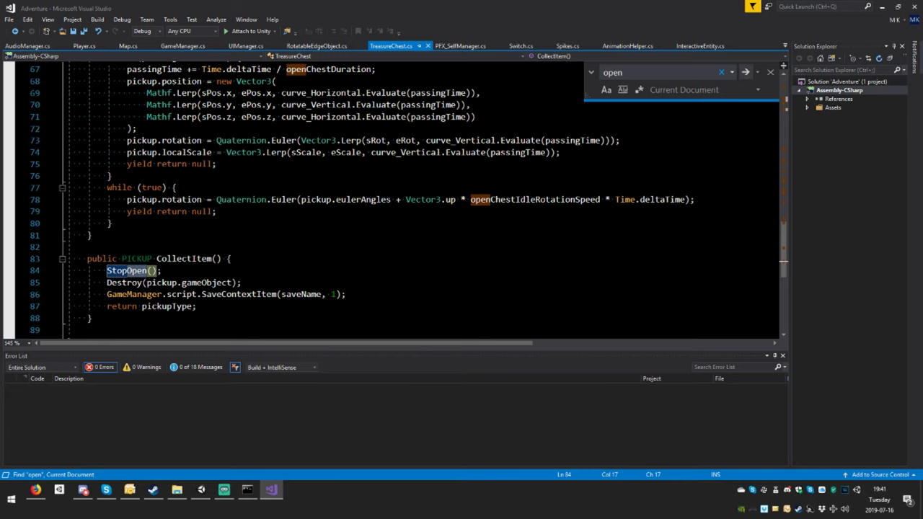
click(745, 72)
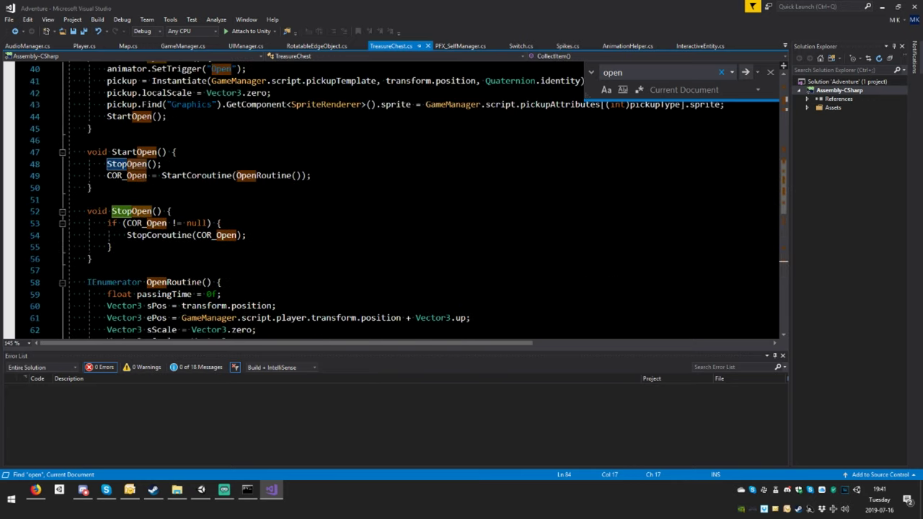
Add open = true; as the first statement of the OpenChest method.
scroll(391, 200, up, 2)
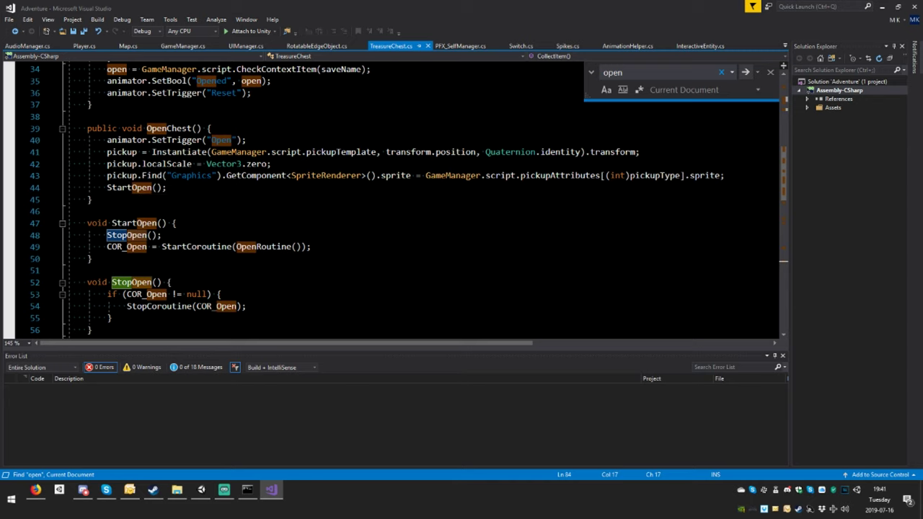
click(167, 187)
key(Return)
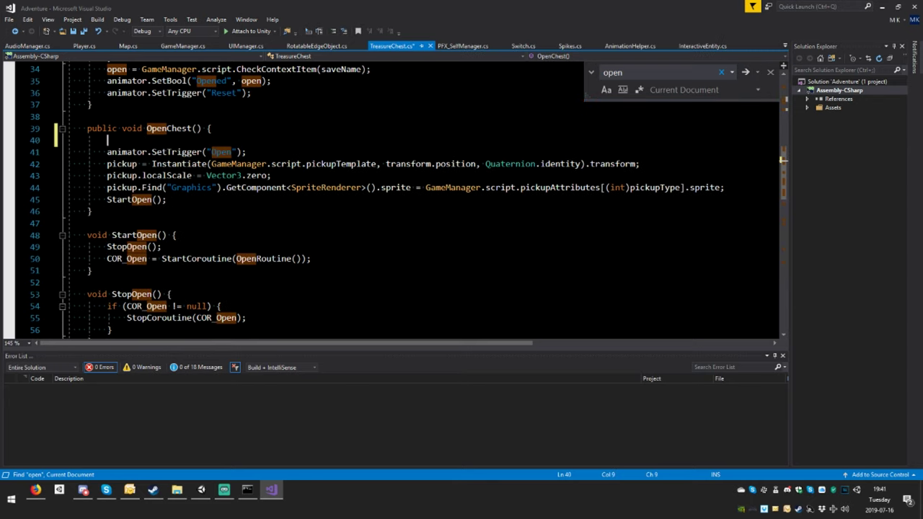
text(open = t)
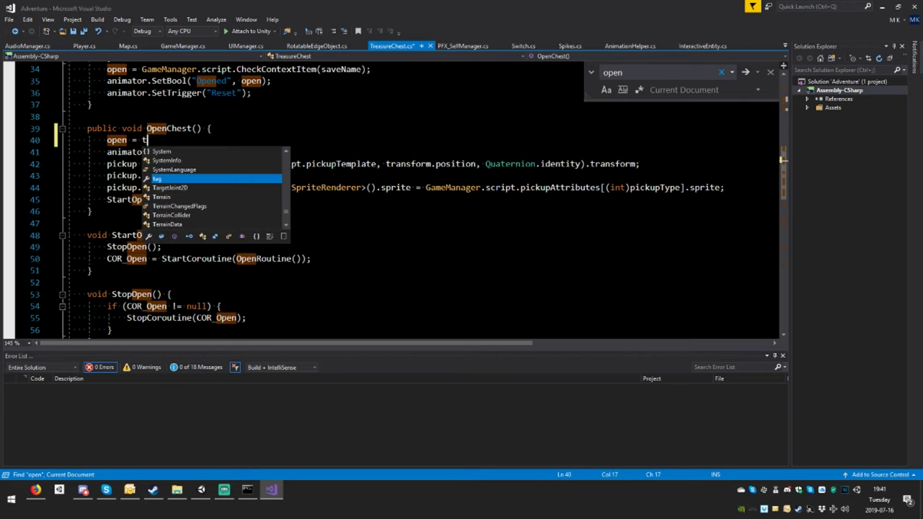
text(rue;)
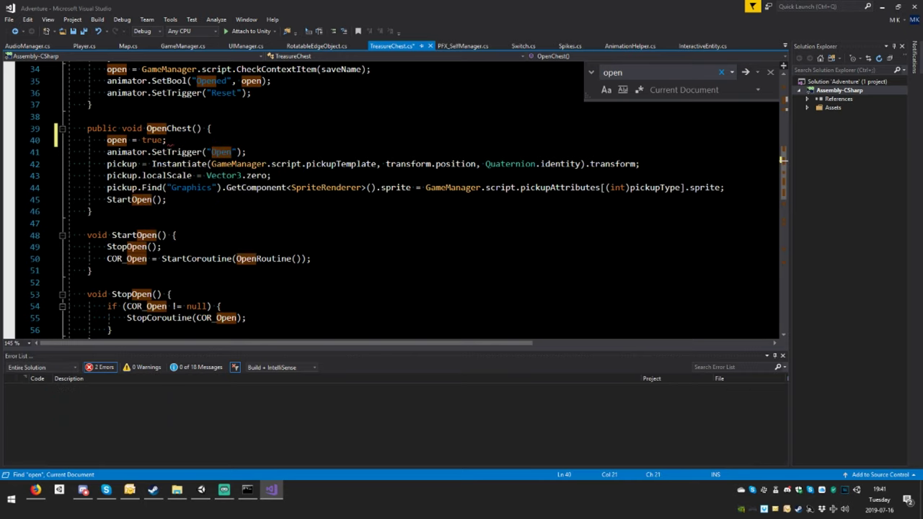
Save TreasureChest.cs, switch to Unity and run the game to test opening the treasure chest.
key(ctrl+s)
click(207, 489)
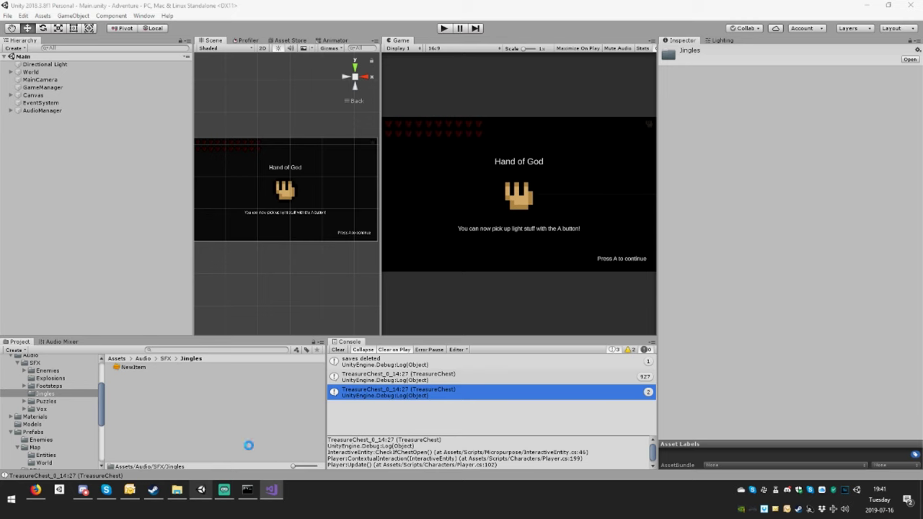
click(447, 28)
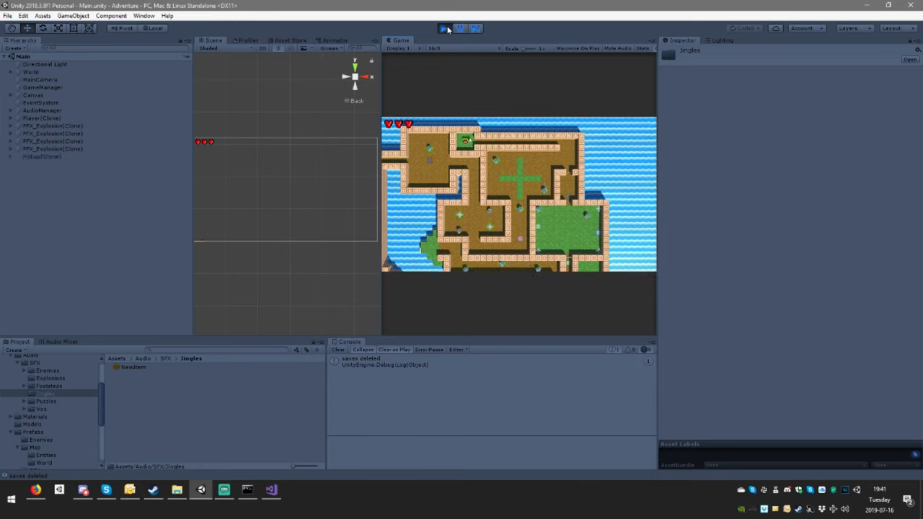
key(x)
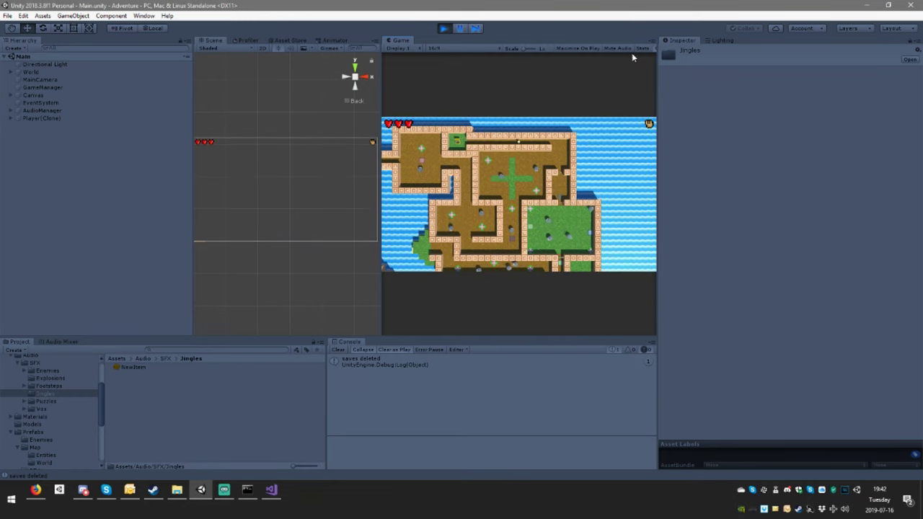
Enable Maximize On Play and walk the character east along the corridor away from the treasure chest.
click(578, 48)
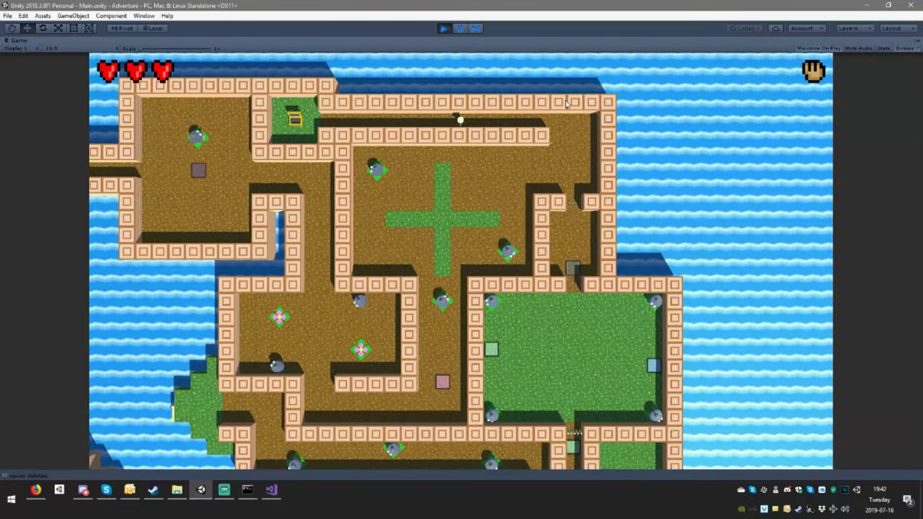
key(a)
key(d)
key(a)
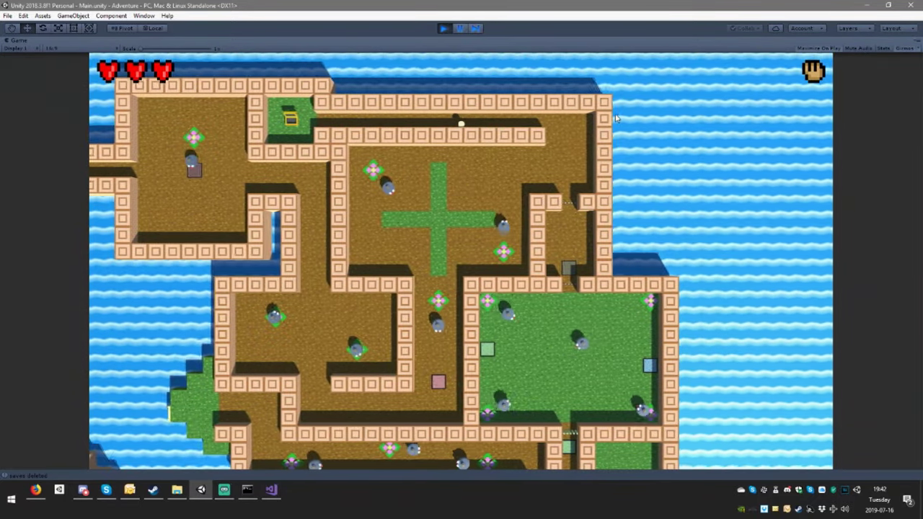
key(Left)
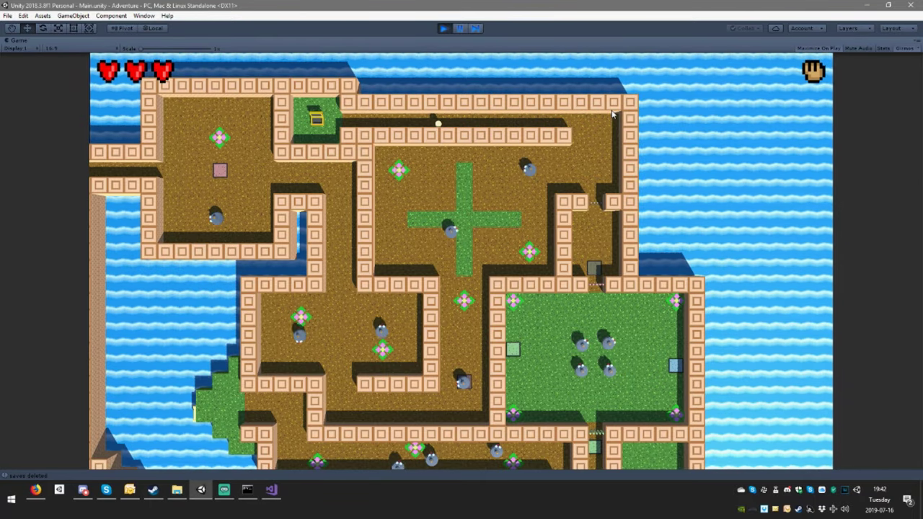
key(Right)
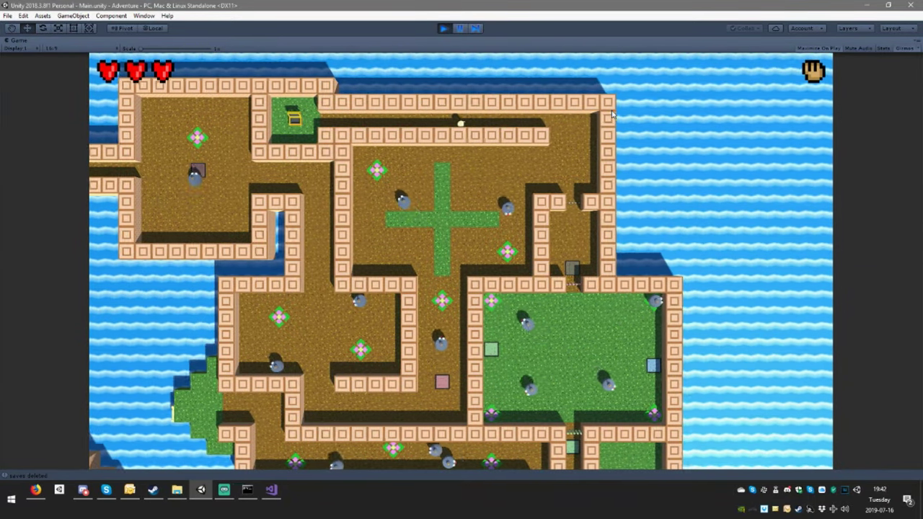
key(Right)
key(Down)
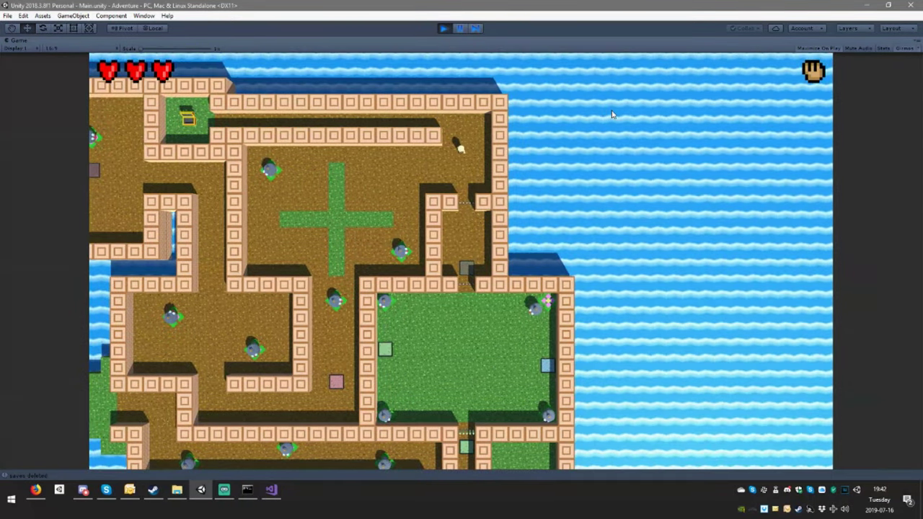
Guide the character south through the grass room, dodging the exploding enemies, to its southern exit.
key(Down)
key(Left)
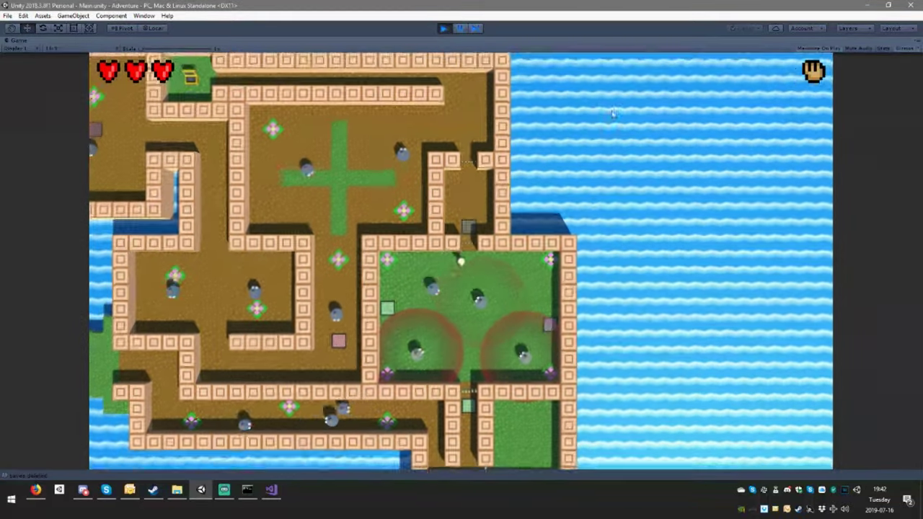
key(Down)
key(Right)
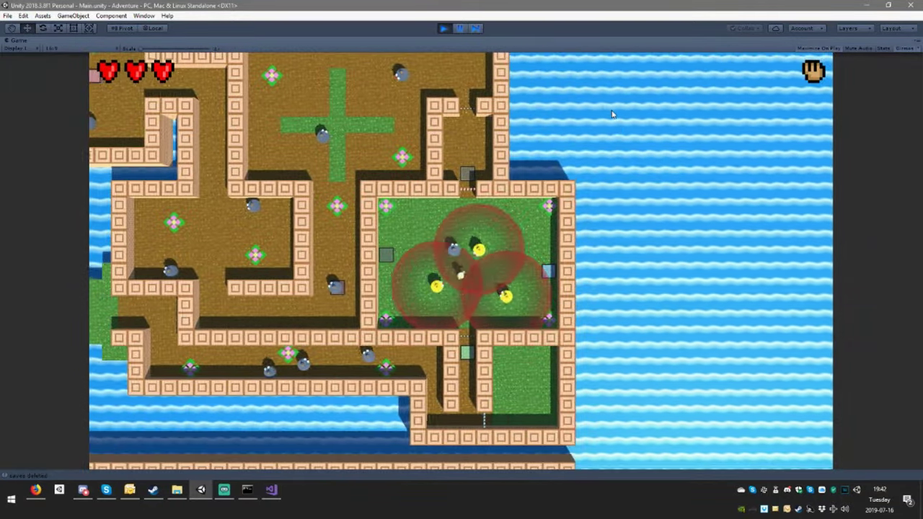
key(Right)
key(Left)
key(Down)
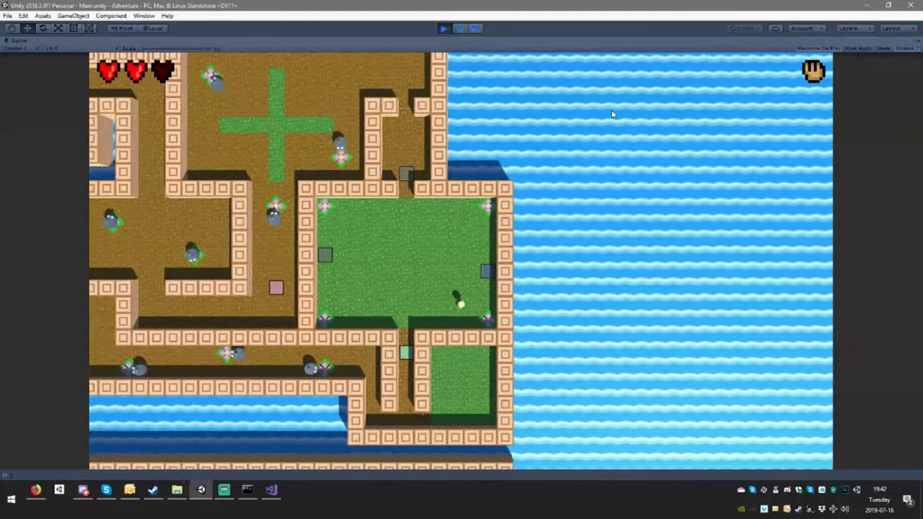
key(Left)
key(Down)
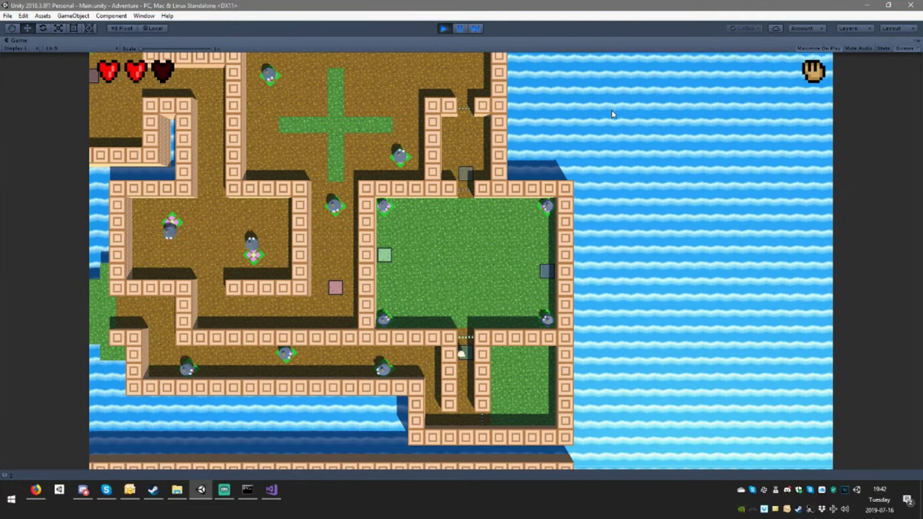
Lead the character west through the southern corridor while luring and evading the exploding enemies.
key(Left)
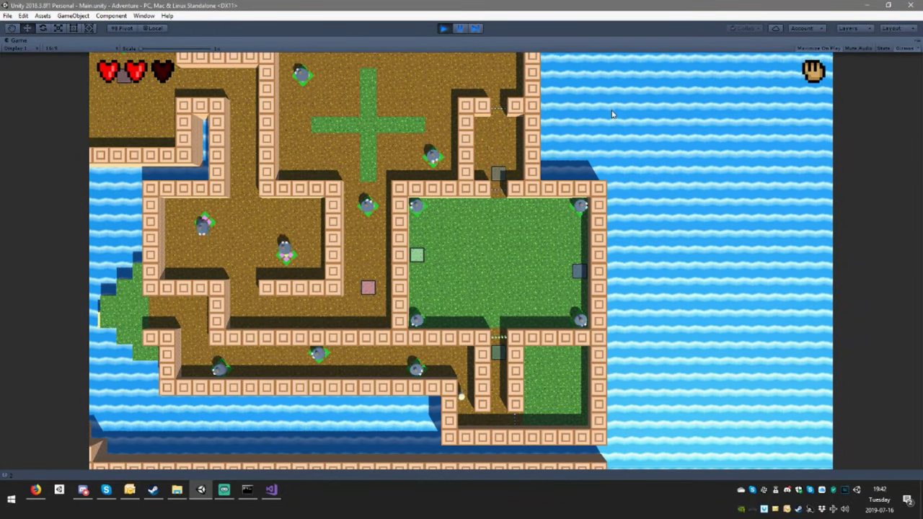
key(Up)
key(Left)
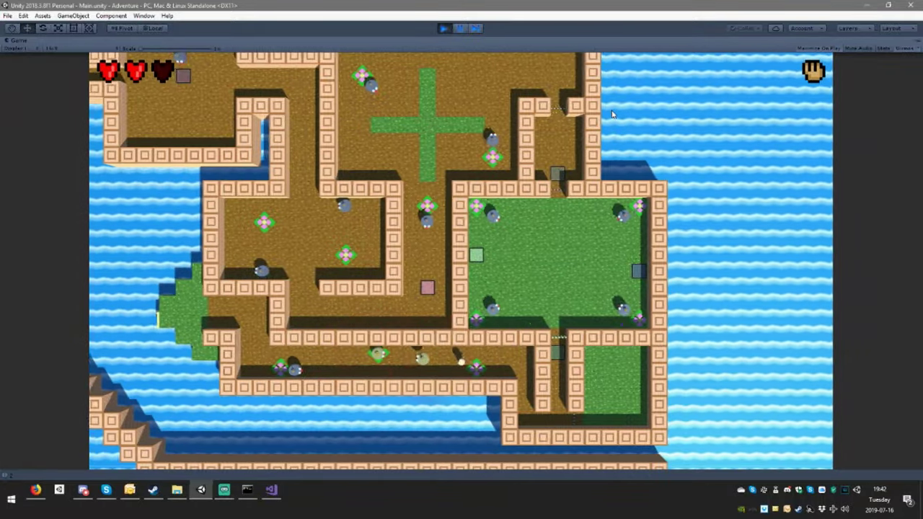
key(Right)
key(Down)
key(Up)
key(Left)
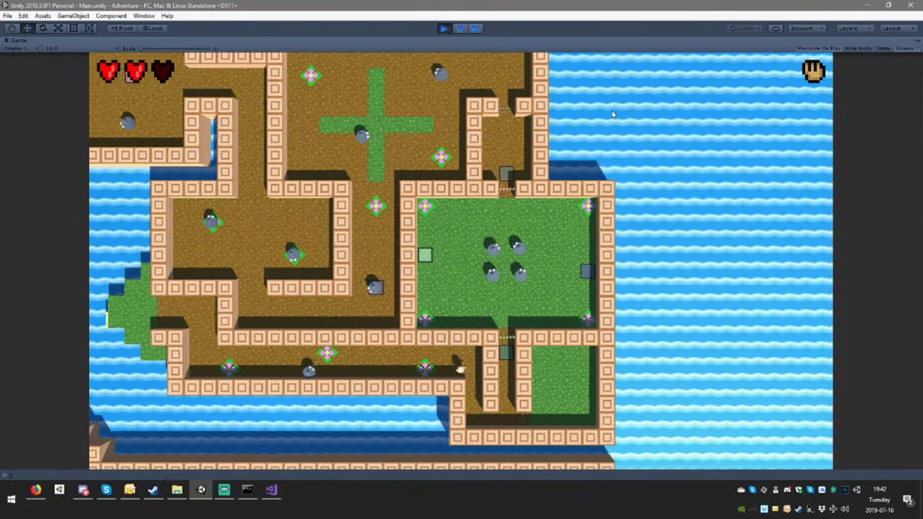
key(Left)
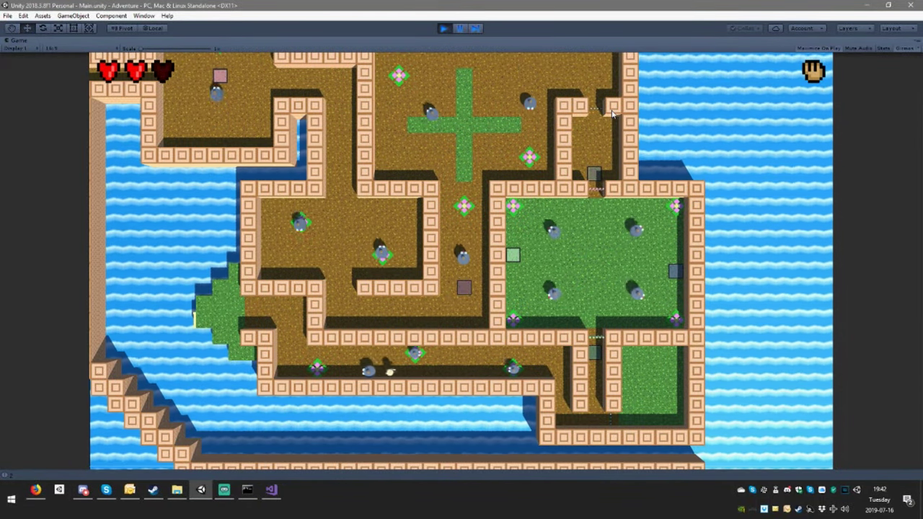
key(Right)
key(Left)
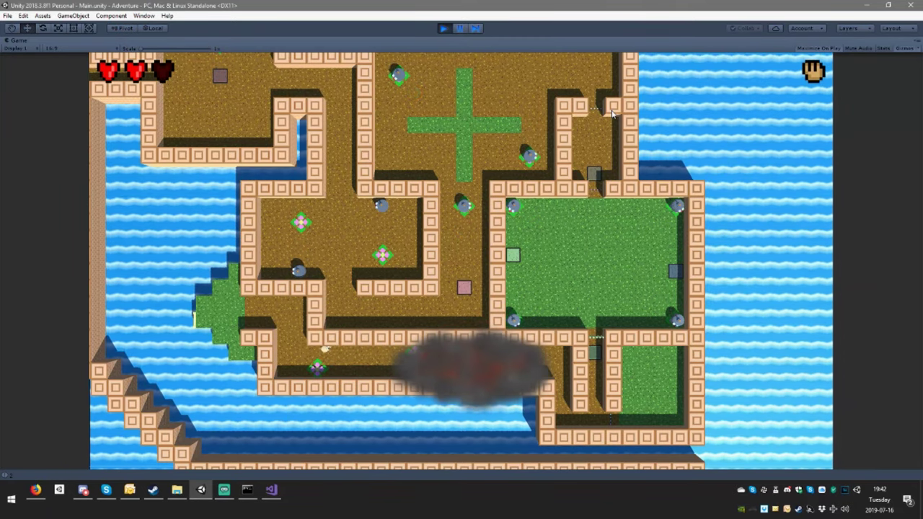
Playtest swimming by taking the character off the western grass shore and along the water south of the maze.
key(Up)
key(Left)
key(Left)
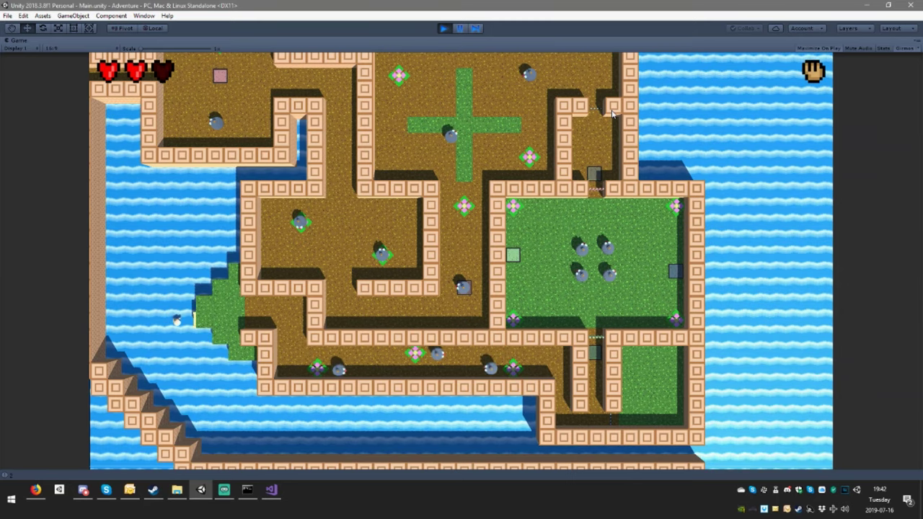
key(Right)
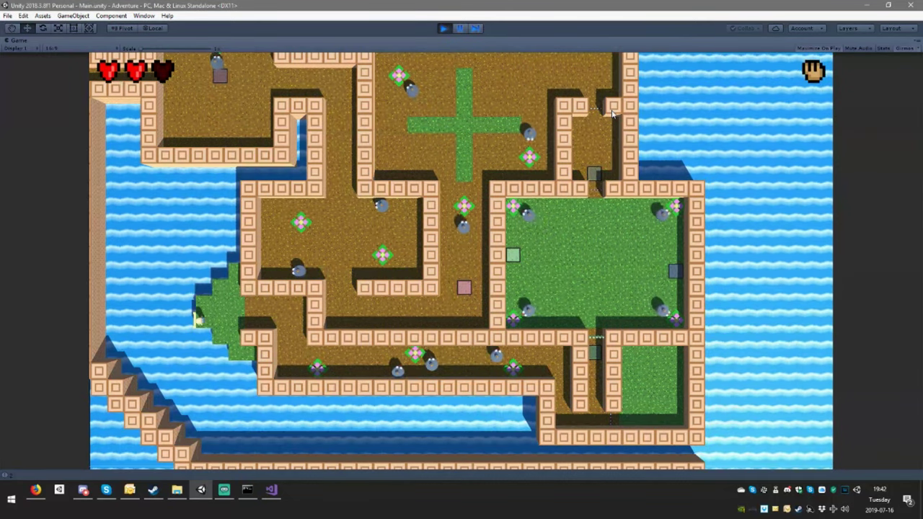
key(Down)
key(Down)
key(Right)
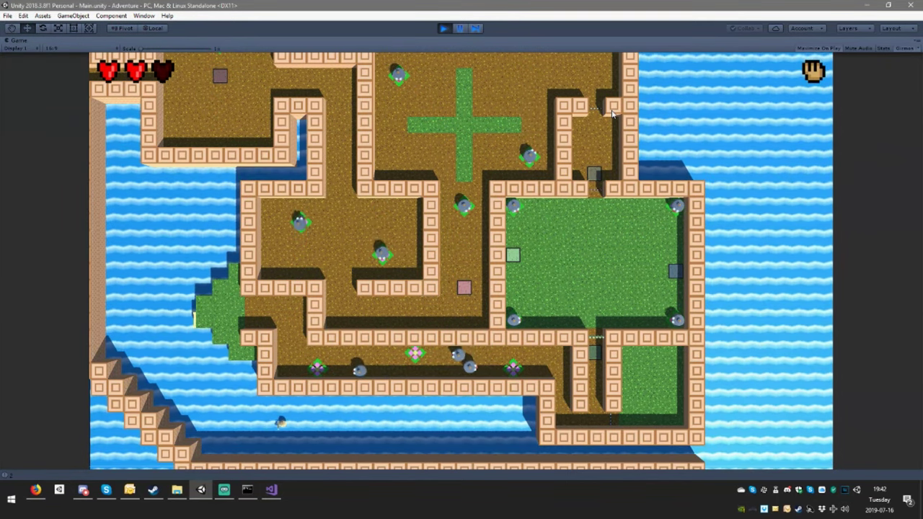
key(Right)
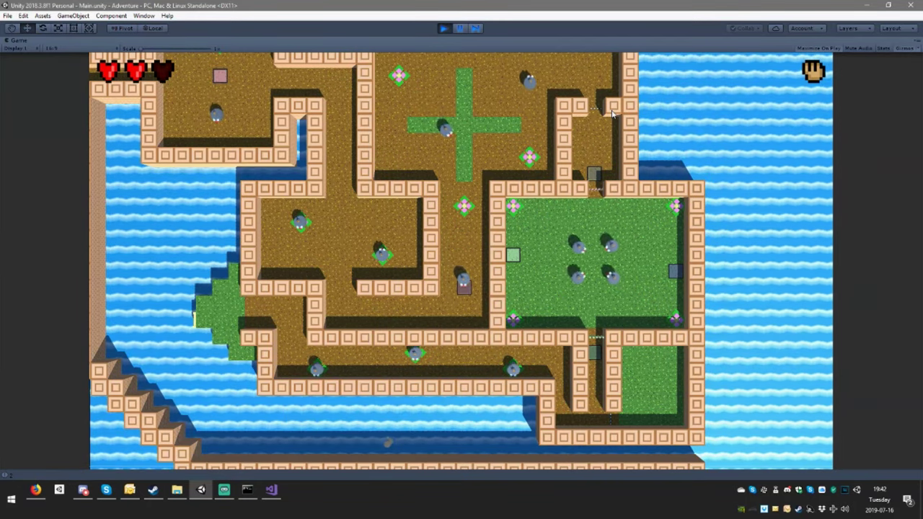
key(Right)
key(Down)
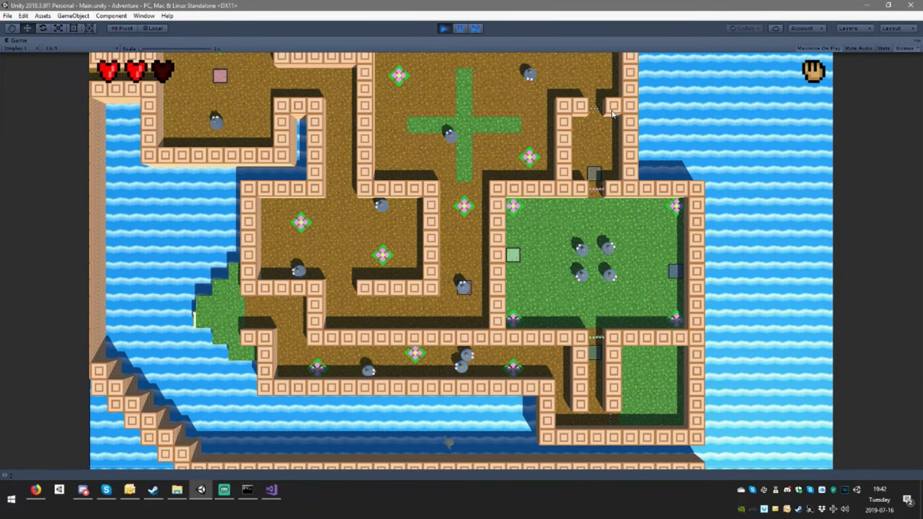
key(Left)
key(Left)
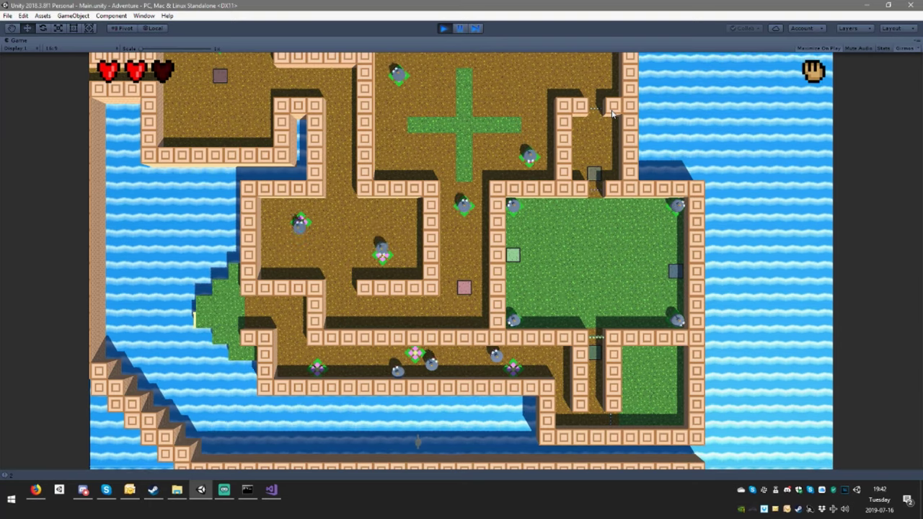
Stop the game and open the environment model from the project's Models folder in Blender.
click(444, 28)
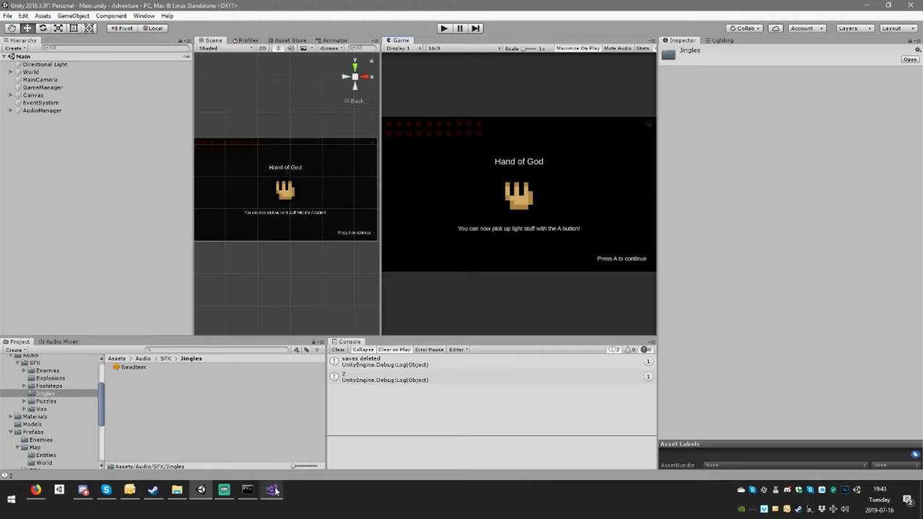
mouse_move(276, 491)
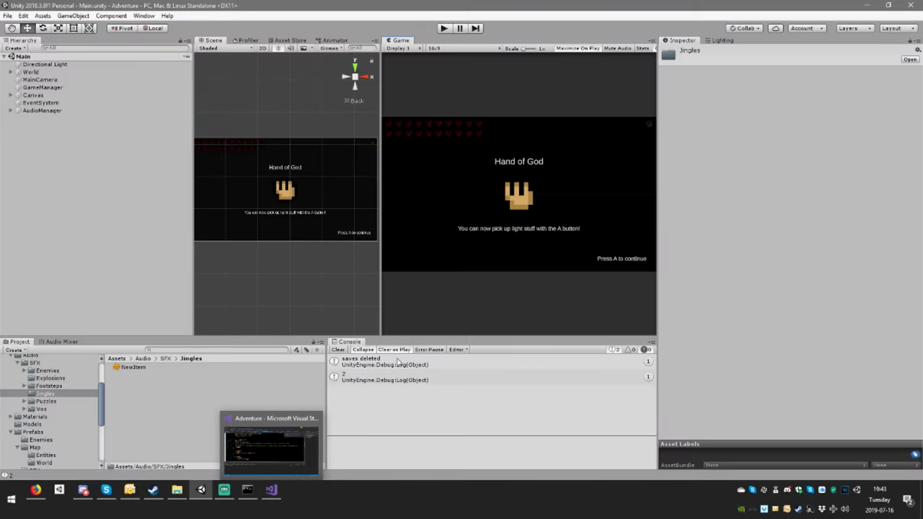
scroll(93, 426, down, 2)
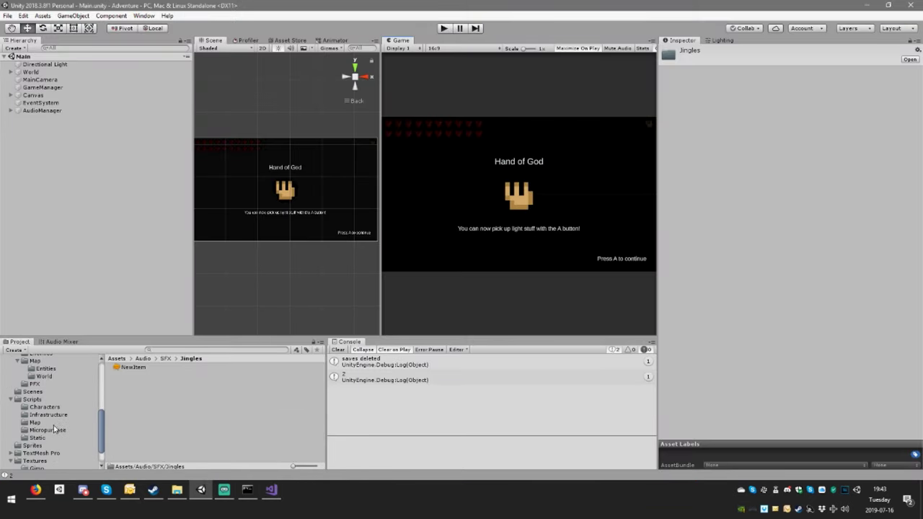
click(31, 396)
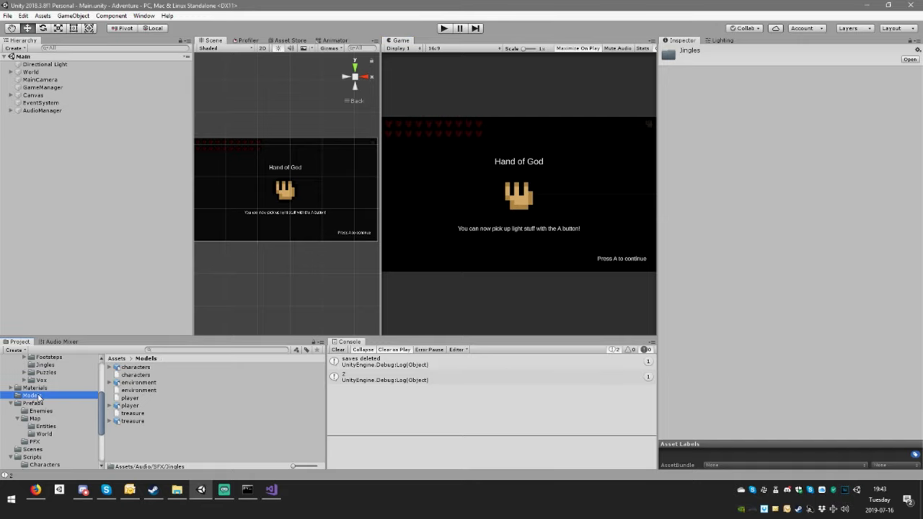
double_click(139, 383)
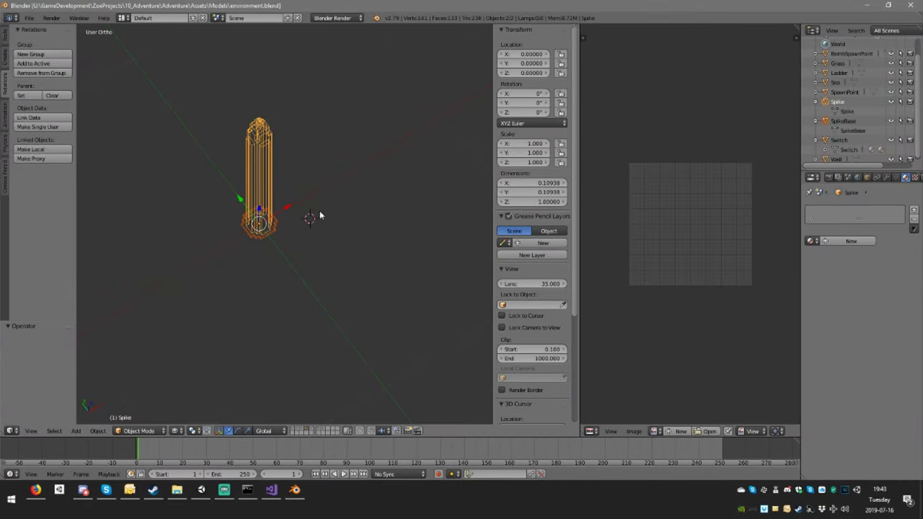
Look through the scene layers of the environment file to check which models each one holds.
middle_drag(319, 215, 332, 337)
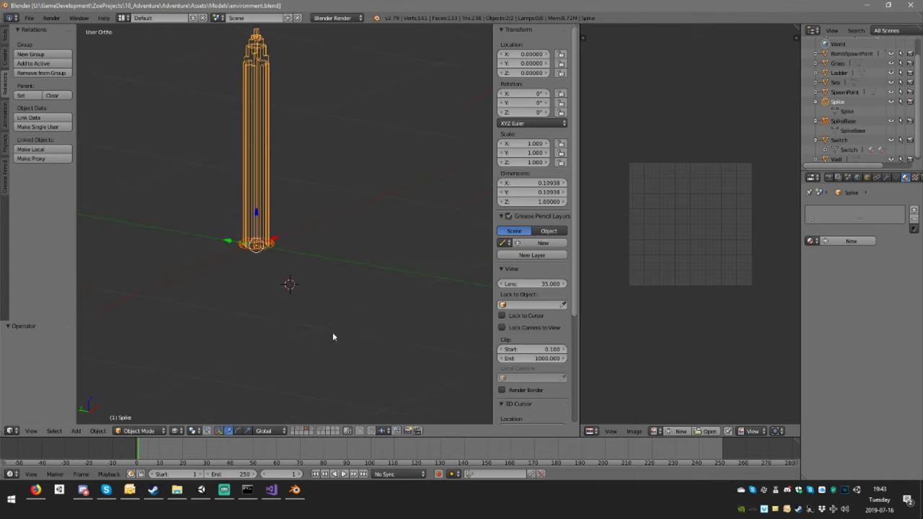
click(303, 431)
middle_drag(309, 421, 288, 424)
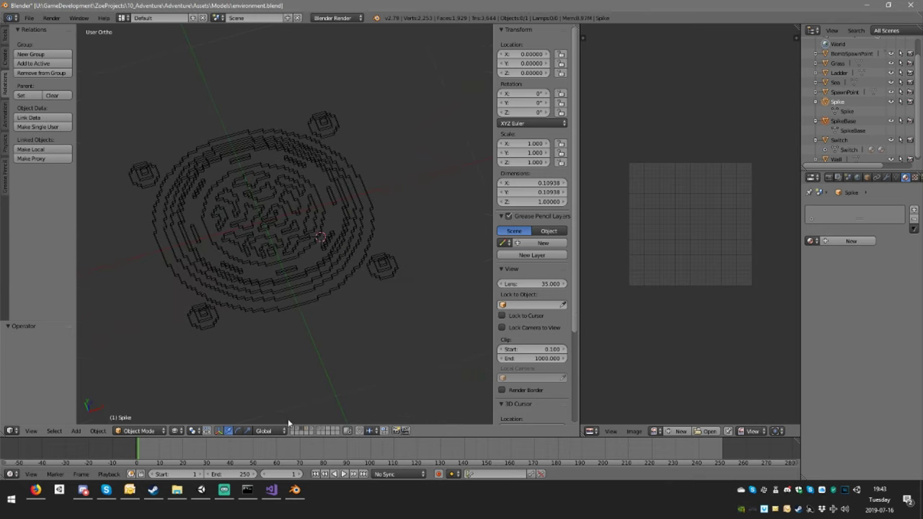
click(312, 431)
middle_drag(309, 350, 365, 287)
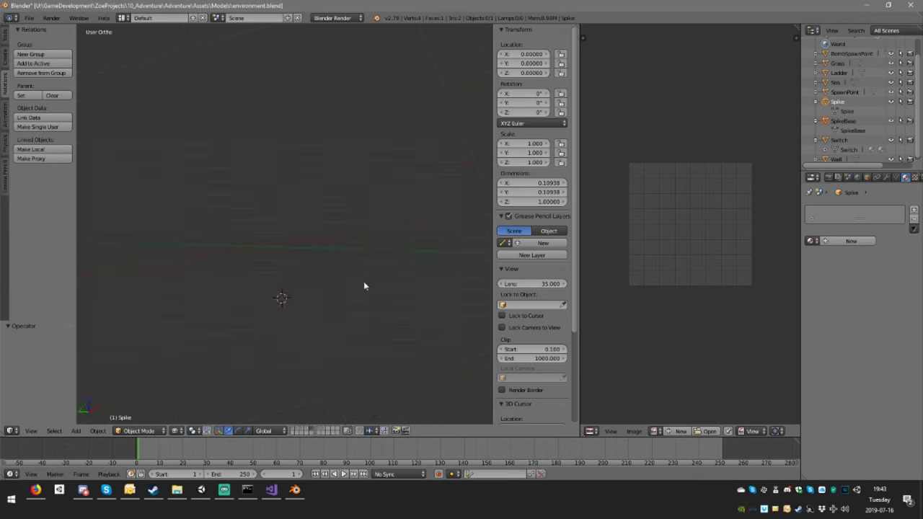
click(296, 429)
click(293, 430)
click(298, 431)
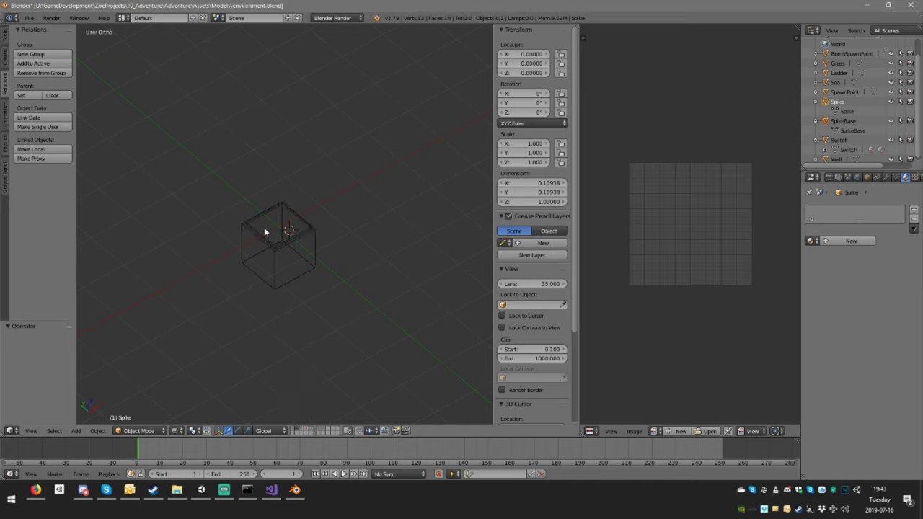
Inspect the switch and grass block, then the ladder and flower-shaped models on the other scene layers.
right_click(286, 256)
scroll(288, 288, up, 6)
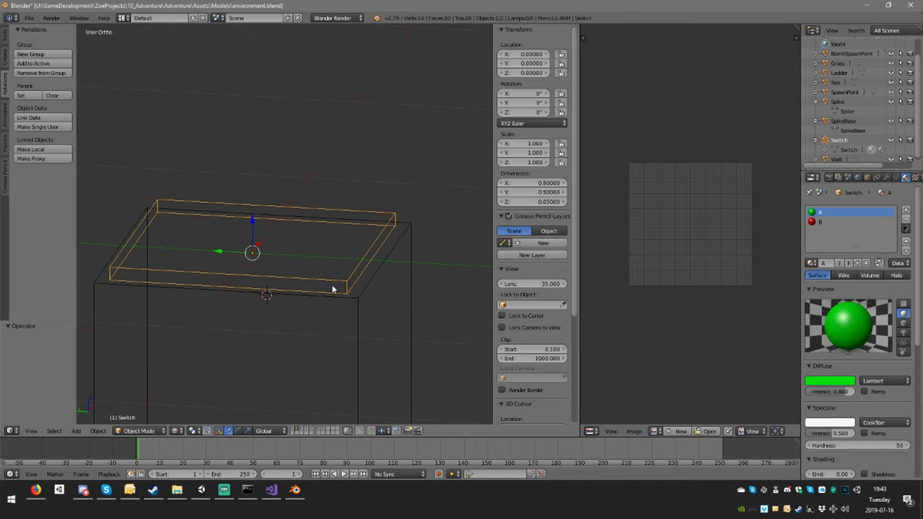
right_click(352, 301)
middle_drag(352, 301, 339, 317)
scroll(339, 317, down, 5)
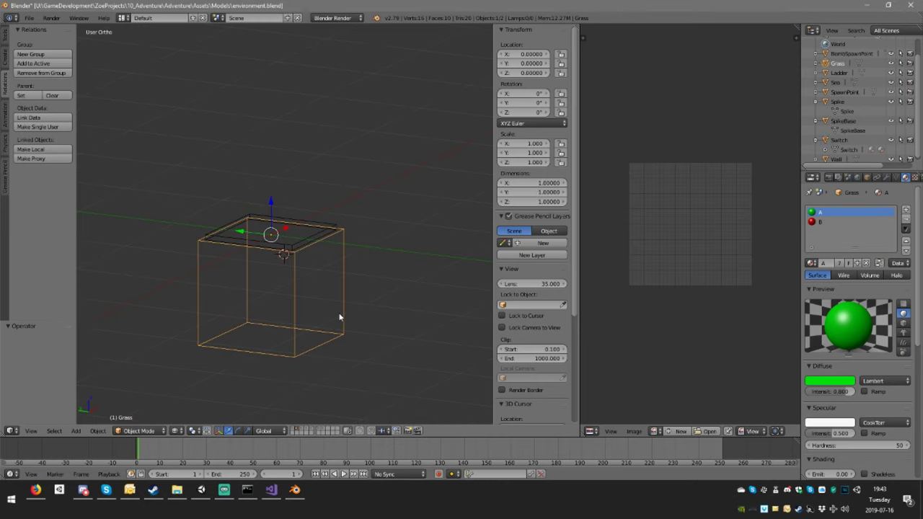
click(325, 430)
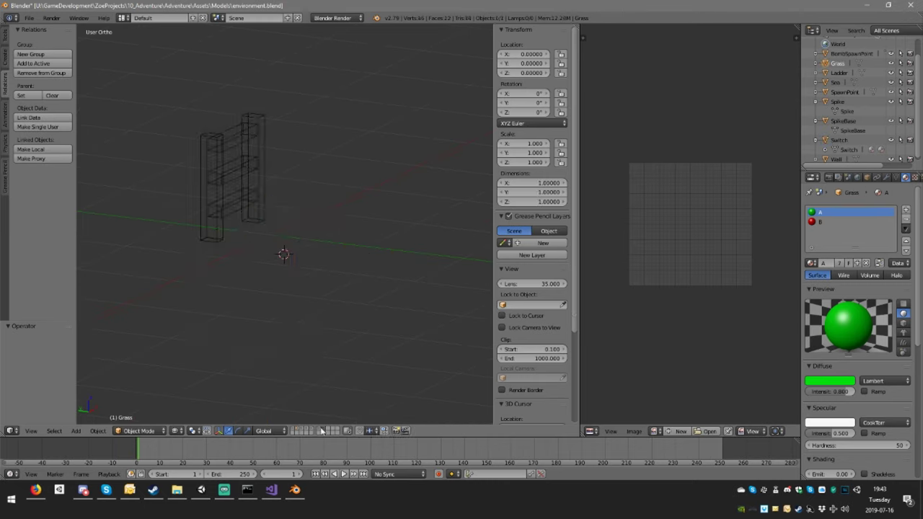
click(319, 431)
middle_drag(318, 327, 230, 344)
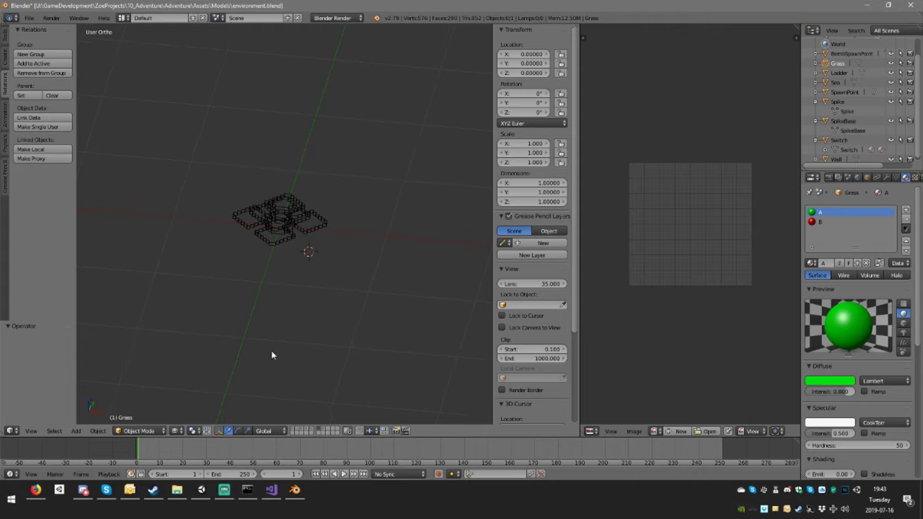
Launch MagicaVoxel, maximize its window, and view the default cube at an angle in isometric projection.
key(super)
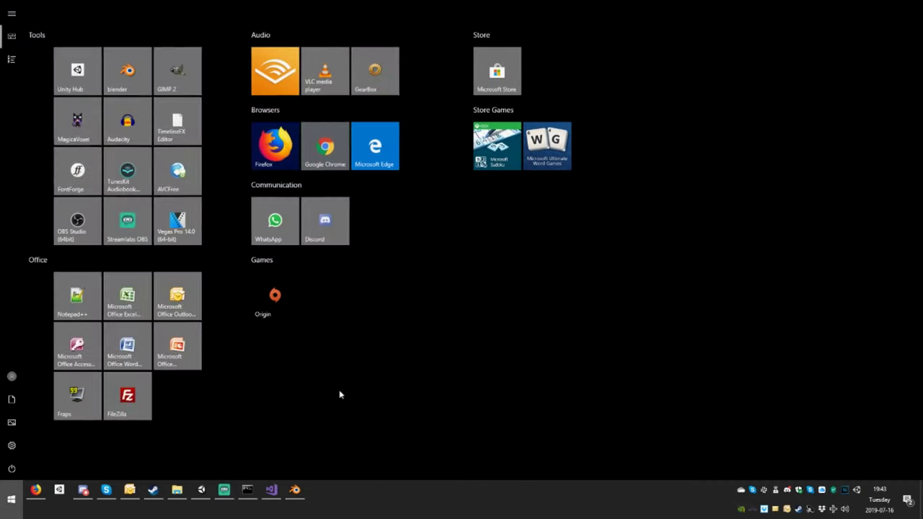
text(mag)
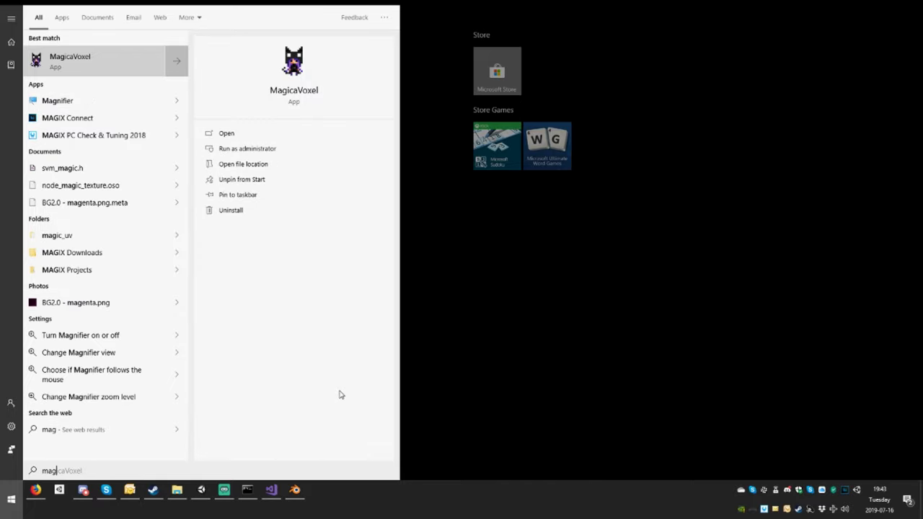
click(132, 74)
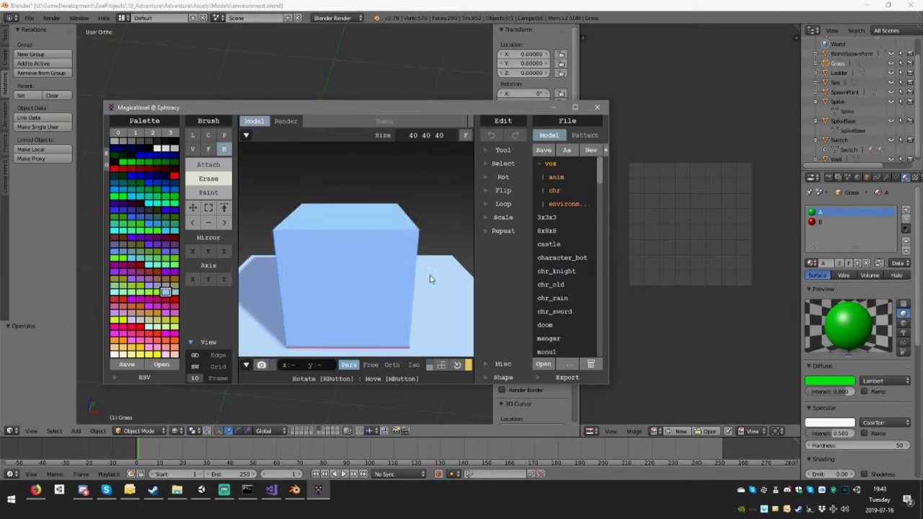
double_click(436, 106)
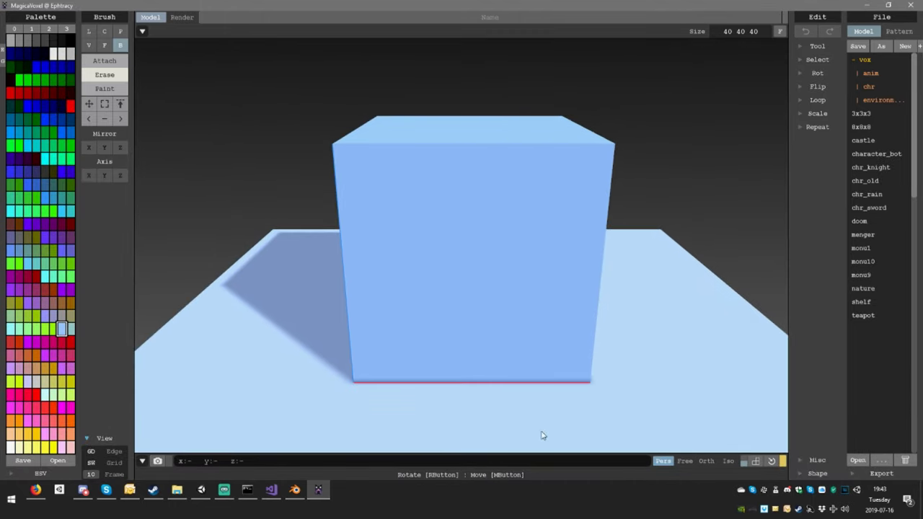
click(727, 462)
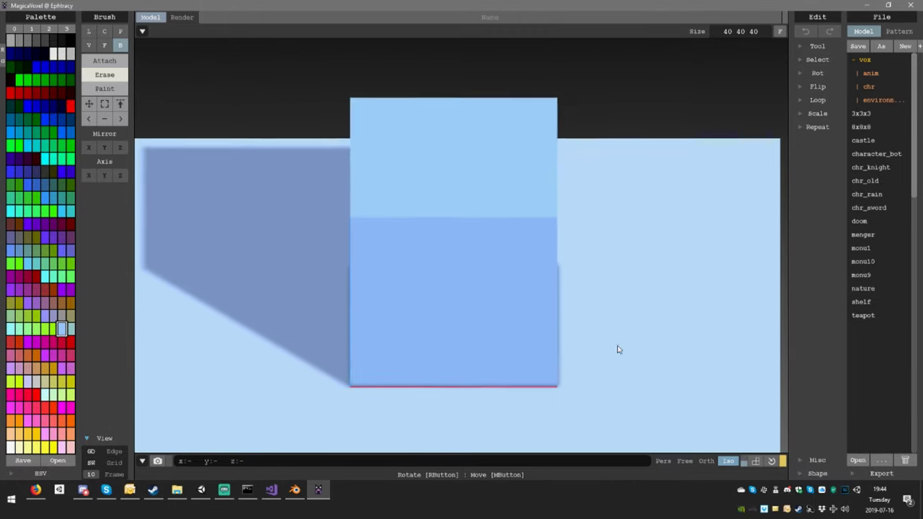
right_drag(569, 305, 406, 249)
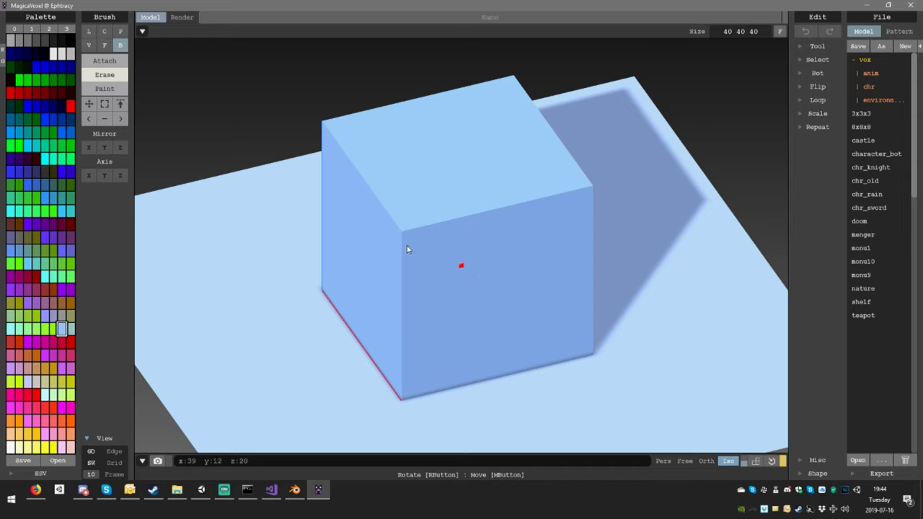
Clear the default 40 × 40 × 40 cube using the Face brush, leaving an empty volume.
click(104, 45)
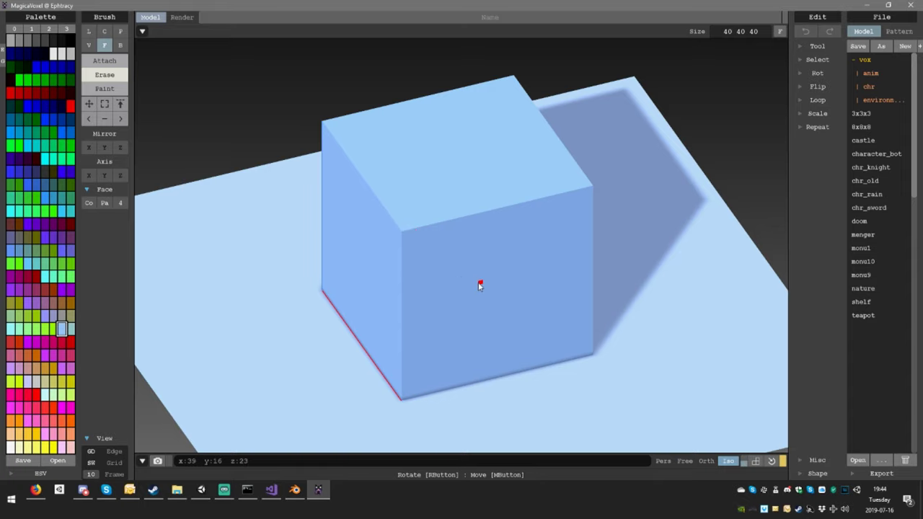
right_drag(349, 231, 198, 115)
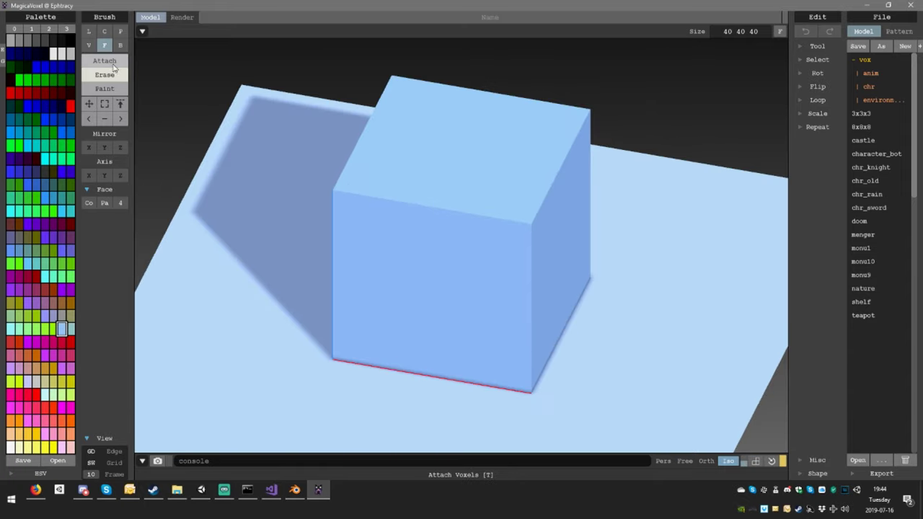
click(104, 62)
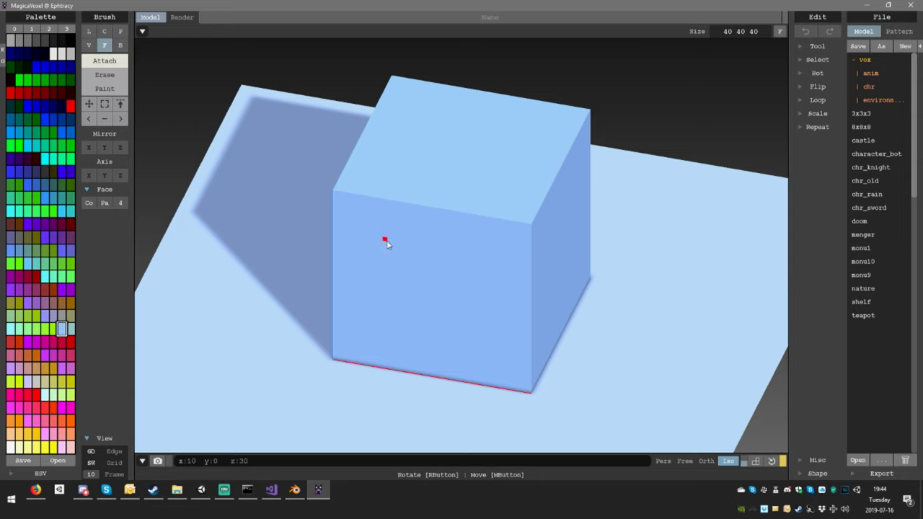
click(461, 278)
drag(467, 275, 591, 107)
middle_drag(568, 250, 559, 233)
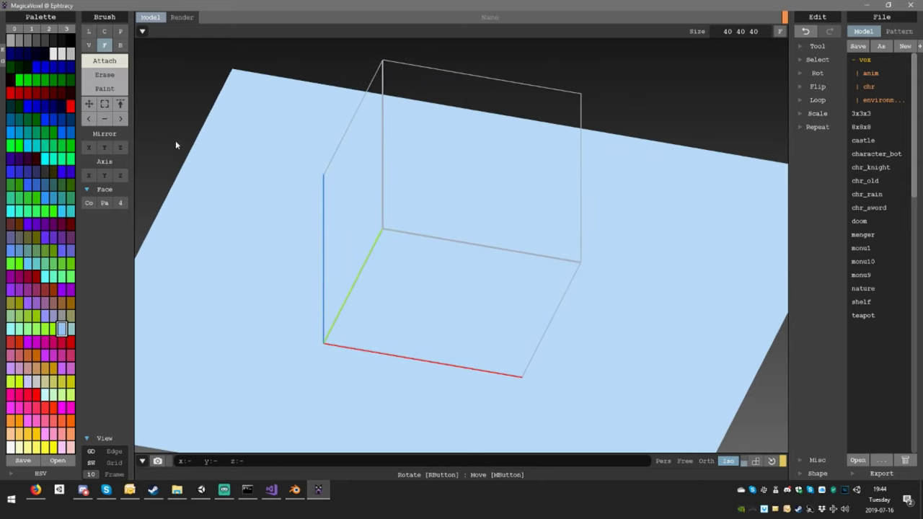
Choose the Center brush and view the empty volume from above in orthographic projection.
key(c)
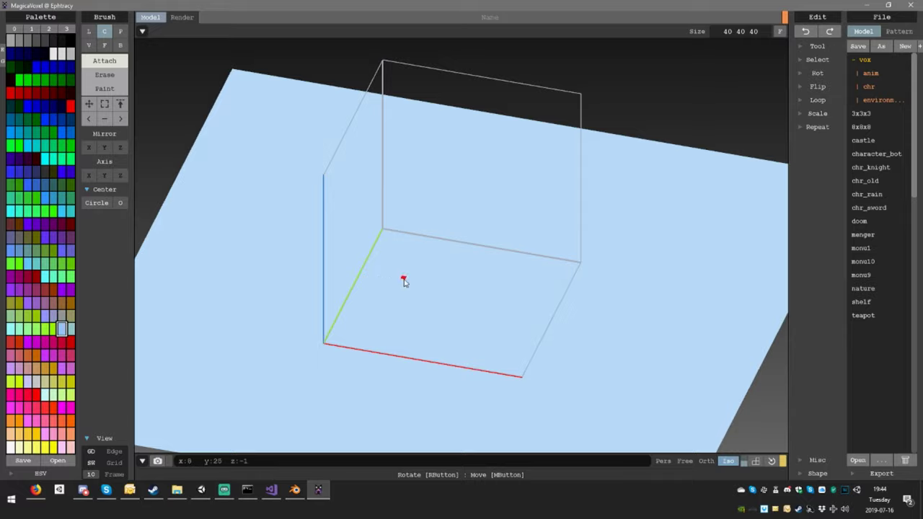
right_drag(404, 281, 495, 355)
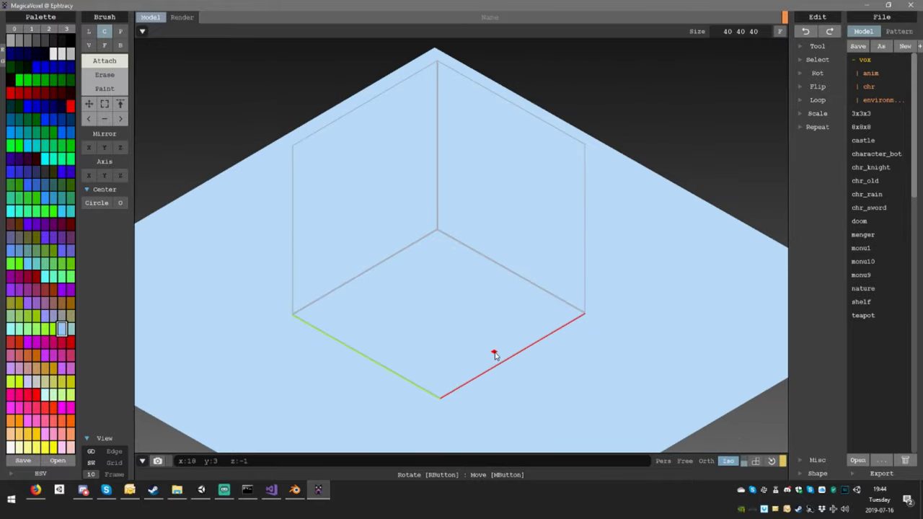
click(706, 461)
right_drag(570, 396, 548, 385)
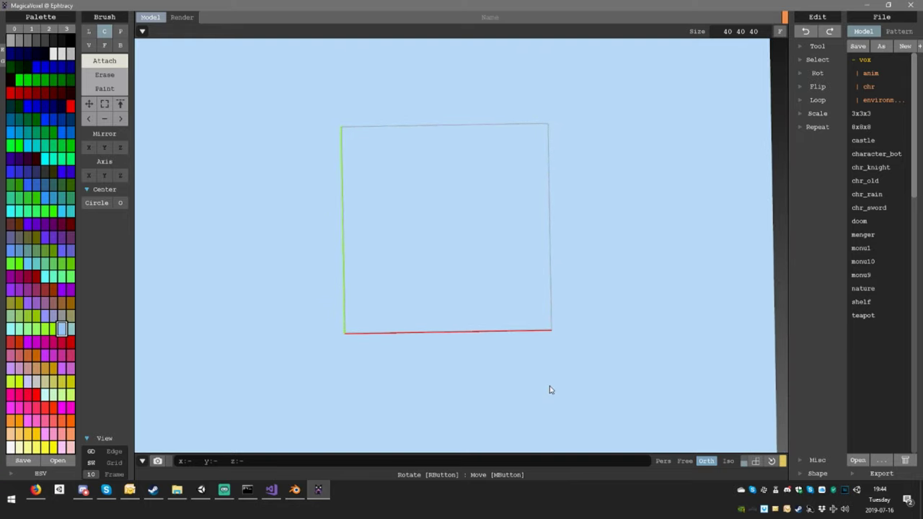
middle_drag(469, 309, 503, 320)
right_drag(502, 320, 501, 324)
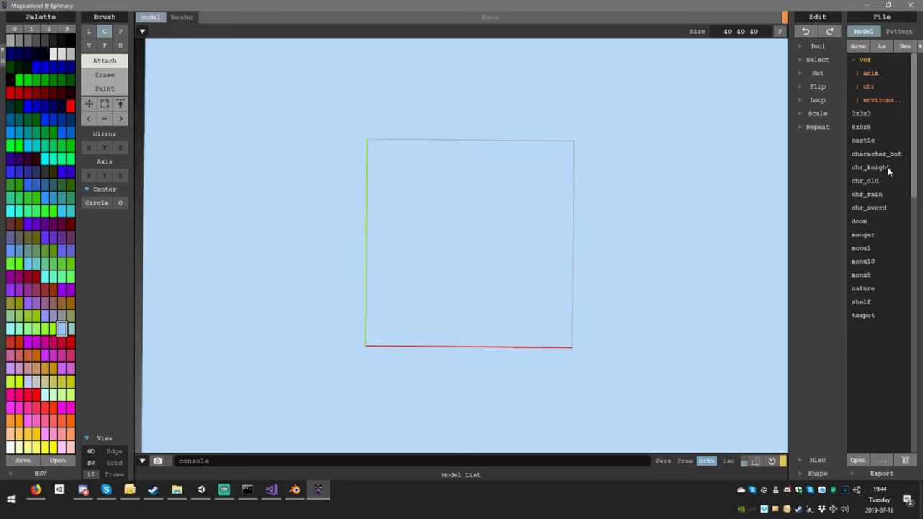
Open the teapot sample without saving the current model and examine it from several sides.
click(860, 316)
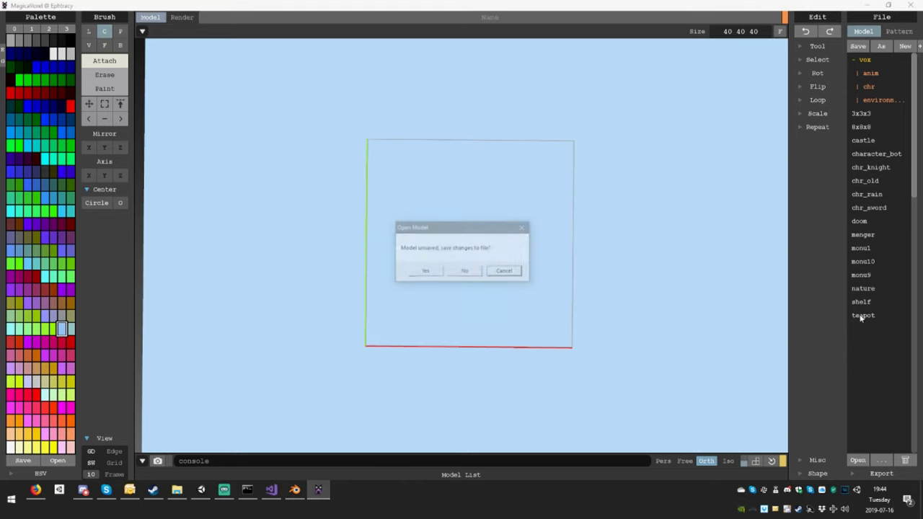
click(462, 272)
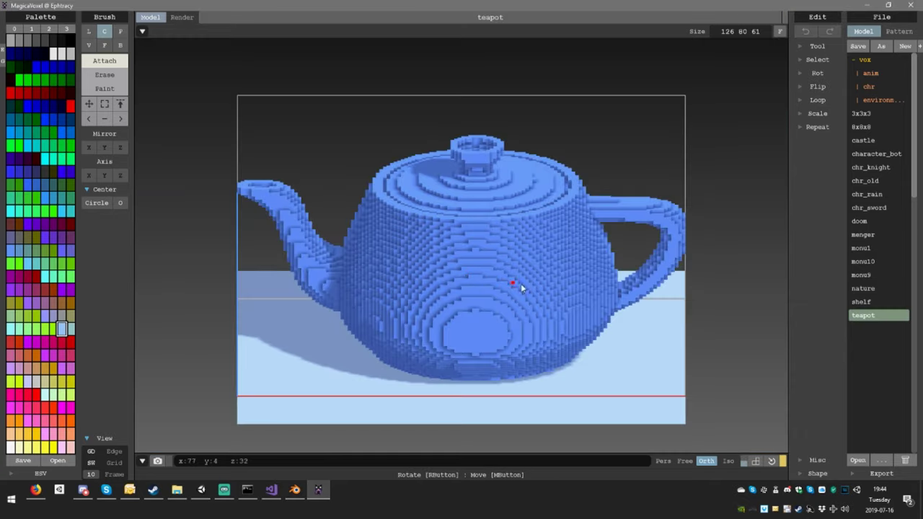
right_drag(522, 282, 480, 248)
right_drag(337, 269, 482, 282)
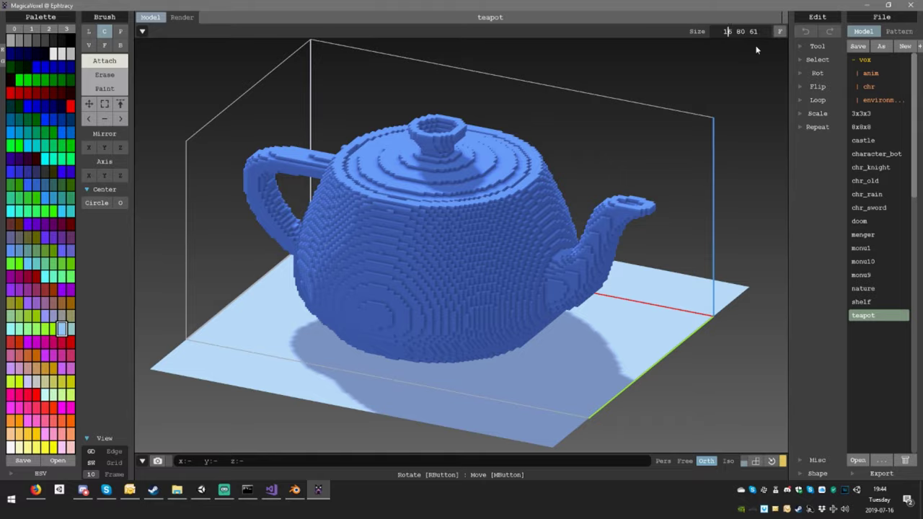
Try a different width for the teapot's volume and undo the resize.
text(64)
key(Return)
right_drag(776, 41, 642, 196)
key(ctrl+z)
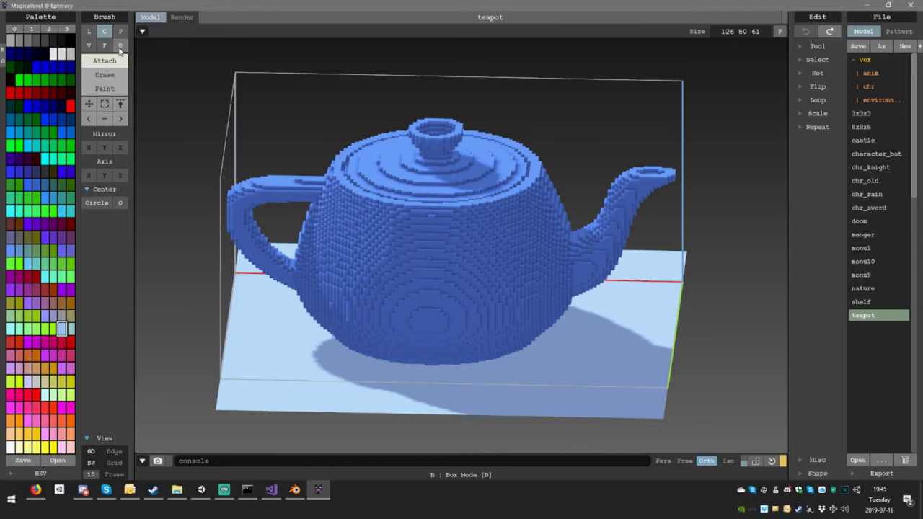
right_drag(433, 177, 473, 189)
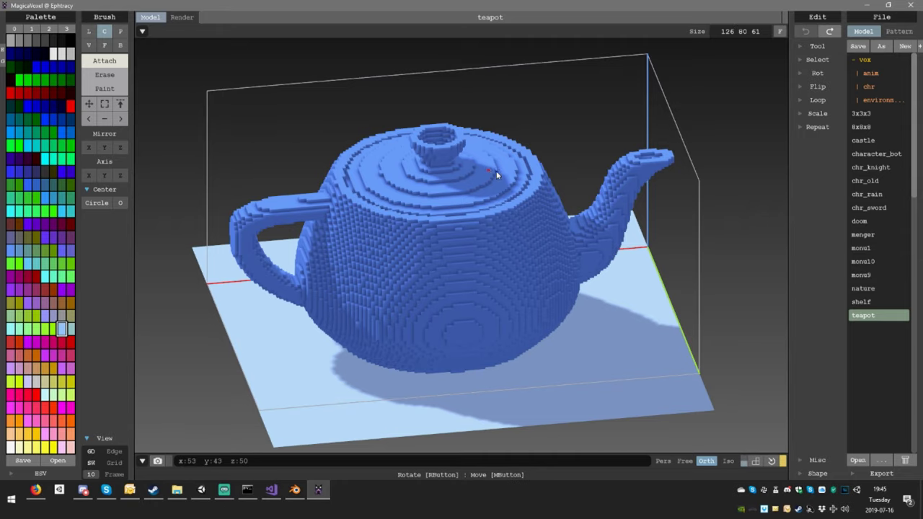
Open the 3x3x3 sample model and erase all of its voxels.
click(865, 116)
scroll(548, 230, up, 3)
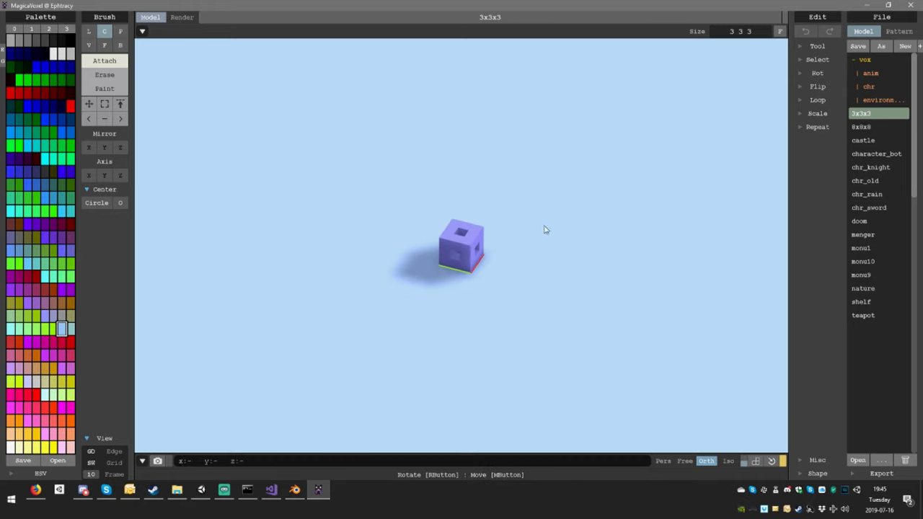
right_drag(512, 234, 466, 252)
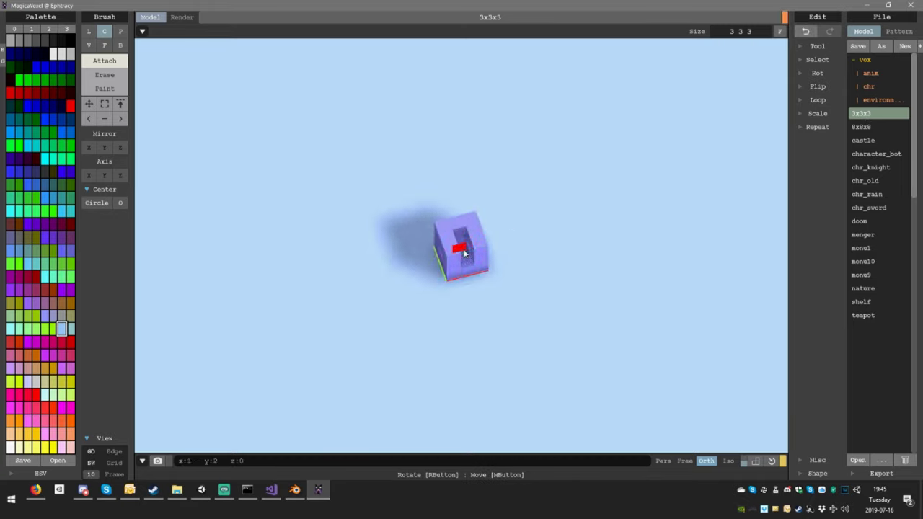
drag(454, 255, 481, 225)
shift+click(474, 223)
shift+click(482, 242)
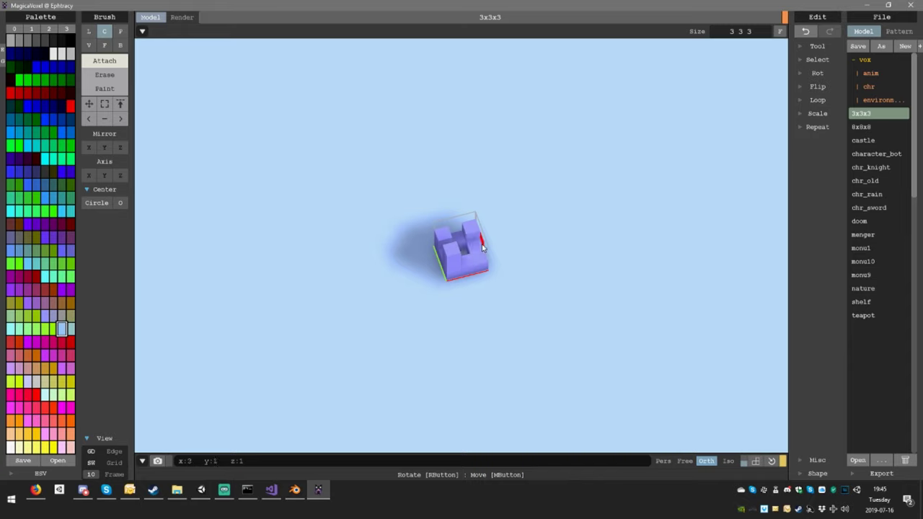
shift+click(476, 232)
shift+click(477, 261)
shift+click(455, 263)
shift+click(481, 263)
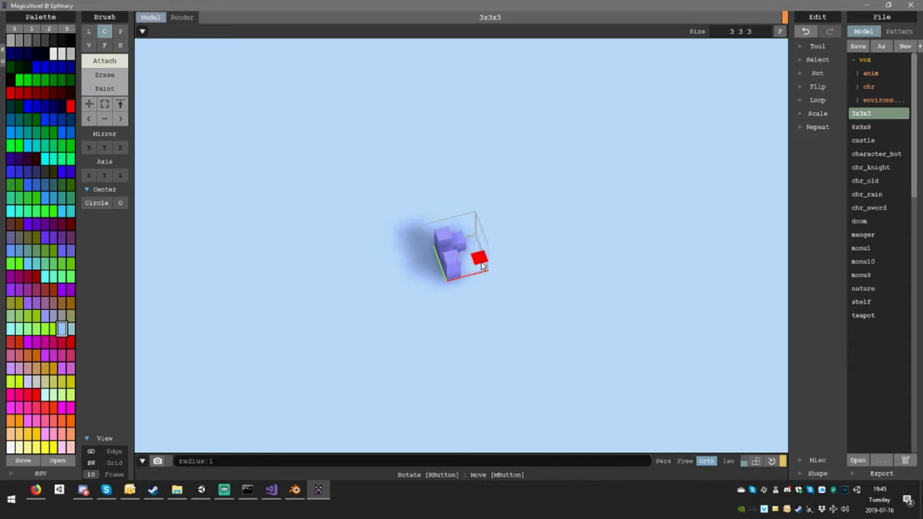
shift+click(452, 265)
shift+click(451, 248)
drag(450, 249, 447, 277)
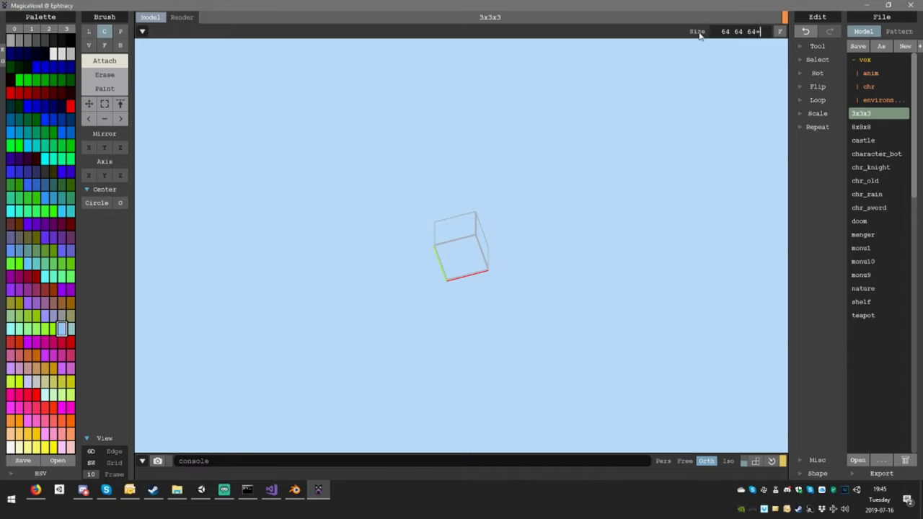
Resize the emptied model volume to 64 × 64 × 64 and view it from above.
scroll(544, 286, down, 8)
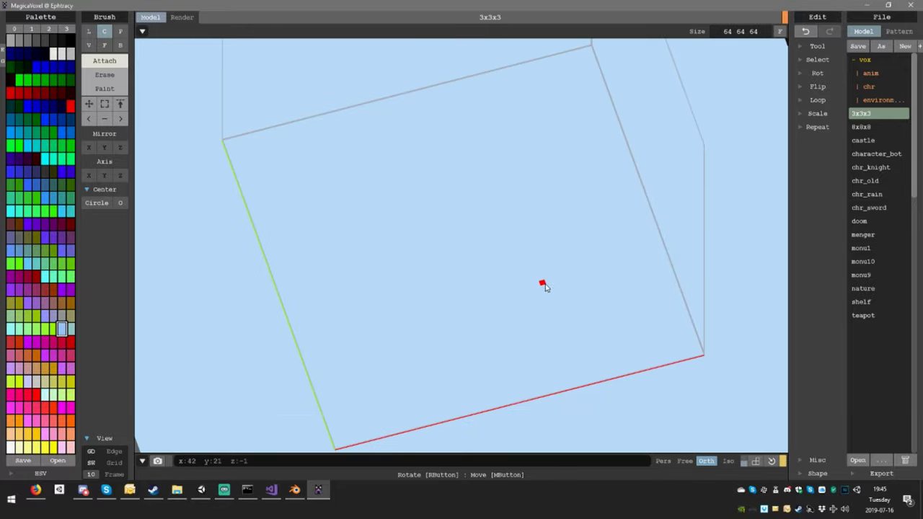
right_drag(545, 295, 535, 330)
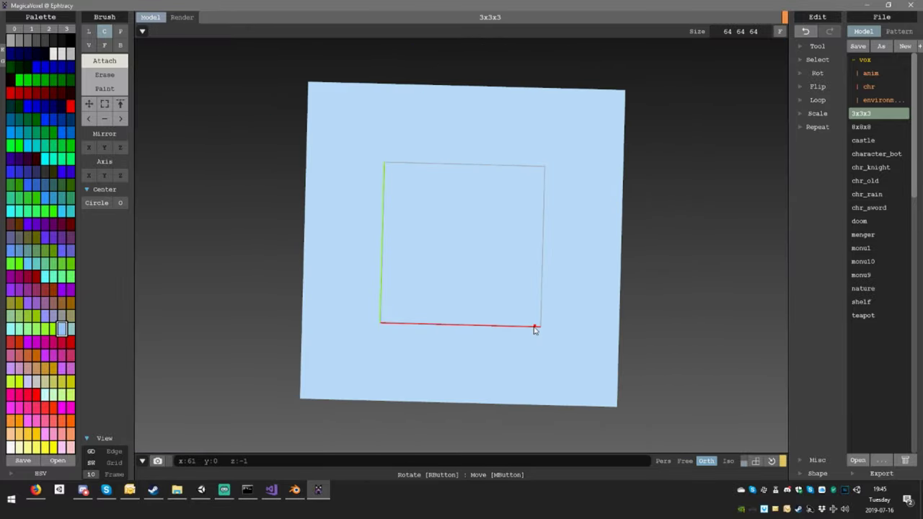
click(121, 46)
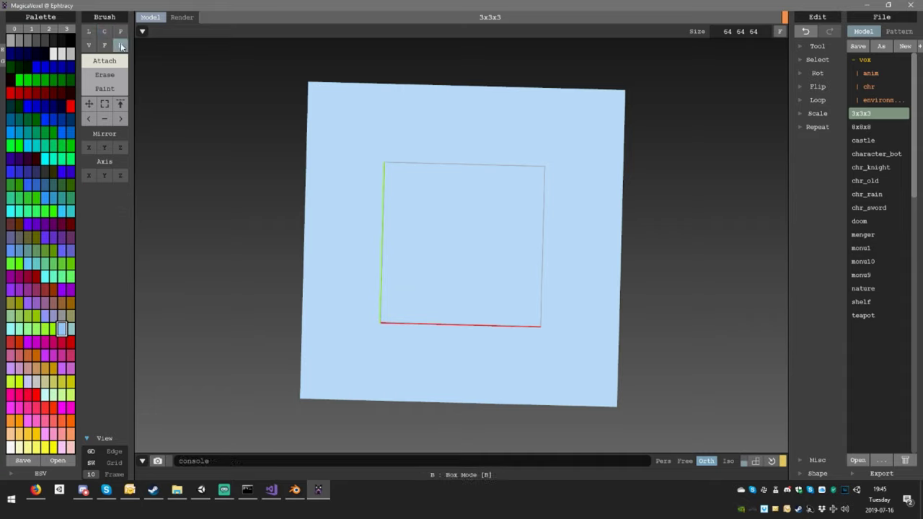
click(105, 33)
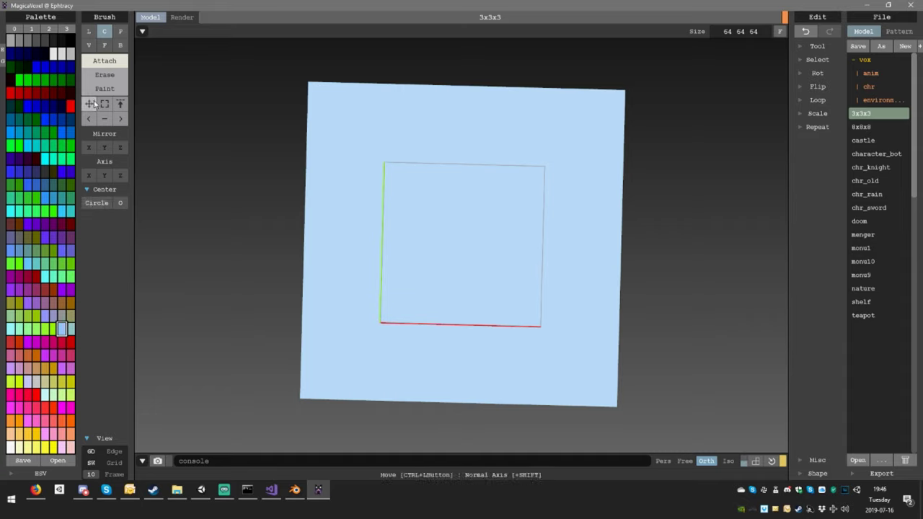
Set the Voxel brush to a 3D sphere of size 64 and attach it at the centre of the volume's floor.
click(89, 46)
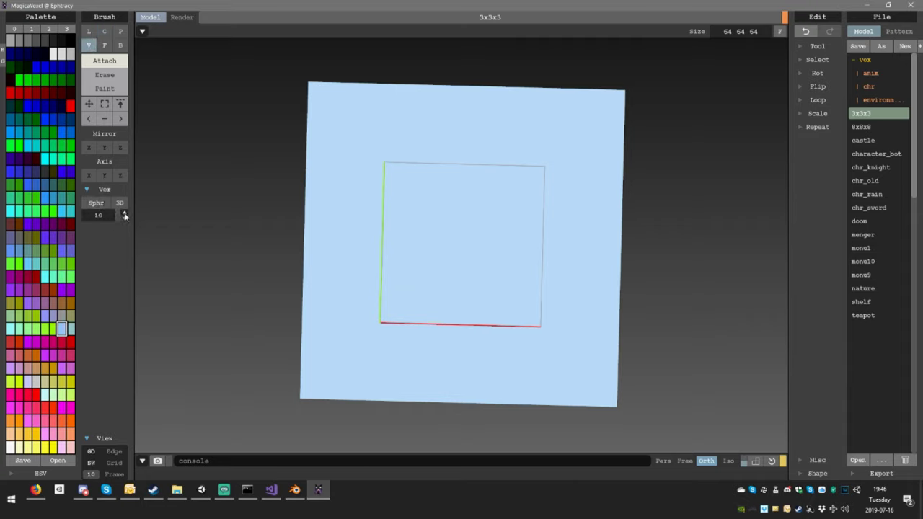
click(124, 213)
click(124, 213)
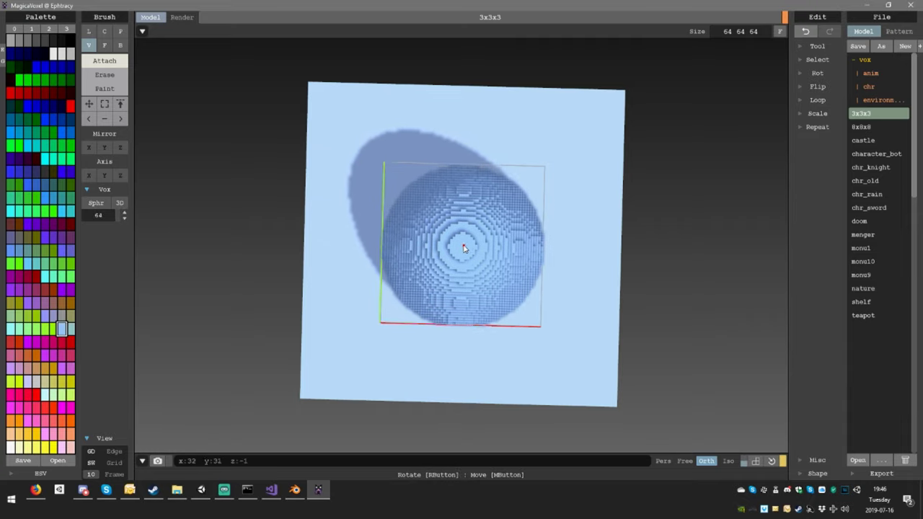
middle_drag(464, 246, 466, 267)
right_drag(465, 263, 466, 289)
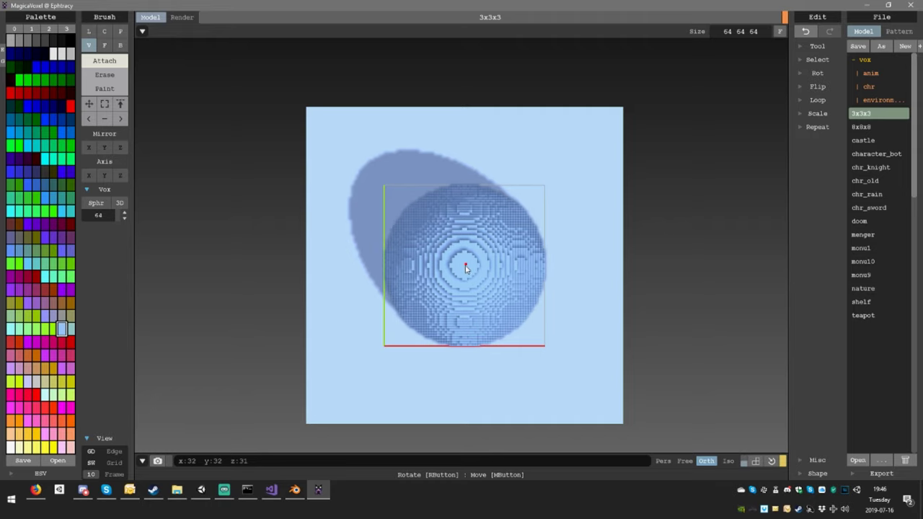
Undo the extra sphere attached on top of the dome.
mouse_move(553, 299)
right_down()
mouse_move(512, 196)
mouse_move(560, 212)
mouse_move(495, 208)
mouse_move(571, 212)
mouse_move(544, 216)
mouse_move(550, 209)
right_up()
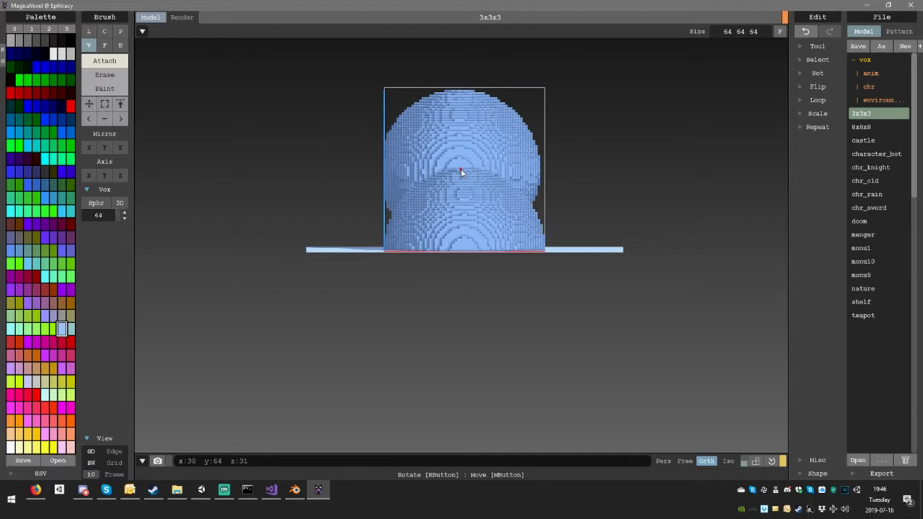
key(ctrl+z)
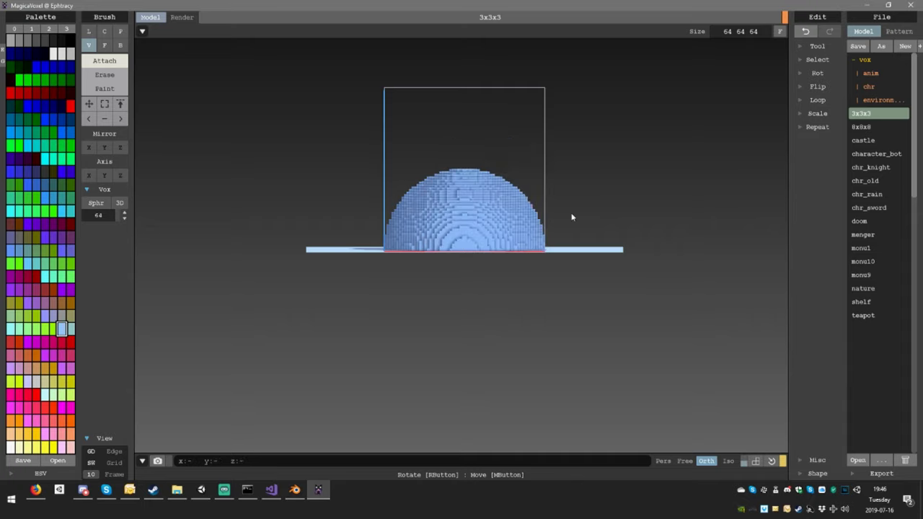
right_drag(572, 217, 649, 197)
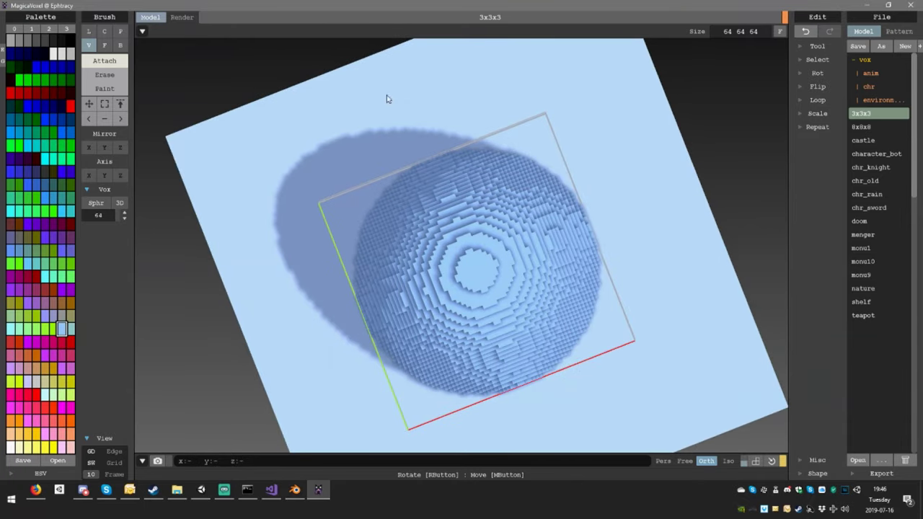
Extrude the ring-shaped layers around the dome's peak downward in Face mode, leaving a central column and an outer ring wall.
click(103, 45)
click(502, 273)
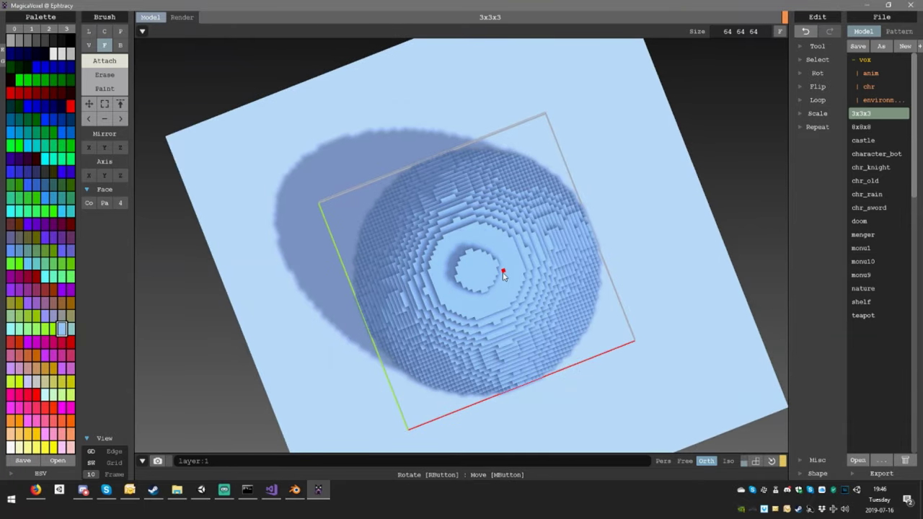
drag(503, 272, 533, 295)
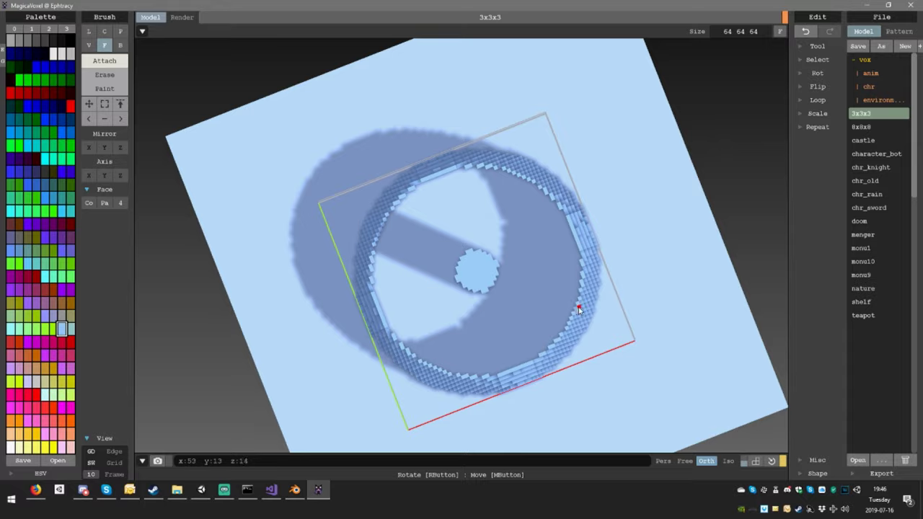
right_drag(582, 304, 414, 231)
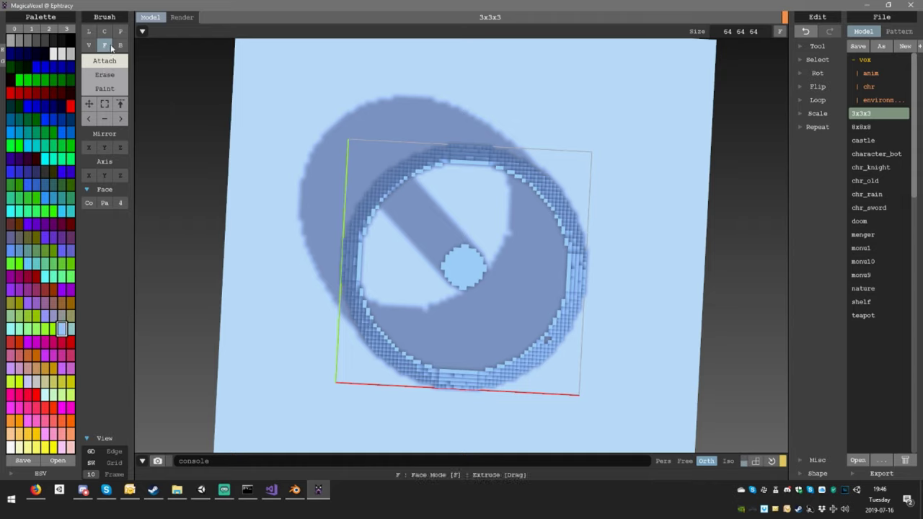
Select the outer ring wall section by section with the rectangular selection and delete it, keeping the central column.
click(120, 46)
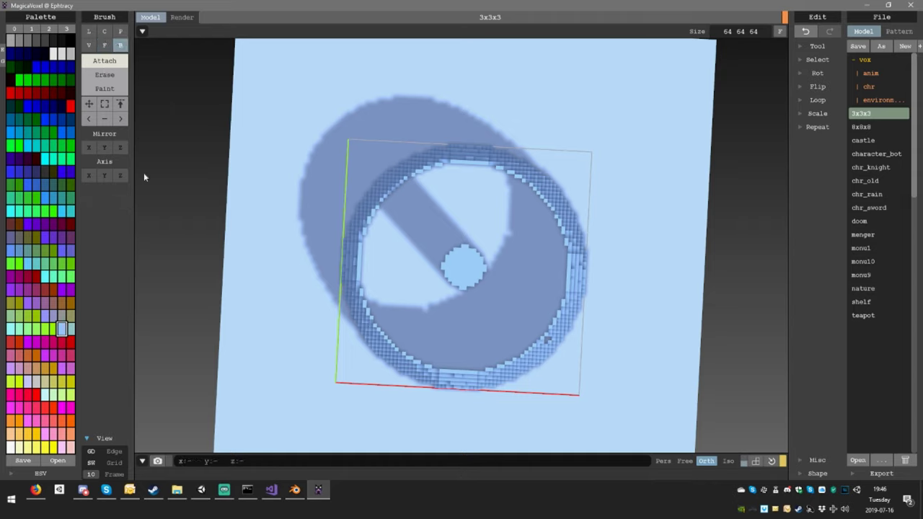
click(104, 104)
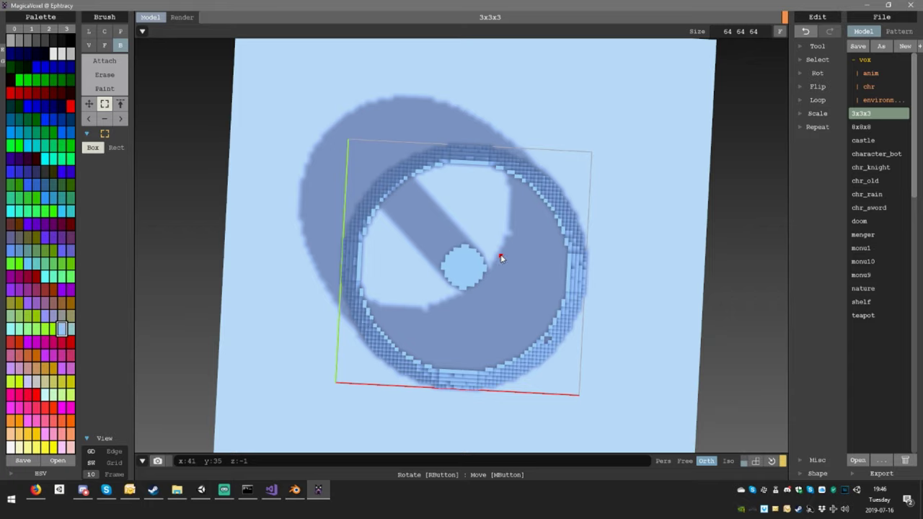
click(116, 147)
drag(512, 124, 673, 419)
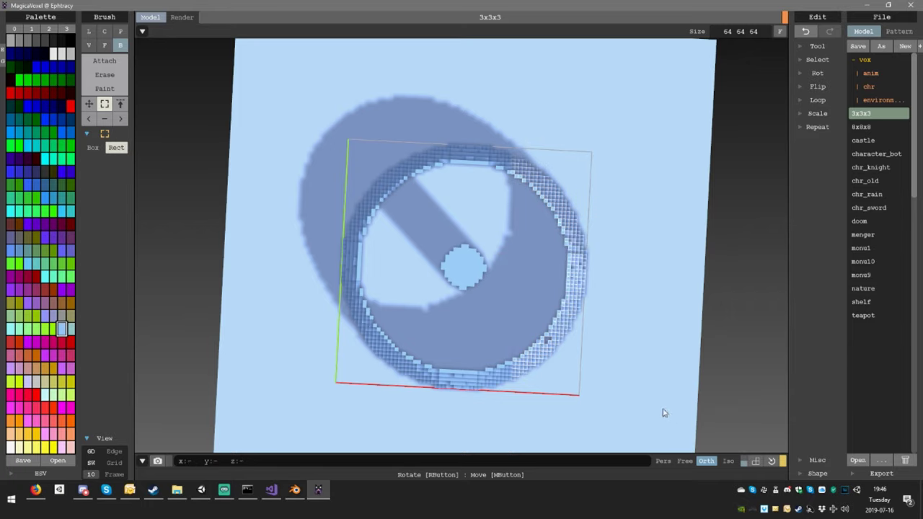
key(Delete)
drag(265, 120, 556, 218)
key(Delete)
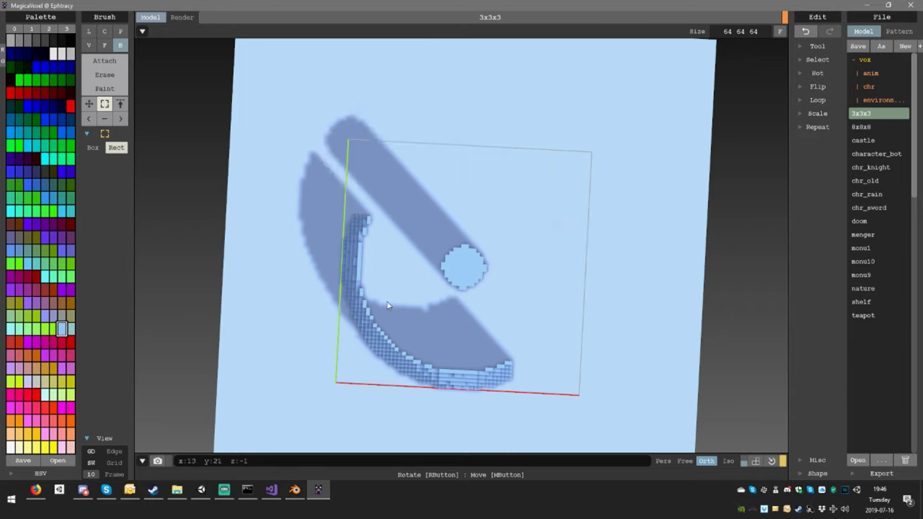
drag(311, 162, 408, 384)
key(Delete)
drag(351, 327, 563, 437)
key(Delete)
Try to delete the lower part of the central column and undo the deletion.
right_drag(561, 370, 529, 288)
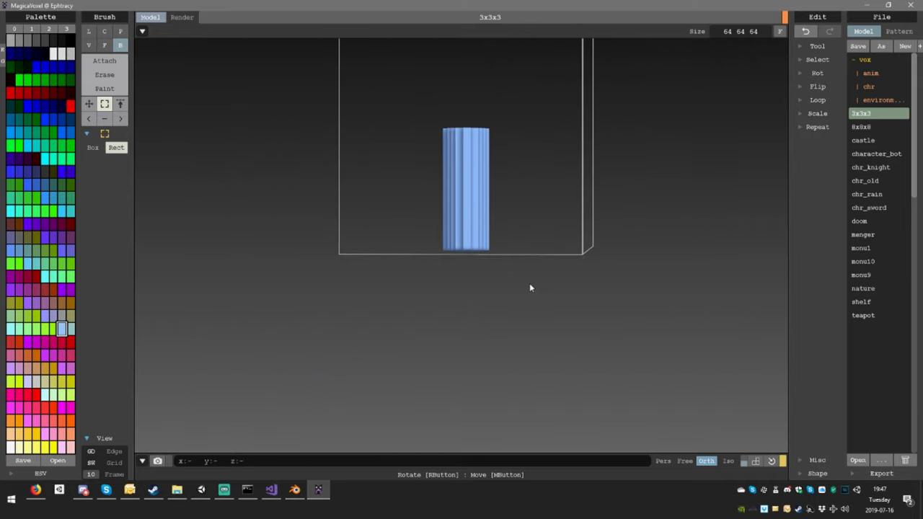
right_drag(428, 150, 420, 139)
drag(454, 157, 598, 270)
key(Delete)
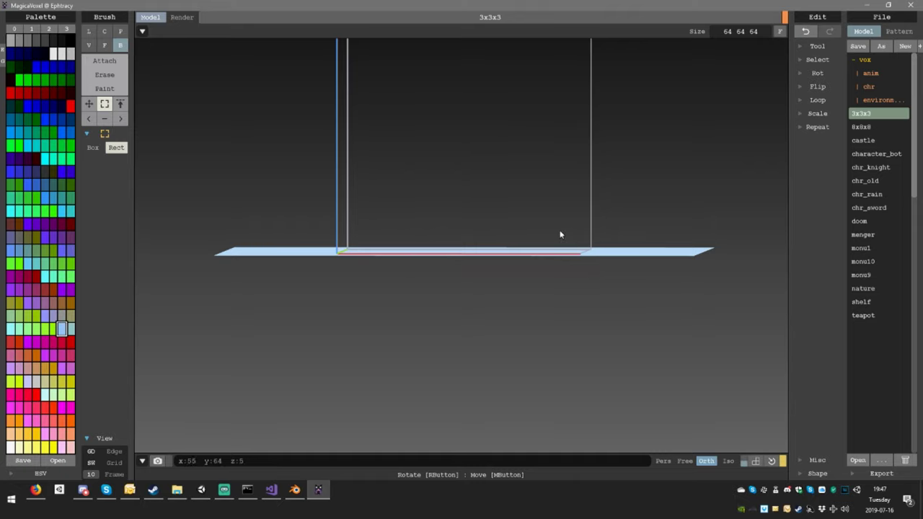
key(ctrl+z)
Delete the central column below its top layer using the rectangular selection.
drag(410, 132, 536, 250)
click(372, 160)
drag(484, 211, 563, 293)
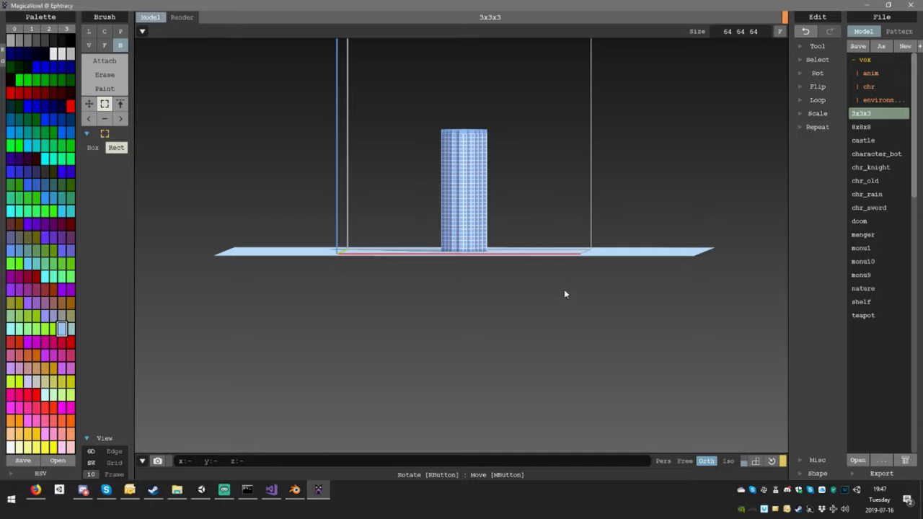
key(Delete)
Trim the remaining disc down to a 2 × 2 voxel block at its centre.
right_drag(560, 215, 479, 322)
scroll(440, 301, up, 5)
middle_drag(440, 301, 484, 251)
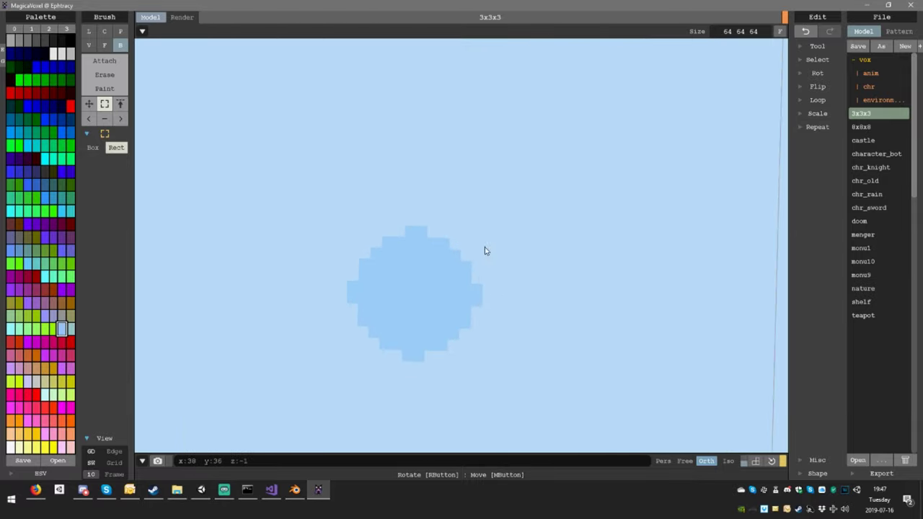
drag(468, 363, 472, 332)
drag(343, 212, 461, 288)
drag(319, 248, 403, 390)
drag(388, 310, 498, 413)
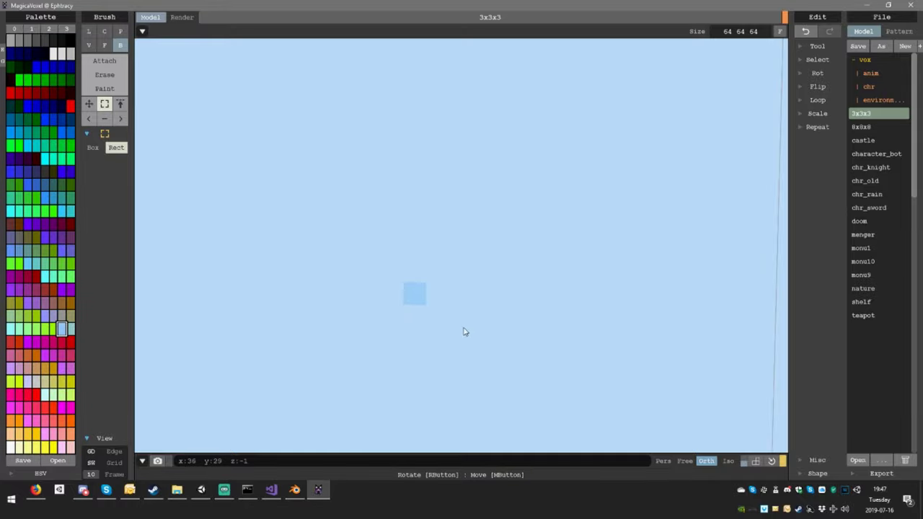
Attach a size 64 3D sphere with the Voxel brush, centred on the small floating block.
right_drag(423, 310, 173, 108)
click(104, 31)
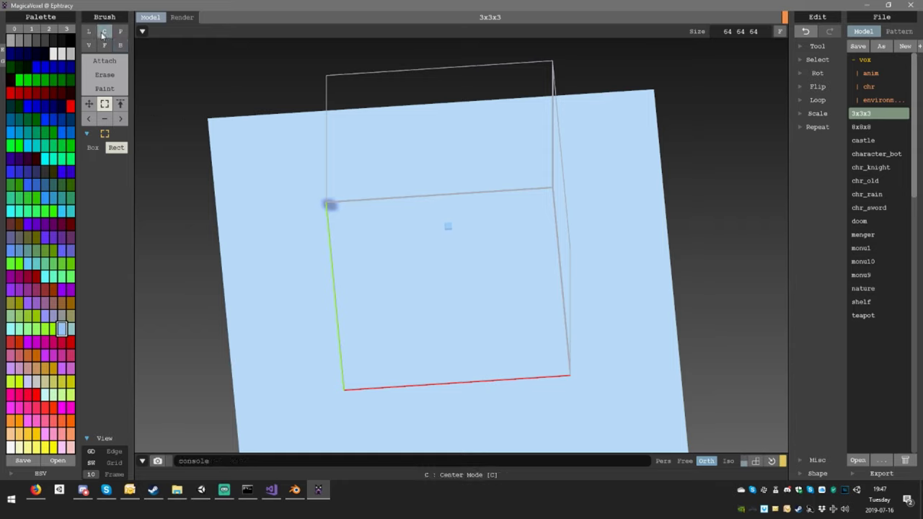
click(89, 44)
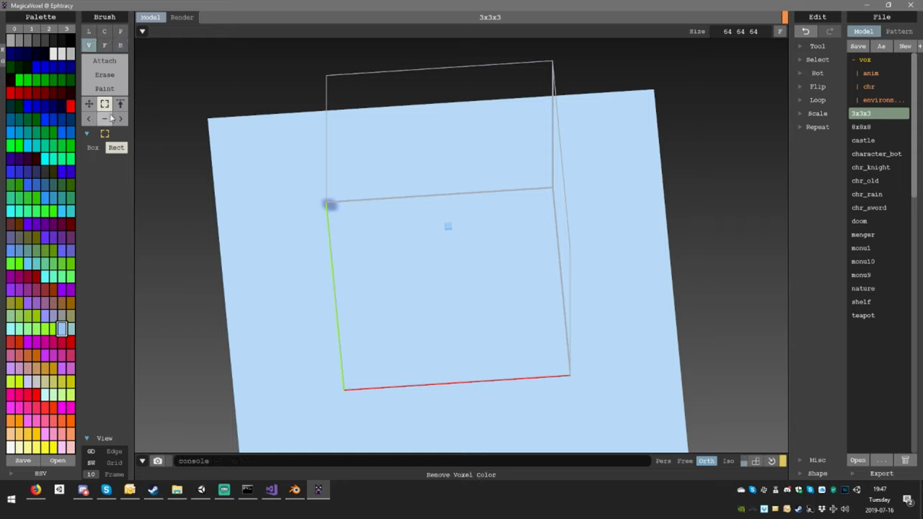
click(90, 105)
click(104, 45)
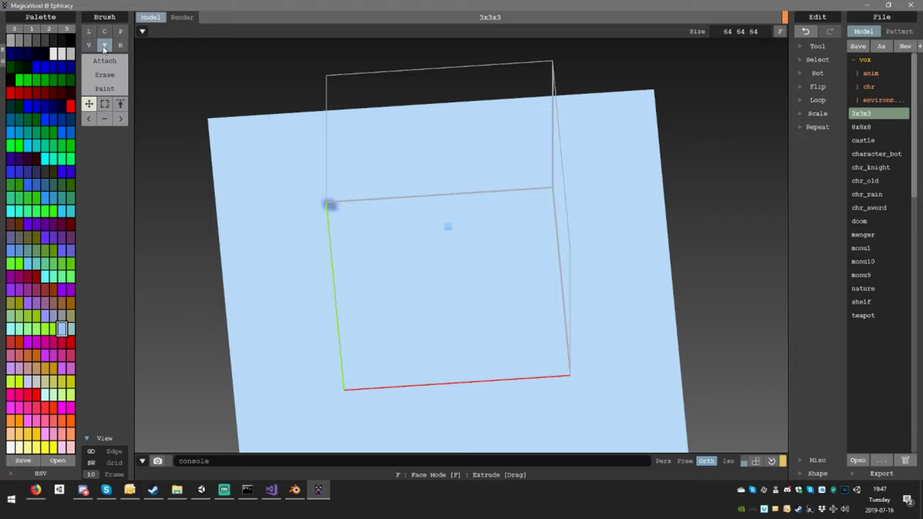
click(105, 62)
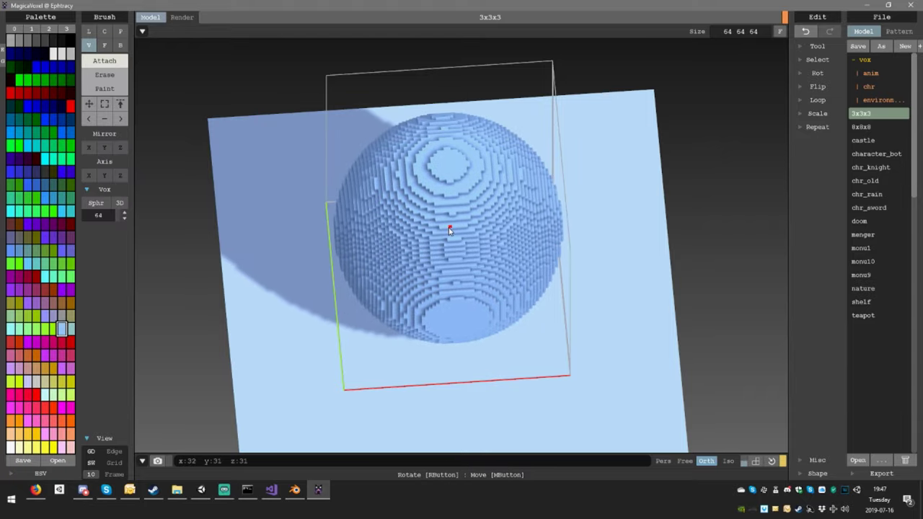
right_drag(441, 224, 659, 161)
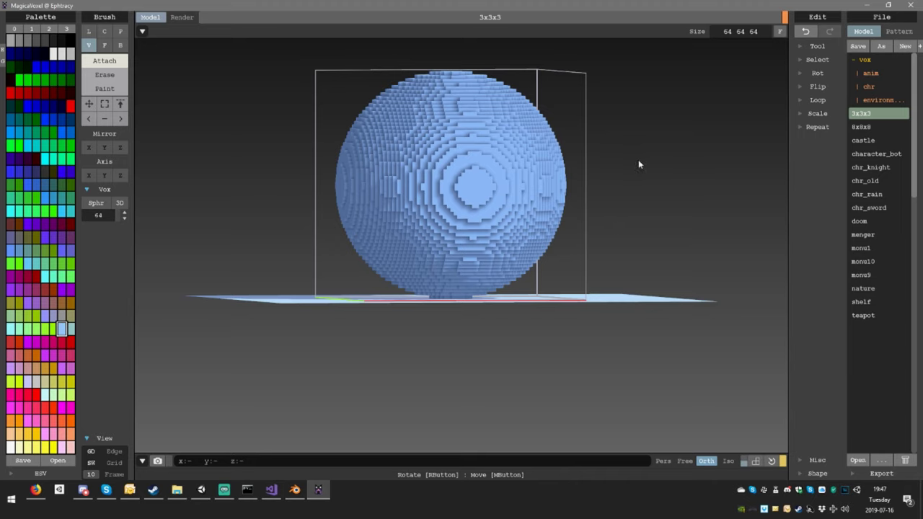
right_drag(604, 149, 585, 151)
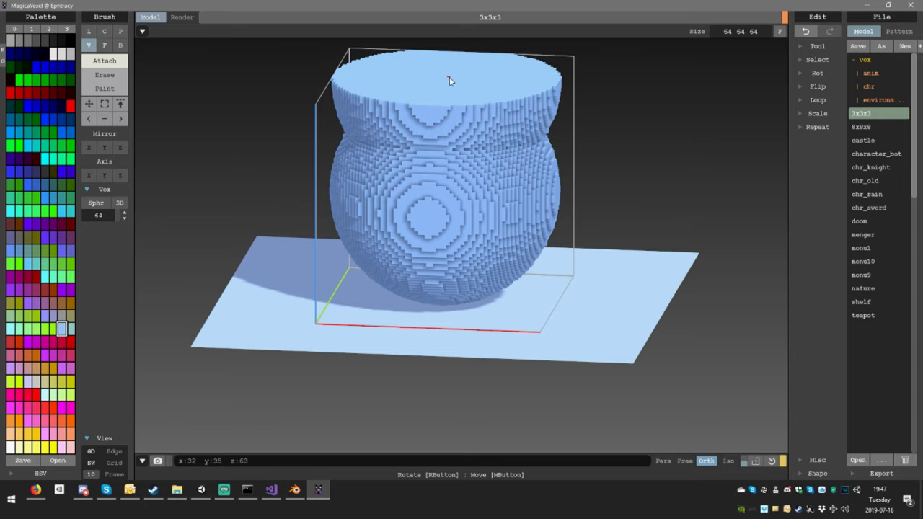
Inspect the stacked spheres and undo them all back to the small floating block.
right_drag(448, 80, 420, 186)
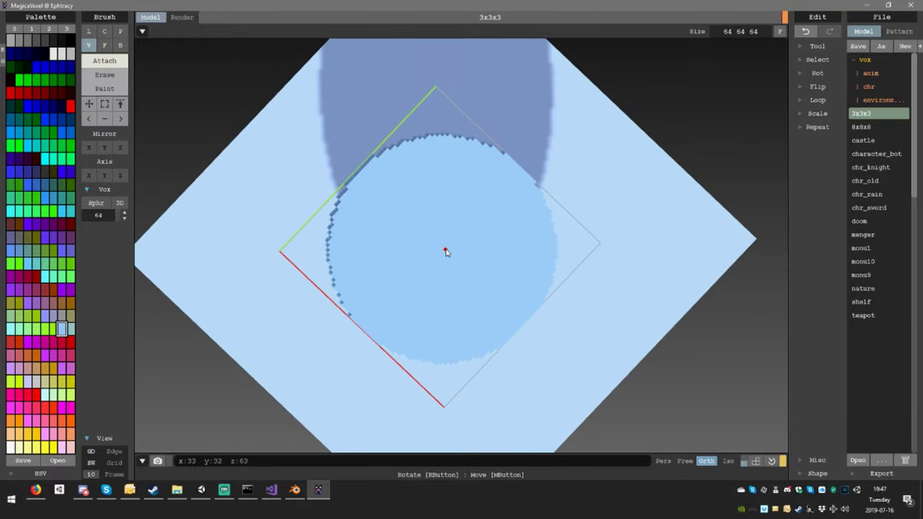
mouse_move(444, 250)
right_down()
mouse_move(532, 171)
mouse_move(524, 149)
mouse_move(541, 150)
right_up()
right_drag(695, 151, 591, 194)
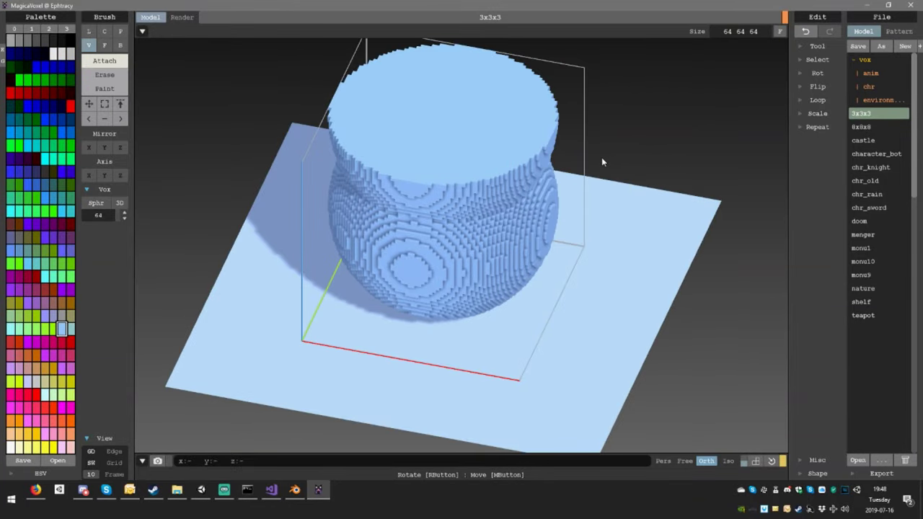
key(ctrl+z)
key(ctrl+z)
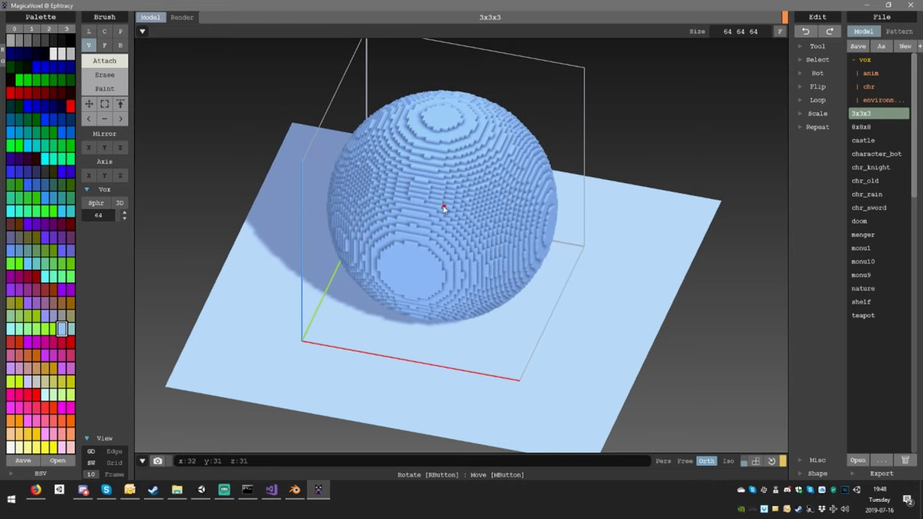
key(ctrl+z)
key(ctrl+z)
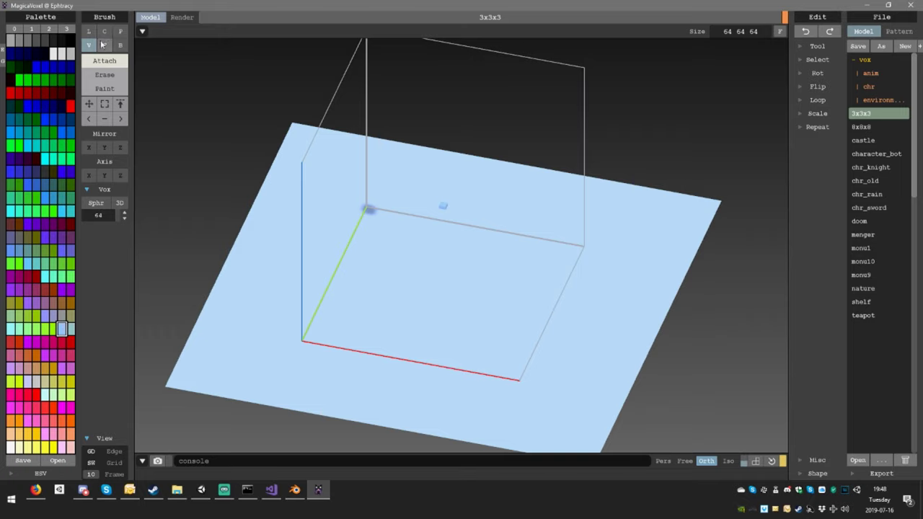
Try to extrude the small floating block in Face mode and undo the change.
click(103, 45)
click(442, 209)
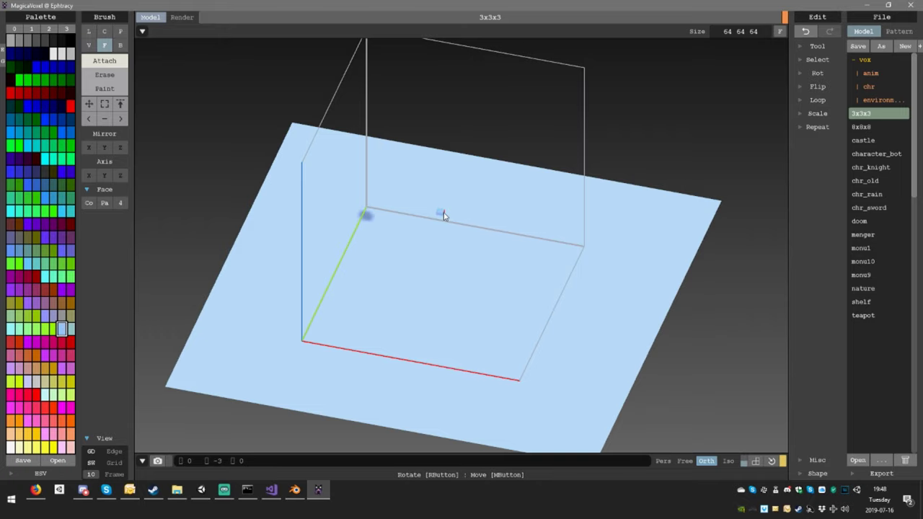
mouse_move(495, 208)
right_down()
mouse_move(444, 168)
mouse_move(442, 192)
mouse_move(434, 184)
right_up()
key(ctrl+z)
click(446, 200)
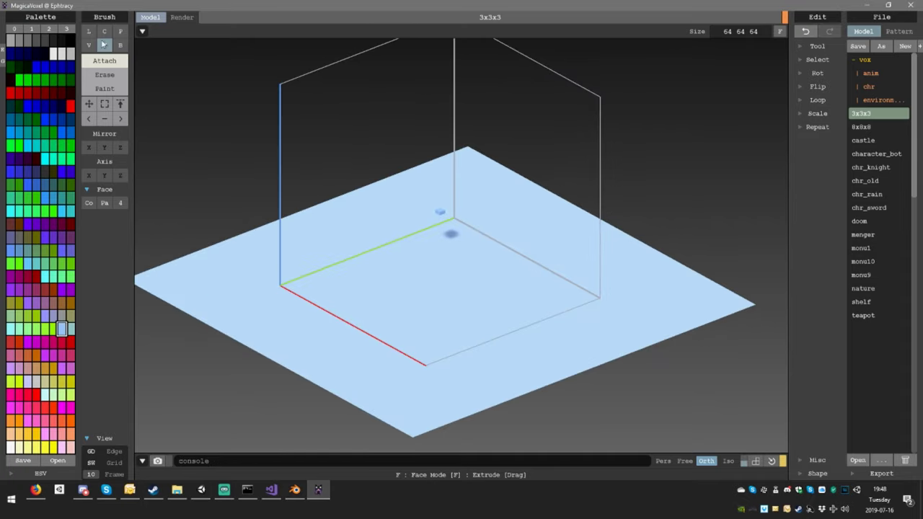
Set the Voxel brush to a 3D sphere of size 48 and attach it on the floating block.
click(101, 32)
click(89, 32)
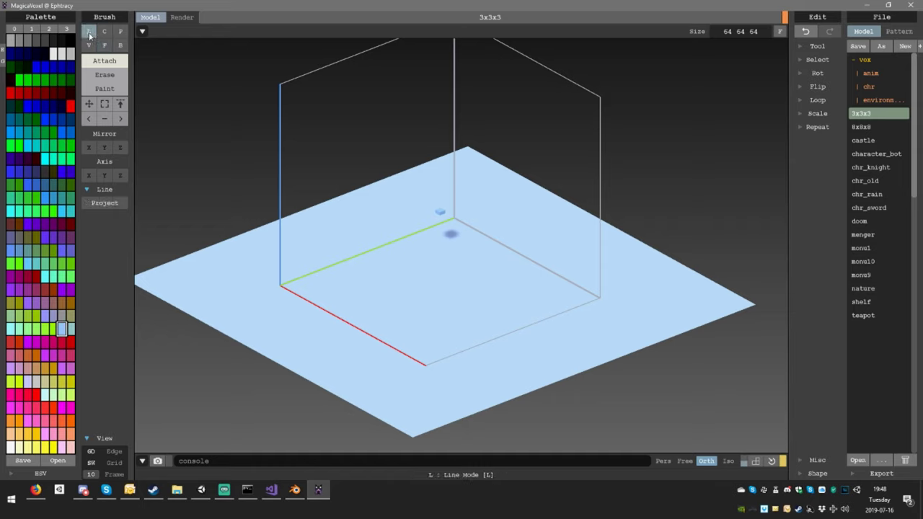
click(89, 45)
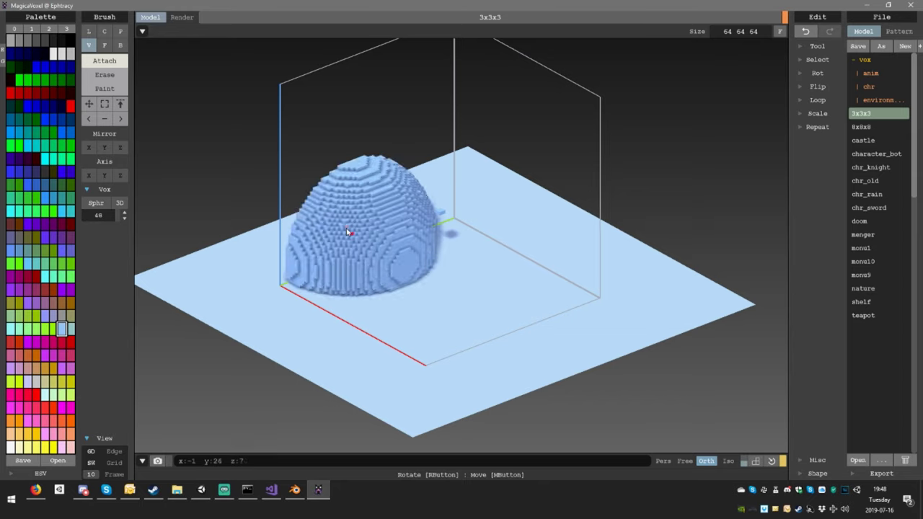
right_drag(348, 234, 406, 332)
click(450, 267)
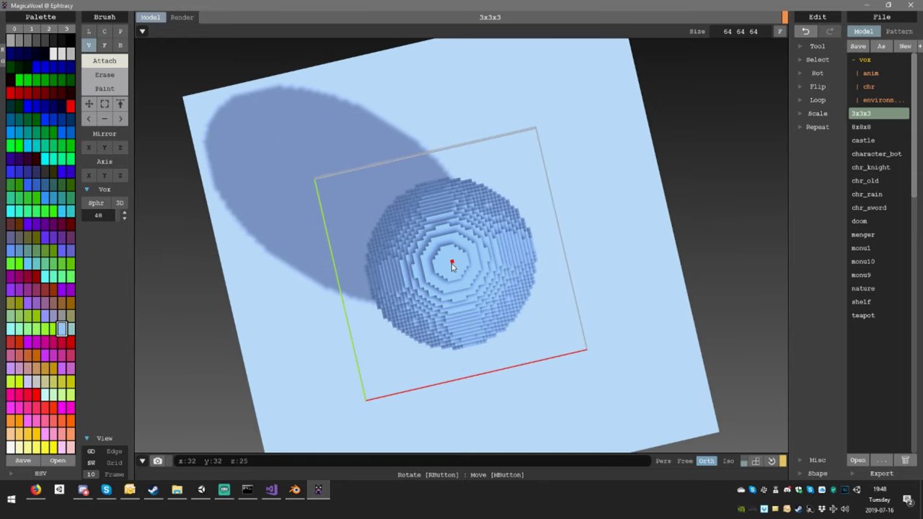
Undo the second sphere attached on top and shift the remaining sphere down by about 11 voxels.
click(472, 282)
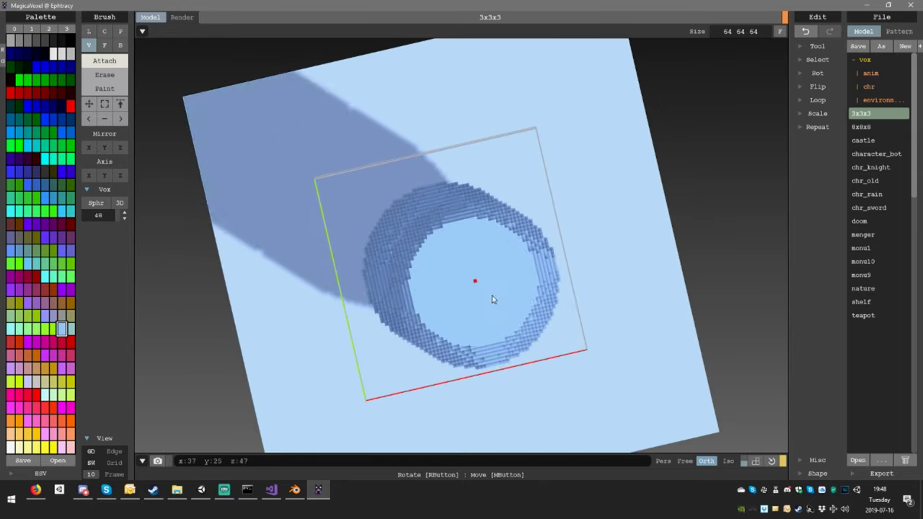
right_drag(492, 299, 456, 242)
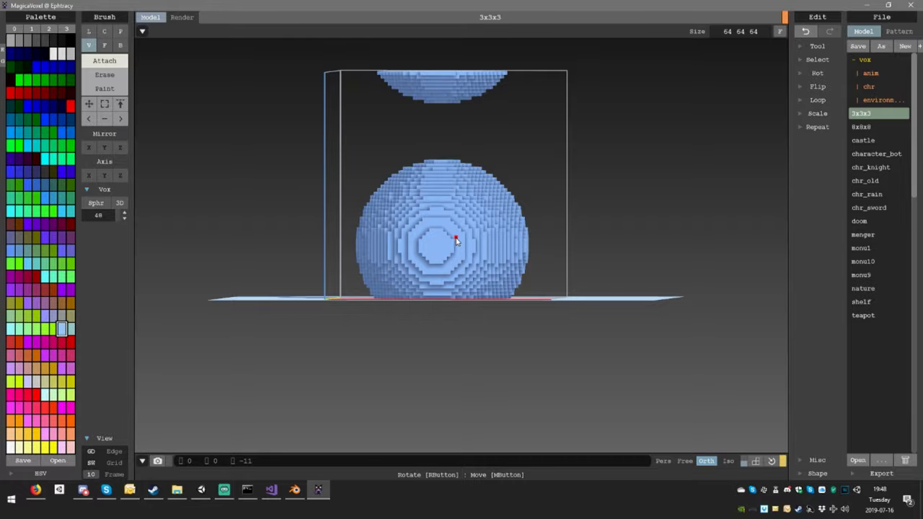
mouse_move(473, 156)
right_down()
mouse_move(517, 188)
mouse_move(492, 197)
right_up()
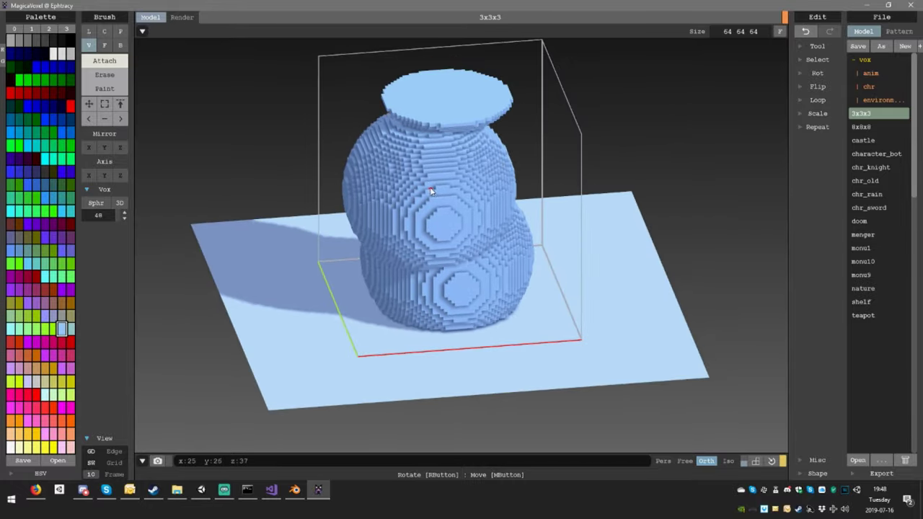
Try attaching another size 48 sphere to the side of the shifted sphere and undo it.
right_drag(431, 191, 421, 160)
key(ctrl+z)
click(431, 187)
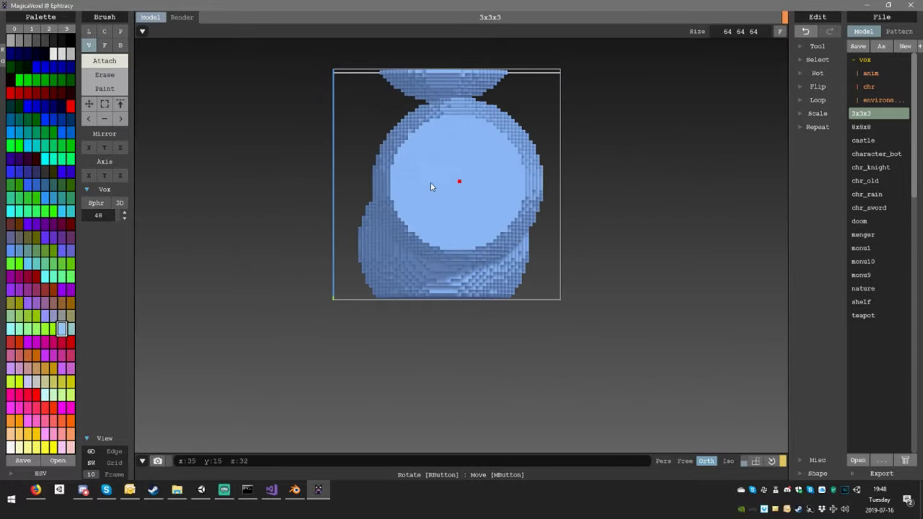
key(ctrl+z)
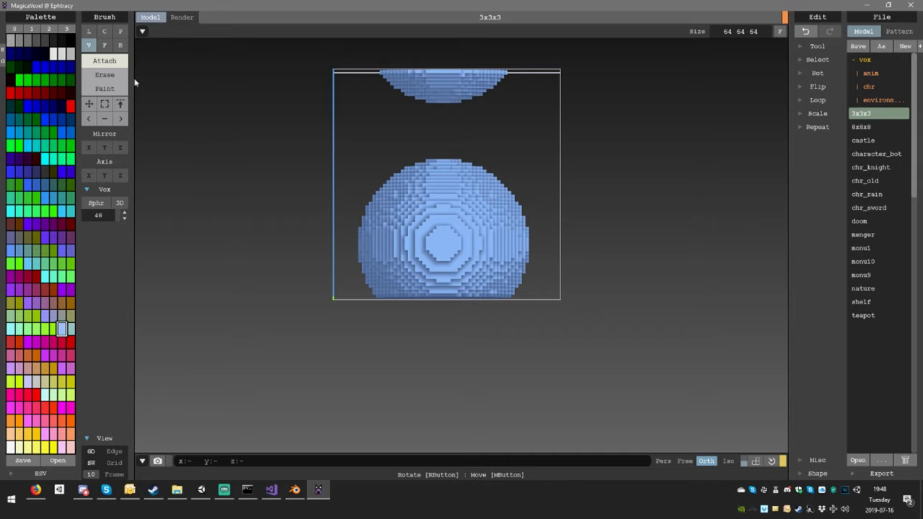
Select the partial cap at the top of the volume with a rectangle and move it down onto the sphere as the vase's neck.
click(105, 104)
middle_drag(425, 87, 426, 122)
drag(322, 68, 523, 184)
drag(448, 127, 453, 203)
right_drag(530, 185, 551, 228)
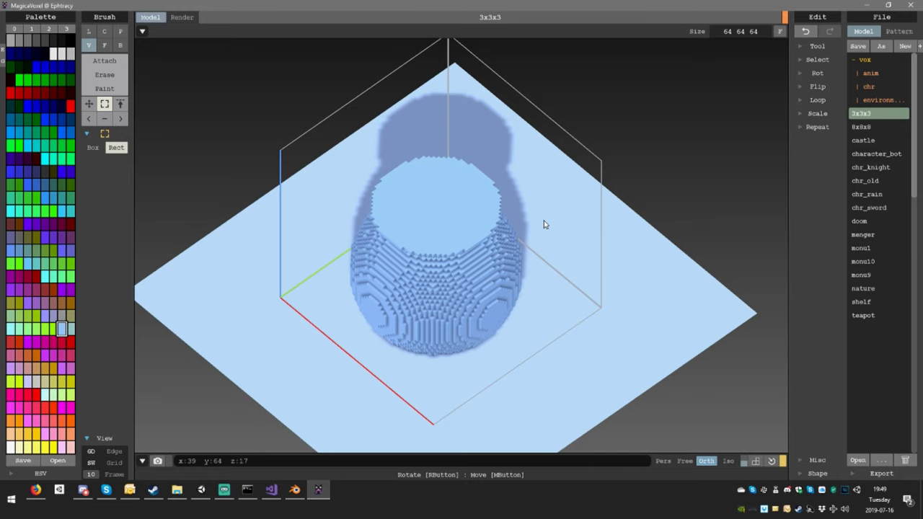
Set up the Center circle brush in Attach mode, facing the vase's flat top from directly above.
right_drag(513, 194, 556, 259)
right_drag(432, 178, 423, 175)
click(106, 32)
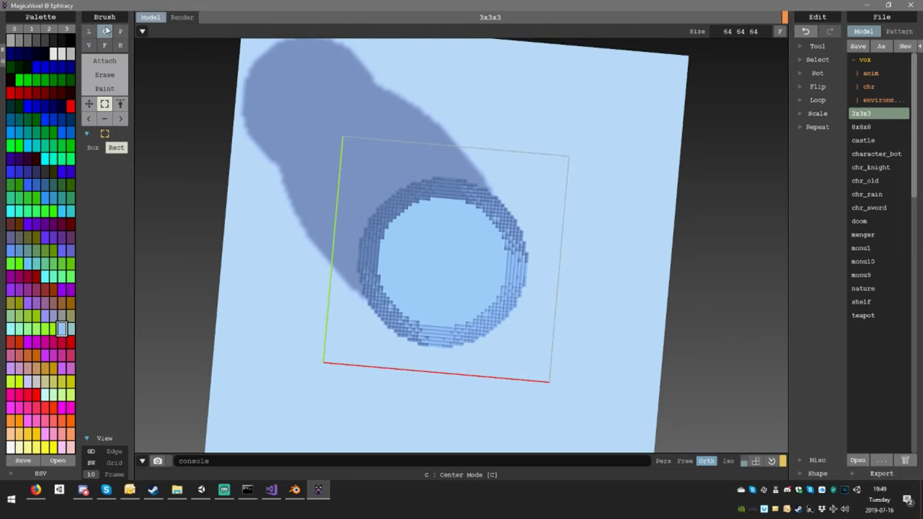
right_drag(389, 136, 396, 133)
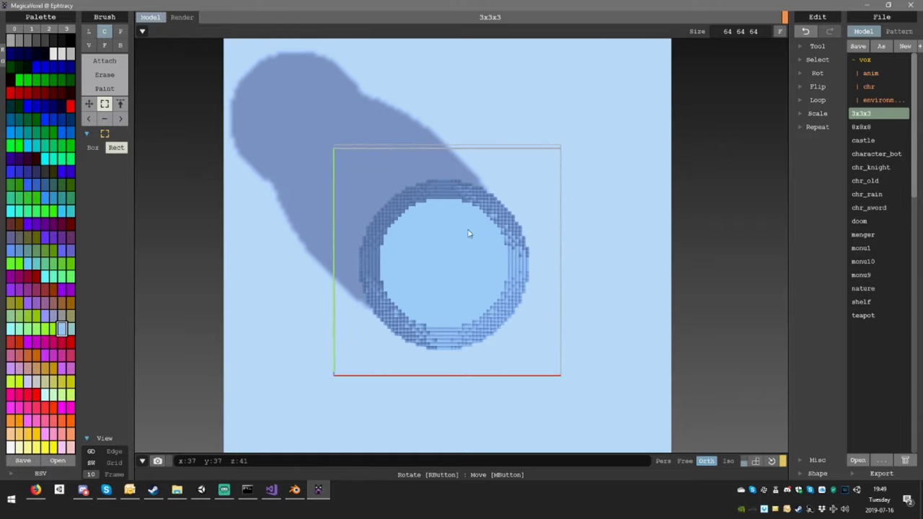
click(114, 61)
Try carving concentric circular recesses into the vase's flat top and undo them.
drag(447, 267, 481, 302)
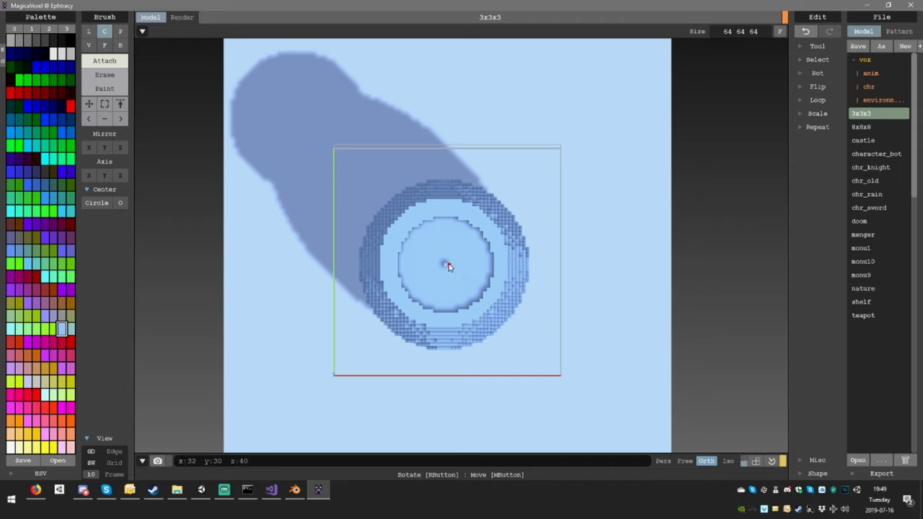
mouse_move(446, 266)
mouse_down()
mouse_move(406, 231)
mouse_move(412, 235)
mouse_up()
mouse_move(442, 266)
mouse_down()
mouse_move(404, 234)
mouse_move(423, 246)
mouse_up()
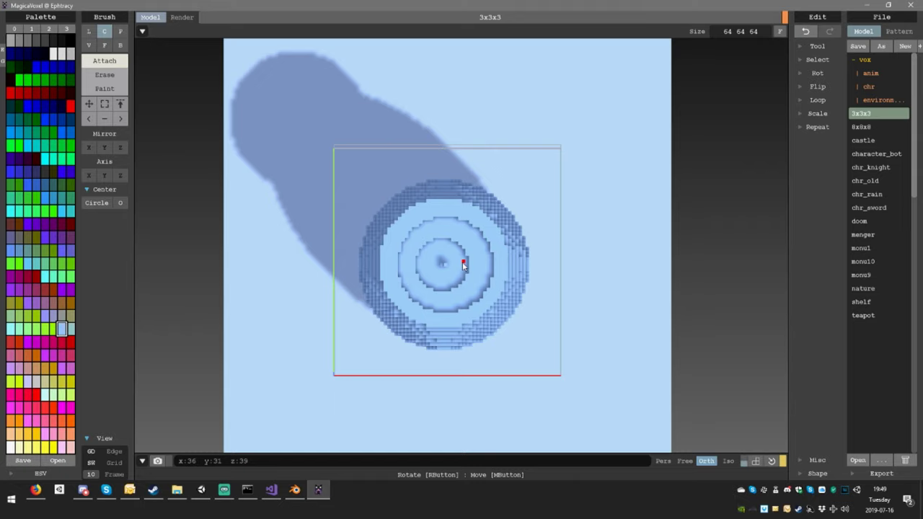
key(ctrl+z)
key(ctrl+z)
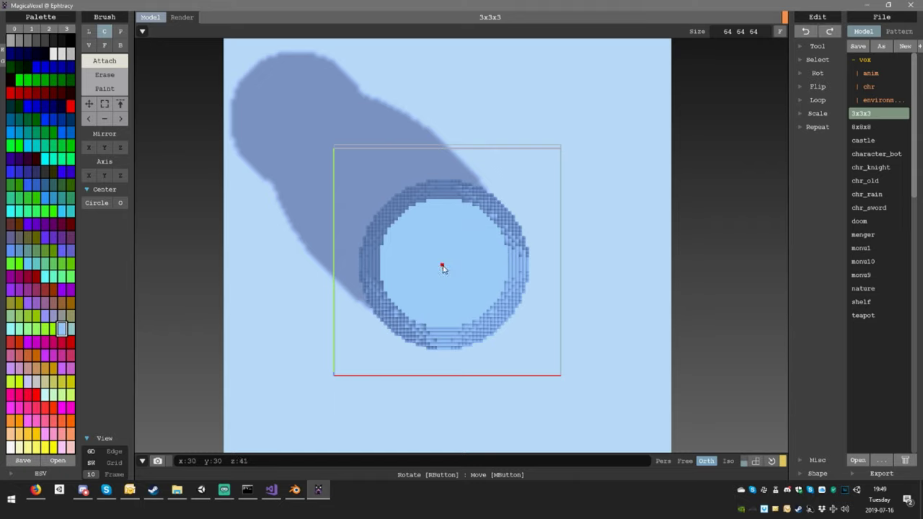
Hollow out the vase's opening by carving successive centred circles of about radius 15 into its flat top.
mouse_move(443, 266)
mouse_down()
mouse_move(485, 302)
mouse_move(482, 295)
mouse_up()
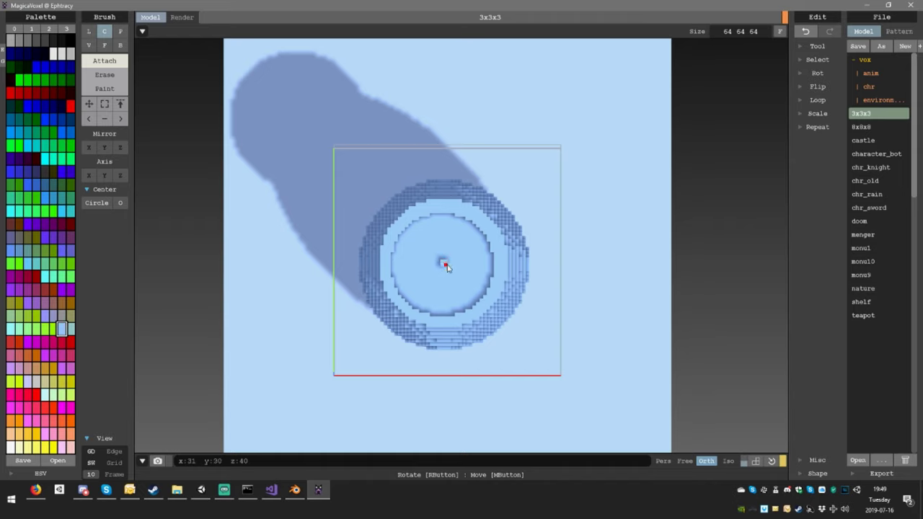
drag(445, 261, 483, 301)
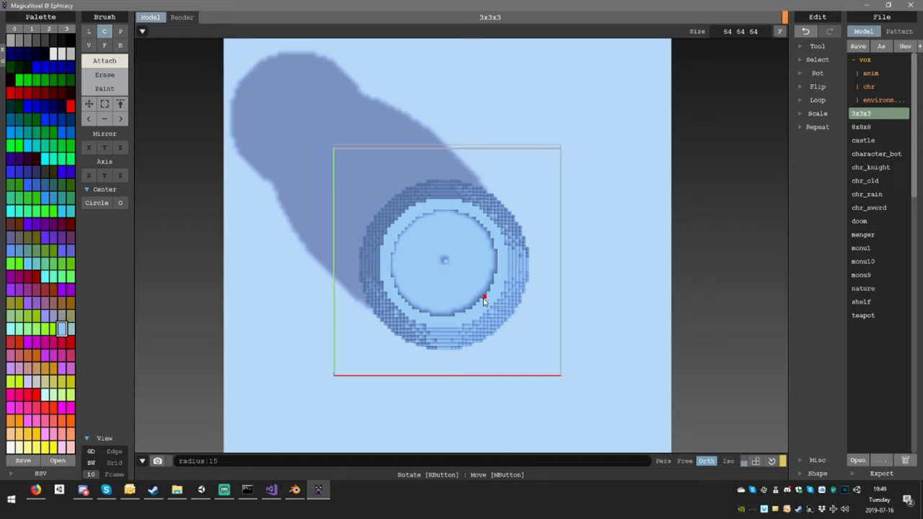
drag(483, 301, 483, 301)
mouse_move(443, 260)
mouse_down()
mouse_move(406, 229)
mouse_move(399, 238)
mouse_up()
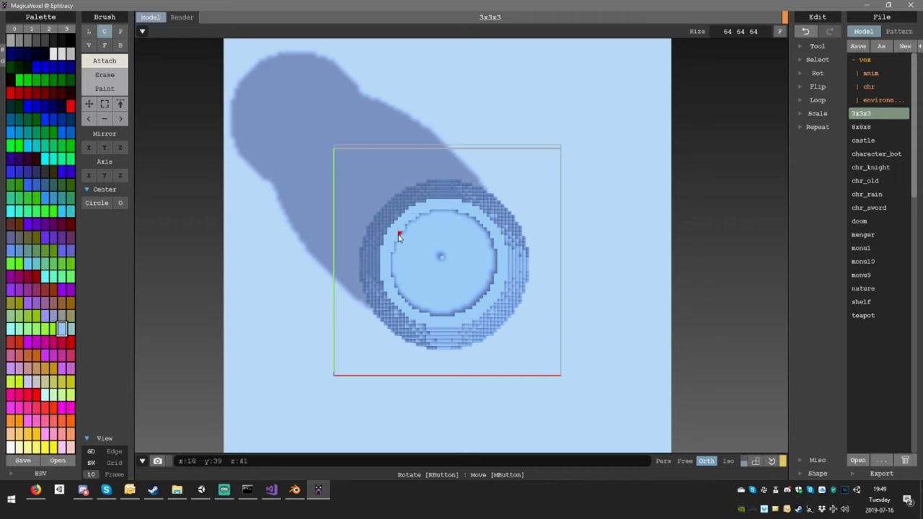
click(448, 262)
drag(448, 268, 481, 303)
right_drag(489, 270, 473, 226)
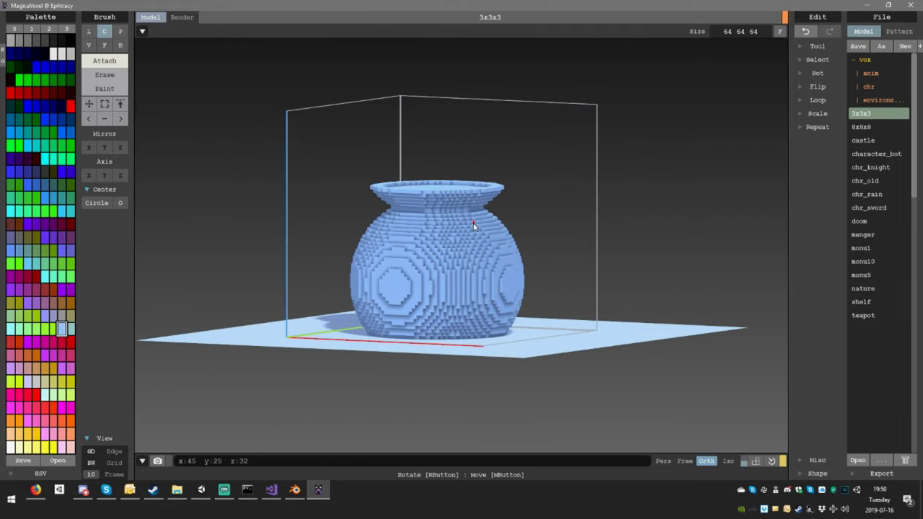
Save the model under the new name Vase and export it as a PLY mesh.
click(877, 47)
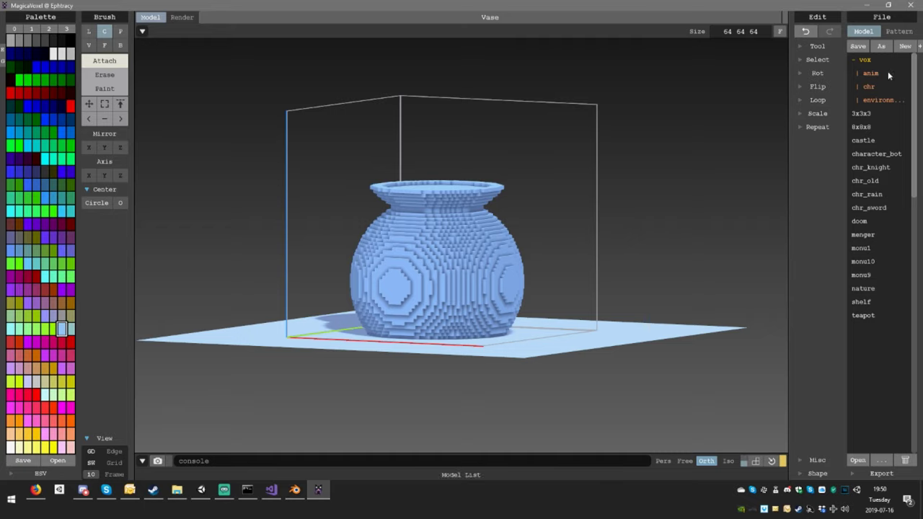
click(881, 473)
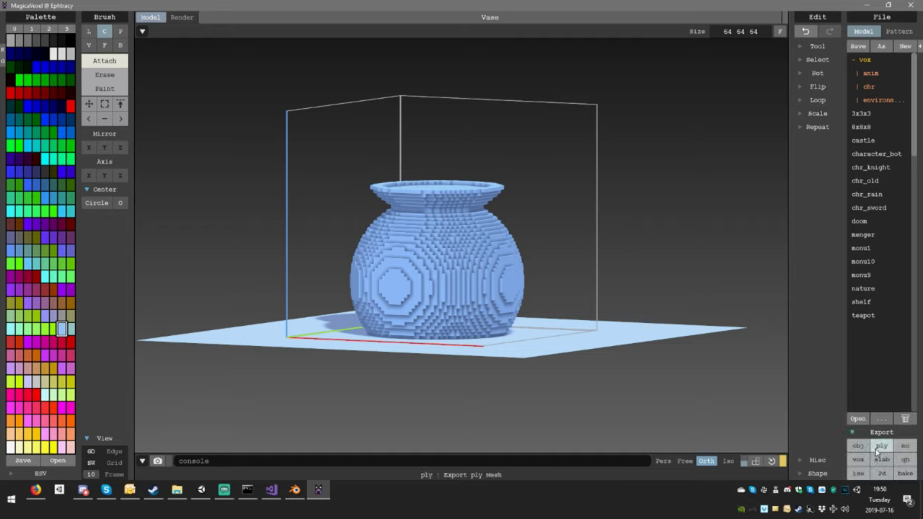
click(881, 448)
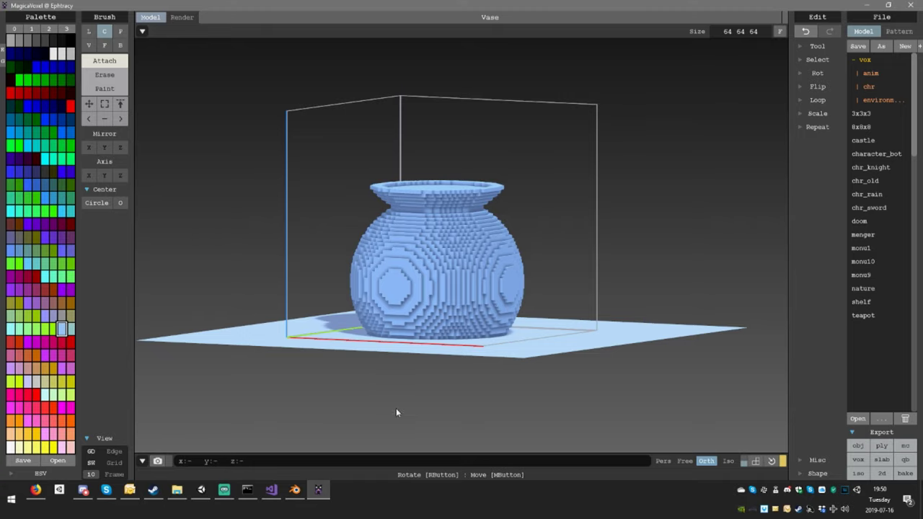
Switch to File Explorer and locate the exported Vase.ply within the Dropbox folder on the LargeStorage drive.
click(295, 490)
click(177, 490)
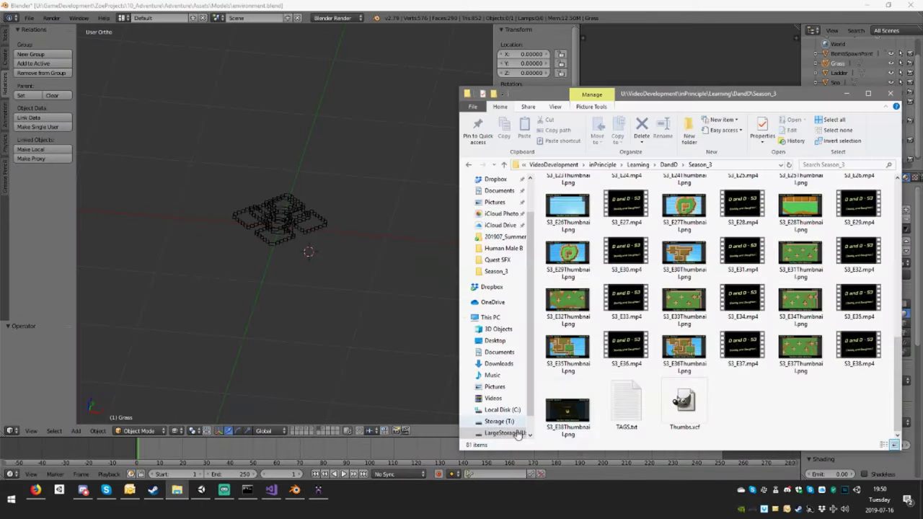
click(683, 164)
click(572, 165)
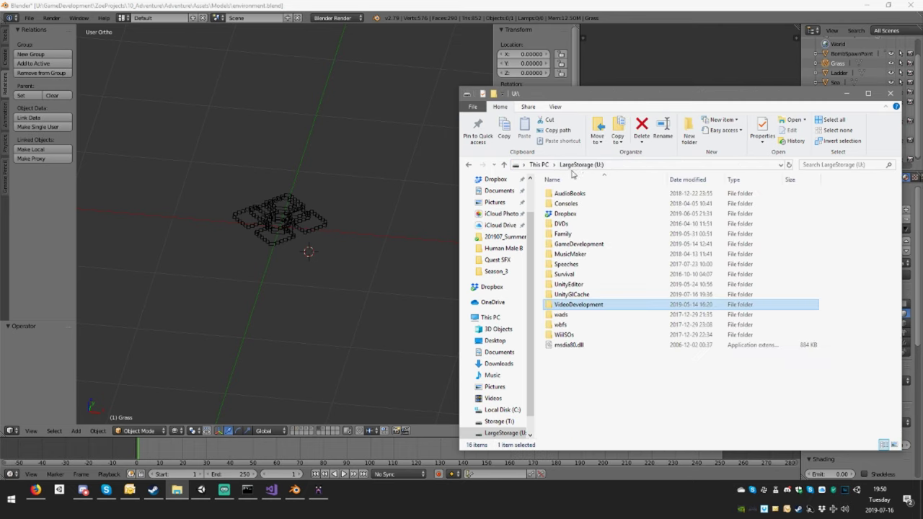
double_click(566, 209)
scroll(597, 331, down, 7)
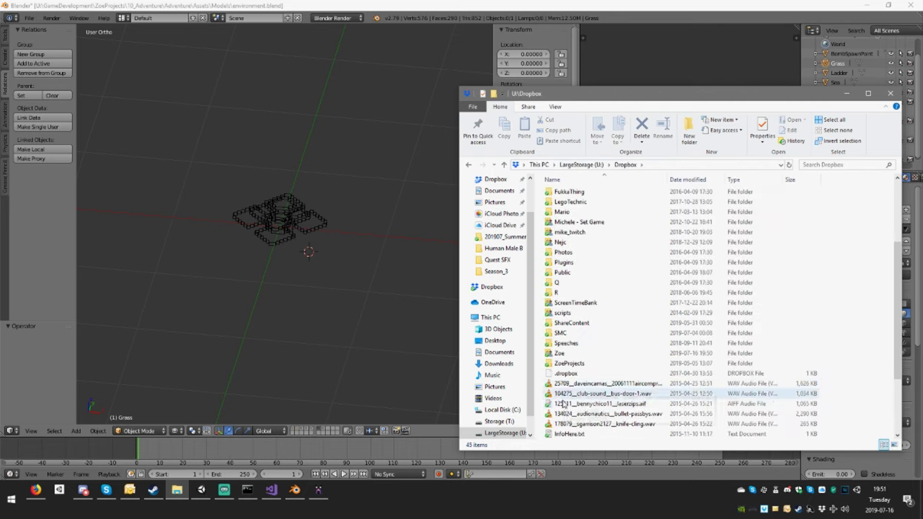
double_click(577, 355)
scroll(597, 296, down, 4)
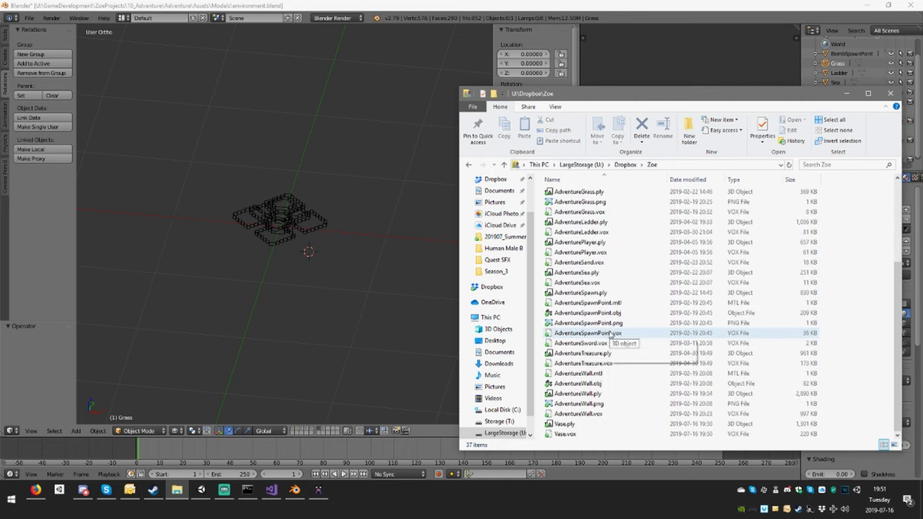
drag(577, 424, 545, 438)
click(575, 426)
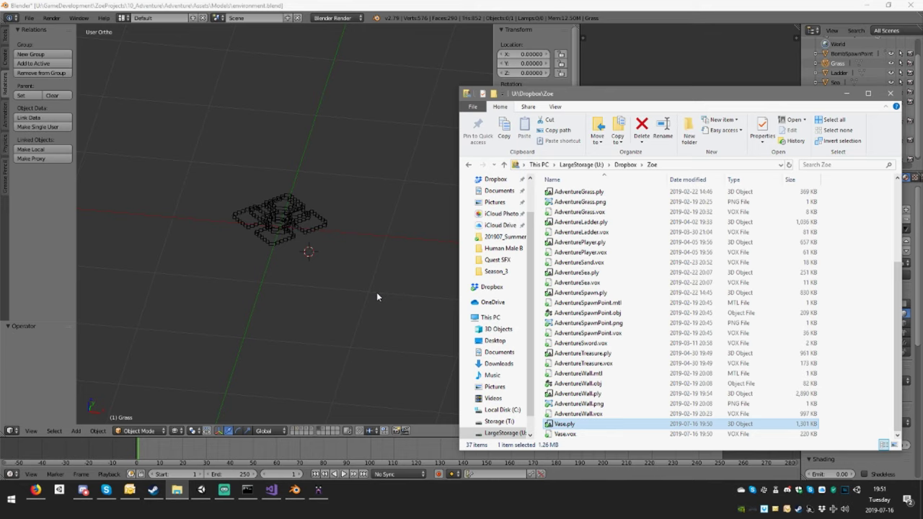
Switch to Blender, reset the 3D cursor to the origin, and go through the layers to make an empty one active.
click(378, 310)
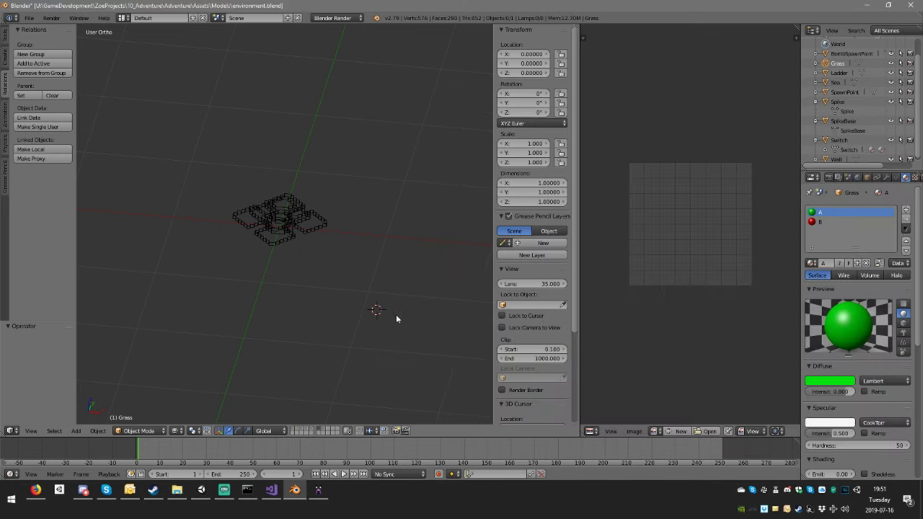
scroll(397, 318, down, 7)
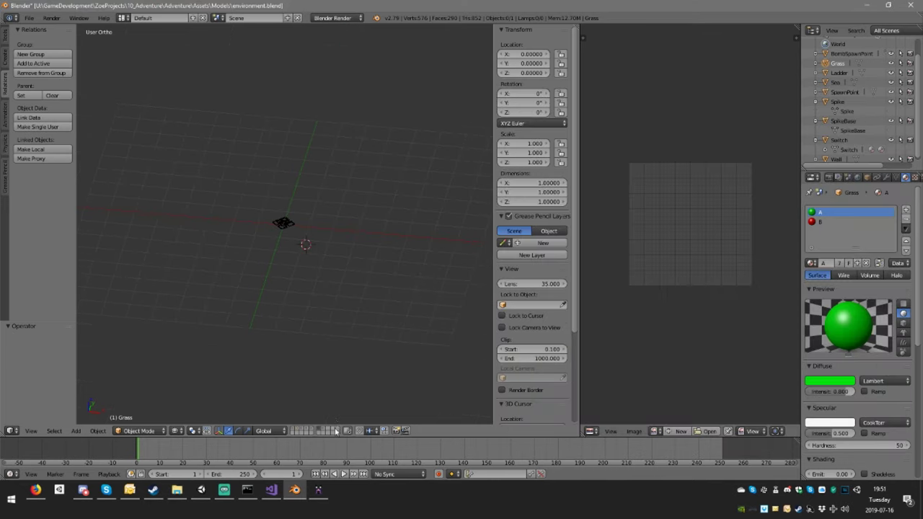
key(shift+c)
shift+click(295, 430)
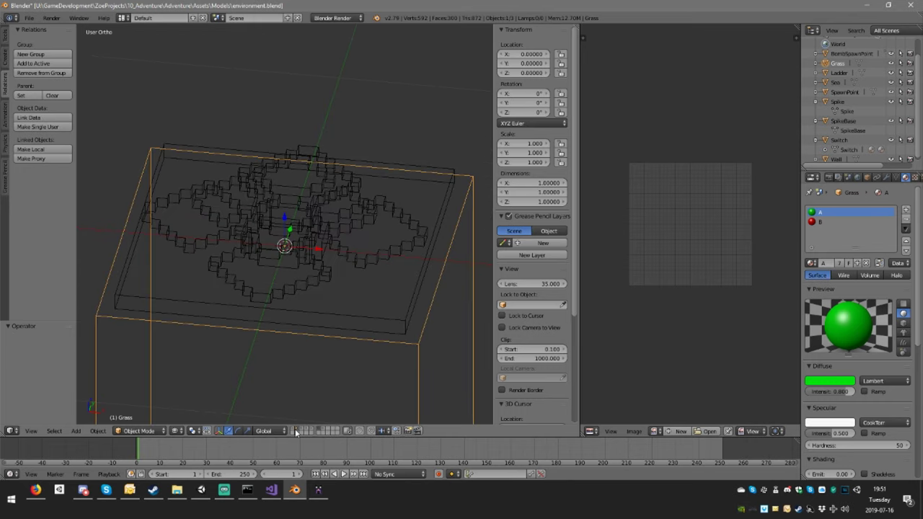
click(304, 430)
click(310, 430)
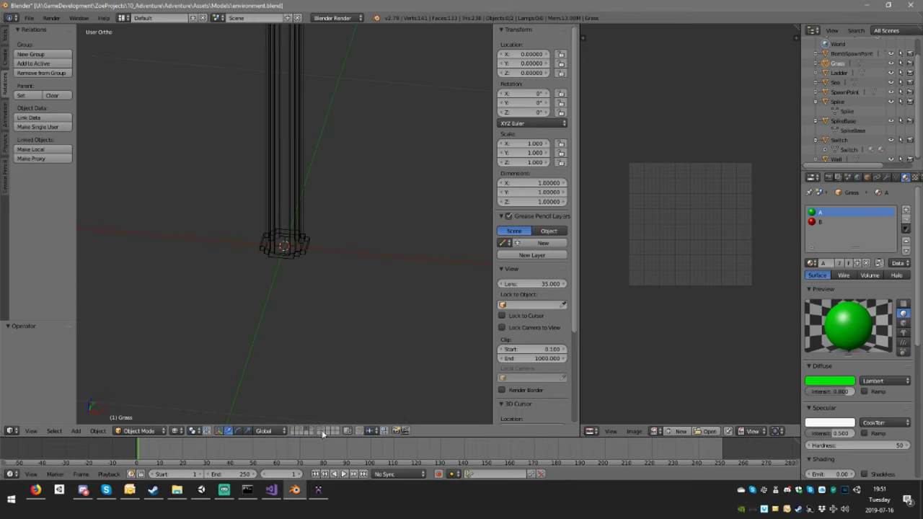
click(312, 429)
click(322, 428)
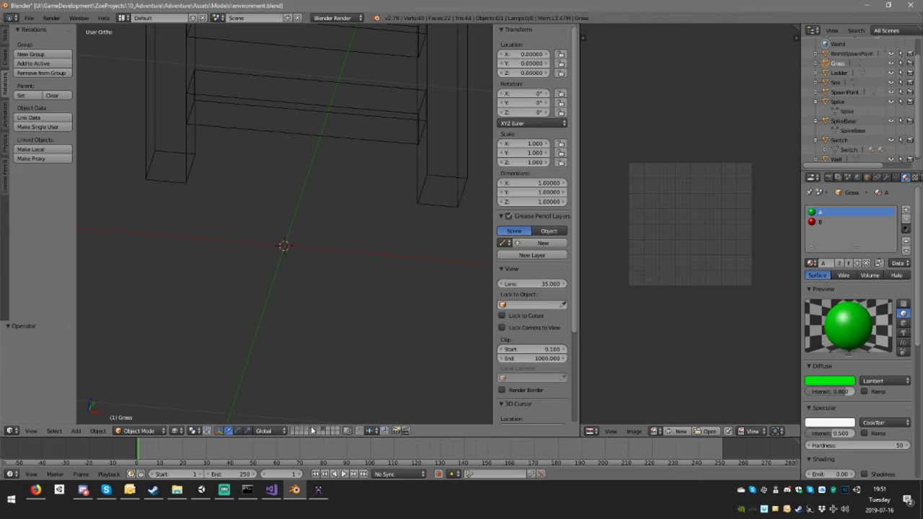
click(312, 431)
scroll(343, 339, down, 8)
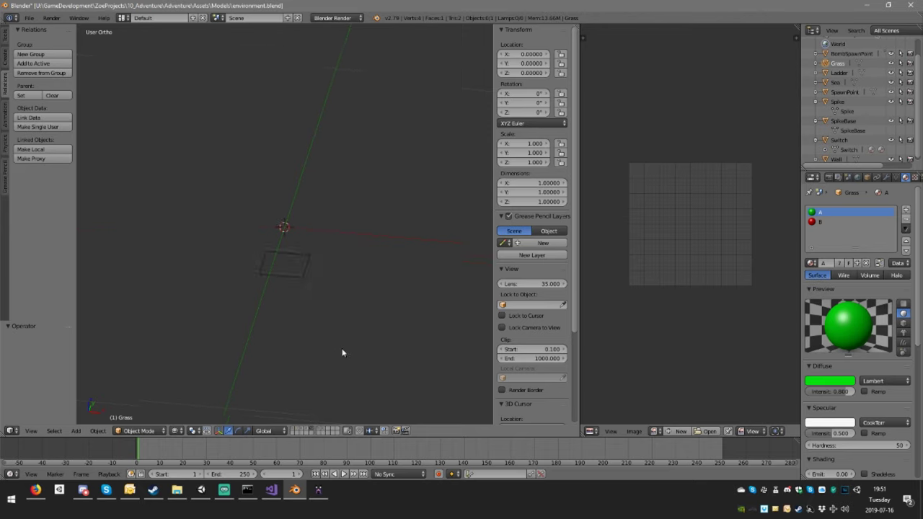
click(326, 431)
click(332, 431)
Import the Stanford PLY file Vase.ply into the empty layer.
click(52, 17)
mouse_move(28, 17)
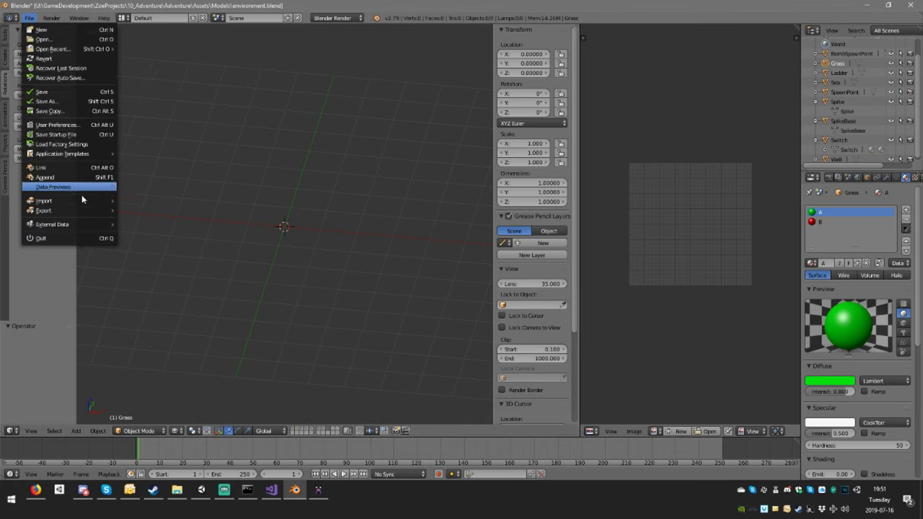
mouse_move(82, 200)
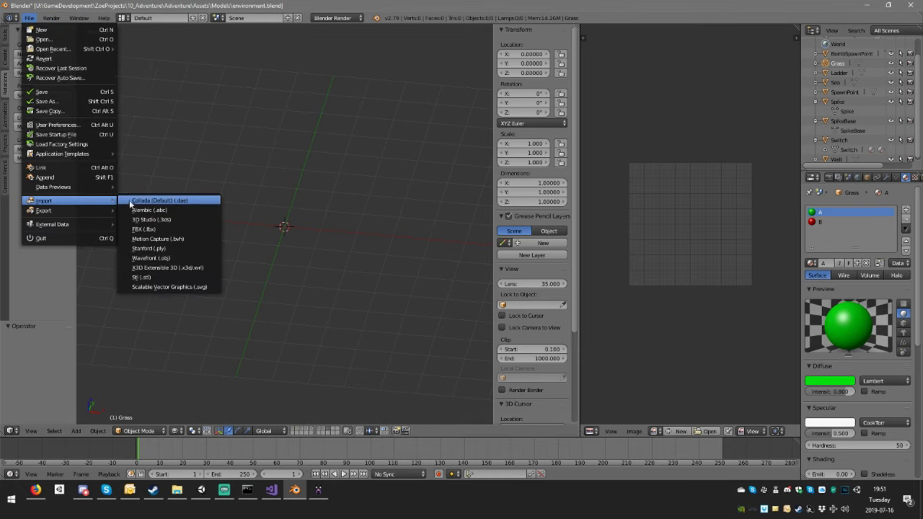
click(179, 248)
click(153, 180)
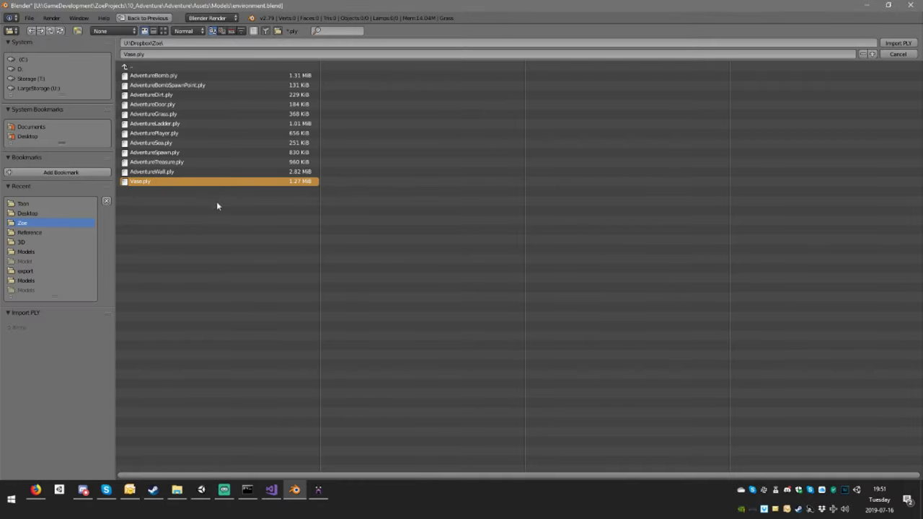
double_click(173, 183)
scroll(228, 221, down, 10)
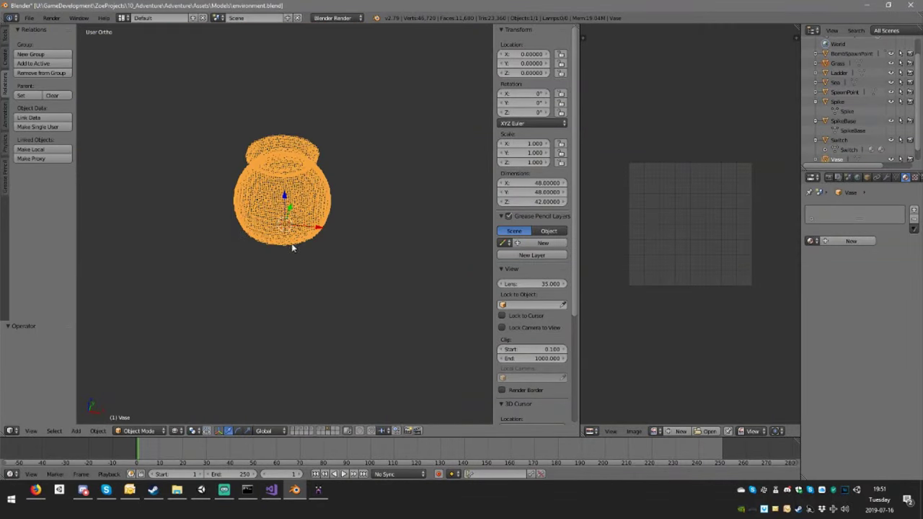
key(g)
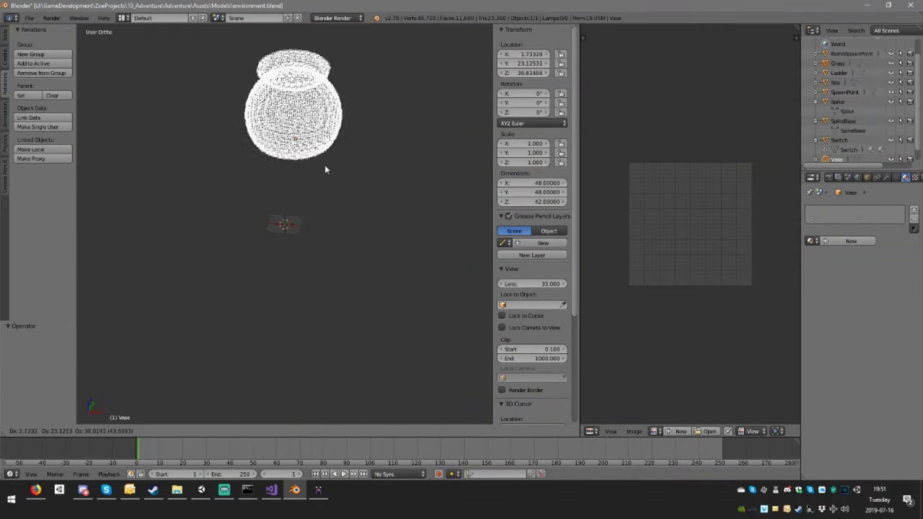
key(z)
right_click(327, 217)
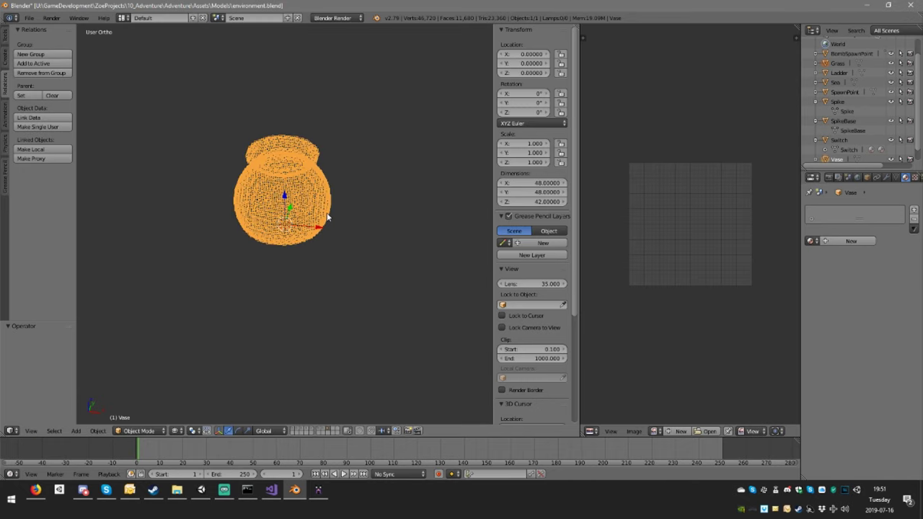
Enter Edit Mode on the vase and apply Remove Doubles to all its vertices.
middle_drag(407, 208, 370, 227)
scroll(364, 227, up, 3)
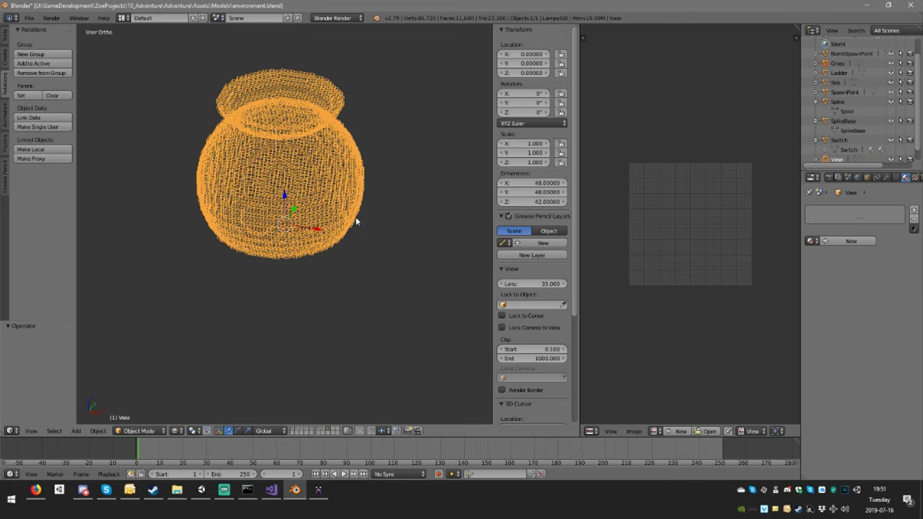
key(Tab)
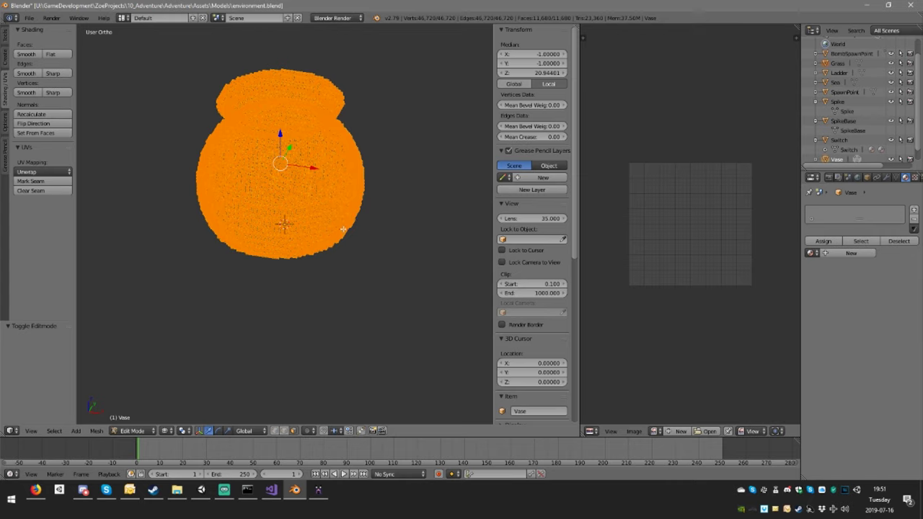
key(space)
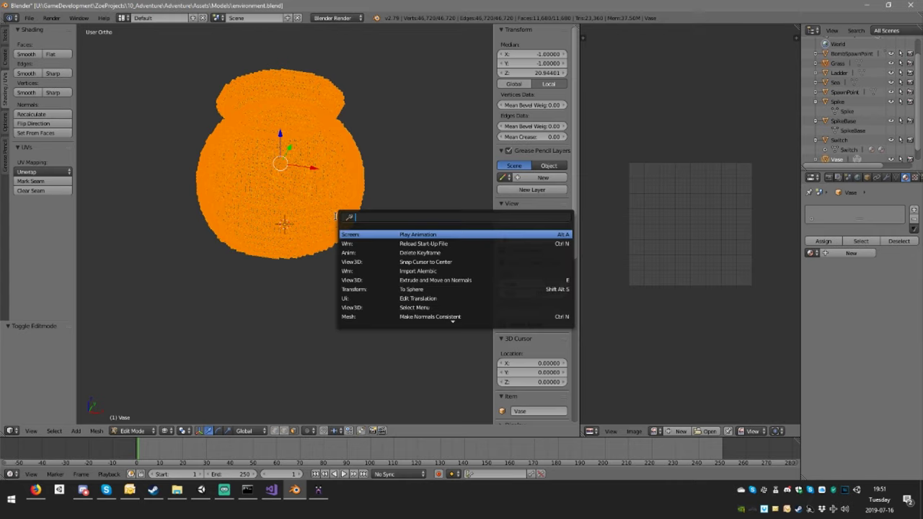
text(remo)
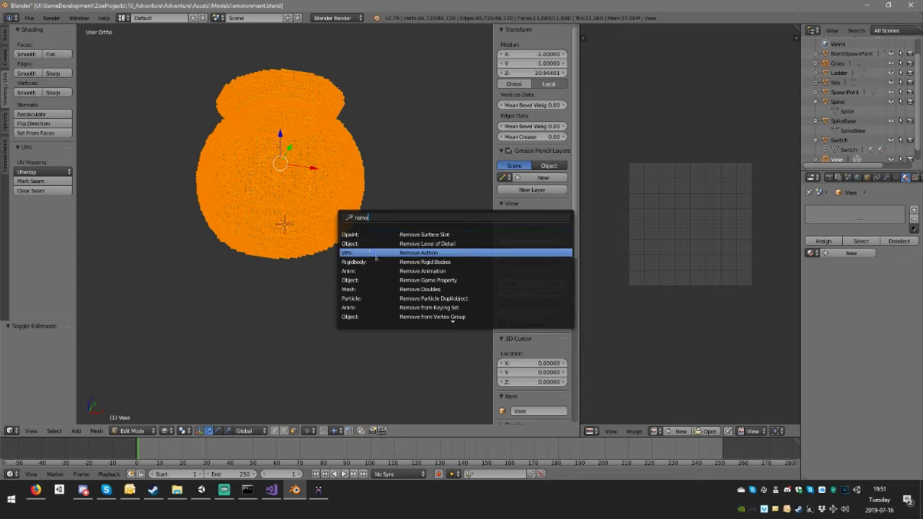
click(454, 288)
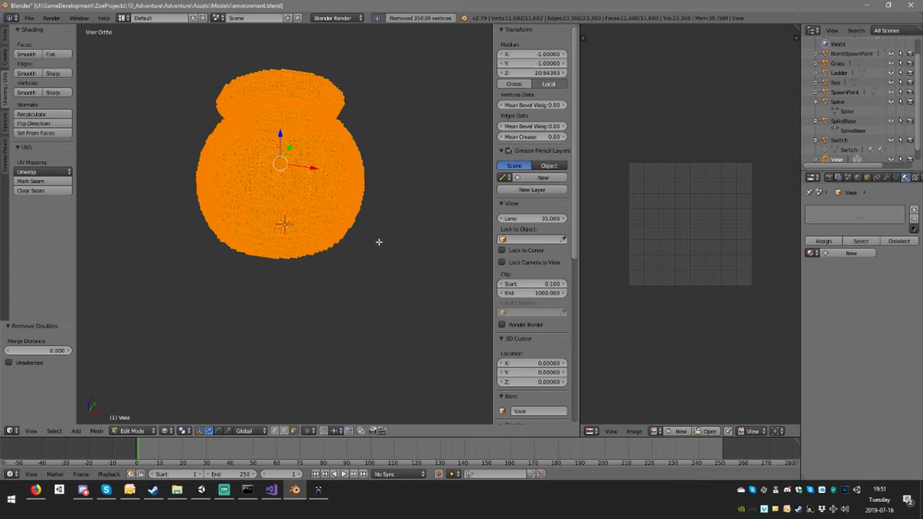
Apply Limited Dissolve to the whole selected vase mesh.
key(space)
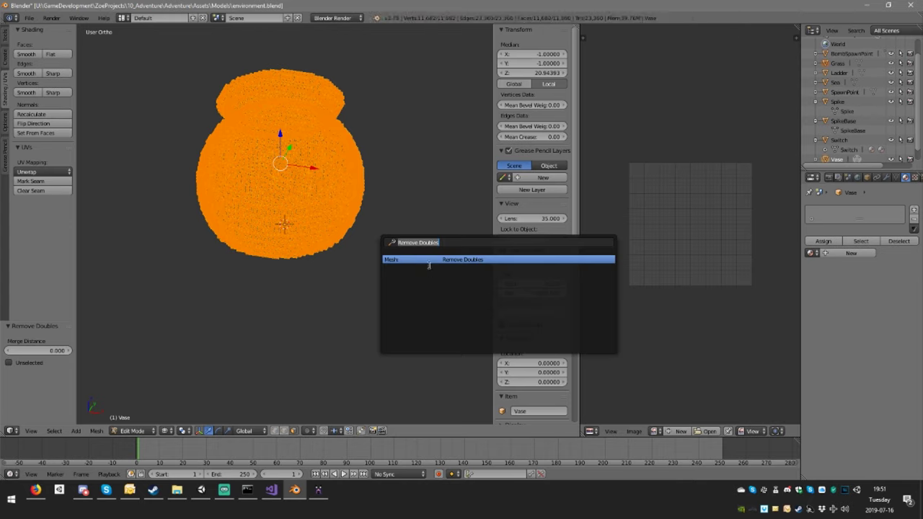
key(BackSpace)
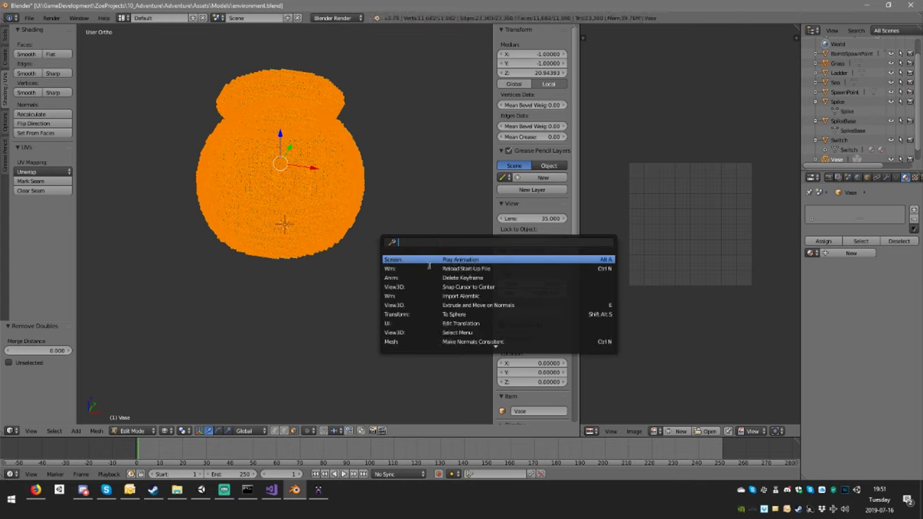
text(limite)
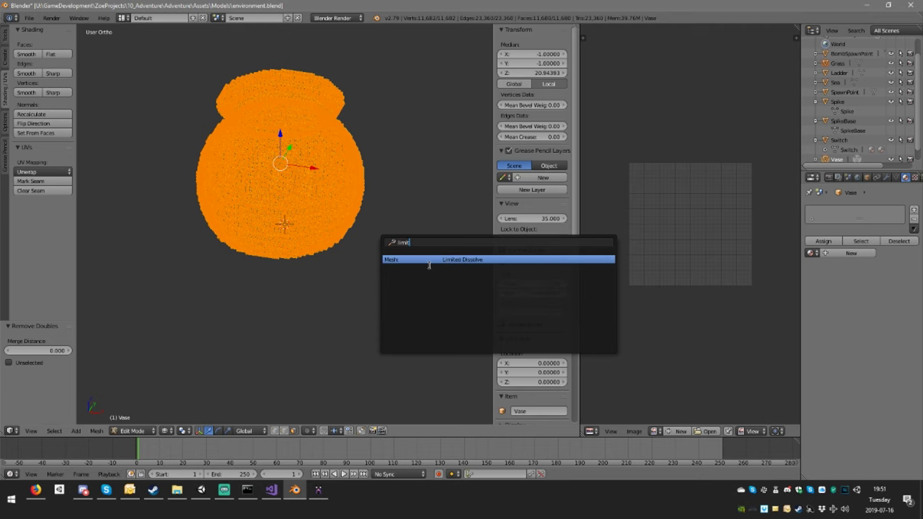
key(Return)
middle_drag(370, 182, 384, 230)
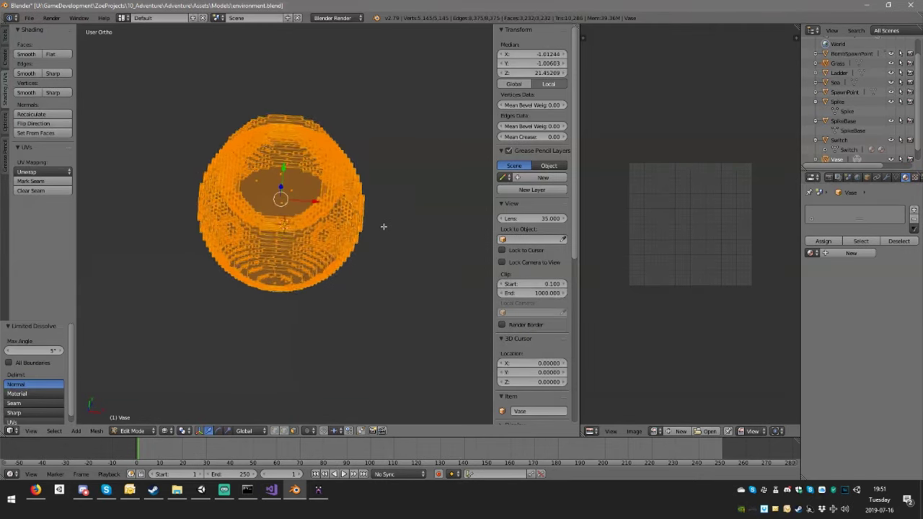
Delete the large flat face that caps the vase's mouth, using the Faces delete option.
key(KP_7)
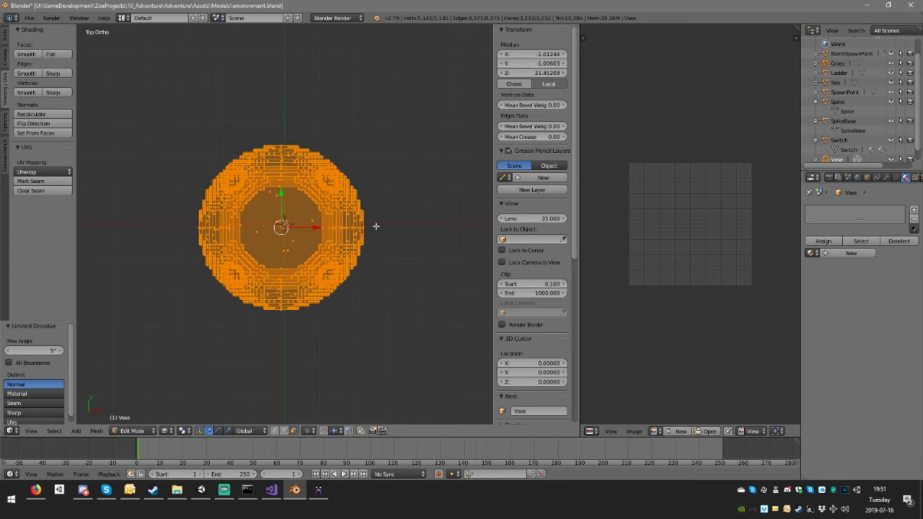
right_click(375, 226)
key(KP_Decimal)
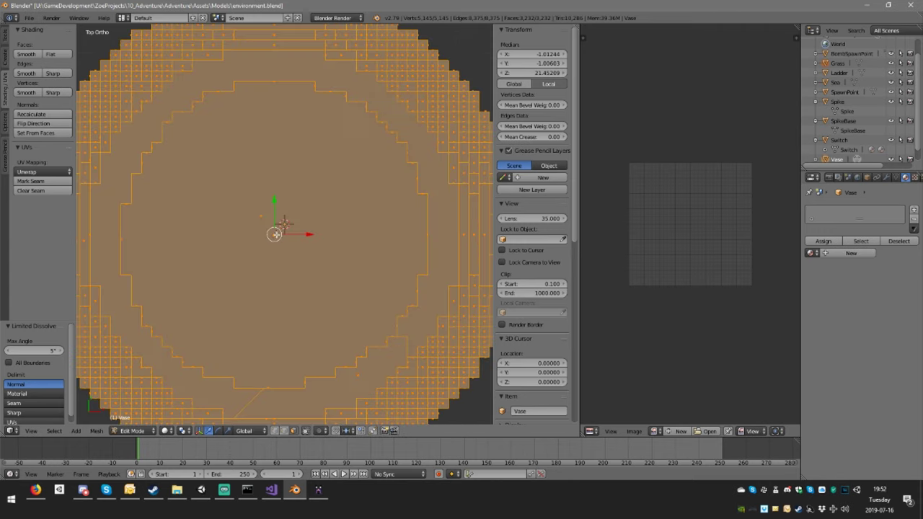
scroll(273, 210, down, 5)
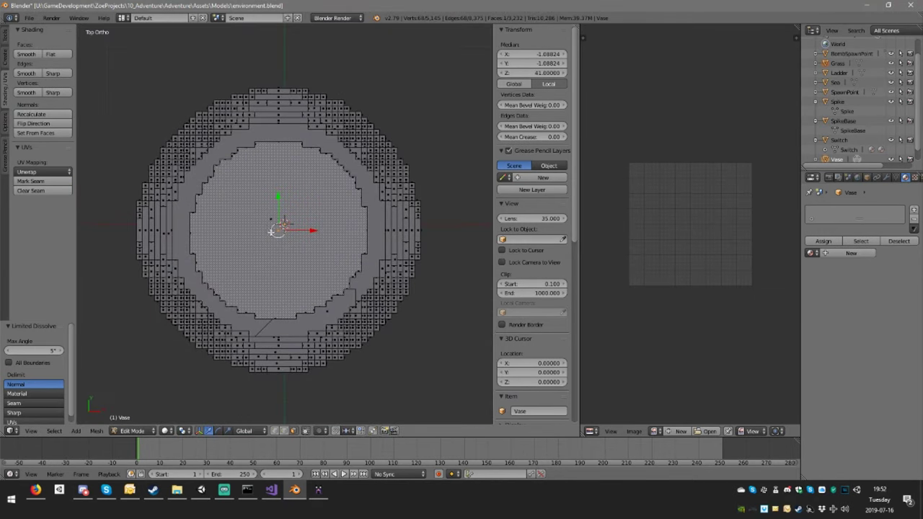
key(x)
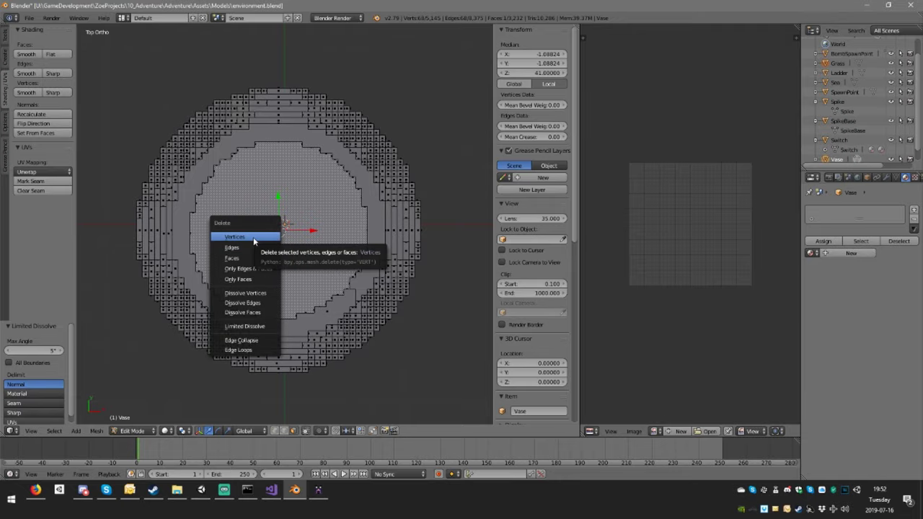
click(245, 258)
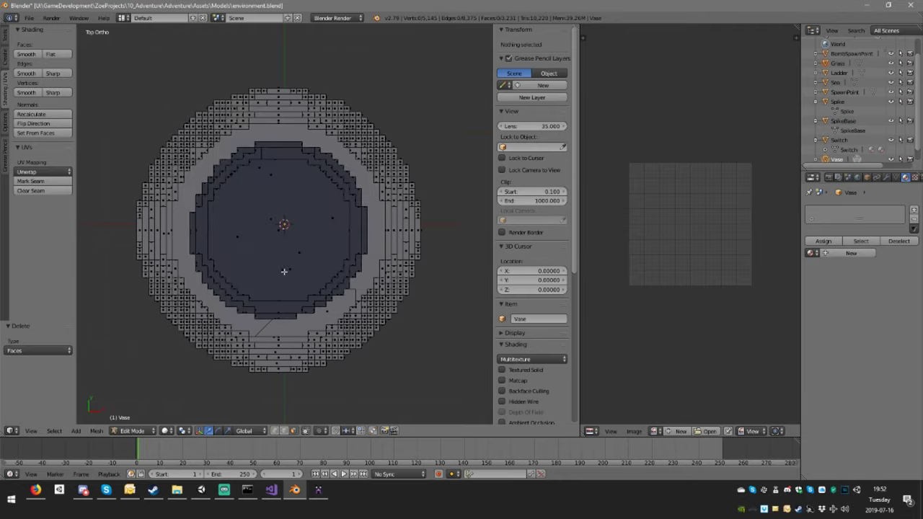
Delete the large flat face on the underside of the vase's base.
middle_drag(286, 270, 299, 125)
right_click(285, 192)
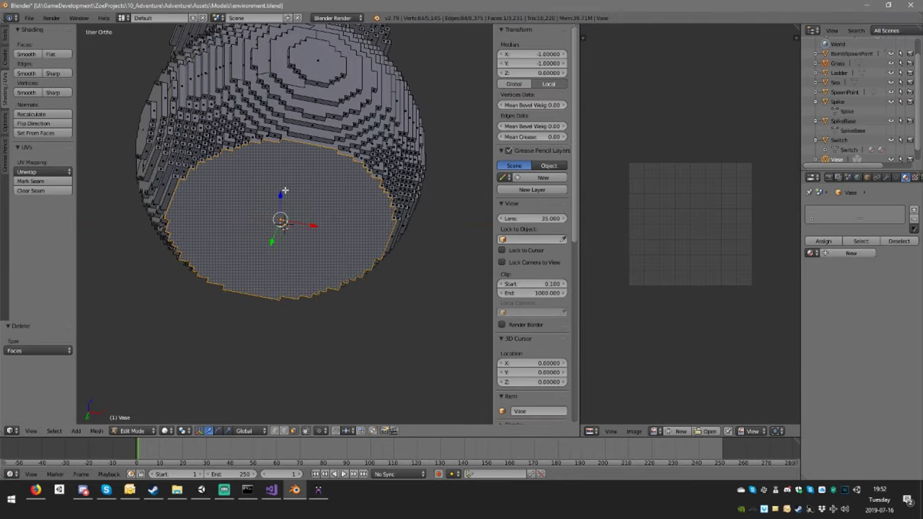
key(x)
click(286, 193)
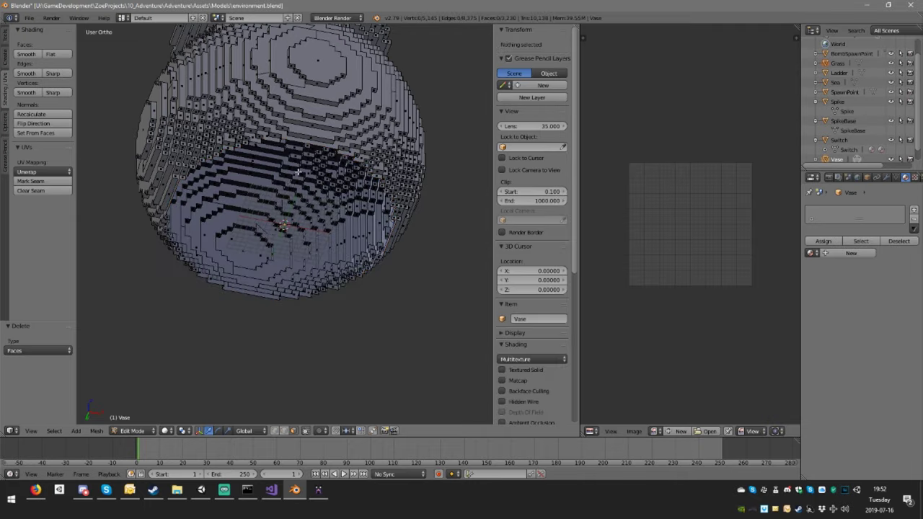
Select the inner concentric ring faces around the central disc on one side of the vase body.
middle_drag(286, 193, 279, 219)
scroll(280, 218, up, 5)
middle_drag(262, 181, 277, 259)
scroll(283, 229, down, 3)
key(l)
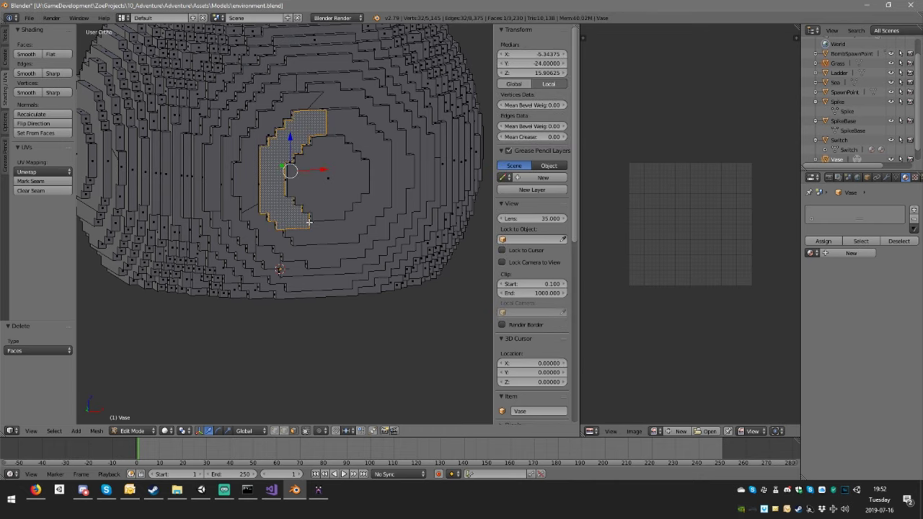
key(l)
key(l)
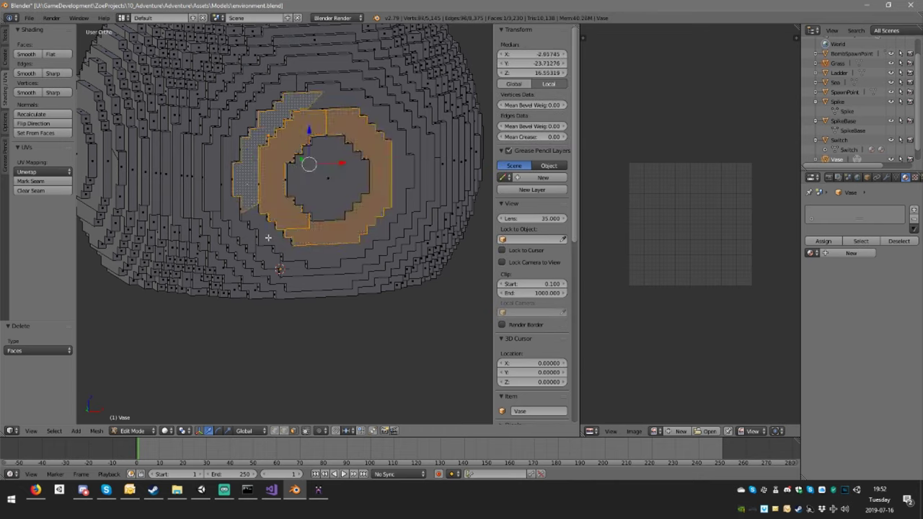
key(l)
key(l)
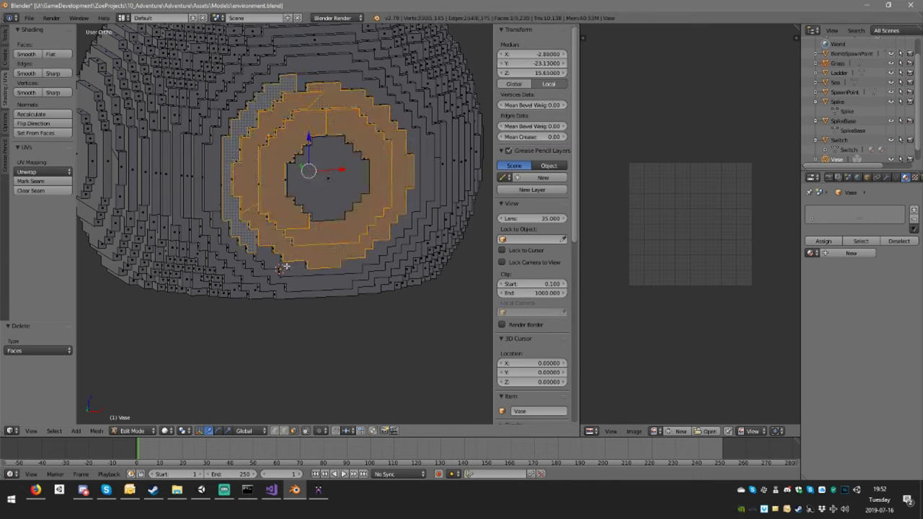
key(l)
middle_drag(339, 251, 324, 243)
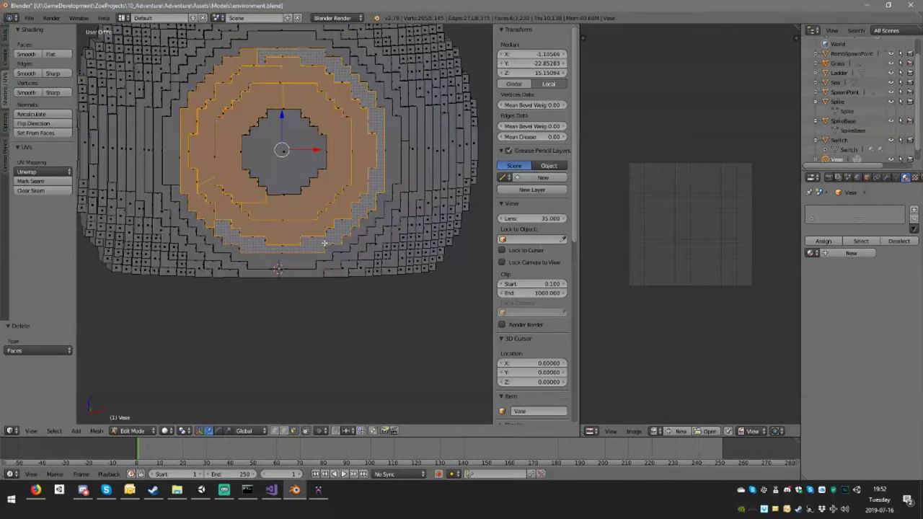
Add the outer concentric ring faces on the same side of the vase body to the selection.
shift+right_click(276, 264)
key(l)
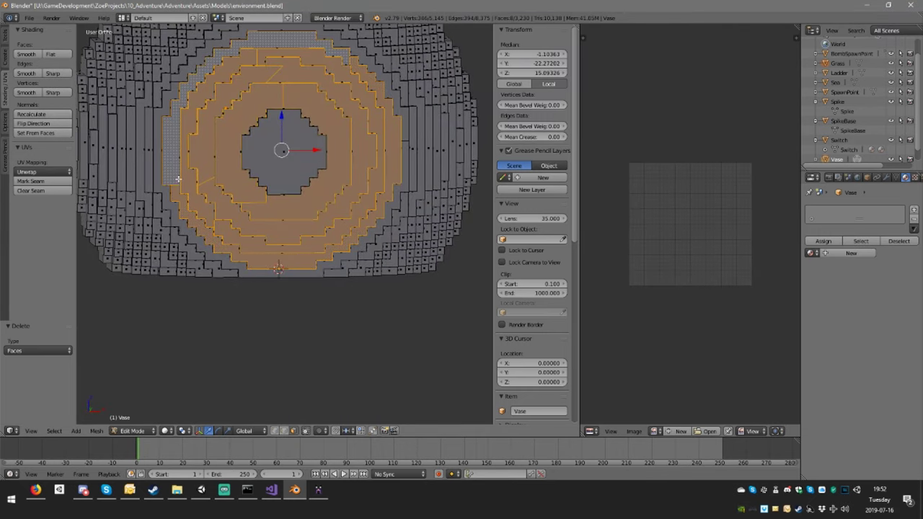
middle_drag(177, 176, 201, 195)
shift+right_click(278, 96)
middle_drag(302, 152, 268, 128)
shift+right_click(147, 139)
middle_drag(176, 170, 206, 201)
middle_drag(327, 177, 348, 180)
shift+right_click(369, 113)
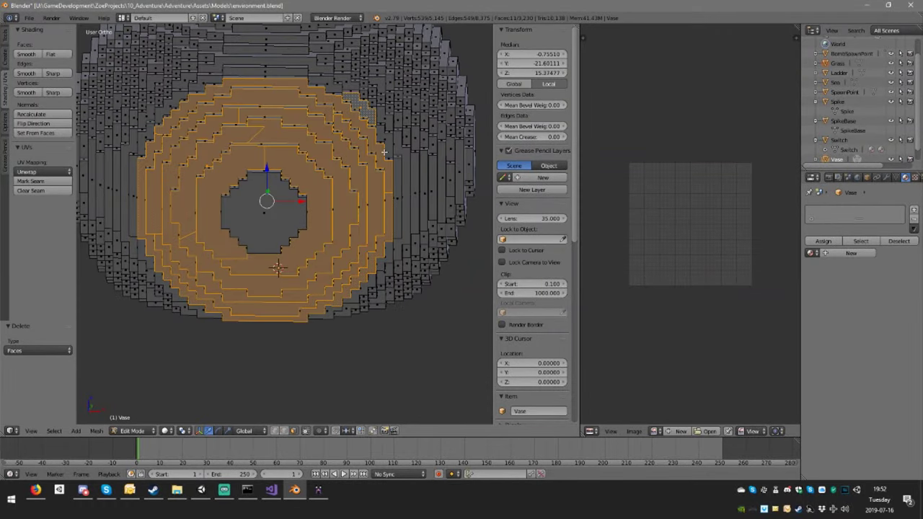
middle_drag(369, 112, 253, 216)
shift+right_click(349, 84)
Add the central disc and the surrounding ring faces on the adjacent side of the vase body to the selection.
shift+right_click(253, 218)
shift+right_click(305, 239)
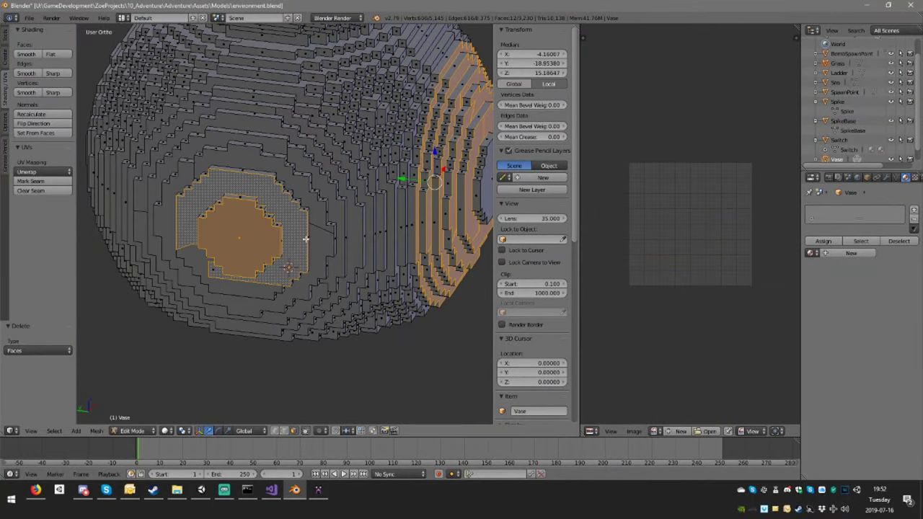
shift+right_click(238, 288)
middle_drag(237, 288, 185, 267)
shift+right_click(439, 198)
middle_drag(249, 181, 318, 180)
alt+shift+right_click(232, 258)
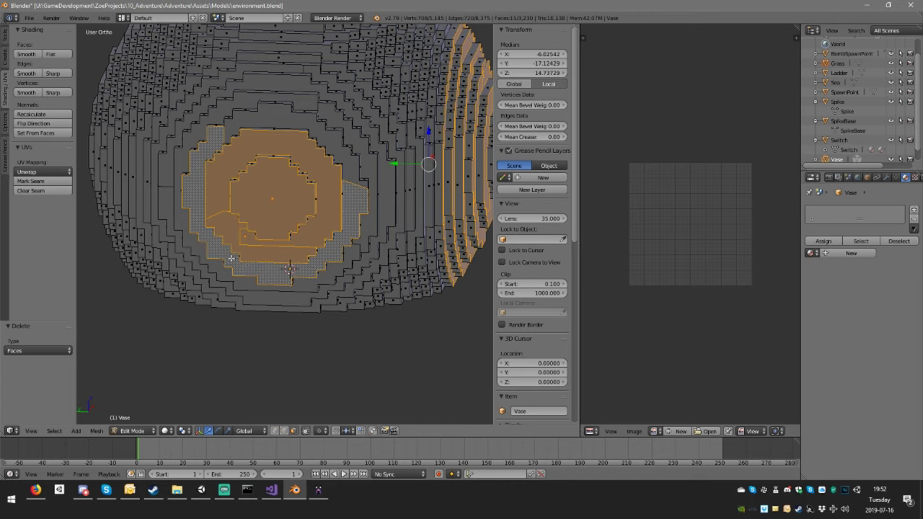
shift+right_click(335, 163)
shift+right_click(372, 162)
shift+right_click(388, 174)
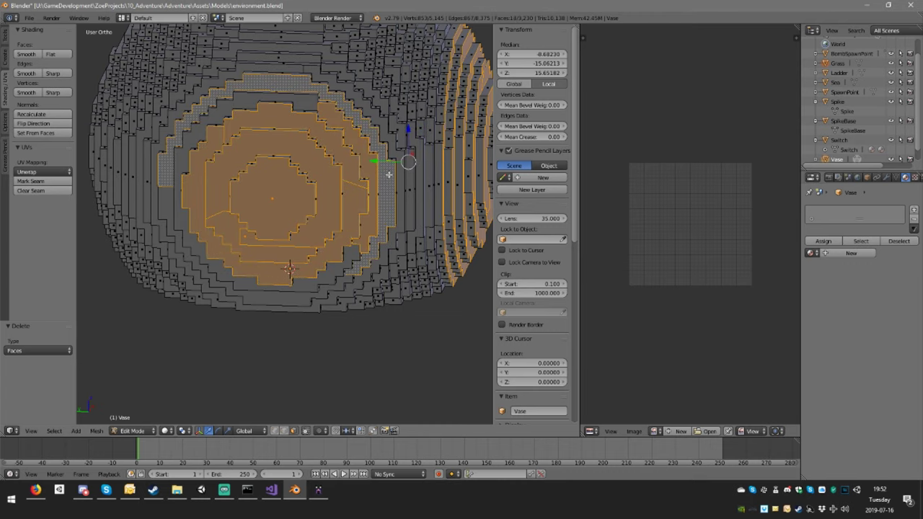
Add the remaining outermost ring faces on this second side of the vase body to the selection.
alt+shift+right_click(279, 106)
middle_drag(280, 107, 275, 168)
mouse_move(193, 163)
alt+middle_down()
mouse_move(180, 169)
mouse_move(190, 161)
alt+middle_up()
shift+right_click(187, 159)
shift+right_click(173, 171)
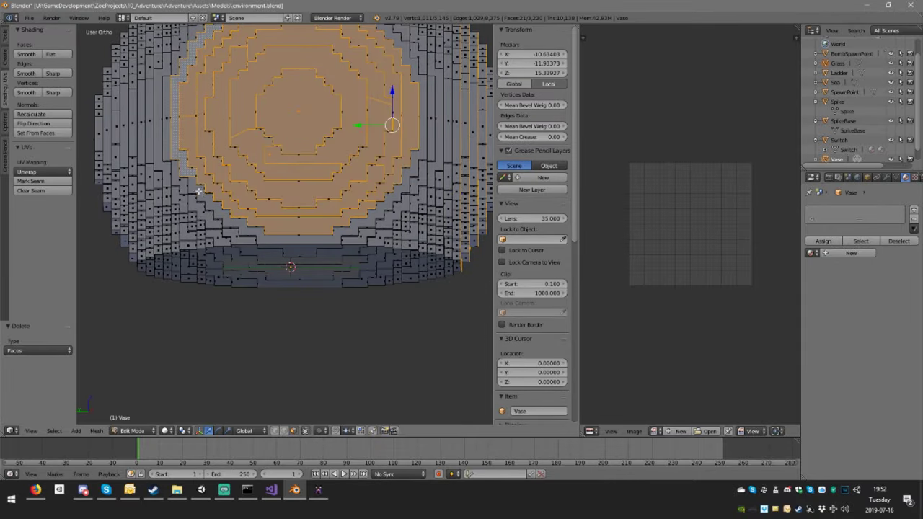
shift+right_click(198, 191)
middle_drag(269, 159, 219, 157)
Add outer faces on the vase's rim to the selection and delete all the selected faces.
scroll(215, 183, down, 4)
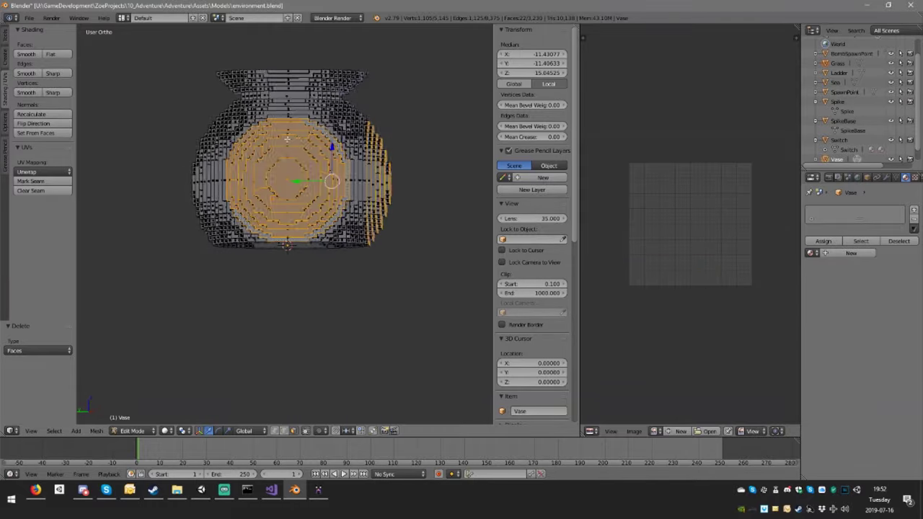
scroll(292, 156, up, 3)
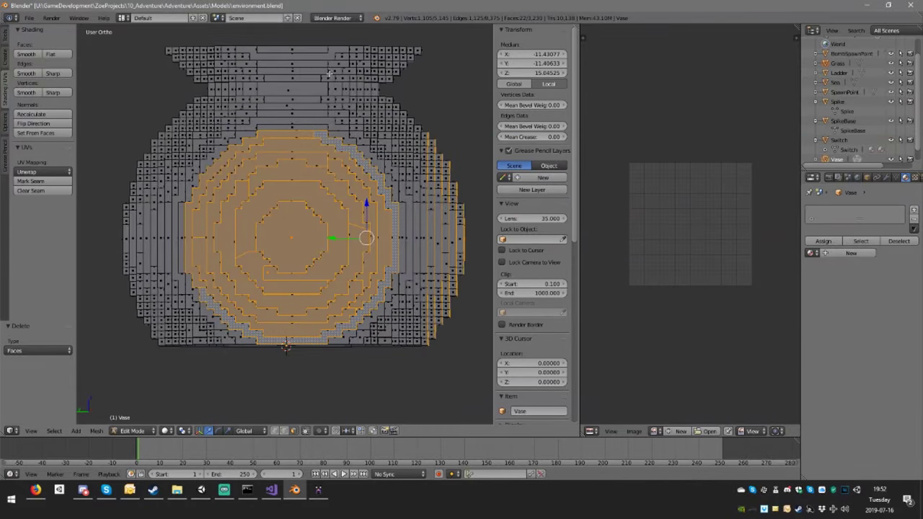
shift+right_click(318, 60)
middle_drag(334, 81, 259, 97)
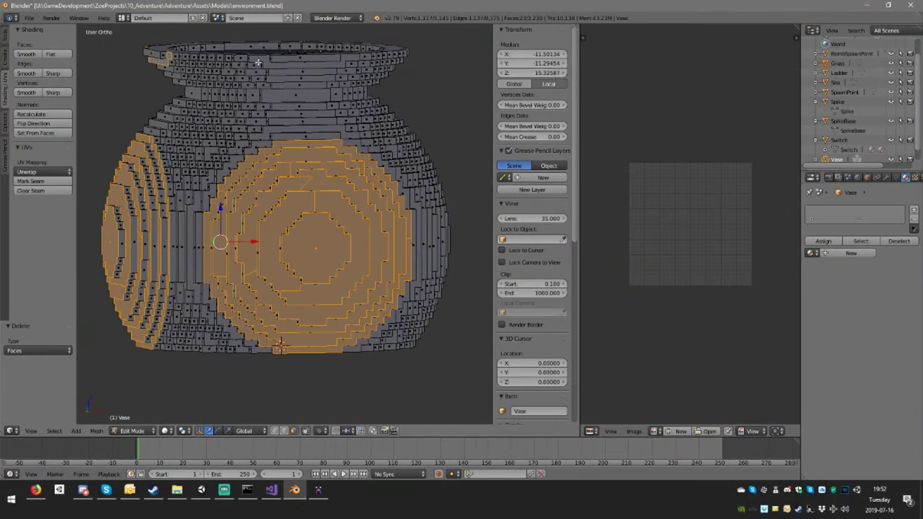
alt+shift+right_click(257, 63)
middle_drag(257, 63, 311, 153)
click(277, 76)
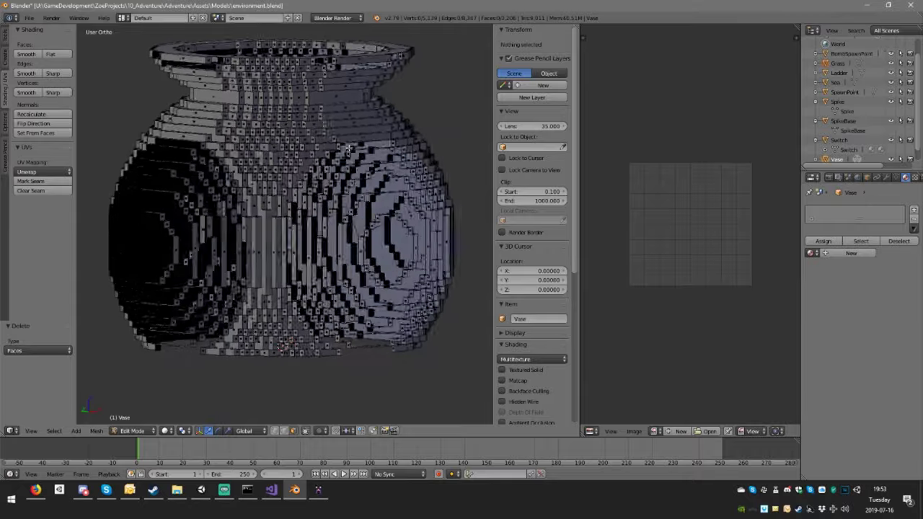
Select the two flat faces forming the top of the vase's rim in face select mode and delete them.
middle_drag(357, 170, 307, 151)
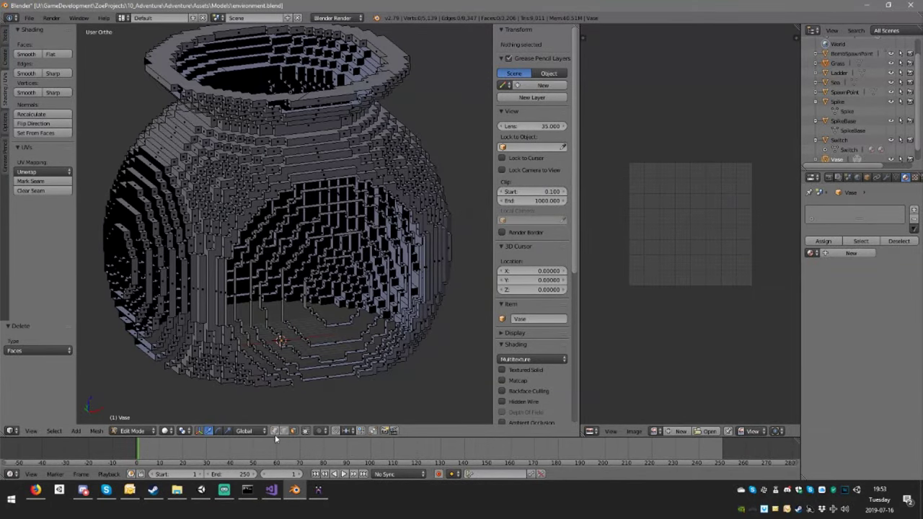
click(292, 431)
middle_drag(346, 146, 263, 176)
click(292, 432)
right_click(332, 181)
shift+right_click(322, 153)
middle_drag(321, 153, 229, 141)
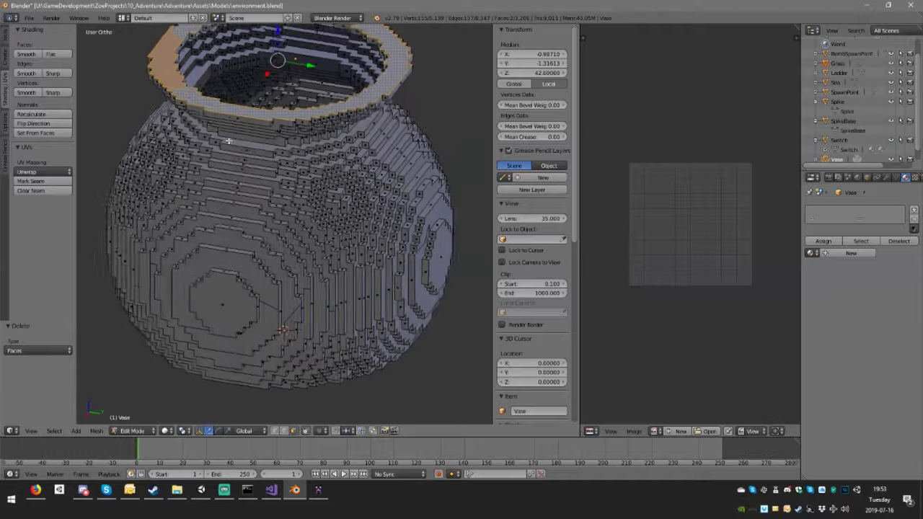
click(261, 150)
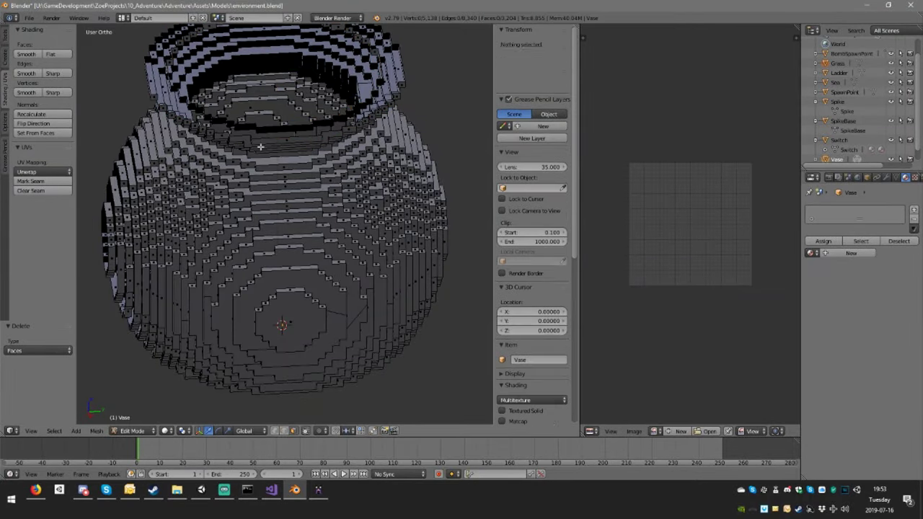
Select the stepped ledge faces on the underside of the flared rim, just above the vase's neck.
middle_drag(260, 144, 311, 330)
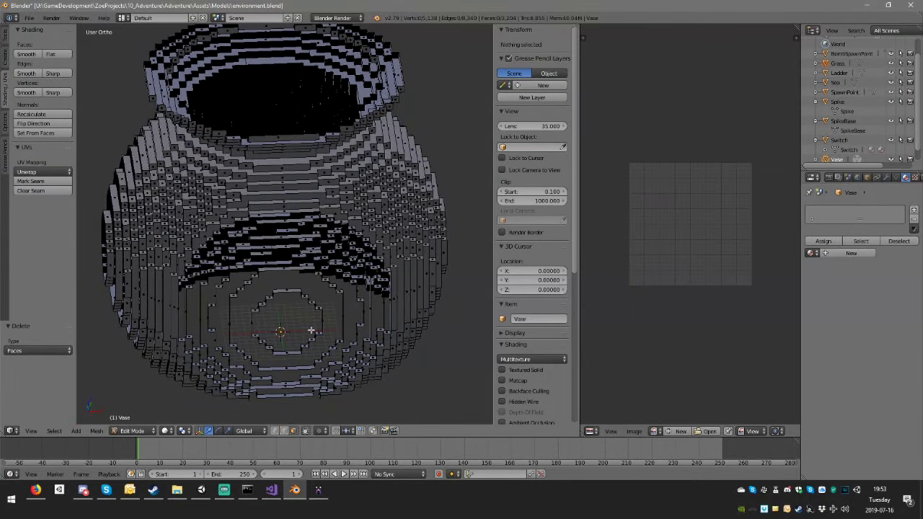
middle_drag(282, 262, 297, 185)
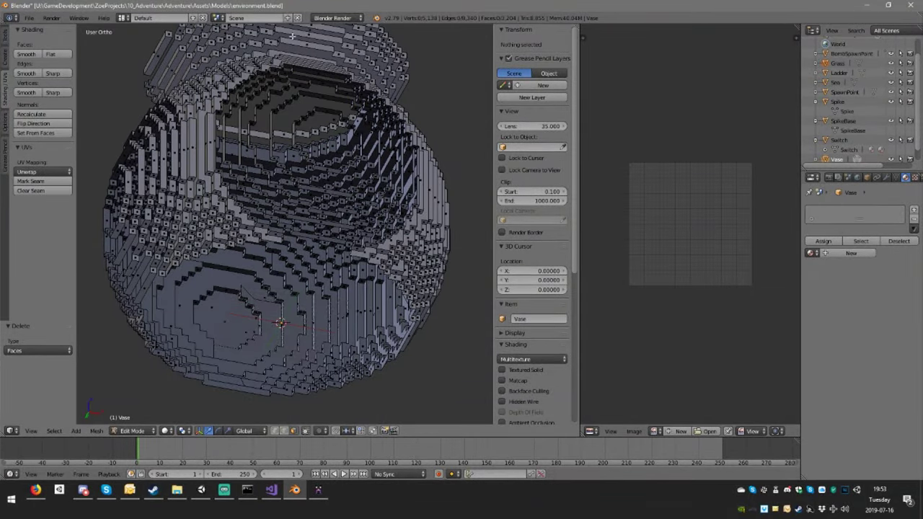
right_click(309, 52)
shift+middle_drag(299, 59, 340, 195)
alt+shift+right_click(369, 189)
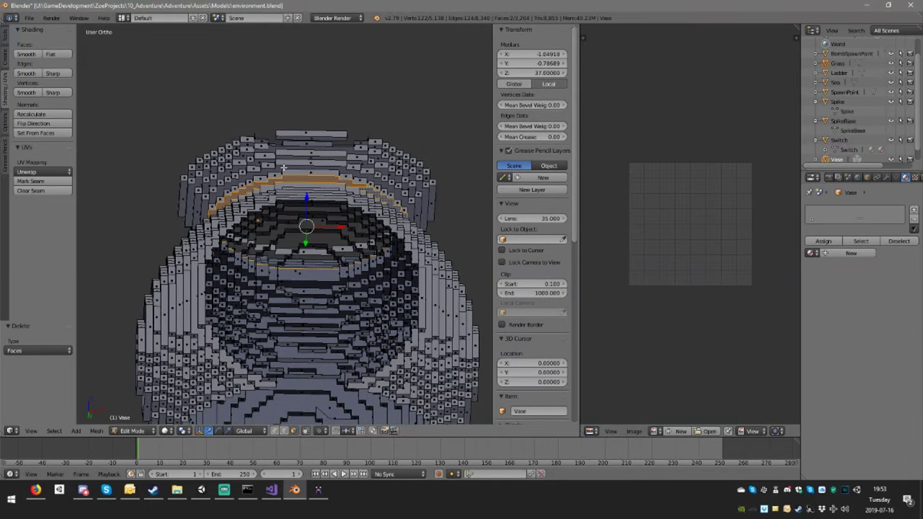
alt+shift+right_click(361, 178)
alt+shift+right_click(205, 207)
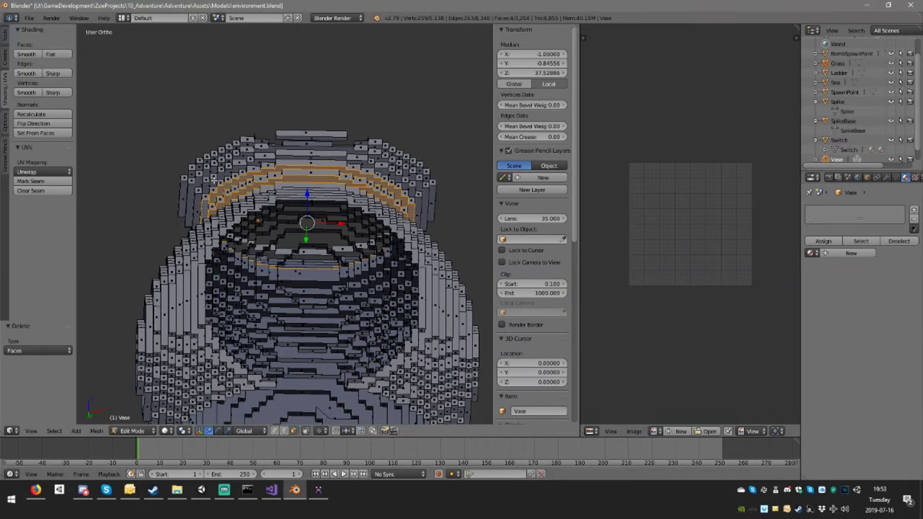
Add the remaining stepped ledge faces on the underside of the flared rim to the selection and delete all the selected faces.
alt+shift+right_click(210, 184)
alt+shift+right_click(240, 176)
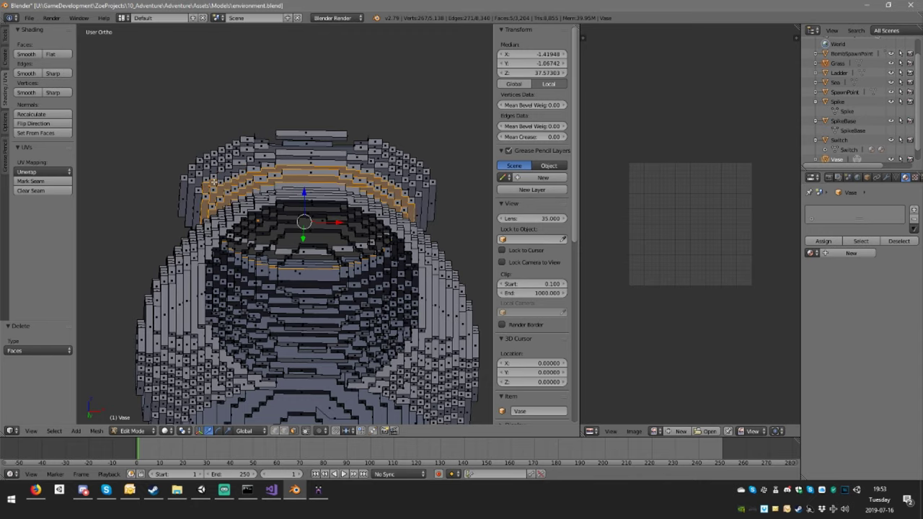
key(ctrl+z)
middle_drag(262, 174, 202, 165)
alt+shift+right_click(279, 148)
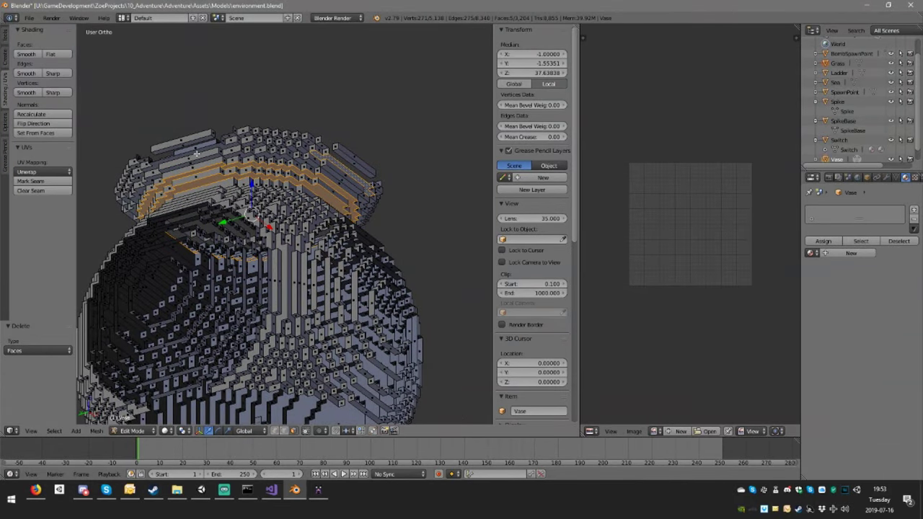
alt+shift+right_click(201, 153)
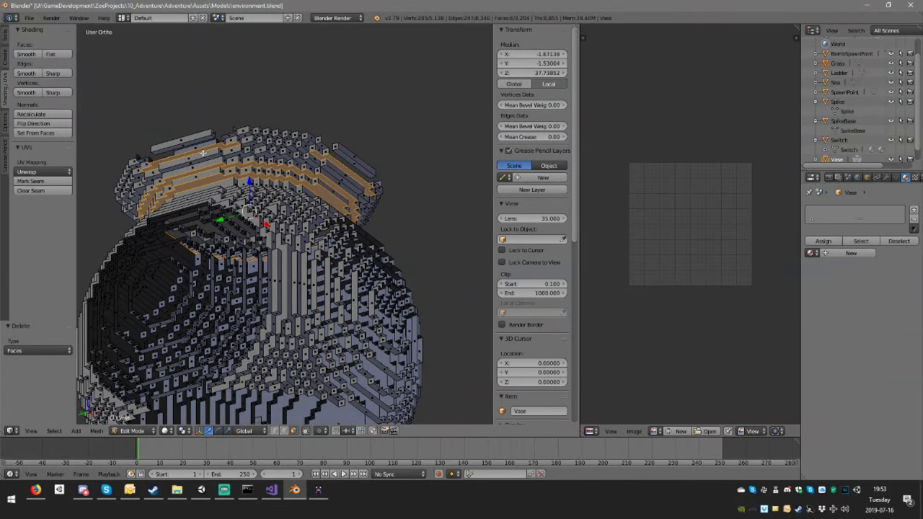
middle_drag(225, 153, 242, 311)
key(x)
click(209, 138)
middle_drag(388, 175, 349, 190)
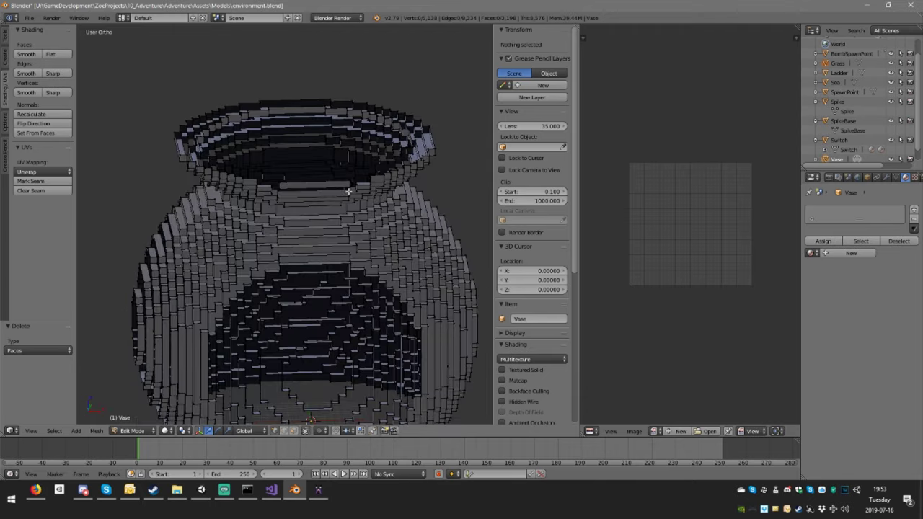
scroll(324, 188, up, 3)
middle_drag(318, 146, 334, 90)
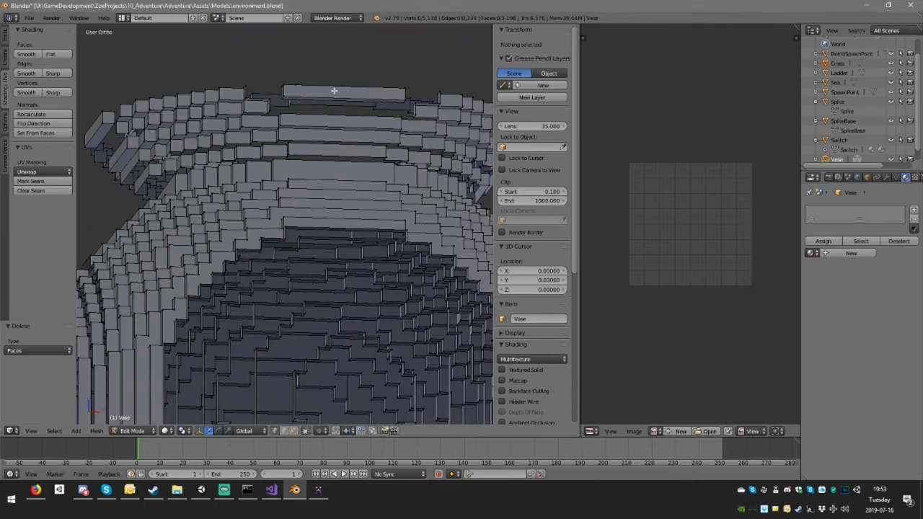
key(ctrl+r)
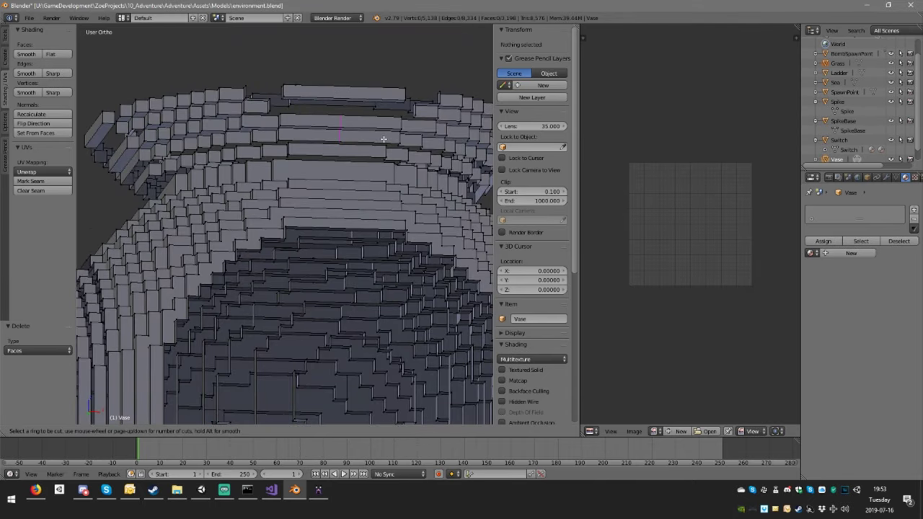
key(Escape)
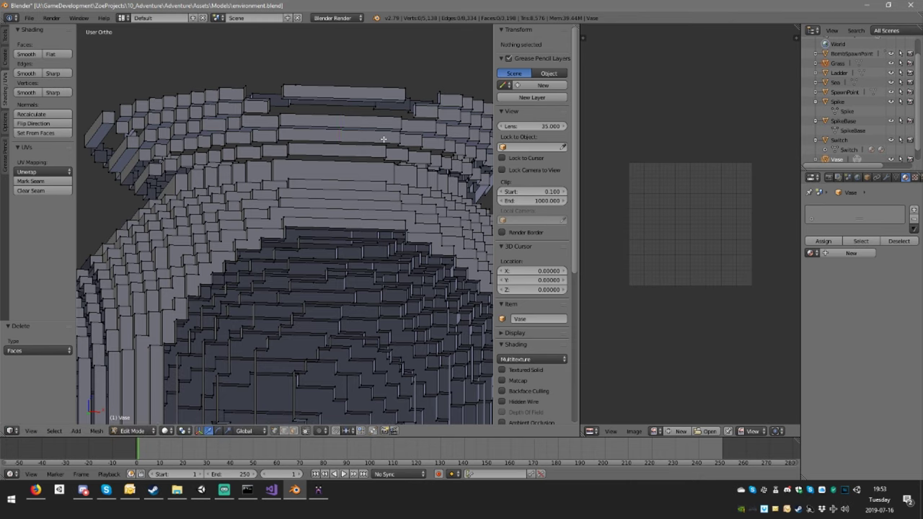
Select the whole vase mesh and apply Limited Dissolve to it.
key(a)
key(space)
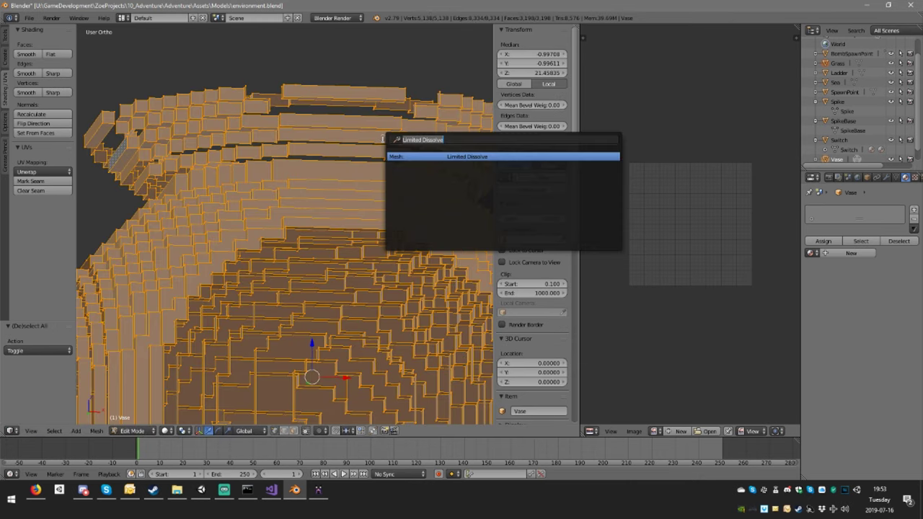
key(Return)
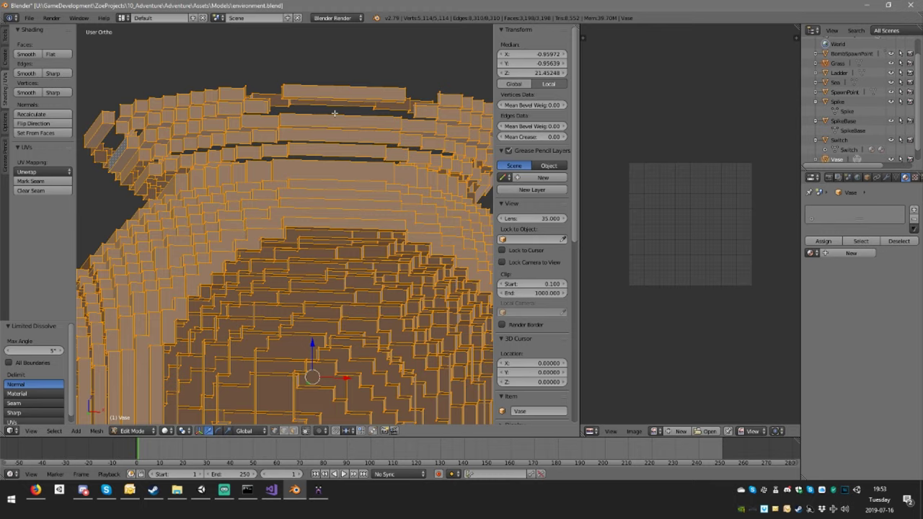
middle_drag(334, 113, 367, 181)
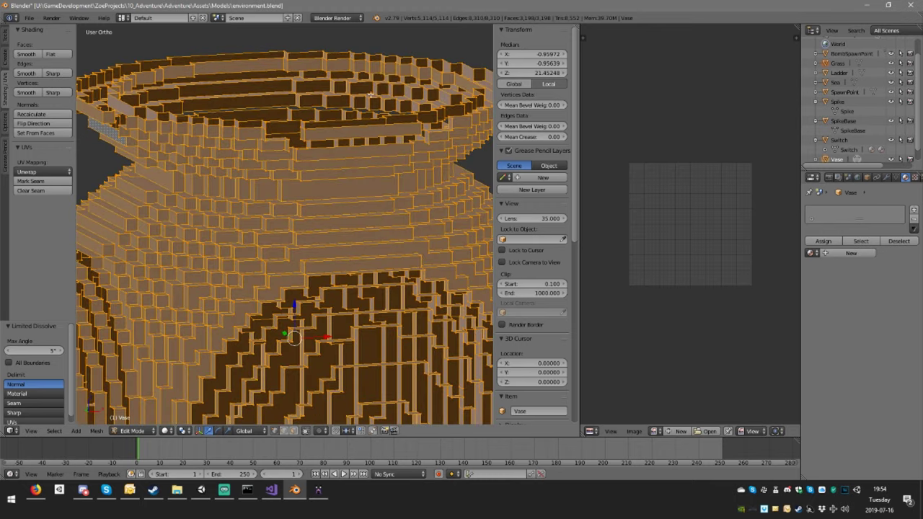
Split the two topmost front strips of the vase's rim with one centred vertical loop cut each.
right_click(383, 74)
middle_drag(411, 137, 333, 71)
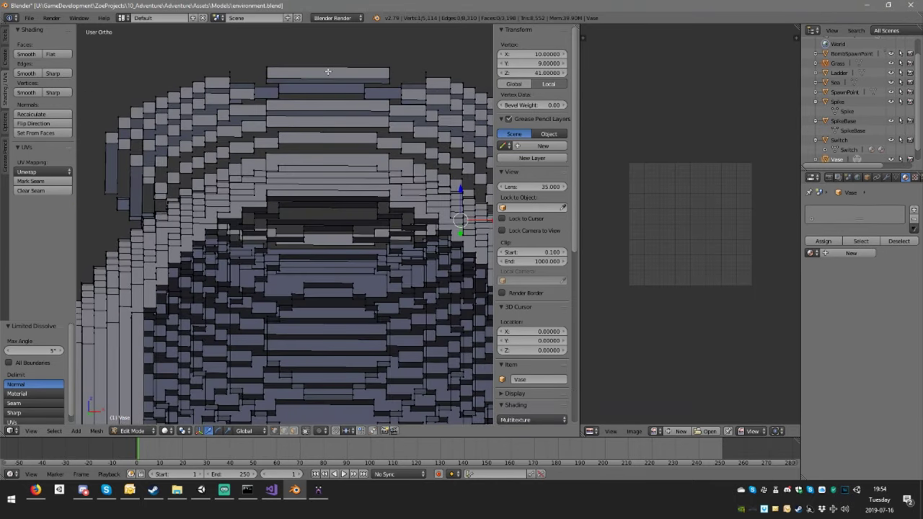
key(ctrl+r)
click(329, 72)
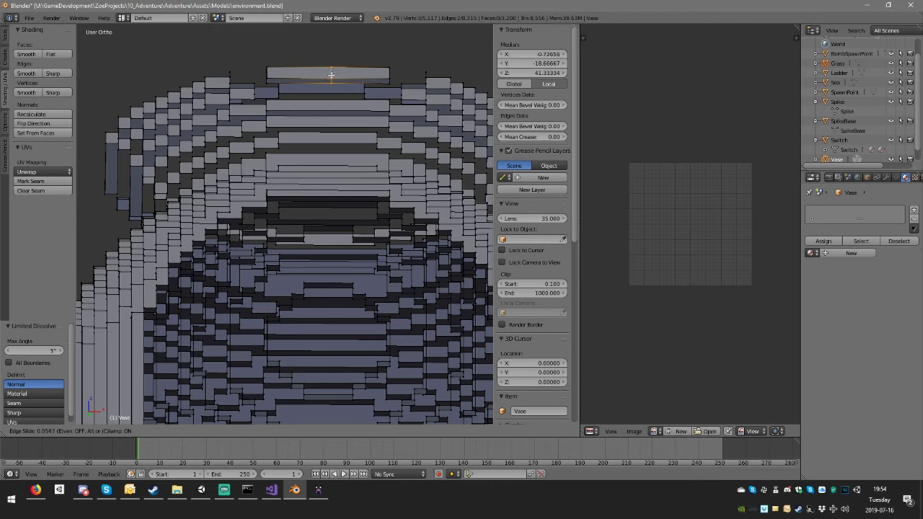
right_click(330, 75)
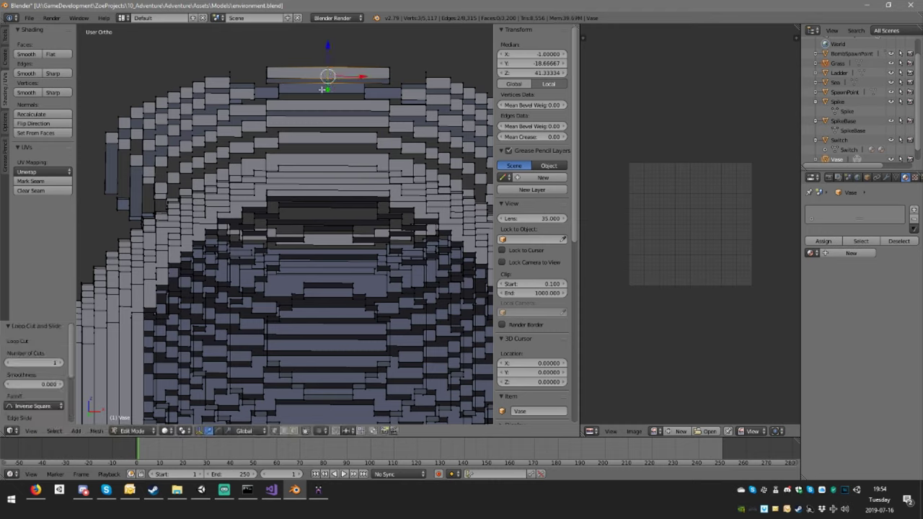
key(ctrl+r)
click(324, 86)
right_click(321, 97)
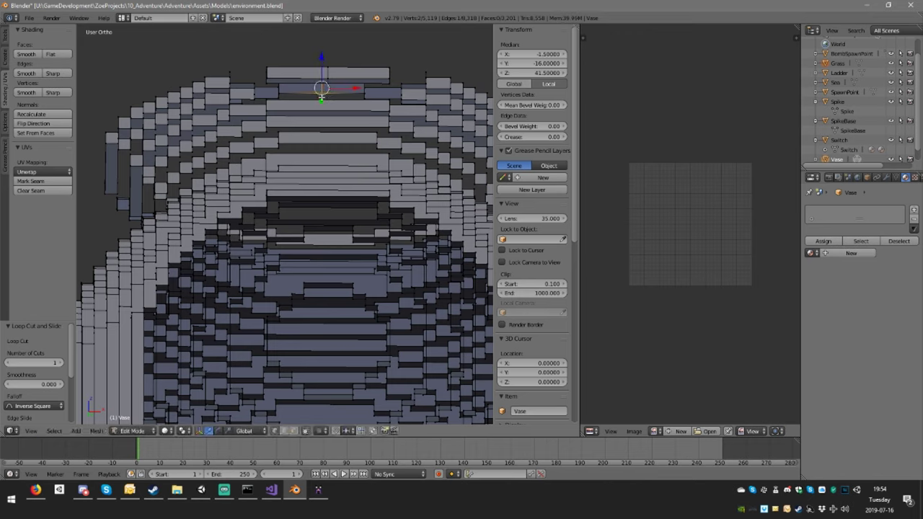
Add centred vertical loop cuts to the next front strips down the flared rim towards the neck.
click(328, 107)
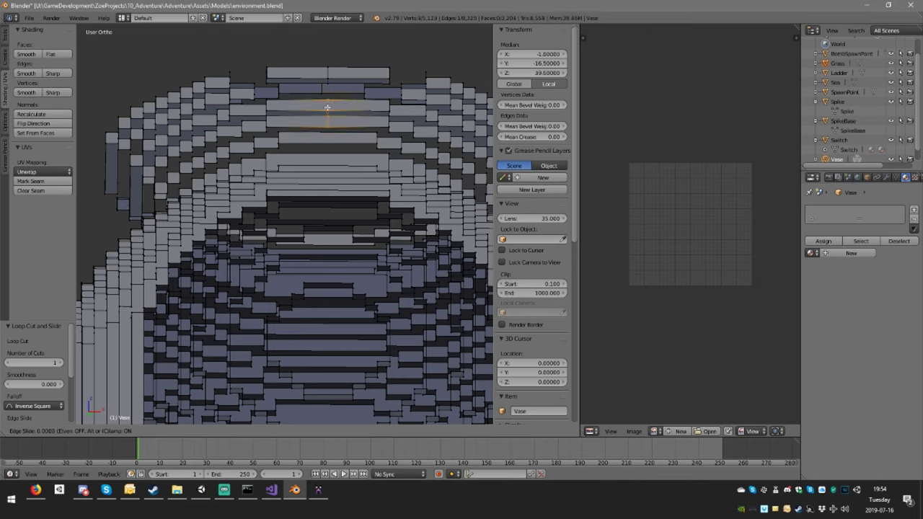
right_click(328, 119)
key(ctrl+r)
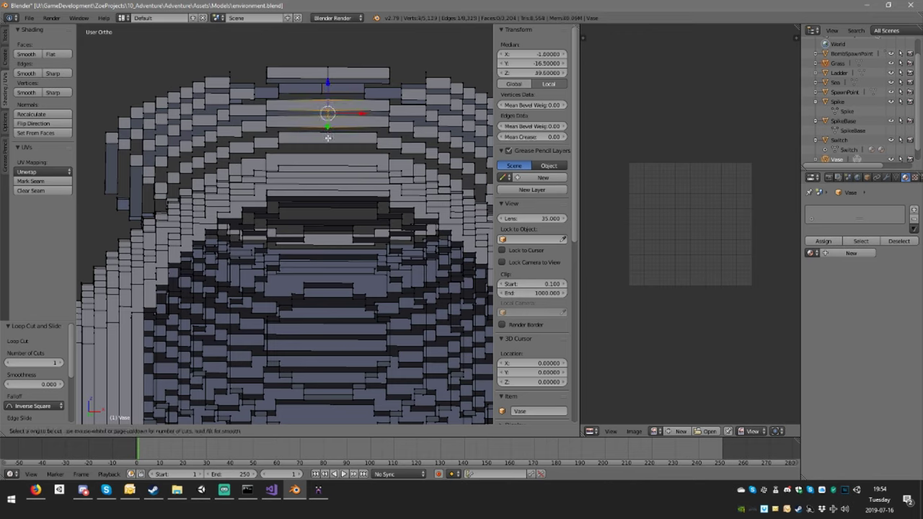
click(328, 138)
click(337, 154)
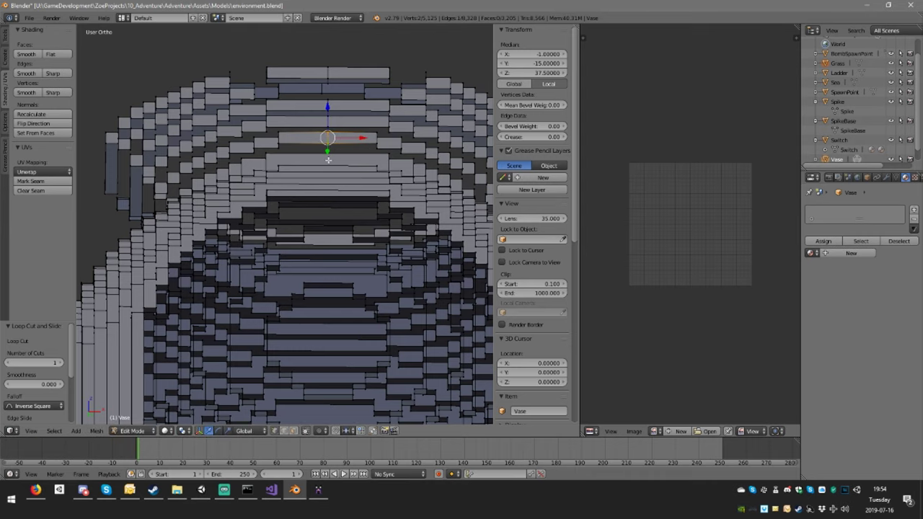
key(ctrl+r)
click(328, 160)
right_click(328, 160)
Add centred vertical loop cuts to the front strips at the vase's neck and upper shoulder.
middle_drag(328, 160, 321, 233)
key(ctrl+r)
click(326, 171)
click(326, 171)
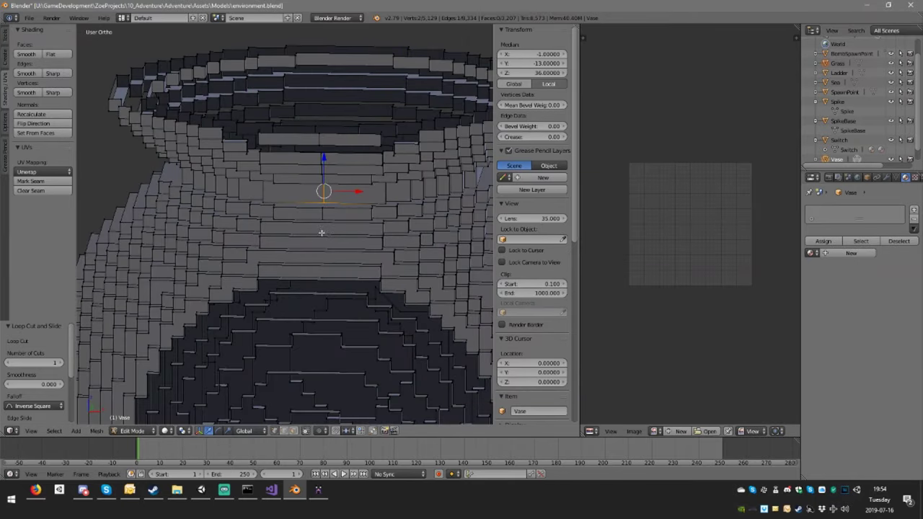
key(ctrl+r)
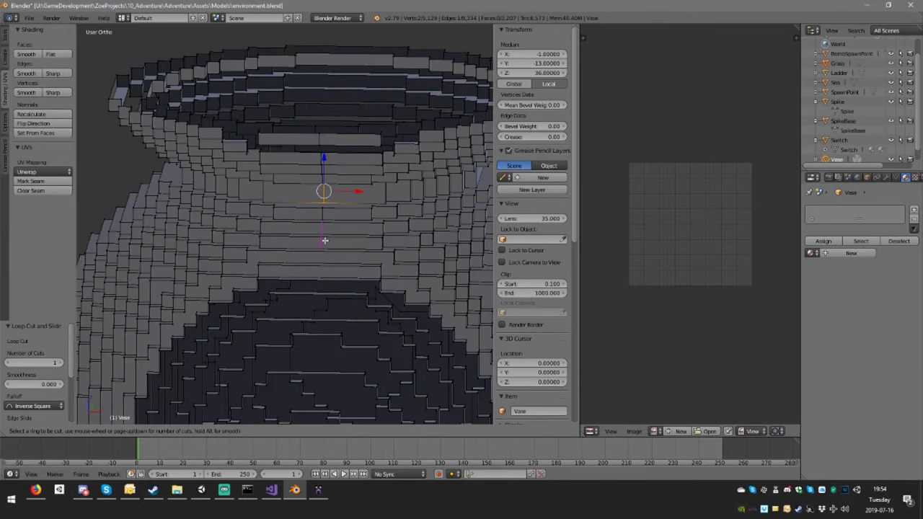
click(325, 240)
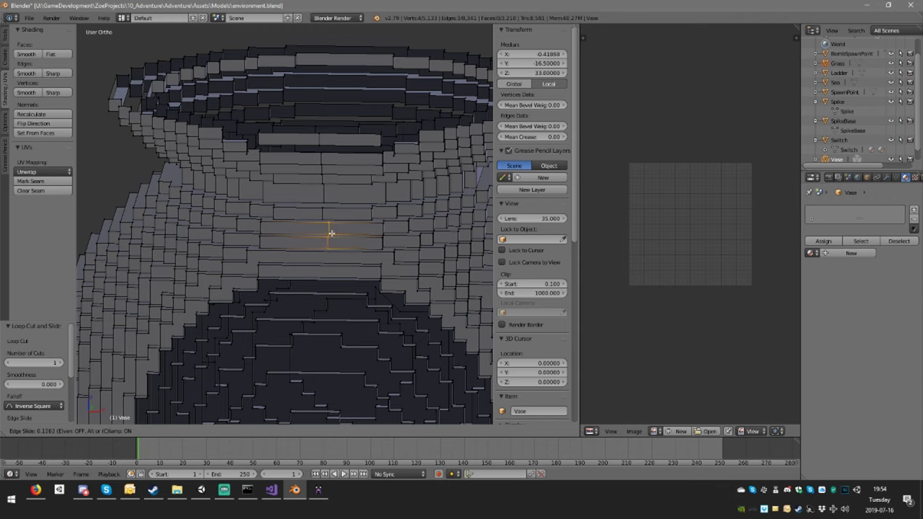
click(330, 225)
In face select mode, select the two upper stepped ring ledges running around the vase's neck.
mouse_move(329, 225)
middle_down()
mouse_move(305, 231)
mouse_move(315, 233)
middle_up()
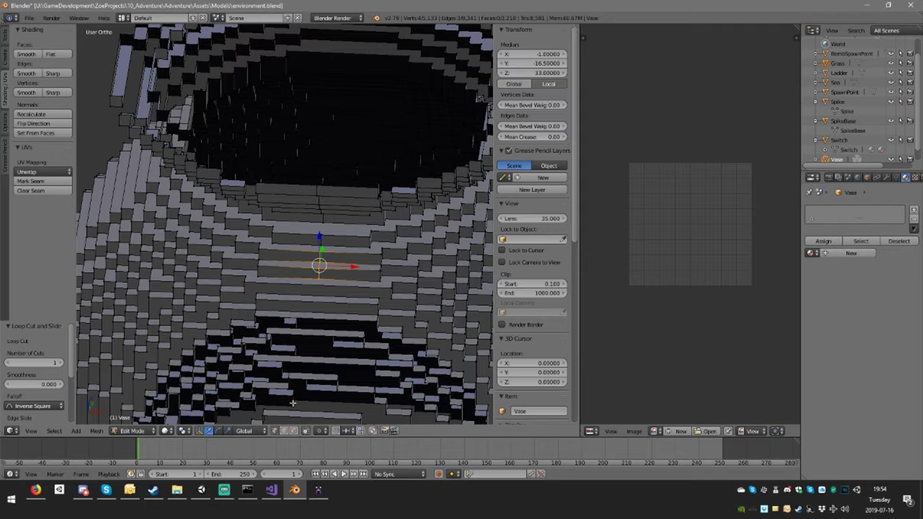
key(a)
alt+right_click(340, 229)
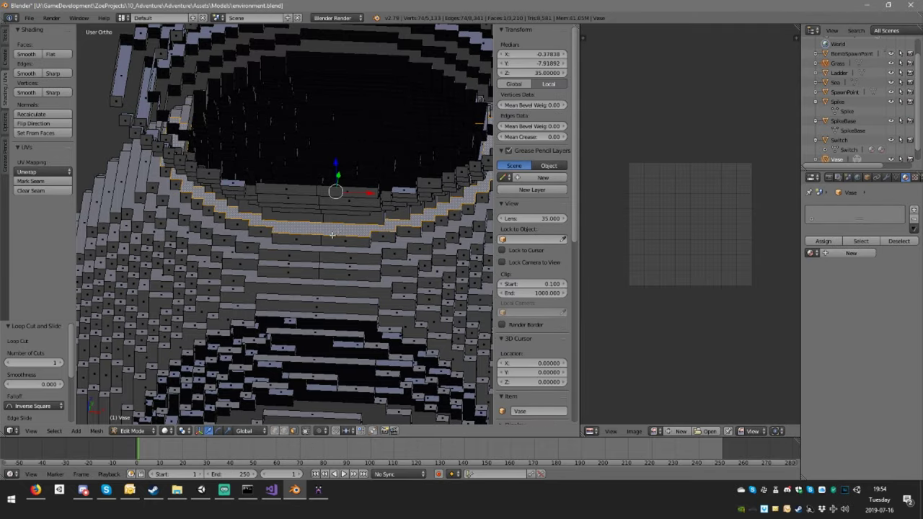
mouse_move(339, 229)
middle_down()
mouse_move(354, 231)
mouse_move(330, 235)
middle_up()
shift+right_click(108, 174)
shift+right_click(314, 235)
middle_drag(390, 232, 368, 236)
middle_drag(174, 248, 134, 253)
shift+right_click(130, 253)
middle_drag(274, 262, 214, 261)
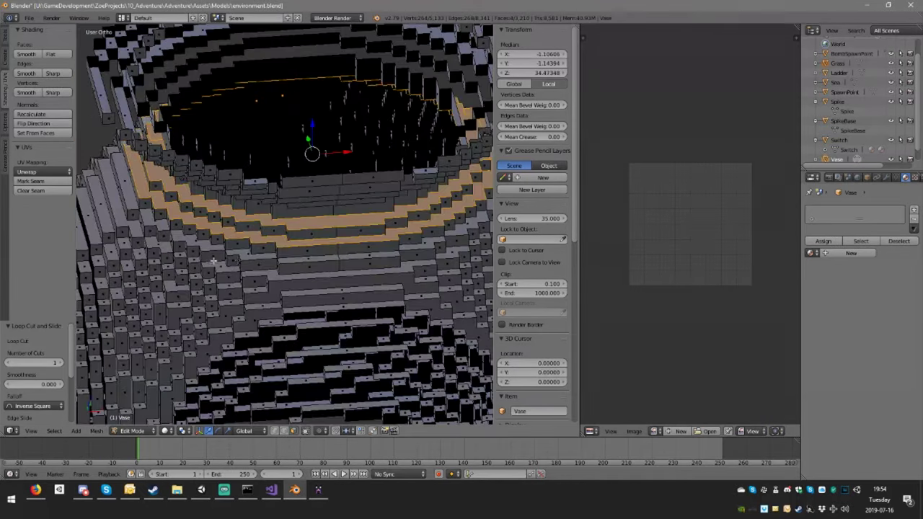
Add the lower ledge faces on two sides of the vase's shoulder to the selection and delete all the selected faces.
middle_drag(290, 258, 195, 294)
alt+shift+right_click(310, 267)
alt+shift+right_click(189, 303)
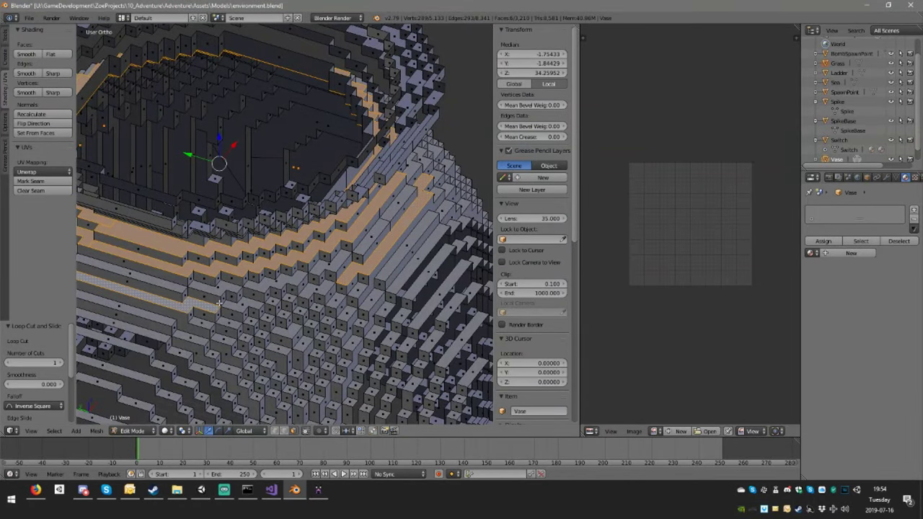
key(x)
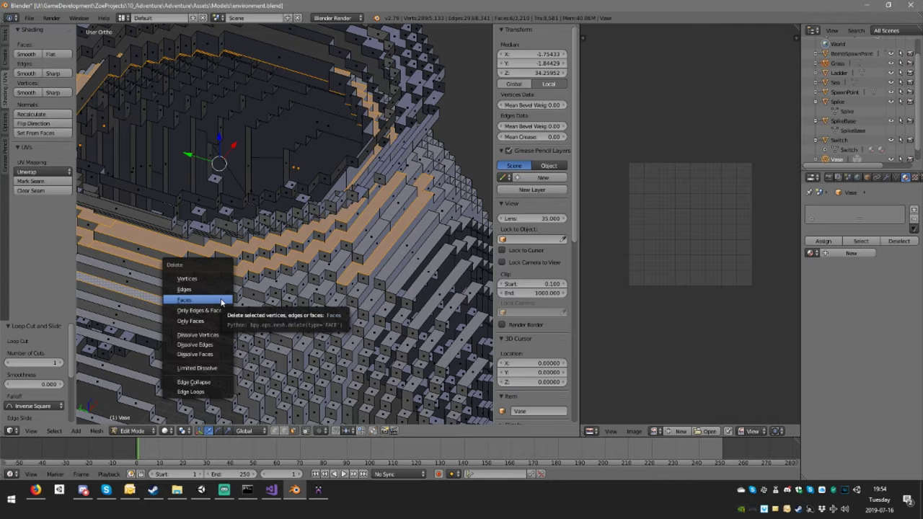
click(221, 302)
Add a centred vertical loop cut across the front shoulder strips just below the deleted ledges.
middle_drag(223, 312, 243, 388)
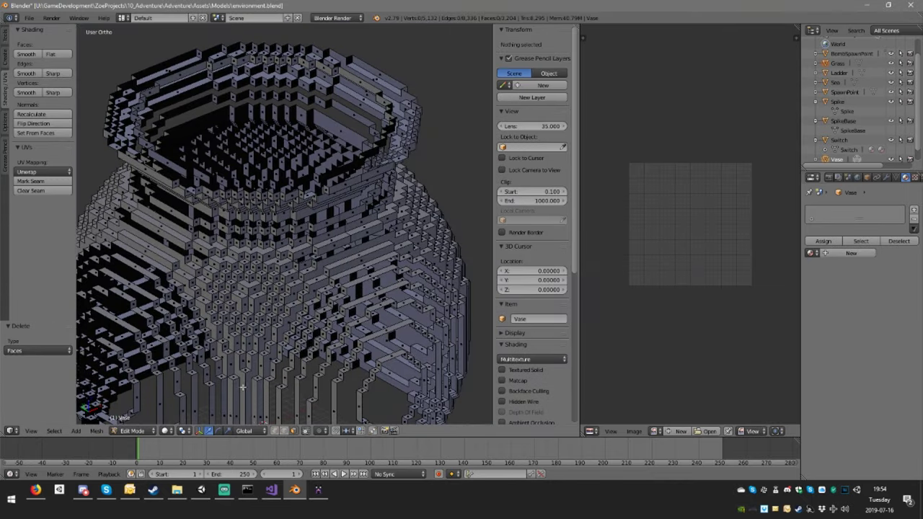
click(284, 431)
middle_drag(350, 329, 328, 318)
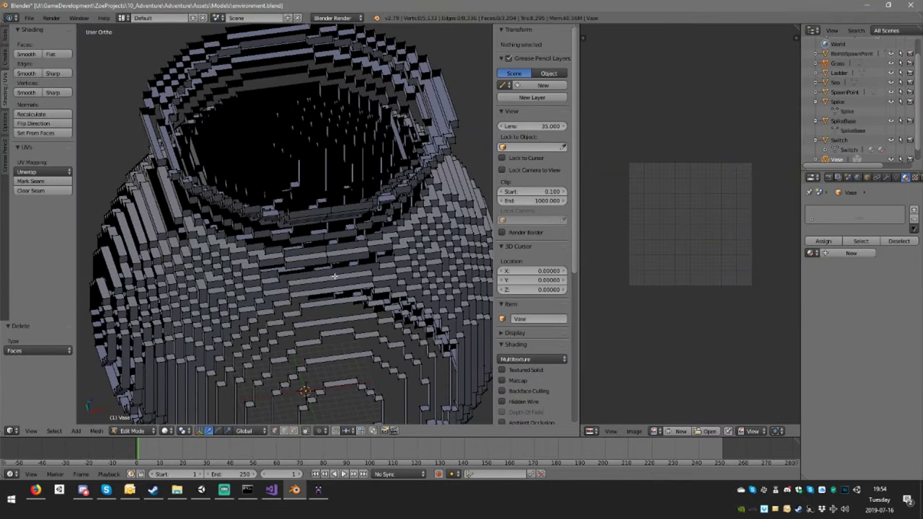
scroll(334, 276, up, 2)
key(ctrl+r)
click(332, 292)
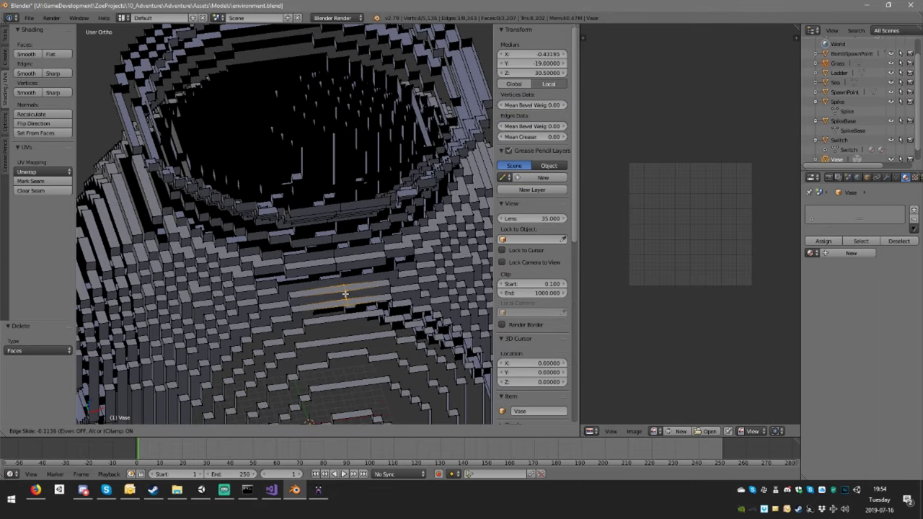
right_click(332, 290)
Select the next stepped ledge faces on the vase's shoulder in face select mode and delete them.
mouse_move(332, 290)
middle_down()
mouse_move(328, 249)
mouse_move(325, 259)
mouse_move(354, 273)
mouse_move(344, 285)
middle_up()
scroll(325, 259, up, 4)
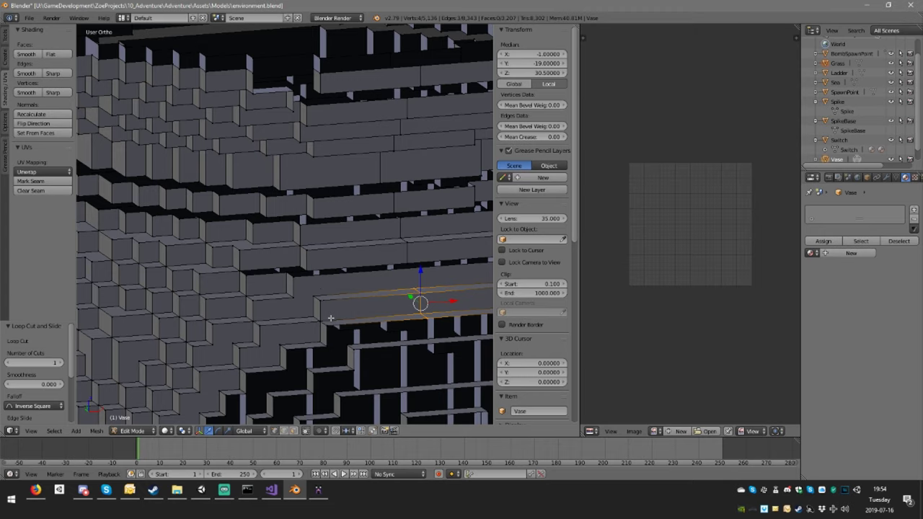
middle_drag(330, 318, 330, 356)
click(293, 431)
click(327, 270)
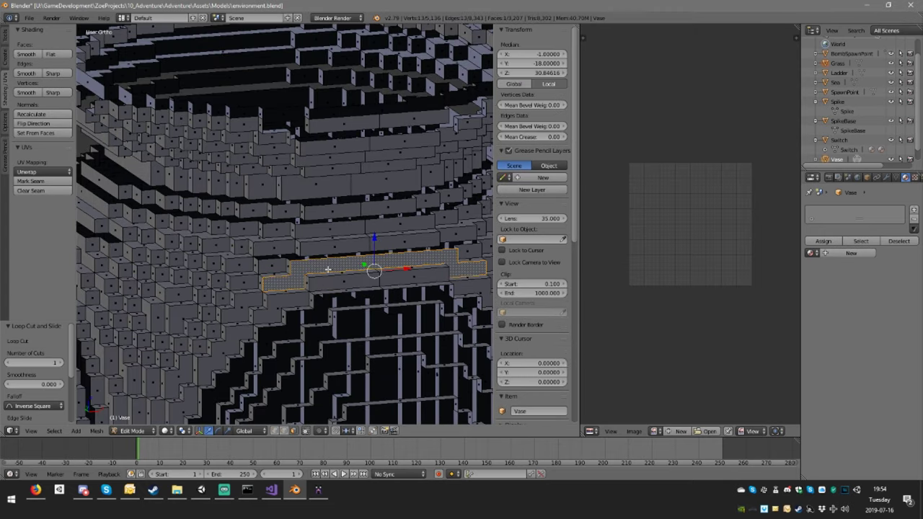
scroll(320, 276, down, 2)
middle_drag(233, 272, 274, 279)
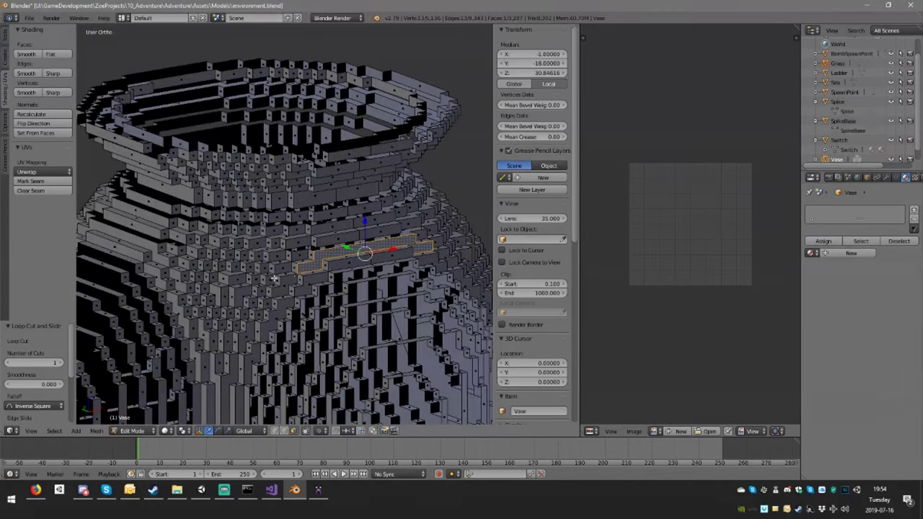
key(x)
click(179, 254)
Leave face select mode and add a centred loop cut to the front strip directly below the deleted shoulder ledge.
middle_drag(323, 271, 282, 288)
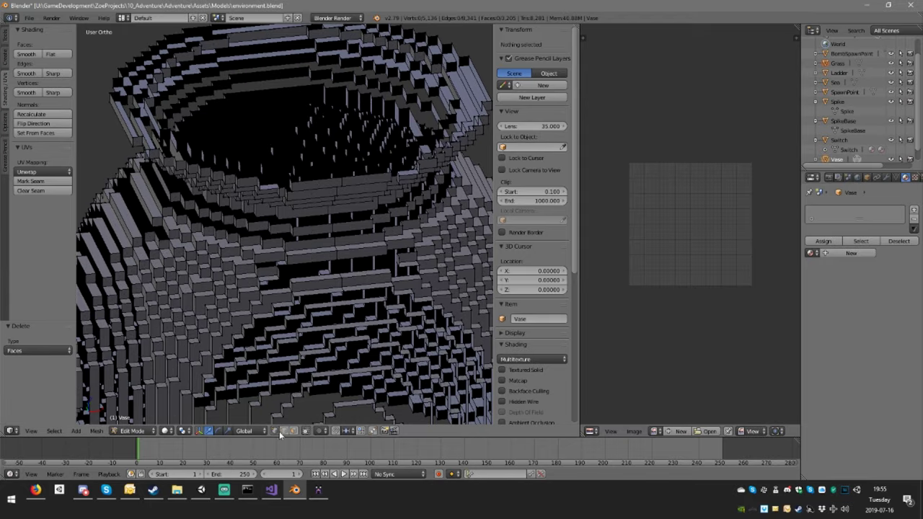
mouse_move(339, 401)
middle_down()
mouse_move(341, 274)
mouse_move(330, 401)
middle_up()
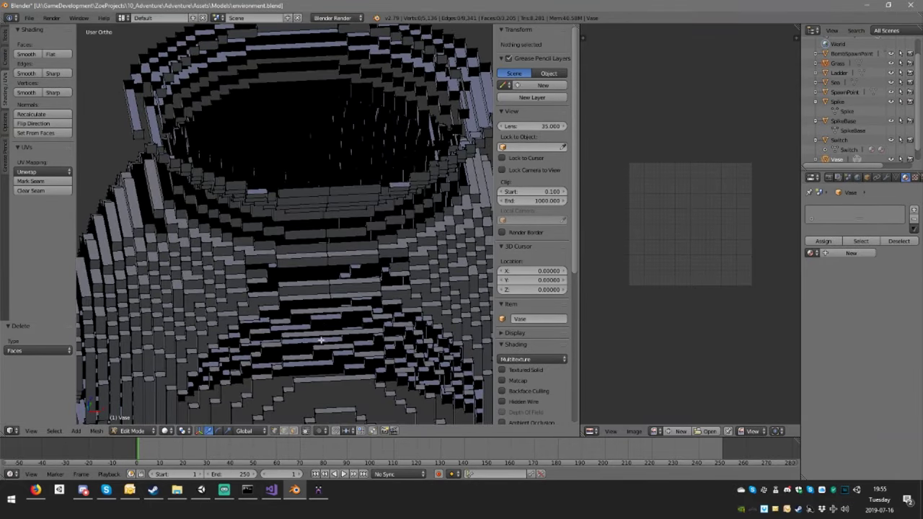
key(ctrl+r)
click(332, 311)
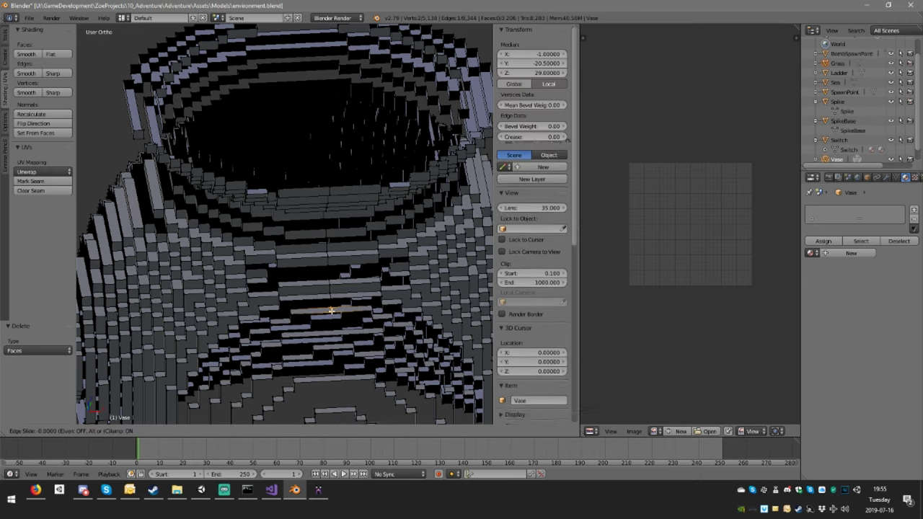
right_click(332, 311)
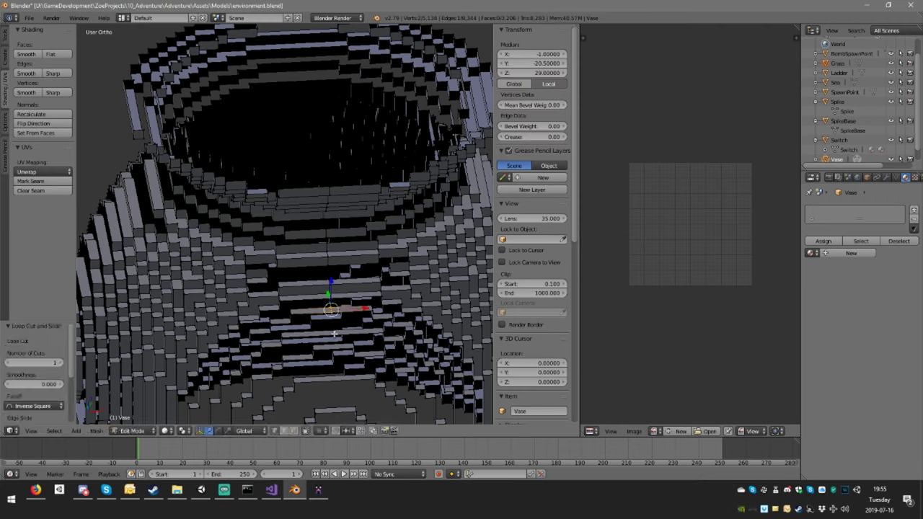
Add centred vertical loop cuts to the next four front strips going down the vase's shoulder.
key(ctrl+r)
click(335, 334)
right_click(335, 334)
middle_drag(359, 367, 330, 328)
key(ctrl+r)
click(329, 326)
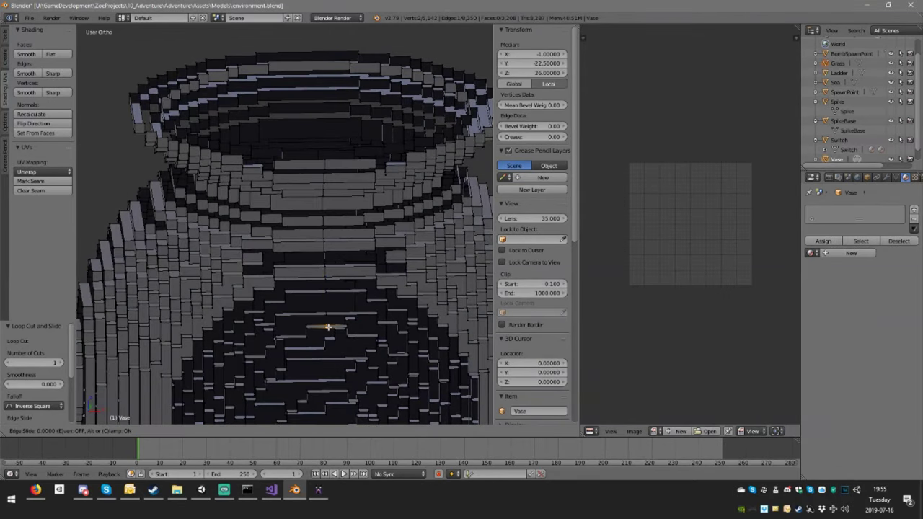
right_click(328, 327)
mouse_move(346, 367)
middle_down()
mouse_move(356, 320)
mouse_move(329, 327)
mouse_move(339, 372)
middle_up()
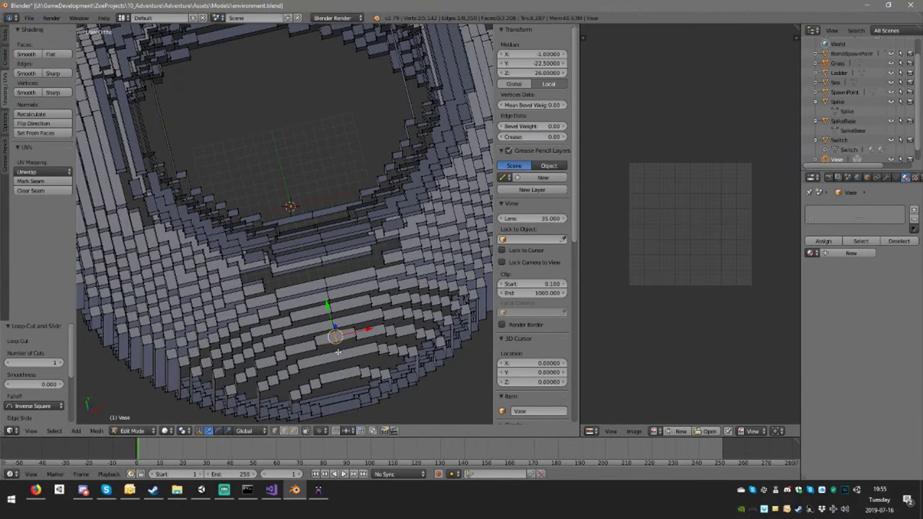
key(ctrl+r)
click(339, 353)
right_click(338, 353)
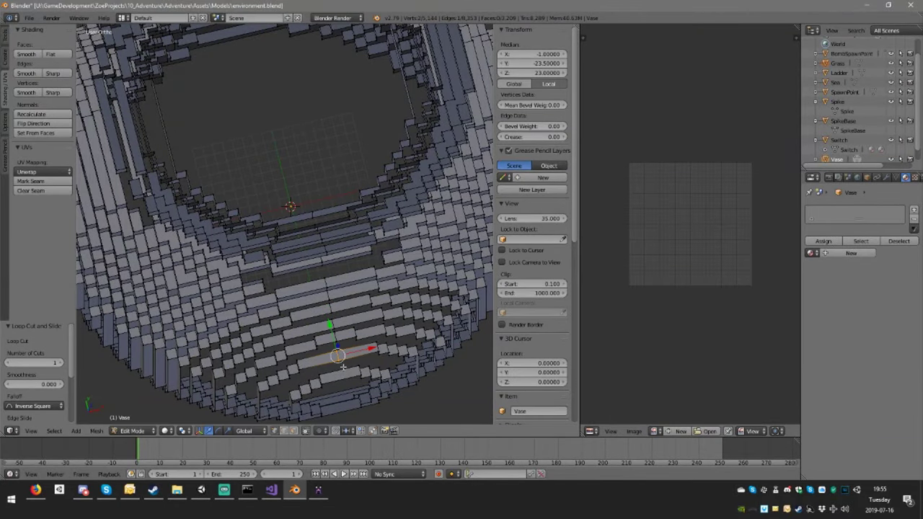
key(ctrl+r)
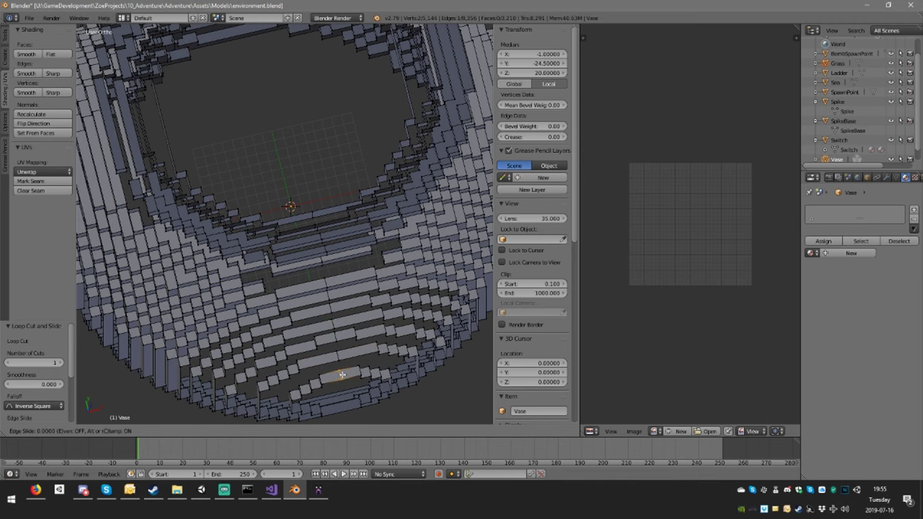
click(343, 375)
right_click(347, 364)
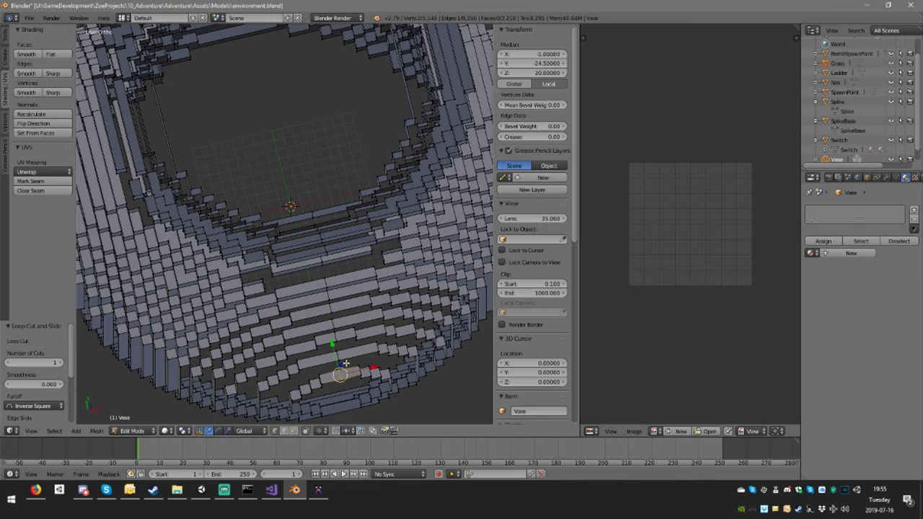
Leave mesh editing and delete the whole vase object from the scene.
key(Tab)
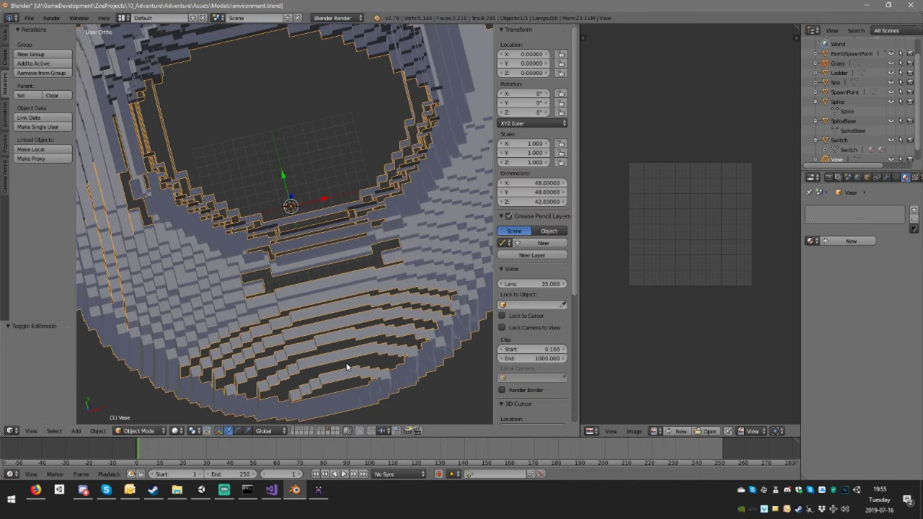
key(x)
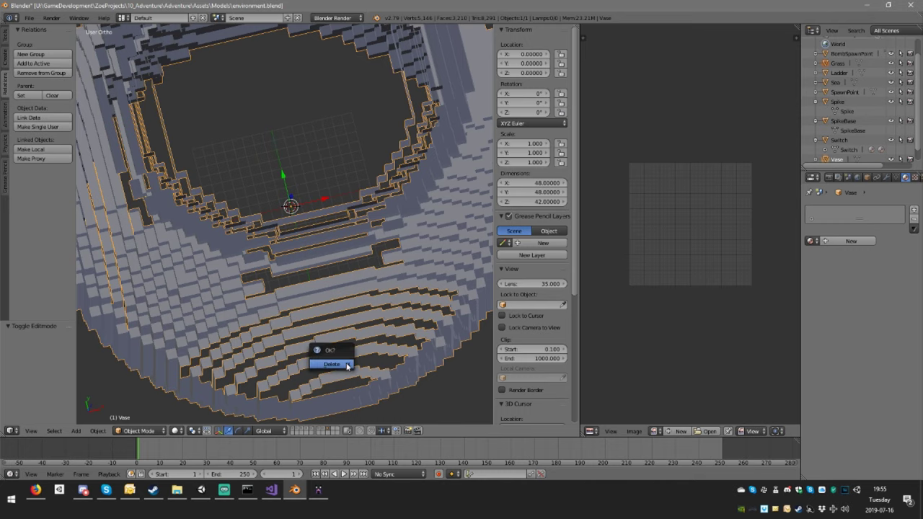
click(346, 367)
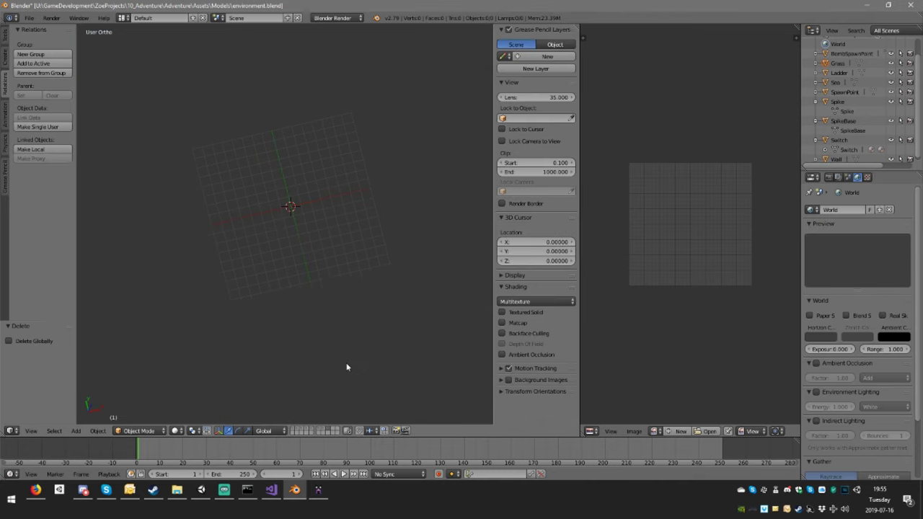
Import Vase.ply from the Zoe folder as a fresh Stanford PLY model.
click(29, 17)
mouse_move(81, 202)
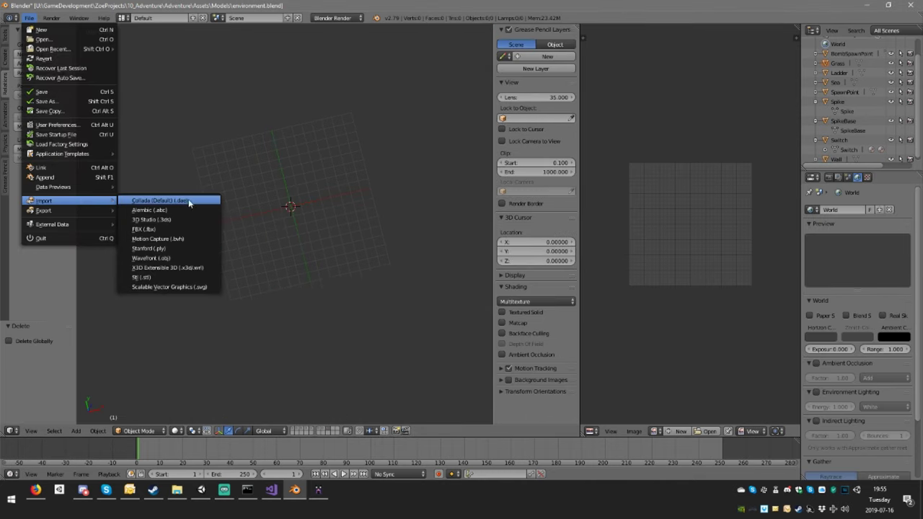
click(176, 249)
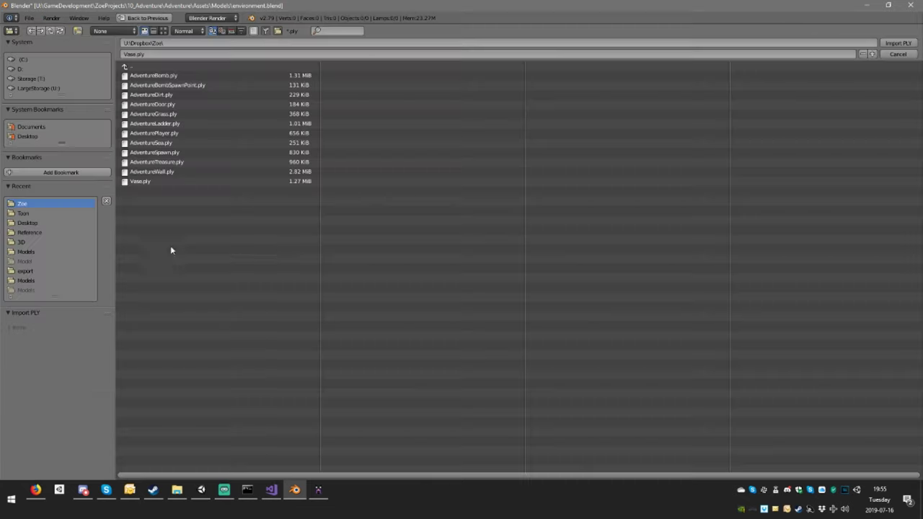
click(154, 181)
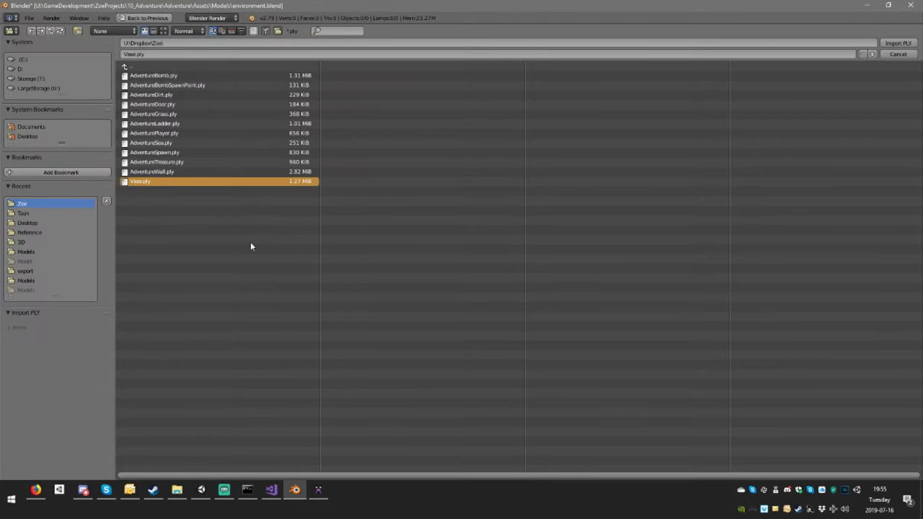
key(Return)
scroll(315, 219, down, 7)
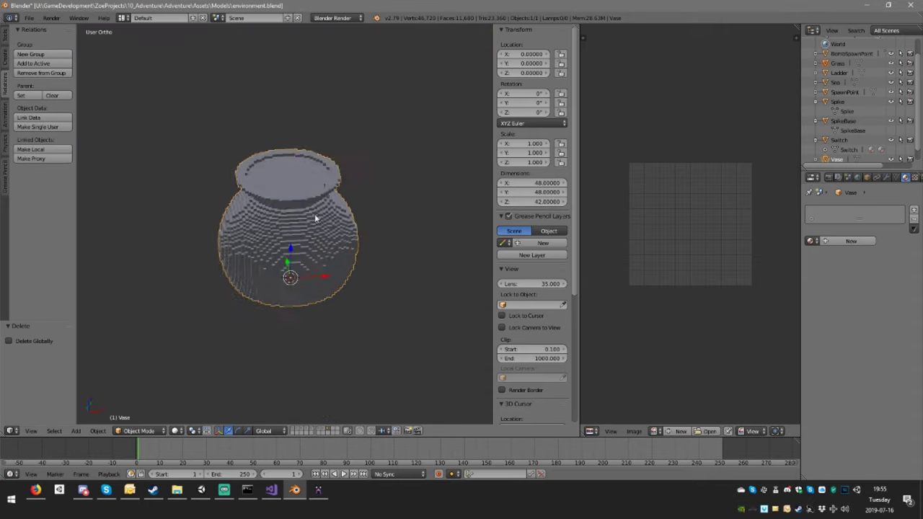
mouse_move(315, 218)
middle_down()
mouse_move(336, 206)
mouse_move(322, 218)
middle_up()
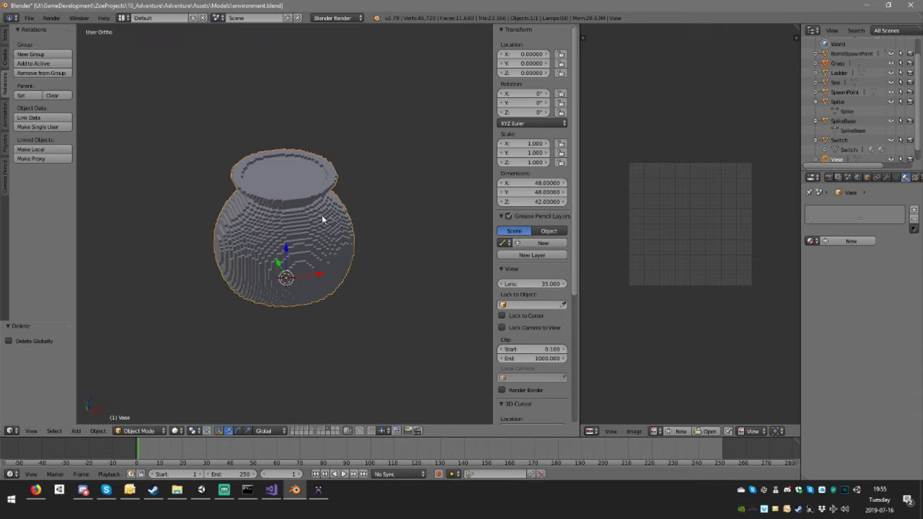
Run Remove Doubles on all vertices of the imported vase and return to Object Mode.
key(Tab)
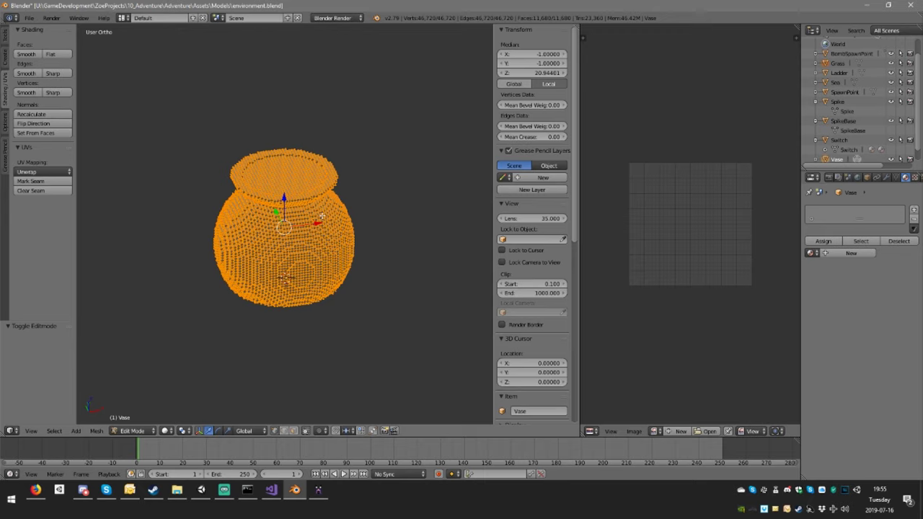
key(space)
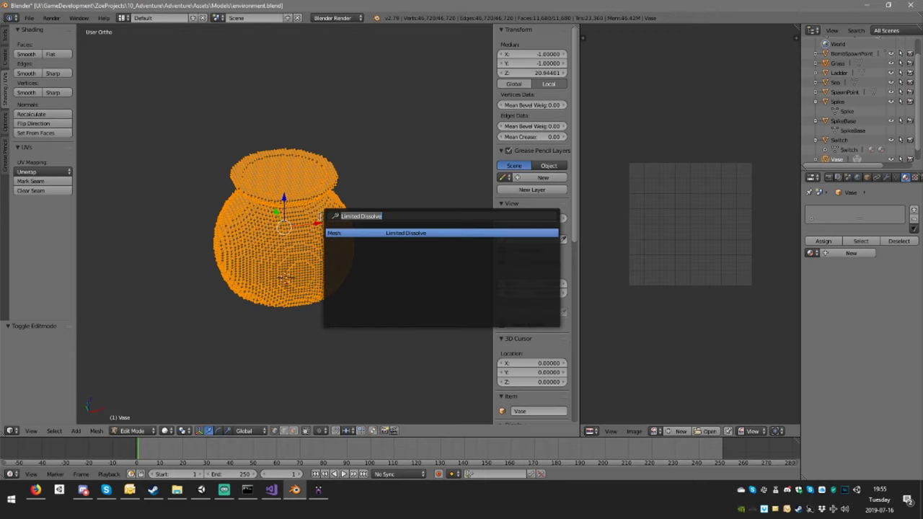
text(rem)
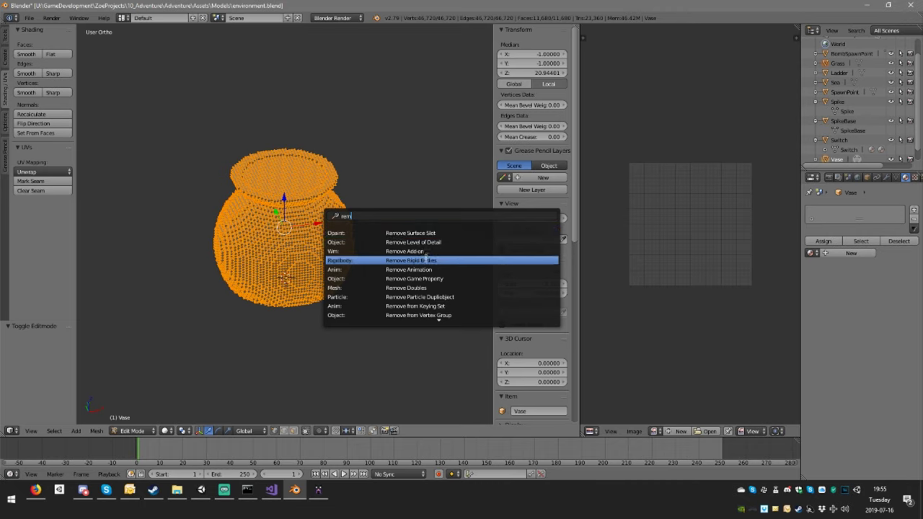
click(419, 288)
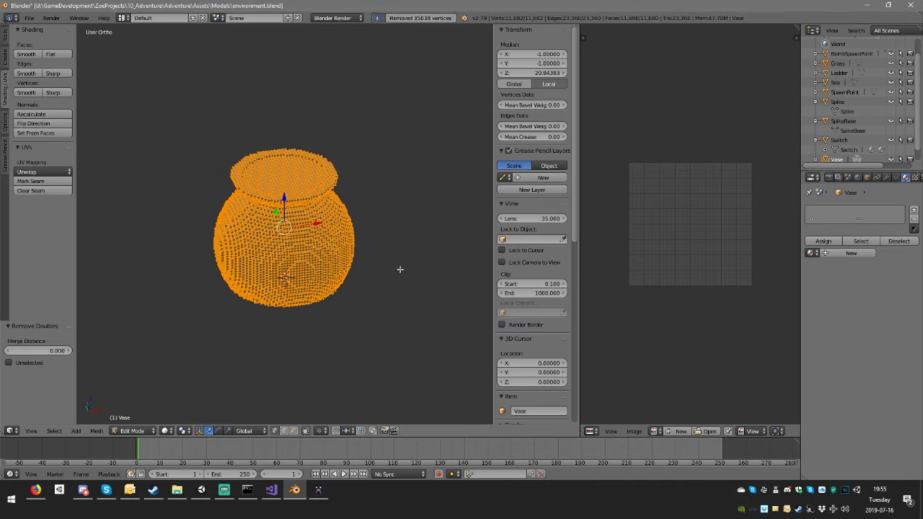
key(Tab)
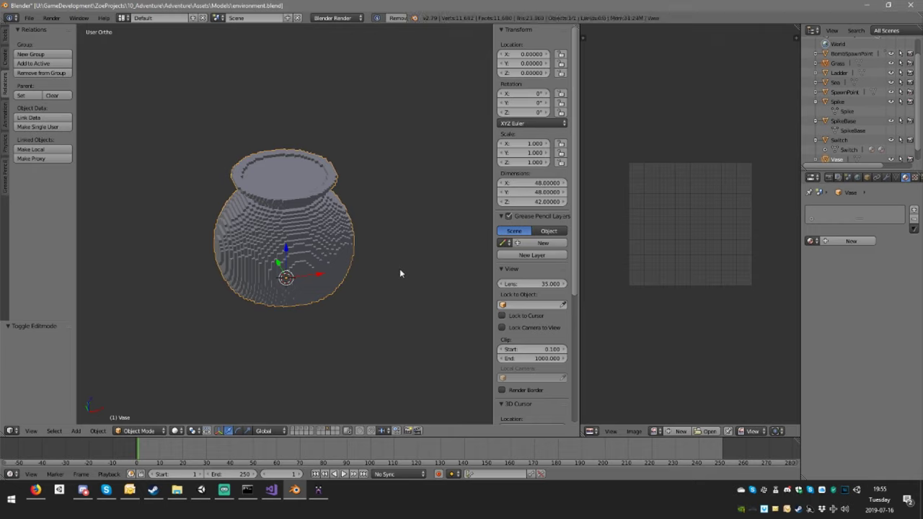
From the top in wireframe, box-select three quarters of the vase and delete those vertices, keeping the negative X, negative Y quarter.
key(KP_7)
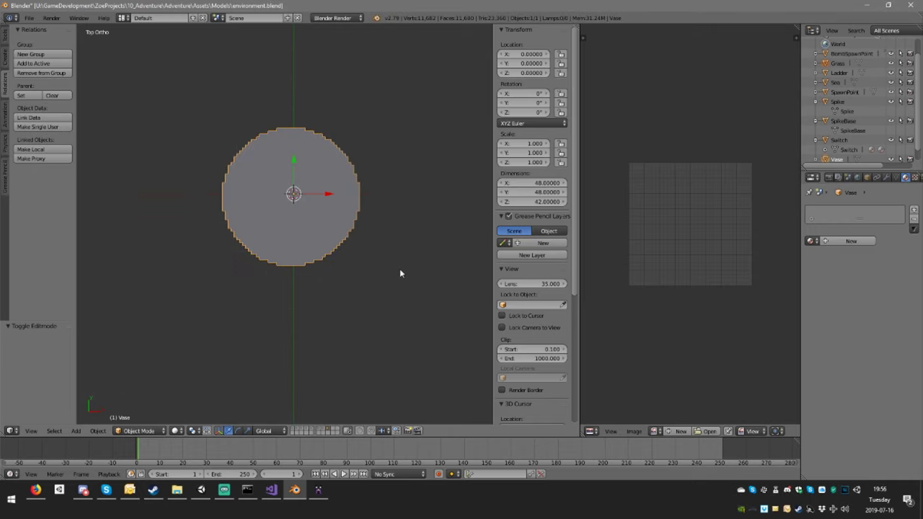
key(Tab)
scroll(319, 202, up, 3)
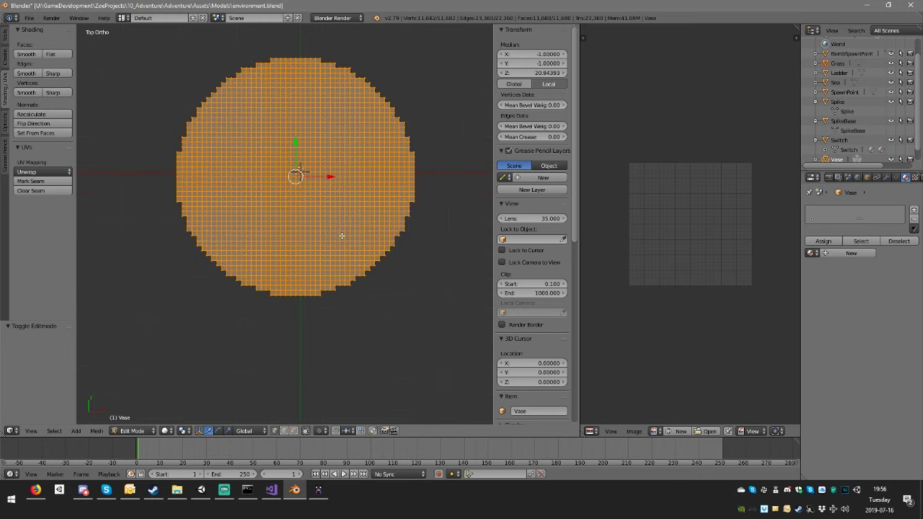
key(a)
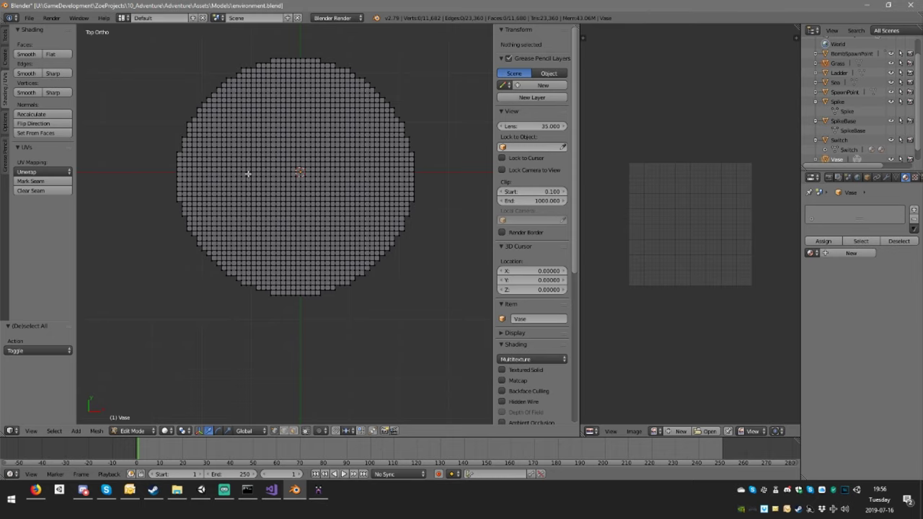
key(z)
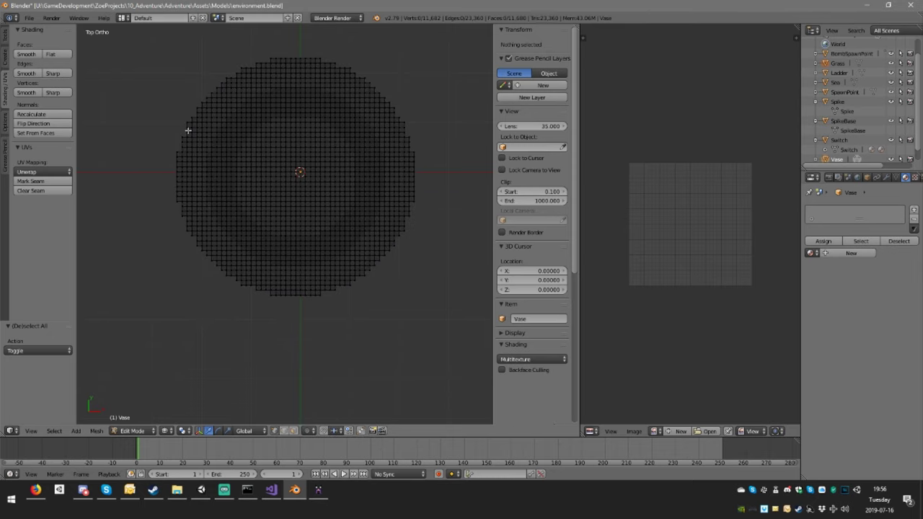
key(b)
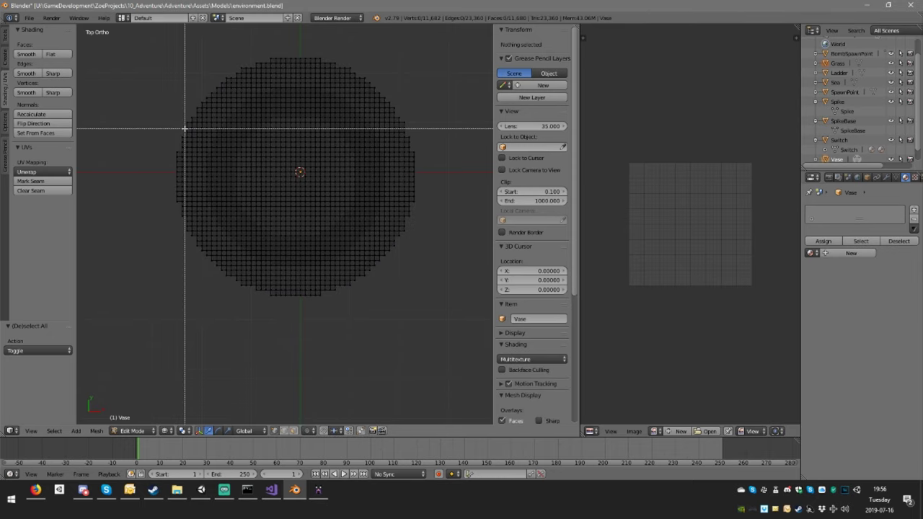
drag(139, 47, 449, 173)
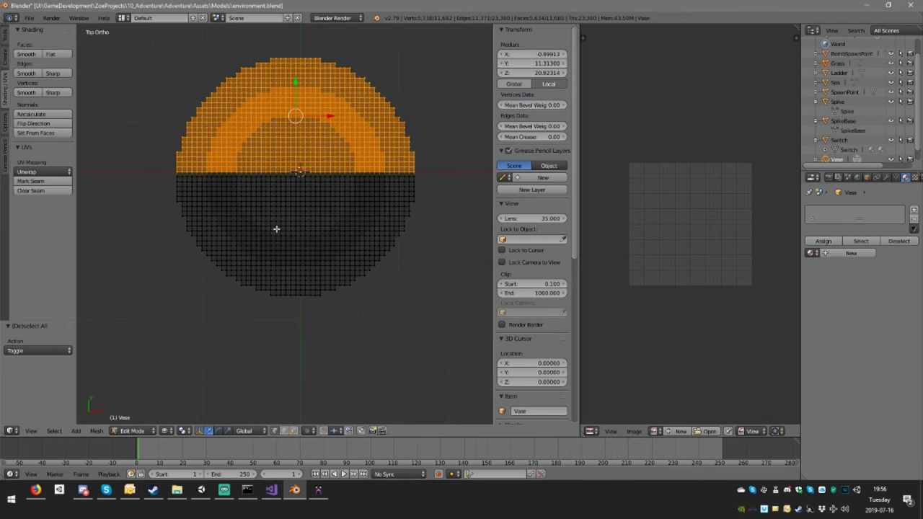
key(b)
drag(299, 308, 436, 48)
key(x)
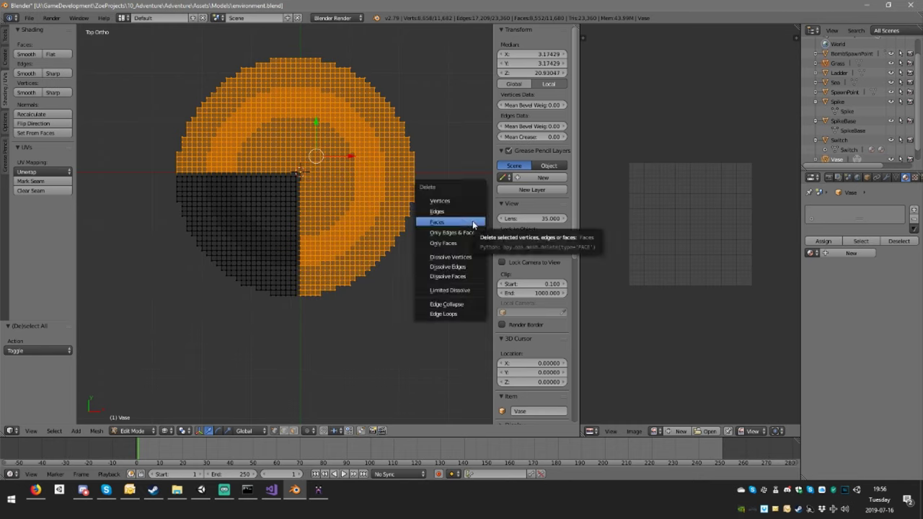
click(473, 223)
Add a Mirror modifier to the quarter vase with the X and Y axes and Clipping enabled.
middle_drag(474, 221, 376, 281)
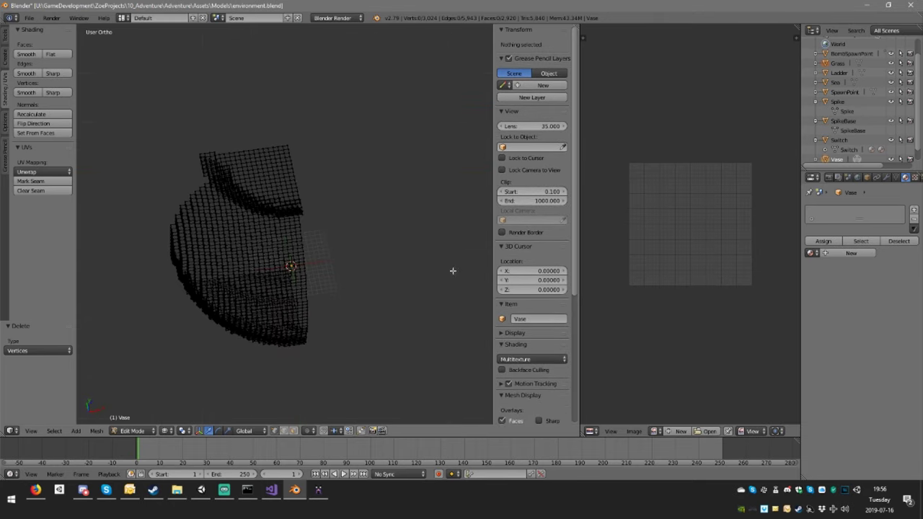
click(886, 177)
click(862, 210)
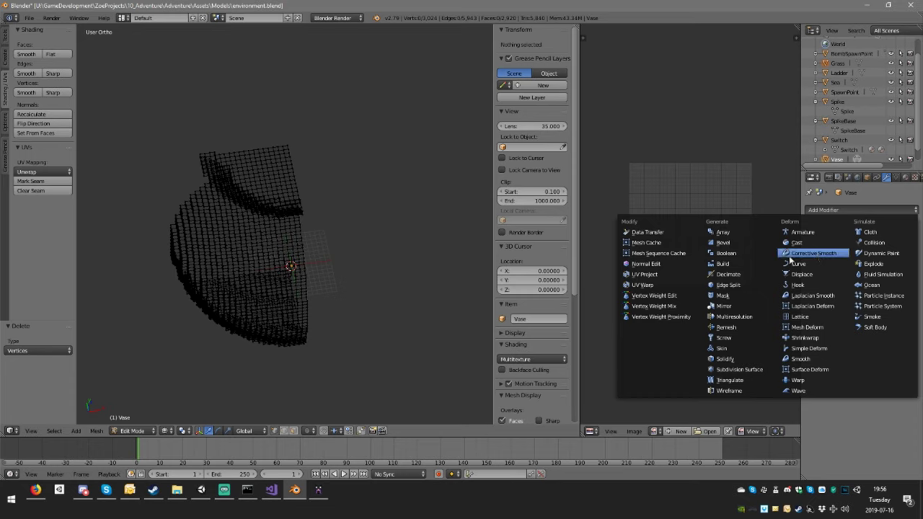
click(732, 306)
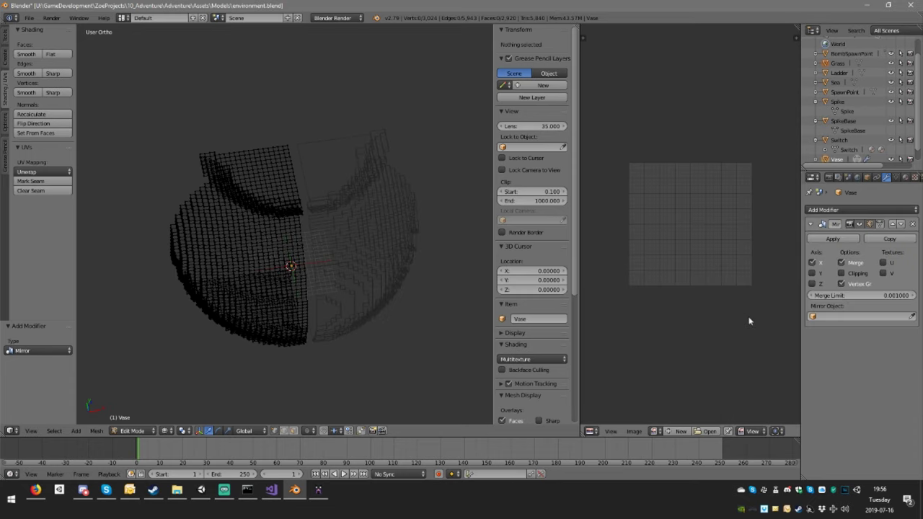
click(812, 274)
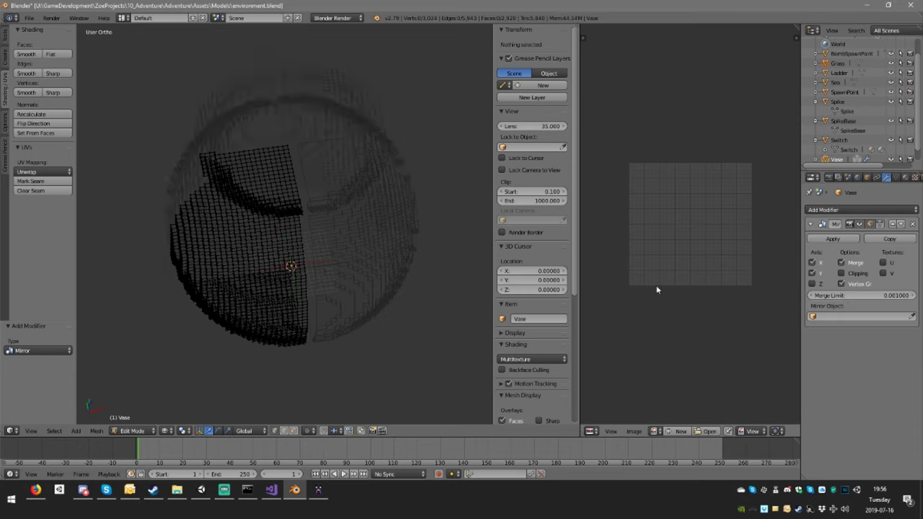
middle_drag(325, 281, 380, 291)
click(841, 274)
Select the entire quarter mesh and move it 1 unit along X to close the gap at the mirror plane.
key(KP_7)
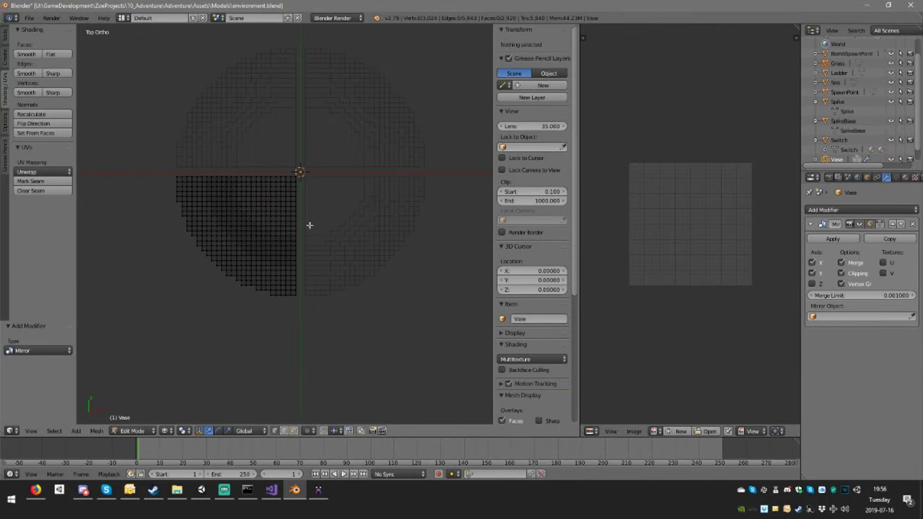
scroll(310, 225, up, 4)
middle_drag(315, 180, 348, 199)
key(KP_7)
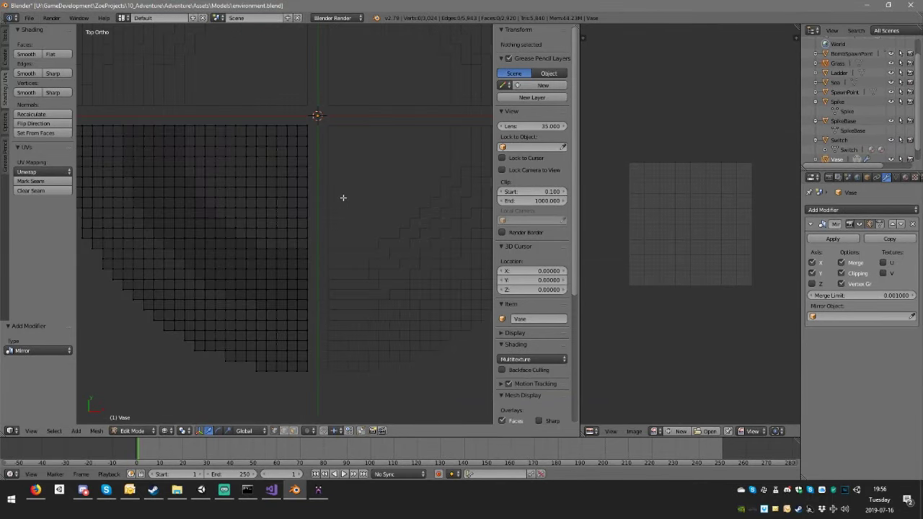
key(a)
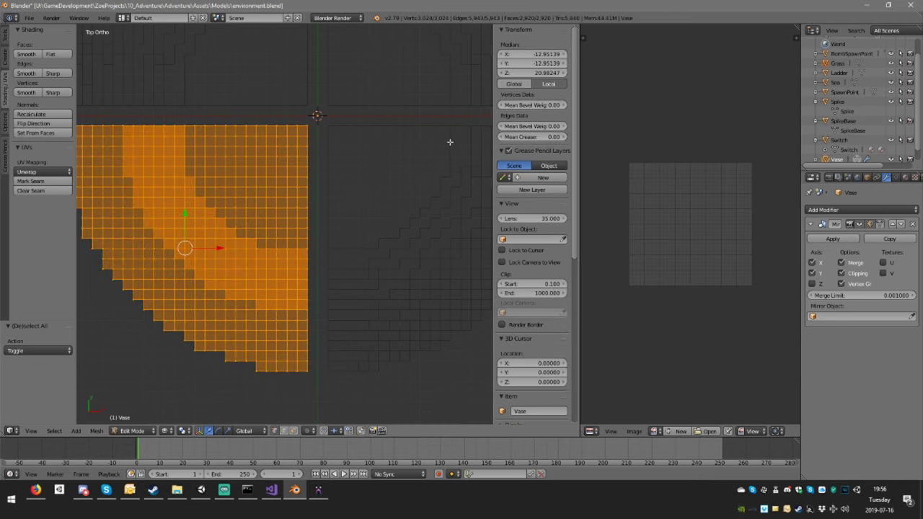
key(g)
key(x)
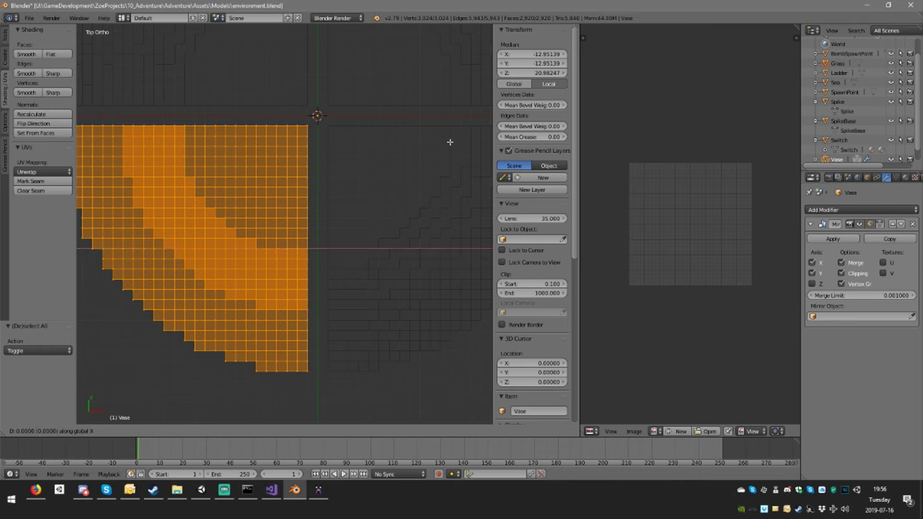
key(1)
key(Return)
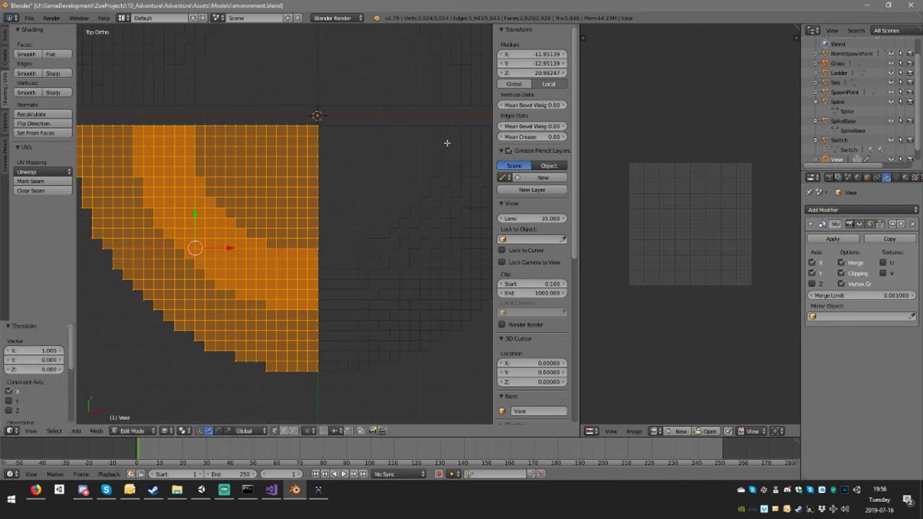
Move the selected quarter mesh 1 unit along Y so its other open side meets the mirror plane.
key(g)
key(y)
key(1)
key(Return)
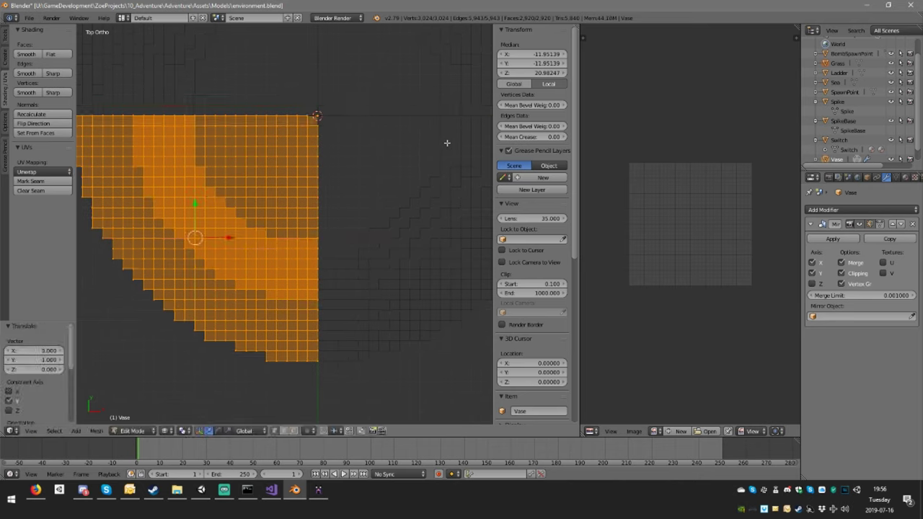
Apply Limited Dissolve to the fully selected quarter mesh of the vase to merge its flat faces.
middle_drag(318, 118, 304, 150)
key(Tab)
scroll(282, 186, down, 5)
key(Tab)
key(space)
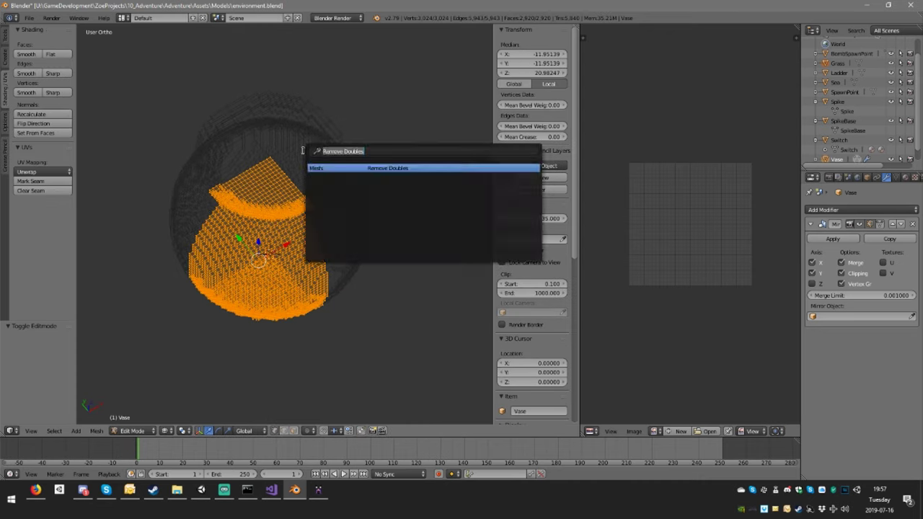
text(l)
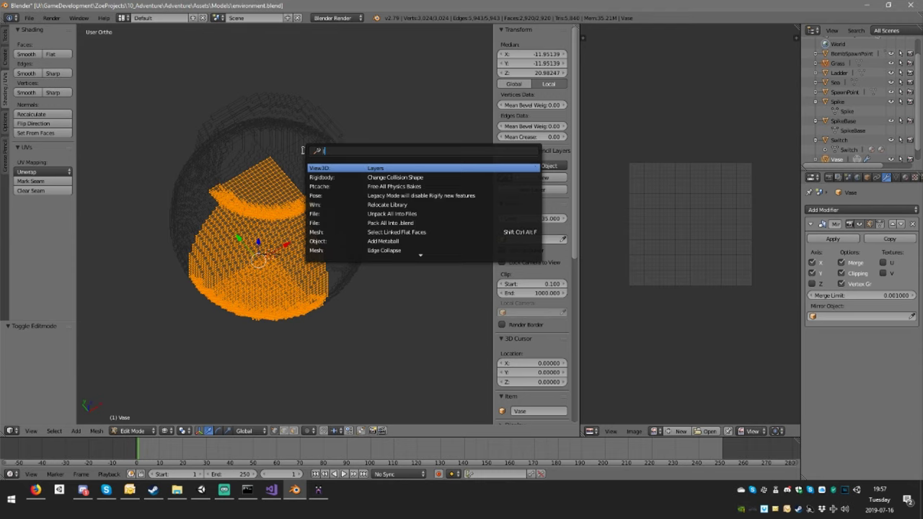
text(i)
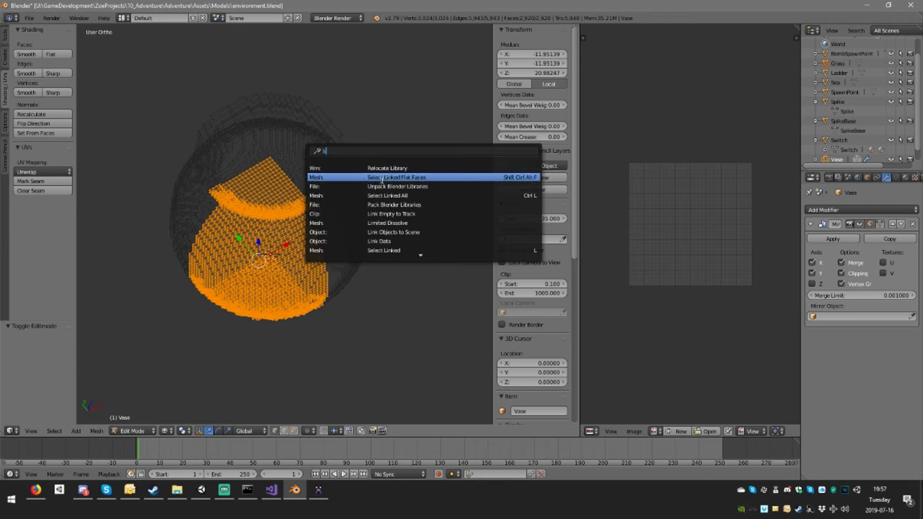
text(mi)
click(380, 171)
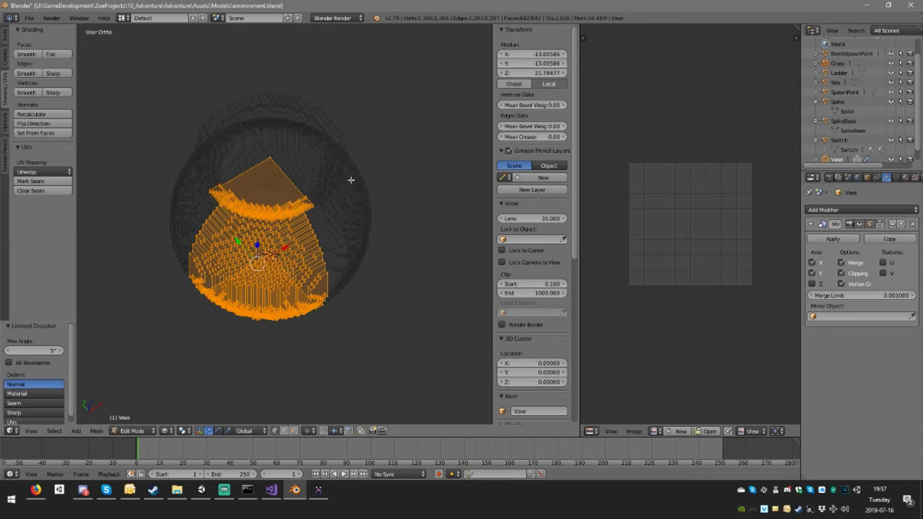
Examine the dissolved, mirrored vase in solid shading from the side and from below.
middle_drag(351, 179, 329, 161)
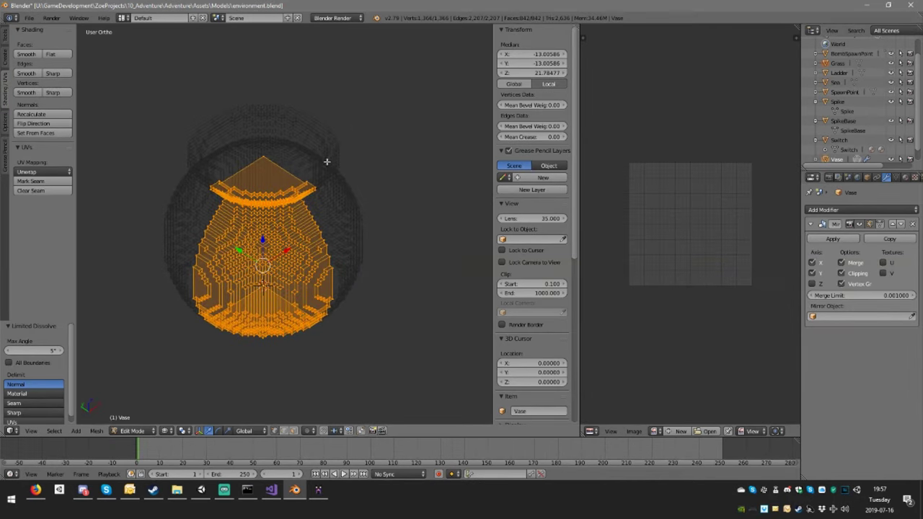
key(Tab)
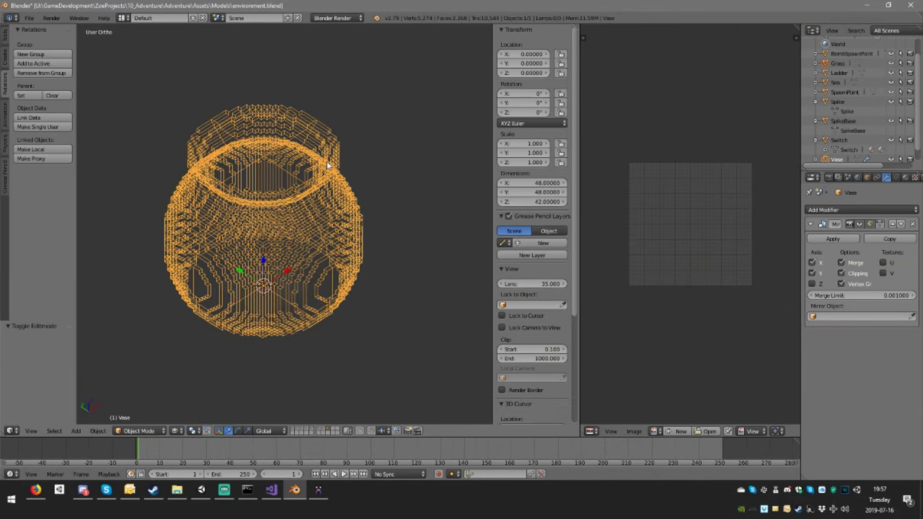
key(z)
mouse_move(326, 163)
middle_down()
mouse_move(336, 144)
mouse_move(366, 138)
middle_up()
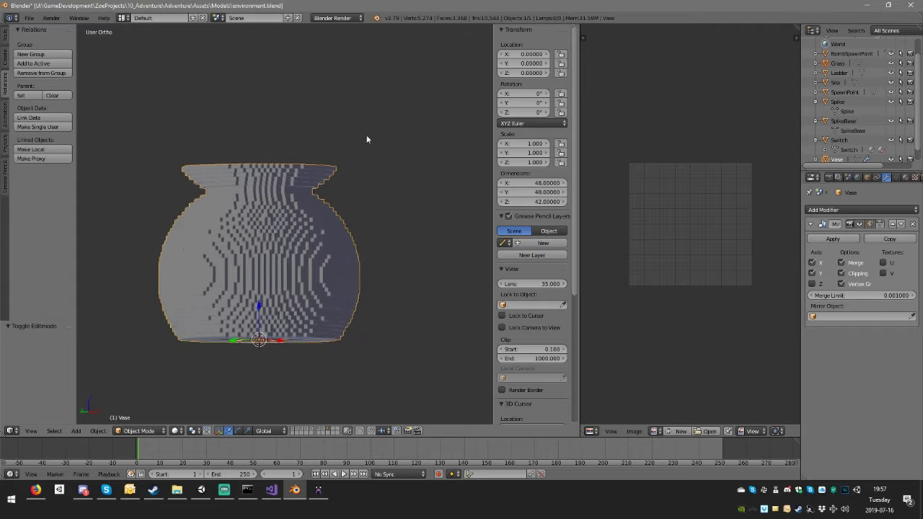
scroll(336, 171, up, 4)
middle_drag(336, 171, 301, 128)
scroll(385, 257, down, 3)
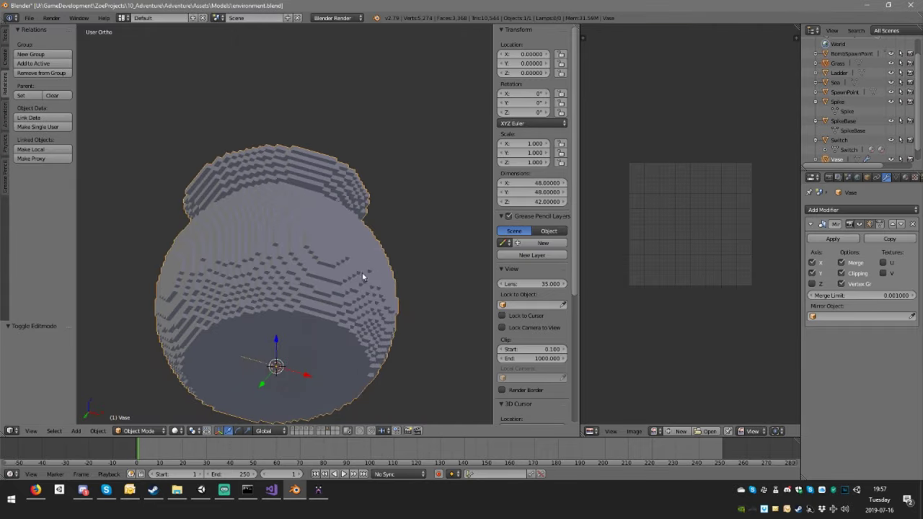
middle_drag(363, 276, 359, 247)
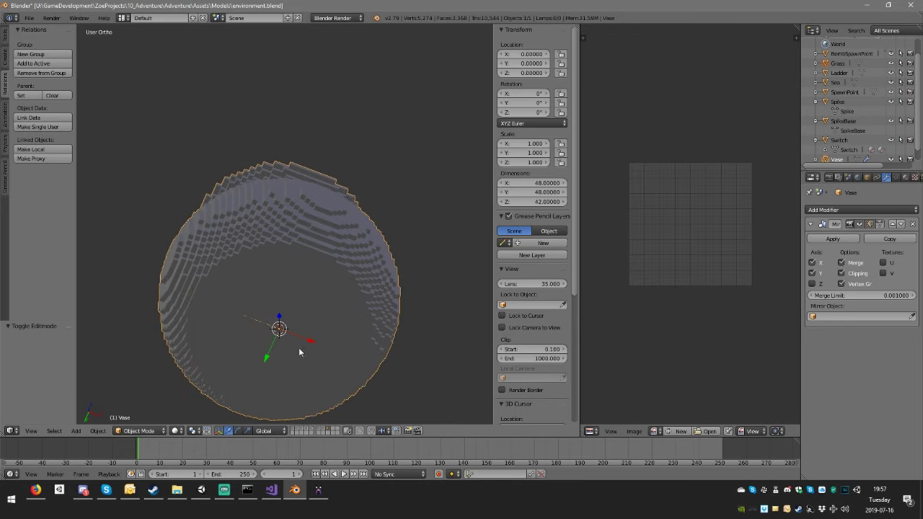
In face select mode, select the flat bottom face and the flat face across the vase's mouth, and delete both faces.
key(Tab)
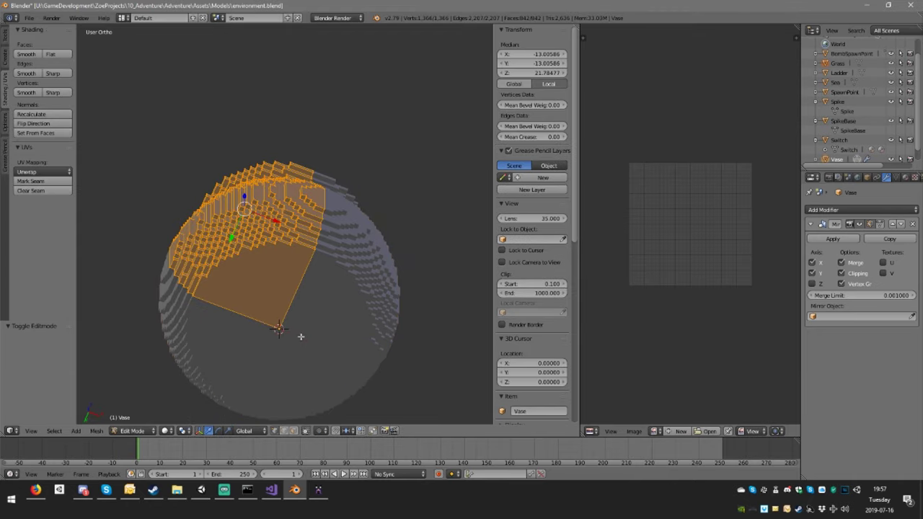
click(294, 431)
middle_drag(279, 338, 267, 298)
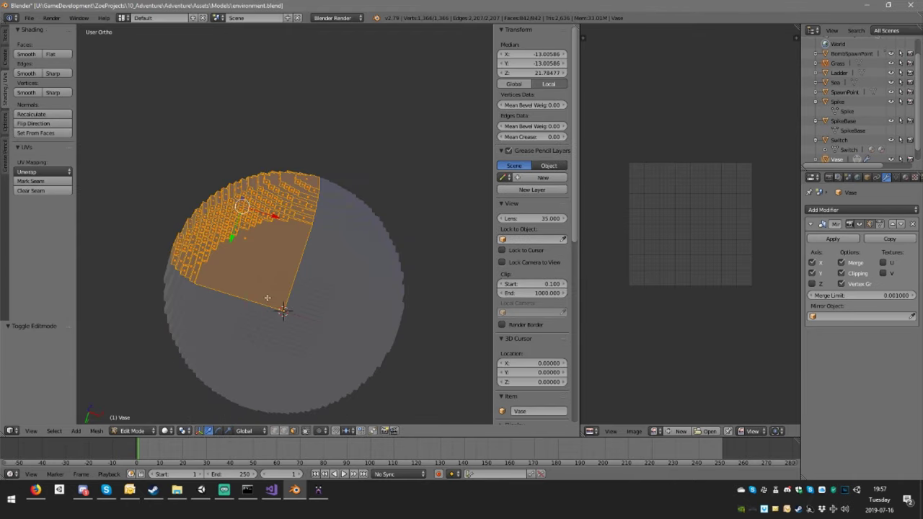
right_click(261, 263)
middle_drag(262, 262, 292, 352)
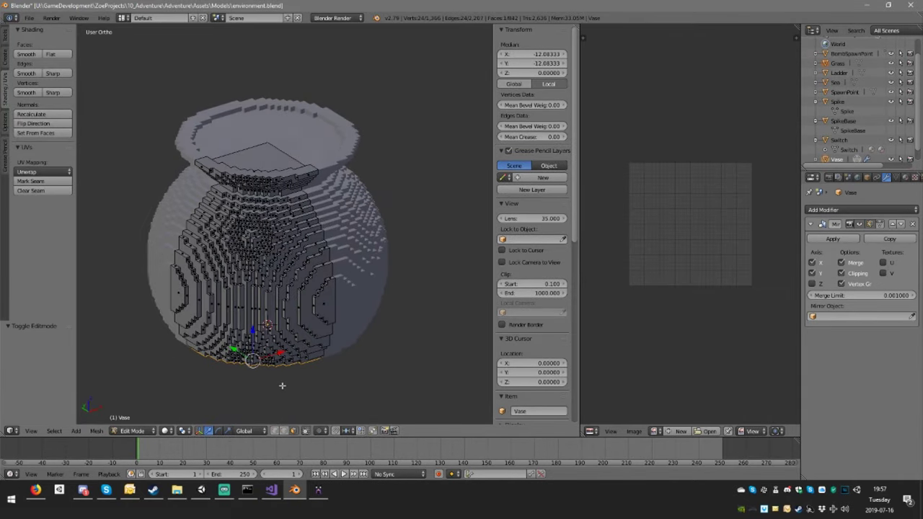
middle_drag(282, 386, 264, 31)
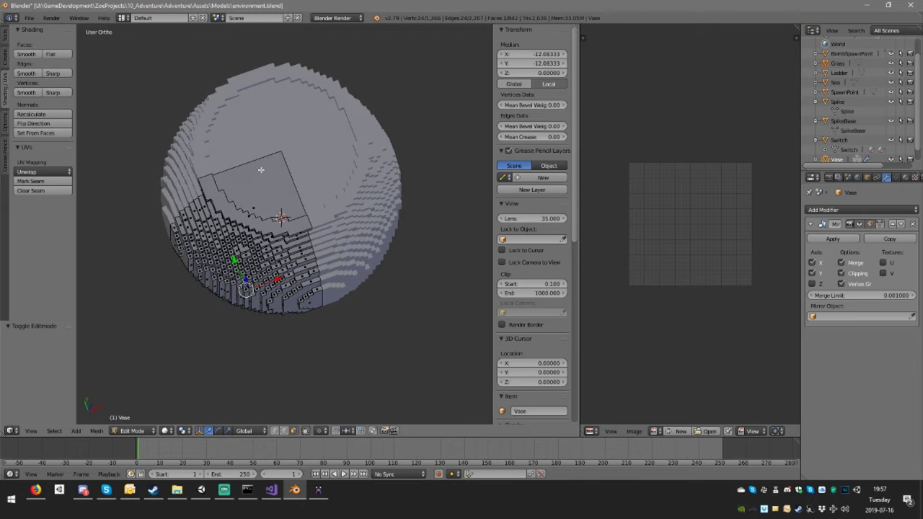
key(f)
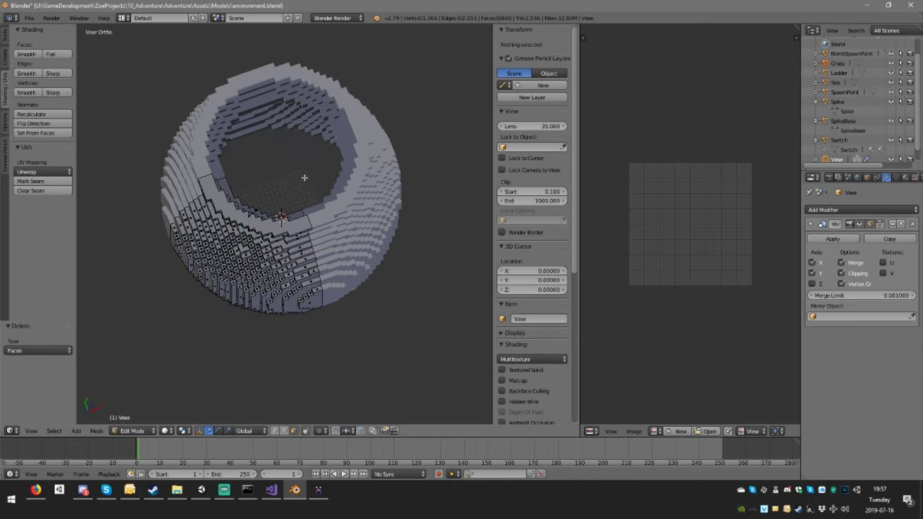
Select the edge loop inside the vase's mouth, extrude it in place, and merge the extruded vertices at center.
middle_drag(305, 175, 280, 157)
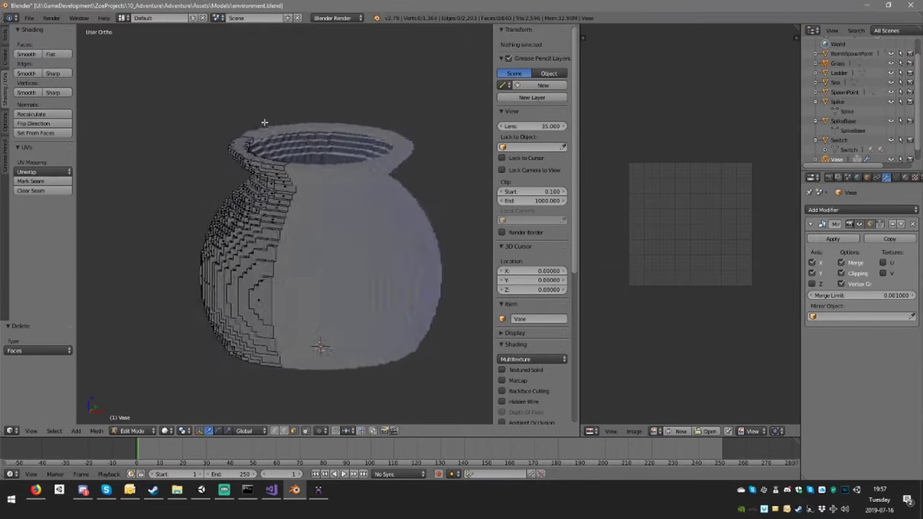
scroll(352, 123, up, 5)
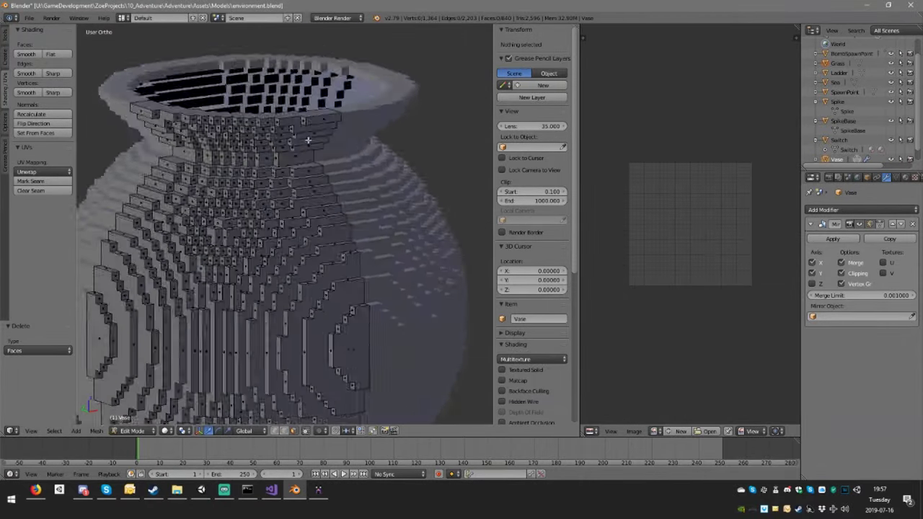
middle_drag(351, 123, 219, 376)
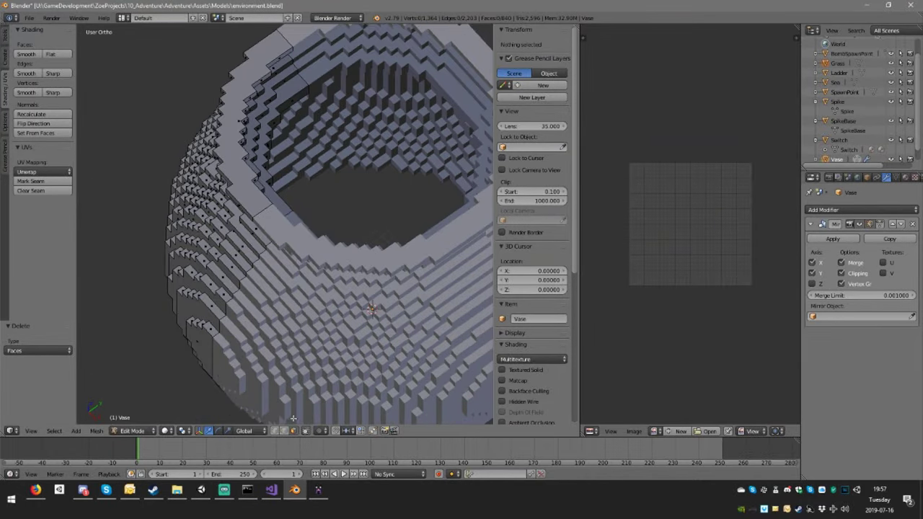
middle_drag(274, 434, 307, 205)
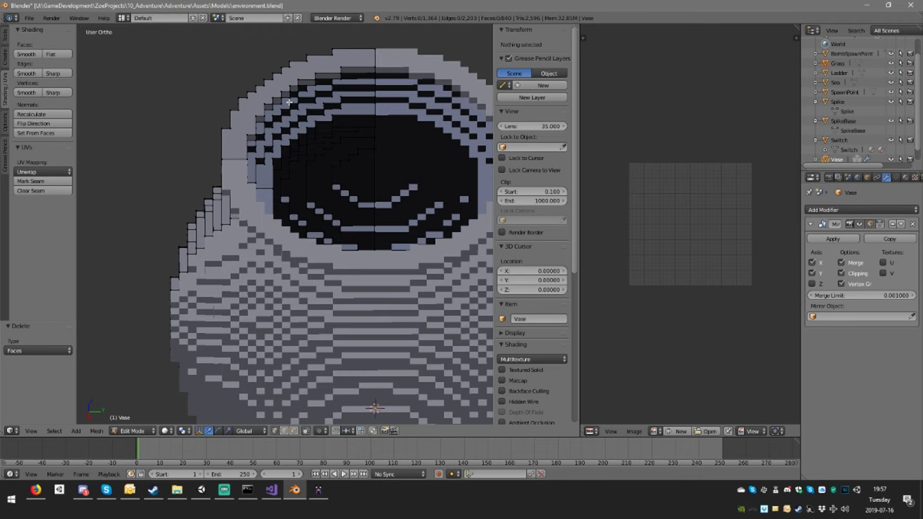
middle_drag(288, 101, 329, 117)
alt+right_click(253, 130)
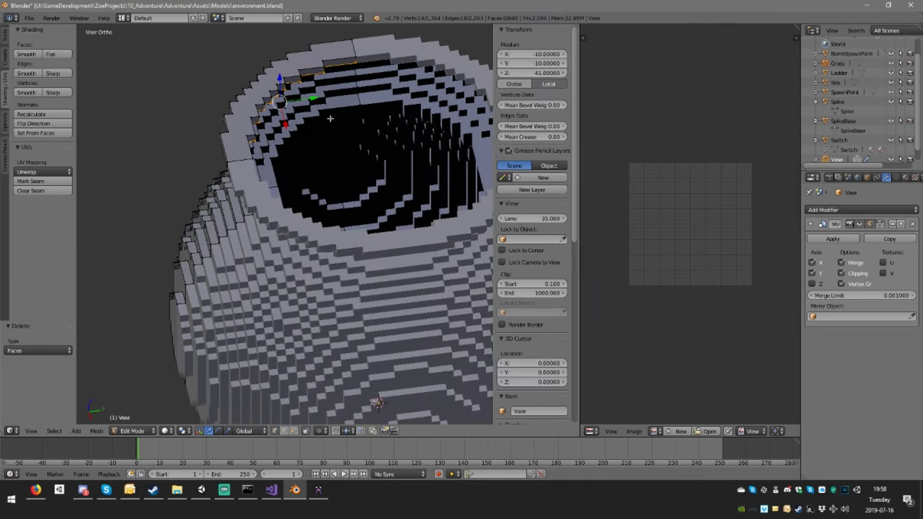
key(e)
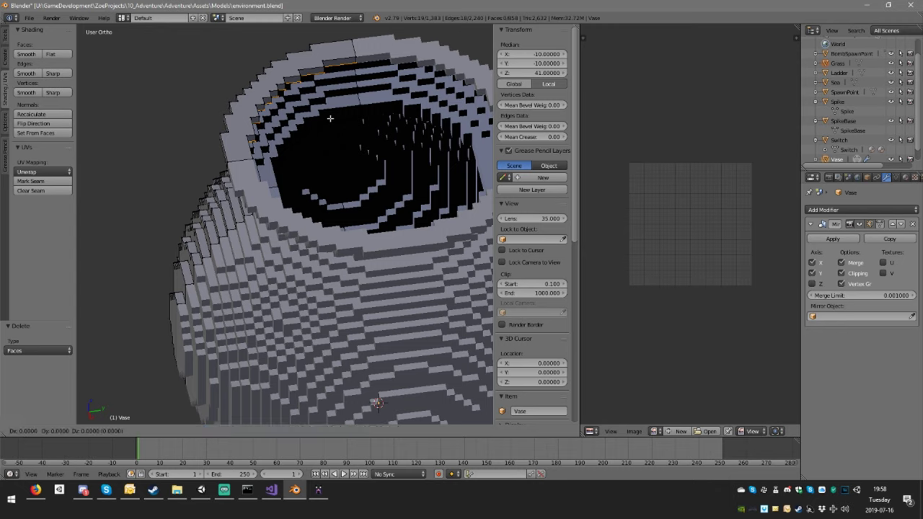
right_click(330, 119)
key(w)
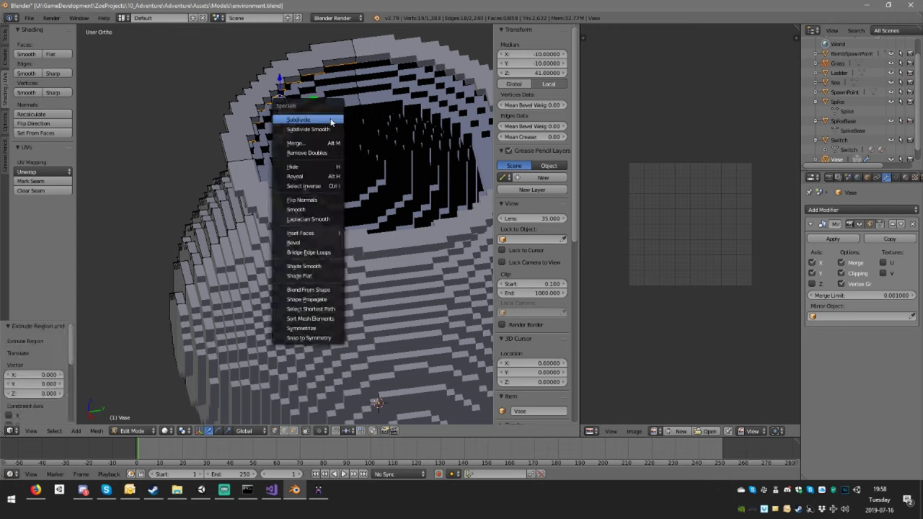
click(307, 115)
From the top view, move the merged vertex to the mirror center at X 0, Y 0 to close the mouth.
key(KP_7)
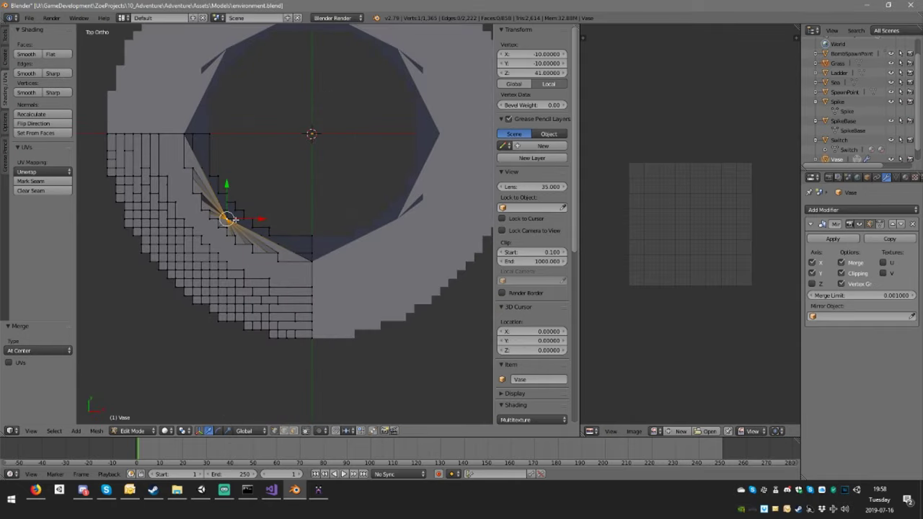
key(g)
click(362, 84)
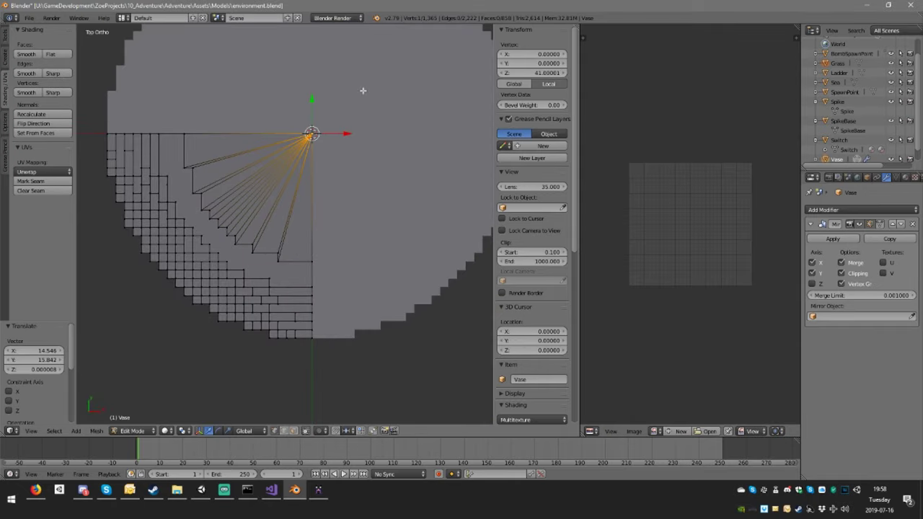
middle_drag(334, 210, 338, 139)
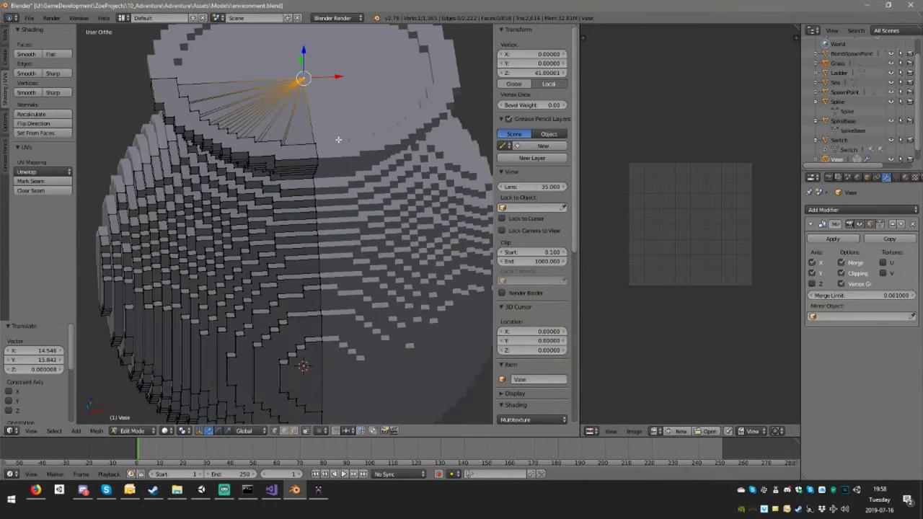
Select the two stepped faces spanning the upper two rows of the outer lip, one near each mirror plane, and delete them.
right_click(287, 152)
middle_drag(286, 152, 316, 210)
scroll(250, 192, up, 4)
scroll(254, 188, down, 4)
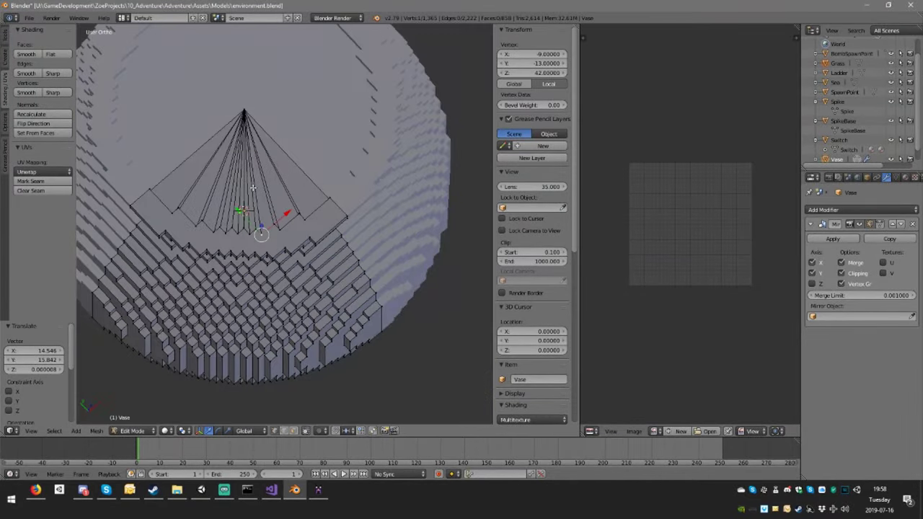
middle_drag(253, 187, 262, 296)
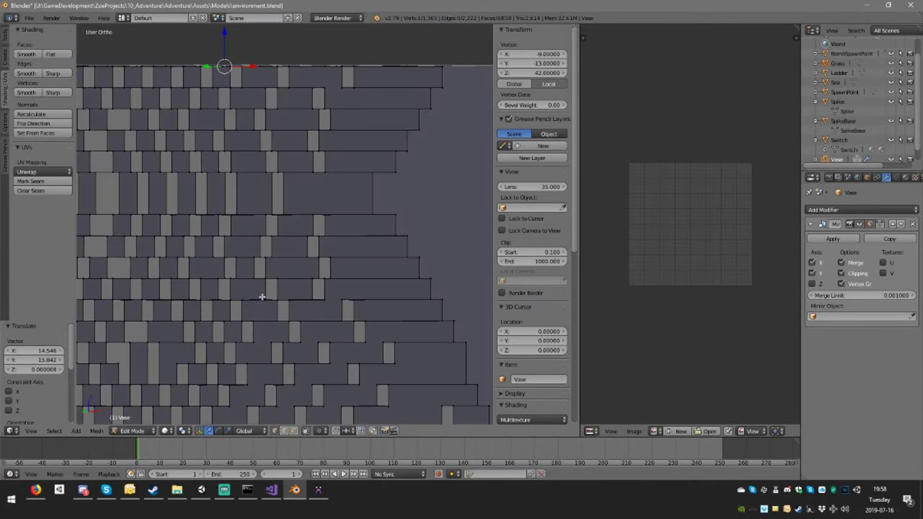
click(294, 431)
right_click(336, 96)
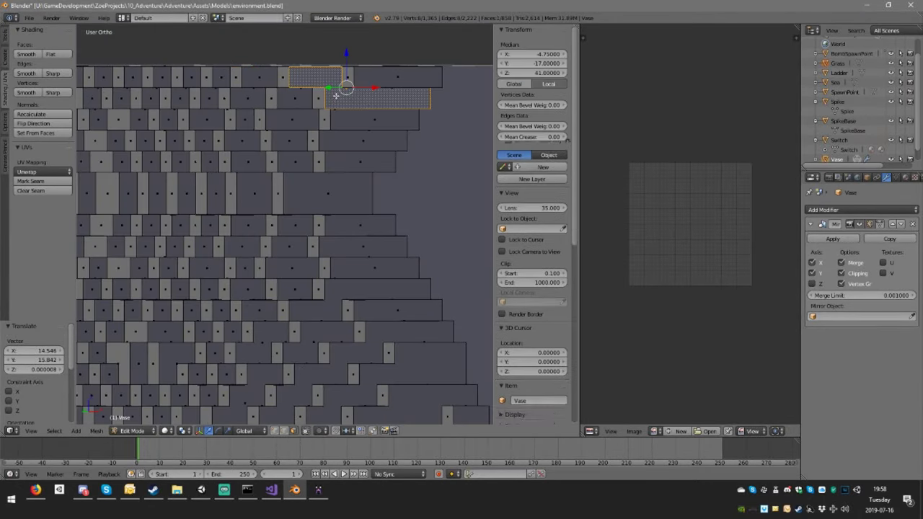
middle_drag(336, 95, 207, 98)
shift+right_click(165, 80)
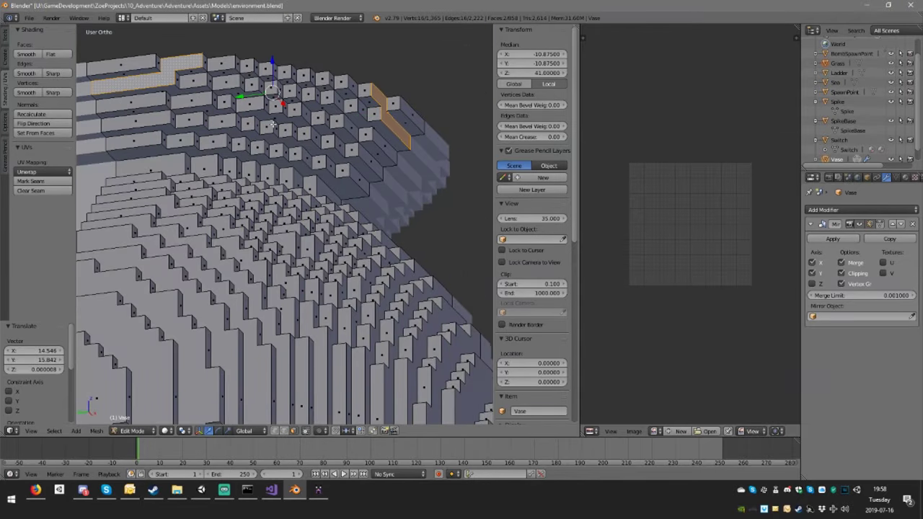
key(x)
click(253, 126)
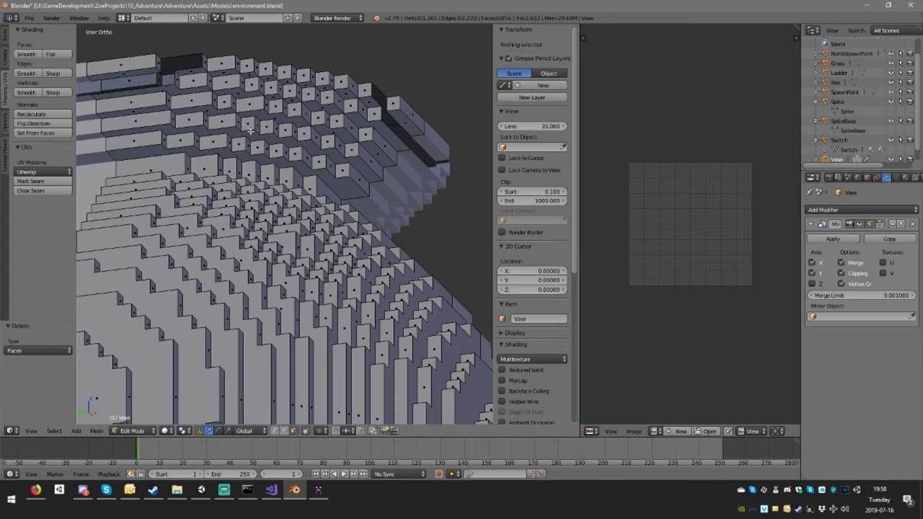
Fill the side and front of the upper block opening in the outer lip with new faces from its border edges.
click(275, 431)
right_click(163, 68)
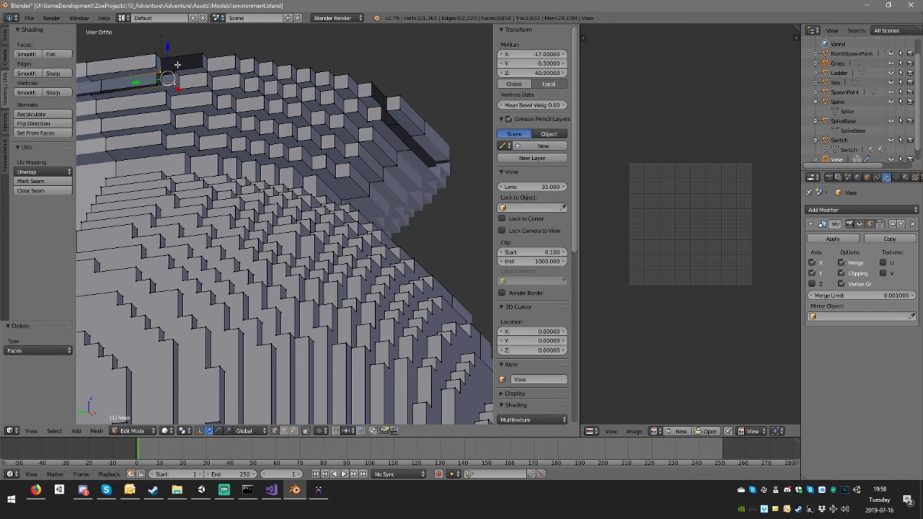
shift+right_click(178, 65)
middle_drag(190, 72, 186, 85)
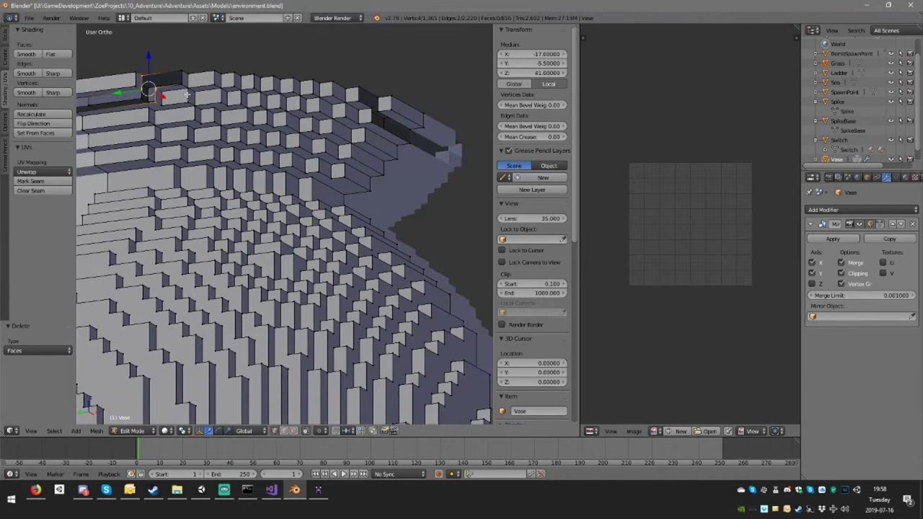
key(f)
right_click(164, 76)
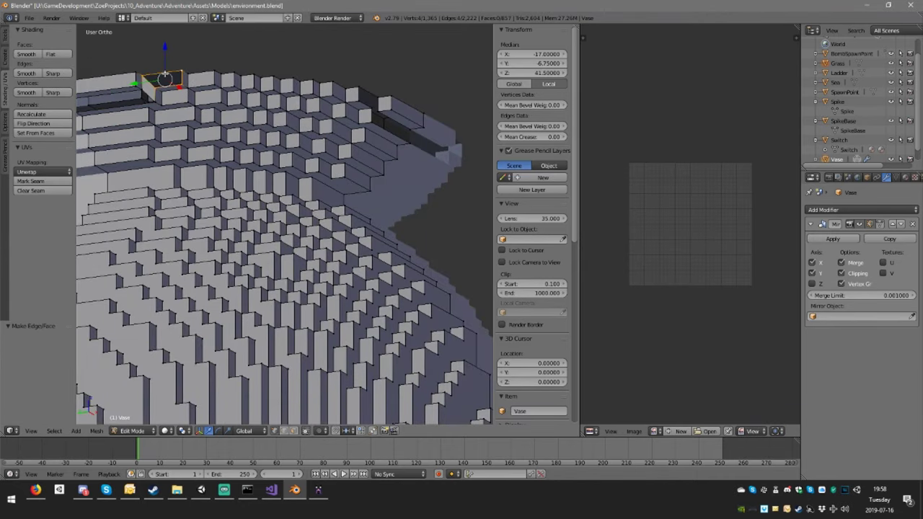
Try to fill the lower opening in the outer lip with a face from two of its border edges, and undo it.
right_click(117, 92)
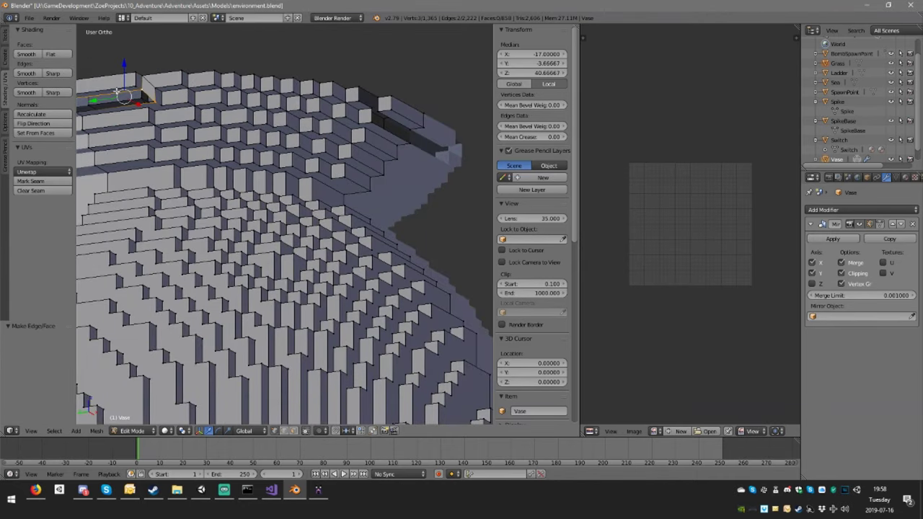
key(f)
middle_drag(136, 95, 155, 102)
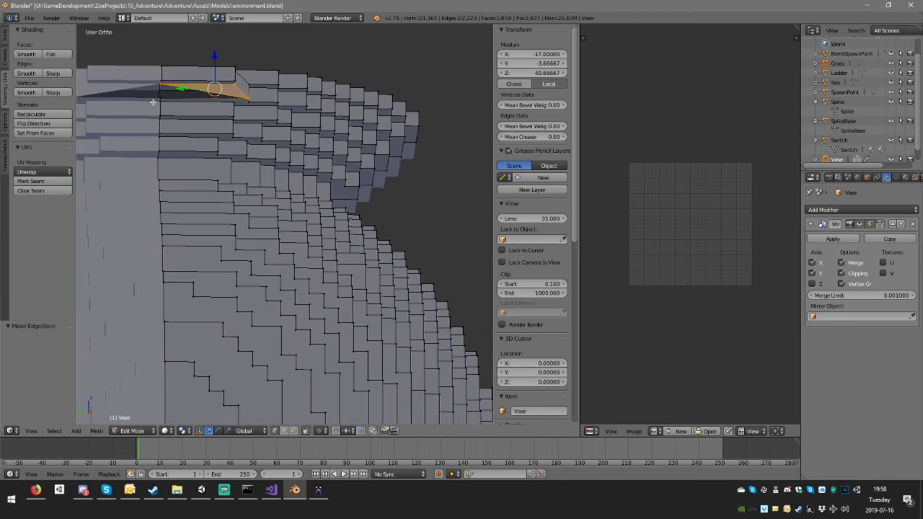
key(ctrl+z)
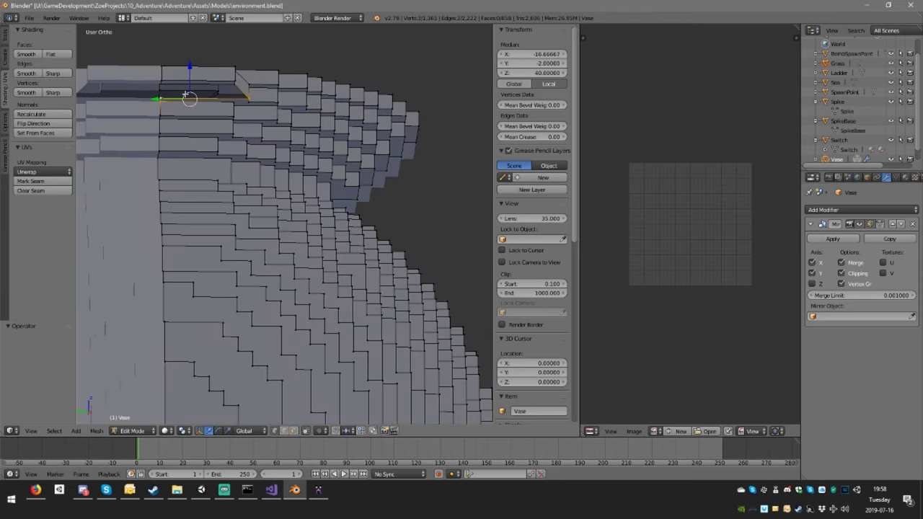
Fill the lower front opening in the outer lip beside the first mirror plane with a face from its four corner vertices.
right_click(181, 95)
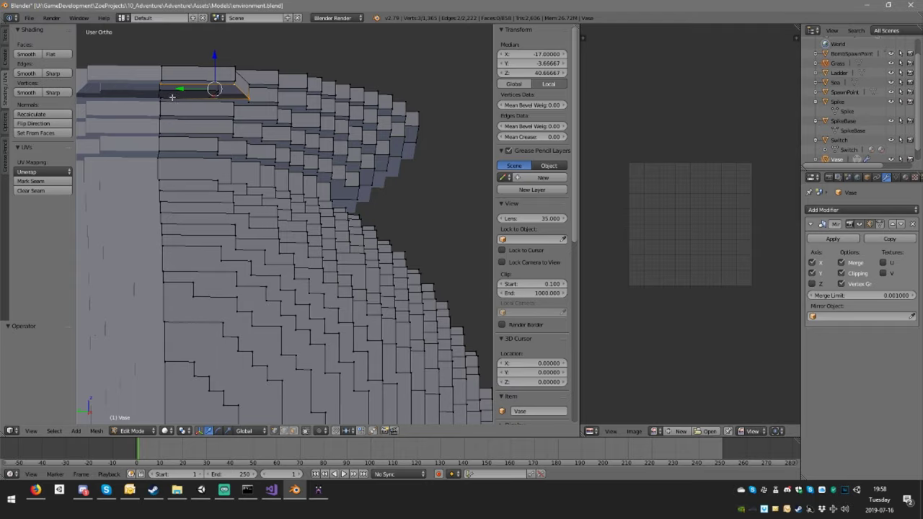
shift+right_click(164, 97)
middle_drag(229, 102, 302, 105)
key(f)
At the other mirror plane, fill the side and adjoining front of the upper block opening in the outer lip with two new faces.
right_click(302, 104)
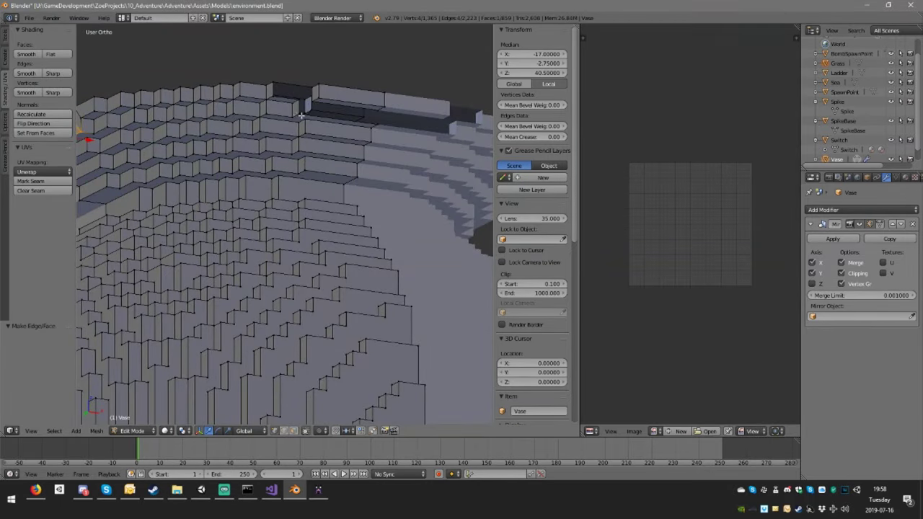
shift+right_click(315, 93)
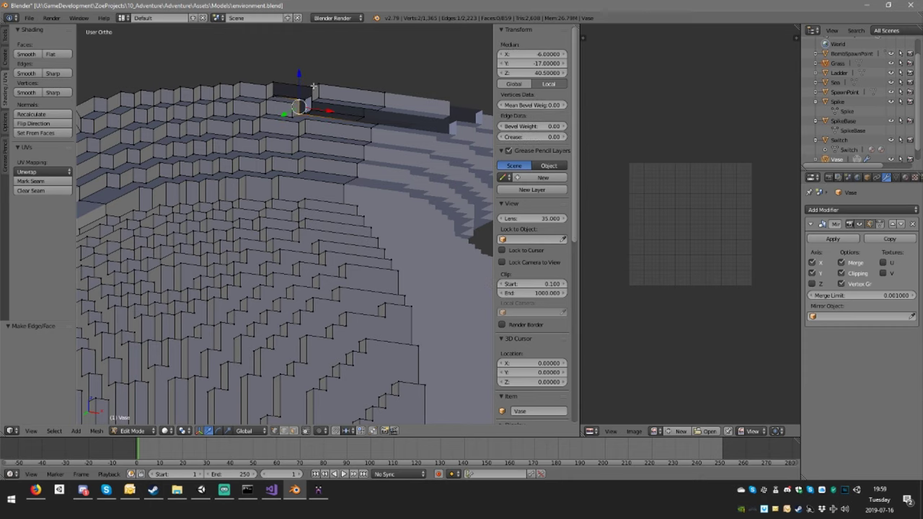
shift+right_click(314, 101)
key(f)
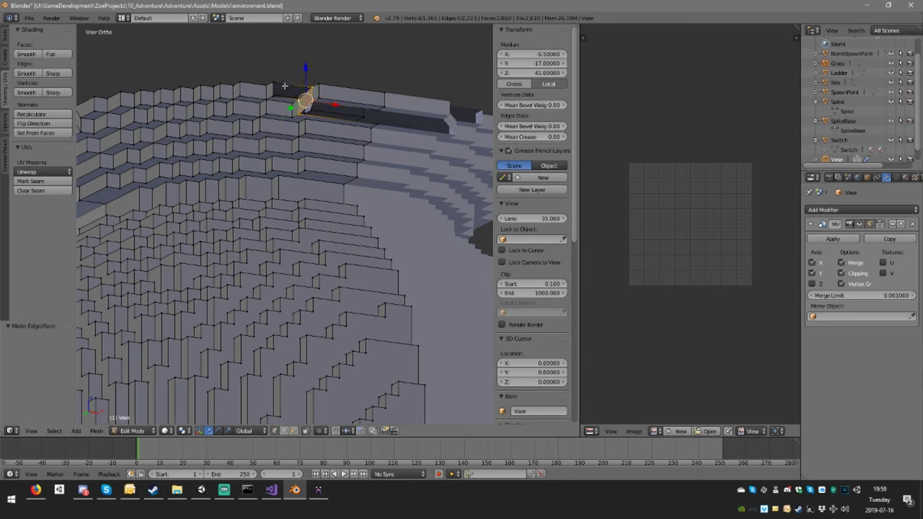
alt+right_click(284, 85)
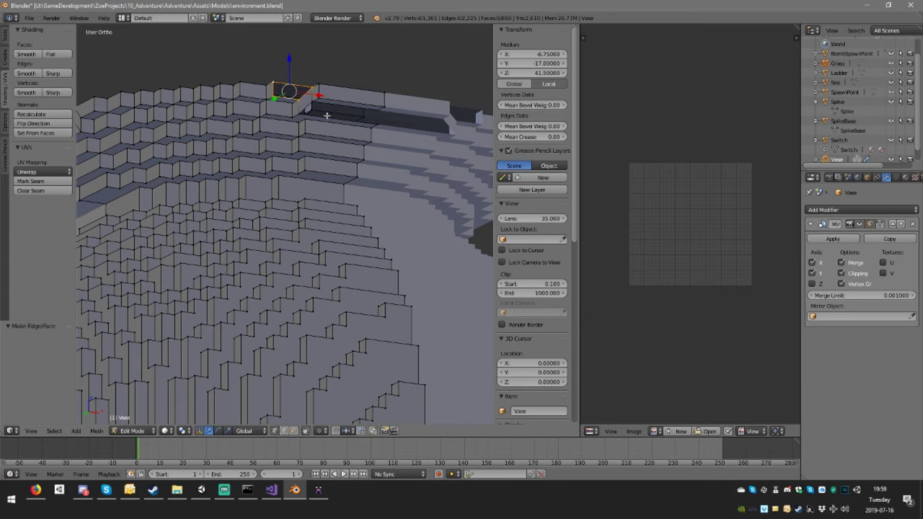
key(f)
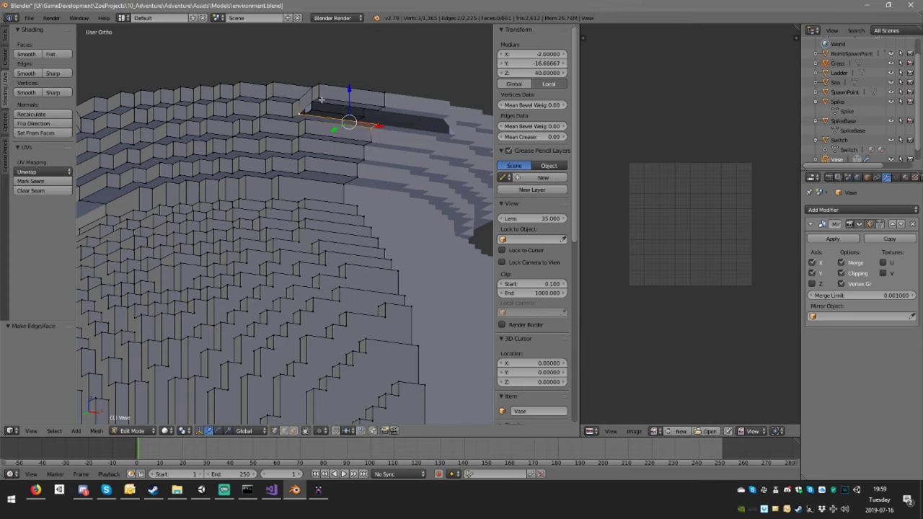
Close the remaining lower front opening in the lip at this mirror plane with a face from its four corner vertices.
shift+right_click(314, 101)
shift+right_click(383, 111)
middle_drag(393, 118, 352, 118)
shift+right_click(354, 126)
key(f)
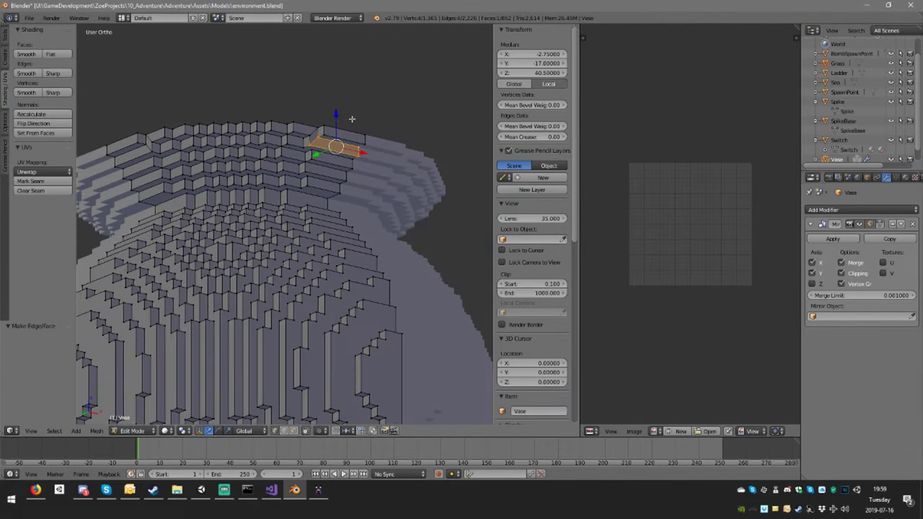
Select all the horizontal stepped ledge faces on the underside of the outer lip, row by row, and delete those faces.
middle_drag(296, 209, 297, 162)
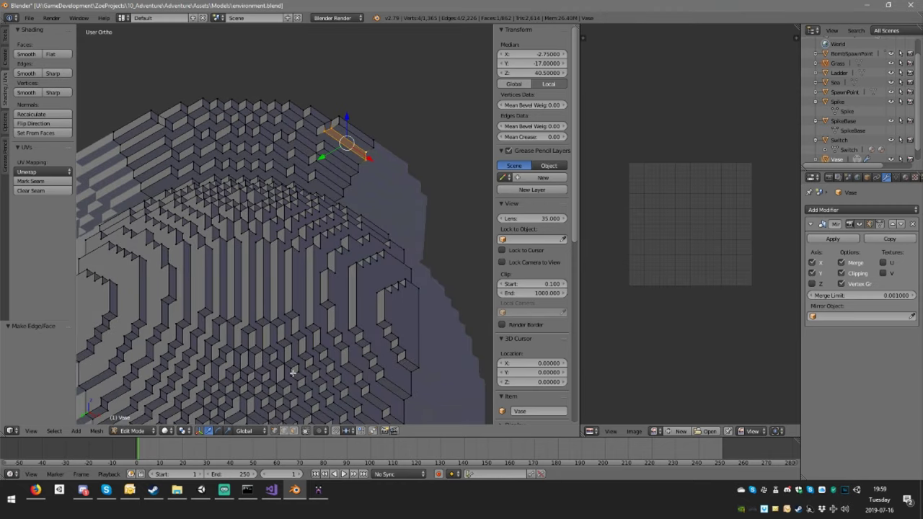
click(294, 430)
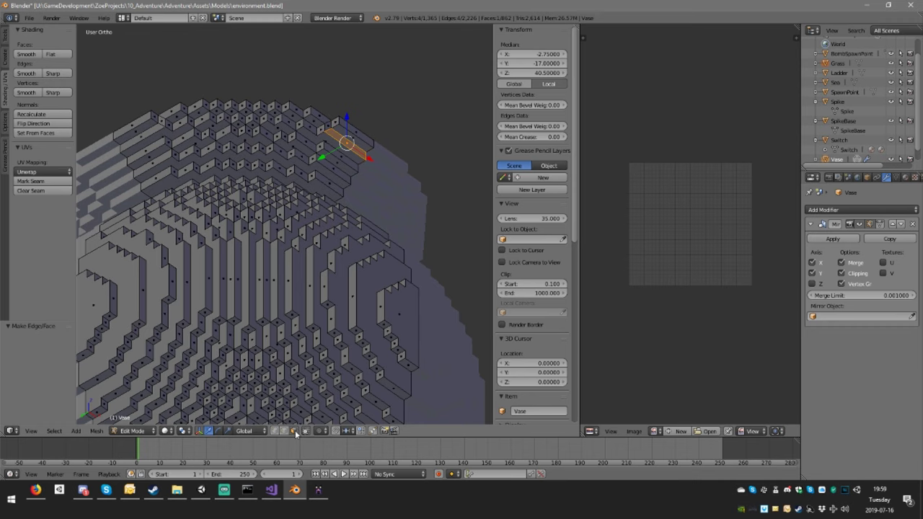
right_click(165, 136)
ctrl+right_click(230, 131)
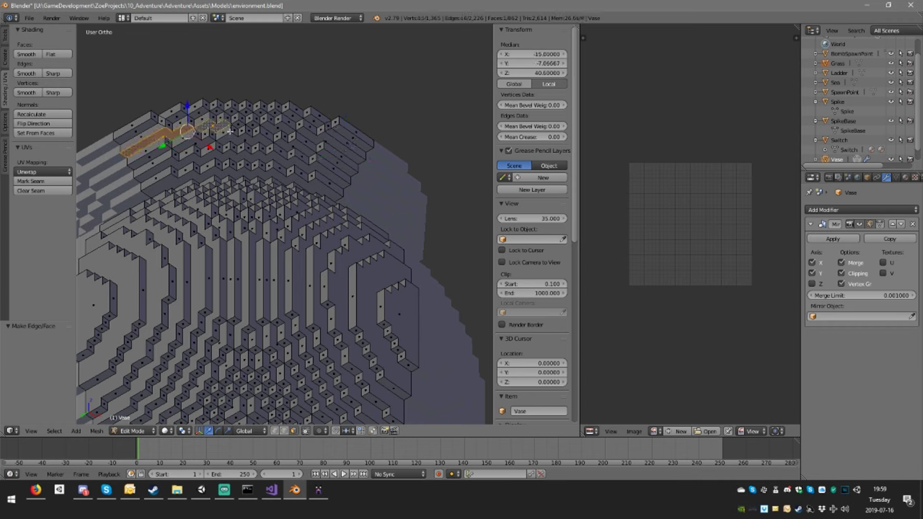
shift+right_click(242, 126)
shift+right_click(252, 125)
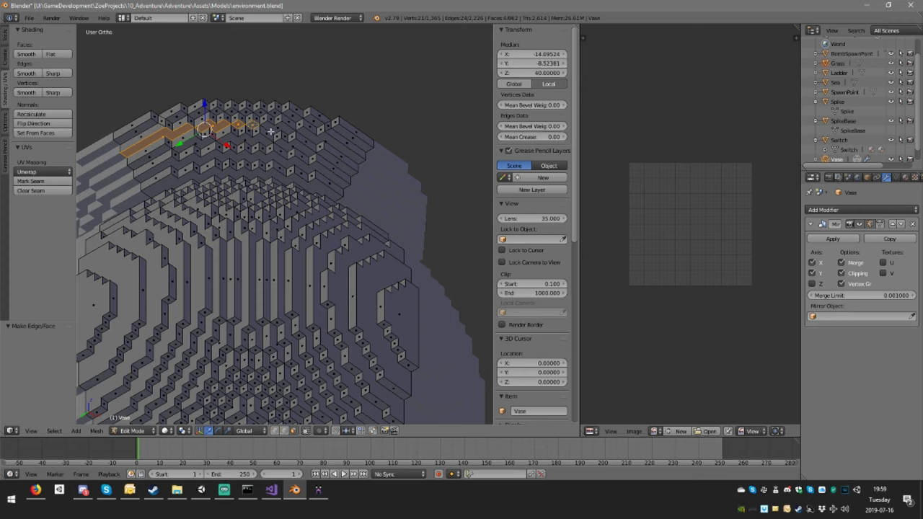
shift+right_click(274, 128)
ctrl+right_click(312, 137)
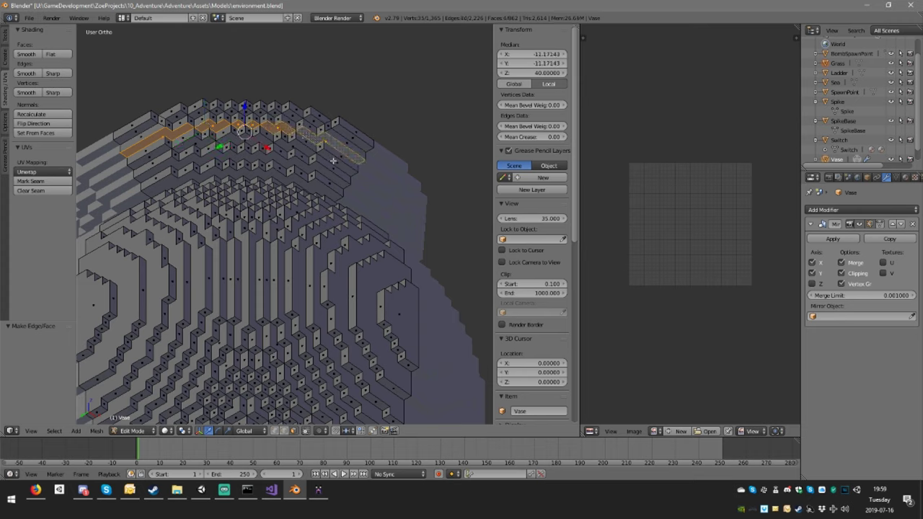
ctrl+right_click(333, 160)
ctrl+right_click(281, 151)
ctrl+right_click(224, 149)
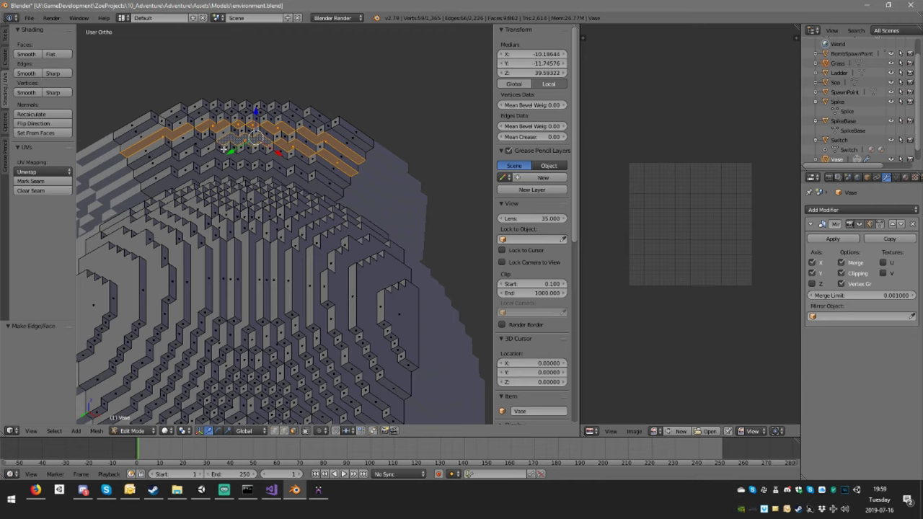
ctrl+right_click(176, 149)
shift+right_click(160, 156)
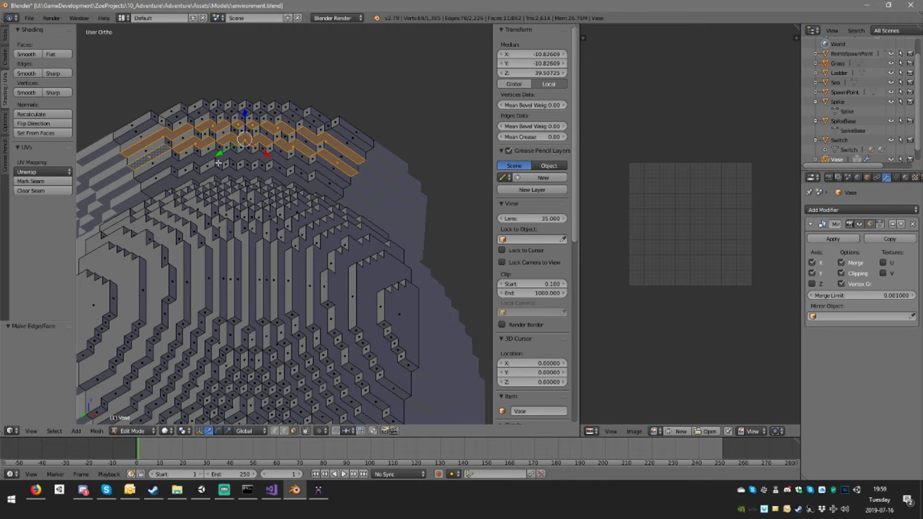
middle_drag(219, 163, 206, 183)
shift+right_click(165, 171)
shift+right_click(188, 182)
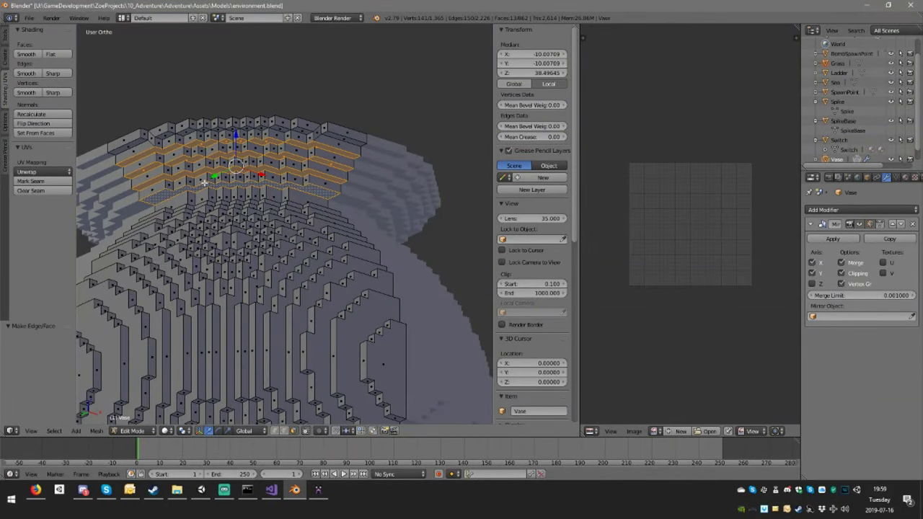
key(x)
click(206, 181)
middle_drag(206, 181, 195, 160)
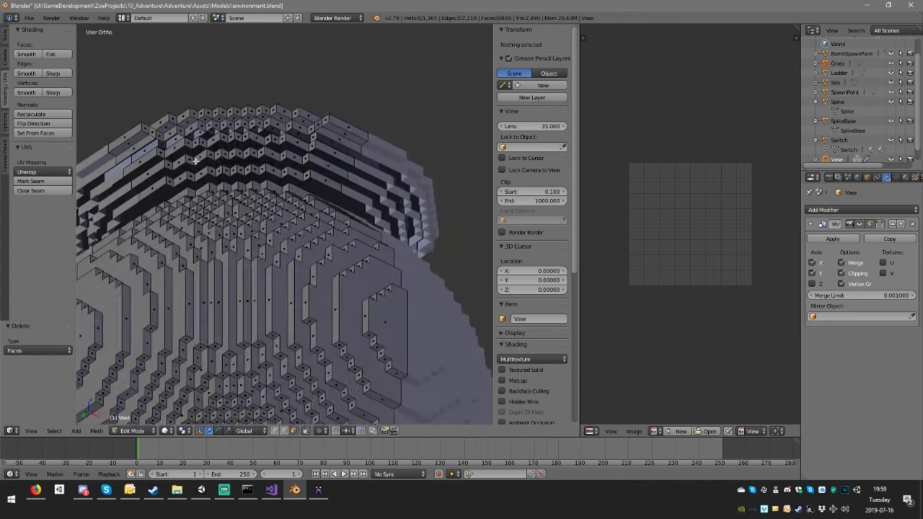
Select the uppermost open edge loop under the lip, extrude it in place, and merge the new vertices at their center.
click(275, 430)
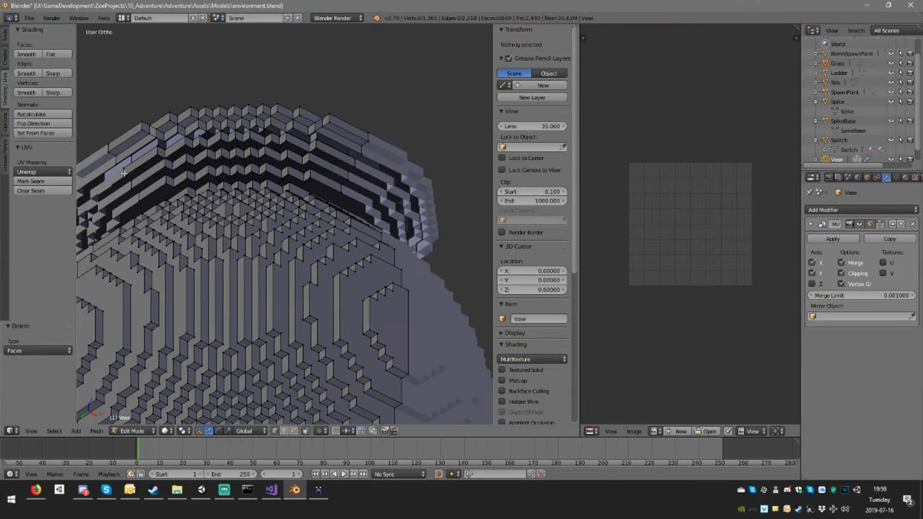
alt+right_click(200, 133)
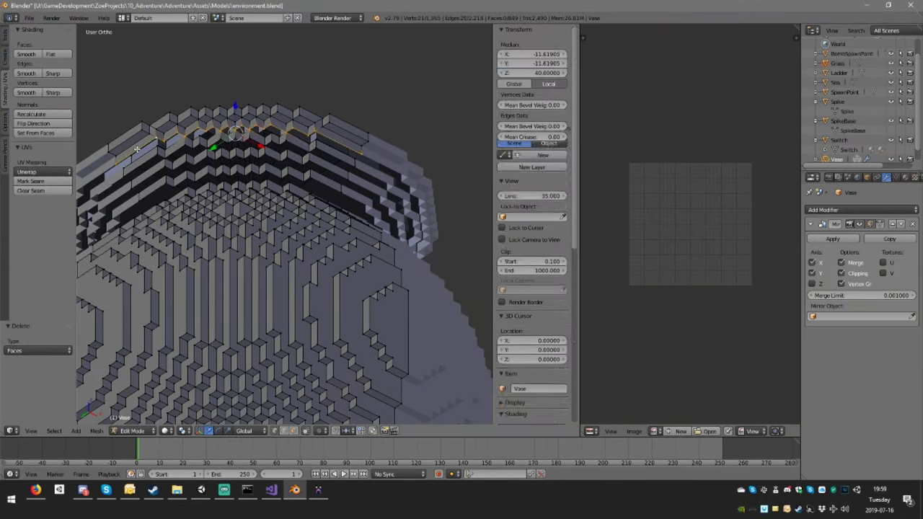
middle_drag(240, 150, 255, 149)
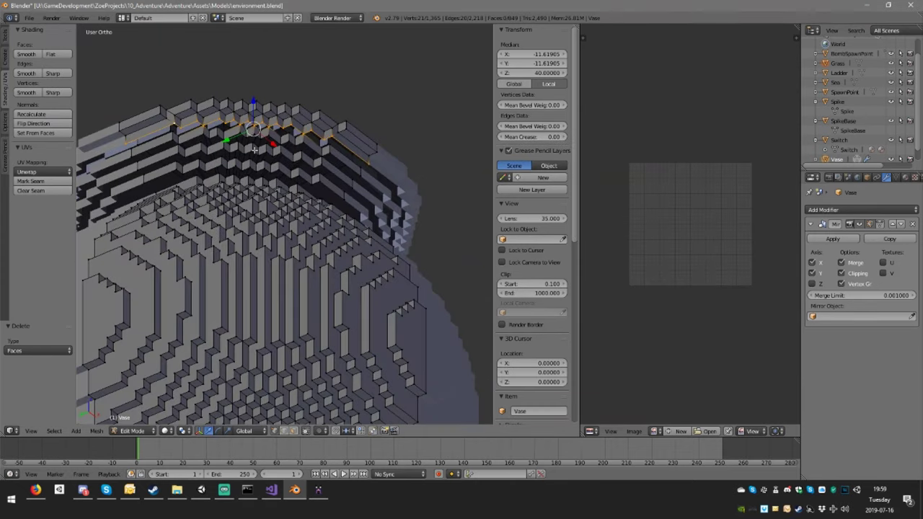
key(e)
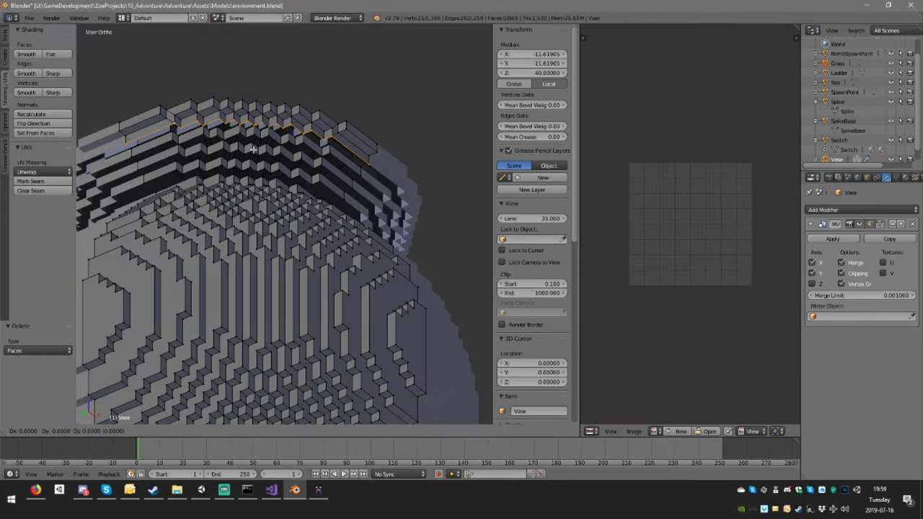
right_click(254, 149)
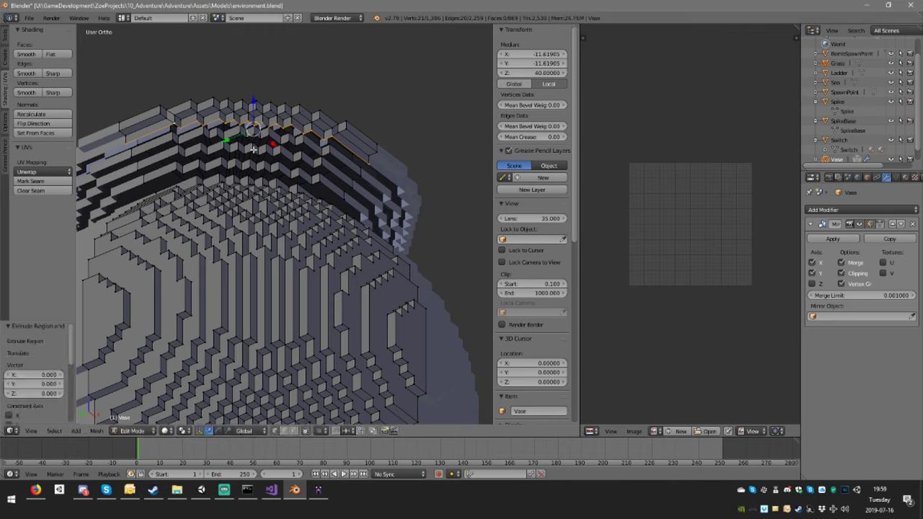
key(w)
click(254, 149)
click(253, 150)
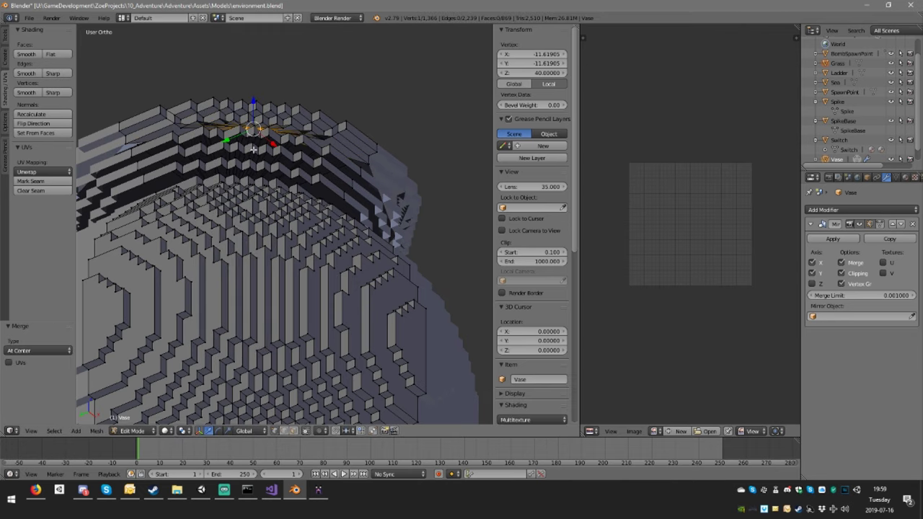
Move the merged vertex of the uppermost loop to the mirror center at X 0, Y 0.
click(537, 64)
text(0)
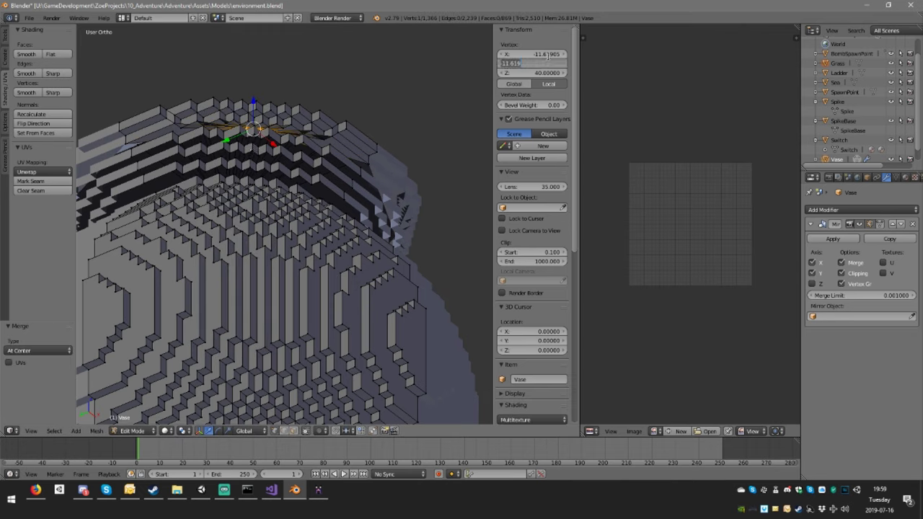
key(Return)
click(541, 55)
text(0)
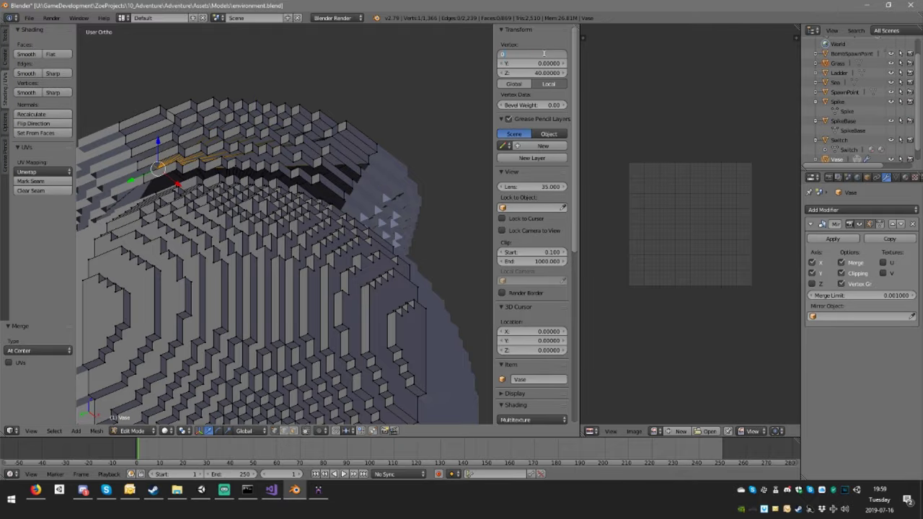
key(Return)
Select the bordering edge loop one layer down under the lip, extrude it in place, and merge the new vertices at center.
middle_drag(376, 126, 331, 127)
scroll(364, 130, up, 2)
alt+right_click(363, 120)
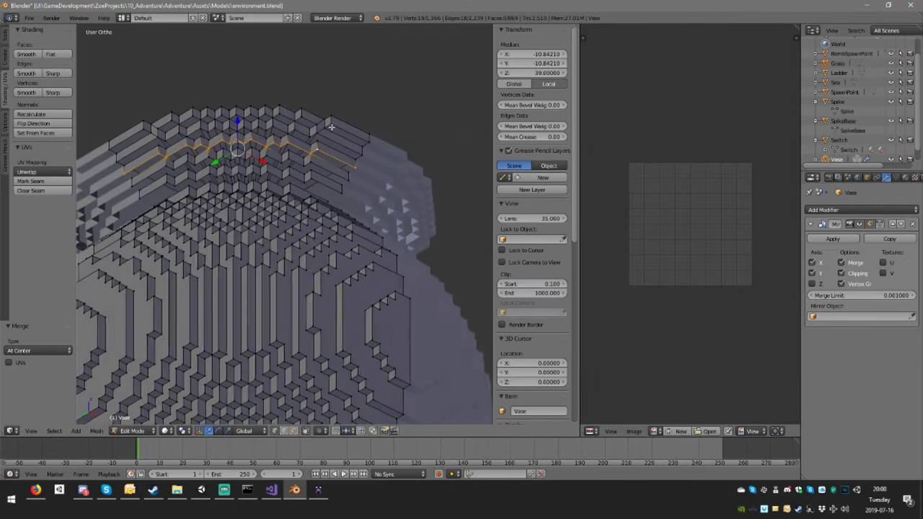
scroll(331, 127, up, 2)
key(g)
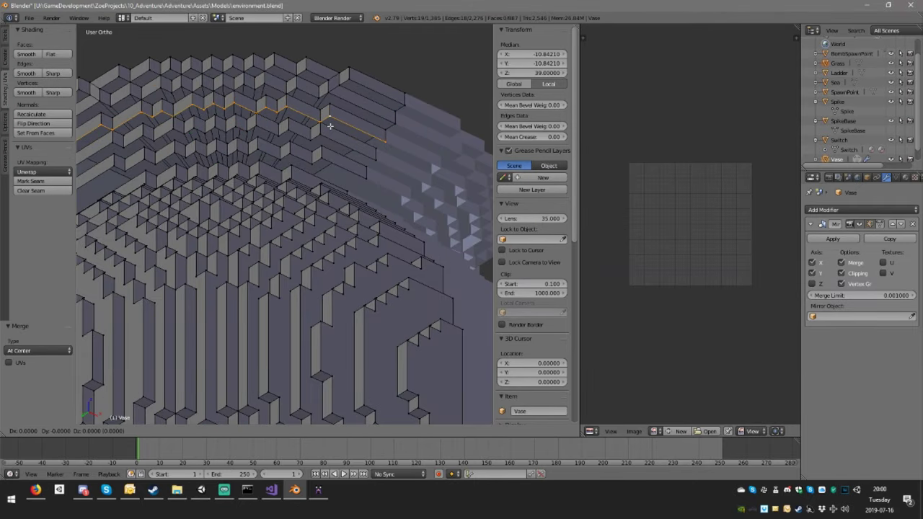
right_click(330, 127)
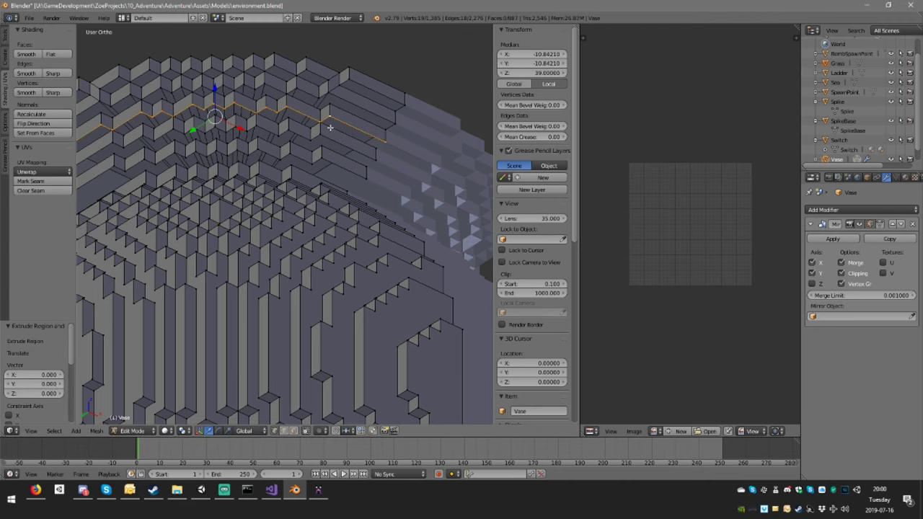
key(w)
click(330, 124)
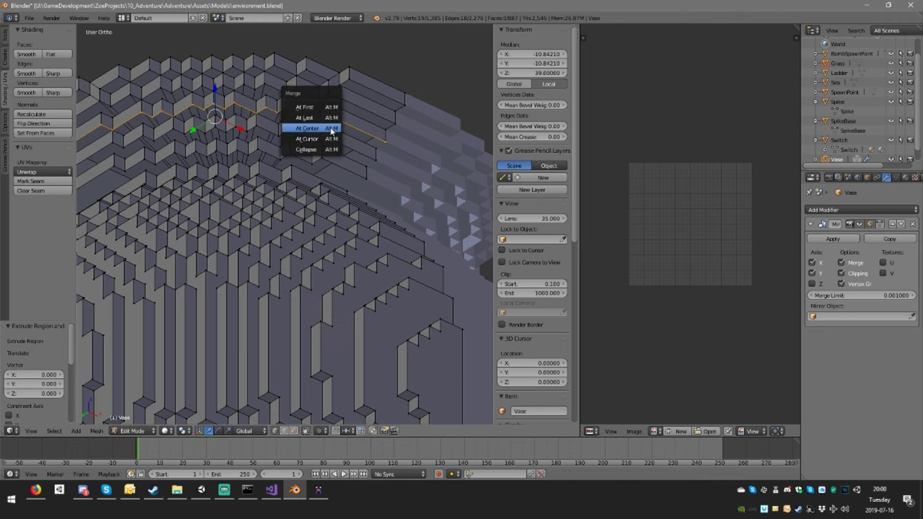
click(330, 124)
Set the second loop's merged vertex to X 0, Y 0 so its faces meet at the mirror center.
click(535, 55)
text(0)
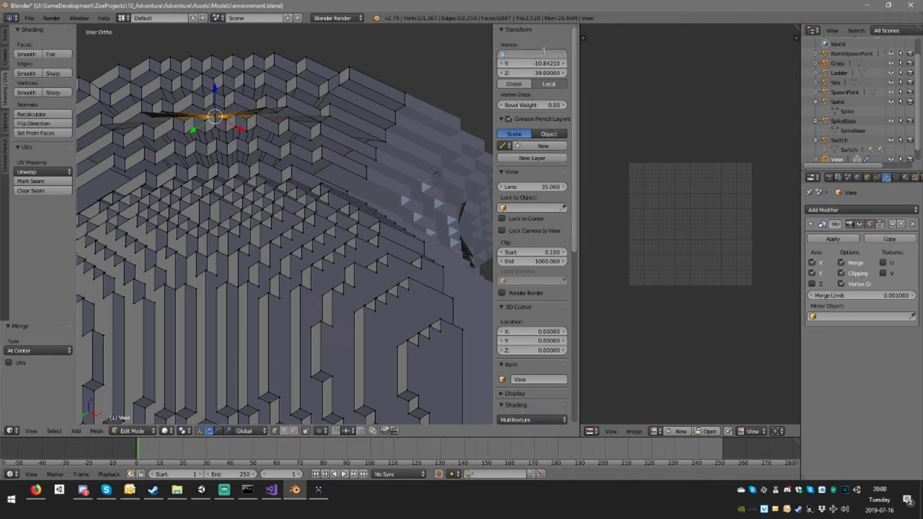
click(535, 62)
text(0)
key(Return)
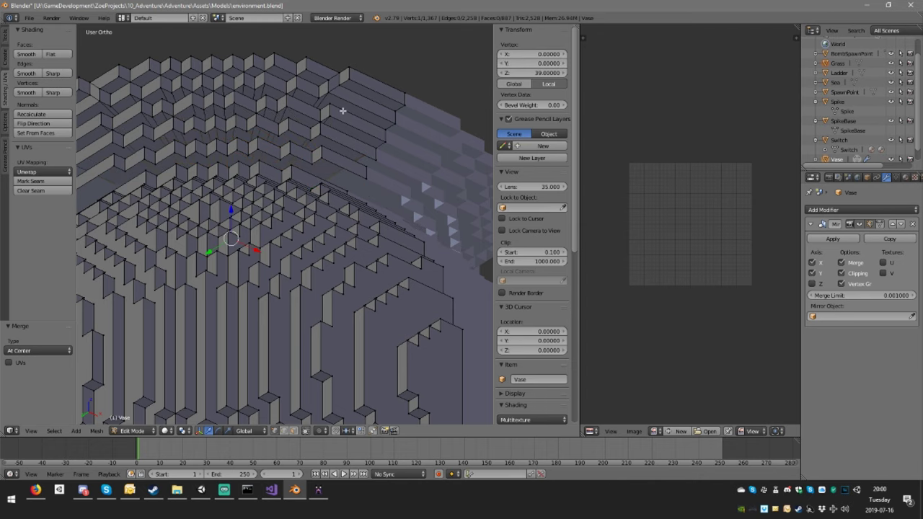
Select the third border edge loop down under the lip and extrude it in place.
mouse_move(343, 111)
middle_down()
mouse_move(333, 135)
mouse_move(360, 110)
middle_up()
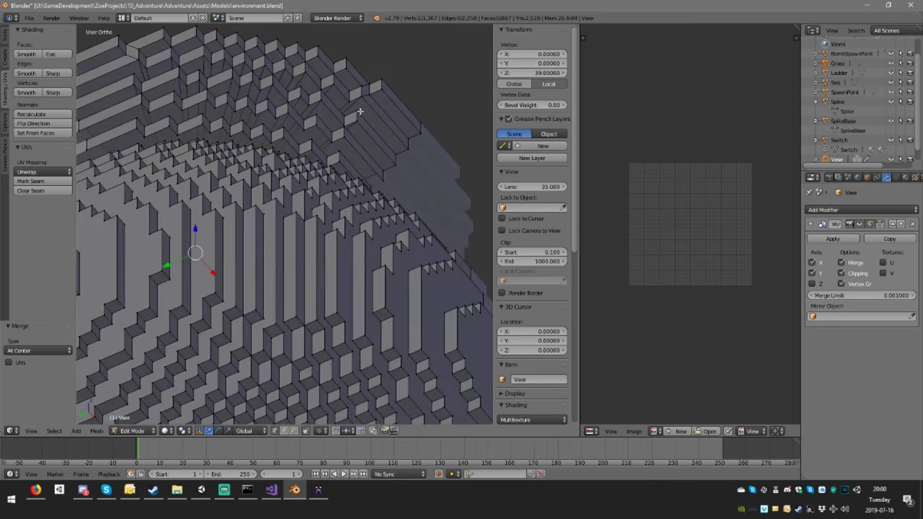
alt+right_click(356, 149)
middle_drag(382, 98, 355, 106)
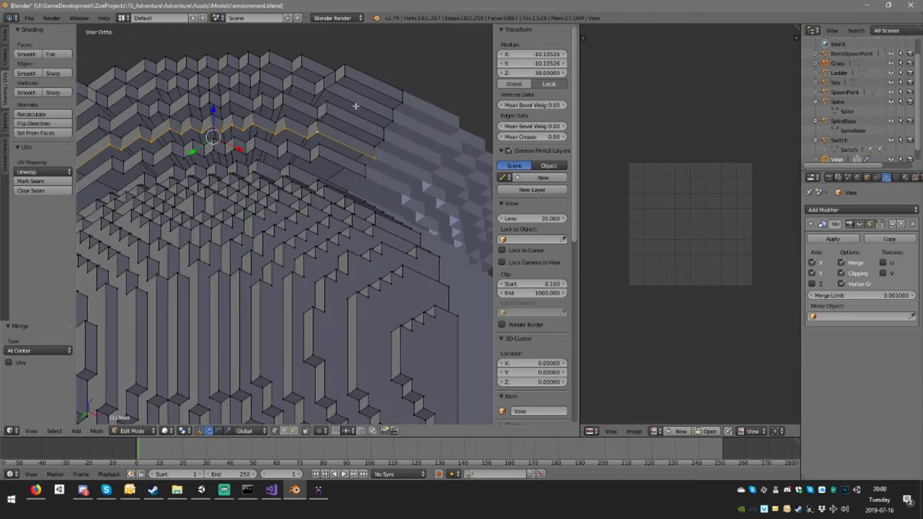
key(e)
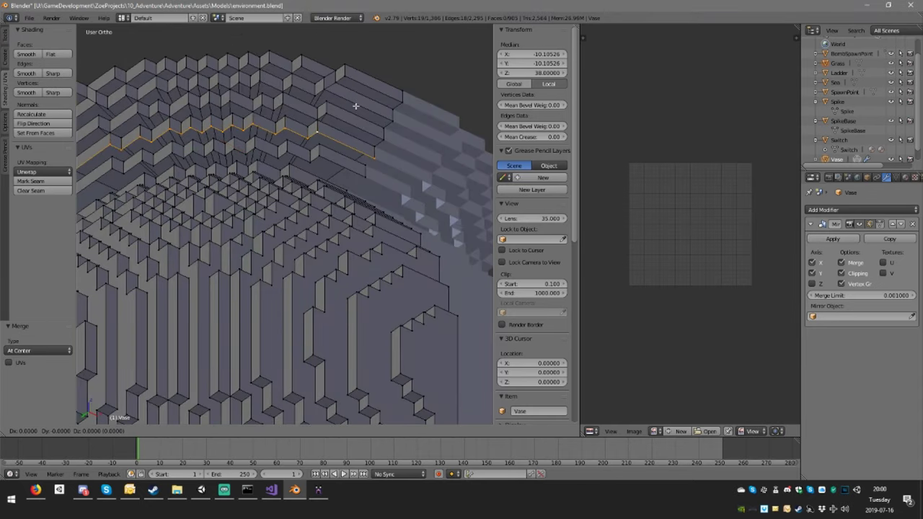
Finish extruding the selected edge loop under the vase rim in place and merge its new vertices at their center.
right_click(355, 106)
key(w)
click(355, 106)
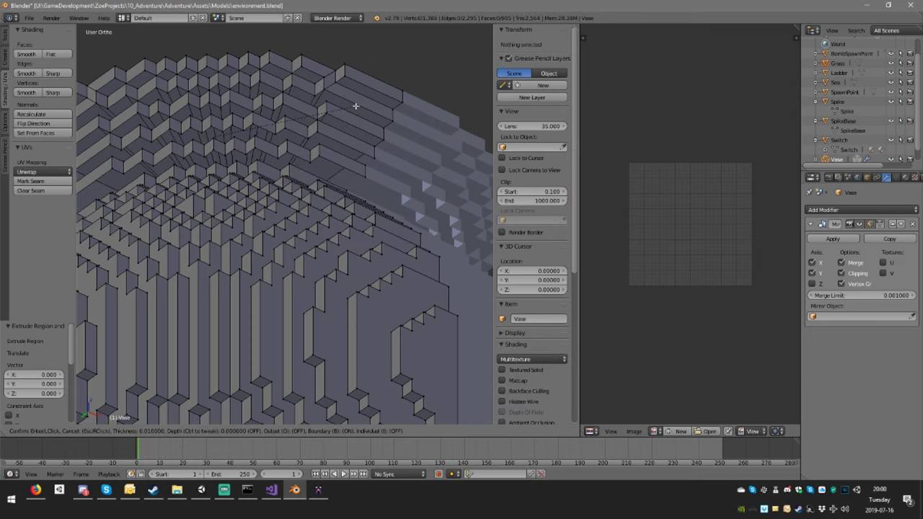
right_click(333, 58)
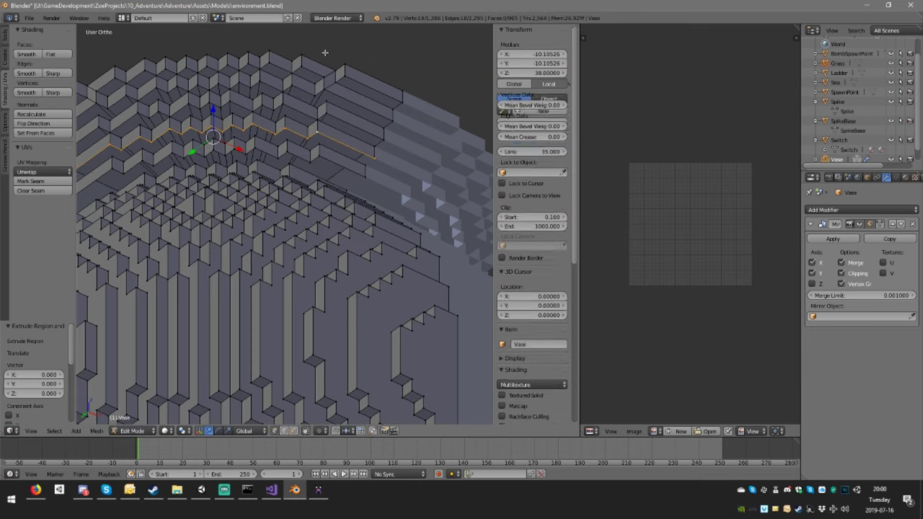
key(w)
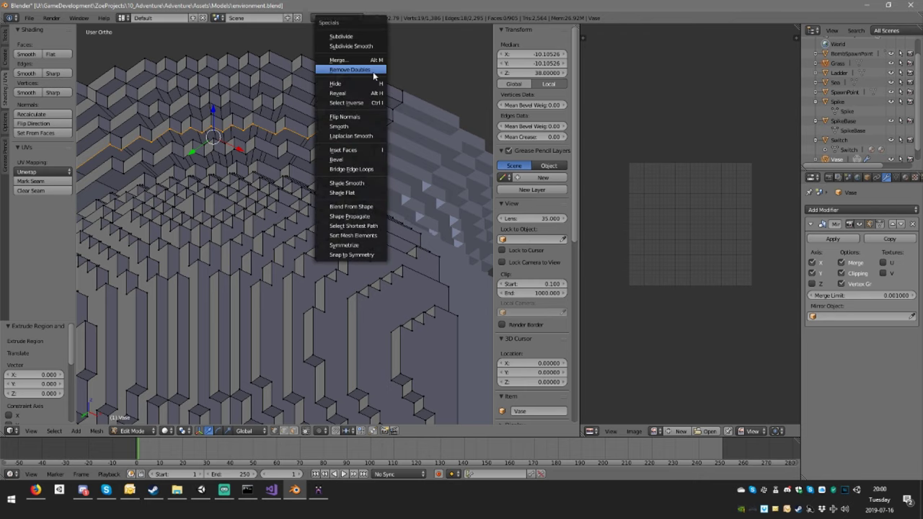
click(373, 73)
click(373, 72)
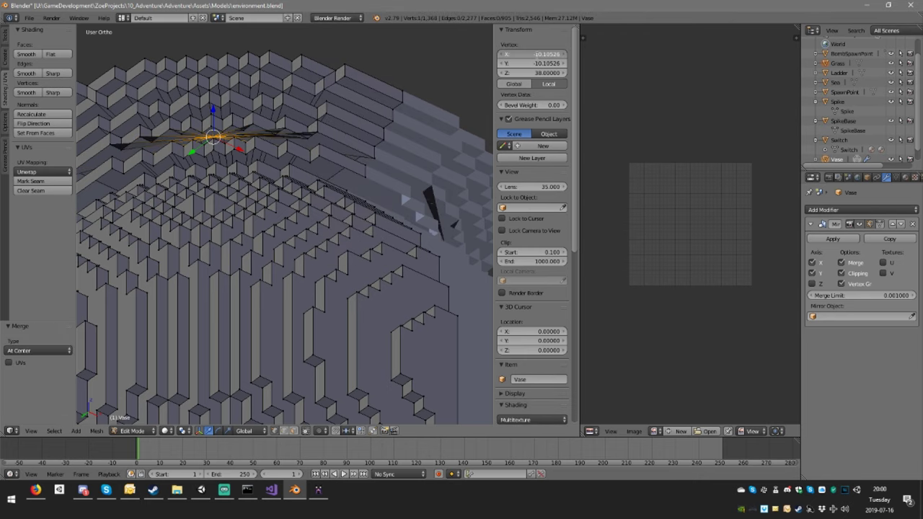
Set the merged vertex's X and Y to 0 to put it on the vase's central axis.
click(533, 54)
text(0)
key(Tab)
text(0)
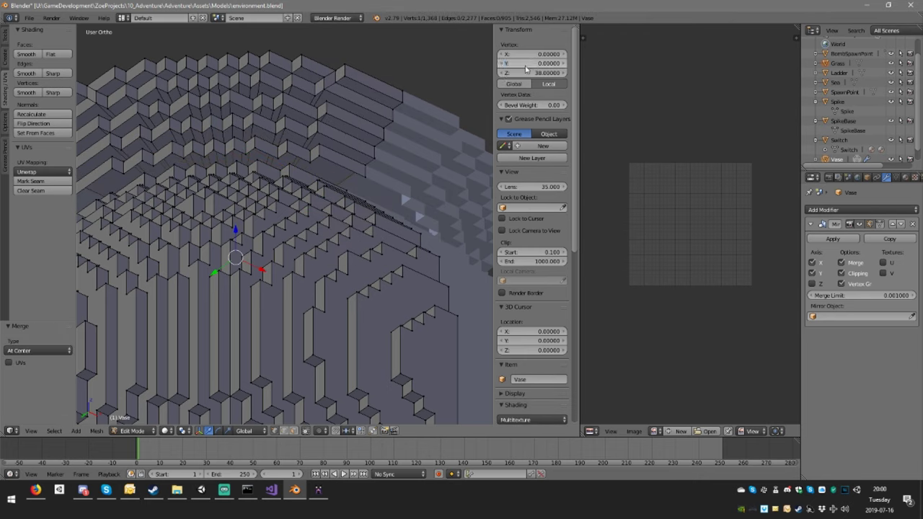
key(Return)
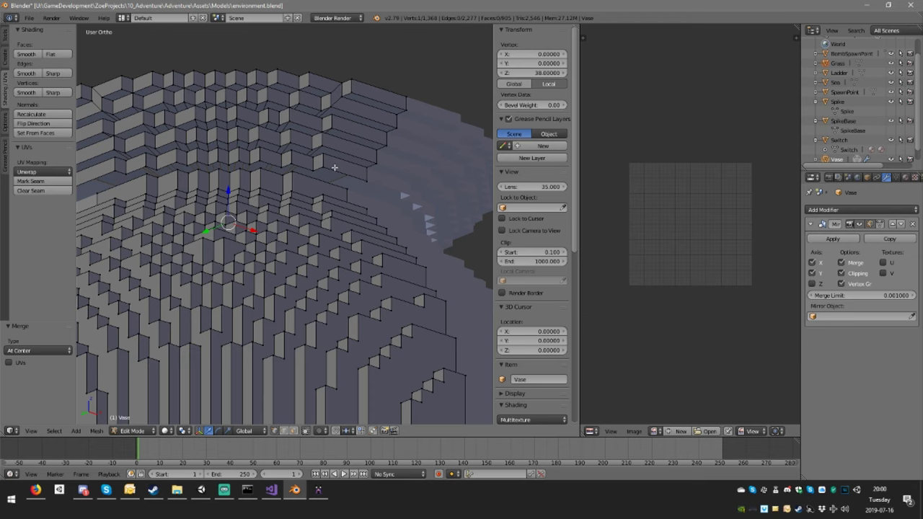
Extrude the next edge loop under the rim, at Z 37, in place and merge its new vertices at center.
alt+right_click(340, 165)
middle_drag(371, 120, 364, 108)
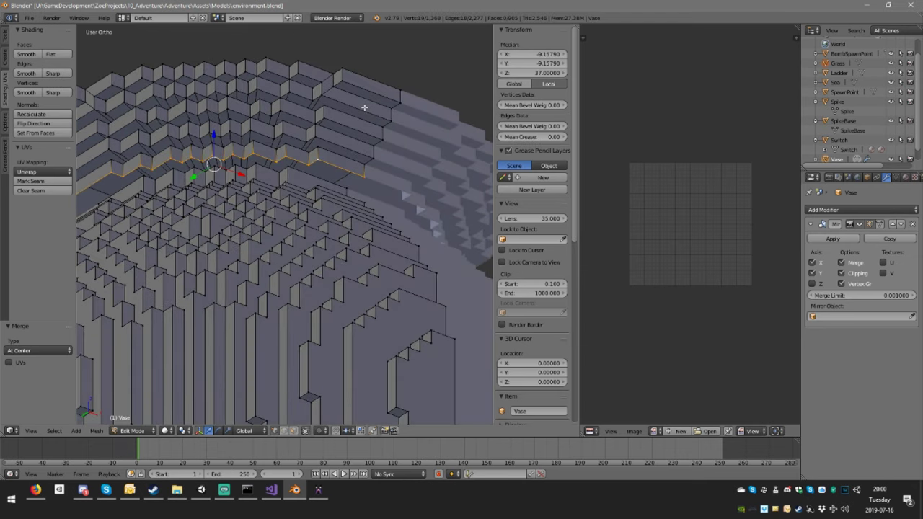
key(e)
right_click(364, 108)
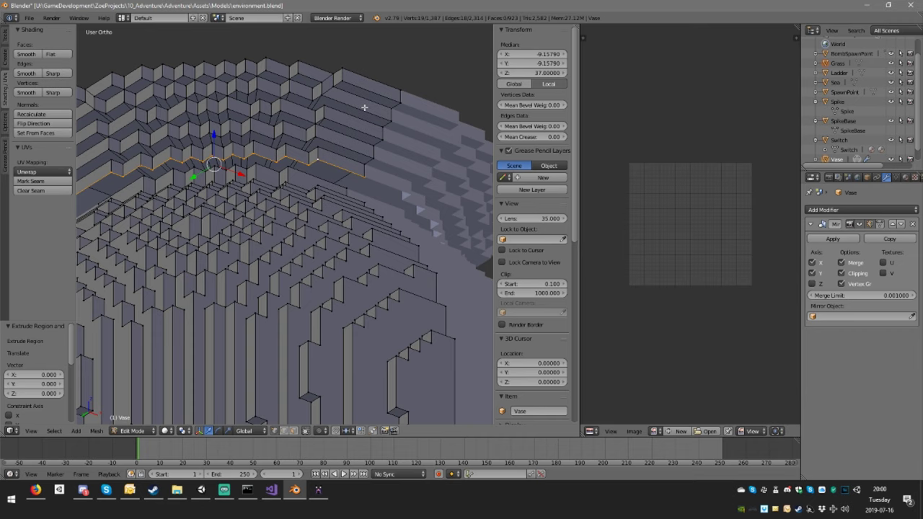
key(w)
click(364, 107)
click(364, 107)
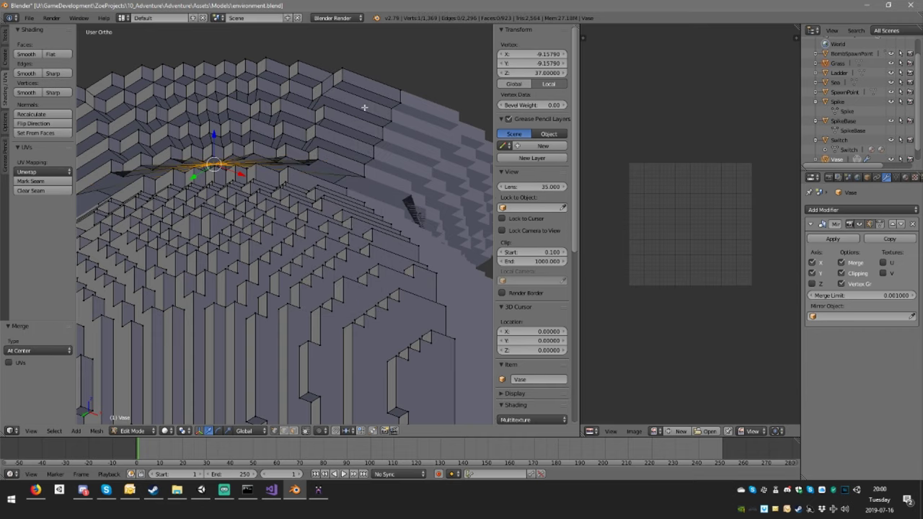
Move the merged vertex of the Z 37 loop to X 0 and Y 0.
click(537, 53)
text(0)
key(Tab)
text(0)
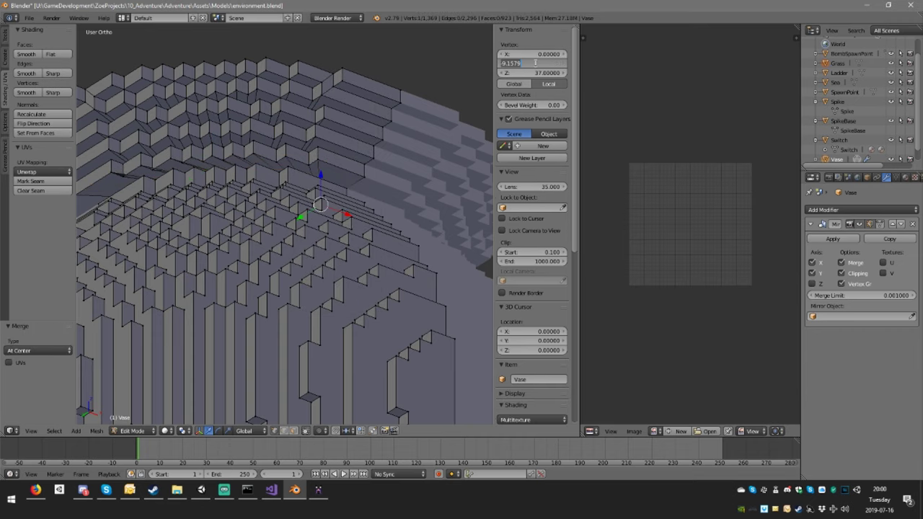
key(Return)
Delete the upward-facing step faces in the top four rows of the vase body, just below the neck.
middle_drag(375, 155, 357, 211)
middle_drag(382, 182, 377, 187)
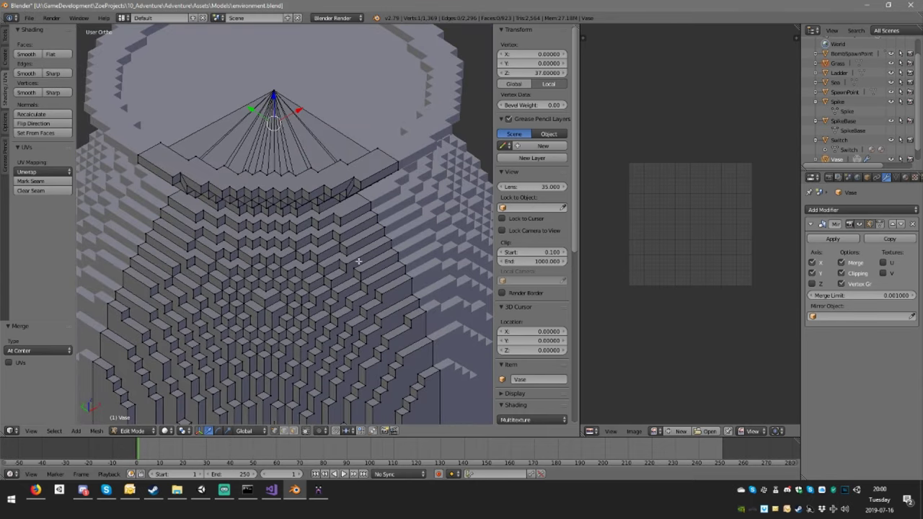
click(293, 431)
right_click(343, 205)
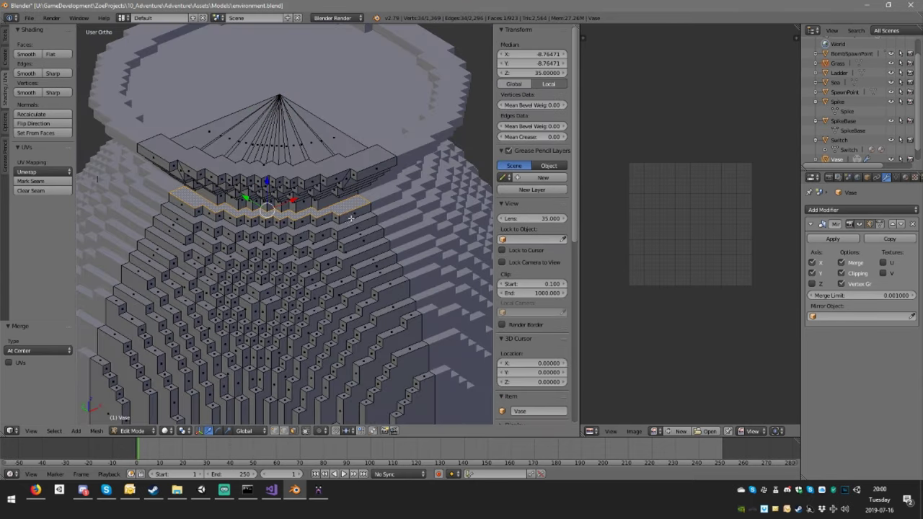
alt+shift+right_click(345, 225)
alt+shift+right_click(355, 235)
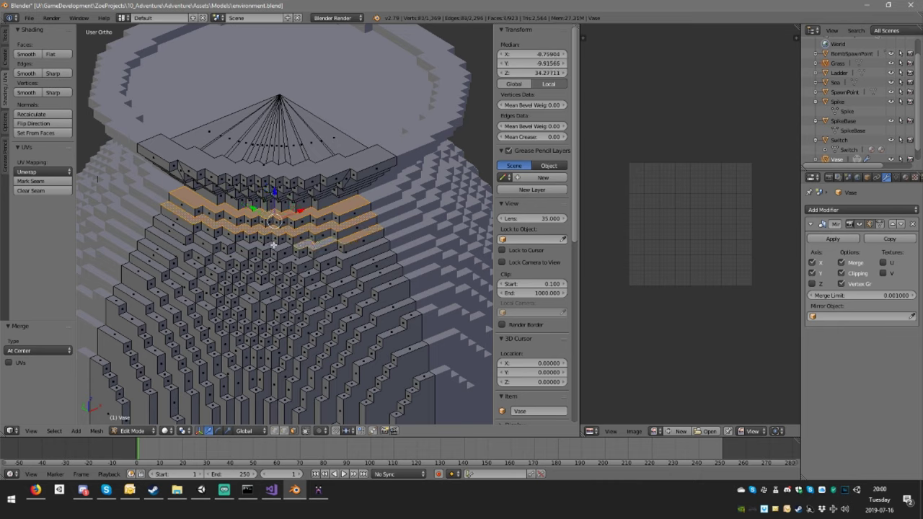
shift+right_click(219, 239)
shift+right_click(182, 230)
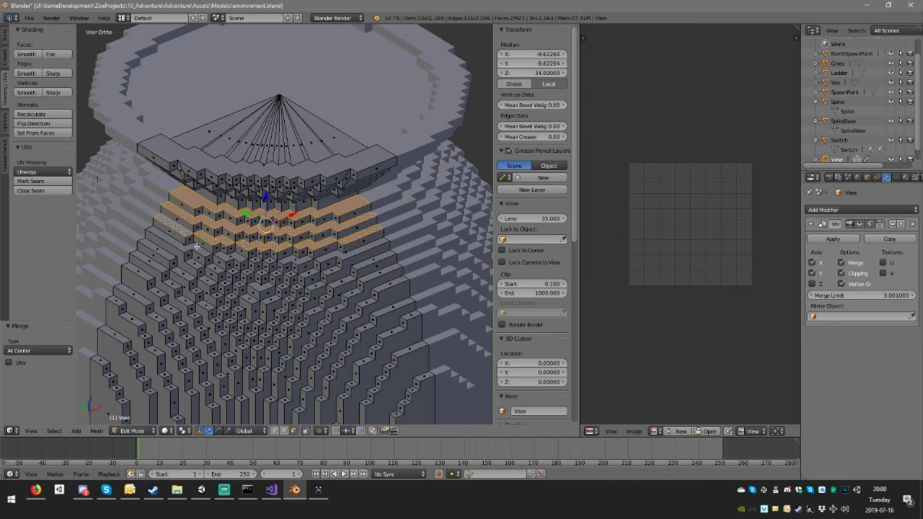
alt+shift+right_click(196, 247)
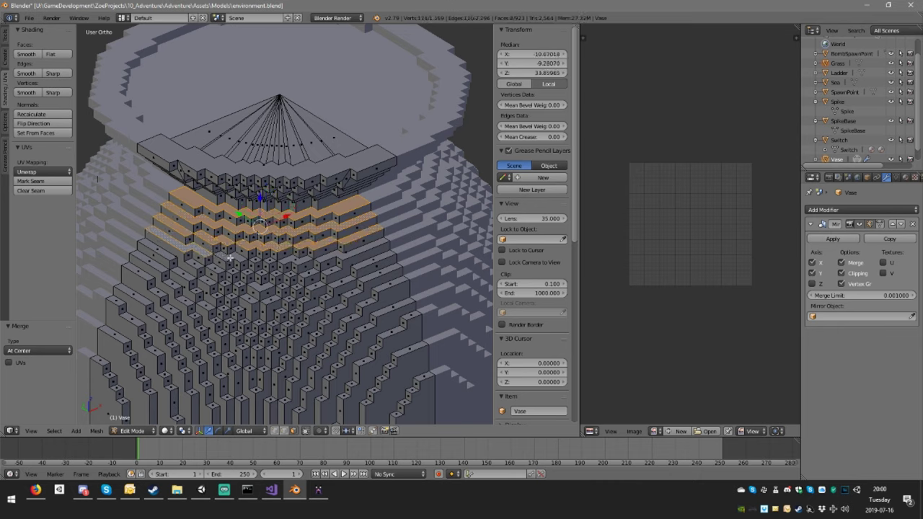
alt+shift+right_click(269, 258)
alt+shift+right_click(296, 258)
alt+shift+right_click(341, 252)
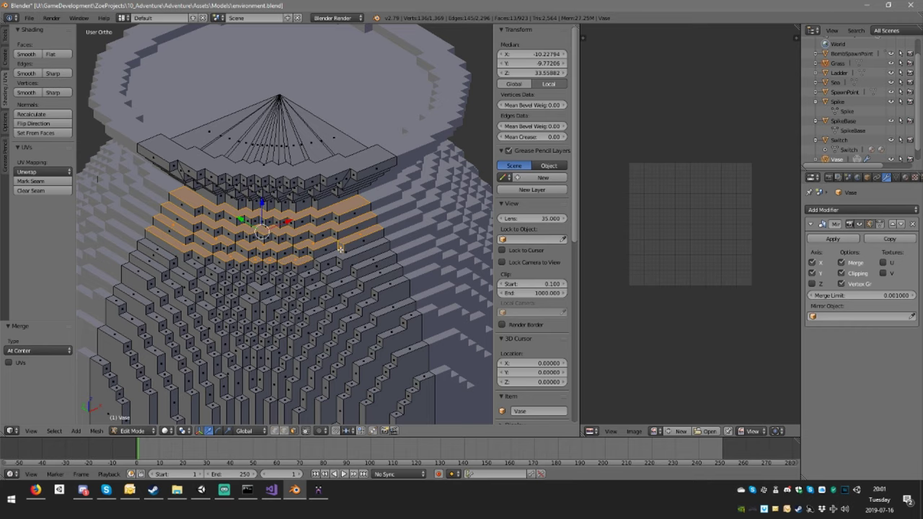
alt+shift+right_click(342, 248)
middle_drag(368, 241, 335, 252)
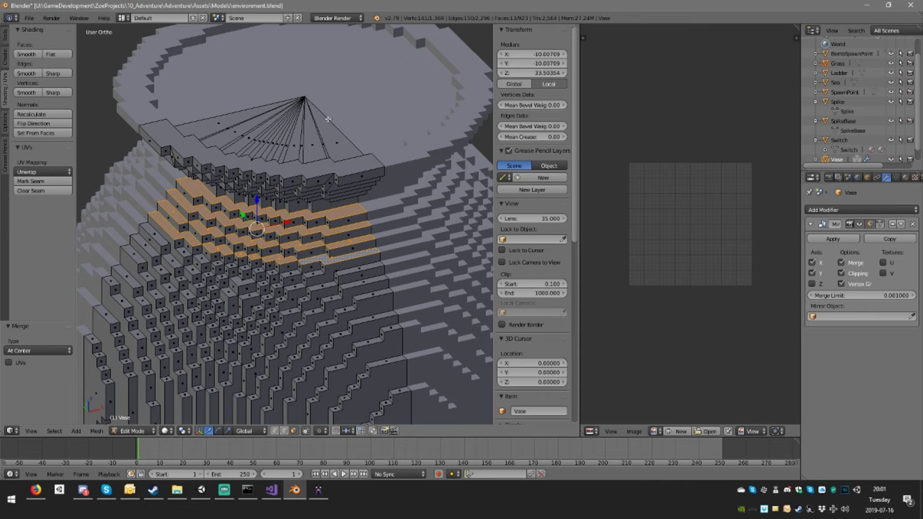
key(x)
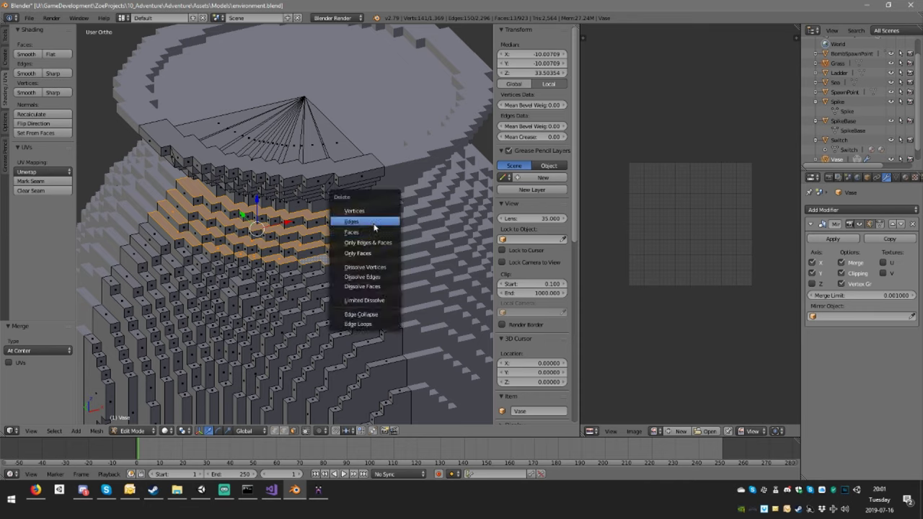
click(374, 221)
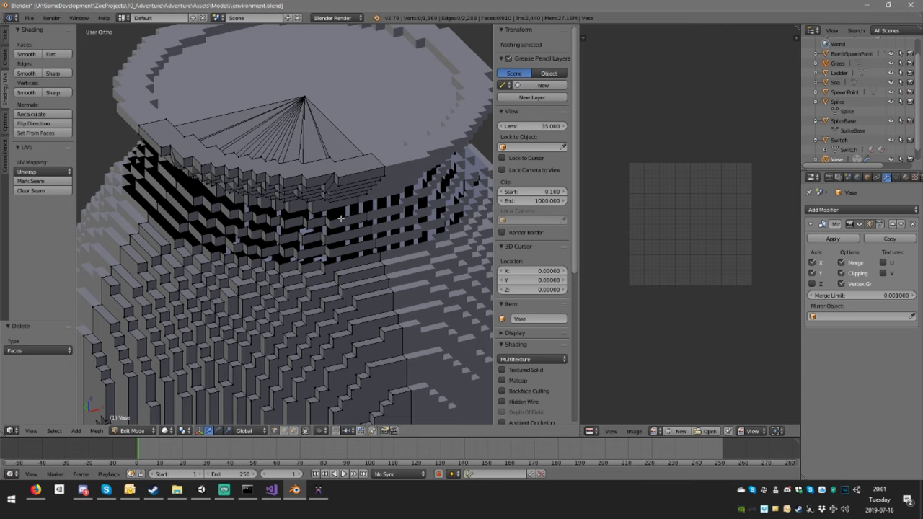
Extrude the edge loop along the uppermost gap, at Z 35, in place and merge its new vertices at center.
alt+right_click(341, 218)
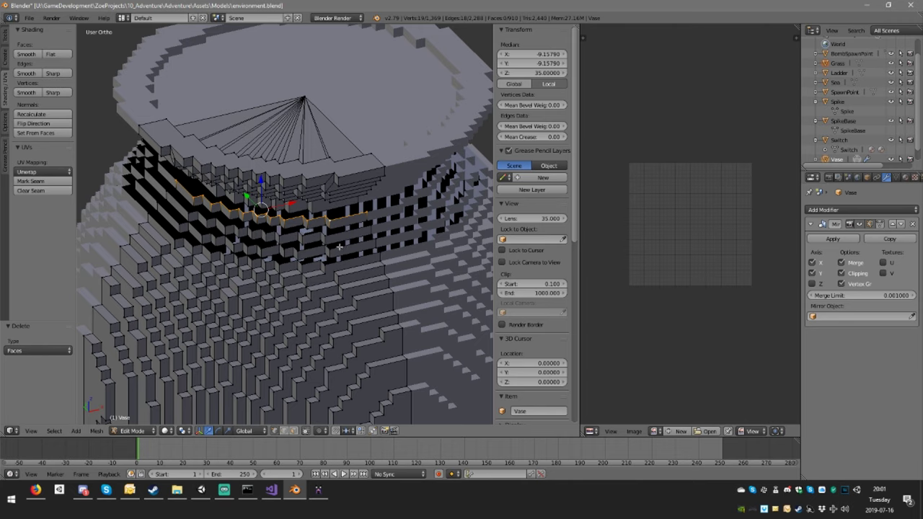
key(e)
right_click(339, 246)
key(w)
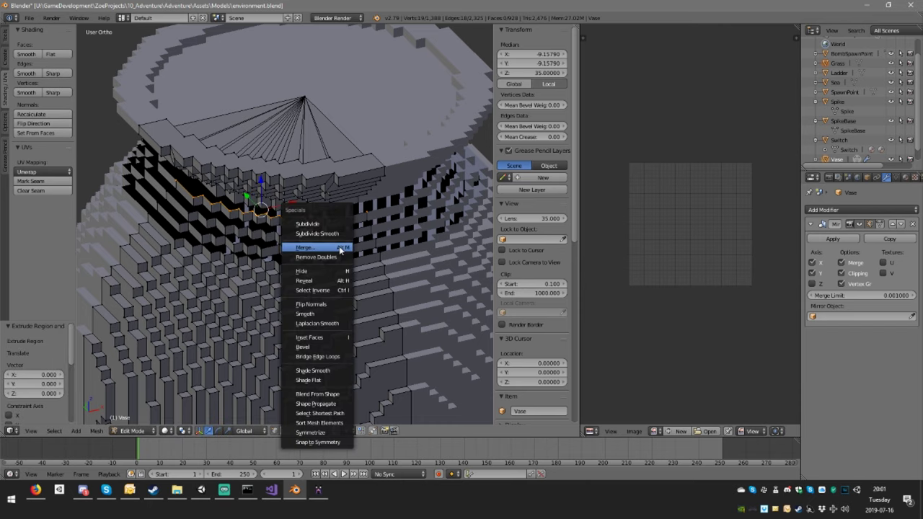
click(339, 247)
click(339, 247)
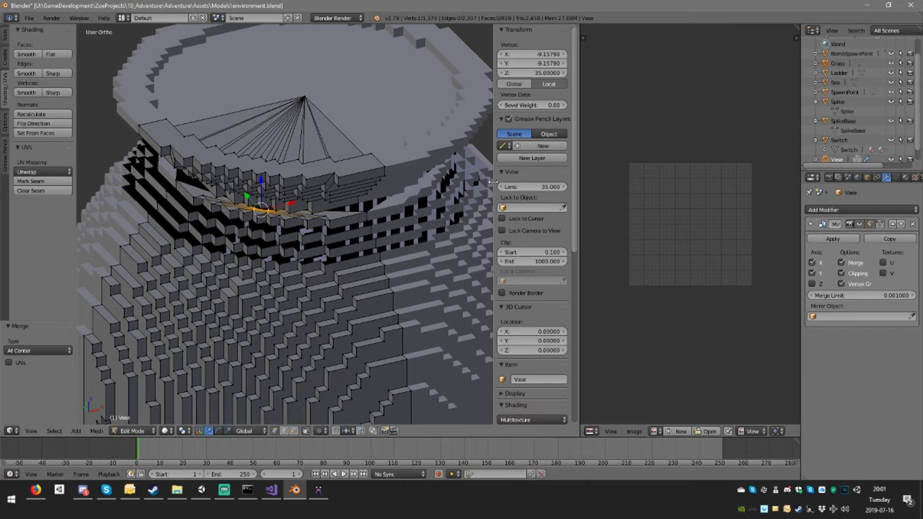
Set X and Y of the Z 35 loop's merged vertex to 0.
click(546, 63)
text(0)
key(Return)
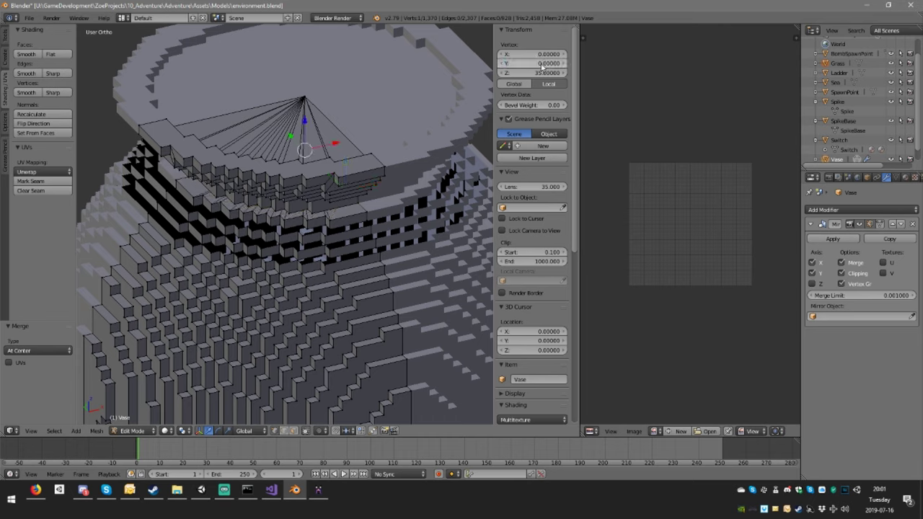
Extrude the open edge loop one step lower, at Z 34, in place and merge its new vertices at center.
alt+right_click(347, 228)
key(e)
right_click(357, 215)
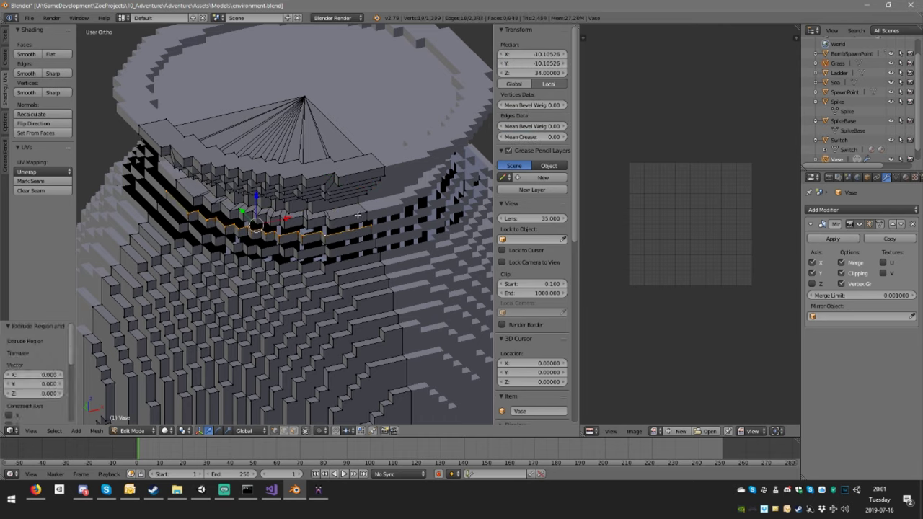
key(w)
click(345, 216)
click(344, 213)
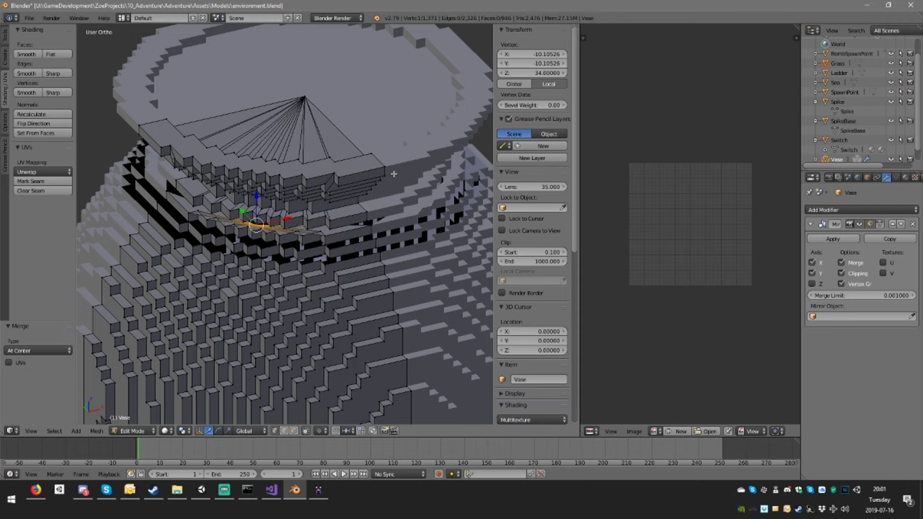
Set X and Y of the Z 34 loop's merged vertex to 0.
click(547, 54)
text(0)
key(Return)
click(540, 63)
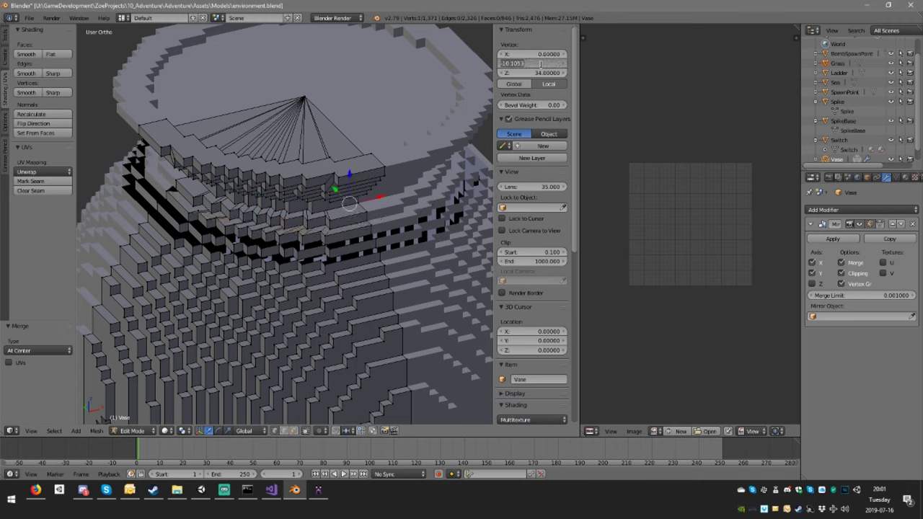
text(0)
key(Return)
Extrude the open edge loop at Z 33 in place and merge its new vertices at center.
alt+right_click(341, 249)
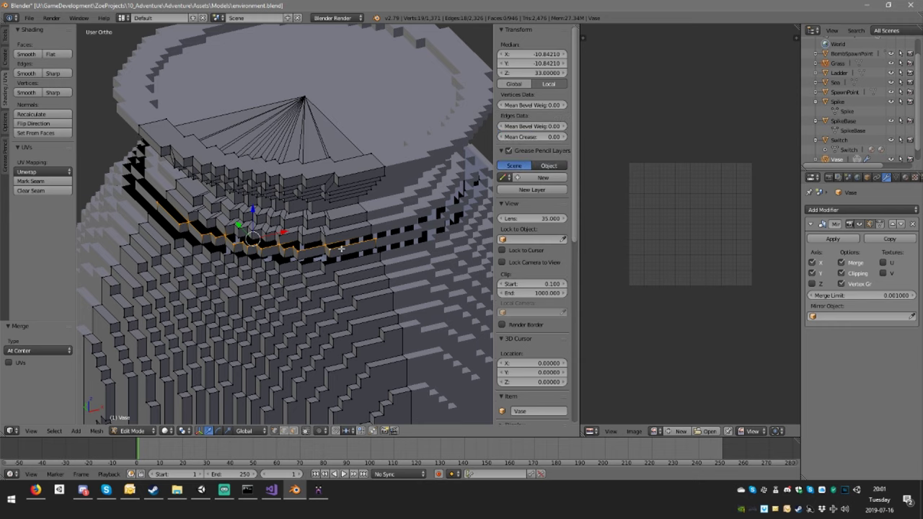
key(e)
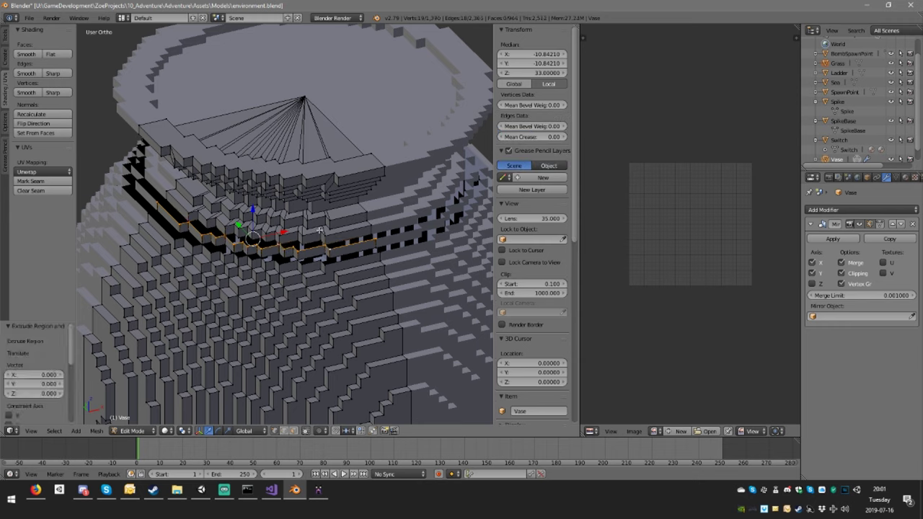
key(w)
click(330, 220)
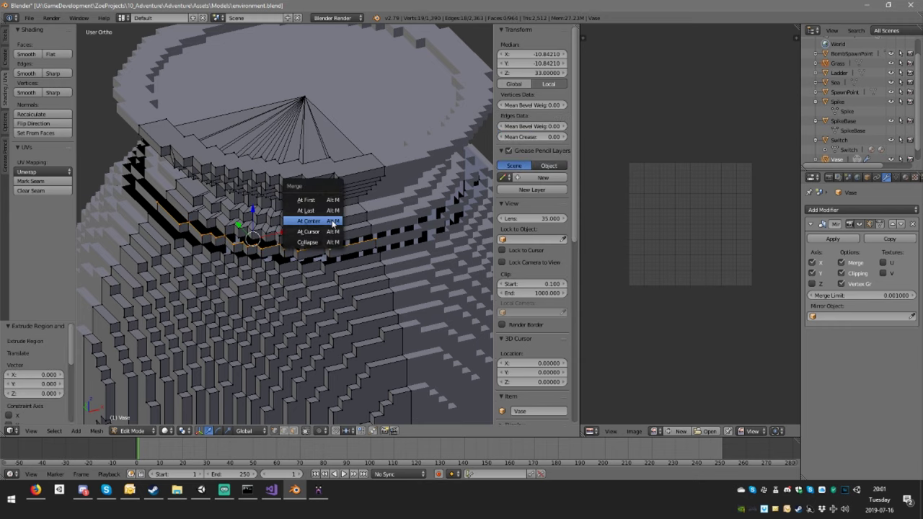
click(331, 220)
Set X and Y of the Z 33 loop's merged vertex to 0.
click(534, 54)
text(0)
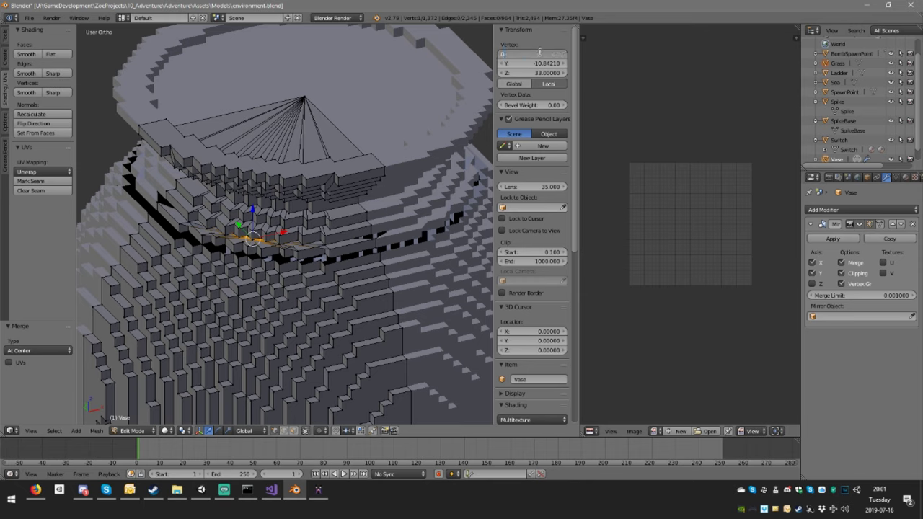
key(Return)
click(539, 64)
text(0)
key(Return)
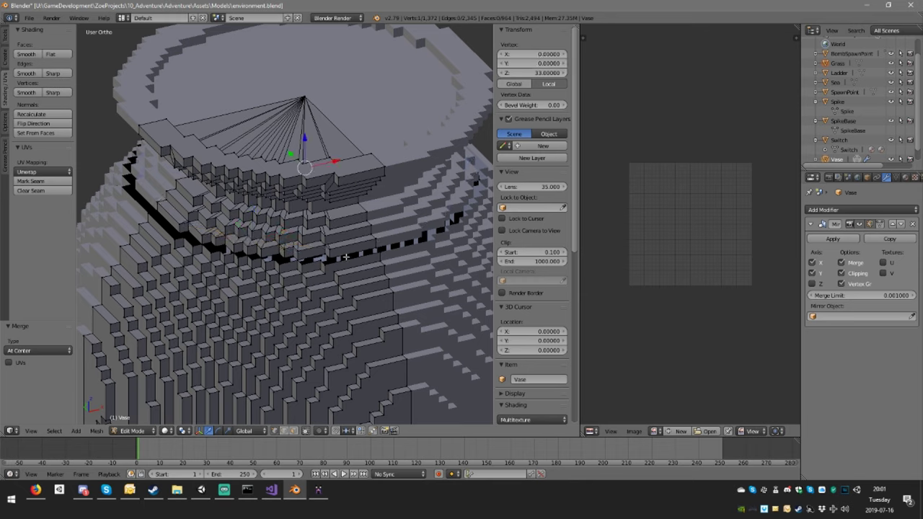
Extrude the open edge loop one step lower, near Z 32, in place and merge its new vertices at center.
alt+right_click(346, 258)
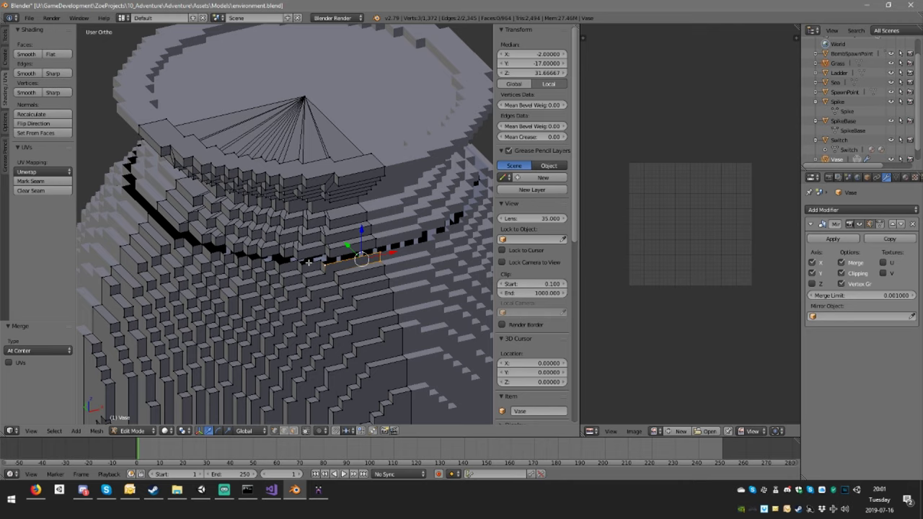
alt+shift+right_click(308, 262)
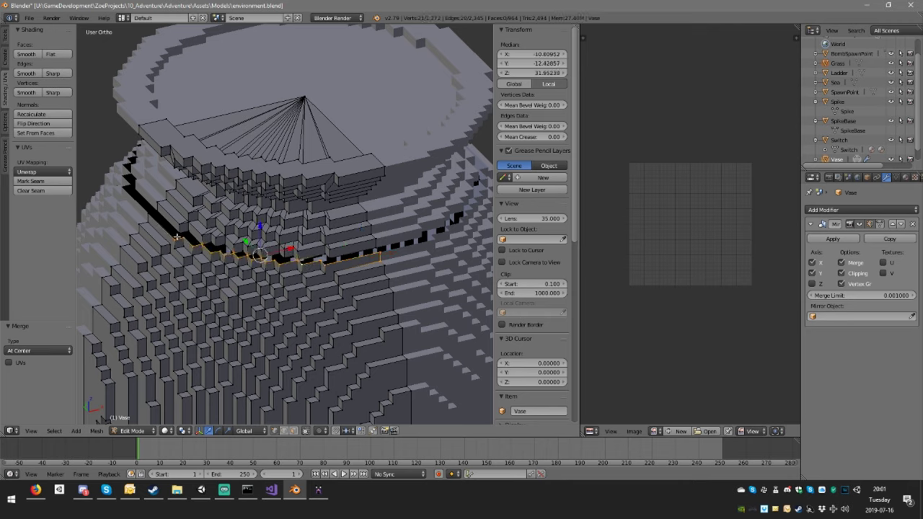
key(e)
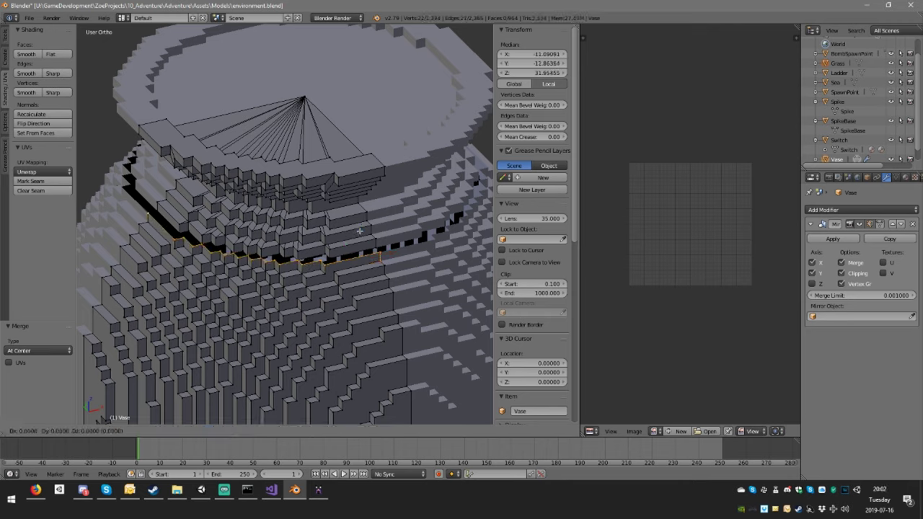
right_click(359, 231)
key(alt+m)
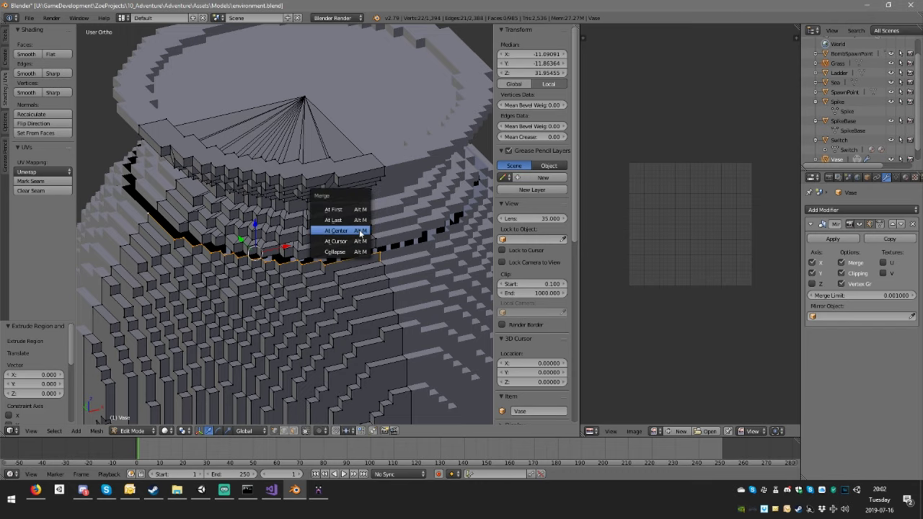
click(353, 231)
Set X and Y of the merged vertex near Z 32 to 0.
click(544, 54)
text(0)
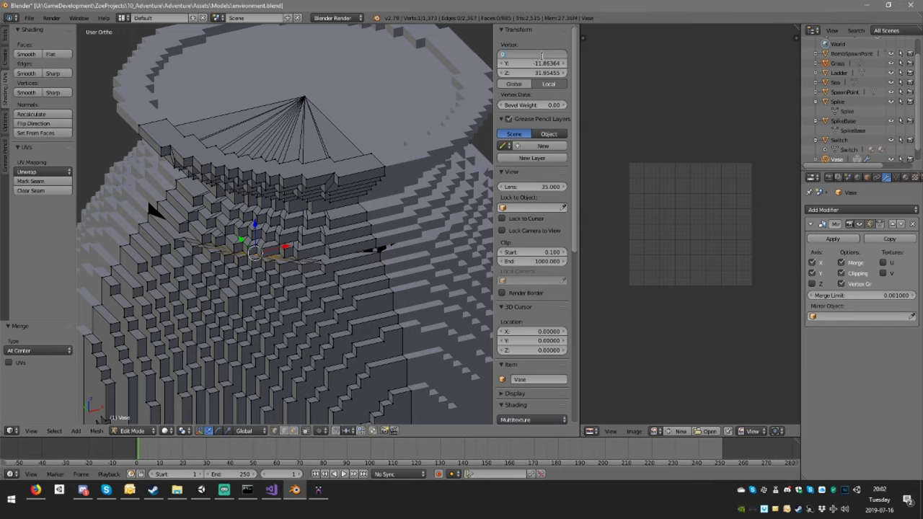
key(Return)
click(543, 64)
text(0)
key(Return)
Try deleting the stepped faces on the front of the vase's belly, selected as one large oval patch, to expose the inside.
middle_drag(376, 223, 223, 339)
click(294, 431)
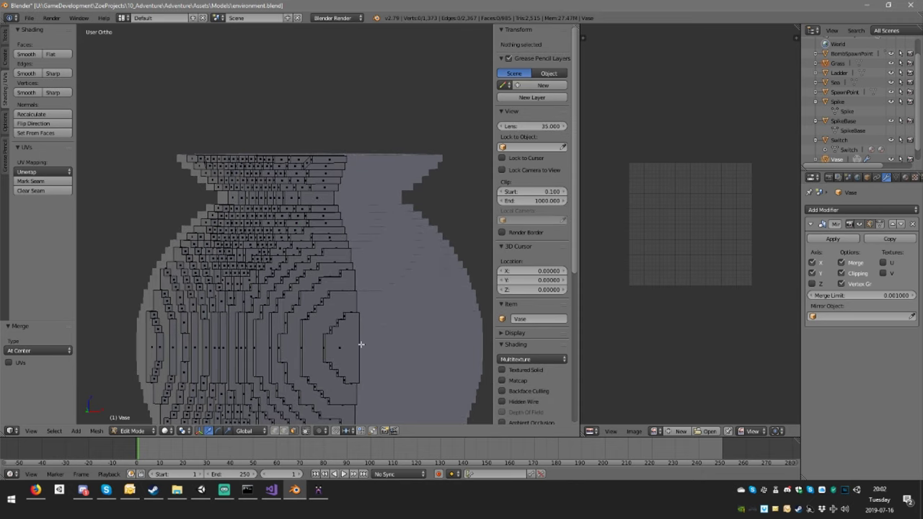
right_click(340, 345)
shift+right_click(311, 333)
shift+right_click(302, 316)
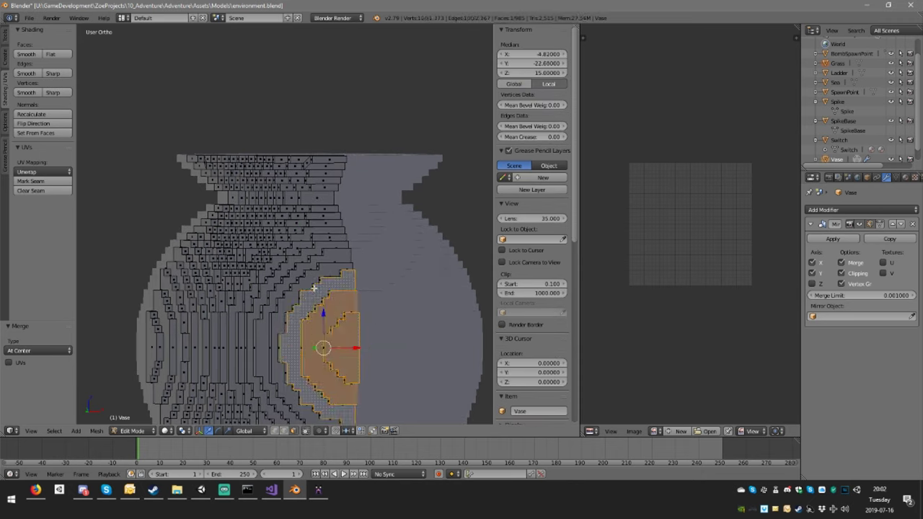
key(ctrl+KP_Add)
key(ctrl+KP_Add)
key(ctrl+KP_Add)
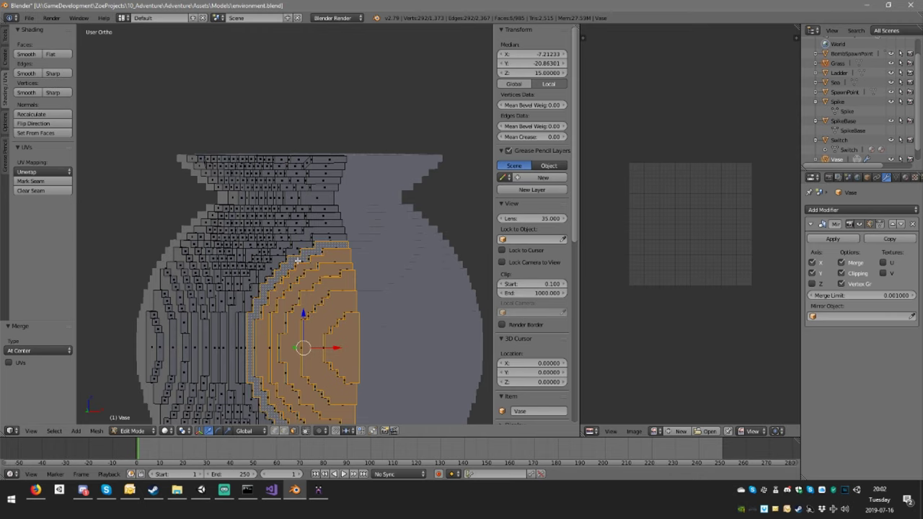
scroll(298, 272, up, 3)
middle_drag(299, 273, 292, 294)
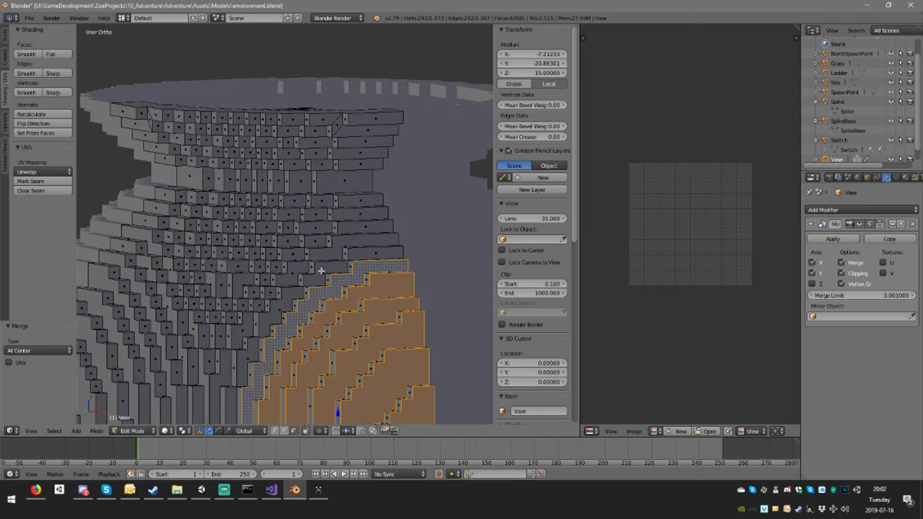
key(ctrl+KP_Add)
key(ctrl+KP_Add)
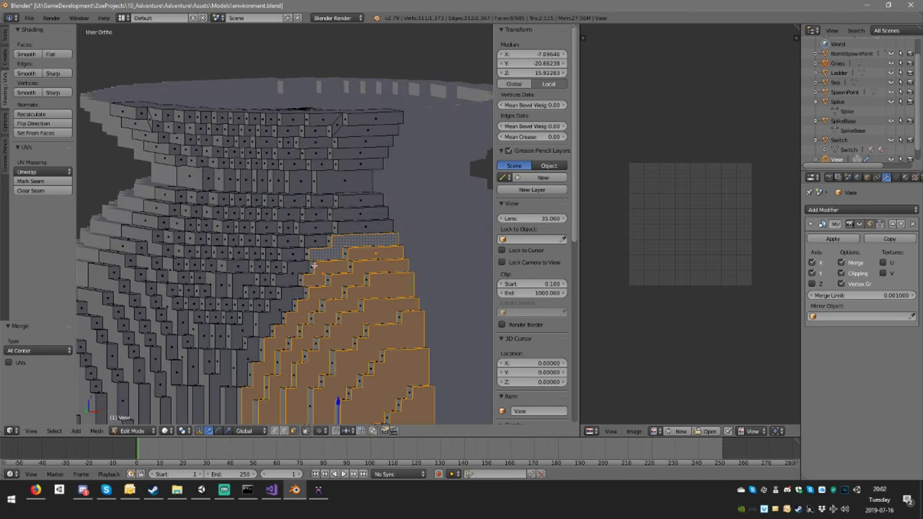
middle_drag(314, 265, 293, 262)
shift+right_click(271, 264)
shift+right_click(266, 281)
middle_drag(240, 292, 251, 288)
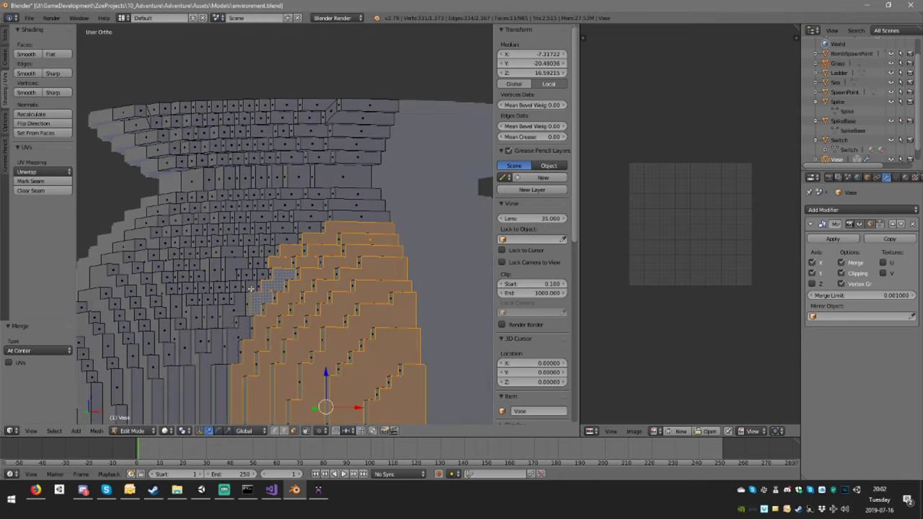
shift+right_click(260, 276)
shift+right_click(252, 287)
shift+right_click(242, 308)
shift+right_click(246, 333)
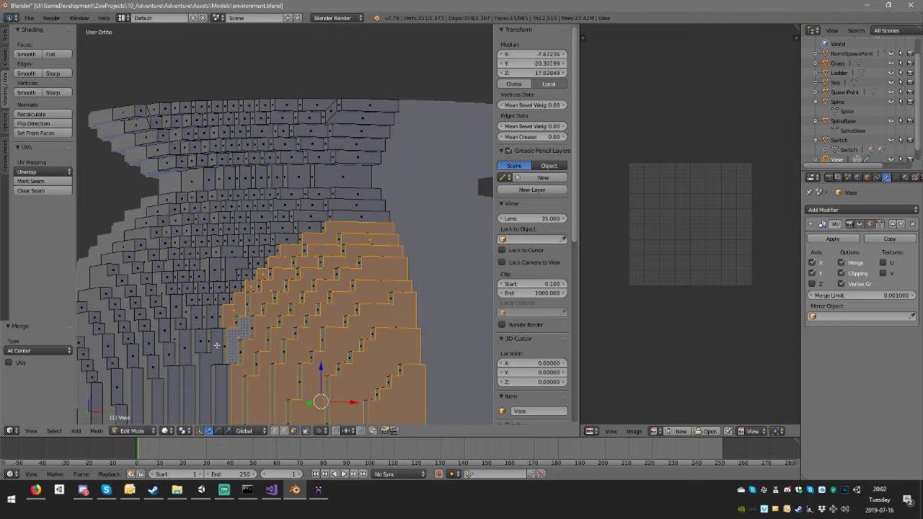
shift+right_click(216, 345)
middle_drag(216, 346, 243, 321)
shift+right_click(202, 364)
shift+right_click(236, 340)
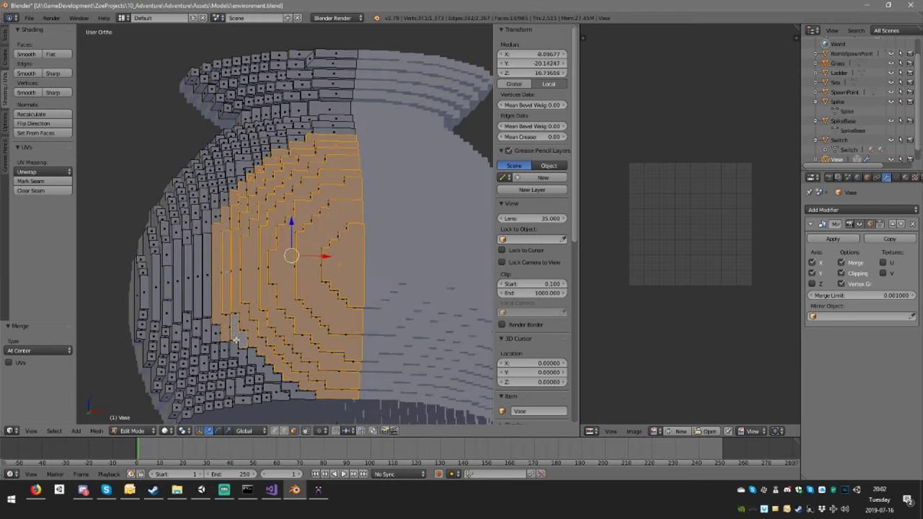
shift+right_click(240, 354)
shift+right_click(255, 362)
shift+right_click(252, 372)
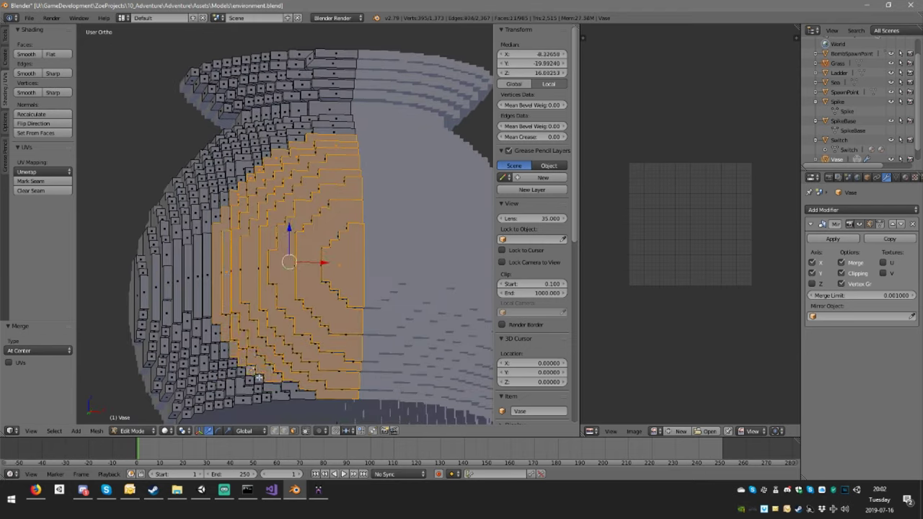
shift+right_click(261, 380)
shift+right_click(276, 391)
shift+right_click(294, 388)
mouse_move(297, 377)
middle_down()
mouse_move(287, 313)
mouse_move(308, 382)
middle_up()
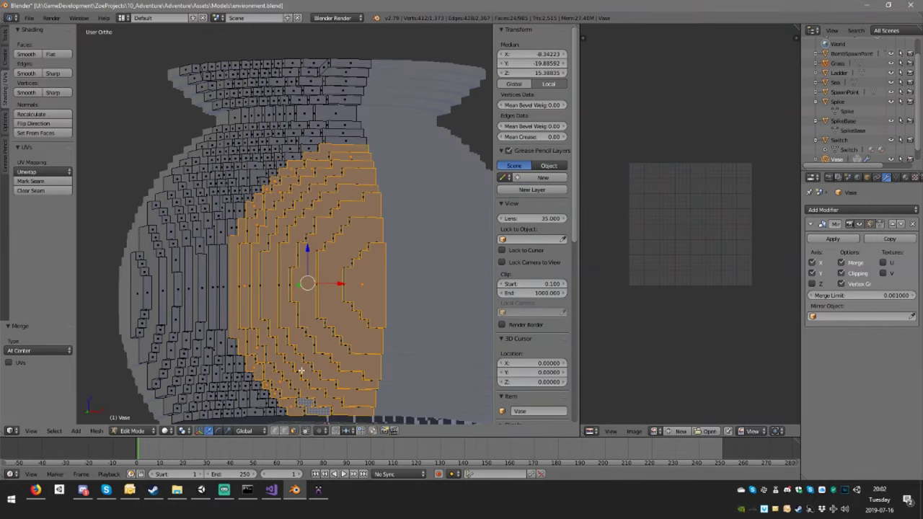
key(x)
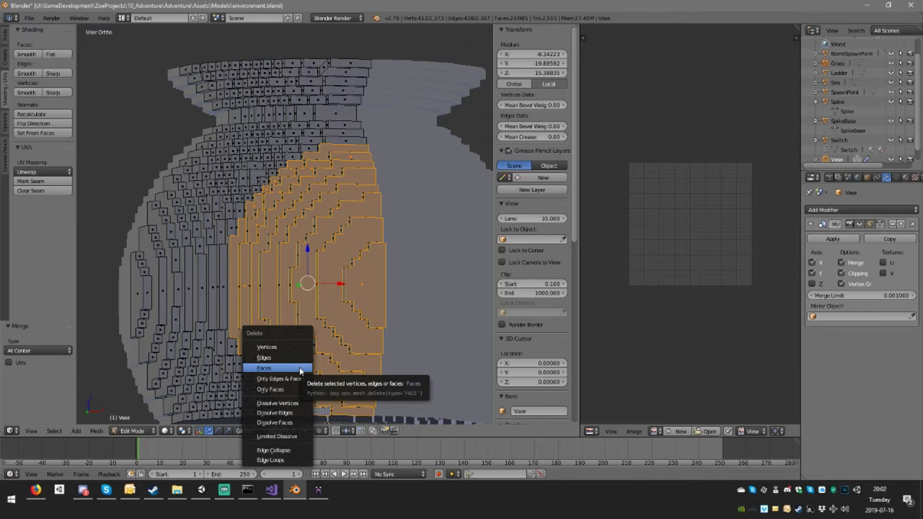
click(300, 369)
middle_drag(300, 369, 284, 326)
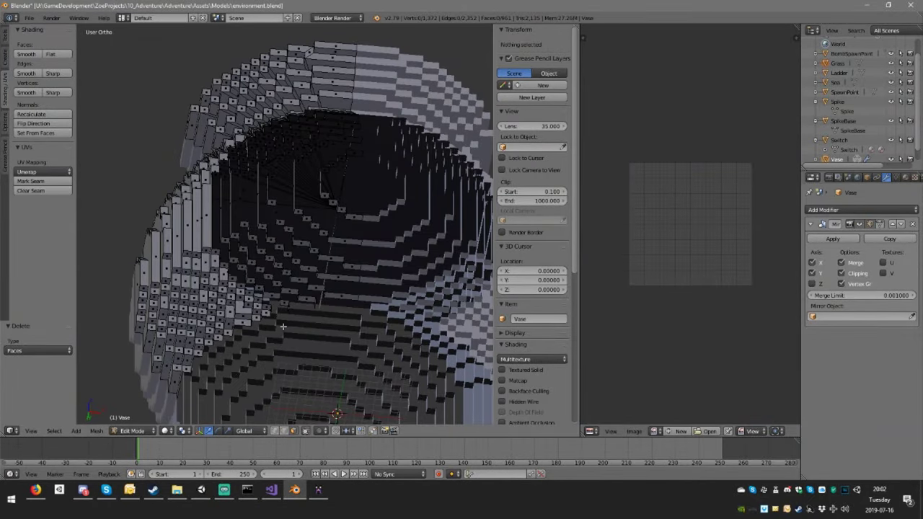
Undo the deletion and selection of the belly faces and return to vertex selection.
key(ctrl+z)
click(275, 431)
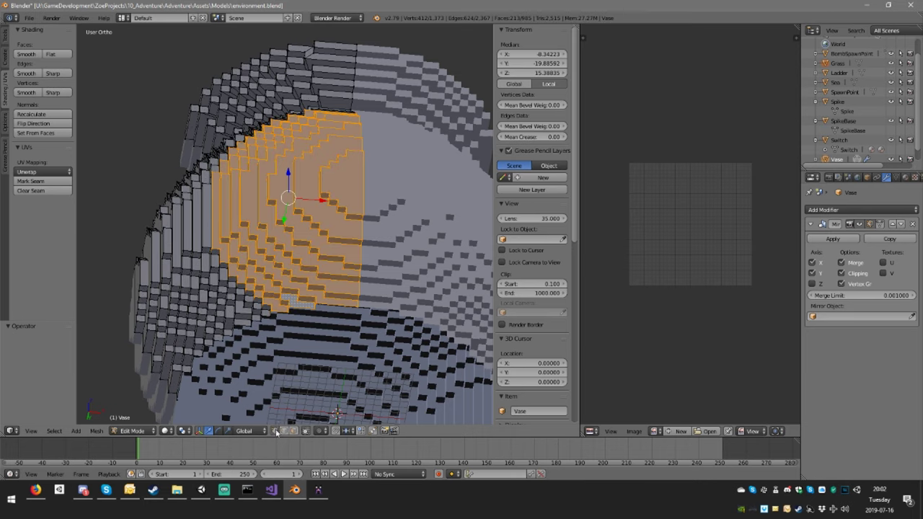
middle_drag(299, 350, 331, 250)
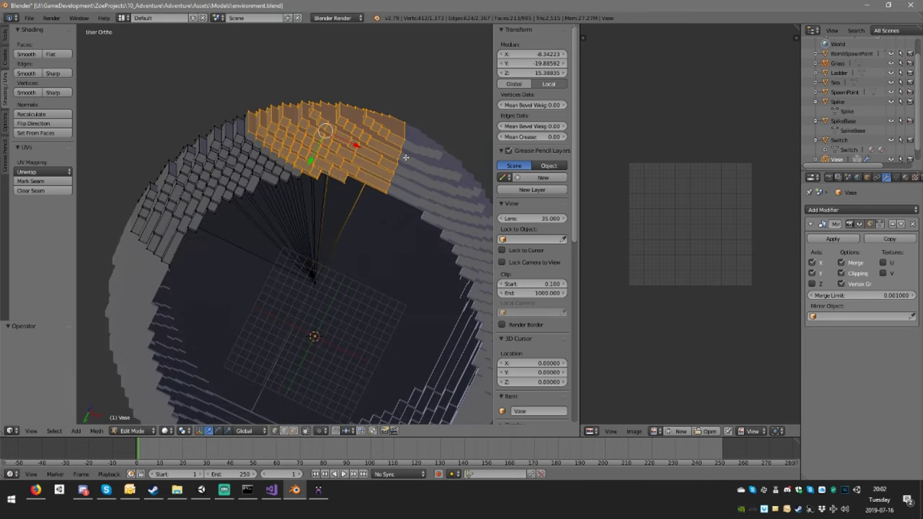
key(ctrl+z)
Select the whole open edge loop of the mesh section around the vase's bottom opening, near Z 0.
middle_drag(372, 197, 336, 271)
alt+right_click(346, 255)
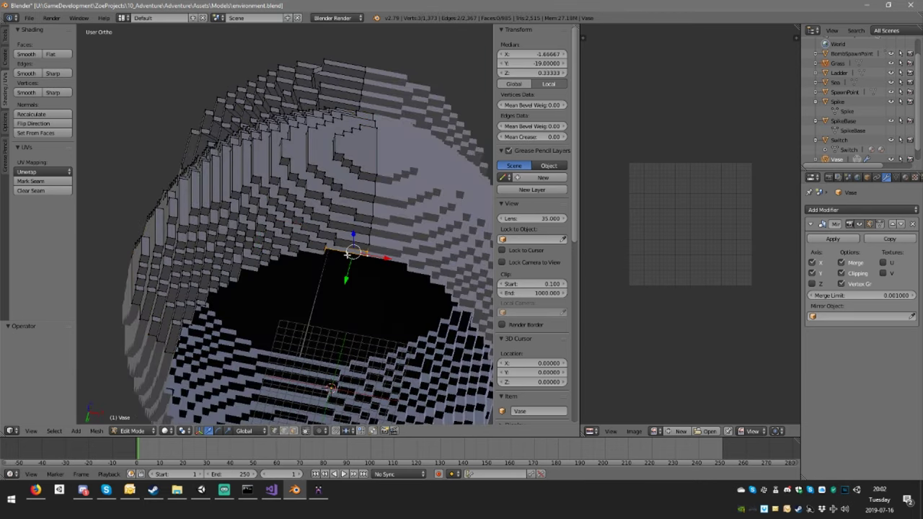
alt+shift+right_click(254, 271)
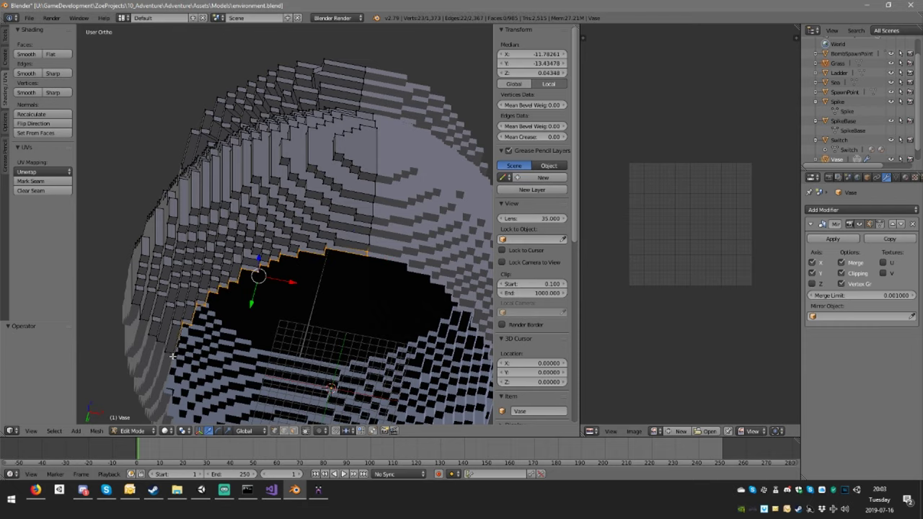
middle_drag(273, 272, 208, 284)
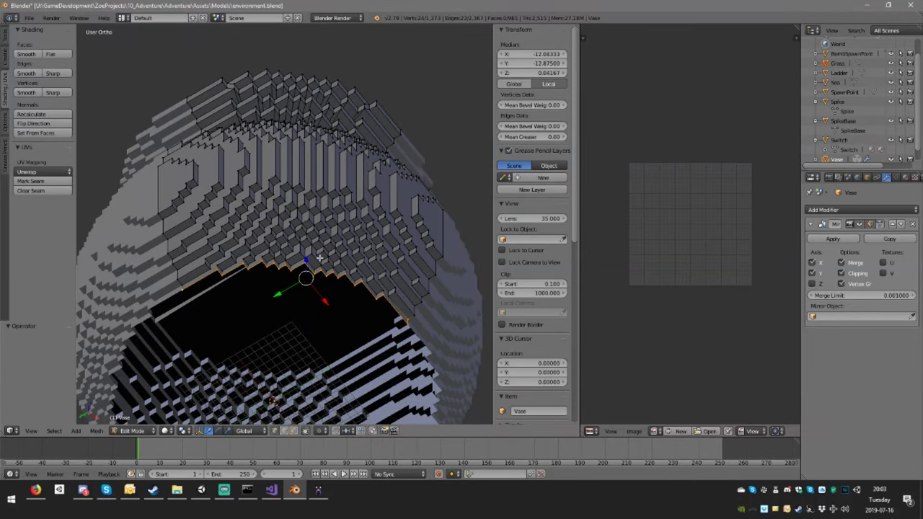
middle_drag(320, 258, 296, 256)
Try filling the selected bottom edge loop with a single face.
key(f)
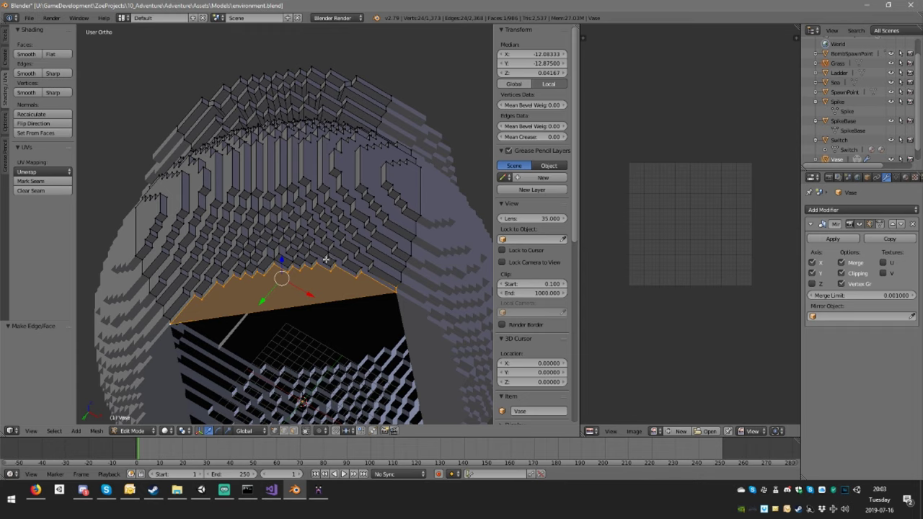
key(ctrl+z)
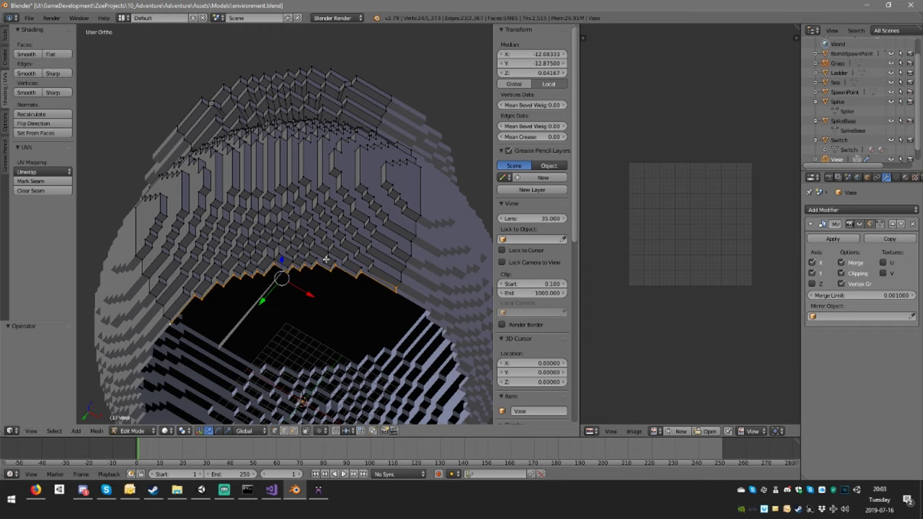
Extrude the bottom edge loop in place and merge its new vertices at center.
key(g)
key(Escape)
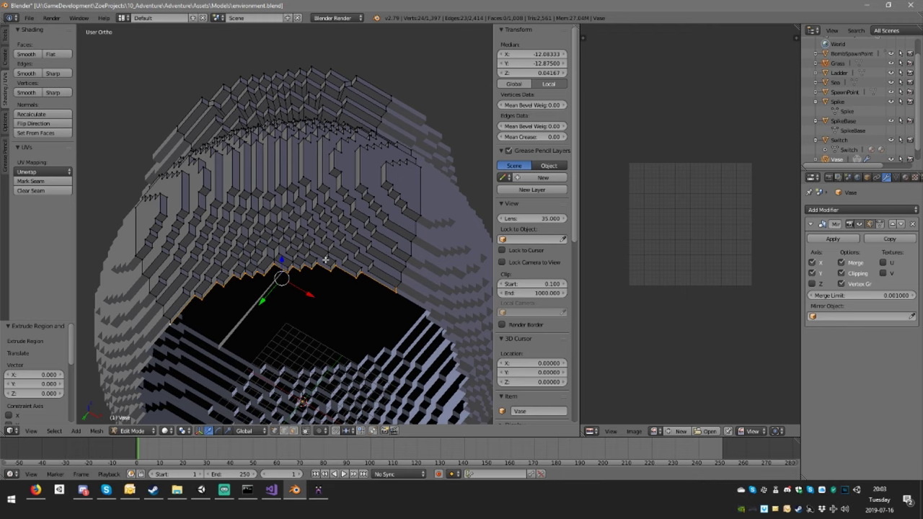
key(w)
click(326, 262)
click(325, 264)
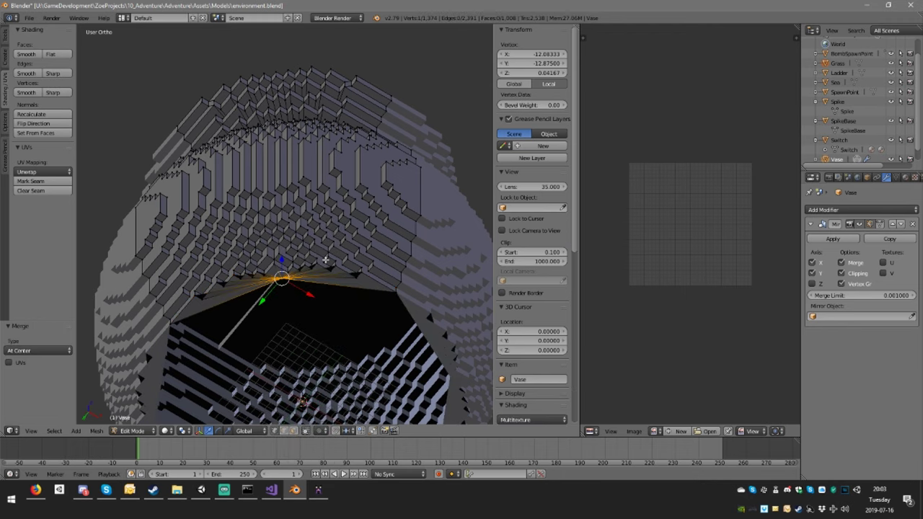
Set X and Y of the bottom loop's merged vertex to 0.
click(540, 54)
text(0)
key(Return)
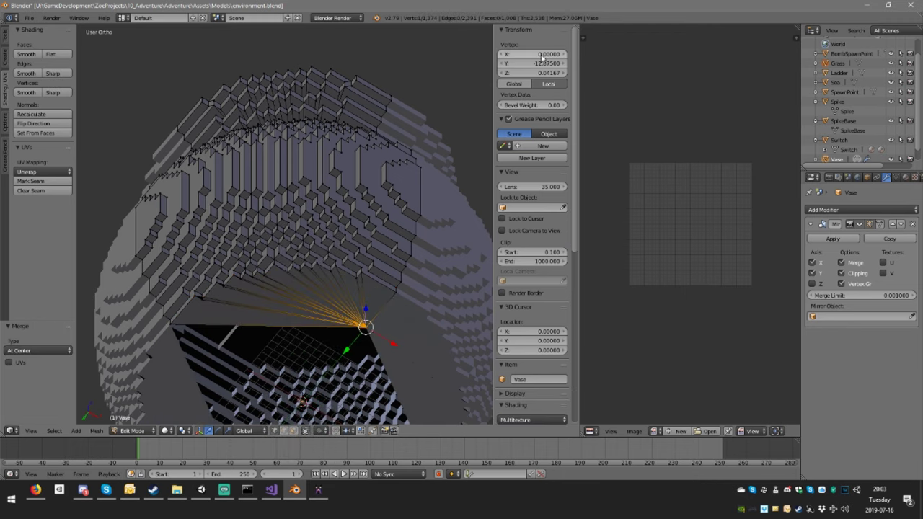
click(536, 63)
text(0)
key(Return)
middle_drag(419, 189, 353, 206)
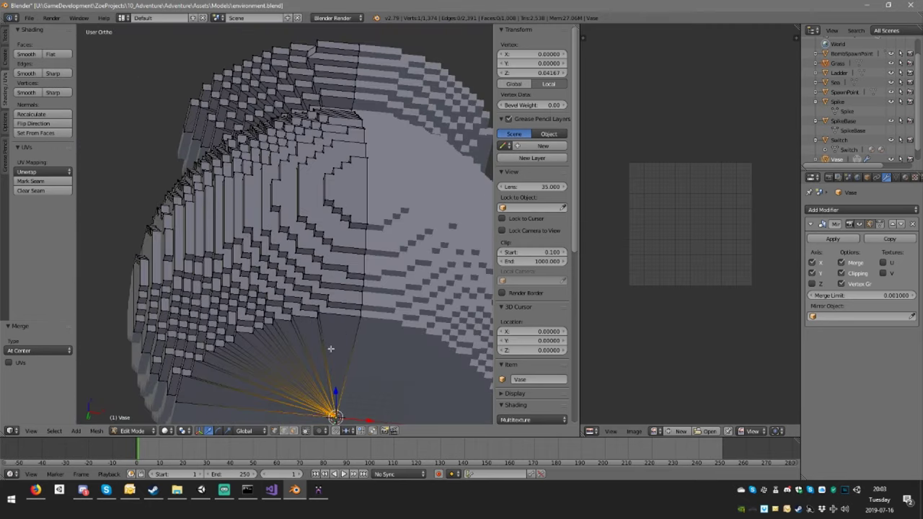
Select the outermost front face in the middle of the vase's belly in face mode and apply Tris to Quads to it.
click(294, 431)
right_click(364, 193)
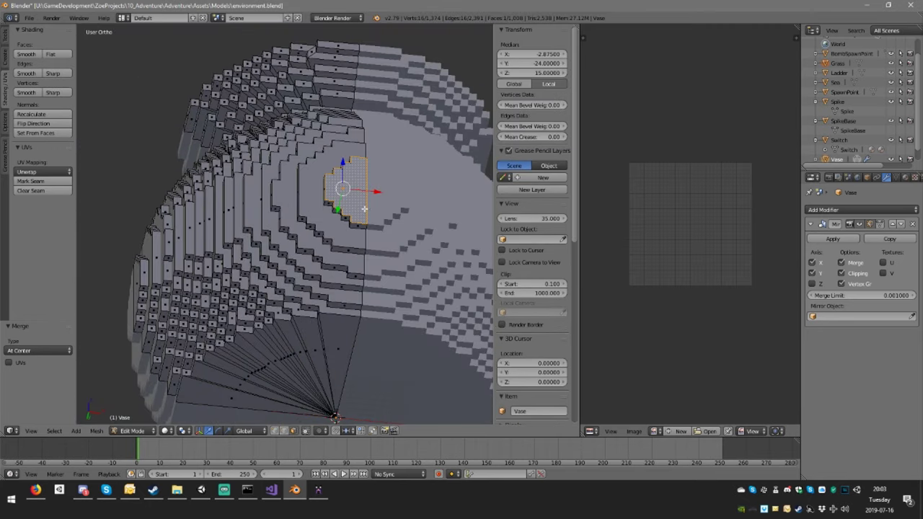
key(space)
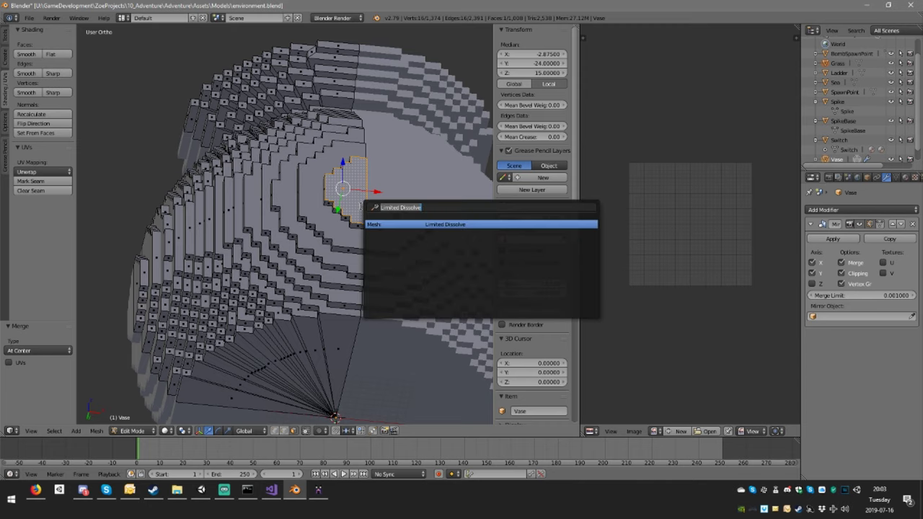
text(mak)
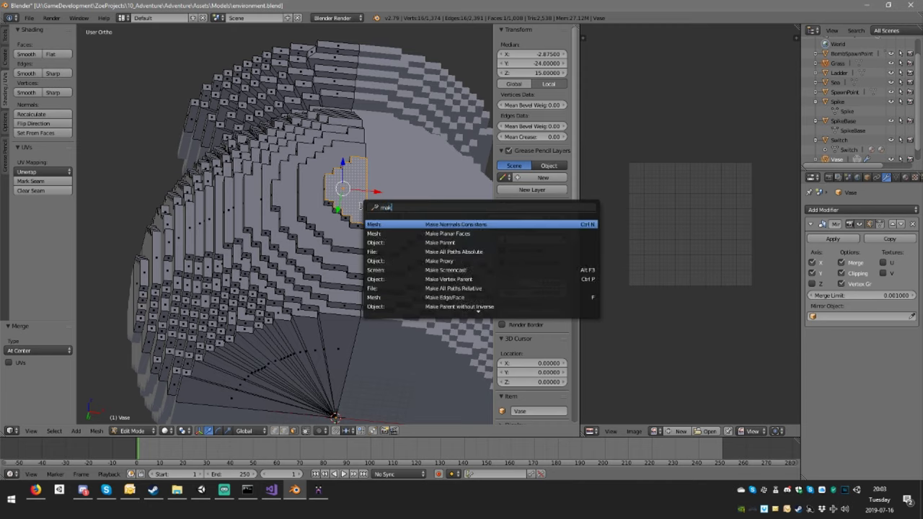
text(ec)
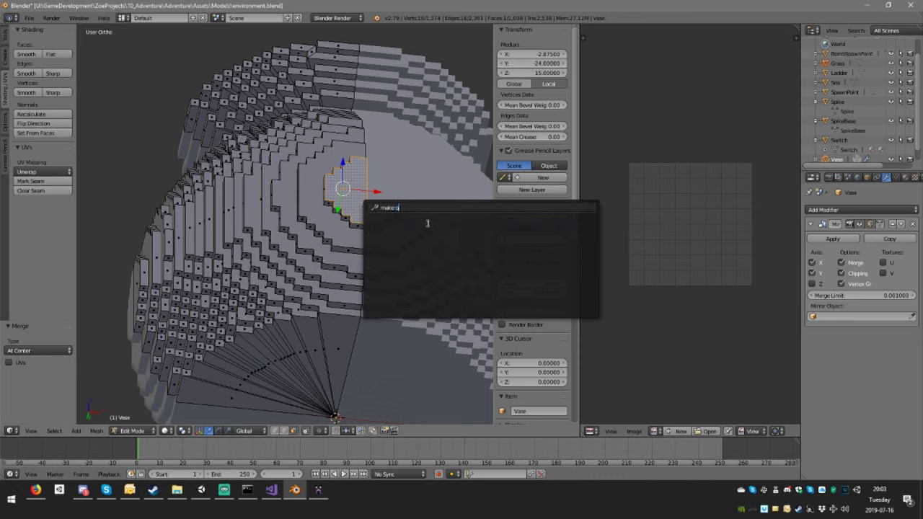
drag(420, 210, 373, 203)
key(BackSpace)
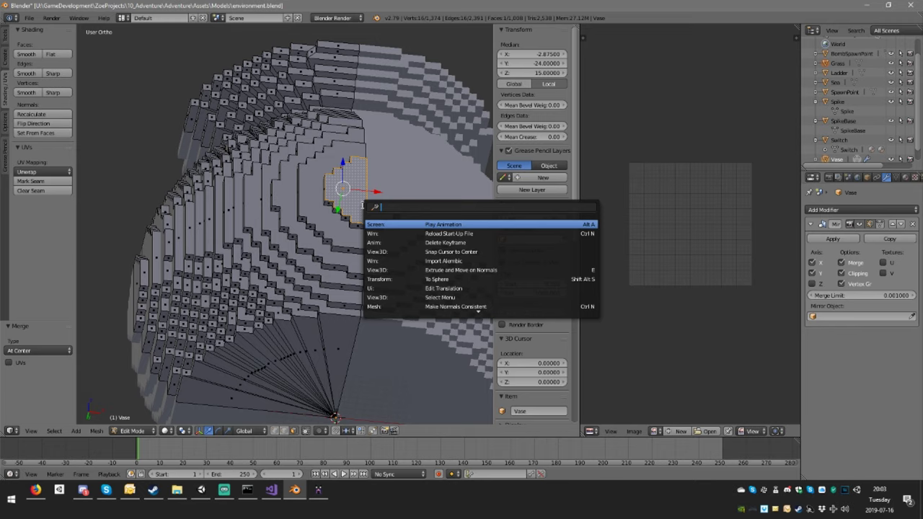
text(qu)
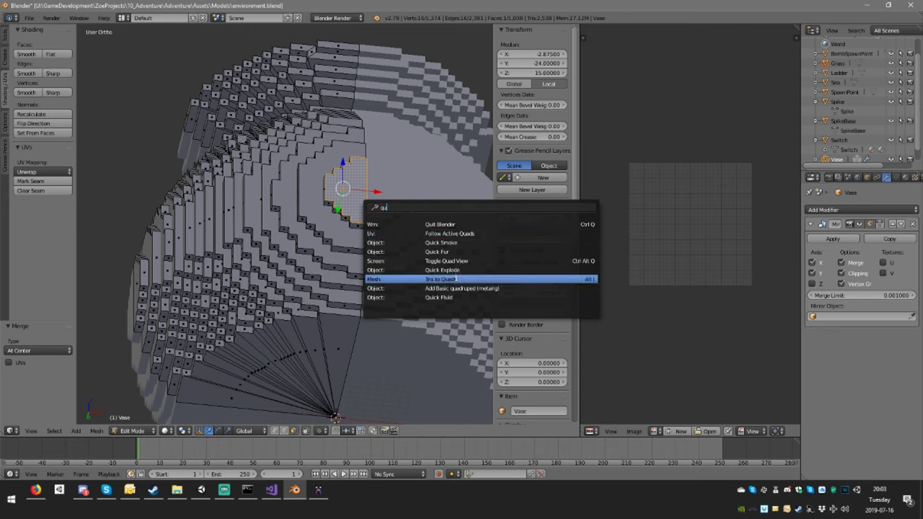
click(468, 279)
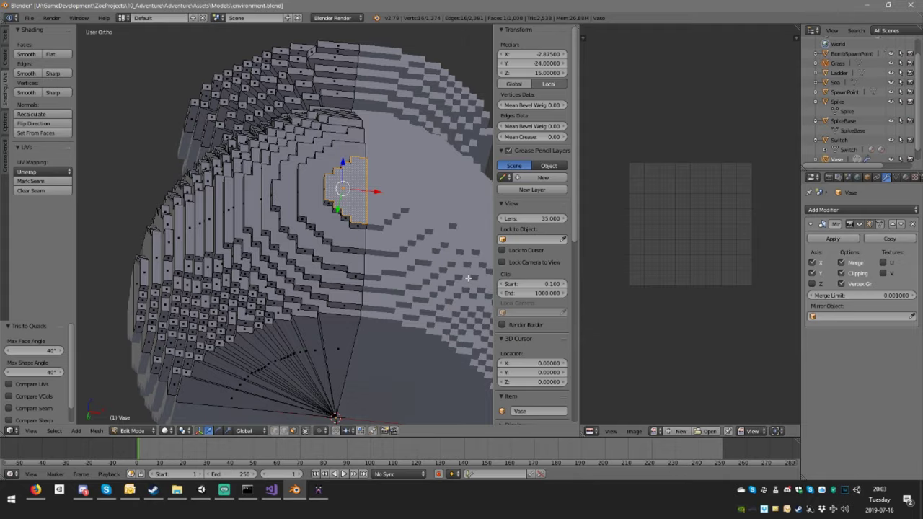
Undo the last Tris to Quads conversion.
middle_drag(386, 240, 421, 247)
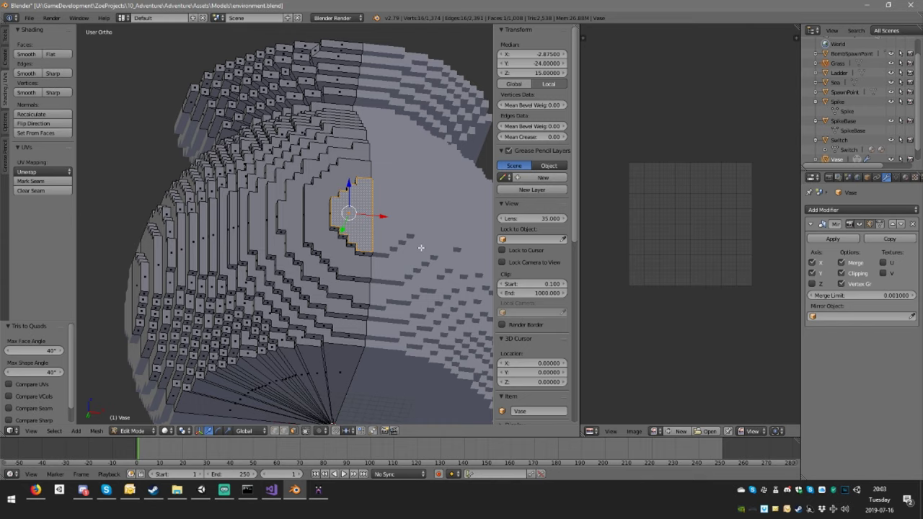
key(ctrl+z)
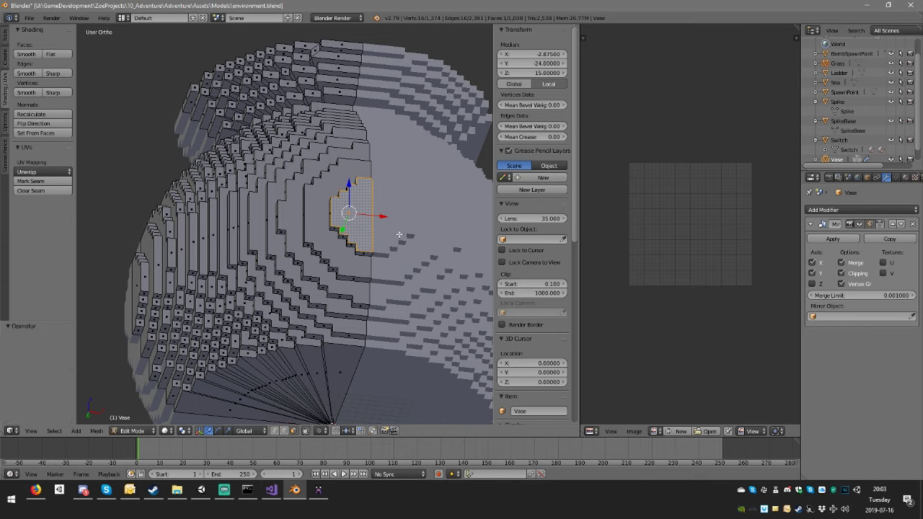
Select the flat front-facing faces of the vase's belly, including the small stepped ones around its rim, and delete them as faces.
middle_drag(399, 235, 347, 264)
shift+right_click(361, 233)
shift+right_click(328, 230)
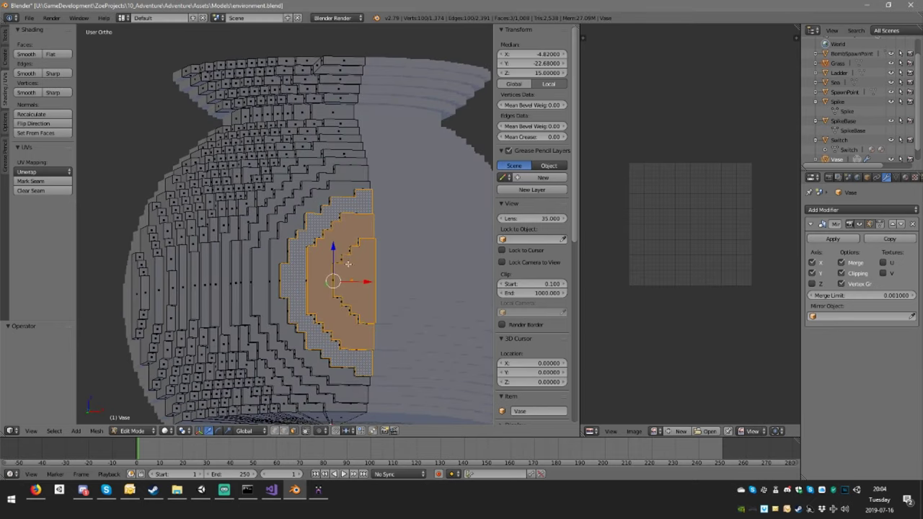
shift+right_click(292, 219)
shift+right_click(274, 218)
shift+right_click(256, 238)
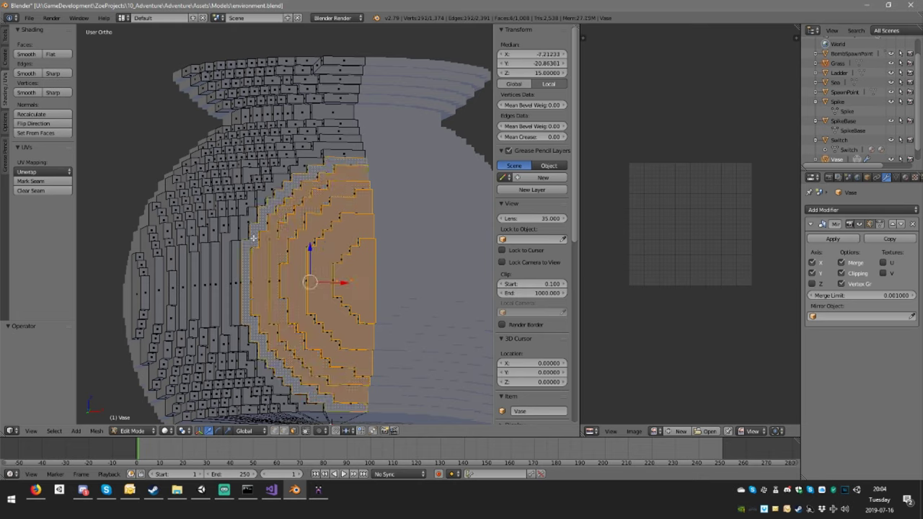
shift+right_click(240, 265)
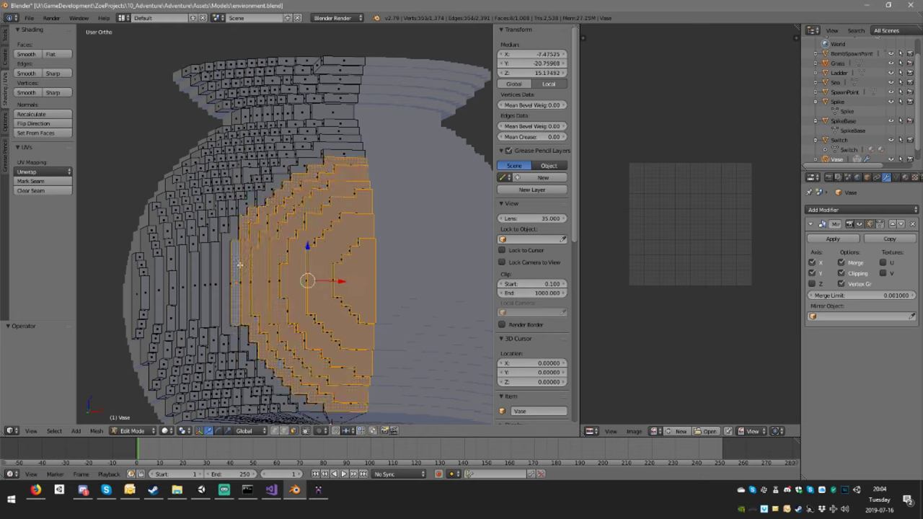
shift+right_click(265, 195)
shift+right_click(303, 169)
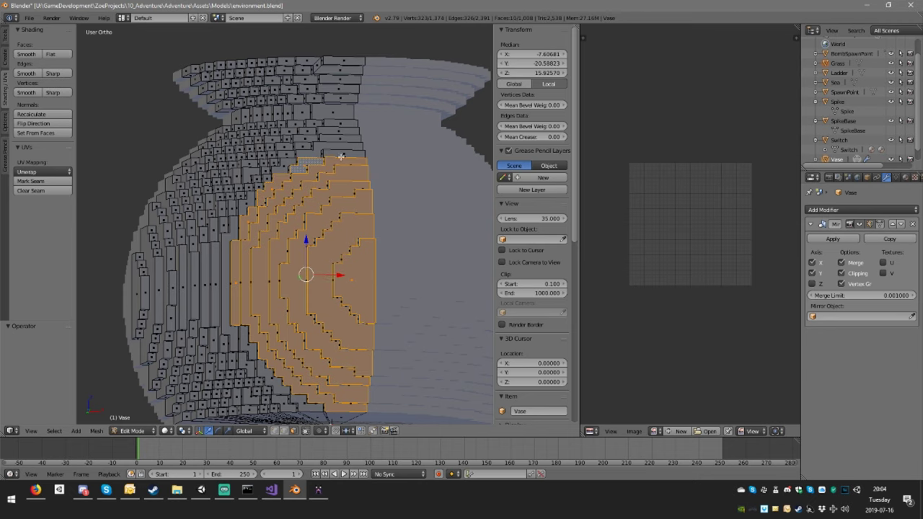
shift+right_click(340, 156)
middle_drag(287, 320, 275, 281)
shift+right_click(232, 304)
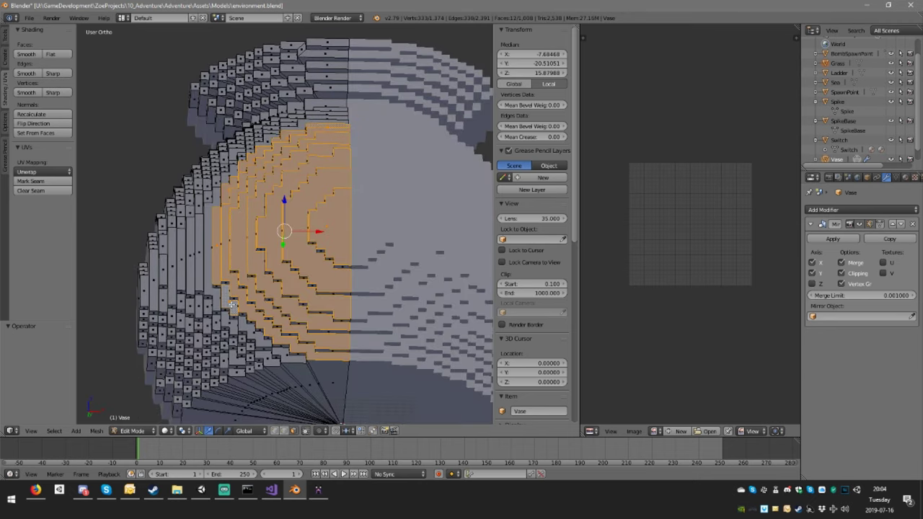
shift+right_click(245, 328)
middle_drag(237, 309, 273, 319)
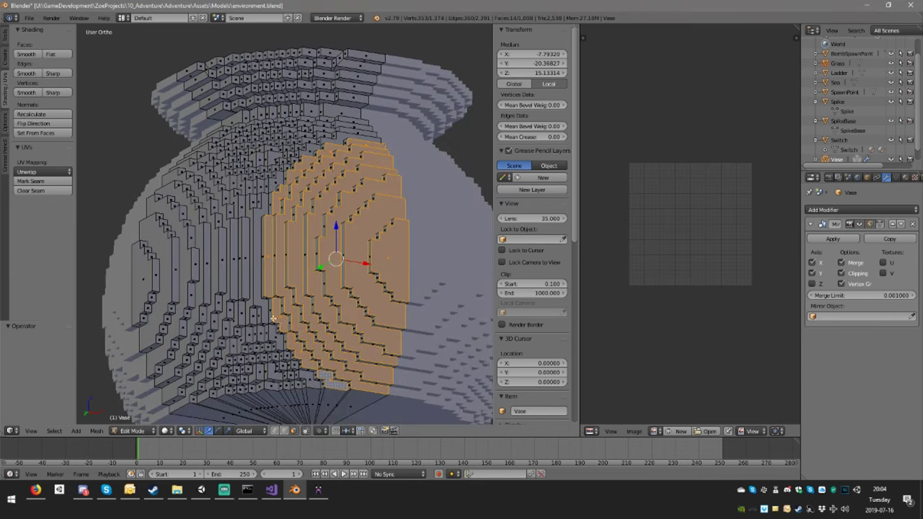
shift+right_click(311, 381)
shift+right_click(293, 359)
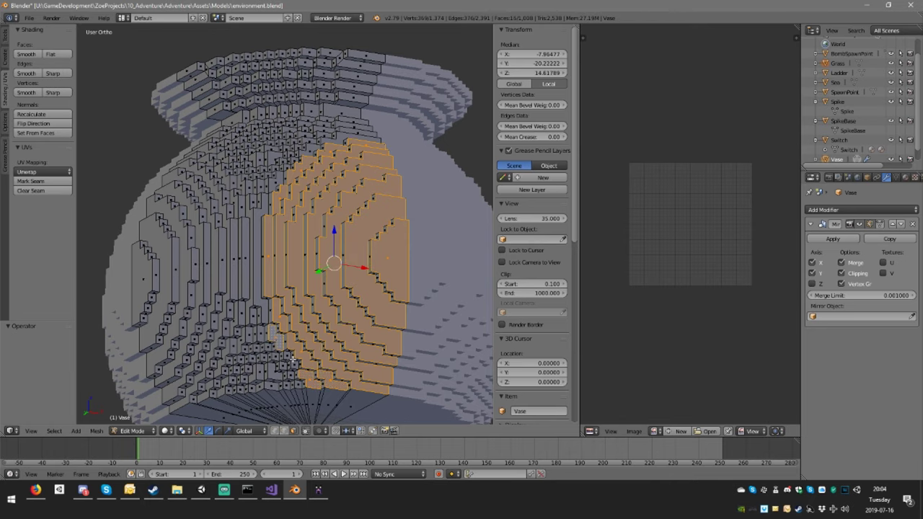
alt+shift+right_click(264, 306)
middle_drag(292, 229, 261, 228)
shift+right_click(262, 229)
shift+right_click(287, 203)
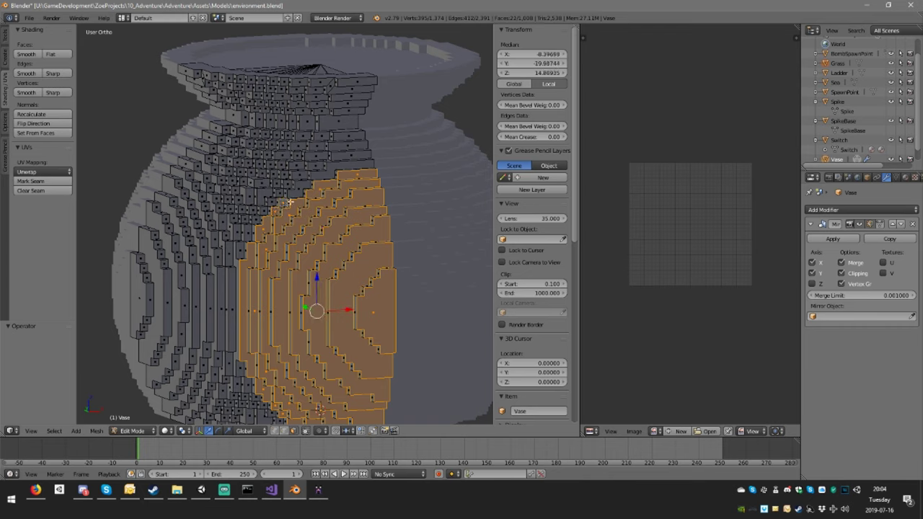
shift+right_click(303, 190)
shift+right_click(341, 168)
middle_drag(374, 217, 356, 211)
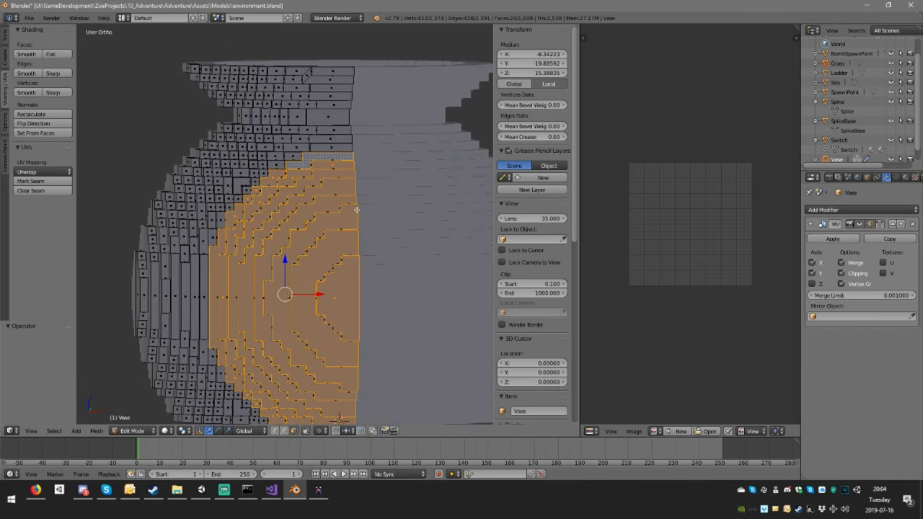
key(x)
click(355, 209)
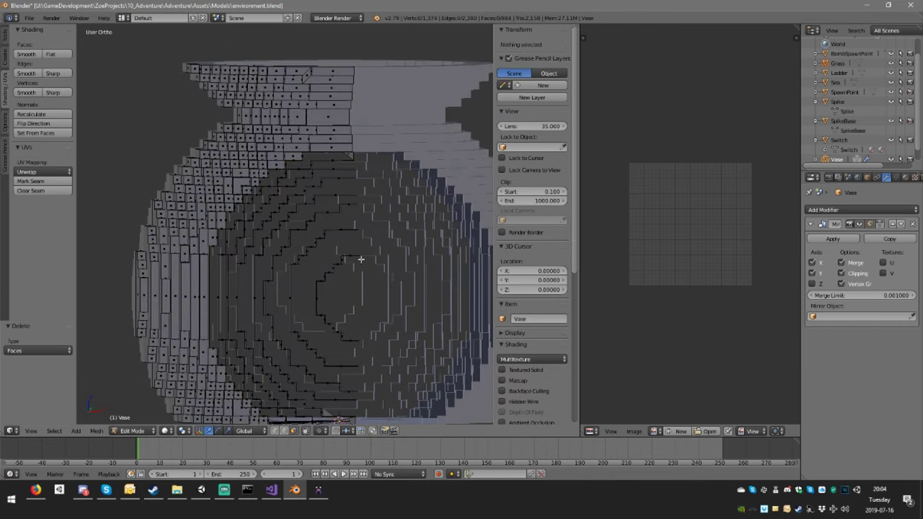
Delete two leftover edges near the vase's bottom at the front opening, using the Edges delete type.
middle_drag(360, 264, 361, 433)
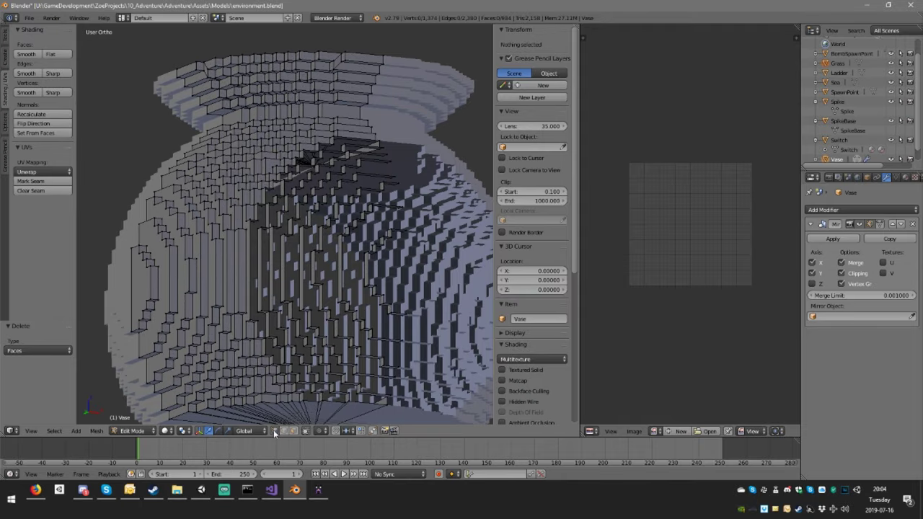
middle_drag(306, 404, 317, 368)
middle_drag(405, 375, 334, 354)
scroll(339, 366, up, 3)
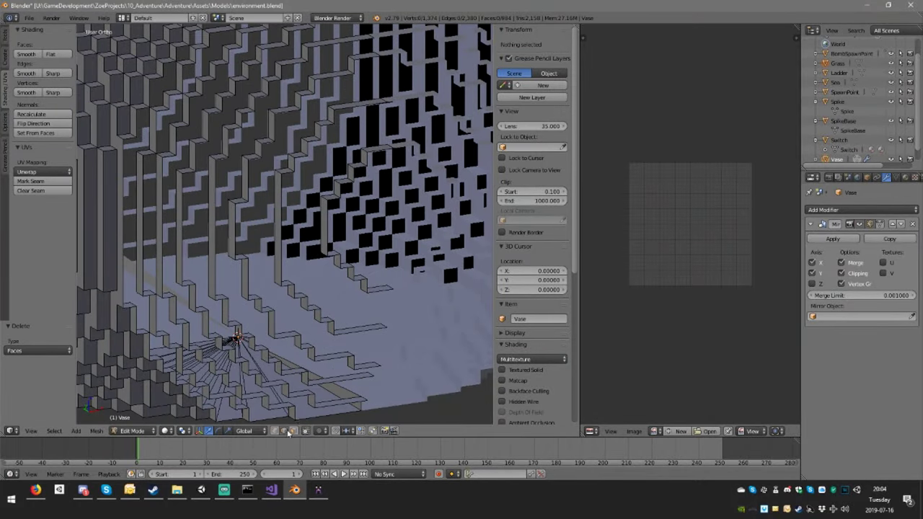
right_click(334, 397)
middle_drag(409, 394, 268, 448)
key(x)
click(329, 369)
right_click(347, 351)
key(x)
click(368, 370)
Extrude the belly's vertical stepped edge loop at Y -19 in place and merge its new vertices at center.
click(275, 430)
middle_drag(330, 333, 305, 268)
scroll(323, 292, down, 4)
scroll(313, 295, up, 4)
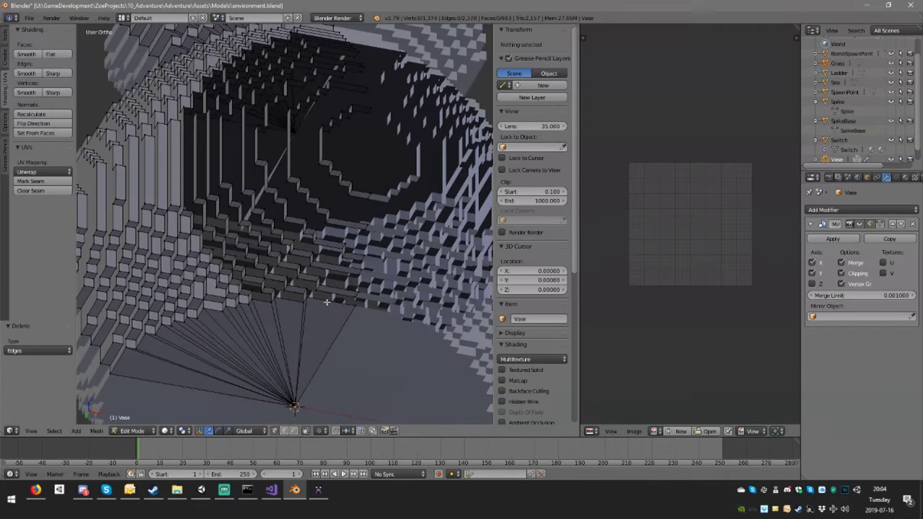
alt+right_click(328, 303)
middle_drag(328, 304, 285, 281)
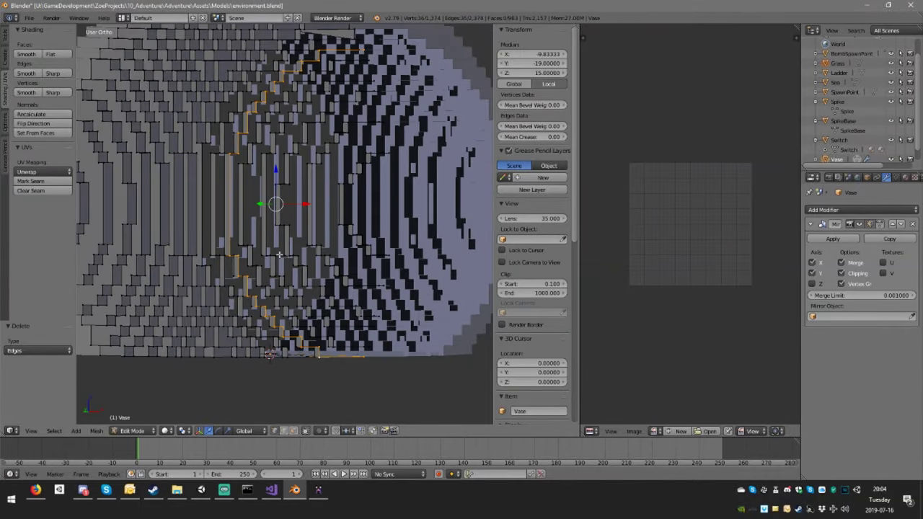
key(e)
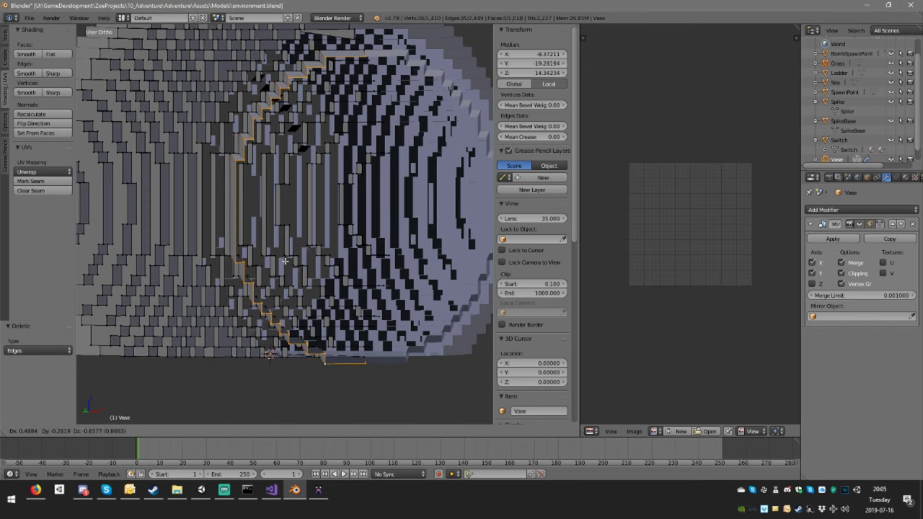
right_click(282, 255)
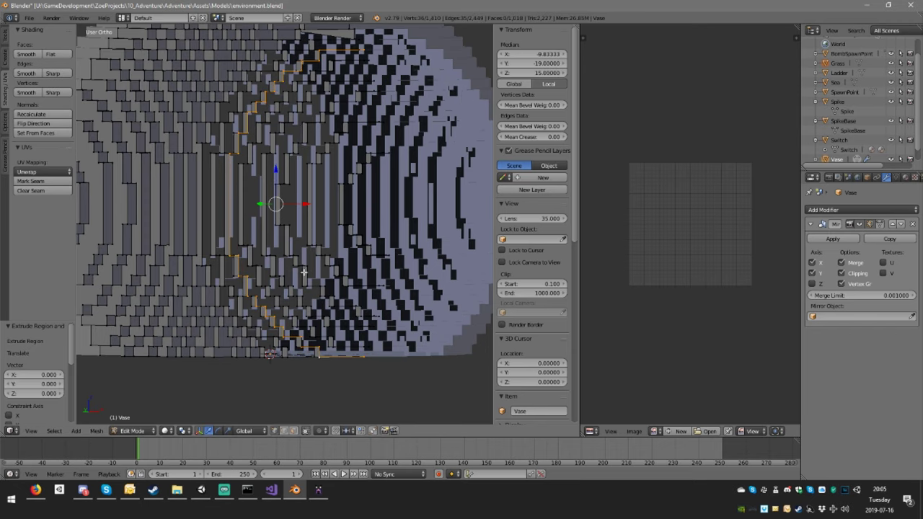
key(alt+m)
click(304, 271)
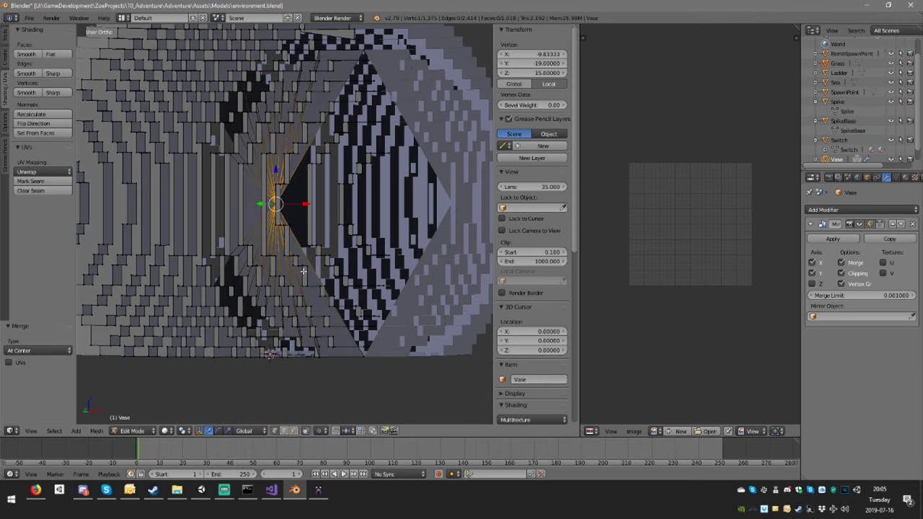
Set the X coordinate of the front loop's merged vertex to 0.
click(542, 54)
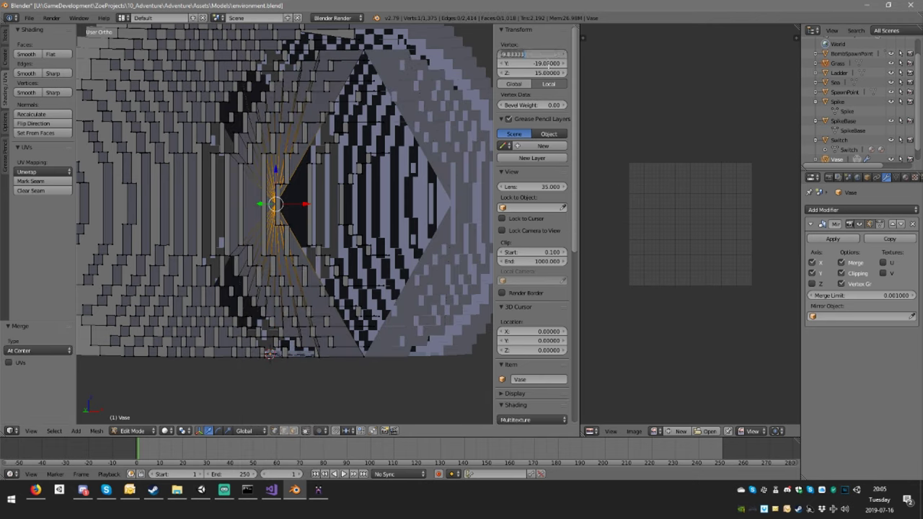
key(Return)
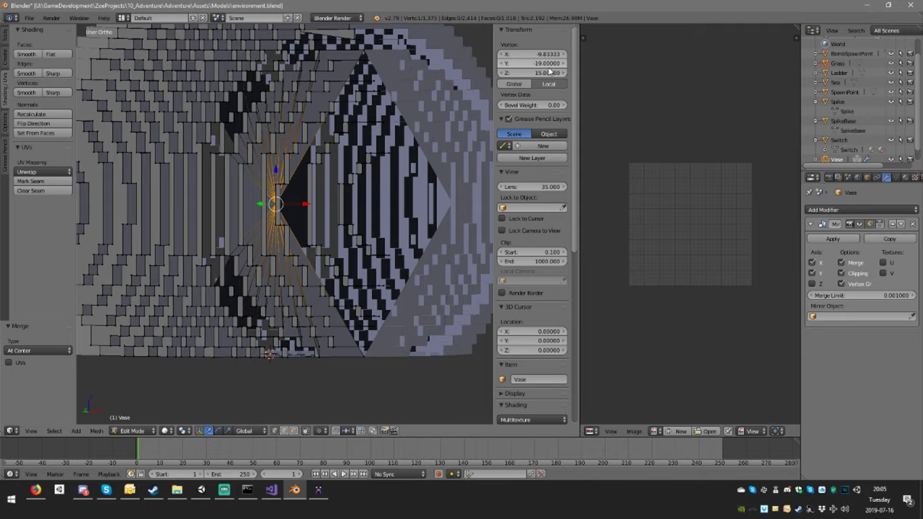
middle_drag(462, 99, 404, 116)
click(534, 54)
text(0)
key(Return)
alt+right_click(304, 315)
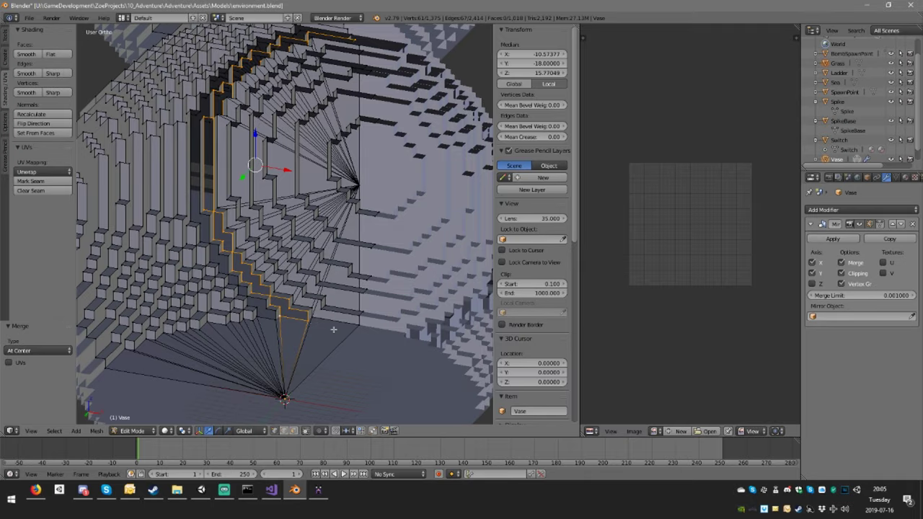
middle_drag(332, 328, 316, 254)
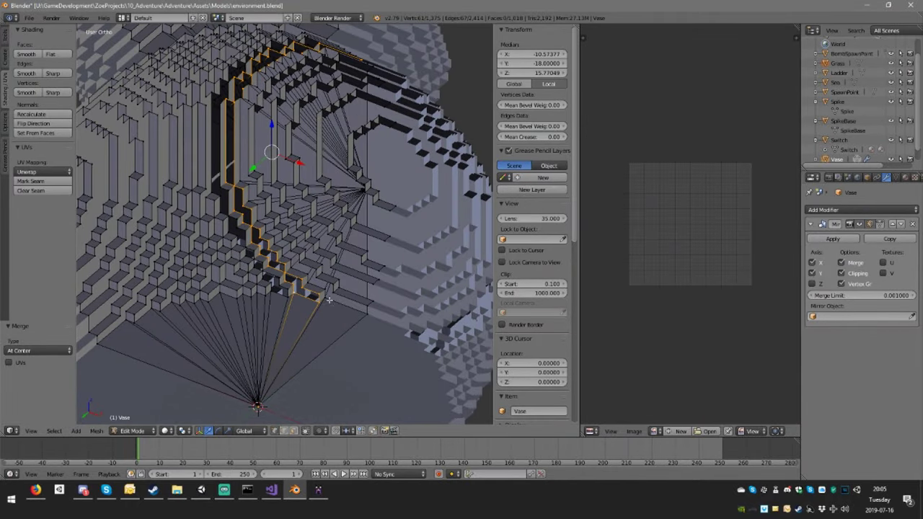
middle_drag(329, 300, 355, 301)
key(a)
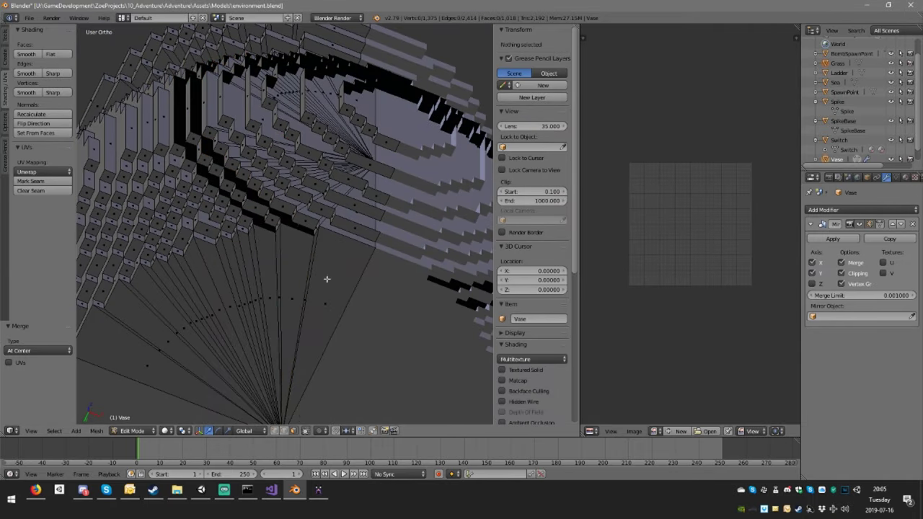
Delete the bottom's triangular fan faces nearest the front center line, working in face mode.
right_click(310, 268)
right_click(315, 262)
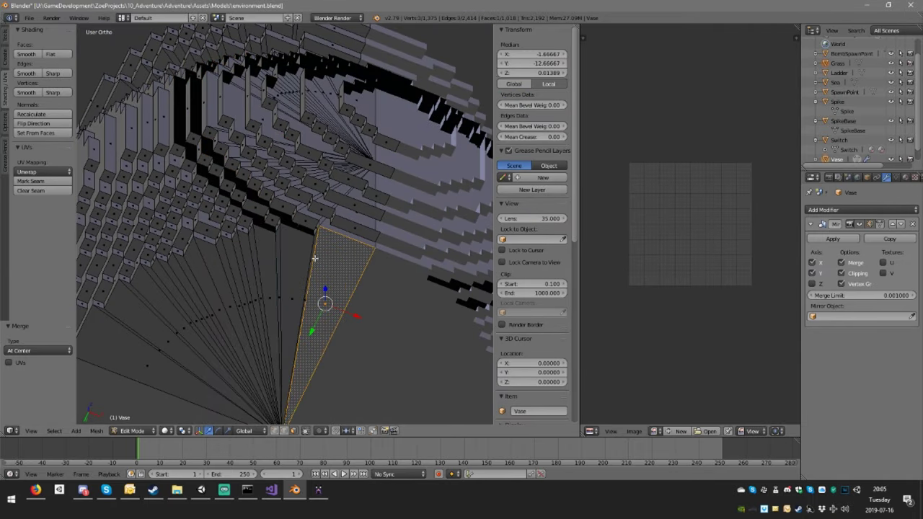
right_click(329, 305)
key(x)
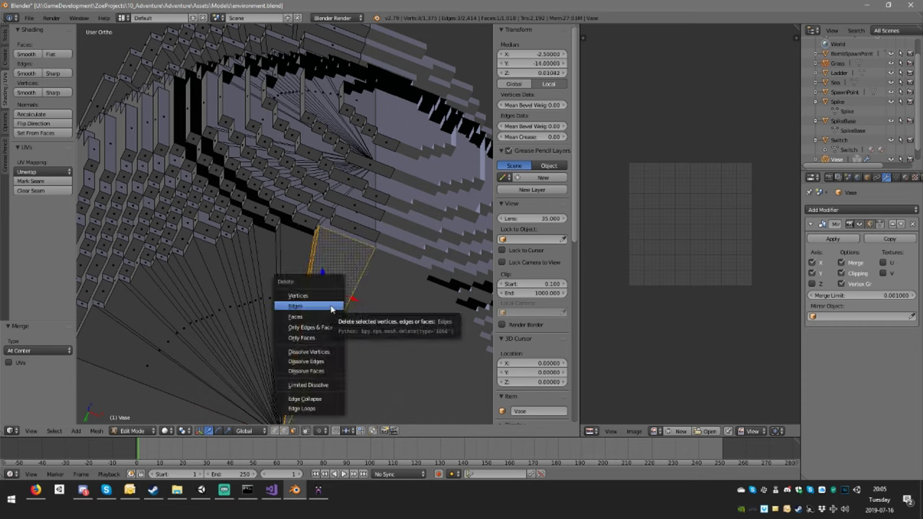
click(328, 317)
middle_drag(330, 305, 337, 323)
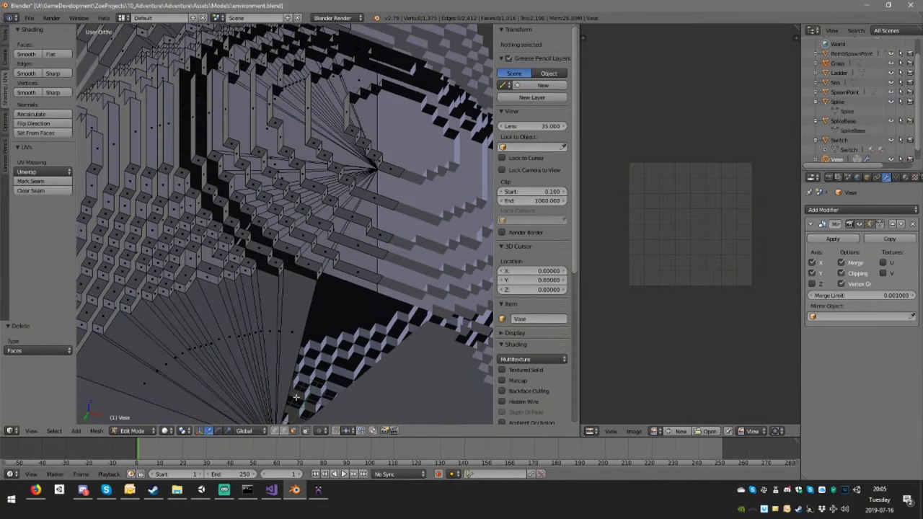
middle_drag(315, 294, 316, 252)
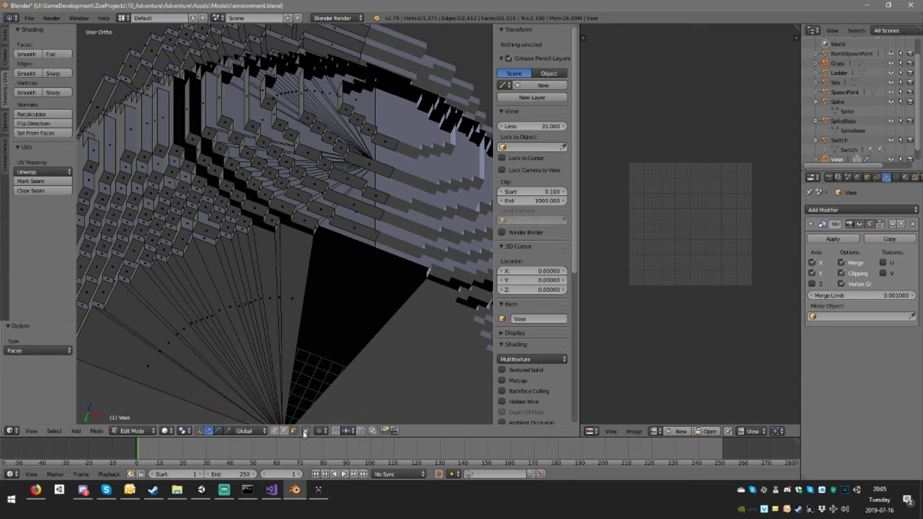
right_click(295, 344)
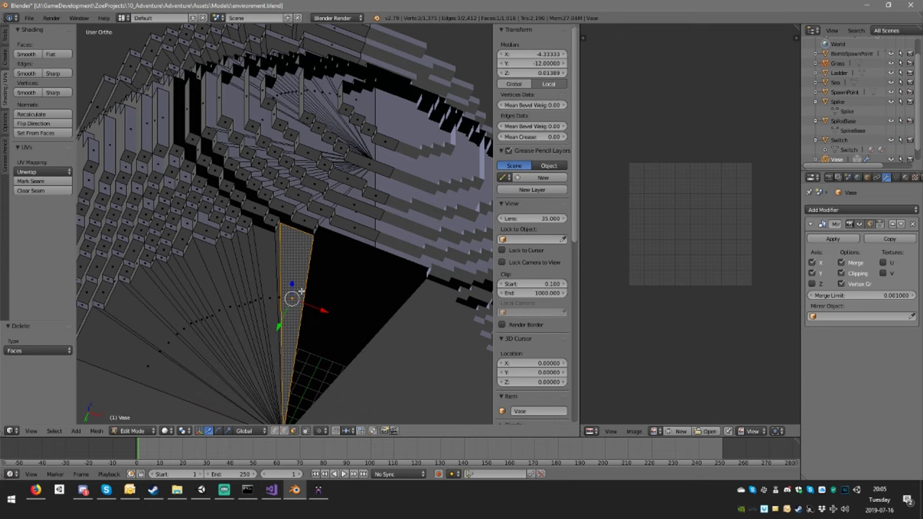
key(x)
click(292, 287)
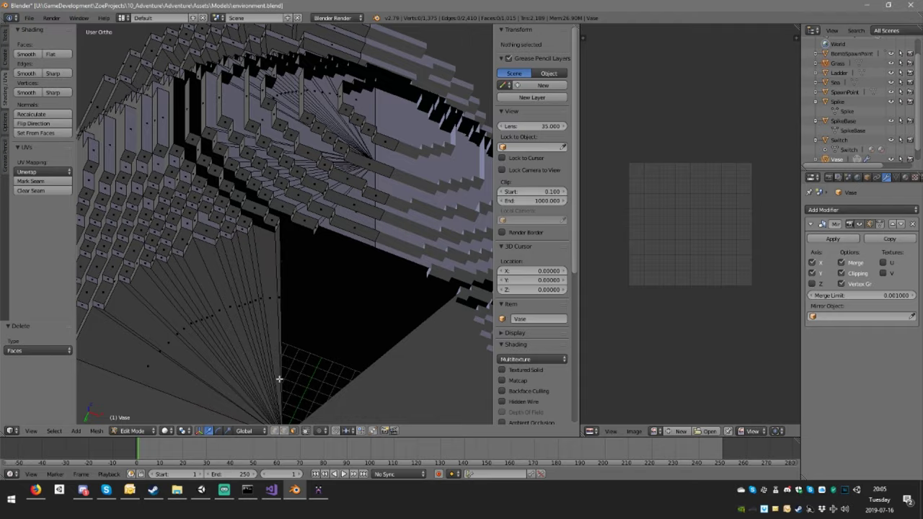
Extrude the bottom corner vertex at the edge of the remaining fan along X to the mirror plane at X 0.
middle_drag(280, 379, 287, 329)
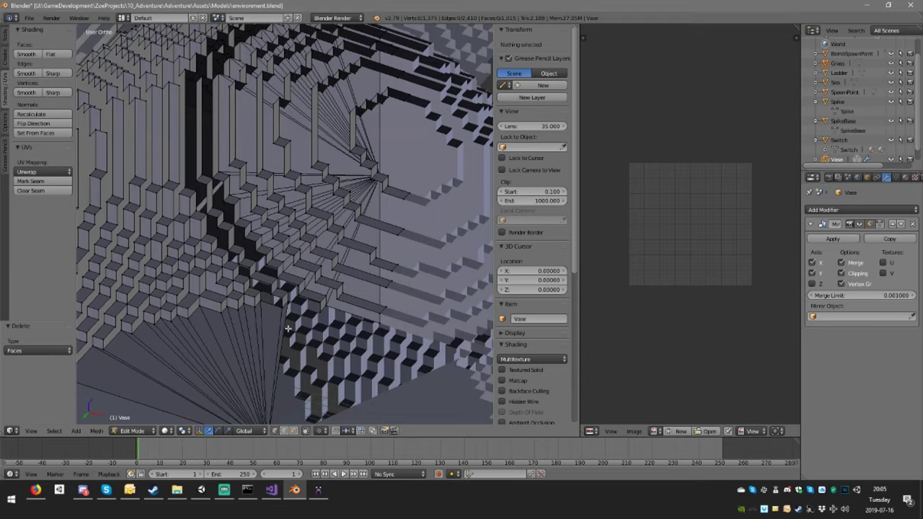
alt+click(274, 277)
middle_drag(305, 299, 280, 437)
scroll(295, 302, down, 2)
click(294, 431)
right_click(274, 250)
scroll(309, 308, up, 4)
click(275, 431)
right_click(285, 308)
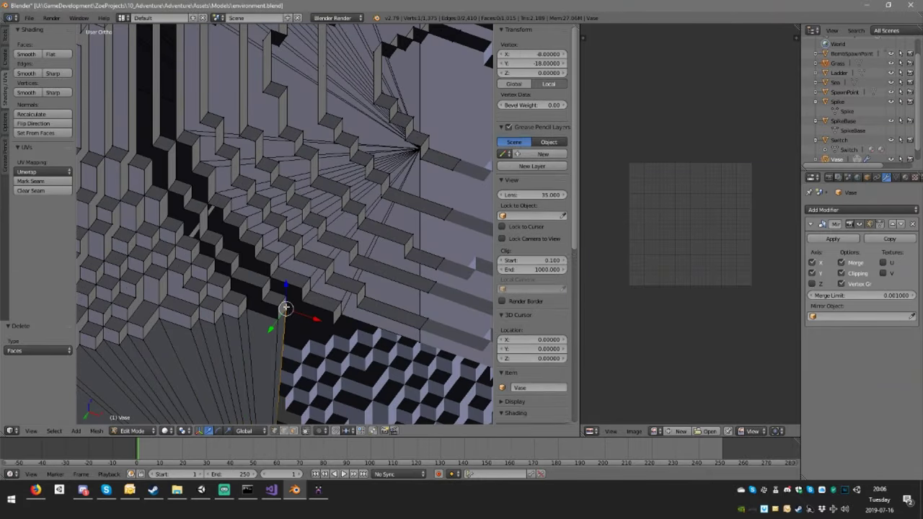
key(e)
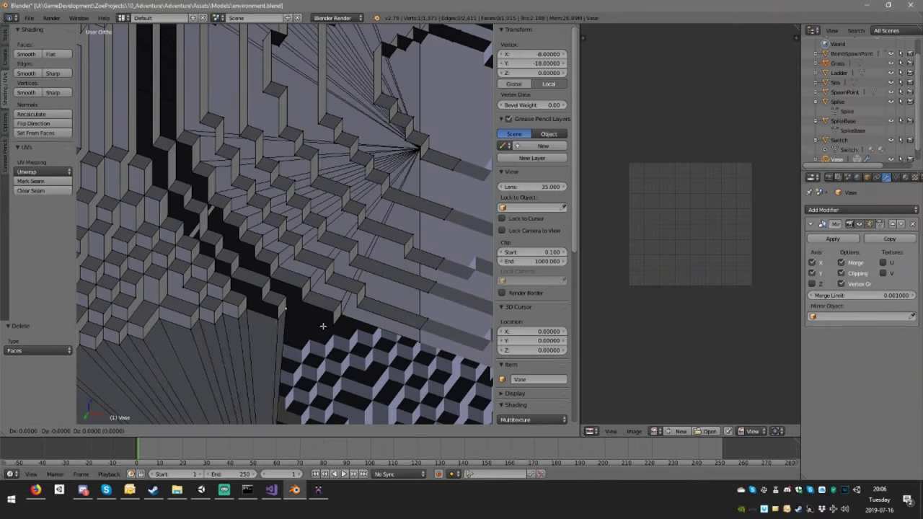
key(x)
click(124, 407)
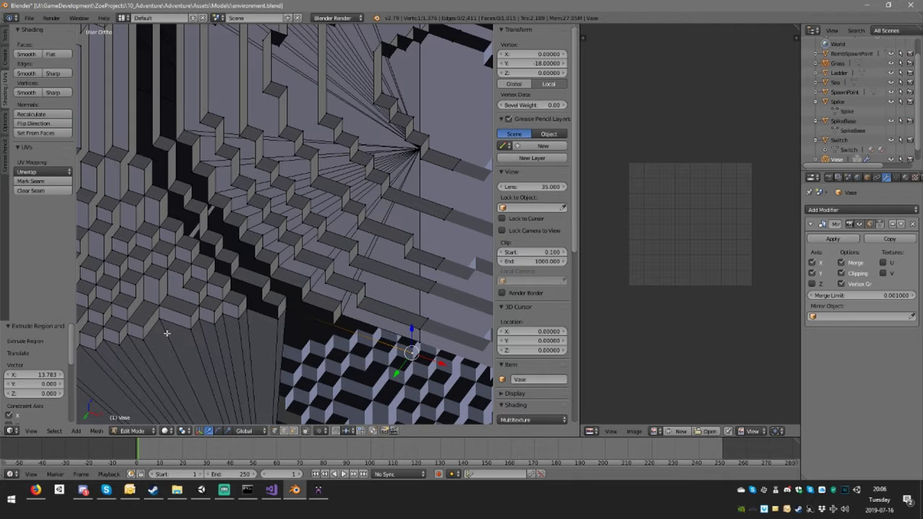
scroll(164, 332, down, 5)
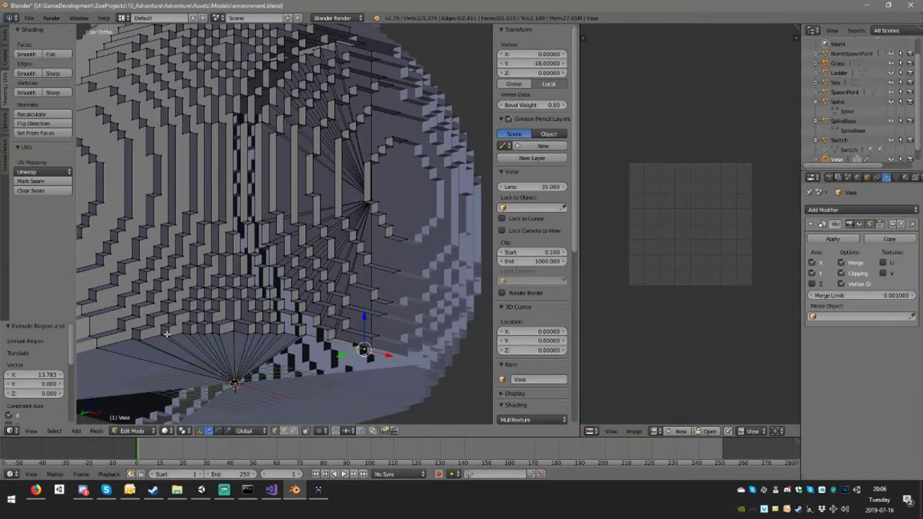
Triangulate the large stepped flat face at X -24 on the vase's belly, working in face mode.
scroll(150, 303, up, 3)
middle_drag(229, 306, 217, 340)
scroll(201, 318, down, 3)
click(293, 431)
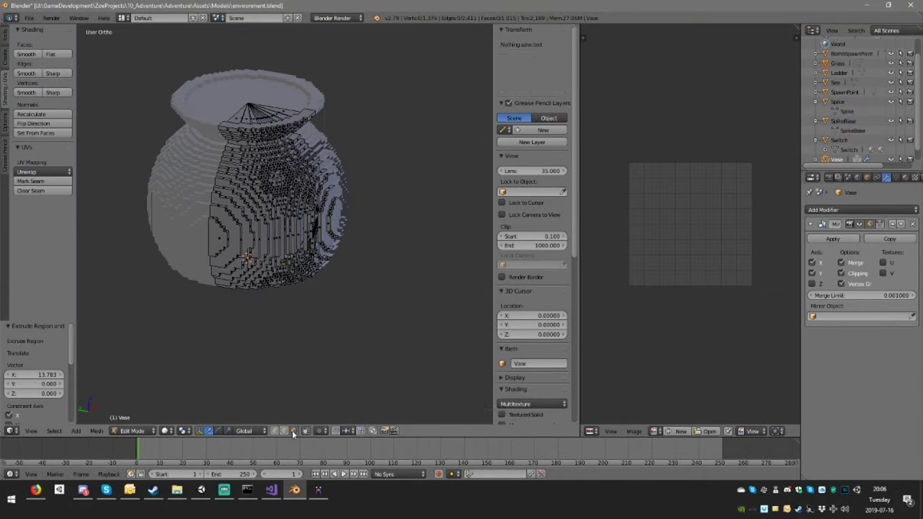
right_click(215, 232)
scroll(226, 252, up, 5)
middle_drag(226, 251, 242, 233)
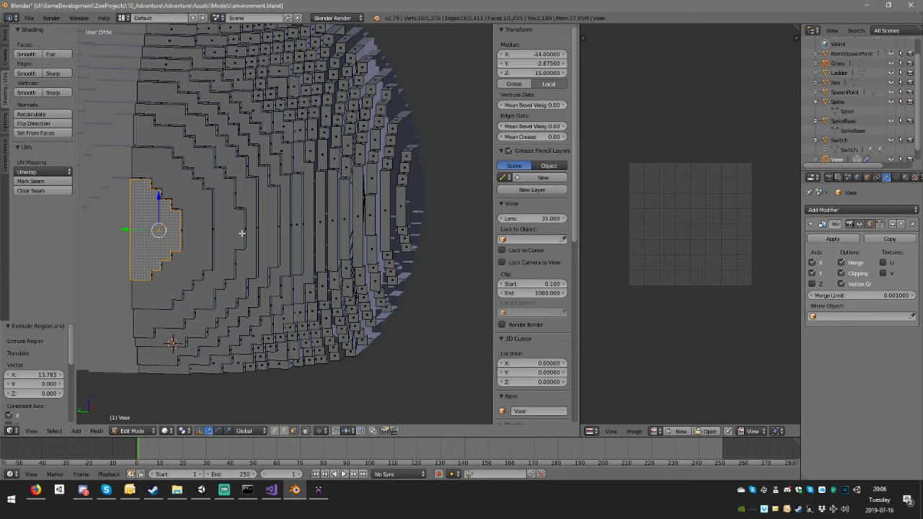
key(space)
text(tri)
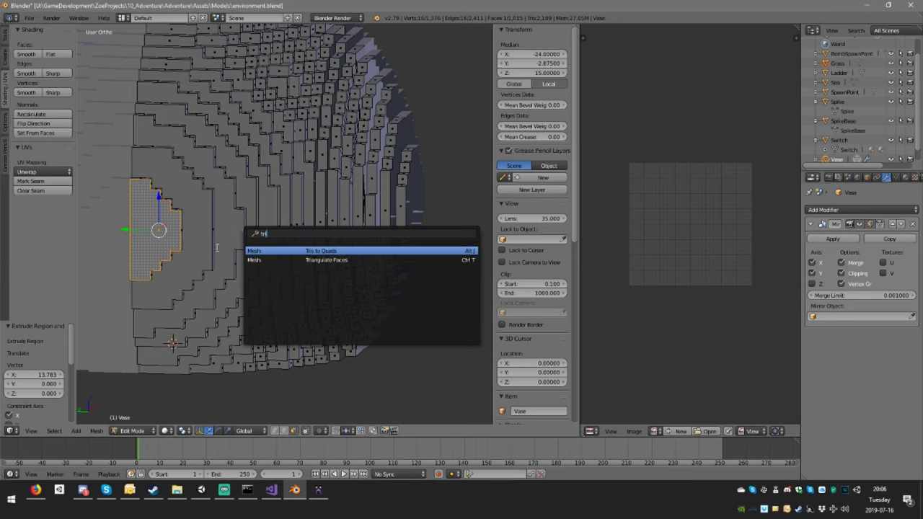
key(Down)
key(Return)
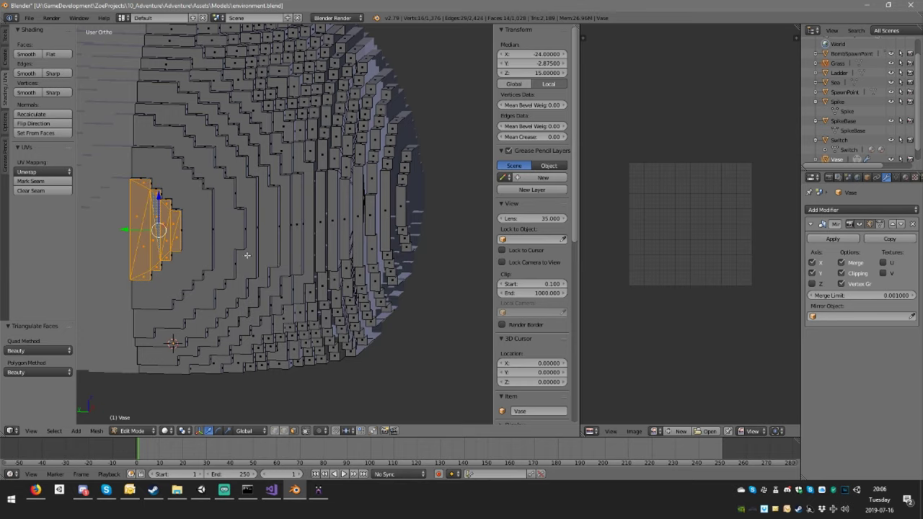
Convert the triangles of the selected belly face with Tris to Quads.
middle_drag(202, 238, 203, 233)
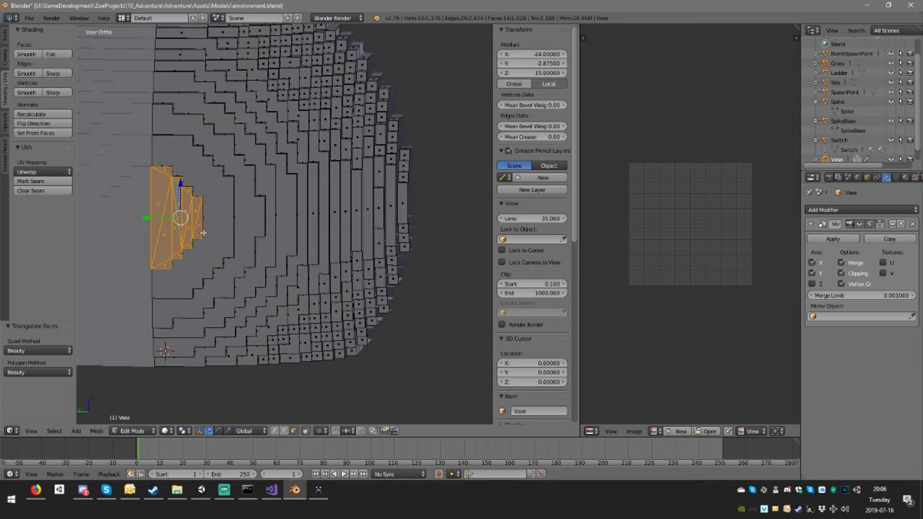
key(space)
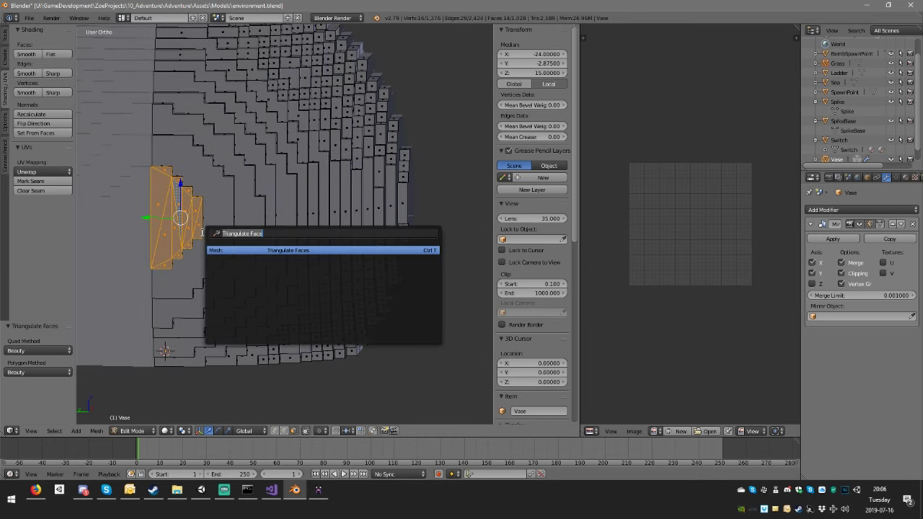
text(tri)
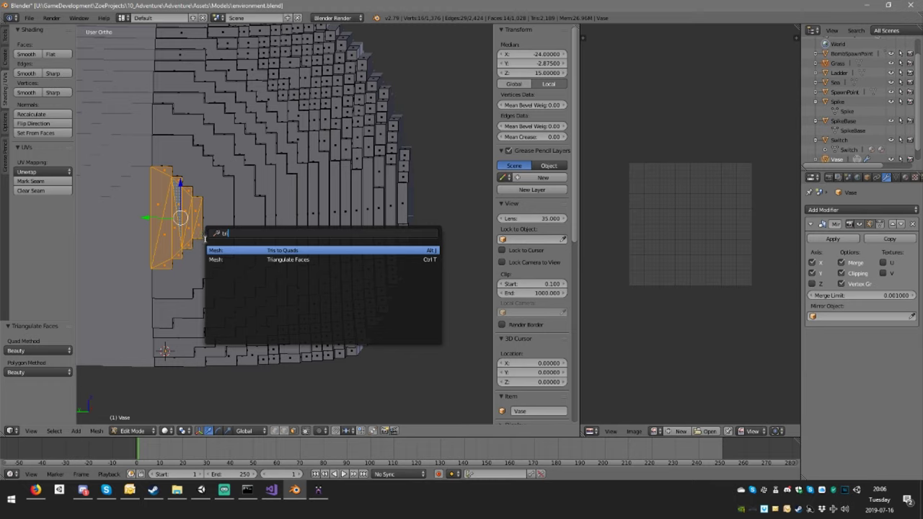
click(302, 251)
scroll(226, 244, up, 4)
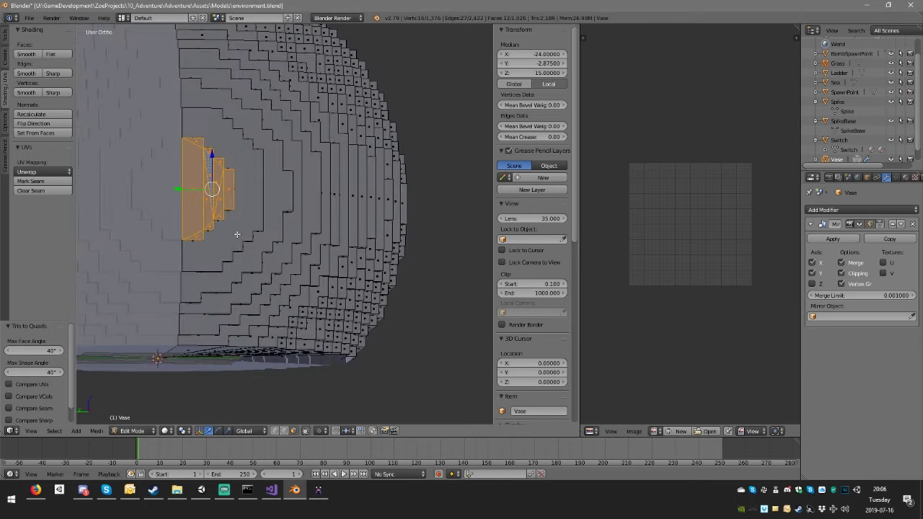
middle_drag(197, 215, 233, 225)
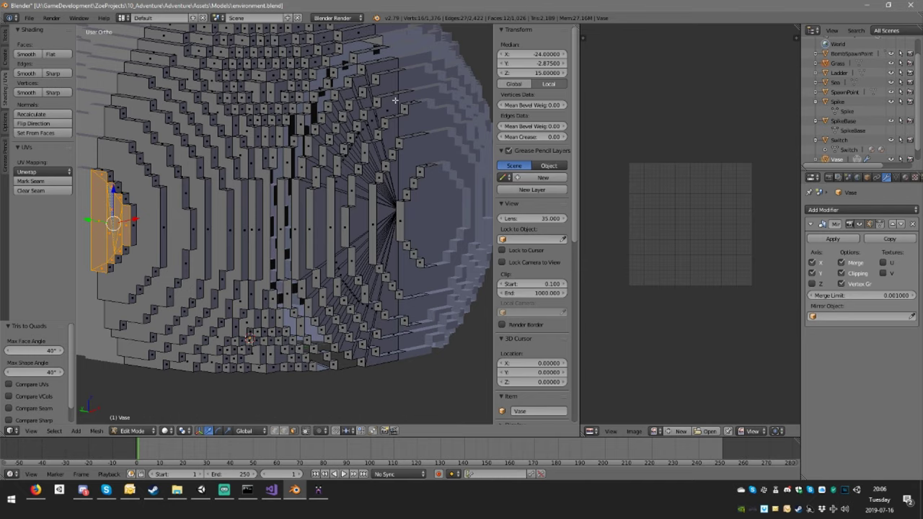
scroll(395, 101, down, 5)
middle_drag(395, 100, 374, 115)
scroll(385, 119, up, 5)
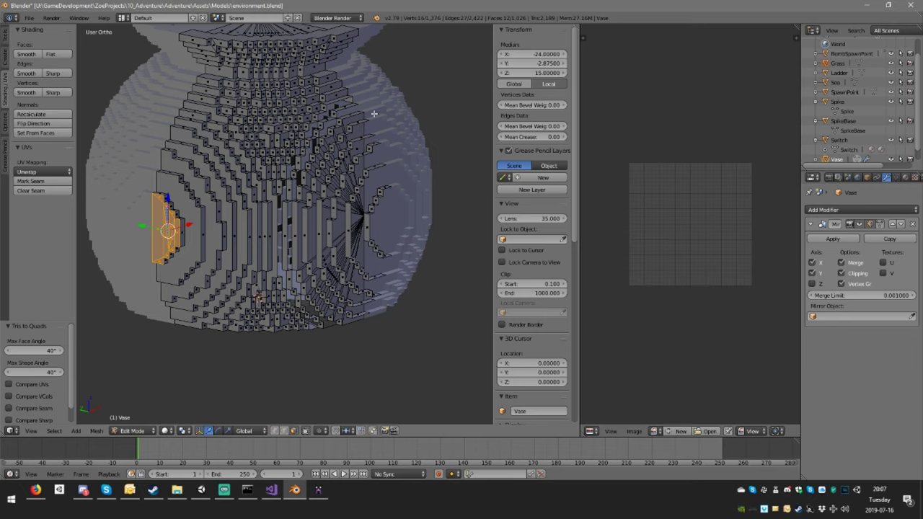
Leave Edit Mode, switch to an empty layer and import the Stanford model Vase.ply.
key(Tab)
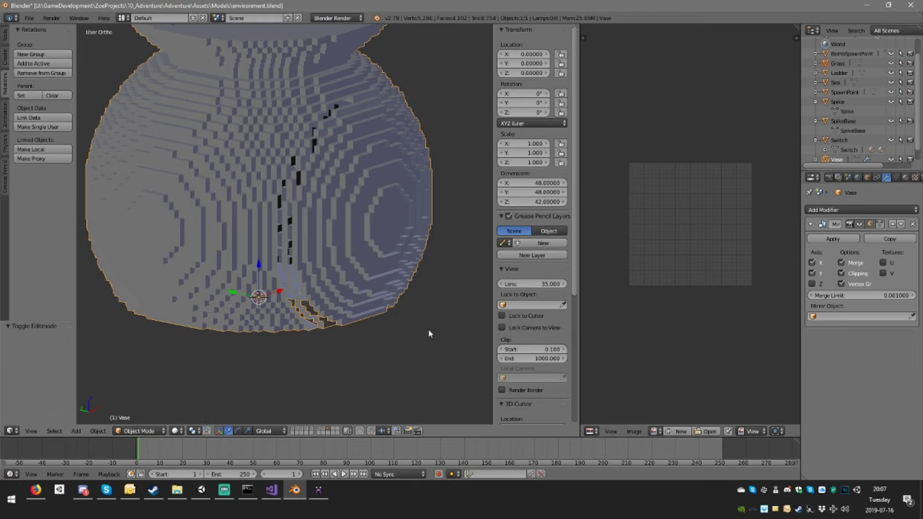
click(334, 430)
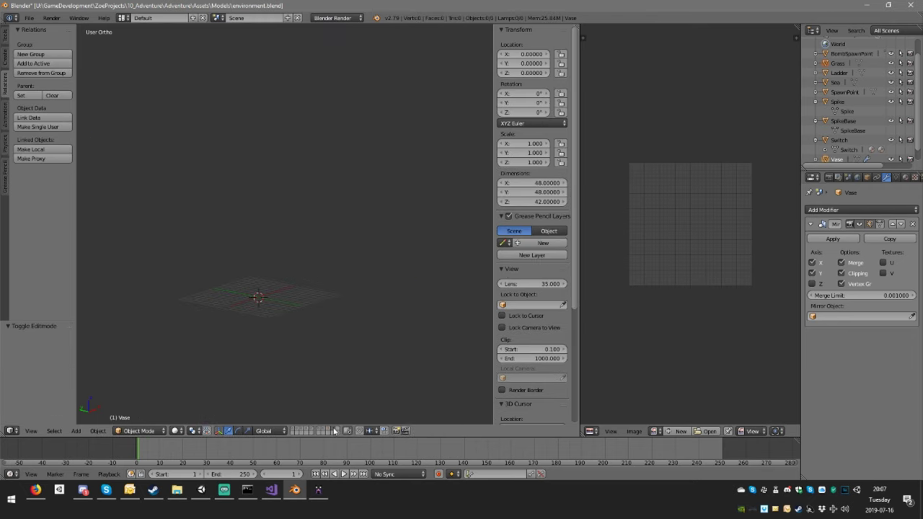
click(28, 18)
key(Escape)
key(Escape)
click(29, 18)
mouse_move(101, 201)
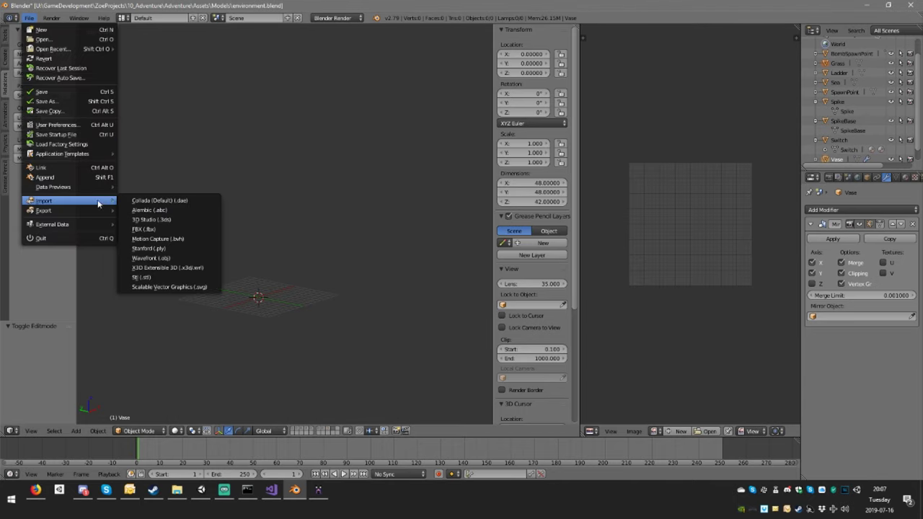
click(186, 249)
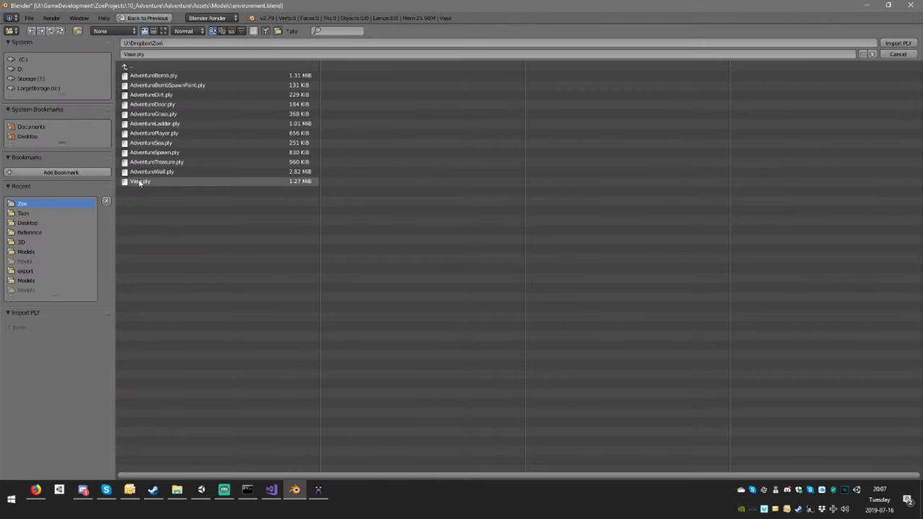
click(163, 184)
key(Return)
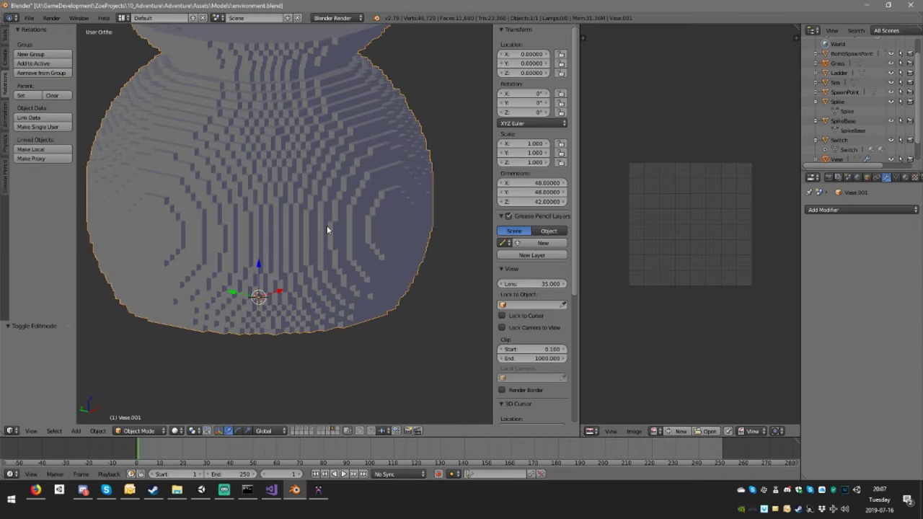
Remove the doubled vertices from the whole imported vase mesh in Edit Mode.
key(Tab)
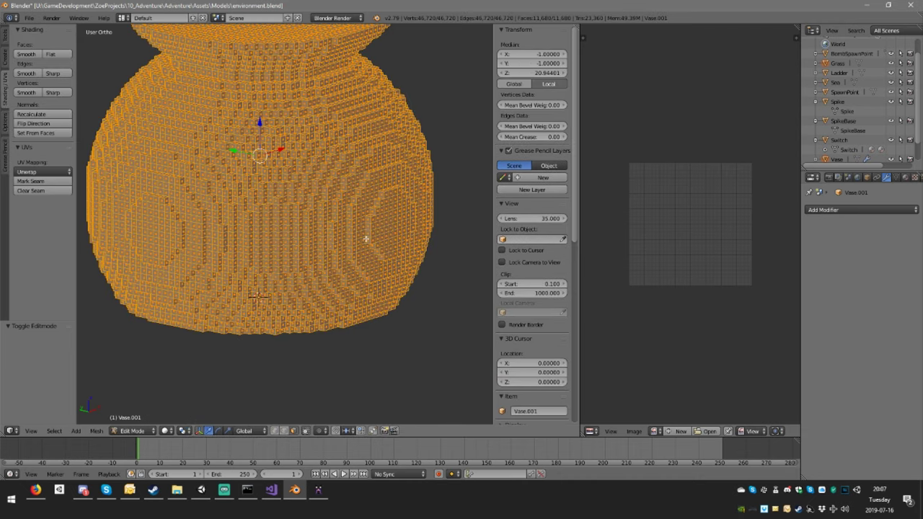
key(space)
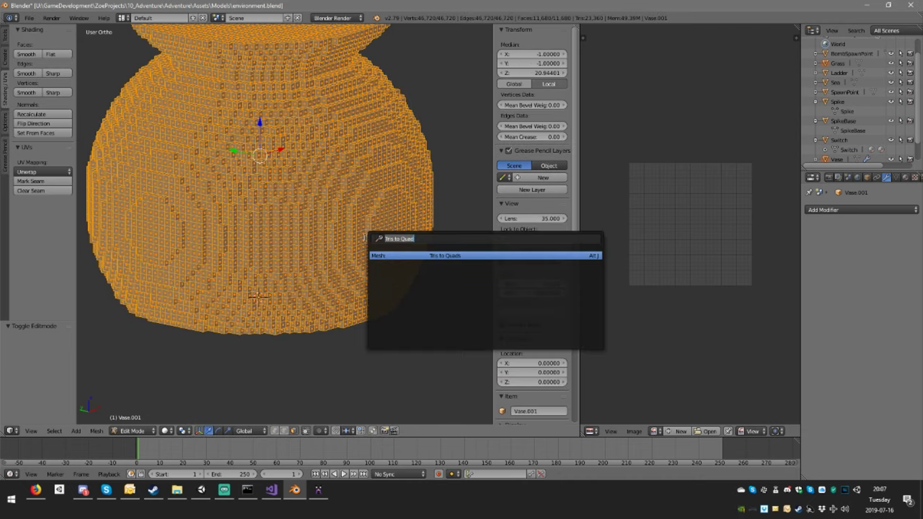
text(rem)
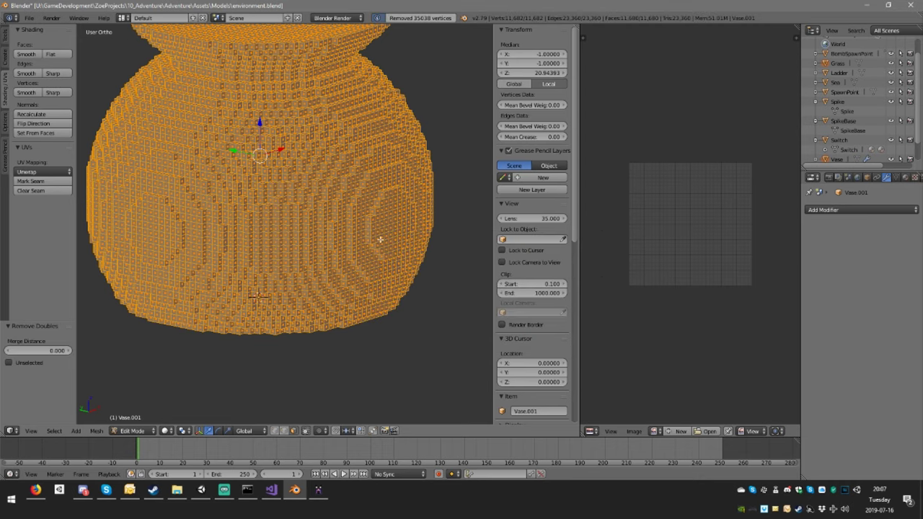
key(Tab)
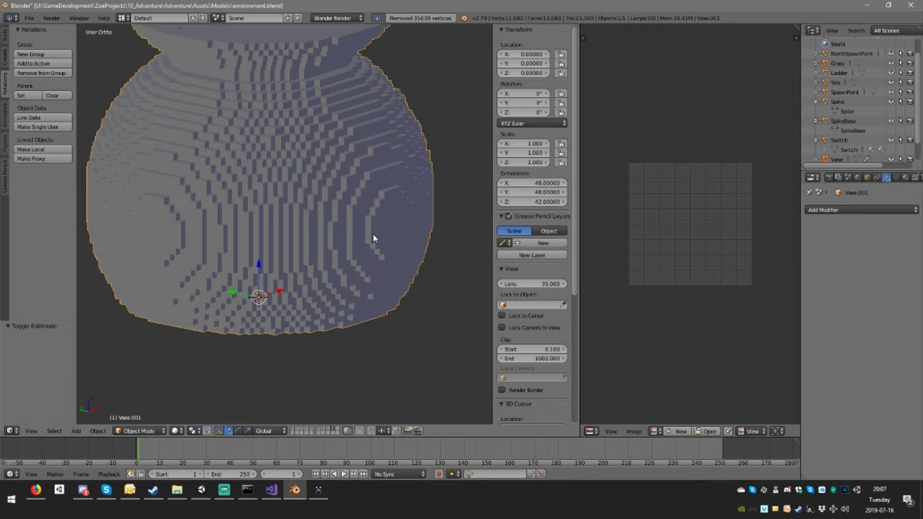
key(space)
text(l)
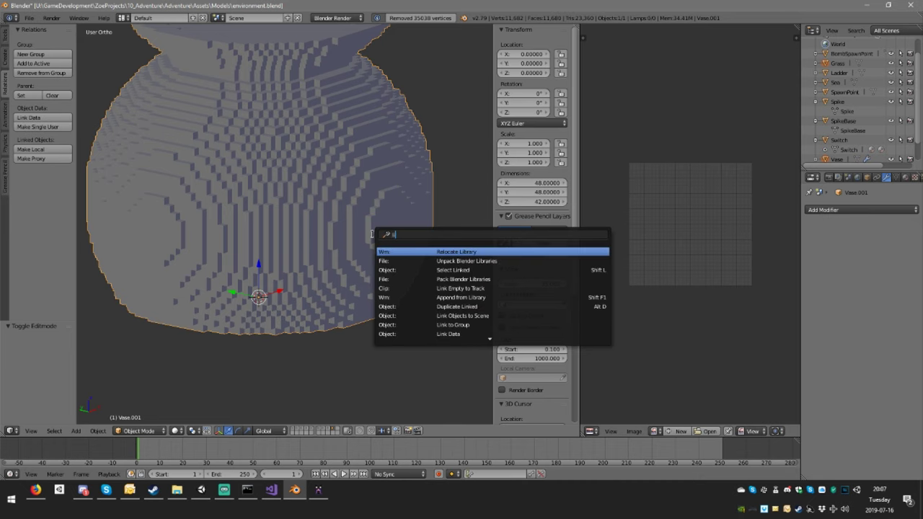
key(Escape)
key(Tab)
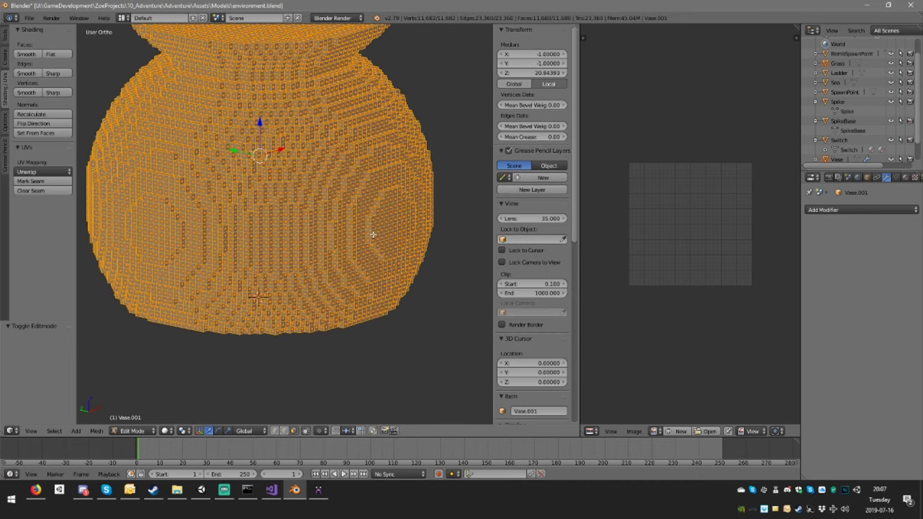
Simplify the whole imported vase with a Limited Dissolve at a 5° maximum angle.
key(space)
text(lim)
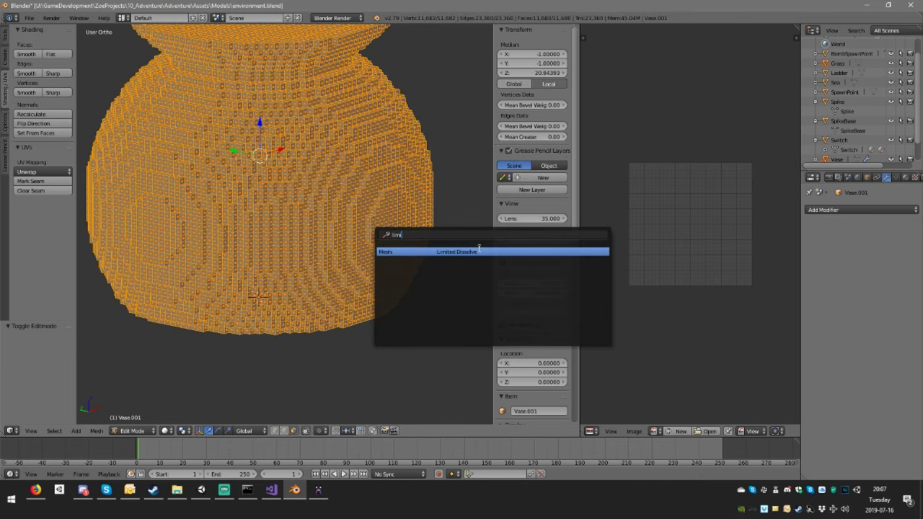
click(476, 251)
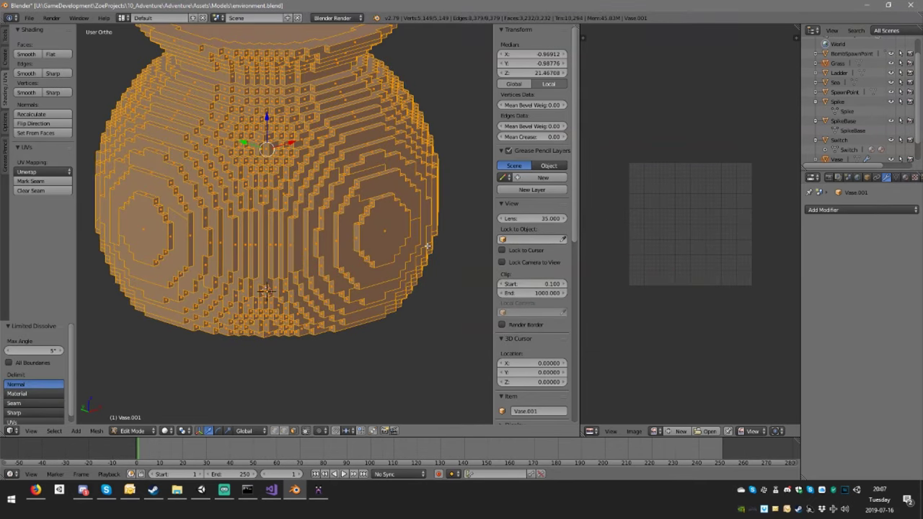
Triangulate all faces of the imported vase and convert the triangles with Tris to Quads.
key(space)
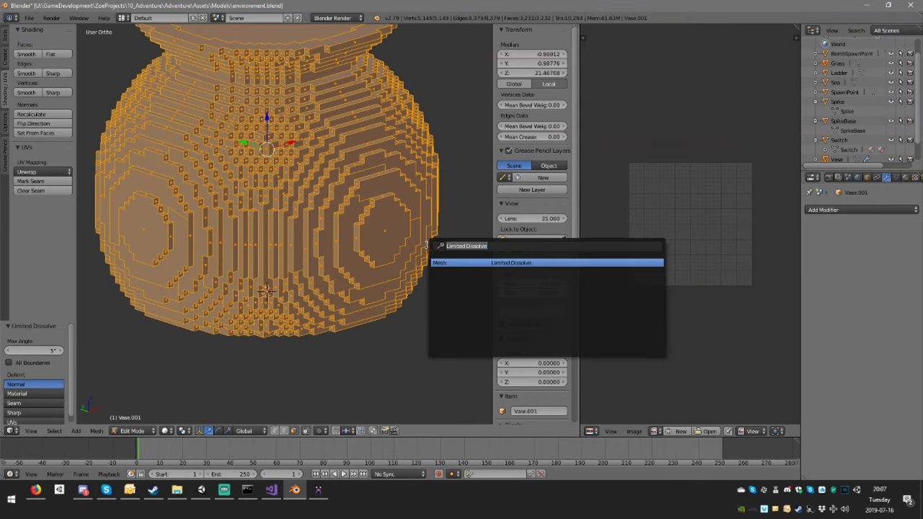
text(tri)
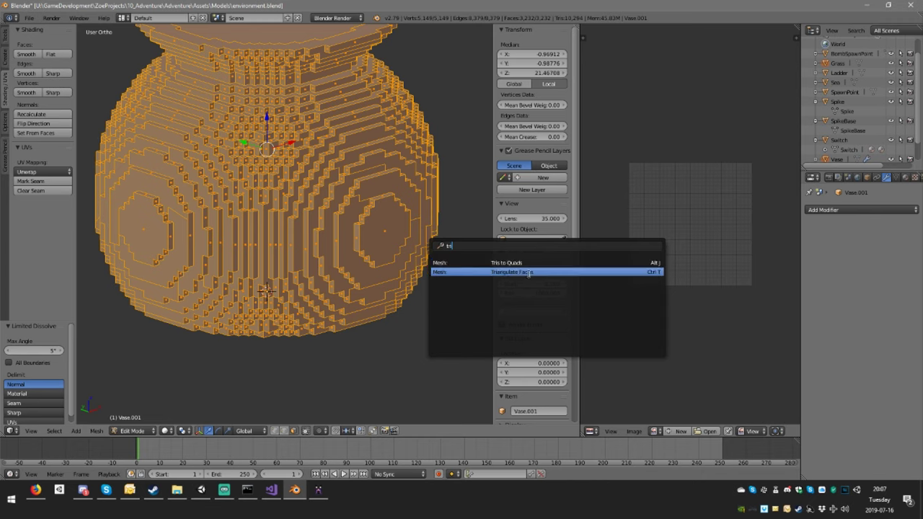
click(529, 272)
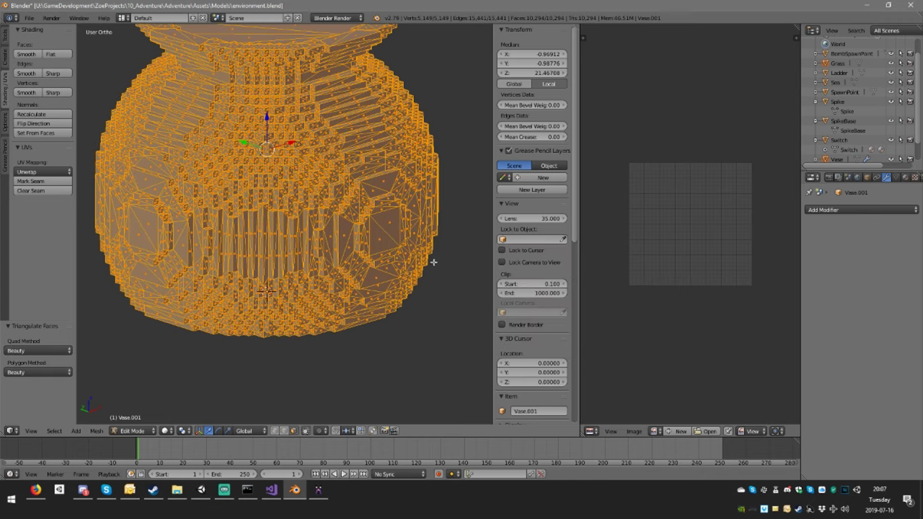
key(space)
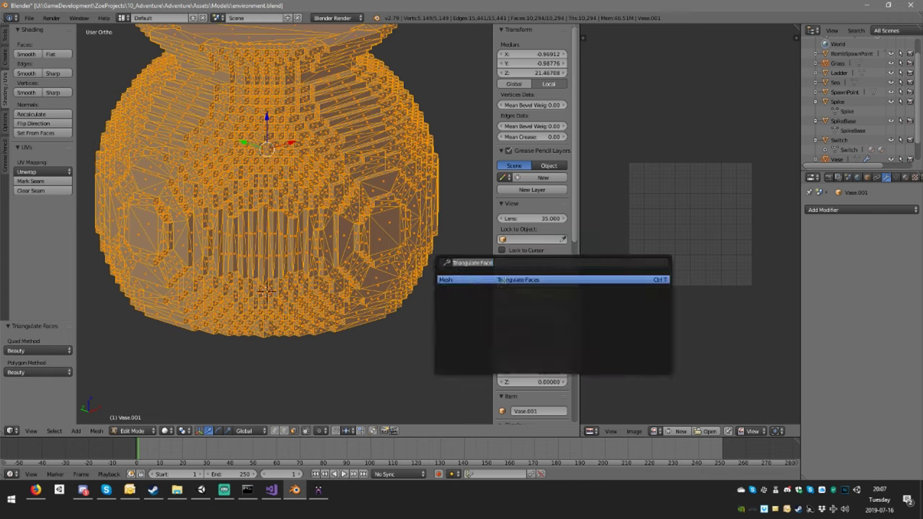
text(tri)
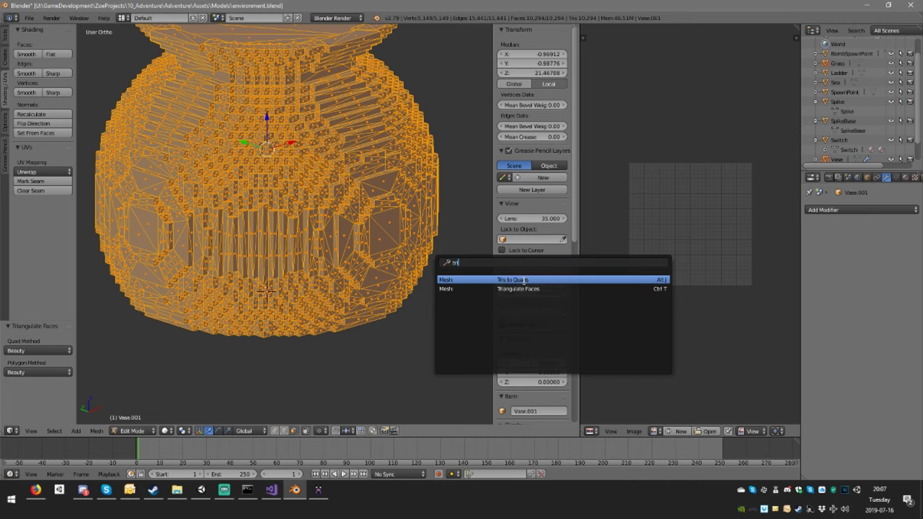
click(502, 281)
Examine the imported vase's simplified topology at the rim, the underside and around the belly.
middle_drag(423, 261, 401, 259)
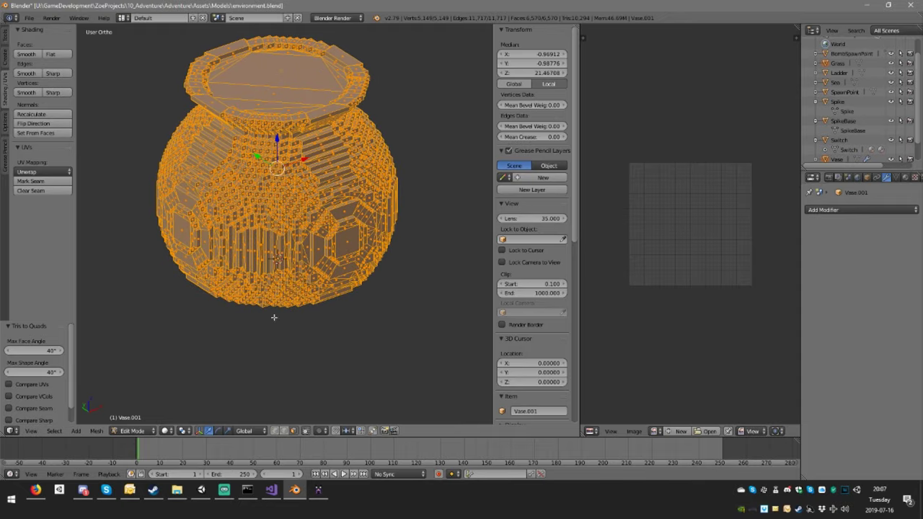
middle_drag(274, 318, 276, 277)
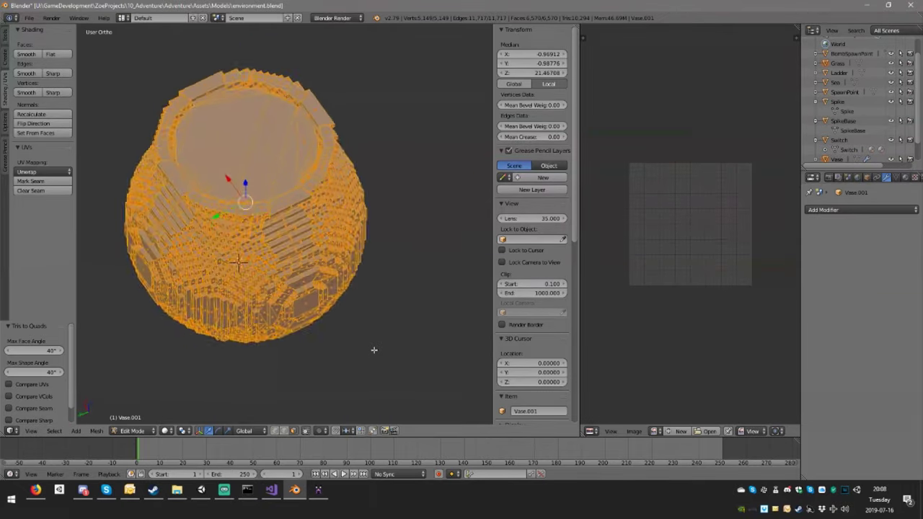
middle_drag(374, 350, 314, 362)
middle_drag(273, 339, 334, 240)
middle_drag(270, 284, 336, 271)
scroll(280, 309, up, 3)
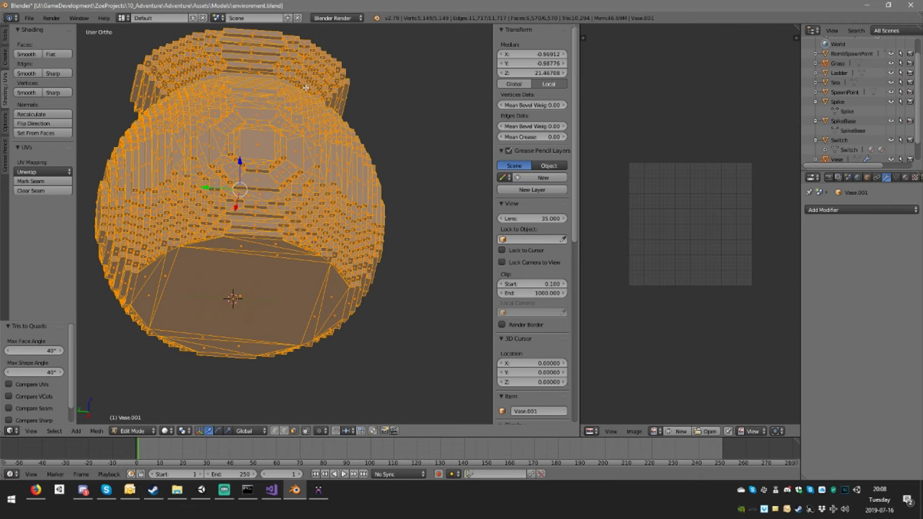
middle_drag(332, 68, 366, 192)
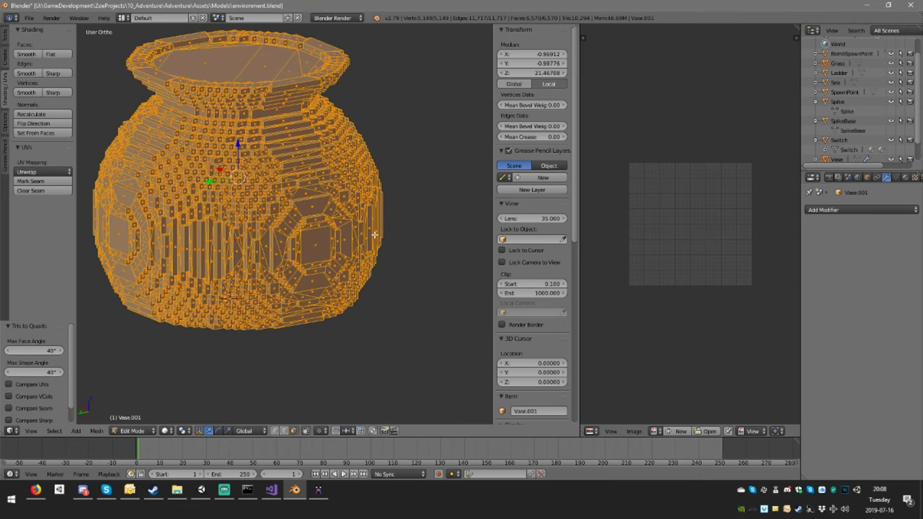
middle_drag(316, 89, 282, 136)
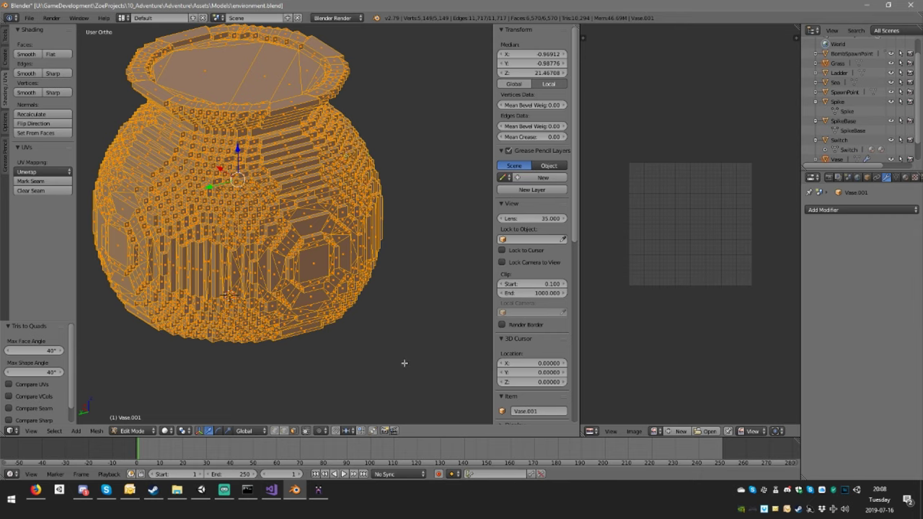
Return to Object Mode and show the layer holding the manually rebuilt vase.
key(Tab)
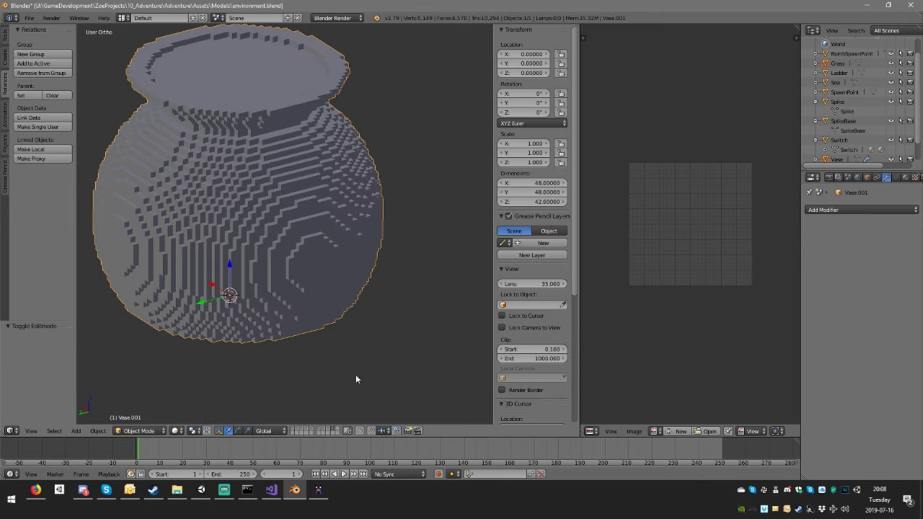
click(329, 432)
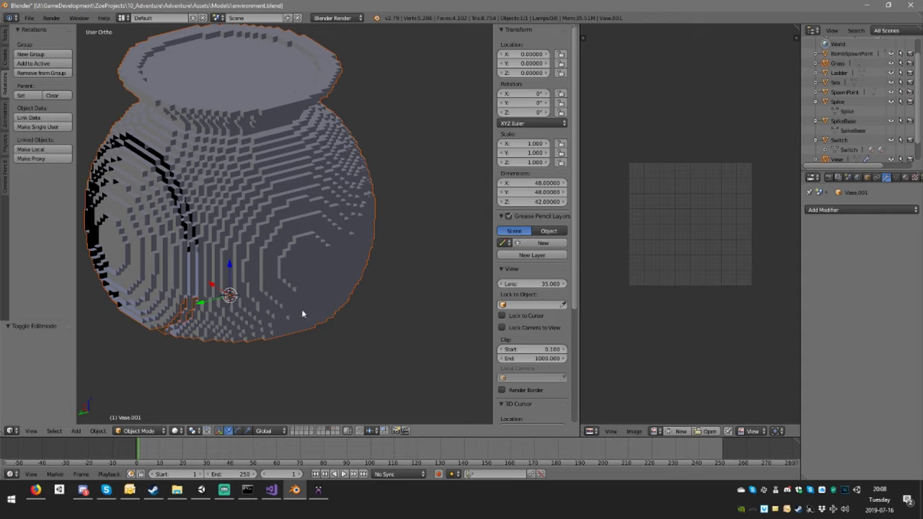
Enter Edit Mode on the manually rebuilt vase, clear the face selection and inspect the stepped rings on its unfinished side.
right_click(272, 298)
key(Tab)
middle_drag(327, 314, 298, 284)
scroll(321, 327, down, 3)
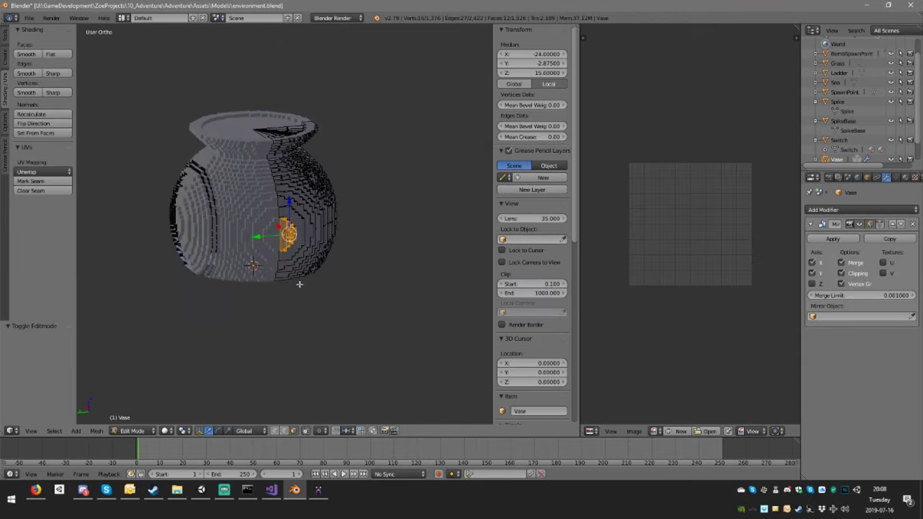
scroll(327, 320, up, 5)
middle_drag(328, 319, 292, 288)
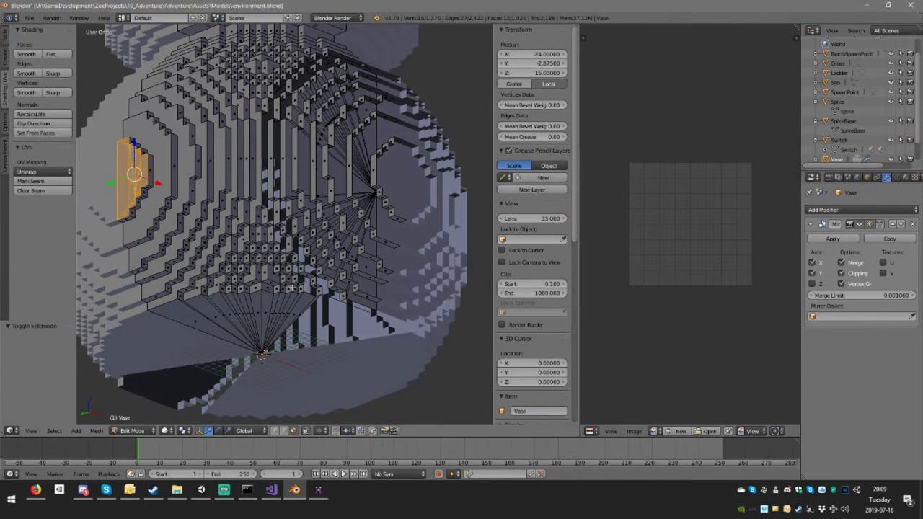
middle_drag(347, 250, 337, 300)
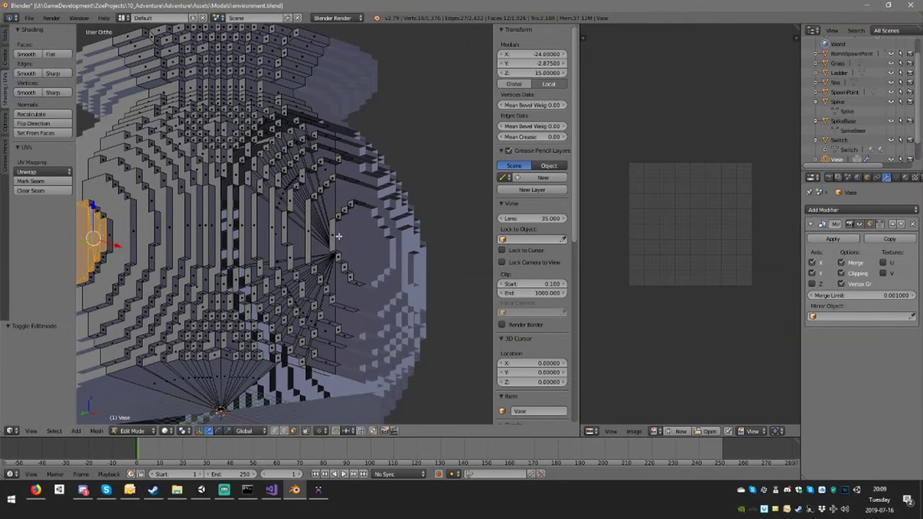
key(a)
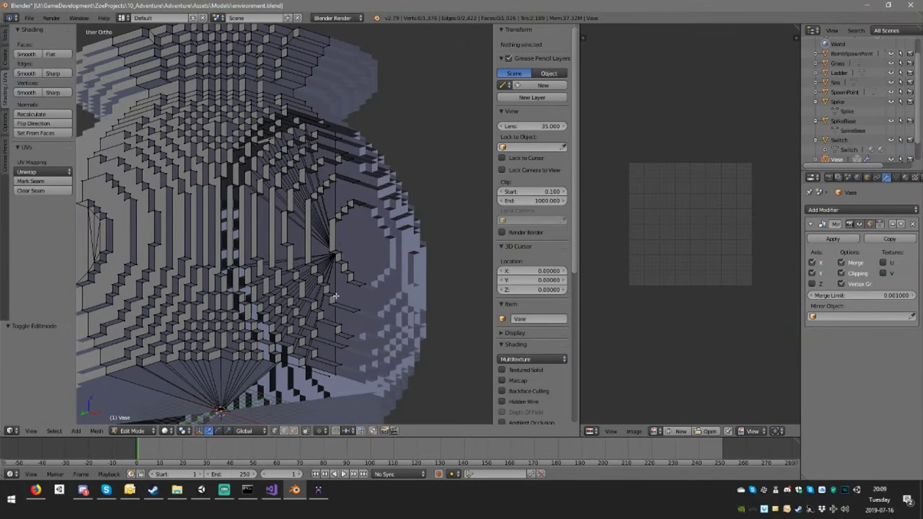
middle_drag(336, 297, 377, 310)
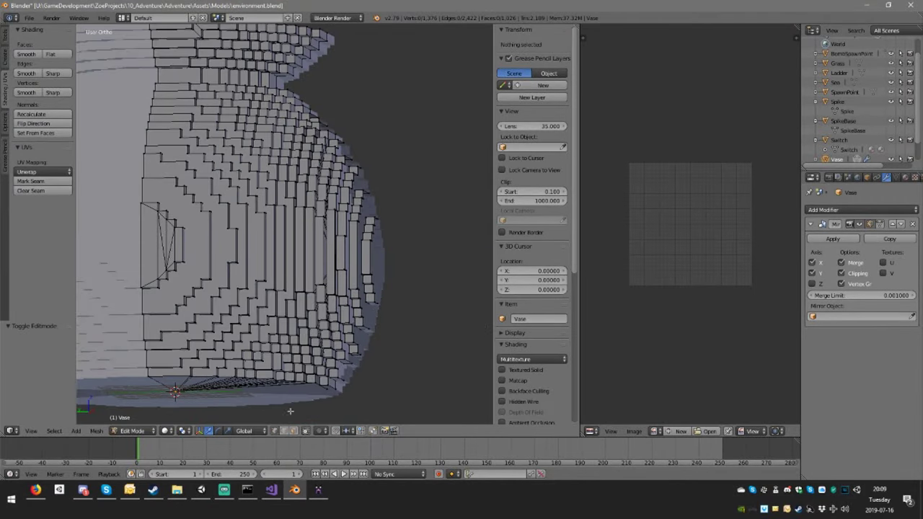
middle_drag(142, 241, 235, 270)
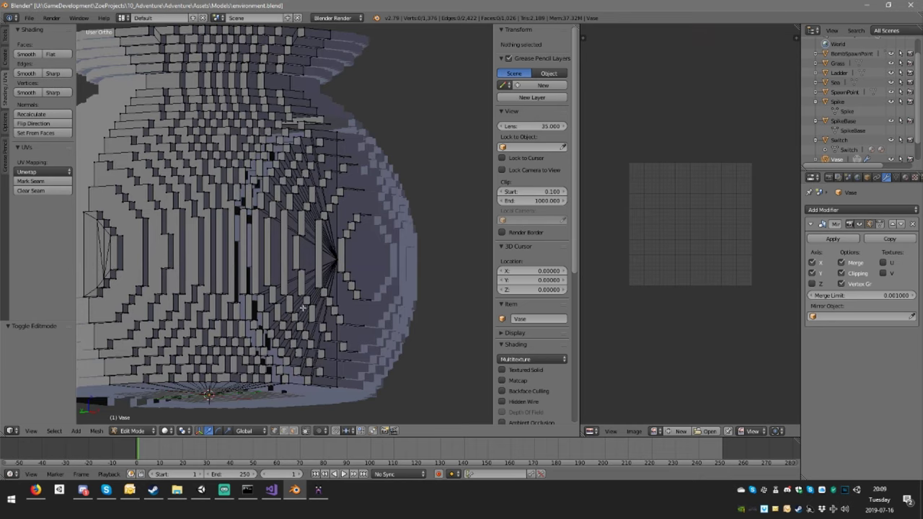
Cap the half ring at Y -24 by extruding its edge loop in place, merging at center and moving the vertex along X to 0.
alt+right_click(353, 229)
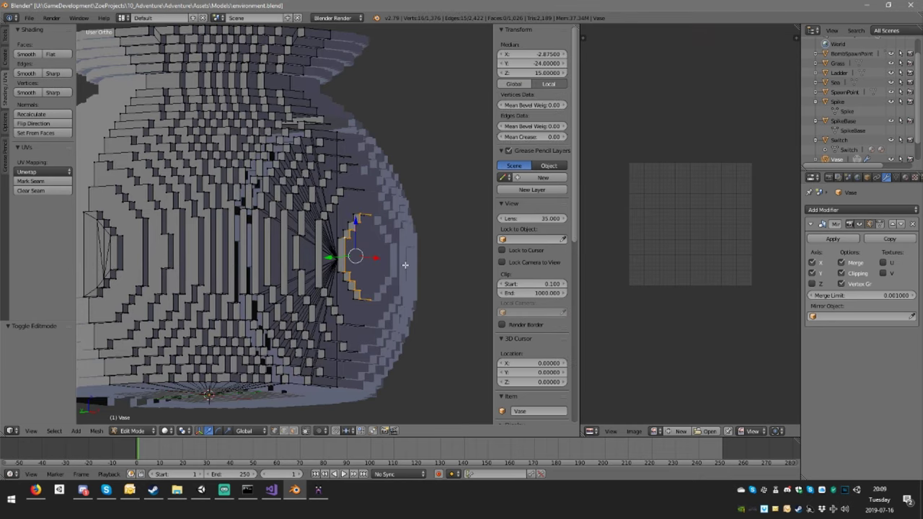
middle_drag(404, 266, 372, 261)
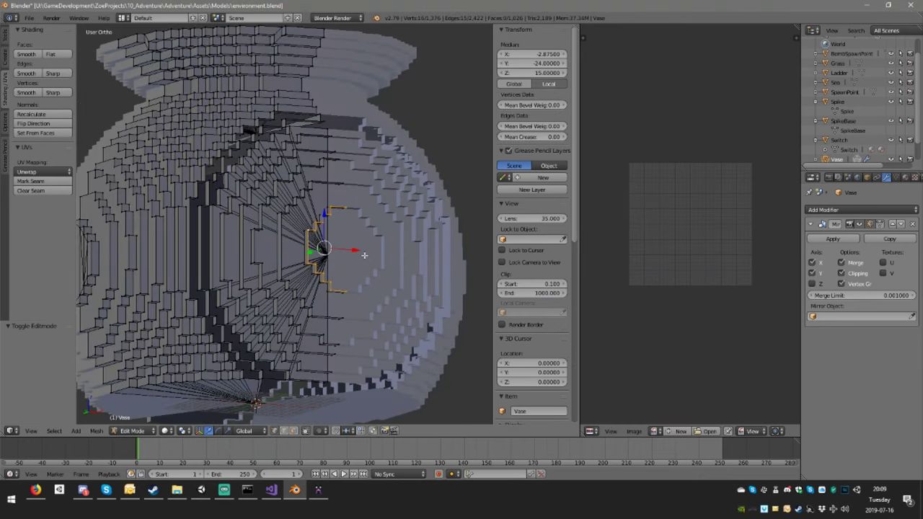
key(e)
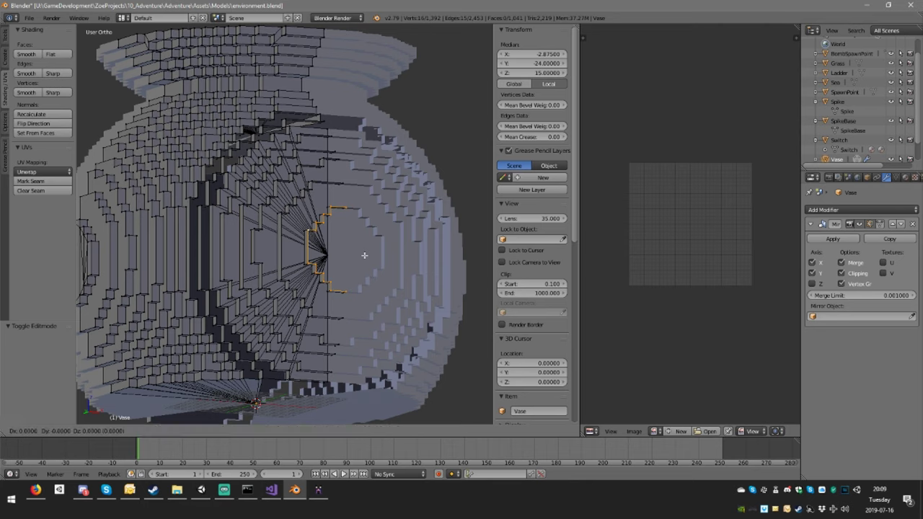
right_click(364, 255)
key(w)
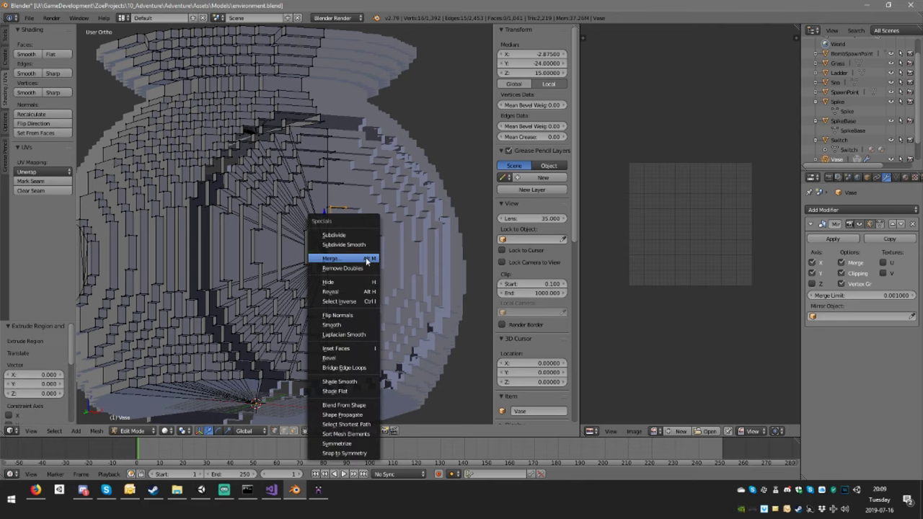
click(365, 257)
click(366, 257)
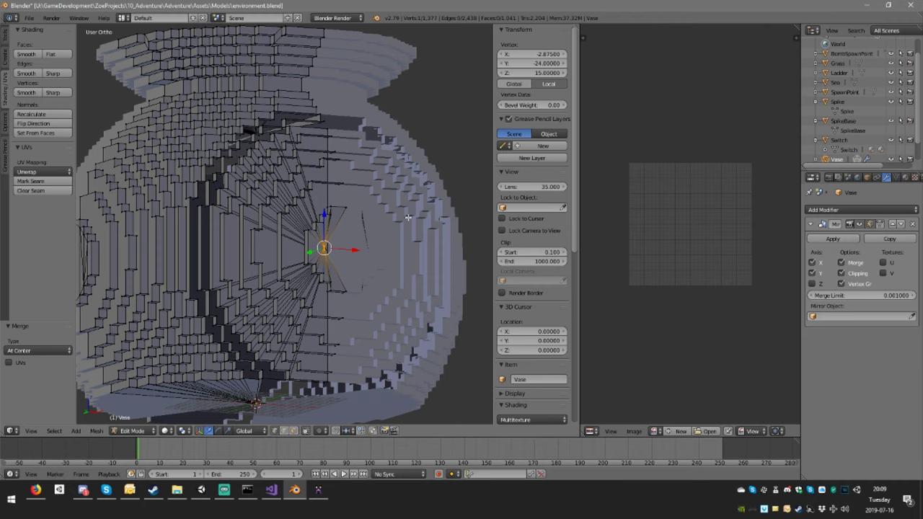
key(g)
key(x)
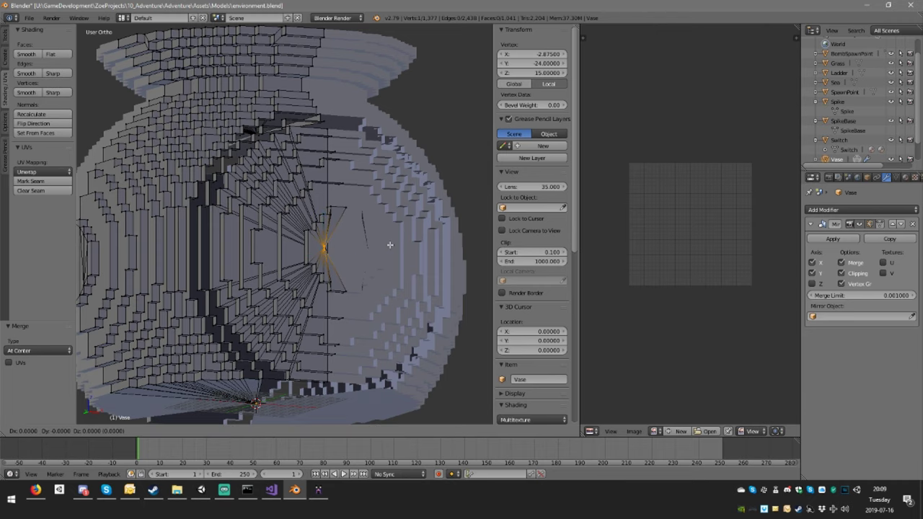
click(152, 255)
Fill the ring at Y -23: extrude its edge loop in place, merge at center and move the merged vertex along X to 0.
middle_drag(264, 267, 282, 217)
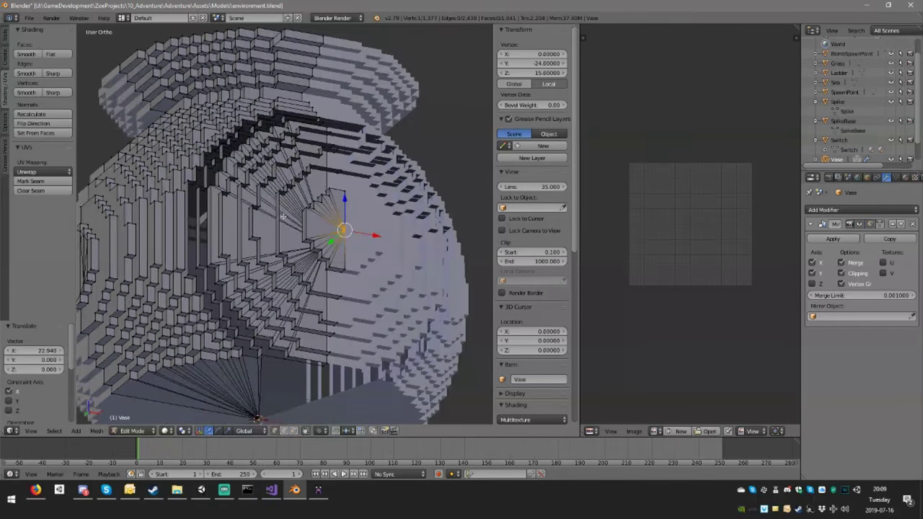
alt+right_click(326, 168)
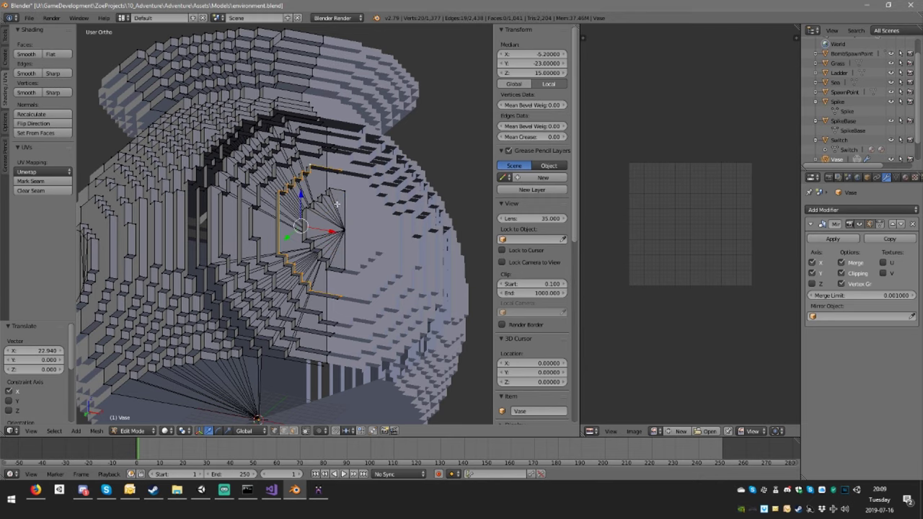
middle_drag(337, 205, 343, 194)
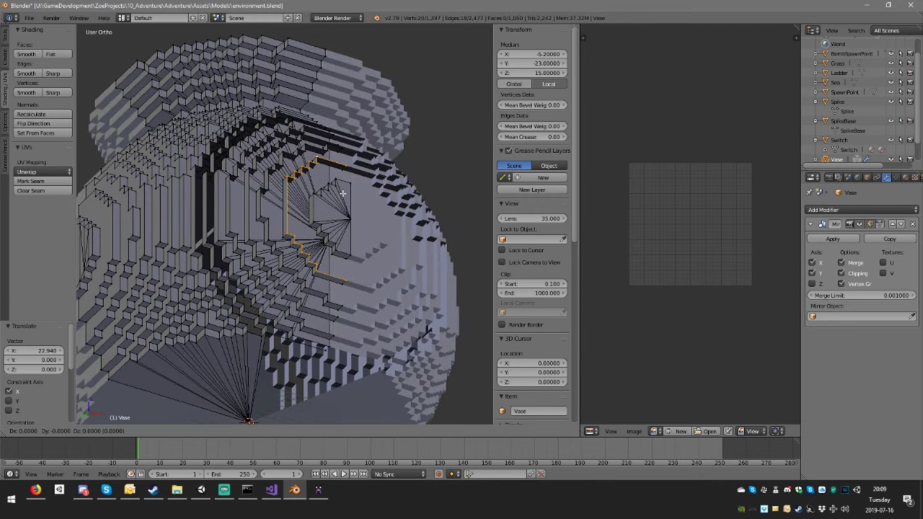
key(e)
right_click(342, 194)
key(w)
click(343, 194)
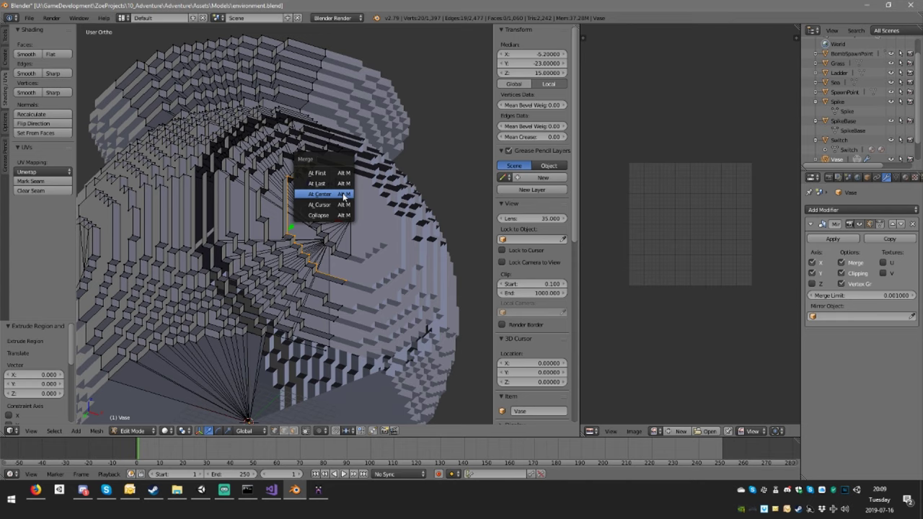
click(343, 193)
key(g)
key(x)
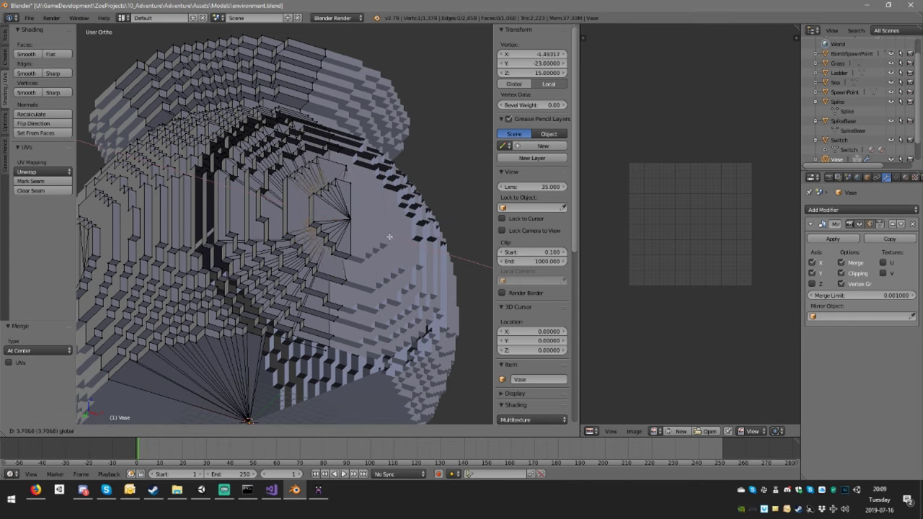
click(353, 227)
Close the ring at Y -22 with an in-place extrusion merged at center, placing the merged vertex at X 0.
middle_drag(316, 212, 311, 204)
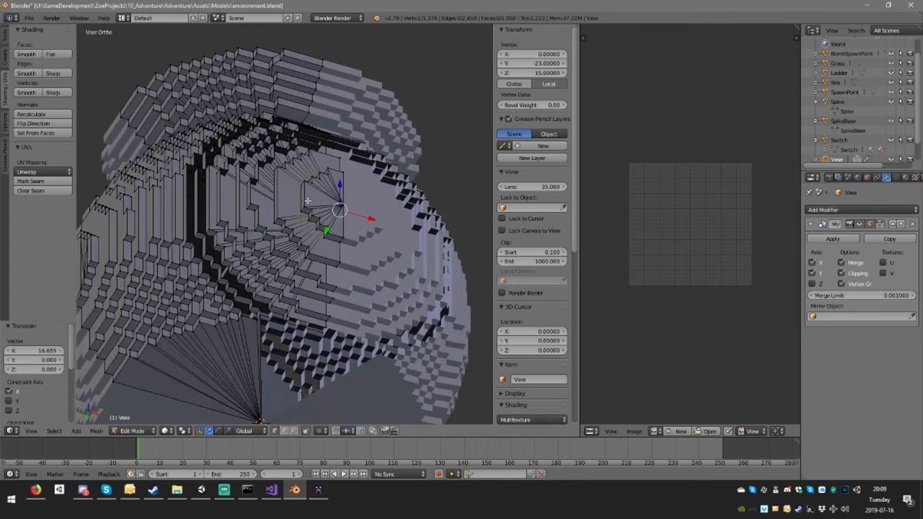
alt+right_click(311, 144)
middle_drag(313, 151, 332, 165)
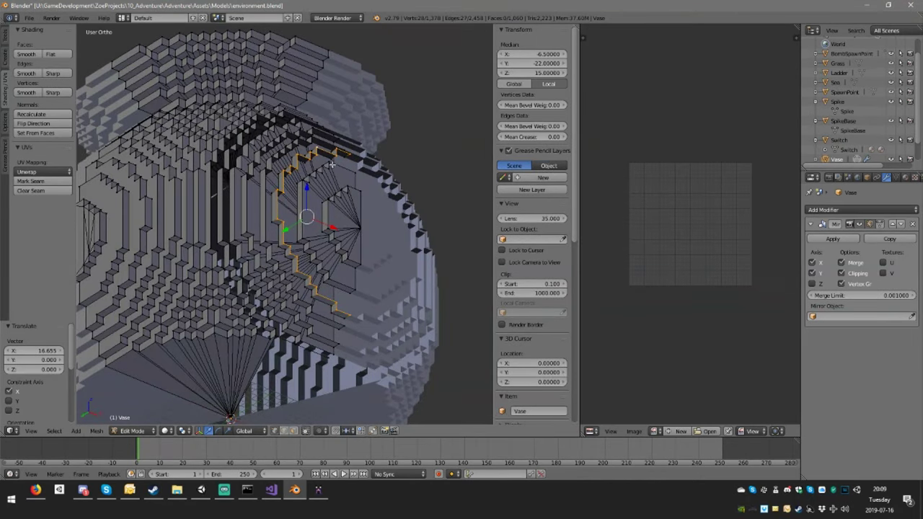
key(e)
right_click(330, 165)
key(w)
click(329, 165)
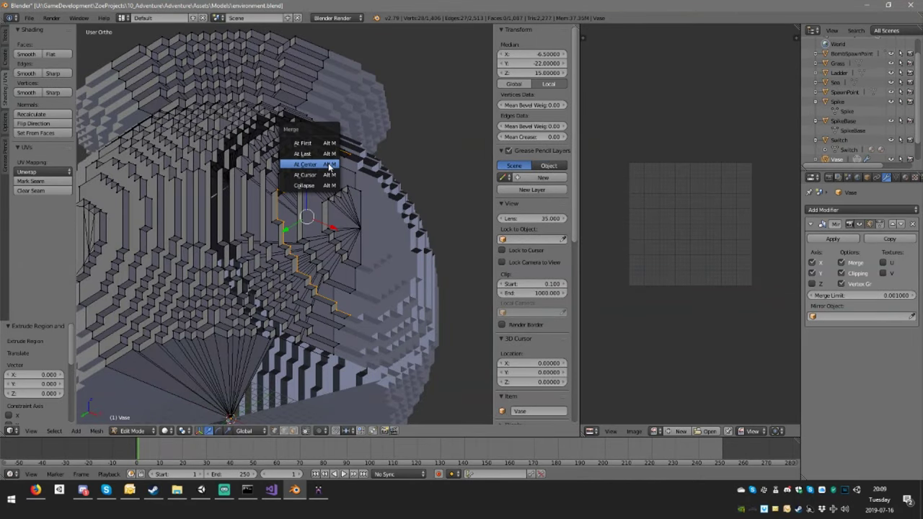
click(328, 171)
key(g)
key(x)
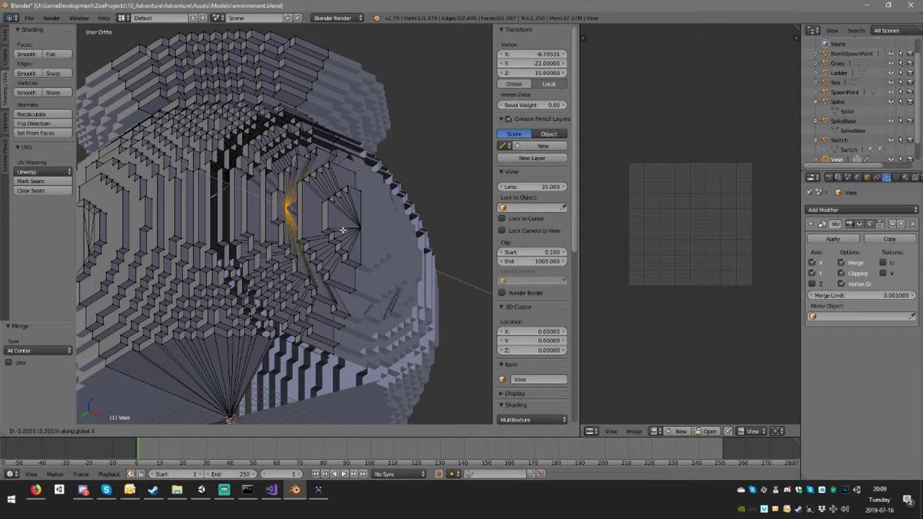
click(476, 244)
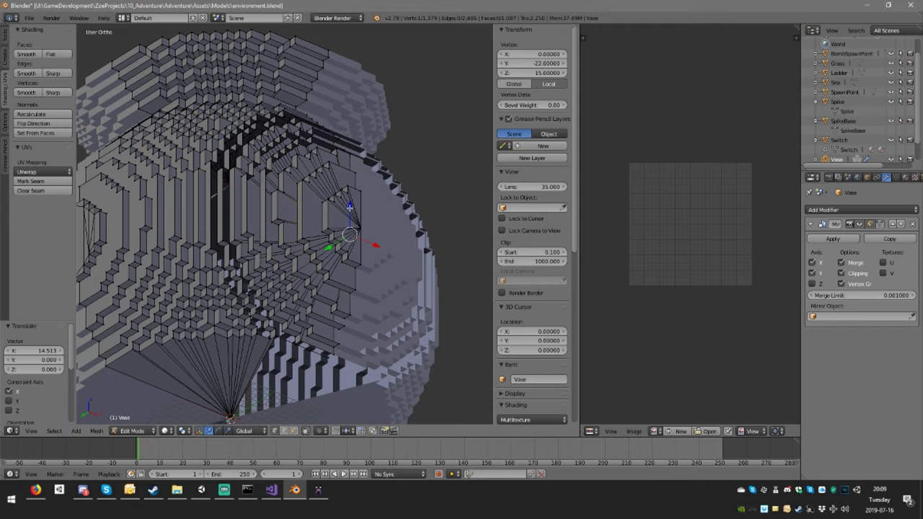
Extrude the Y -21 edge loop in place, collapse it at its center and move that vertex along X to the mirror plane.
middle_drag(350, 207, 337, 201)
alt+right_click(261, 202)
middle_drag(260, 201, 293, 207)
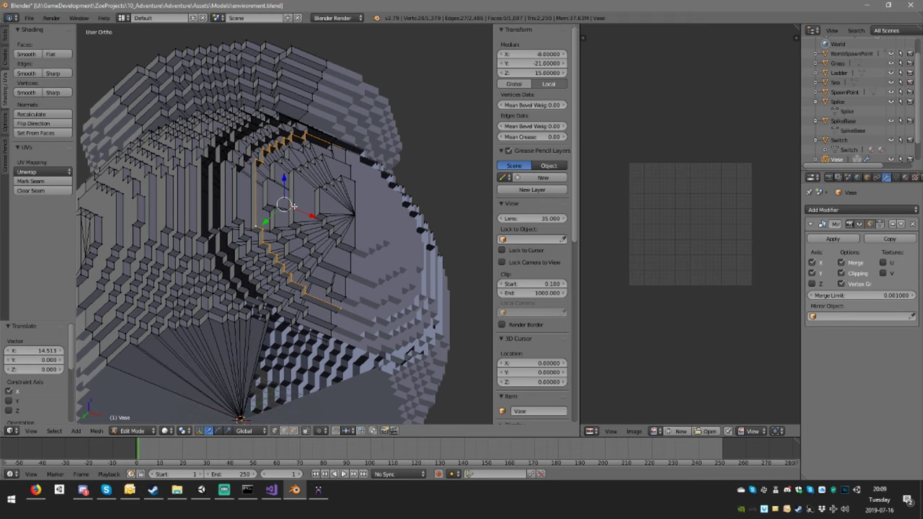
key(e)
right_click(294, 207)
key(alt+m)
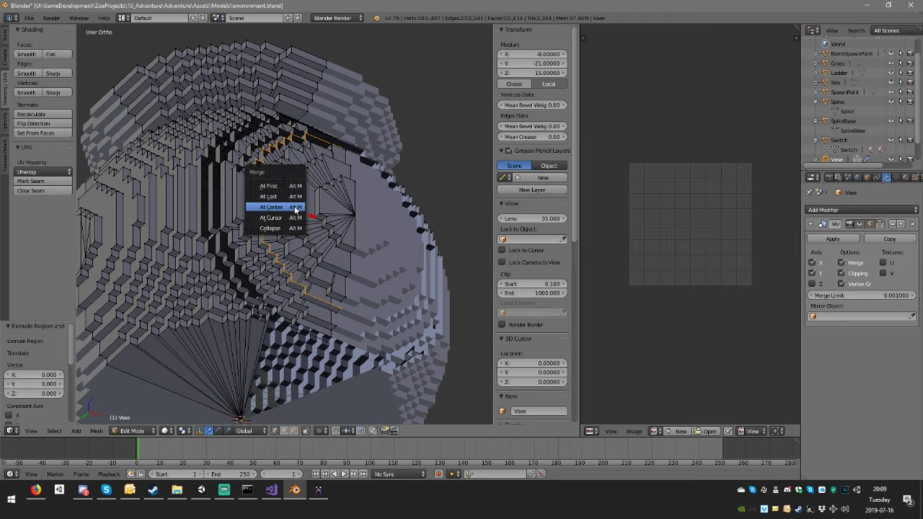
click(294, 207)
key(g)
key(x)
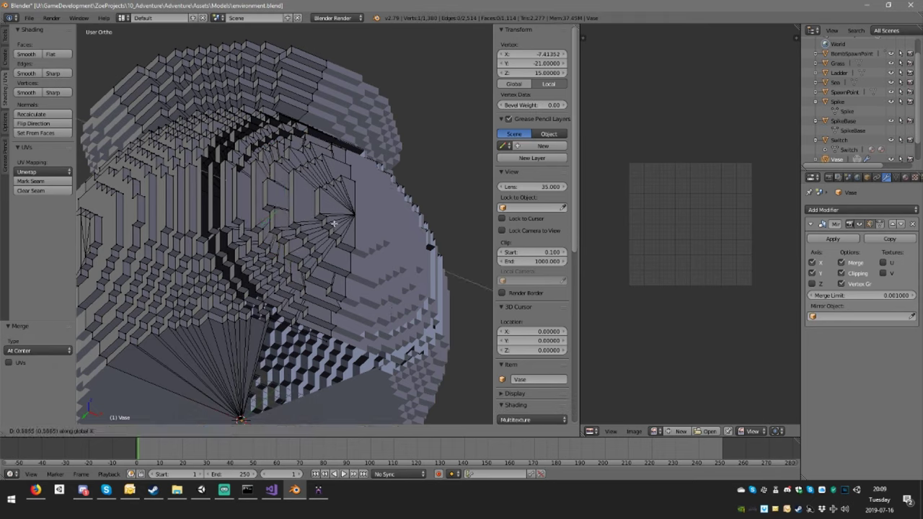
click(389, 237)
Delete the two triangular underside faces at the unfinished side's lower corner and return to edge selection.
middle_drag(389, 237, 281, 341)
shift+right_click(281, 344)
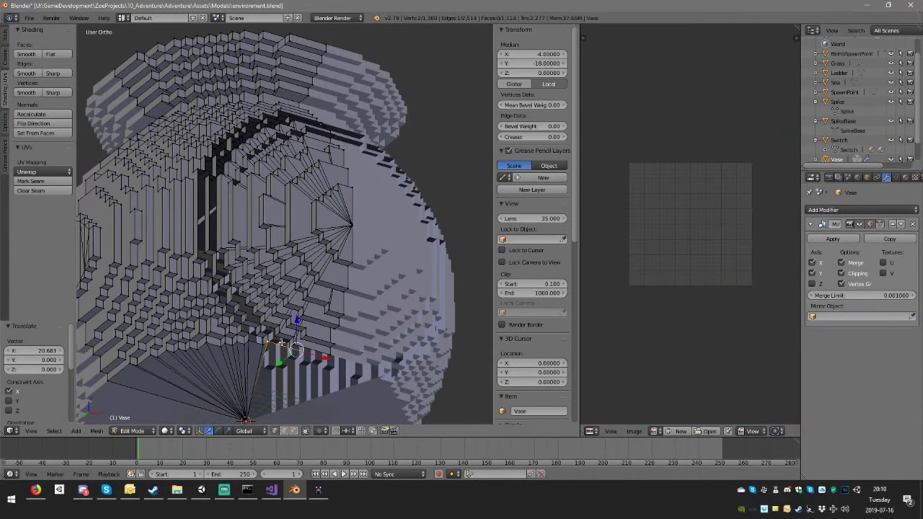
alt+right_click(255, 323)
middle_drag(261, 325, 286, 322)
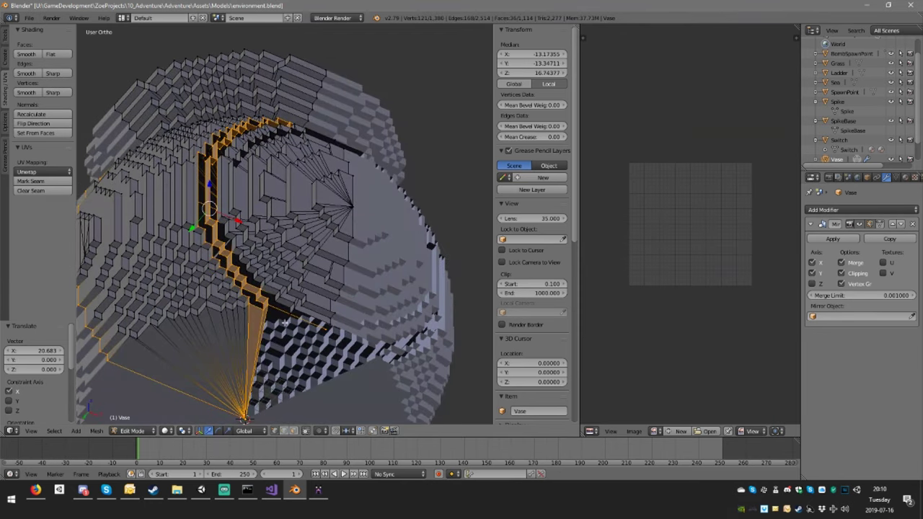
click(294, 432)
right_click(260, 333)
right_click(252, 331)
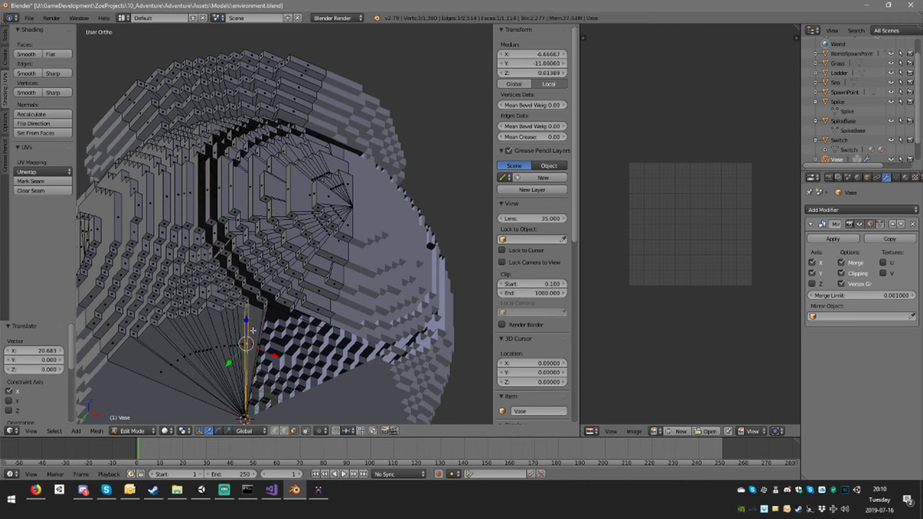
right_click(258, 328)
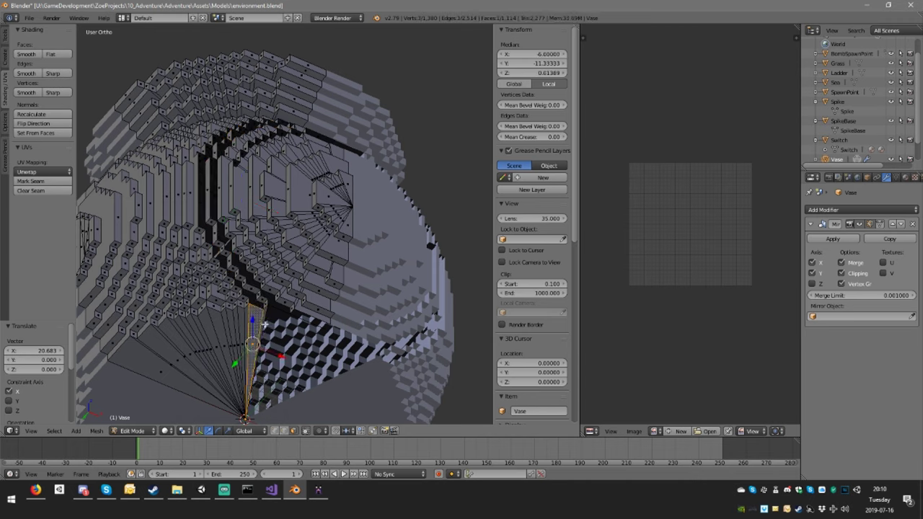
key(x)
click(278, 327)
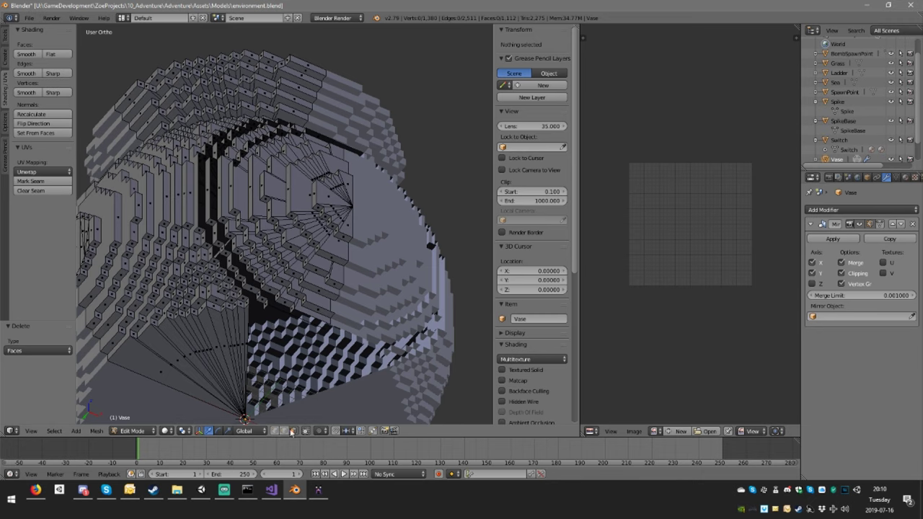
click(284, 431)
right_click(268, 299)
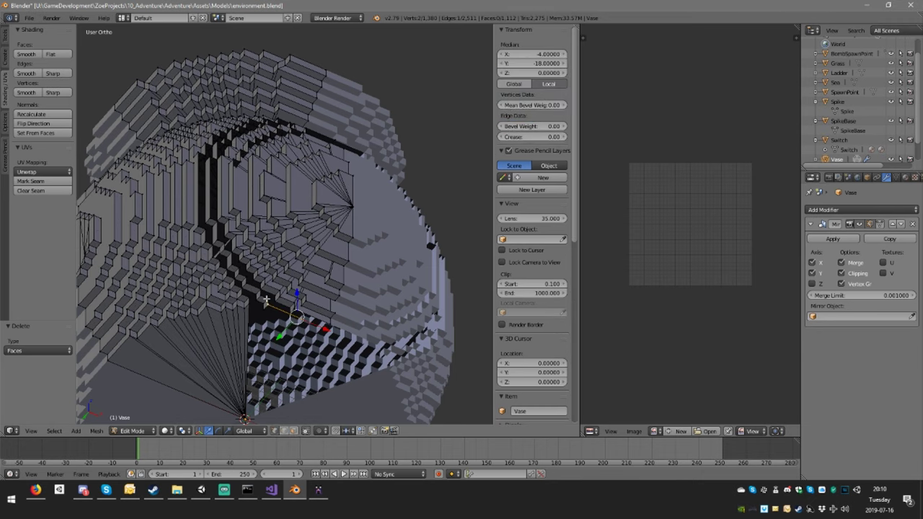
shift+right_click(266, 298)
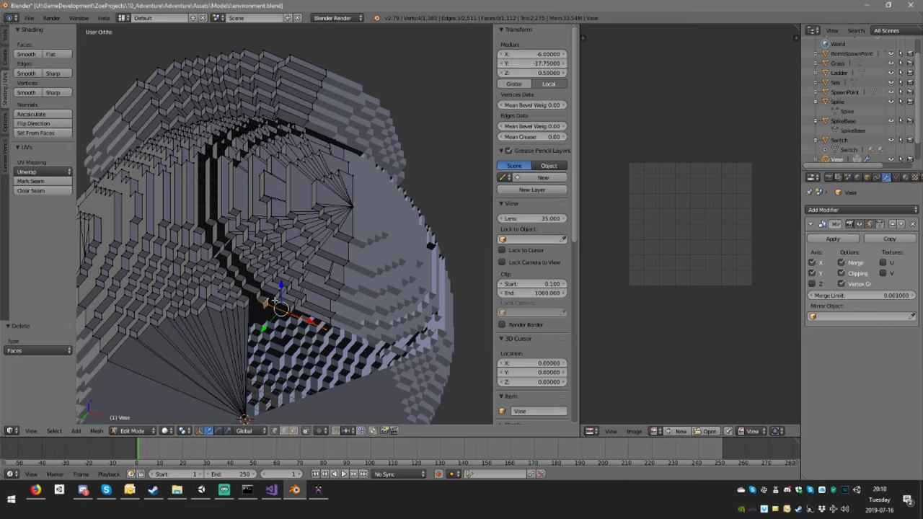
right_click(270, 299)
alt+right_click(266, 297)
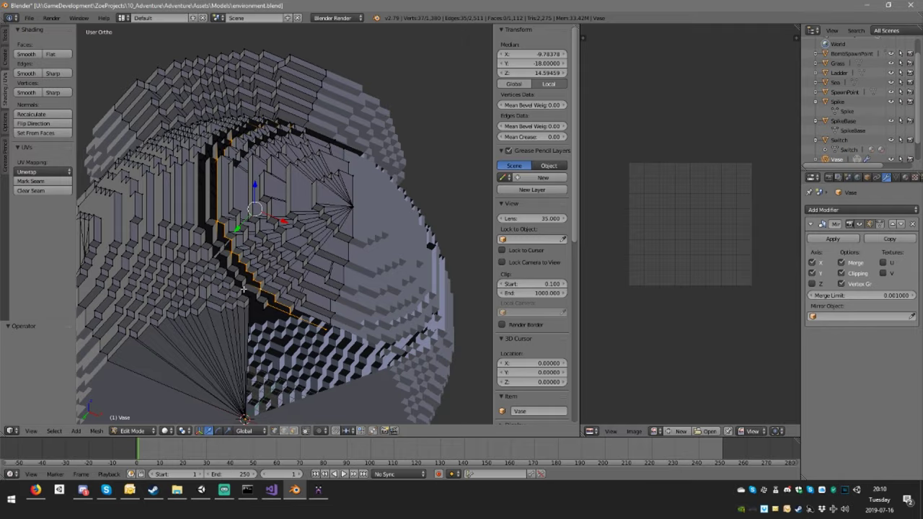
key(ctrl+z)
Fill the Y -18 ring: extrude its edge loop in place, merge it at center and move the merged vertex along X to 0.
alt+right_click(207, 193)
middle_drag(294, 259, 284, 274)
key(e)
right_click(284, 275)
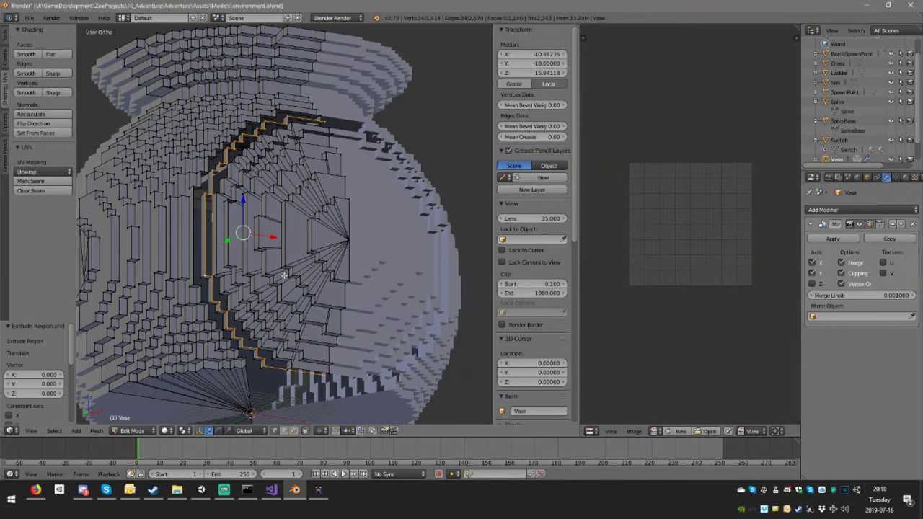
key(w)
key(Escape)
key(alt+m)
click(283, 276)
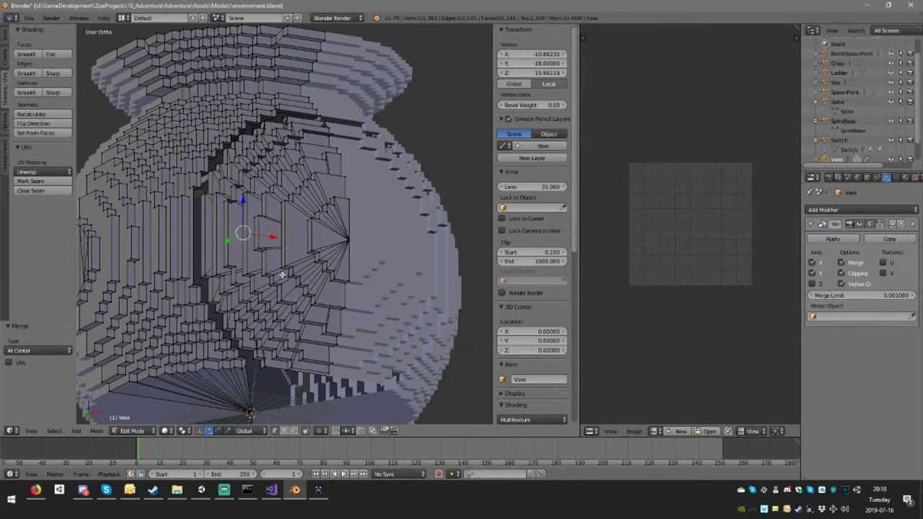
key(g)
key(x)
click(90, 274)
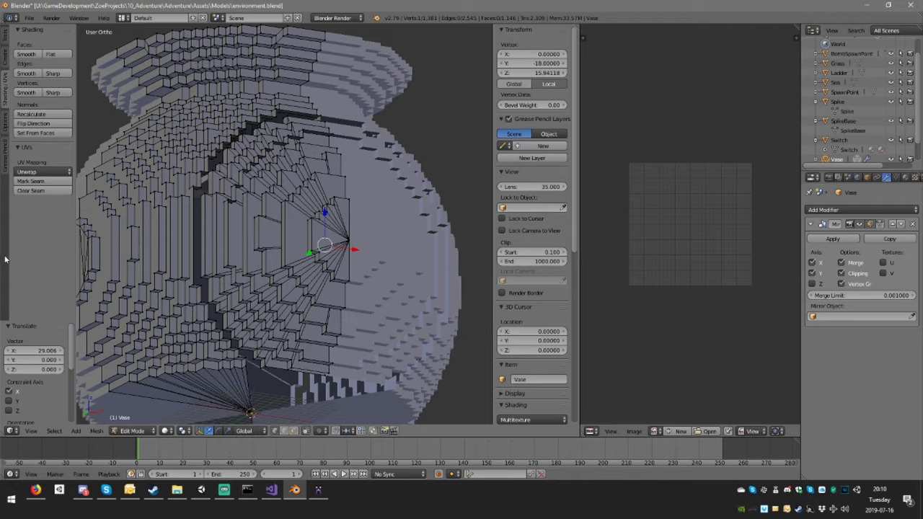
Delete the two stray mirror-plane edges at the top of the open ring, around Y -8.5 and Y -17 at Z 31.5.
middle_drag(169, 226, 211, 261)
middle_drag(306, 273, 305, 189)
click(285, 431)
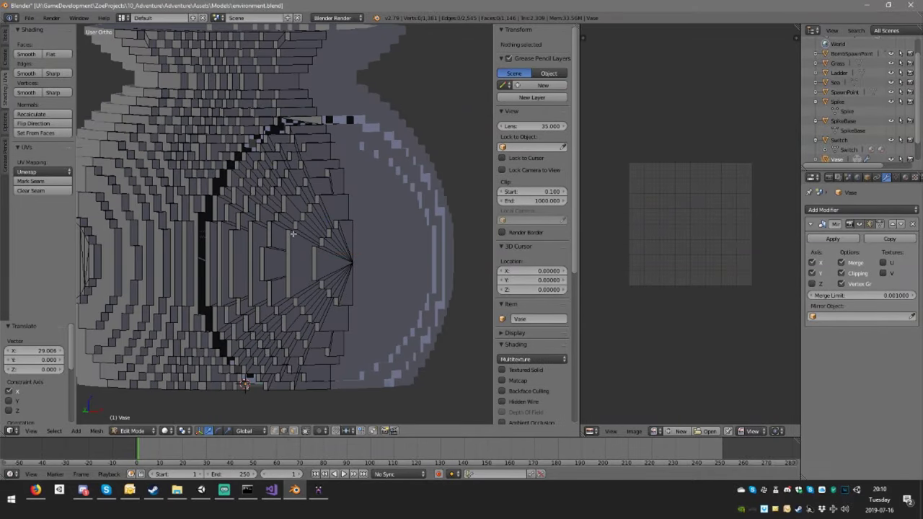
right_click(302, 122)
middle_drag(367, 146, 360, 138)
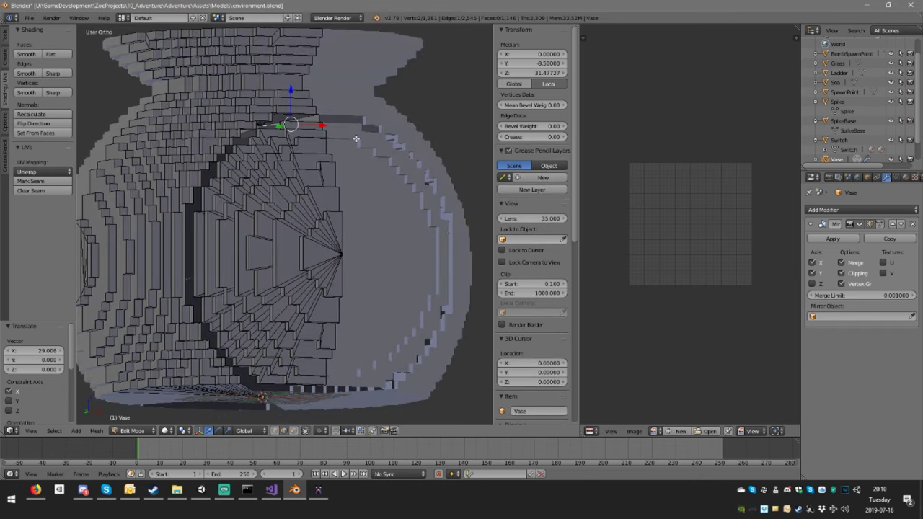
key(x)
click(354, 139)
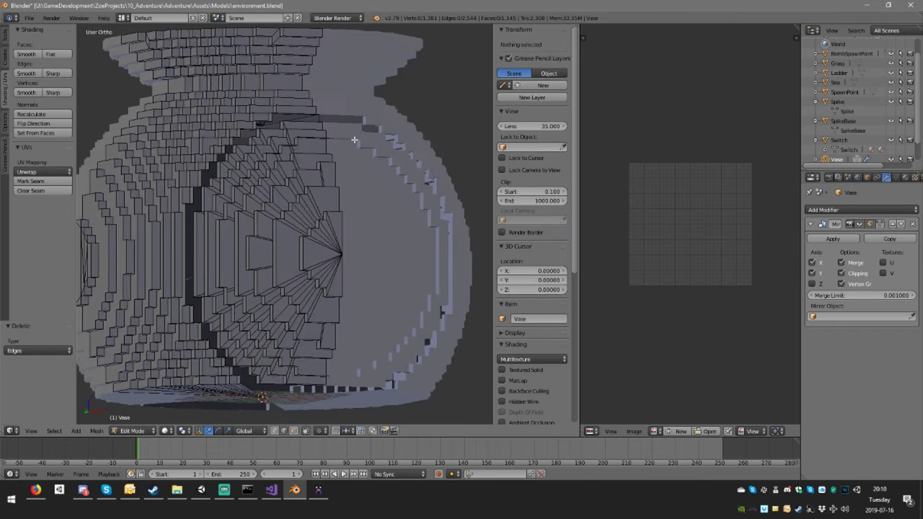
middle_drag(320, 119, 381, 136)
right_click(331, 129)
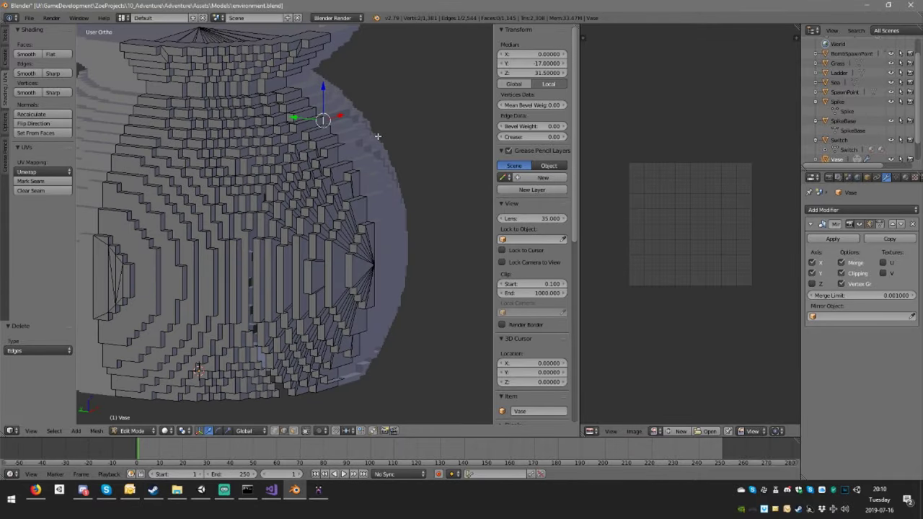
key(x)
click(377, 135)
middle_drag(341, 127, 337, 139)
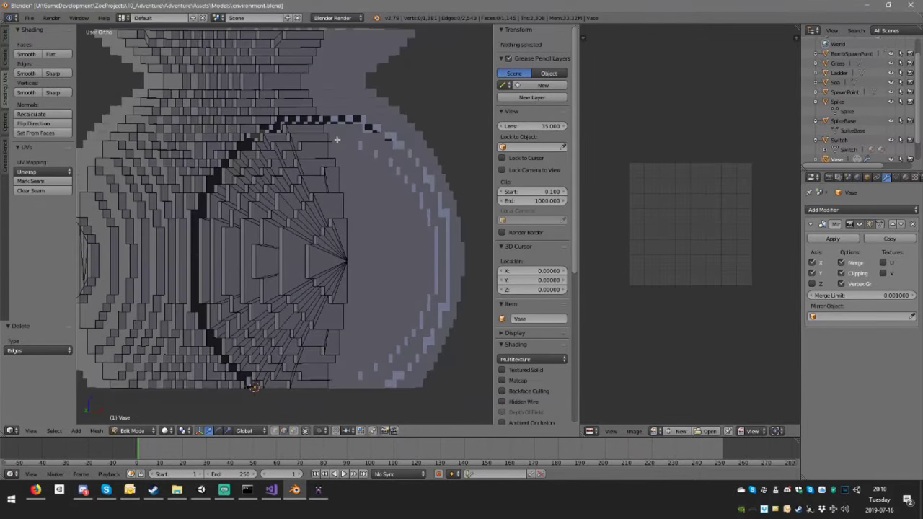
Extrude the open ring's lower corner vertex at X -10, Y -17, Z 0 along X to the mirror plane.
middle_drag(291, 354, 237, 298)
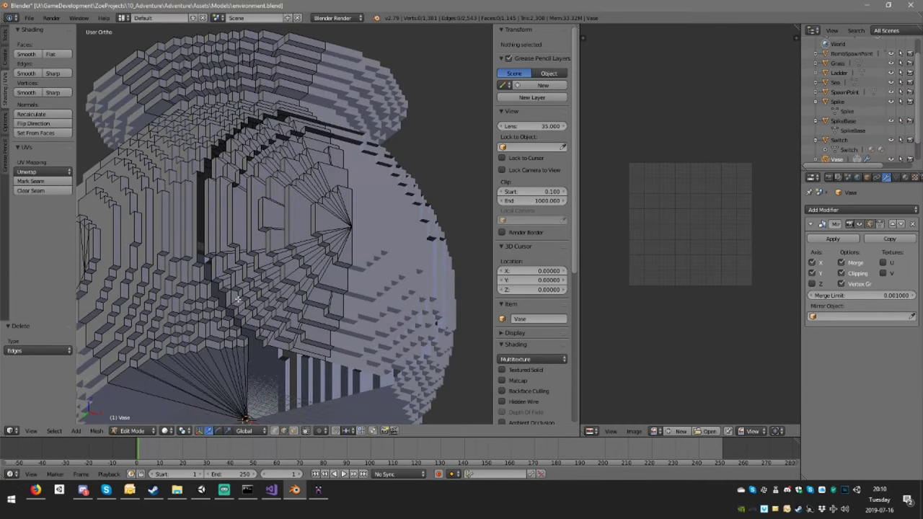
alt+right_click(201, 248)
middle_drag(202, 248, 203, 313)
scroll(204, 313, up, 4)
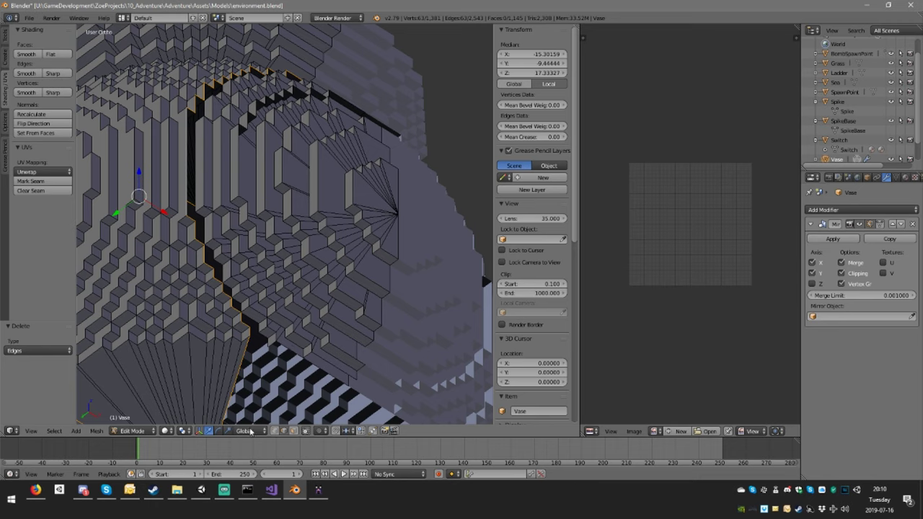
click(276, 430)
scroll(279, 303, down, 3)
key(a)
right_click(264, 288)
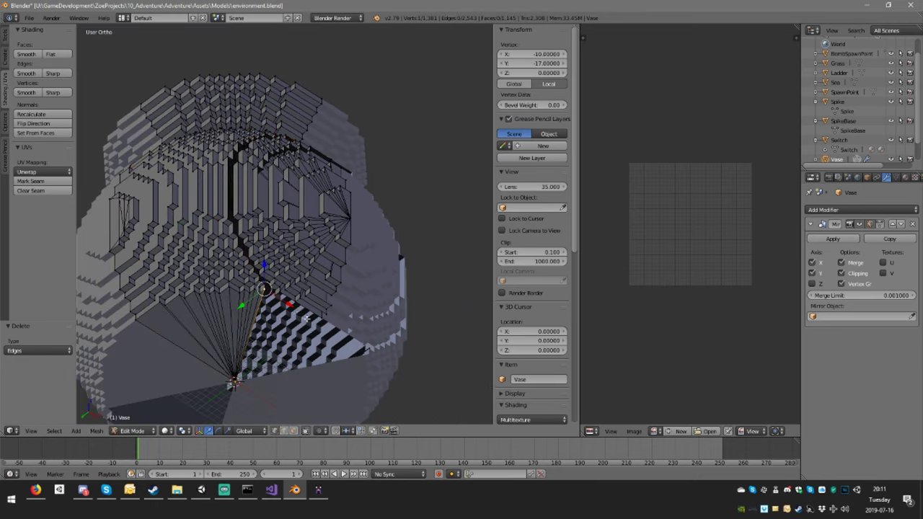
middle_drag(317, 331, 279, 303)
key(g)
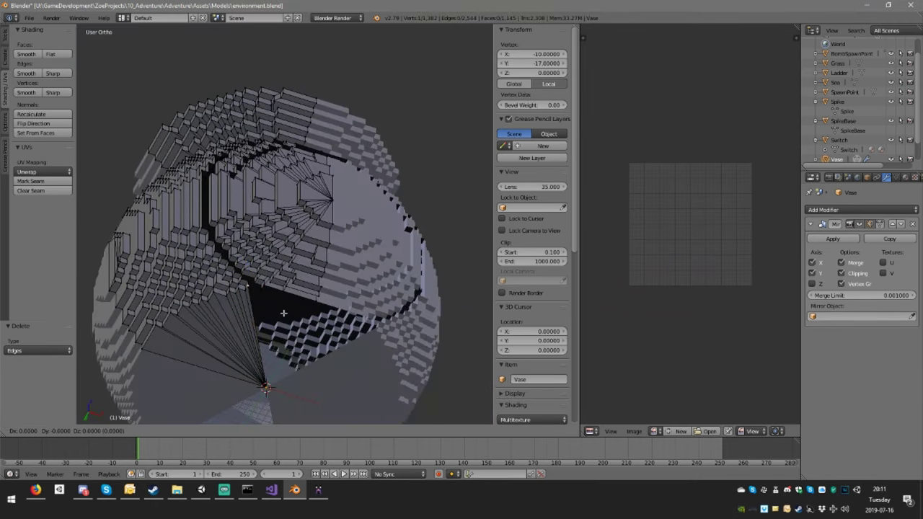
key(x)
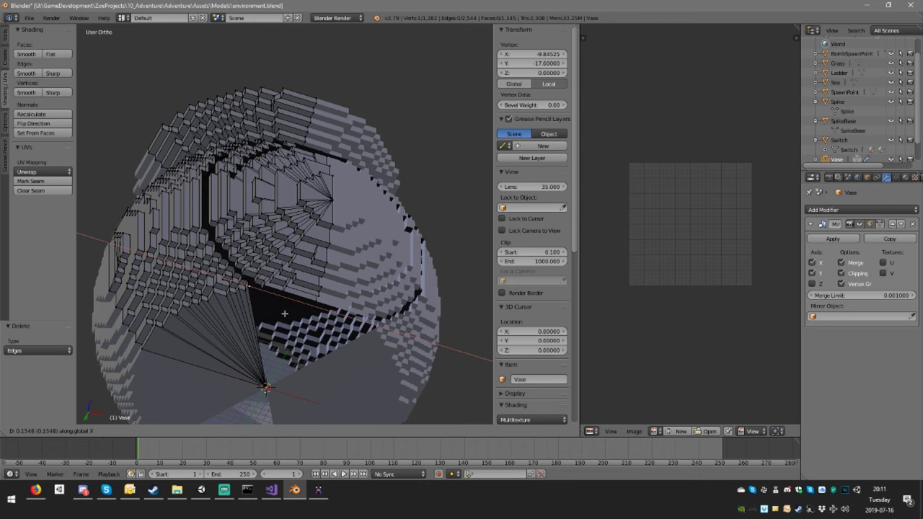
click(414, 362)
Select the open boundary loop and, in wireframe, deselect everything except the edges lying at Y -17.
middle_drag(283, 305, 302, 323)
scroll(302, 324, up, 3)
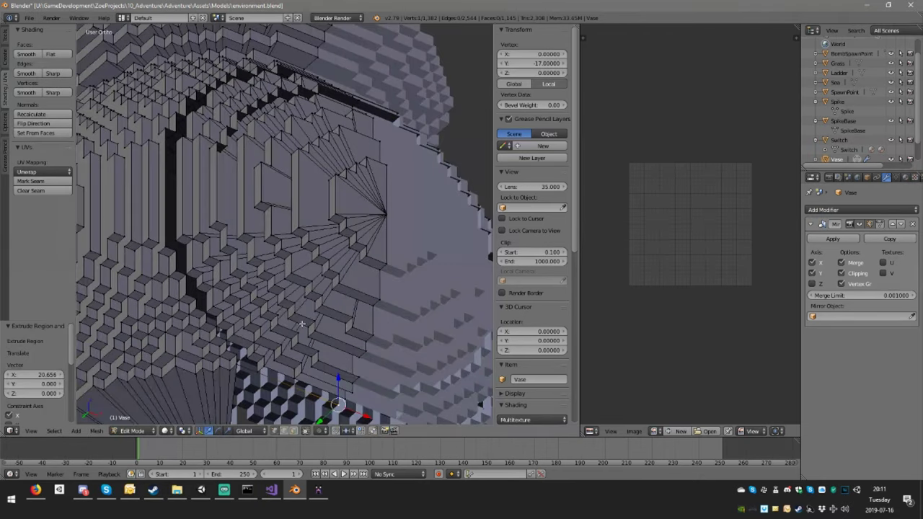
alt+right_click(230, 353)
middle_drag(230, 354, 305, 381)
scroll(305, 381, down, 5)
middle_drag(324, 326, 253, 290)
middle_drag(296, 355, 277, 322)
scroll(282, 313, down, 2)
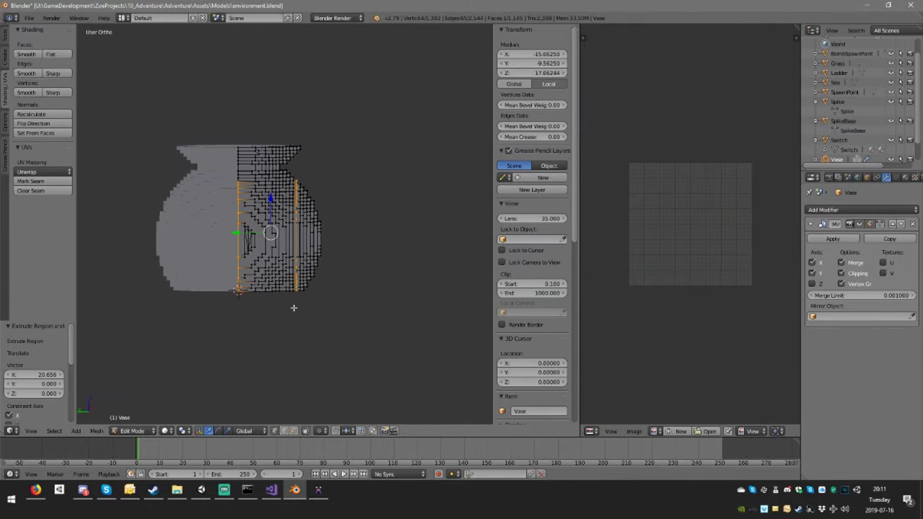
key(z)
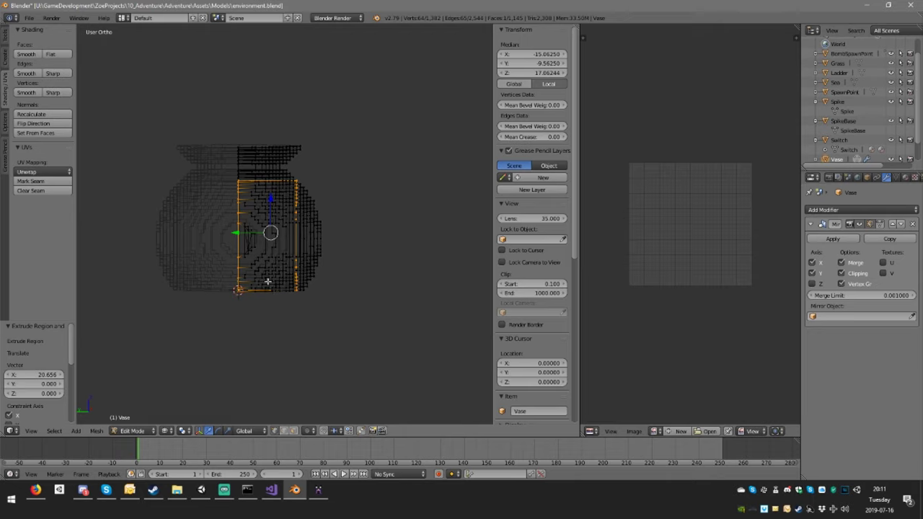
key(b)
key(Escape)
key(b)
middle_drag(221, 155, 280, 332)
middle_drag(339, 278, 262, 286)
scroll(261, 286, up, 4)
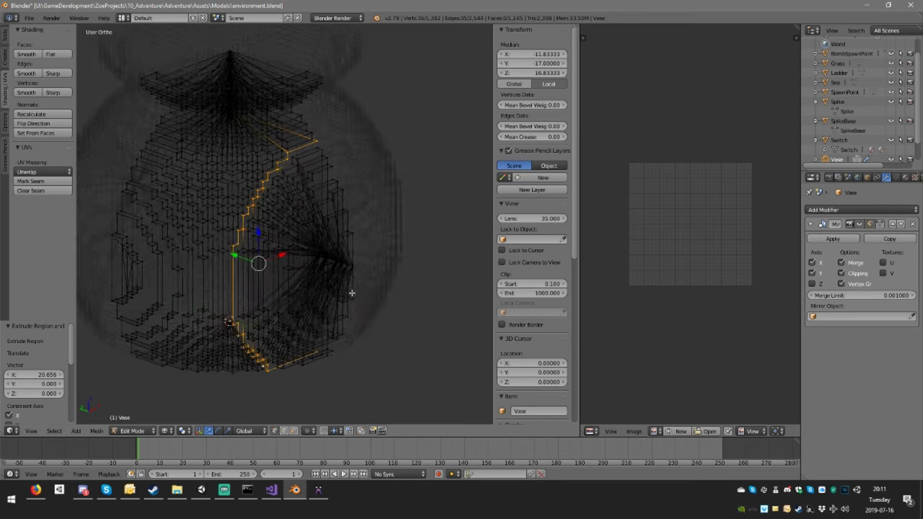
Extrude the Y -17 edges in place, merge them at center, move that vertex to X 0 and return to solid shading.
key(e)
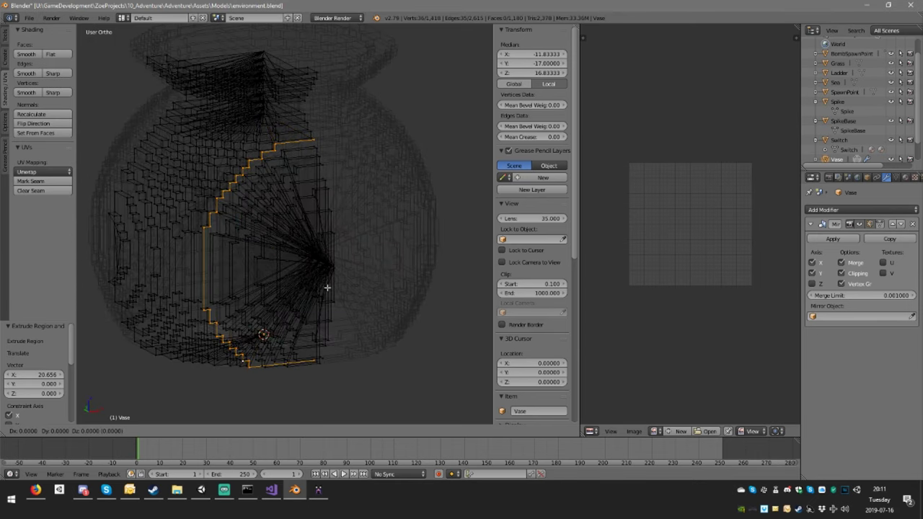
right_click(327, 287)
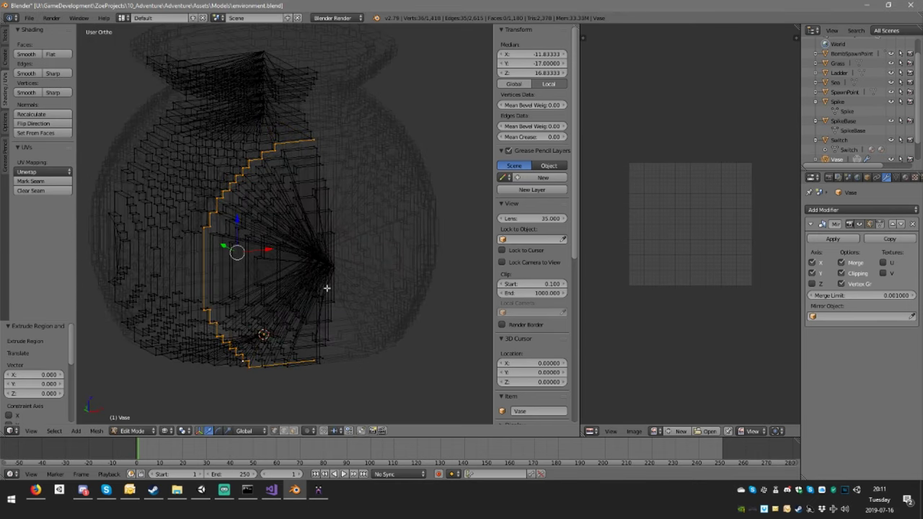
key(w)
click(303, 271)
click(306, 284)
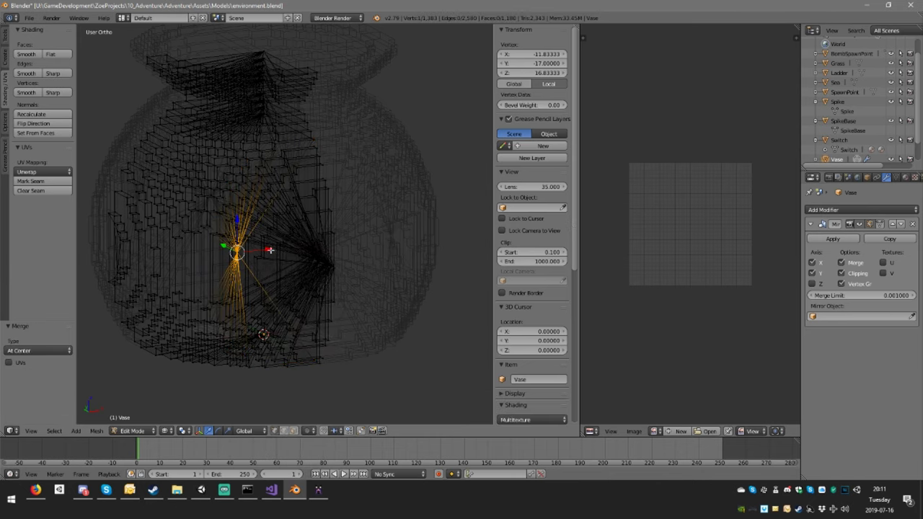
key(g)
key(x)
click(426, 267)
middle_drag(423, 280, 396, 283)
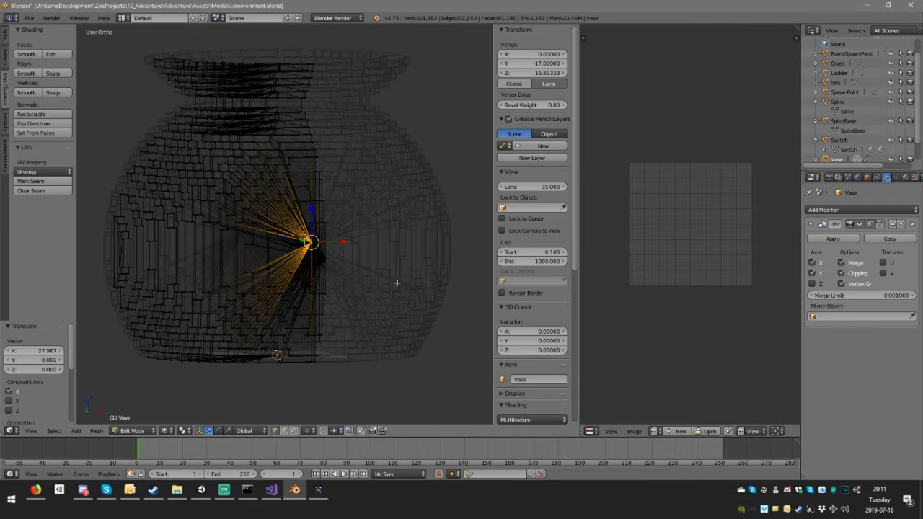
key(z)
Cap the remaining Y -20 ring by extruding its edge loop in place, merging at center and sliding the vertex along X to 0.
mouse_move(371, 319)
middle_down()
mouse_move(406, 257)
mouse_move(403, 280)
mouse_move(425, 274)
mouse_move(359, 273)
mouse_move(373, 242)
mouse_move(362, 232)
mouse_move(357, 312)
mouse_move(426, 332)
middle_up()
scroll(358, 273, up, 4)
scroll(281, 303, up, 3)
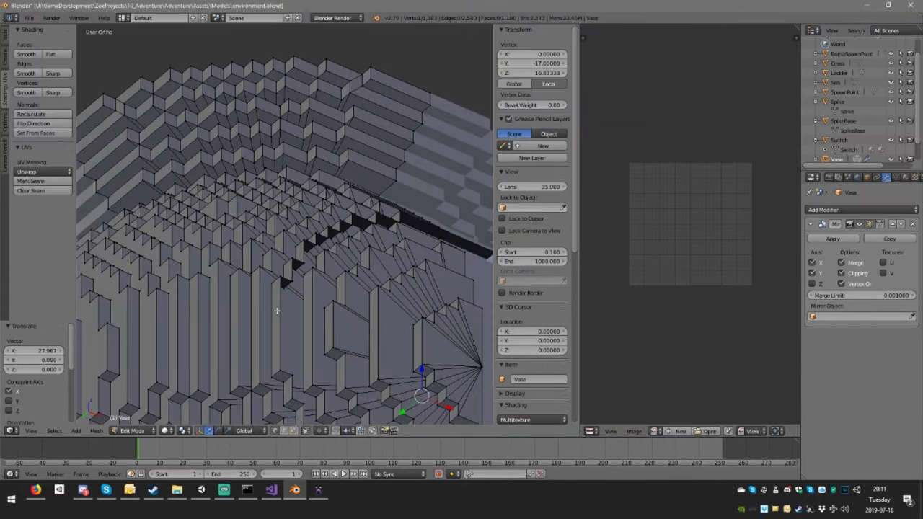
alt+right_click(278, 305)
scroll(278, 305, down, 6)
middle_drag(280, 305, 336, 340)
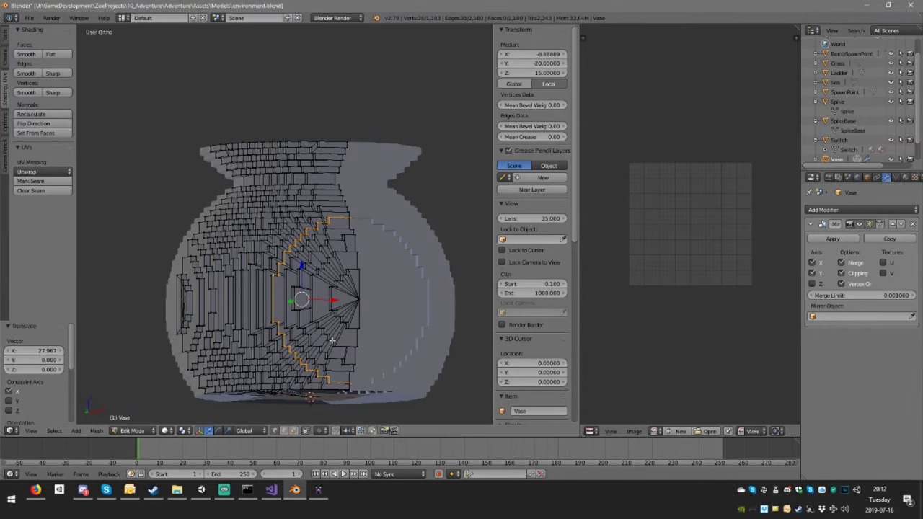
key(e)
right_click(332, 341)
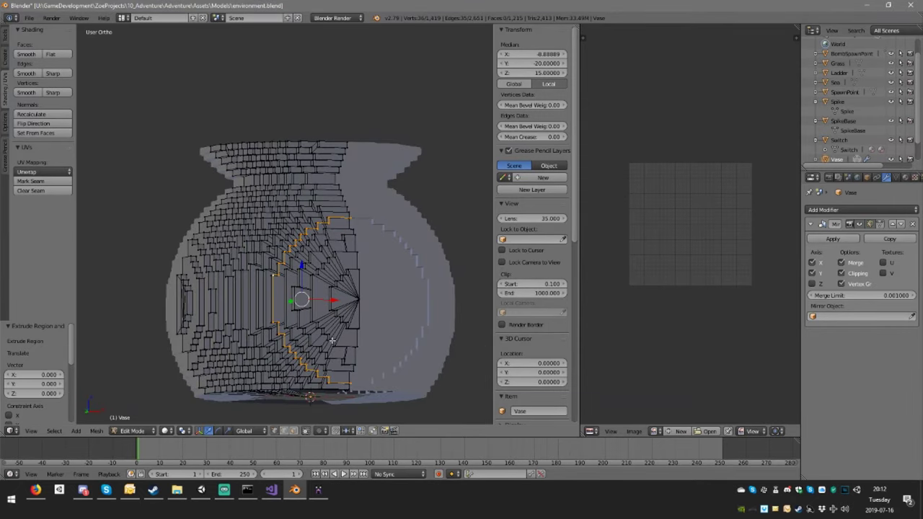
key(w)
key(m)
click(332, 342)
key(g)
key(x)
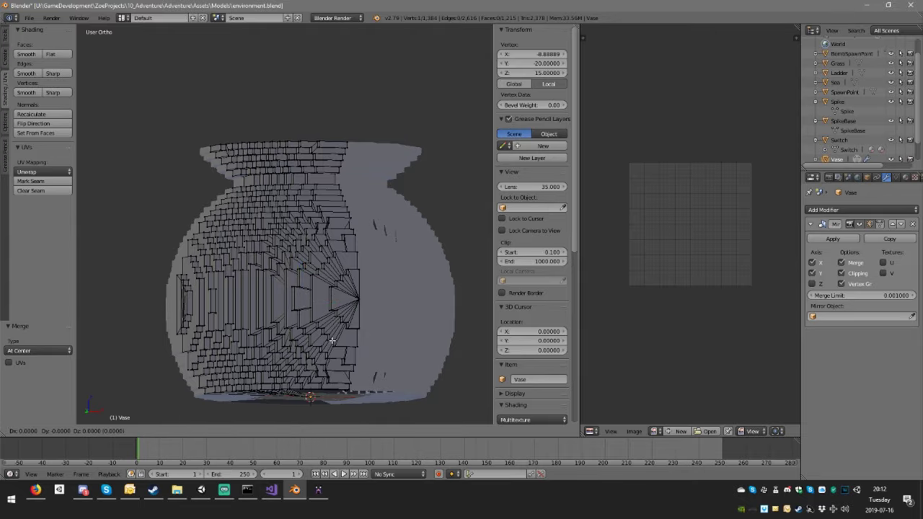
click(466, 348)
Check the vase outside edit mode, then delete the two badly shaped faces on the shoulder around X -14, Y -14, Z 28.
middle_drag(354, 337, 313, 310)
key(Tab)
scroll(359, 349, up, 1)
key(Tab)
scroll(293, 278, up, 3)
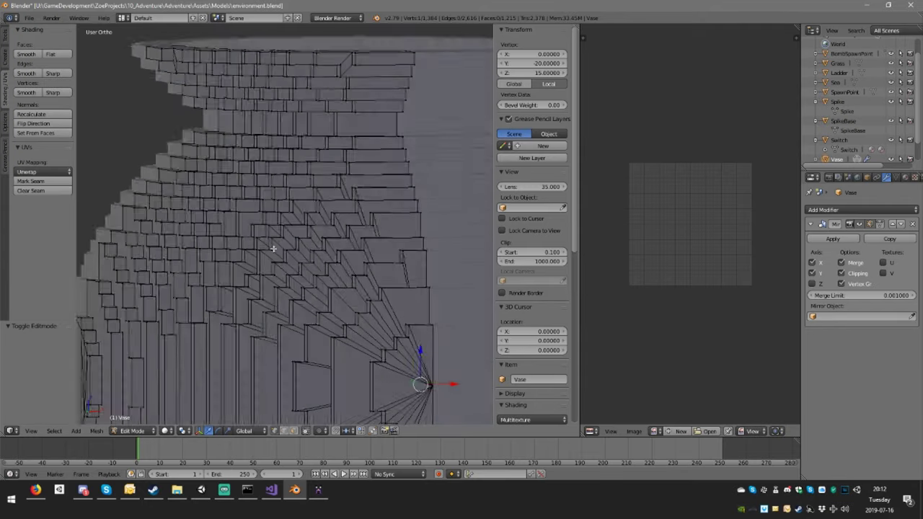
middle_drag(274, 248, 206, 221)
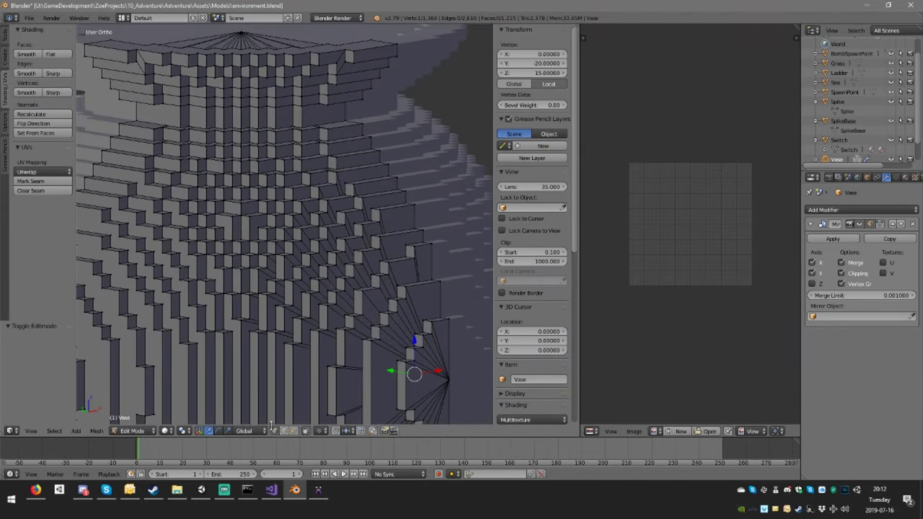
click(303, 431)
right_click(243, 225)
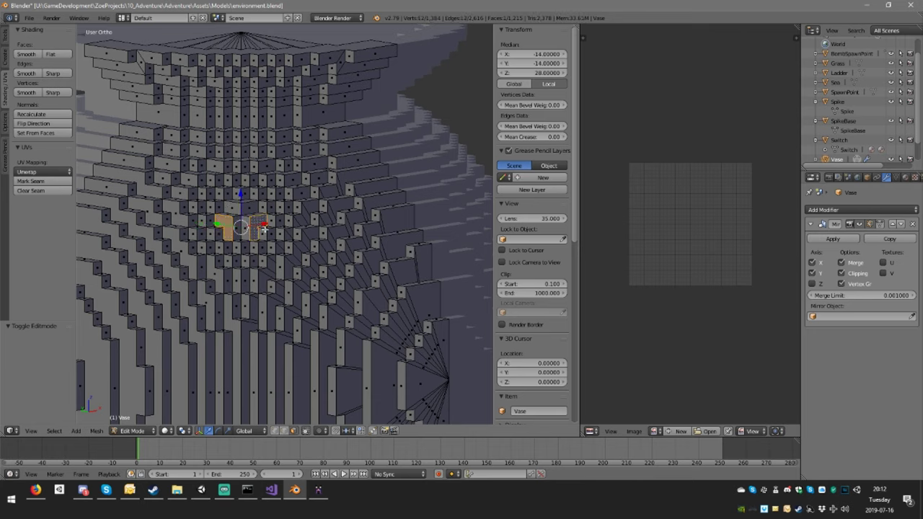
key(x)
click(264, 229)
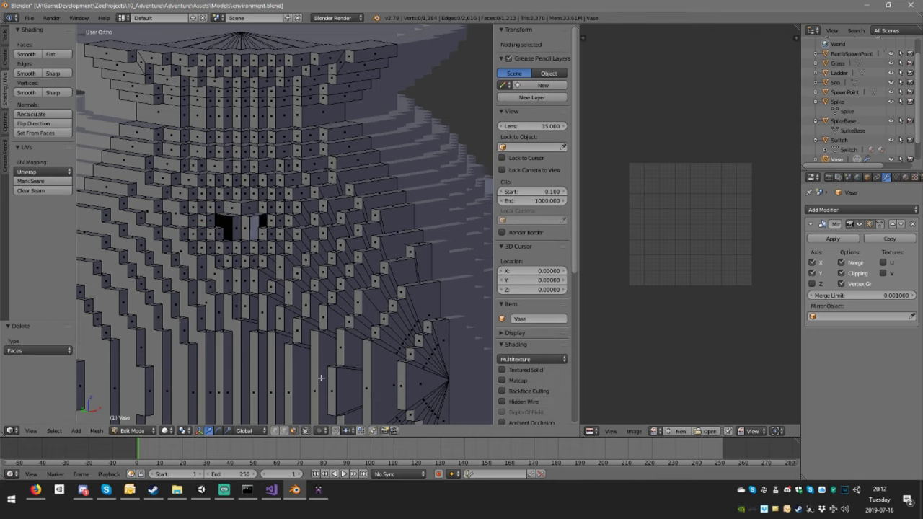
Rebuild the Y -15 side of the shoulder gap with two four-vertex faces, one lower and one upper.
right_click(250, 218)
middle_drag(250, 218, 269, 253)
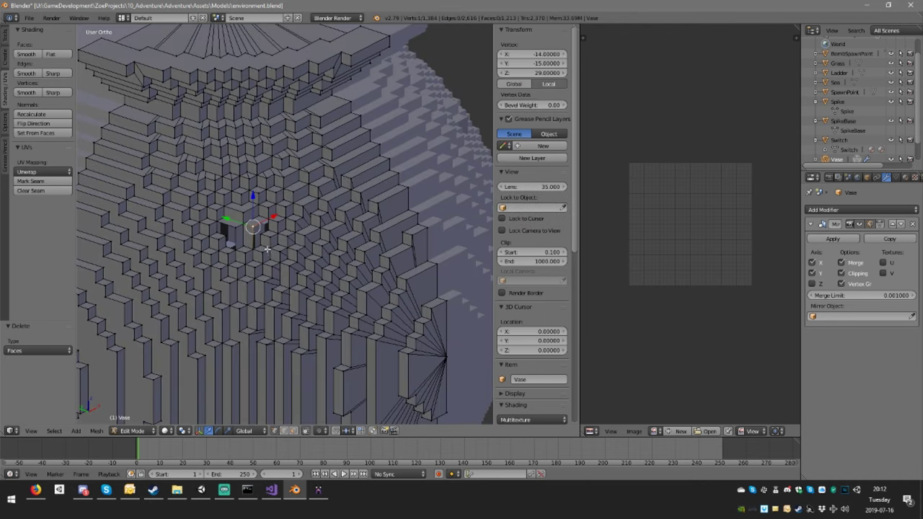
scroll(269, 253, up, 2)
shift+right_click(252, 238)
shift+right_click(252, 256)
shift+right_click(242, 260)
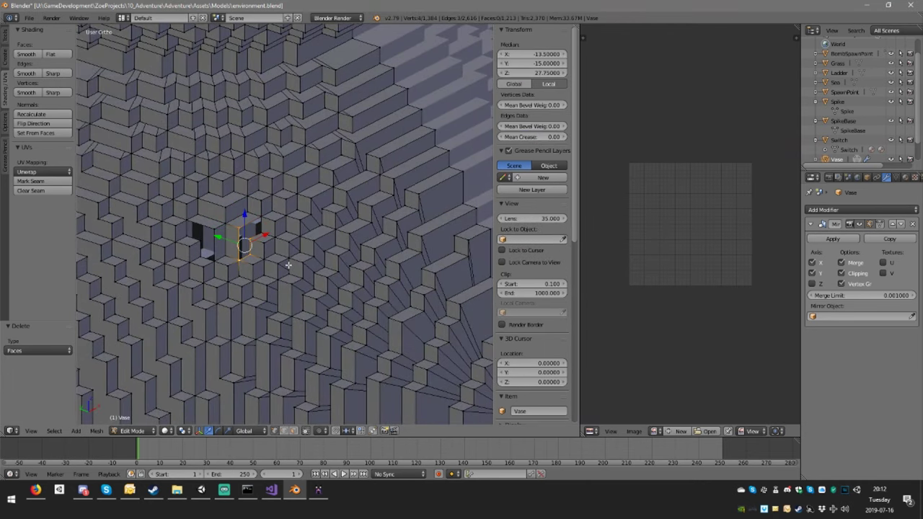
key(f)
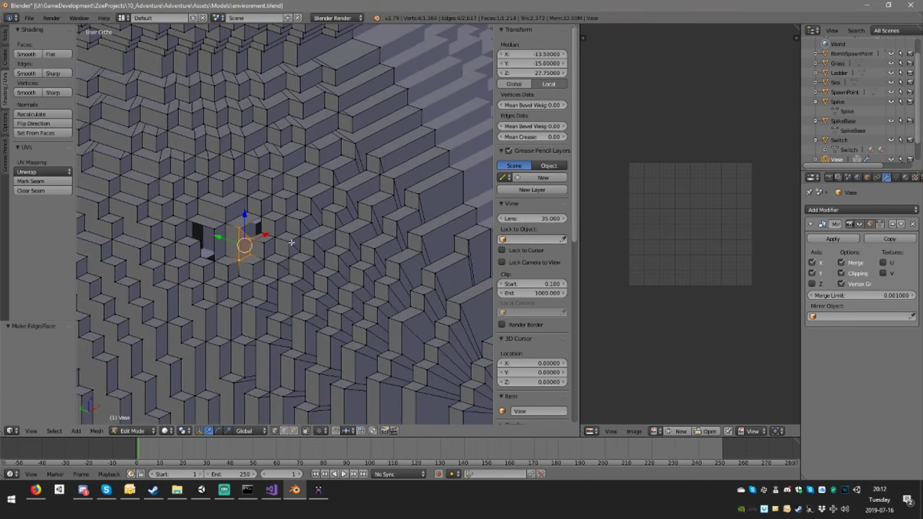
alt+right_click(245, 232)
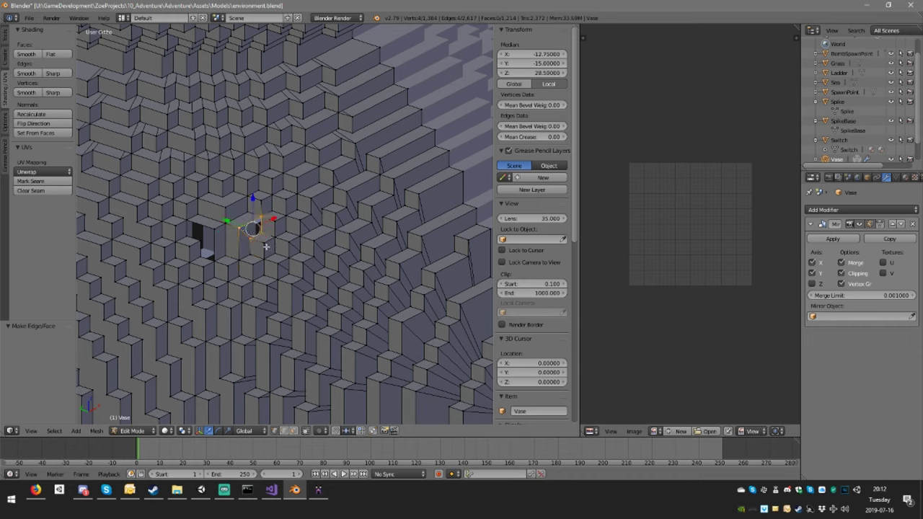
Fill the upper part of the shoulder gap at X -15 with a four-vertex face.
right_click(205, 243)
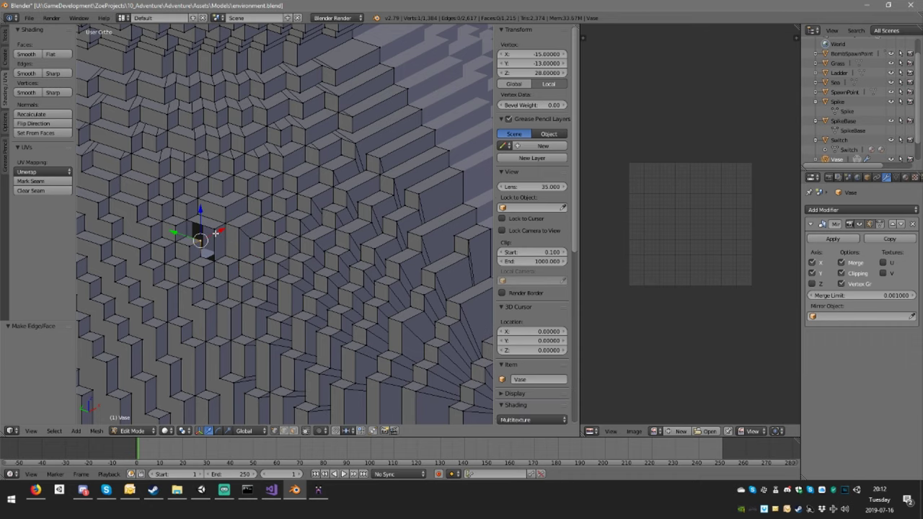
shift+right_click(215, 229)
shift+right_click(188, 233)
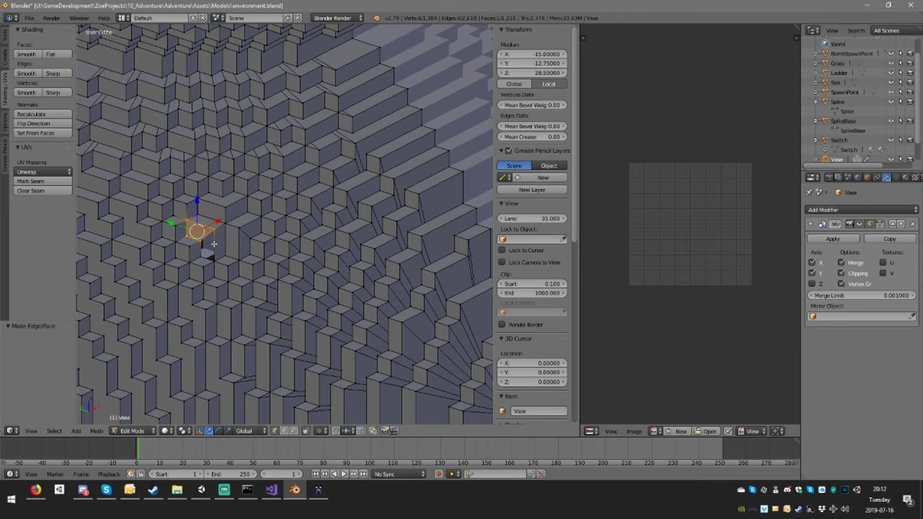
Fill the remaining lower part of the shoulder gap at X -15 with a four-vertex face.
shift+right_click(214, 243)
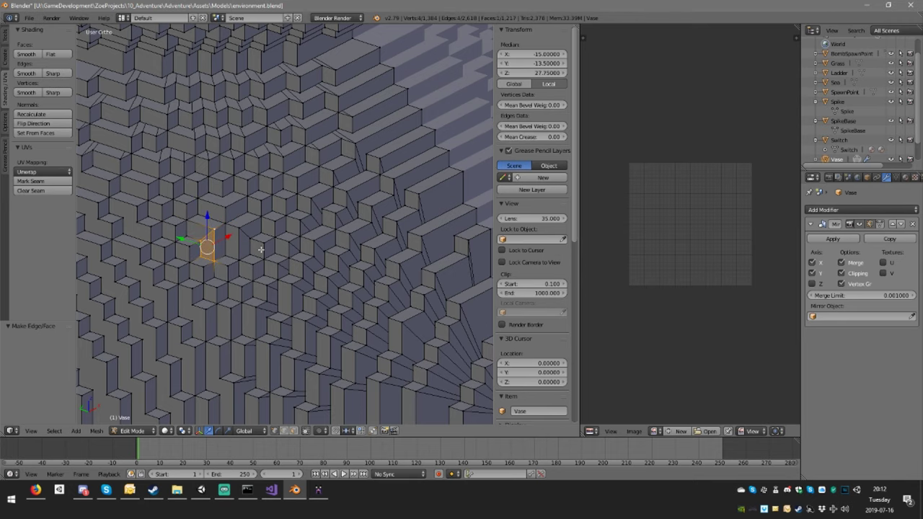
middle_drag(261, 250, 183, 232)
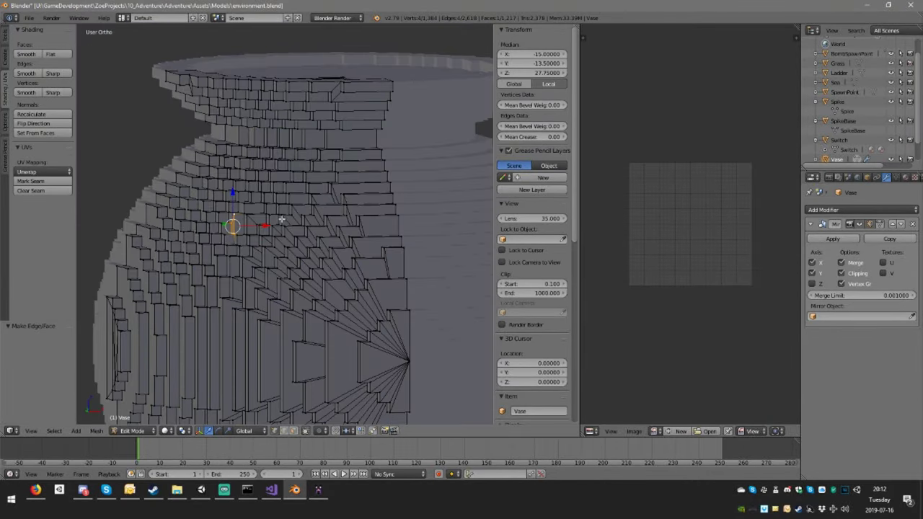
scroll(282, 219, down, 2)
scroll(314, 243, down, 3)
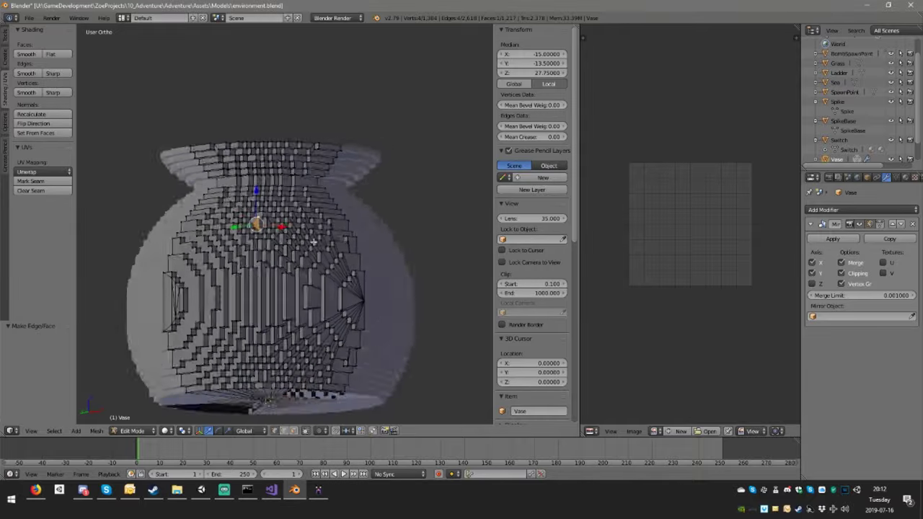
Select all the irregular flat faces that make up the innermost side cap of the vase at X -24.
middle_drag(314, 242, 329, 241)
middle_drag(299, 290, 310, 299)
scroll(310, 298, up, 4)
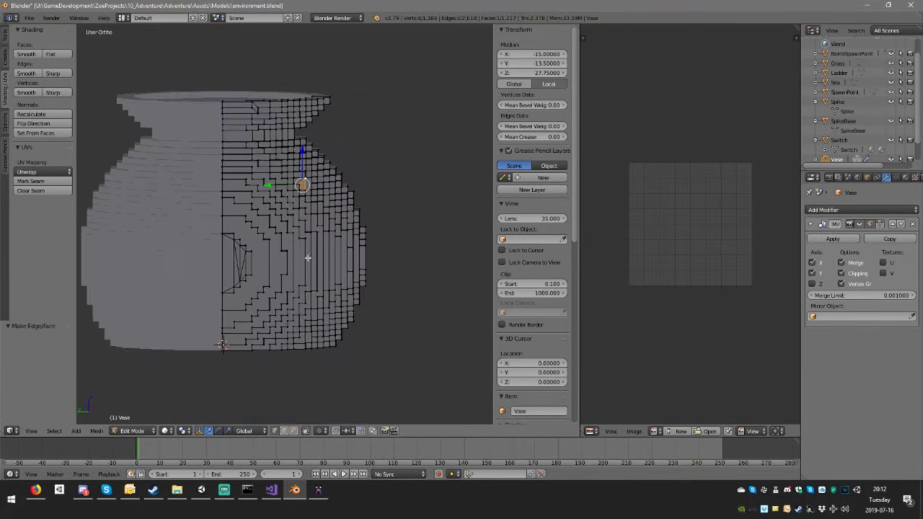
scroll(201, 282, up, 2)
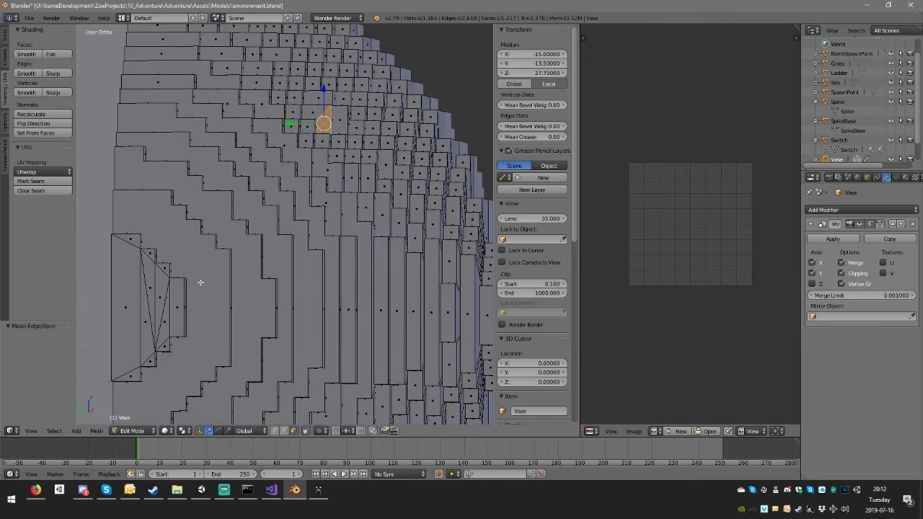
shift+right_click(133, 239)
right_click(133, 241)
shift+right_click(126, 276)
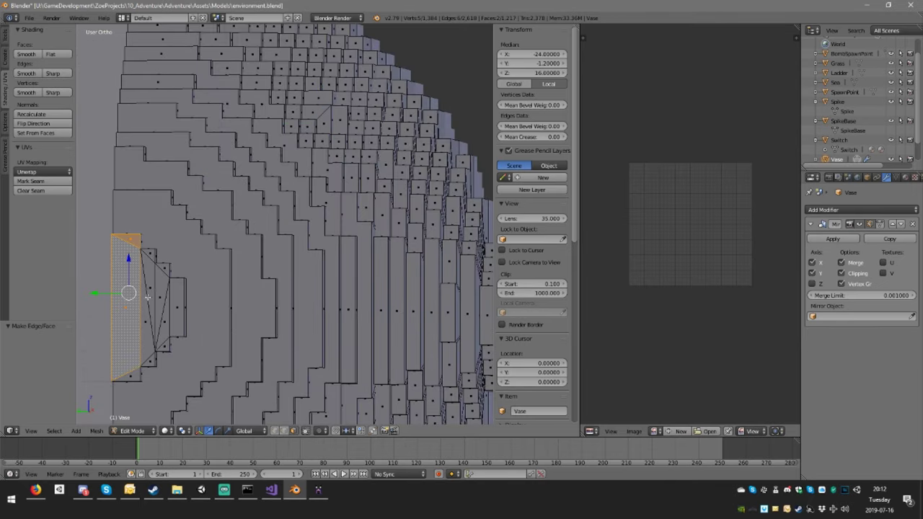
shift+right_click(151, 289)
shift+right_click(151, 289)
shift+right_click(149, 294)
shift+right_click(146, 314)
shift+right_click(150, 256)
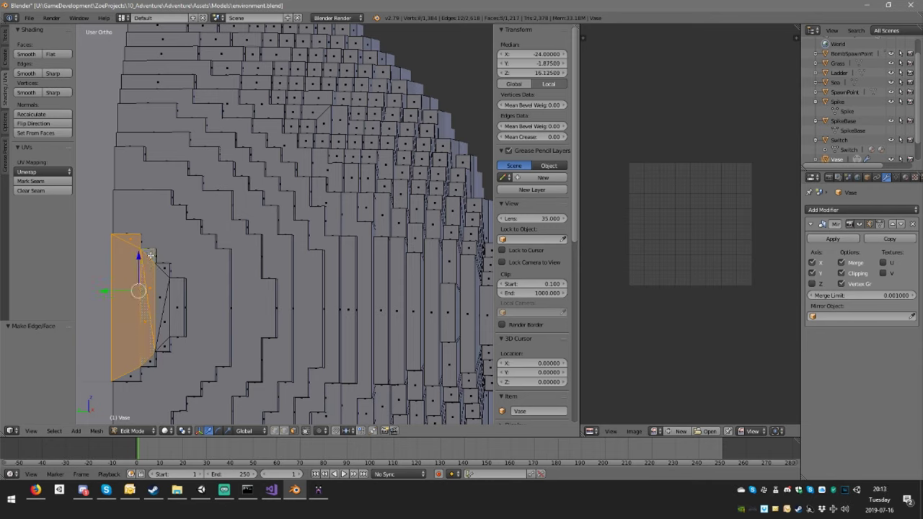
shift+right_click(165, 270)
shift+right_click(163, 291)
shift+right_click(164, 319)
shift+right_click(178, 300)
shift+right_click(165, 347)
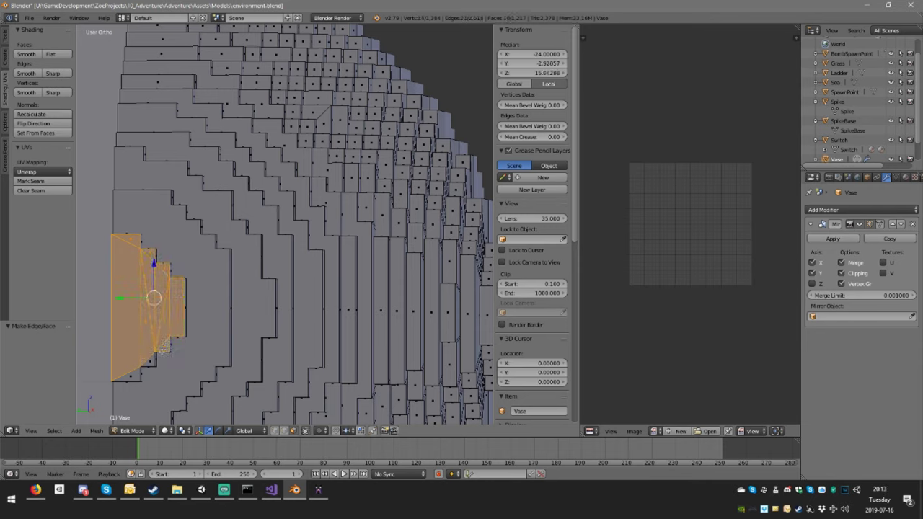
shift+click(130, 373)
Grow the face selection six times outward from the X -24 cap across the surrounding flat ring faces.
key(ctrl+KP_Add)
key(ctrl+KP_Add)
key(ctrl+KP_Add)
key(ctrl+KP_Add)
key(ctrl+KP_Add)
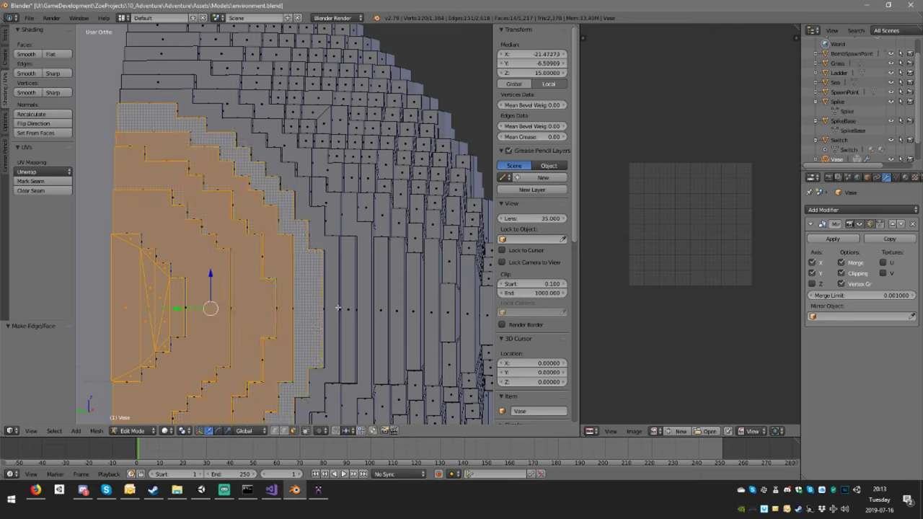
key(ctrl+KP_Add)
Add the unselected flat faces along the upper outer edge of the grown area to the selection.
shift+click(330, 203)
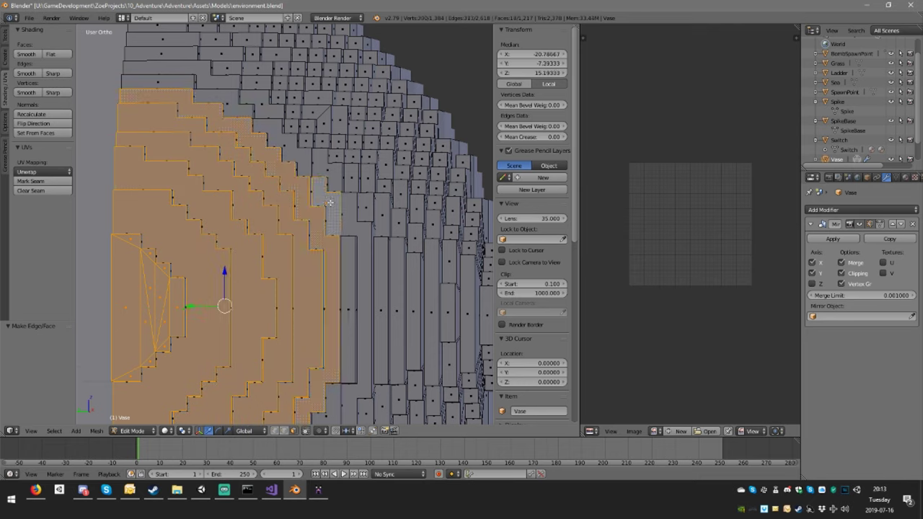
shift+click(300, 166)
shift+click(224, 105)
shift+click(178, 86)
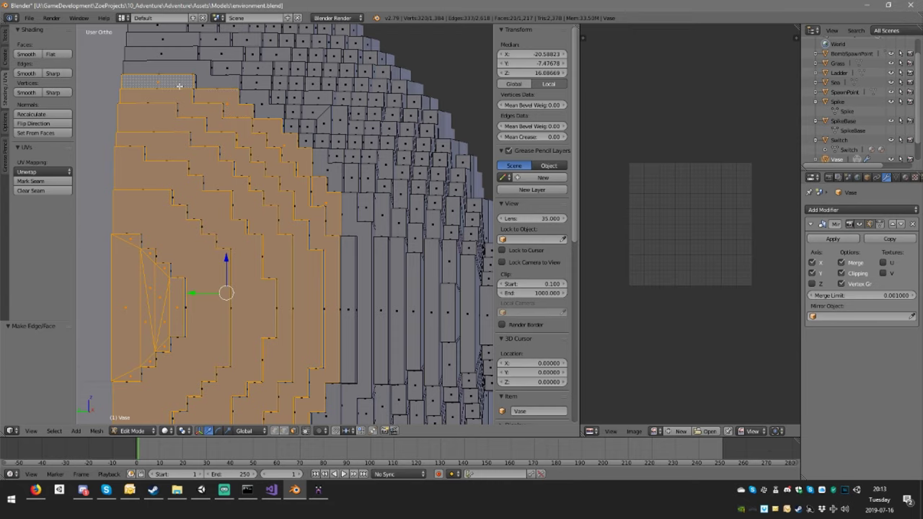
shift+click(190, 70)
shift+click(262, 99)
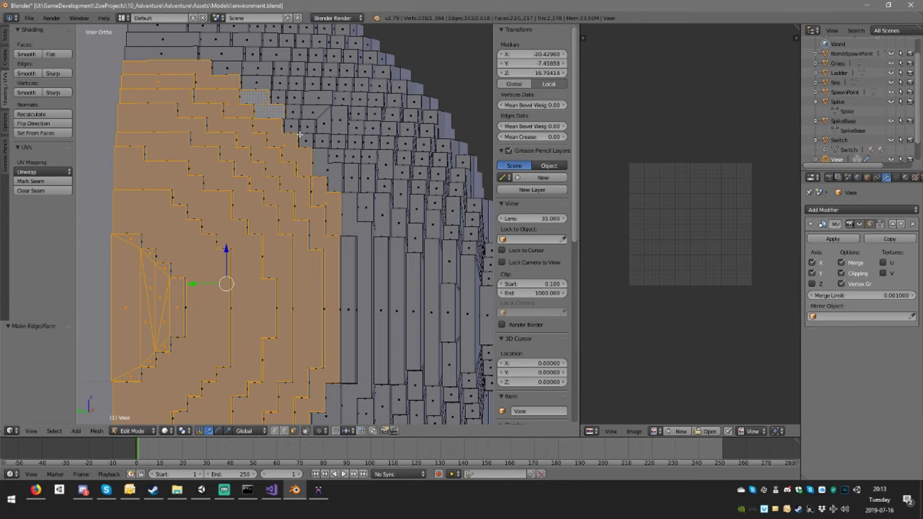
shift+click(308, 144)
shift+click(339, 184)
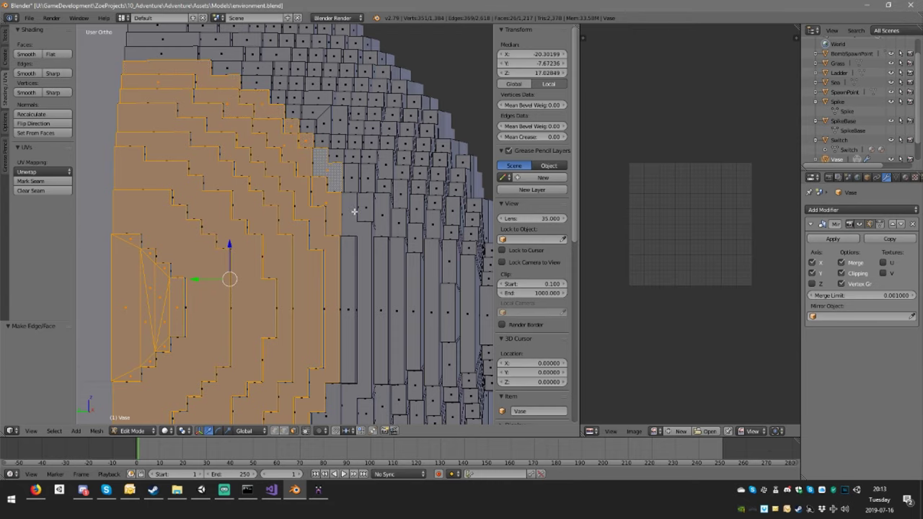
shift+click(354, 209)
Add the remaining flat faces beside and below the grown area to the selection, then delete all selected faces.
shift+scroll(346, 205, down, 4)
shift+click(346, 205)
shift+scroll(345, 216, down, 4)
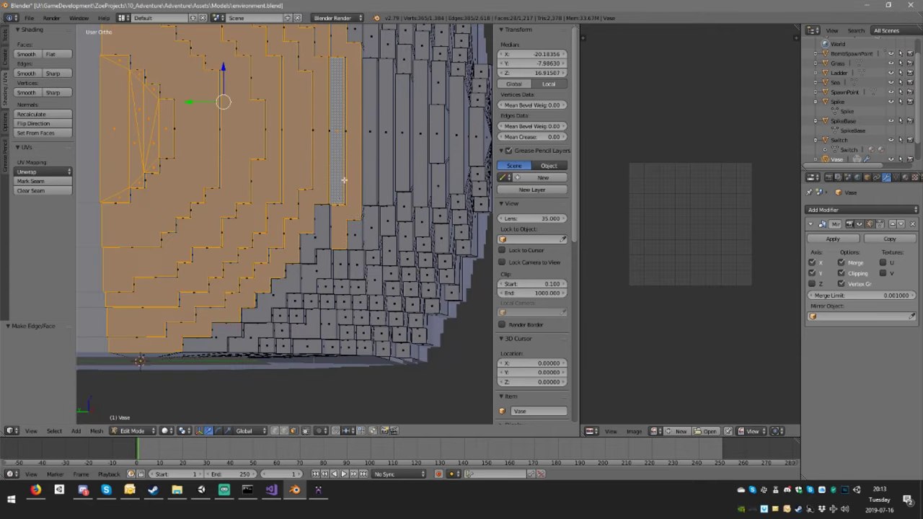
shift+click(323, 236)
shift+click(326, 270)
shift+click(290, 285)
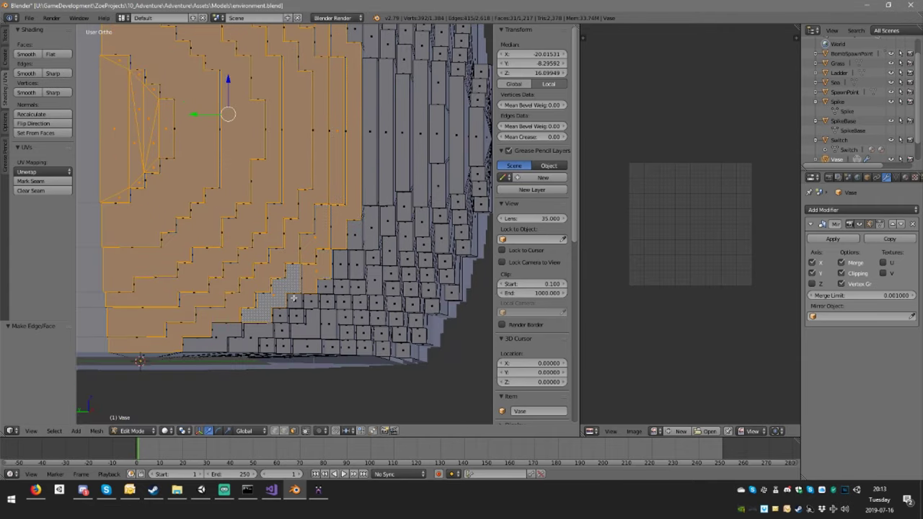
shift+click(295, 300)
shift+right_click(253, 337)
shift+right_click(225, 339)
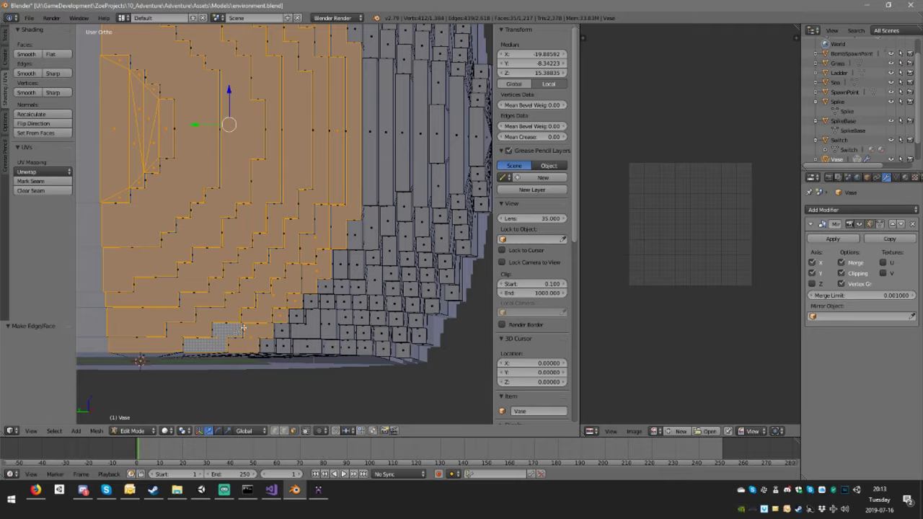
middle_drag(243, 328, 419, 357)
scroll(244, 238, down, 2)
key(x)
click(243, 238)
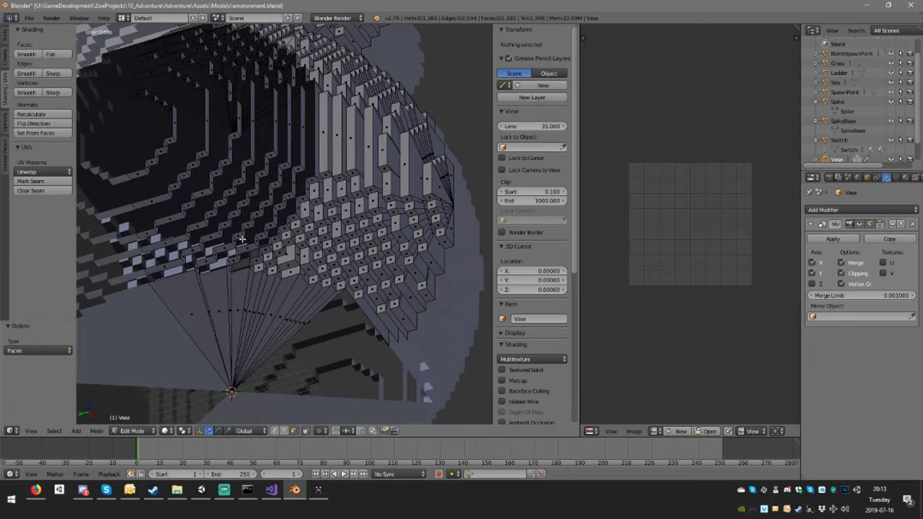
Cap the open X -19 ring by extruding its edge loop in place, merging at center and sliding the vertex along Y to 0.
click(292, 430)
middle_drag(236, 259, 207, 288)
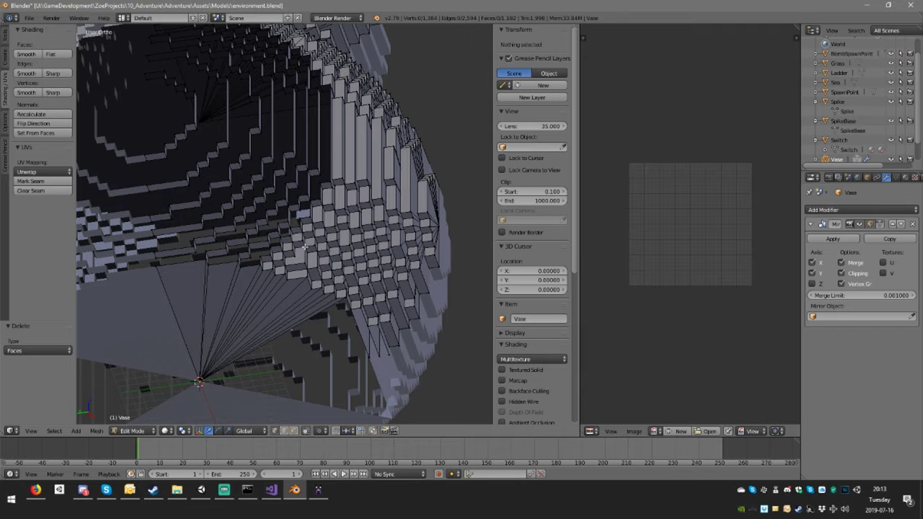
middle_drag(278, 245, 202, 279)
alt+right_click(202, 278)
scroll(313, 233, down, 3)
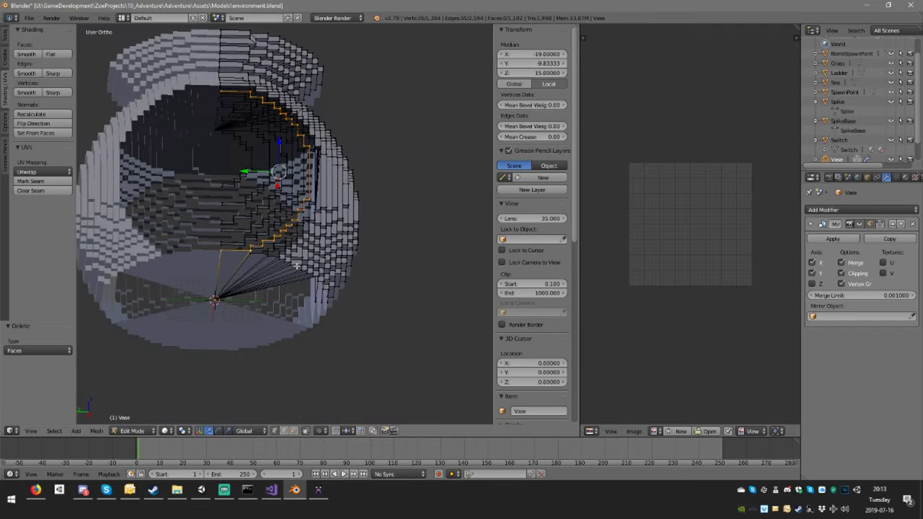
middle_drag(314, 234, 295, 274)
key(e)
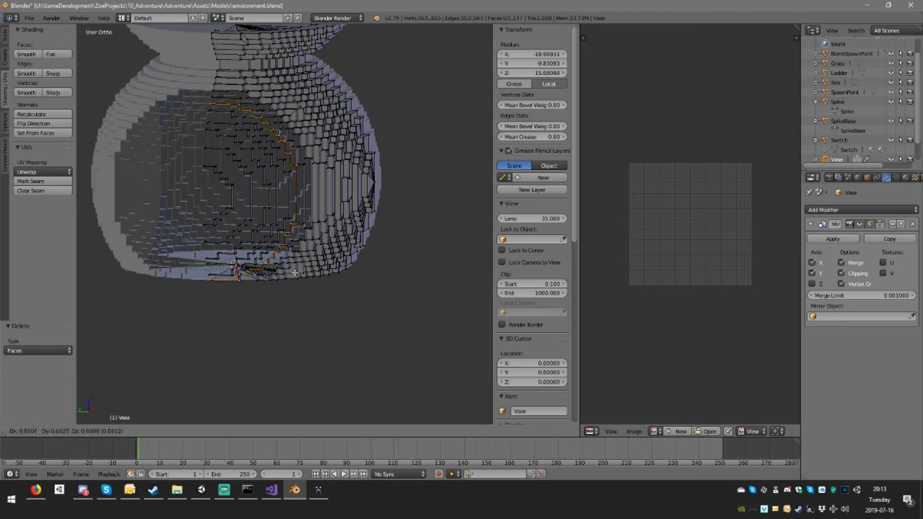
right_click(293, 274)
key(w)
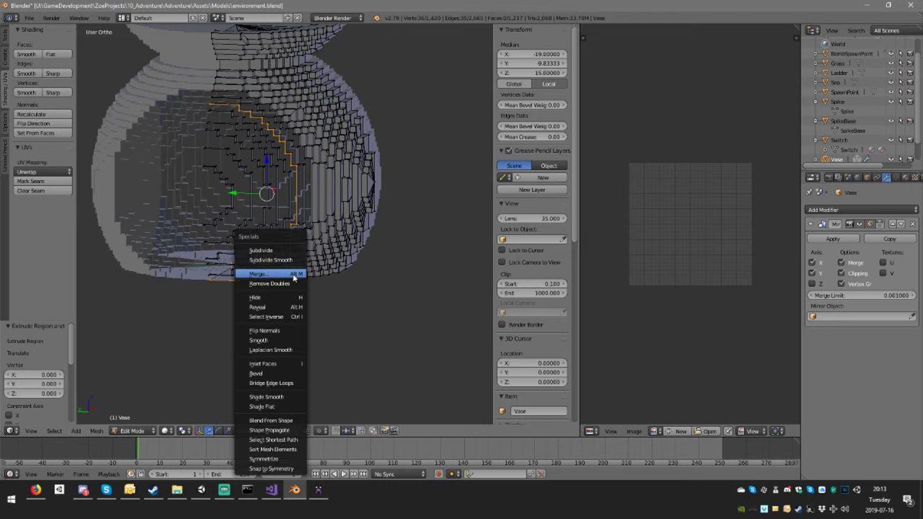
click(296, 271)
click(292, 272)
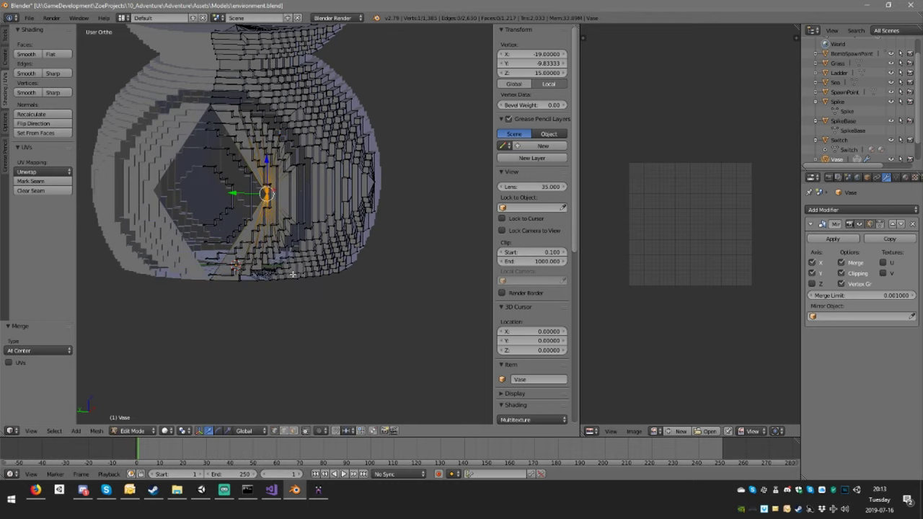
key(g)
key(y)
click(237, 251)
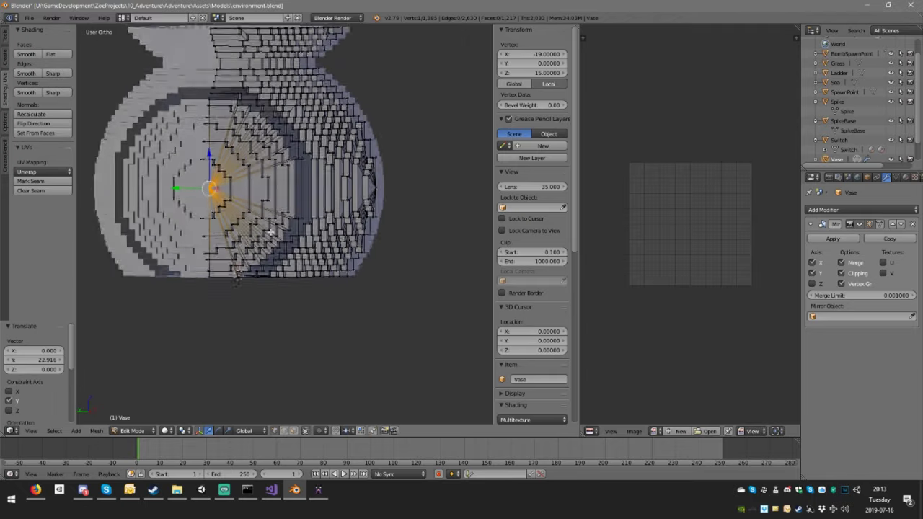
Cap the X -20 ring by extruding its edge loop in place, merging at center and sliding the vertex along Y to 0.
middle_drag(270, 232, 294, 251)
middle_drag(349, 215, 320, 220)
scroll(308, 228, up, 4)
alt+right_click(302, 204)
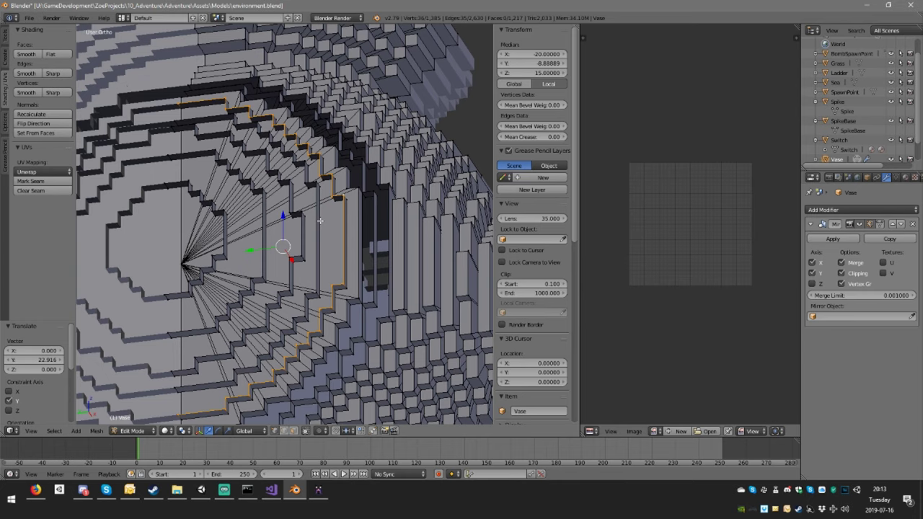
key(g)
key(Escape)
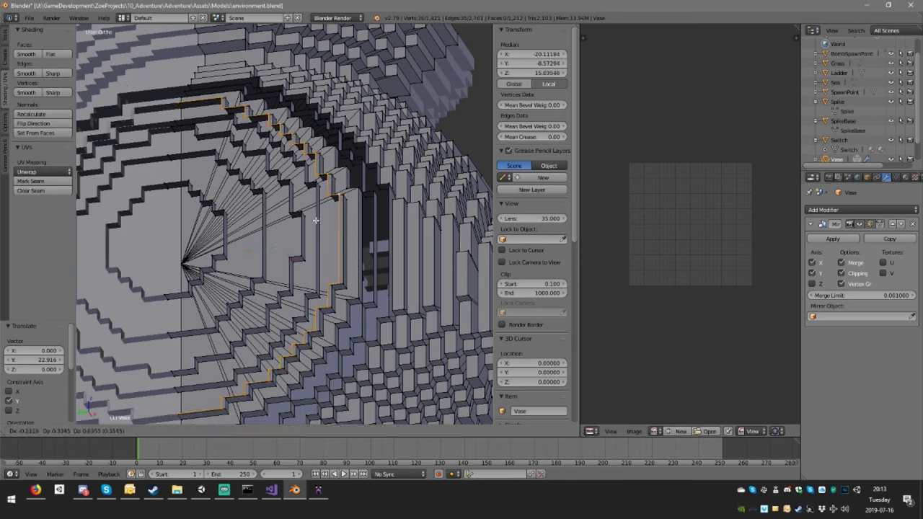
key(alt+m)
click(293, 221)
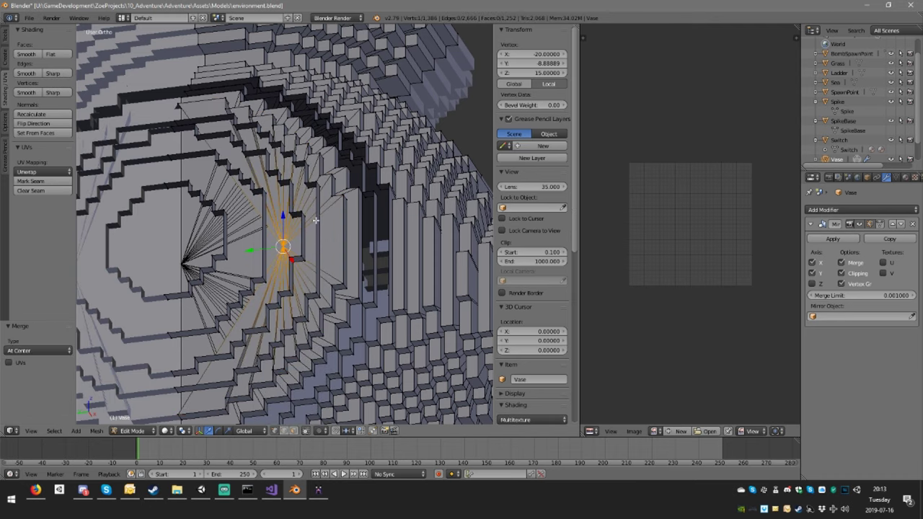
key(g)
key(y)
click(75, 241)
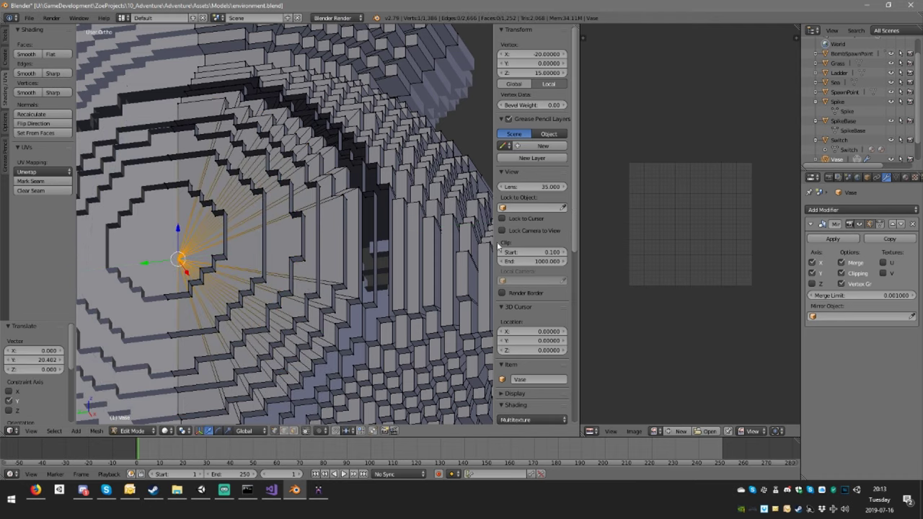
Cap the X -21 ring by extruding its edge loop in place, merging at center and sliding the vertex along Y to 0.
middle_drag(663, 249, 624, 237)
middle_drag(376, 205, 350, 222)
alt+right_click(306, 218)
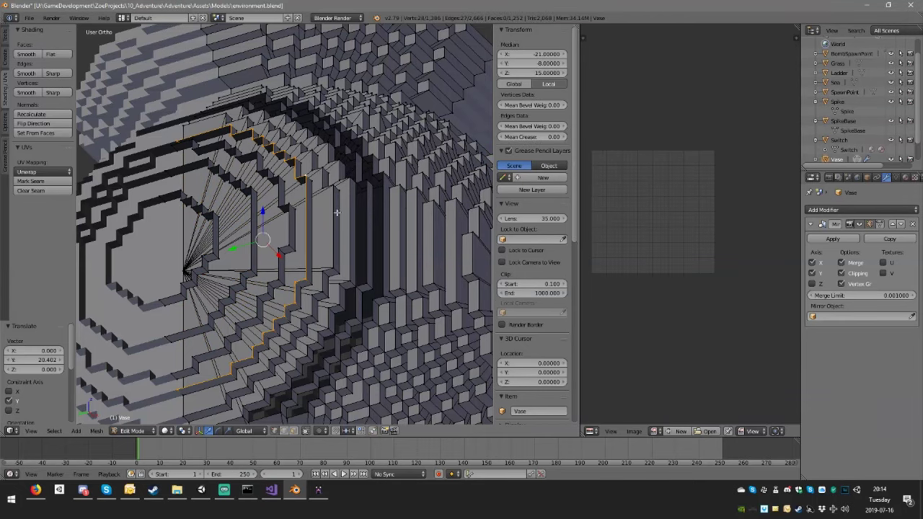
key(e)
key(Escape)
key(alt+m)
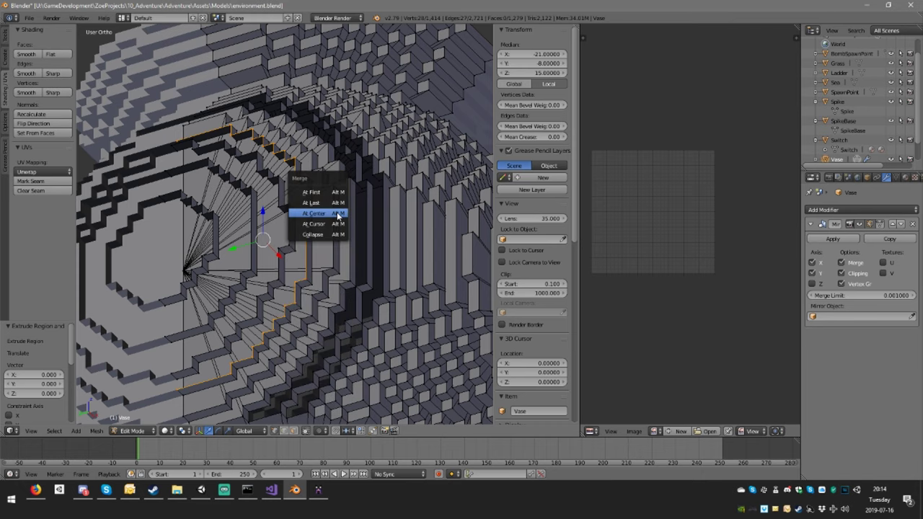
click(337, 213)
key(g)
key(y)
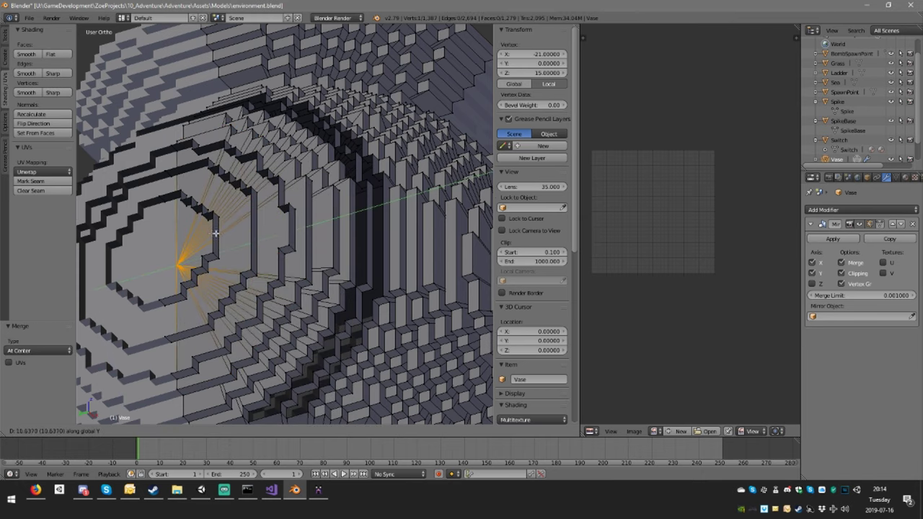
click(214, 234)
Cap the X -22 ring by extruding its edge loop in place, merging at center and sliding the vertex along Y to 0.
middle_drag(240, 231, 235, 226)
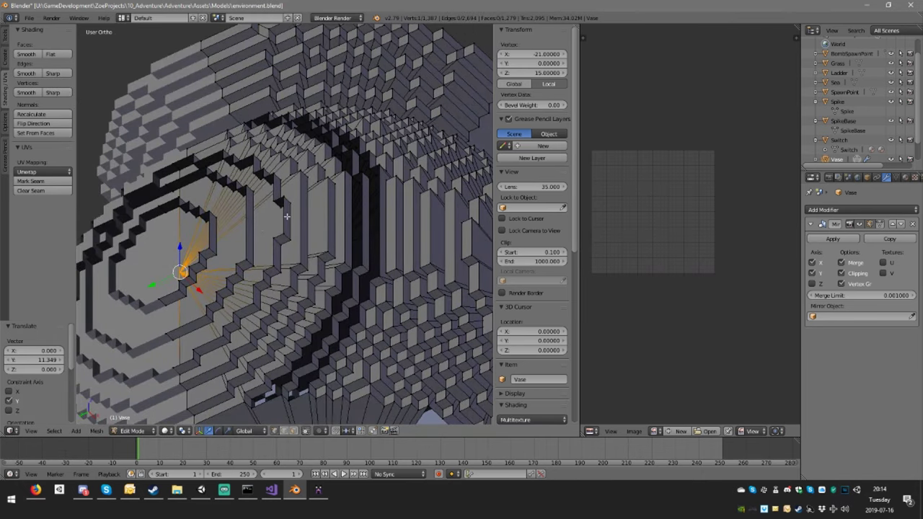
alt+right_click(286, 217)
middle_drag(310, 227, 313, 233)
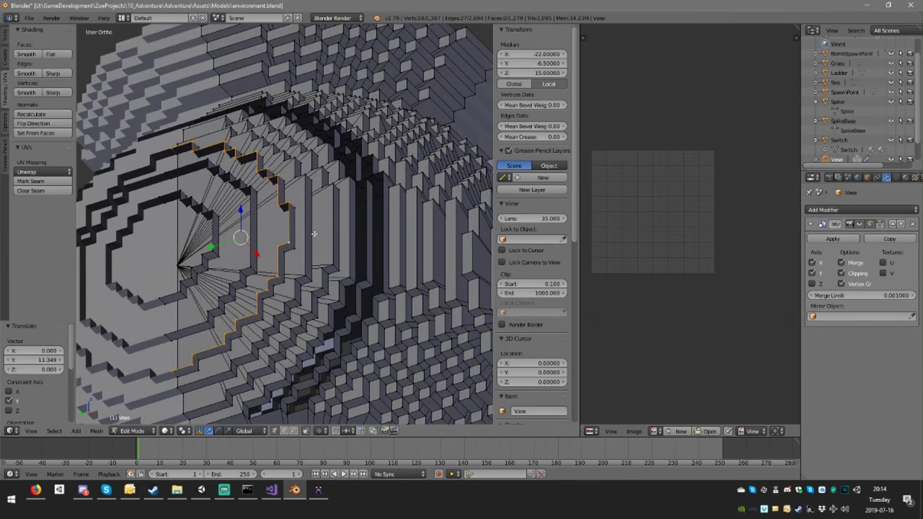
key(e)
right_click(314, 234)
key(alt+m)
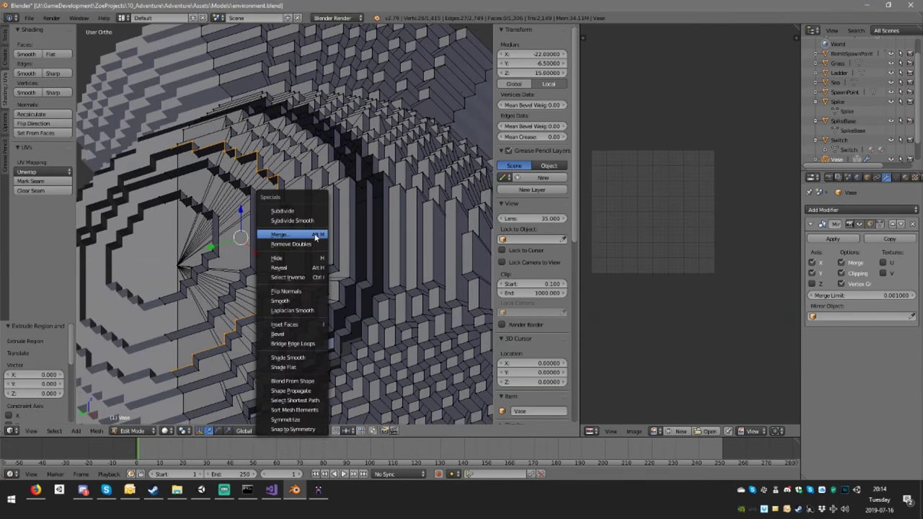
click(315, 235)
key(g)
key(y)
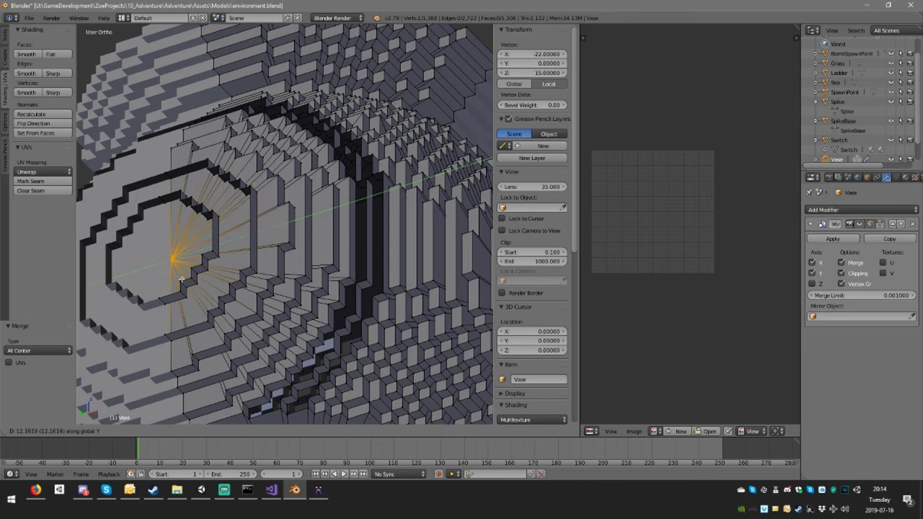
click(249, 253)
Cap the X -23 ring by extruding its edge loop in place, merging at center and sliding the vertex along Y to 0.
middle_drag(249, 253, 250, 231)
alt+right_click(250, 231)
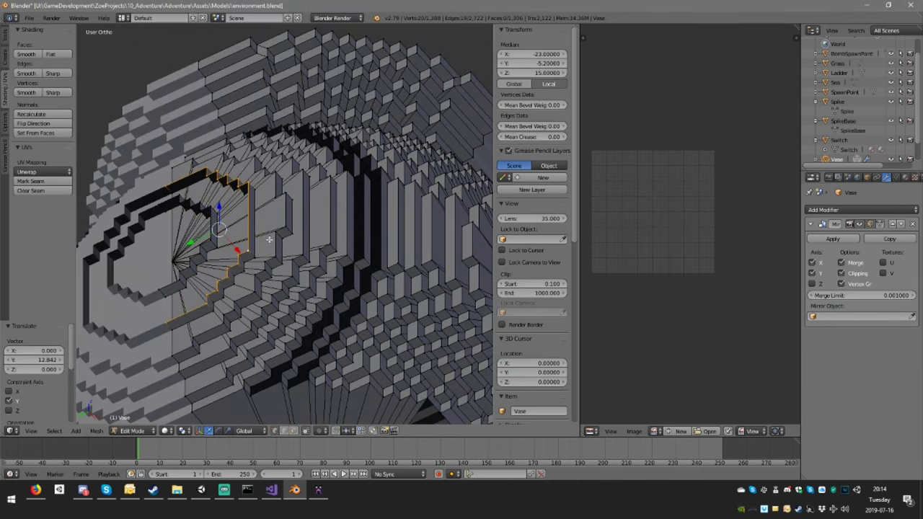
middle_drag(312, 259, 317, 266)
key(e)
right_click(316, 263)
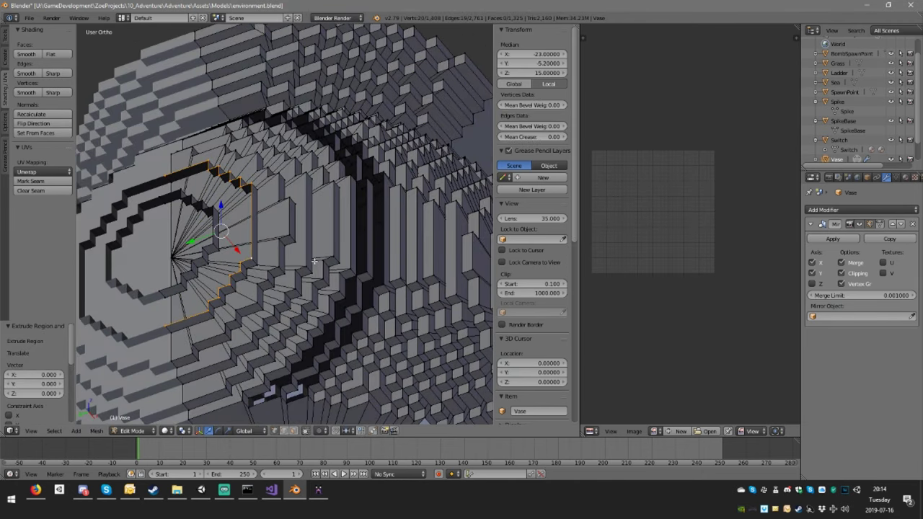
key(w)
click(315, 262)
click(315, 262)
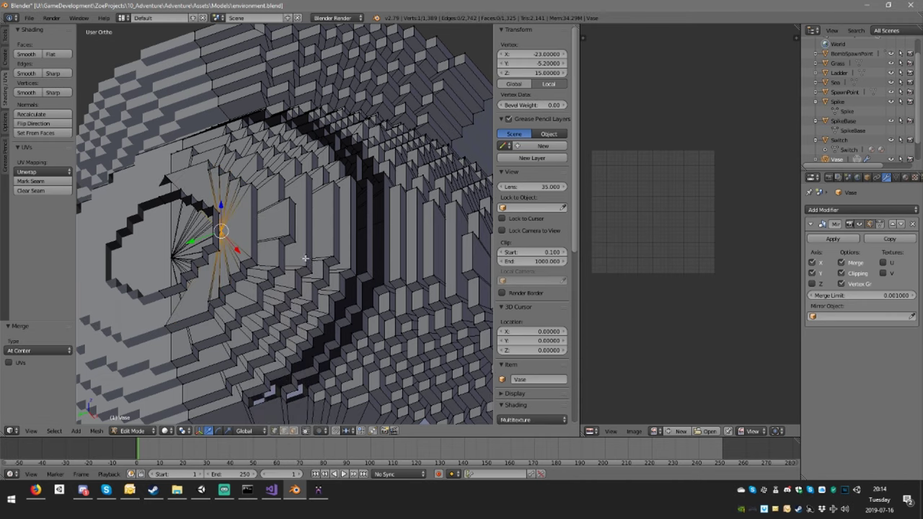
key(g)
key(y)
click(210, 252)
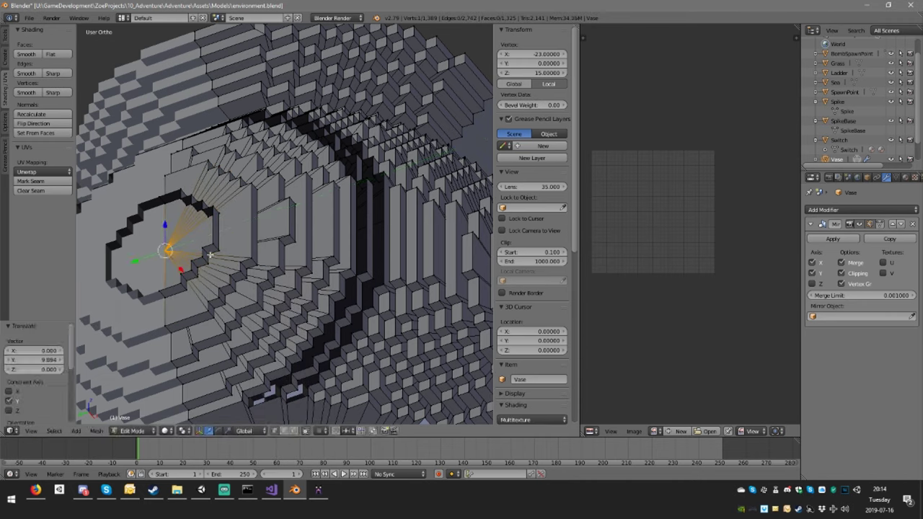
Cap the X -24 ring by extruding its edge loop in place, merging at center and sliding the vertex along Y to 0.
key(ctrl+KP_Add)
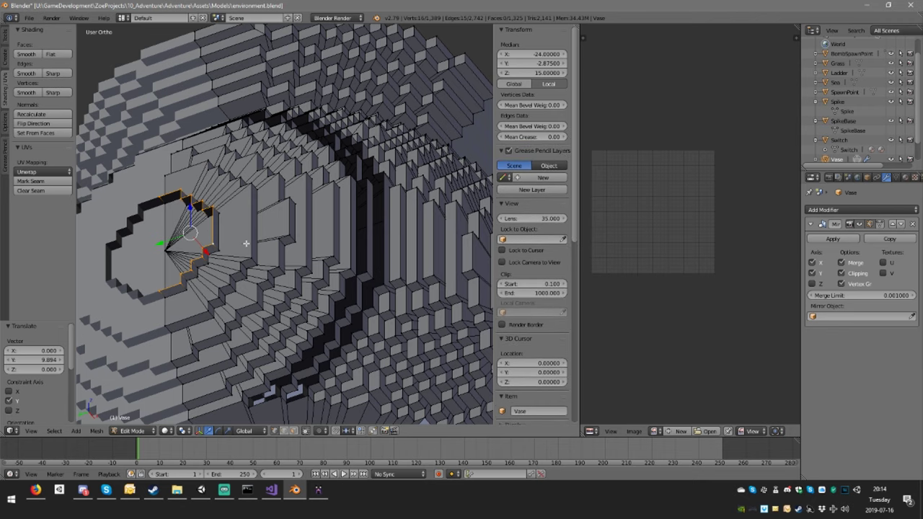
key(e)
right_click(245, 244)
key(w)
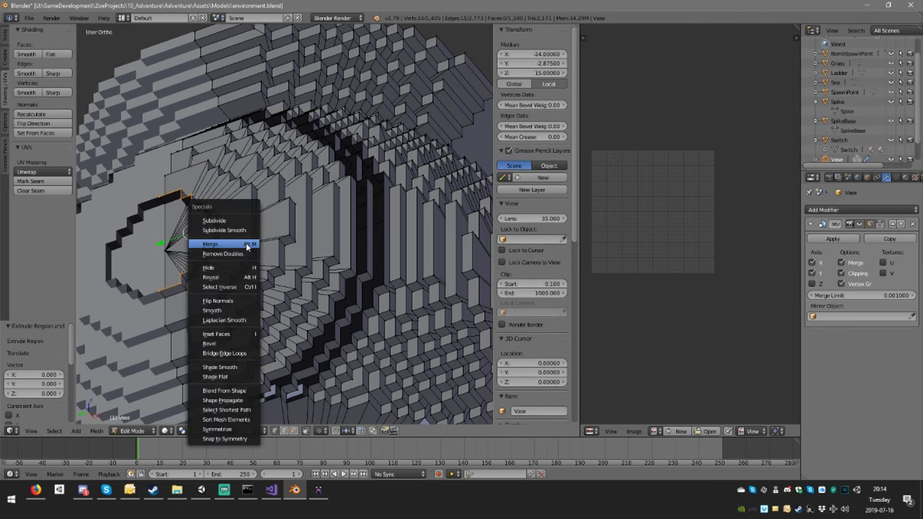
click(246, 244)
click(246, 244)
key(space)
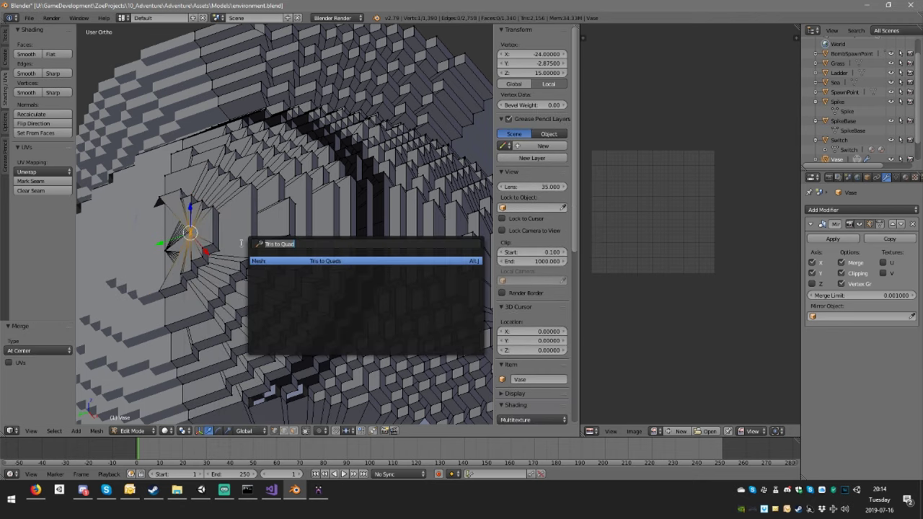
key(Escape)
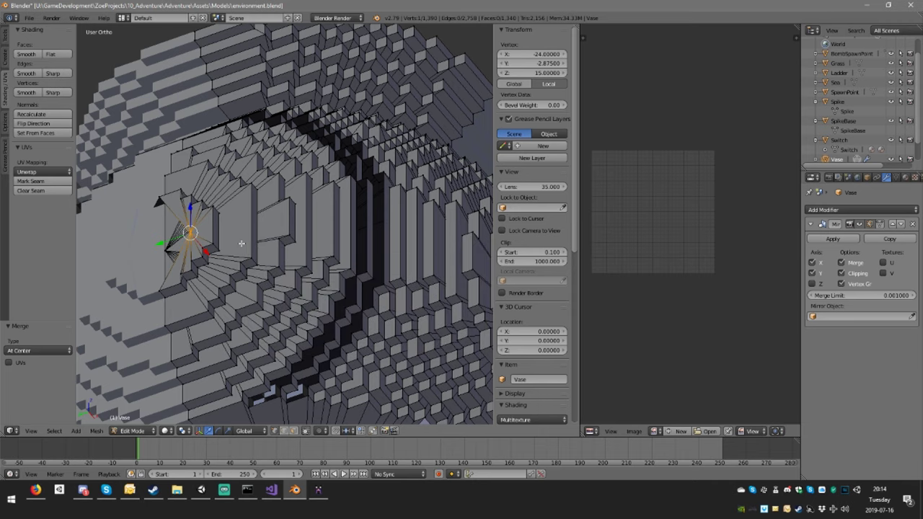
key(g)
key(y)
click(155, 257)
middle_drag(236, 267, 269, 299)
scroll(215, 291, down, 3)
scroll(273, 277, up, 4)
key(super)
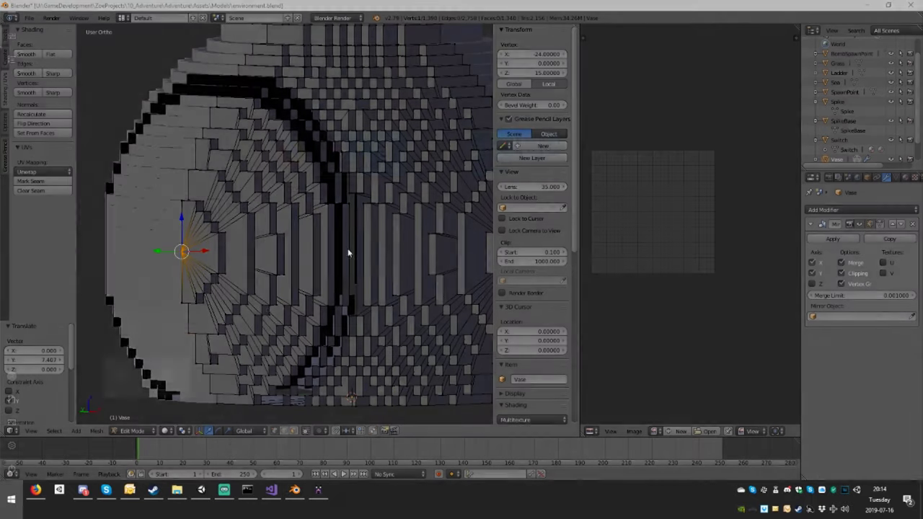
key(super)
key(super)
Delete the three bottom fan faces directly beneath the capped side rings, beginning with the wide one at the mirror seam.
middle_drag(378, 268, 290, 302)
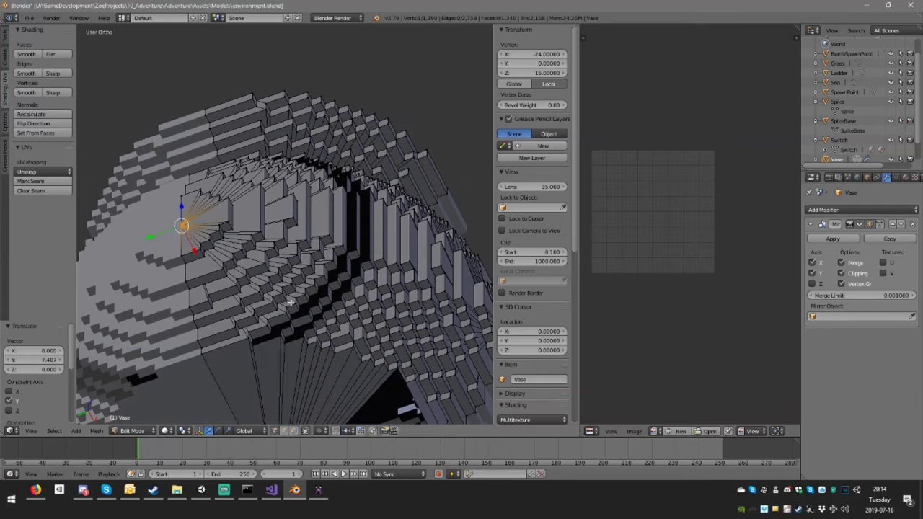
shift+middle_drag(274, 335, 335, 273)
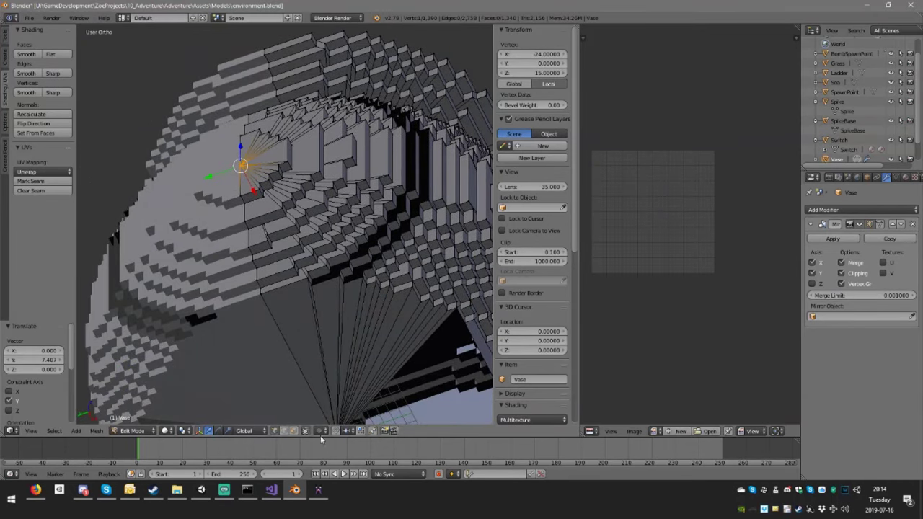
click(293, 431)
right_click(305, 337)
key(a)
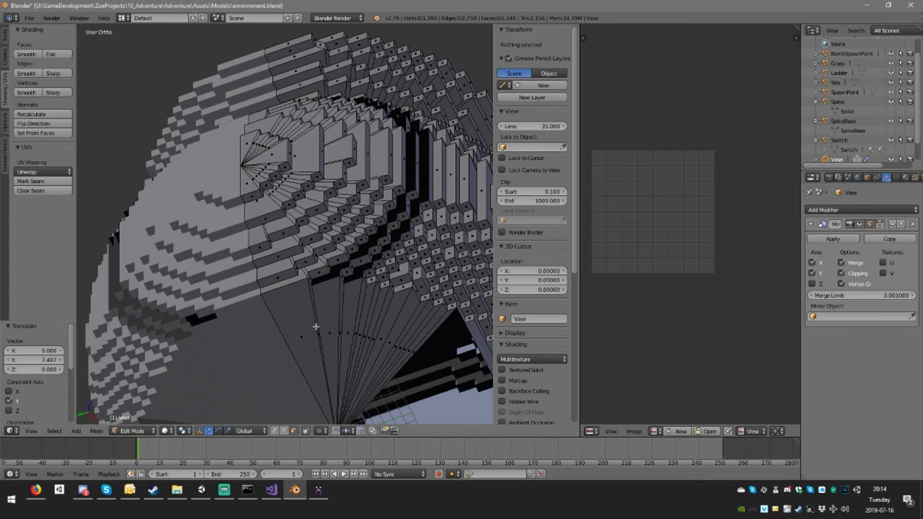
scroll(315, 326, up, 3)
shift+middle_drag(330, 380, 321, 224)
right_click(327, 299)
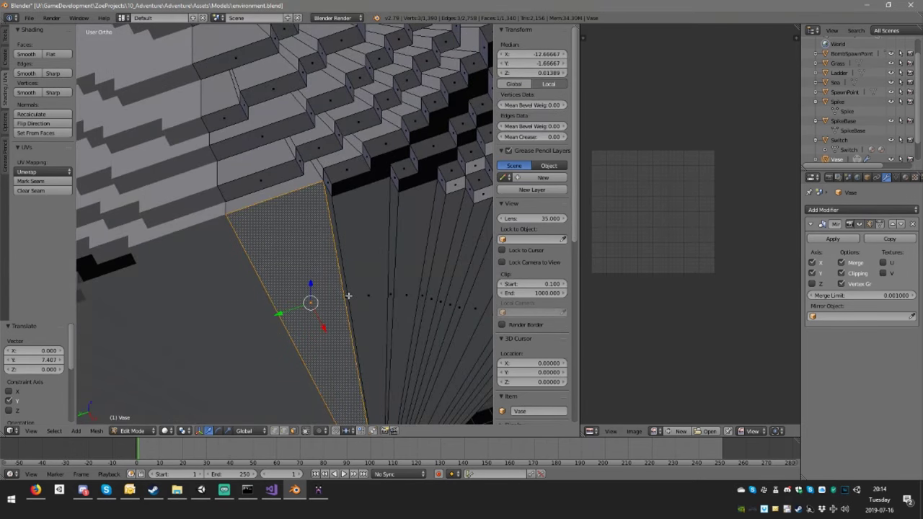
shift+right_click(348, 297)
shift+right_click(368, 283)
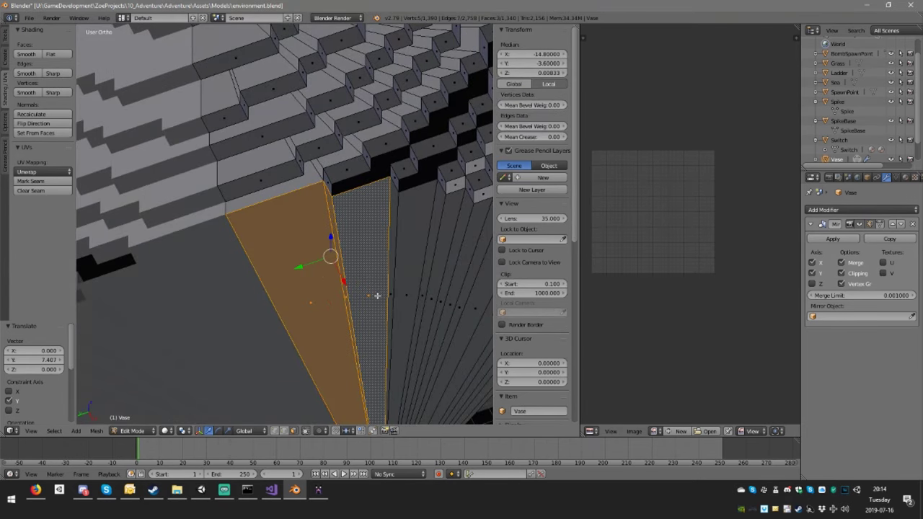
key(x)
click(375, 296)
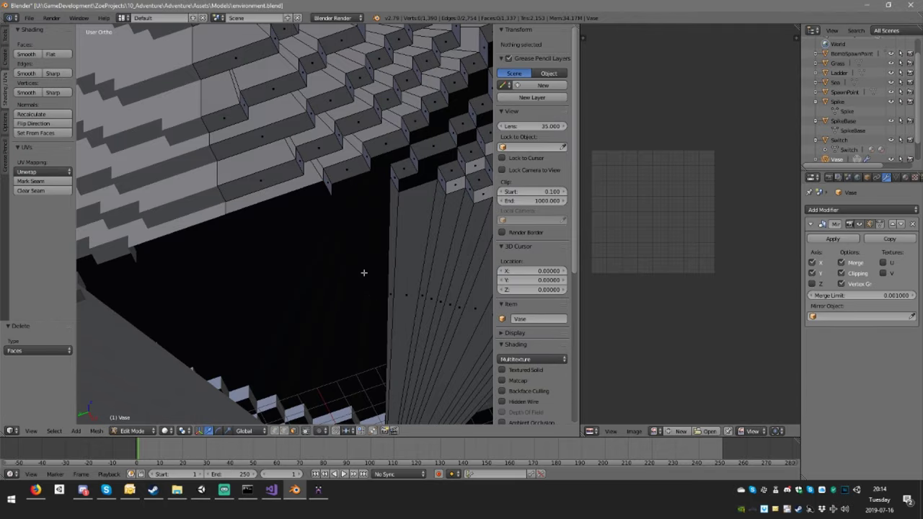
Extrude the bottom corner vertex at X -18, Y -8, Z 0 along Y to the mirror plane at 0.
mouse_move(361, 273)
middle_down()
mouse_move(359, 259)
mouse_move(377, 283)
mouse_move(350, 279)
middle_up()
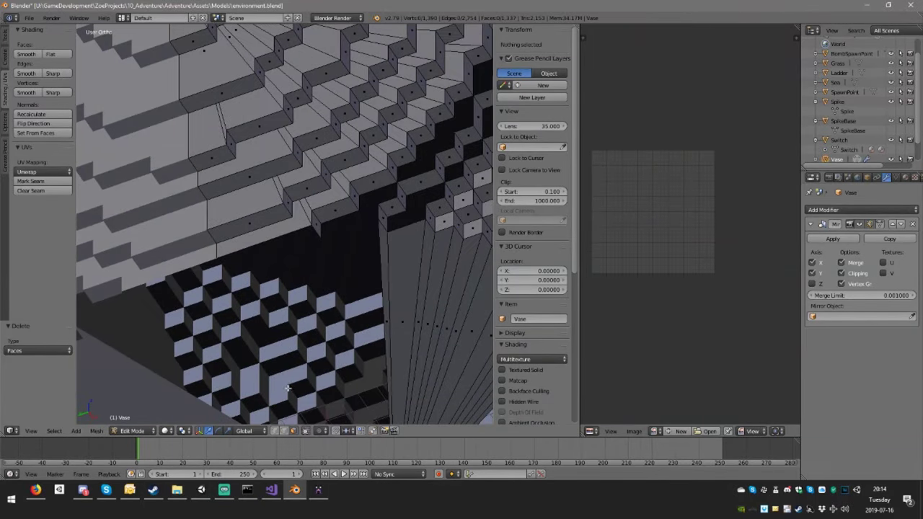
click(377, 224)
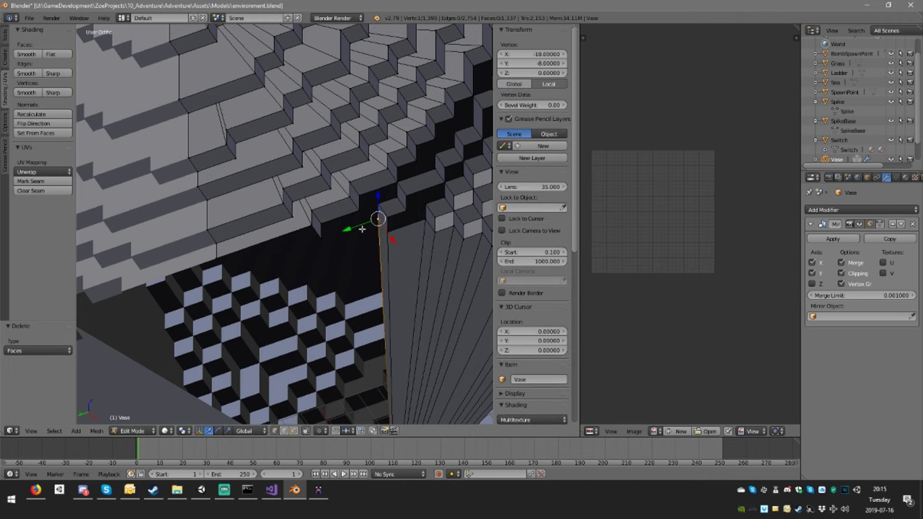
key(g)
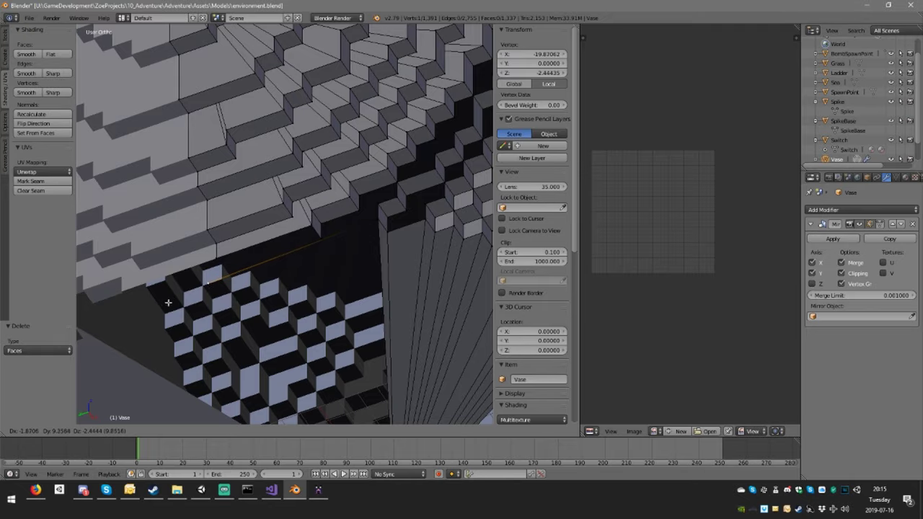
key(y)
click(134, 323)
middle_drag(264, 267, 311, 272)
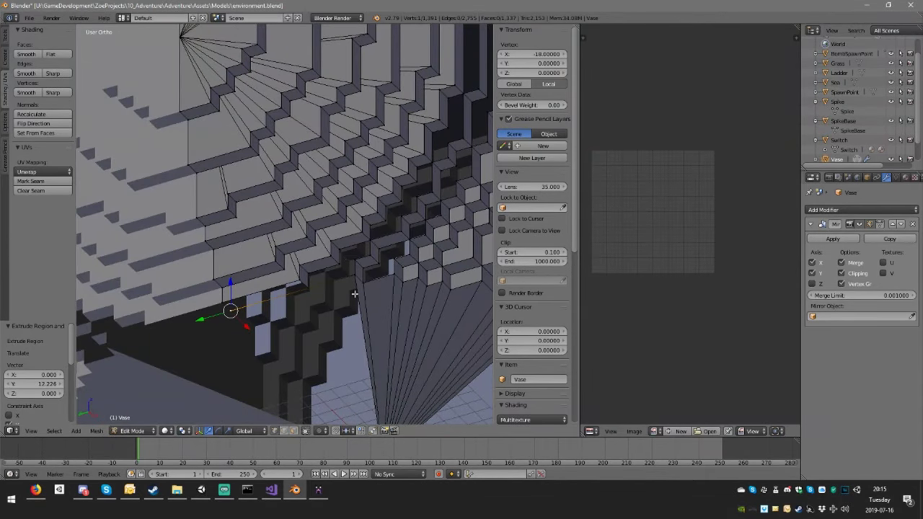
Delete the next three bottom fan faces beside the opening.
key(a)
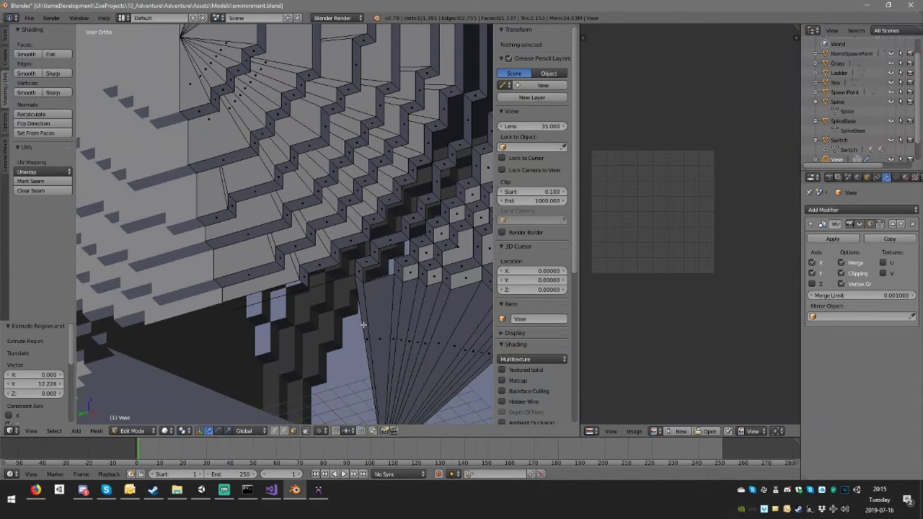
right_click(365, 325)
shift+right_click(383, 325)
shift+right_click(395, 311)
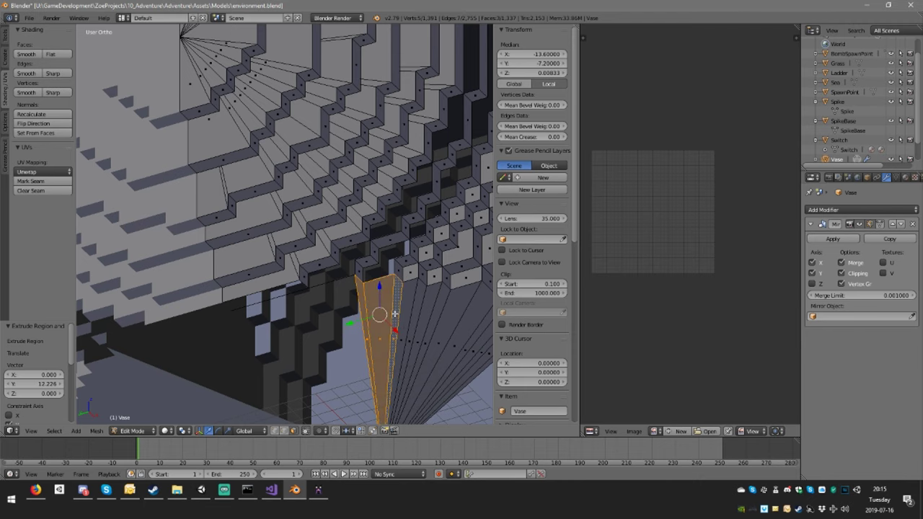
key(x)
click(394, 318)
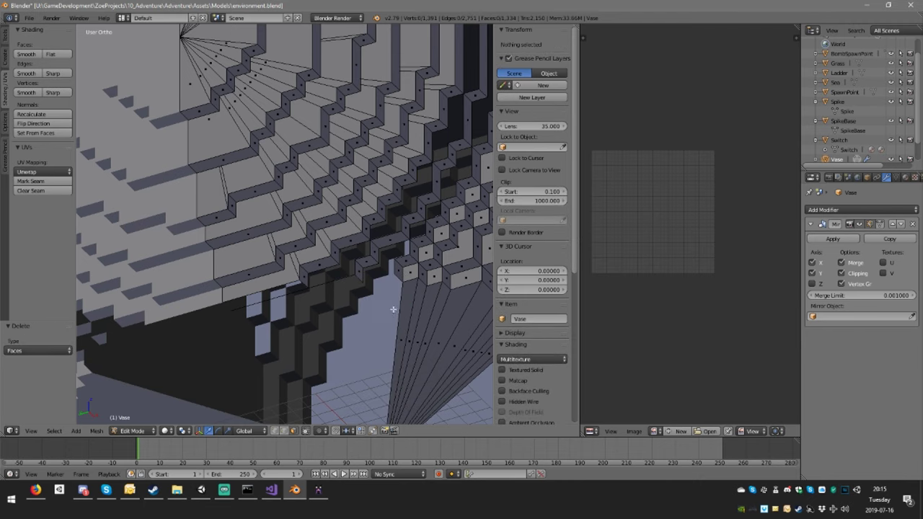
Select the open edge loop of the X -18 ring, including the new bottom edge, and deselect the extra vertical edge.
click(275, 431)
scroll(375, 269, down, 3)
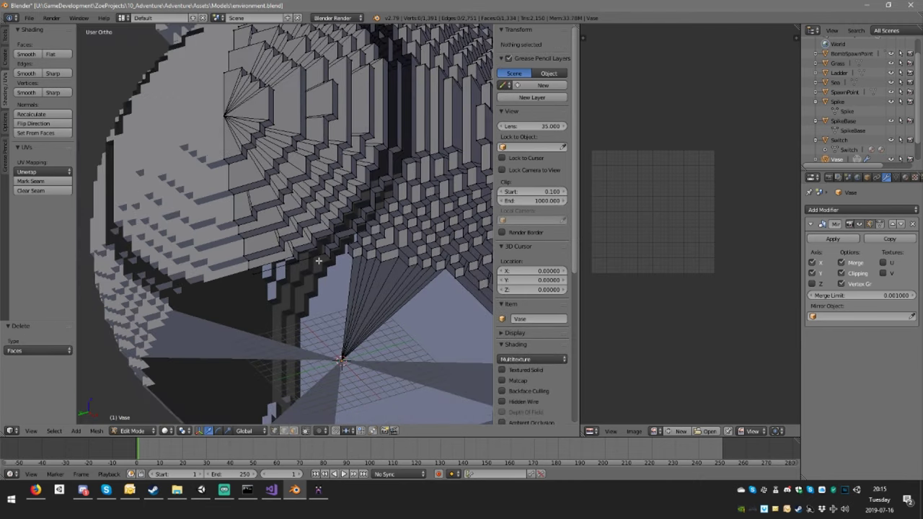
right_click(331, 249)
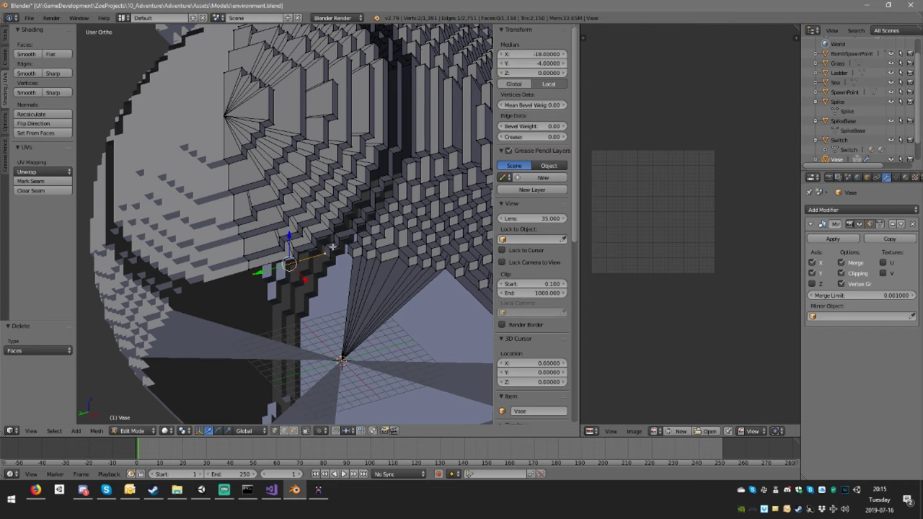
alt+right_click(398, 106)
middle_drag(416, 194, 403, 171)
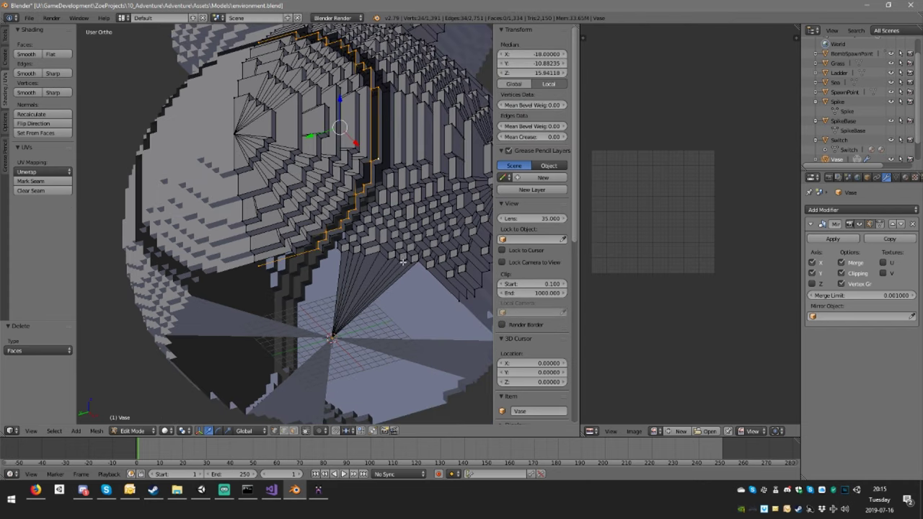
middle_drag(369, 213, 320, 181)
scroll(371, 289, up, 3)
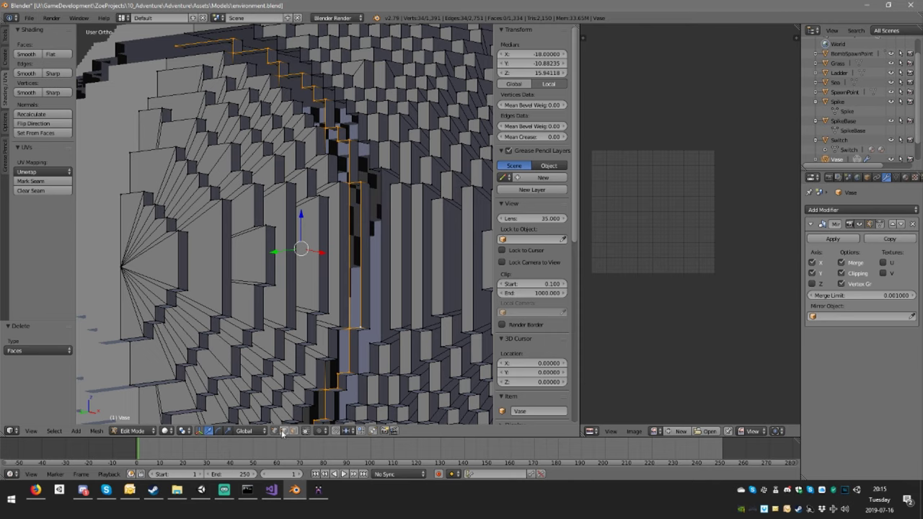
shift+right_click(348, 244)
scroll(359, 319, down, 3)
middle_drag(361, 288, 348, 303)
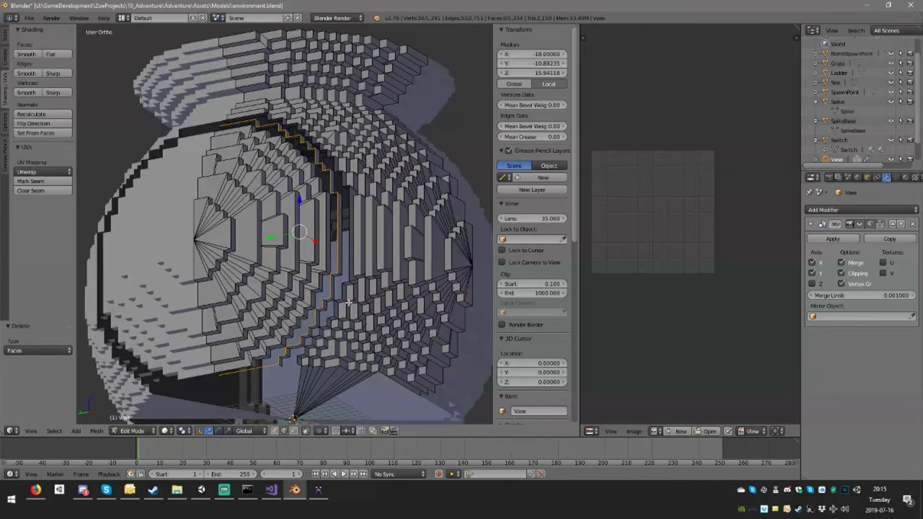
click(276, 430)
click(284, 431)
shift+right_click(328, 230)
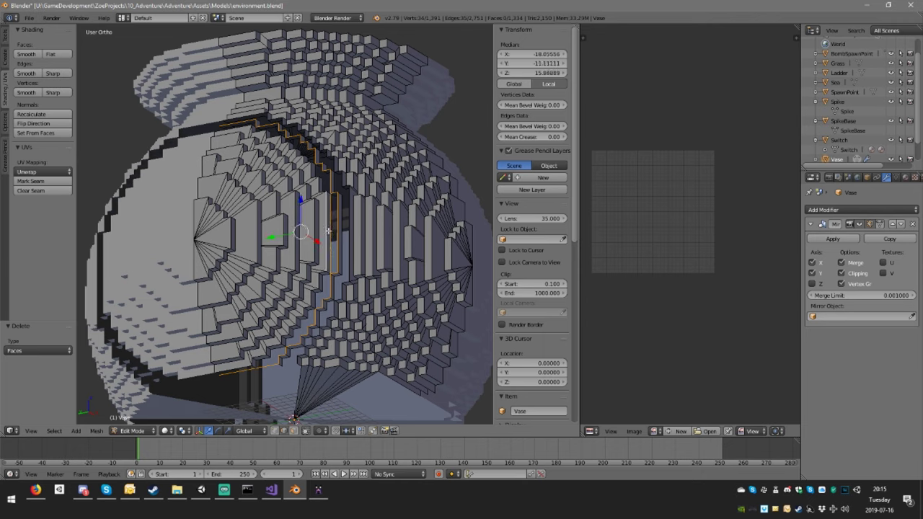
shift+right_click(329, 235)
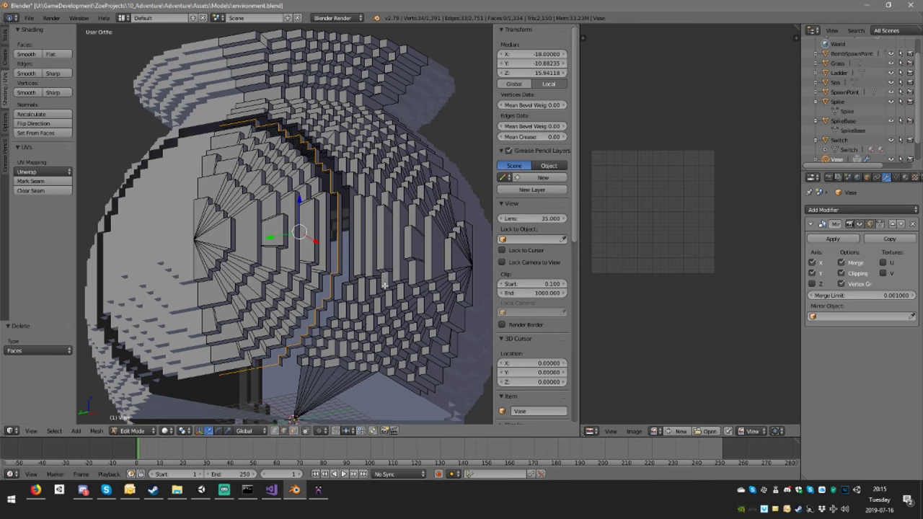
Extrude the X -18 edge loop in place and try merging the new vertices into a single point.
key(g)
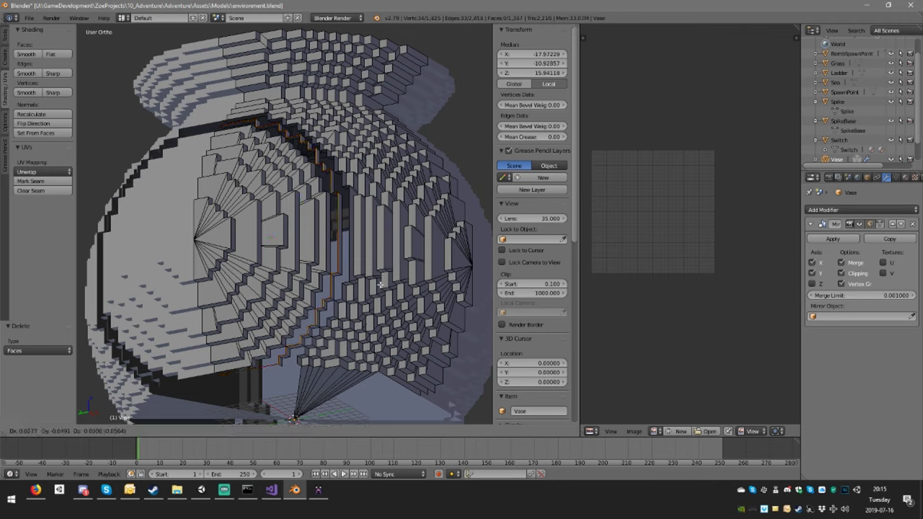
right_click(381, 285)
key(alt+m)
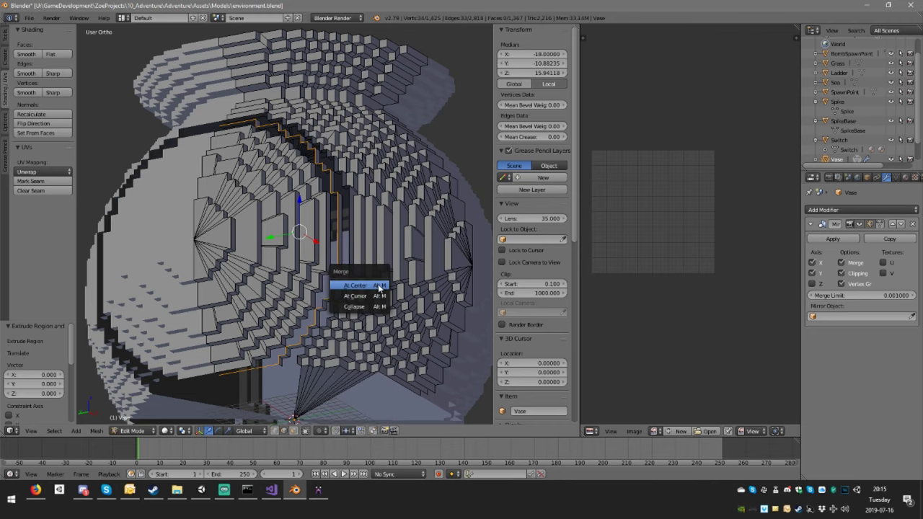
click(361, 286)
middle_drag(368, 296, 375, 286)
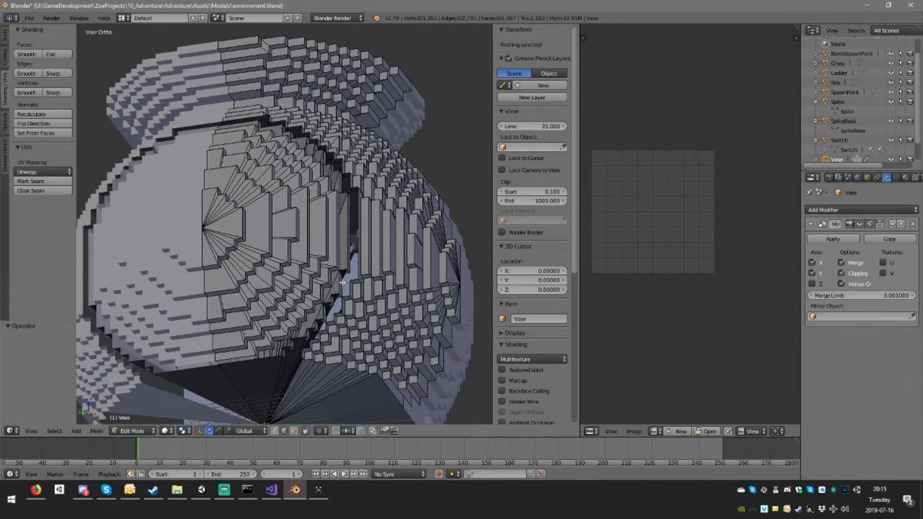
Undo the last merge and merge the extruded X -18 loop at the 3D cursor.
alt+right_click(328, 260)
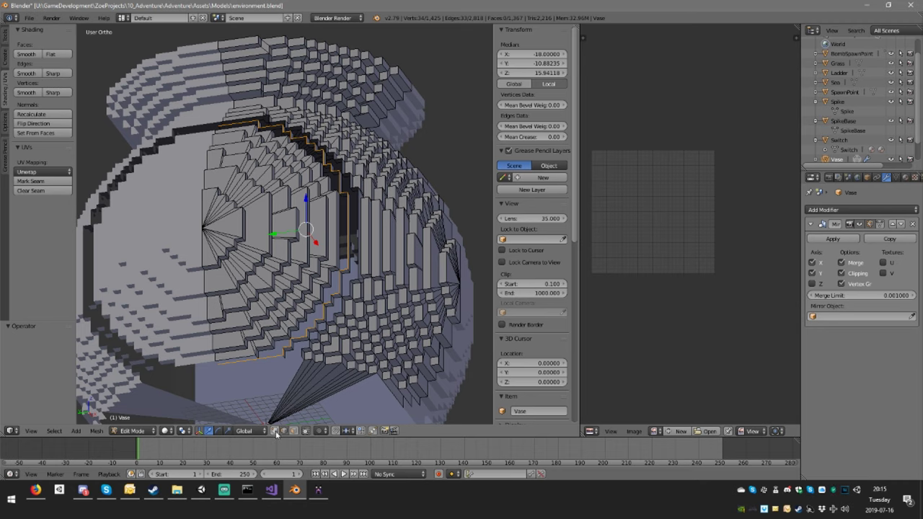
middle_drag(410, 306, 399, 337)
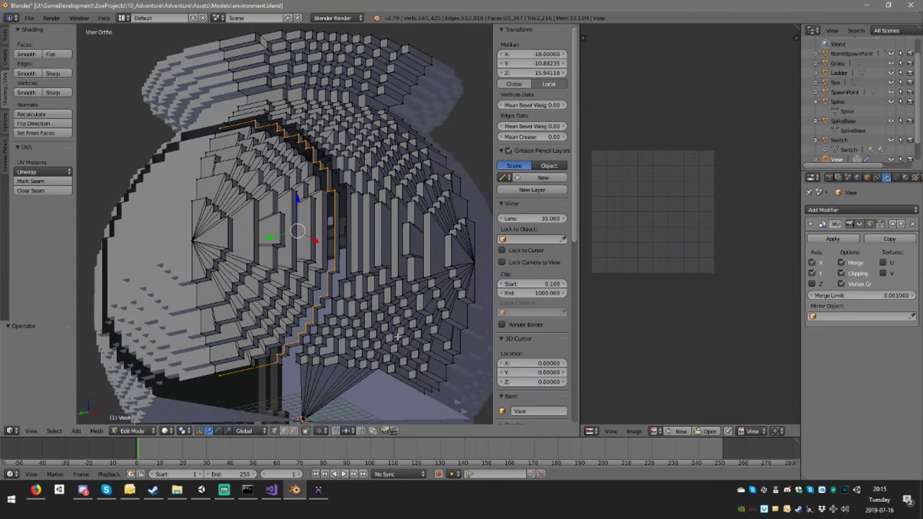
key(w)
key(m)
click(397, 337)
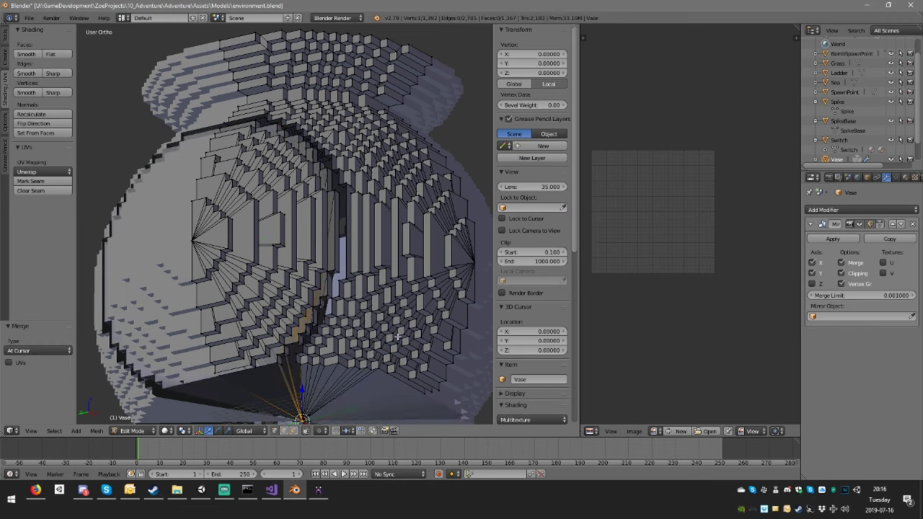
Try moving the merged vertex along Y, then undo back to the selected X -18 edge loop.
key(g)
key(y)
click(220, 340)
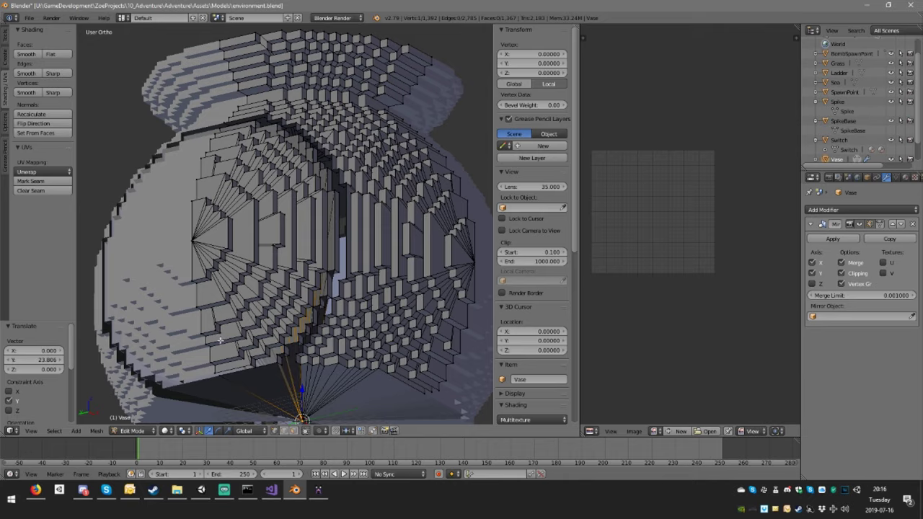
key(ctrl+z)
key(ctrl+z)
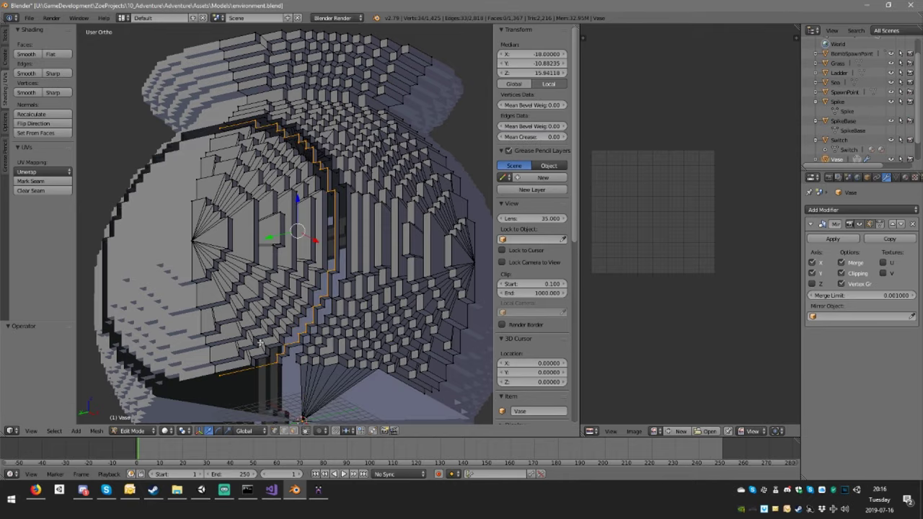
Extrude the selected X -18 edge loop again, leaving the new vertices in place.
scroll(334, 366, down, 2)
middle_drag(334, 366, 331, 341)
scroll(331, 341, up, 5)
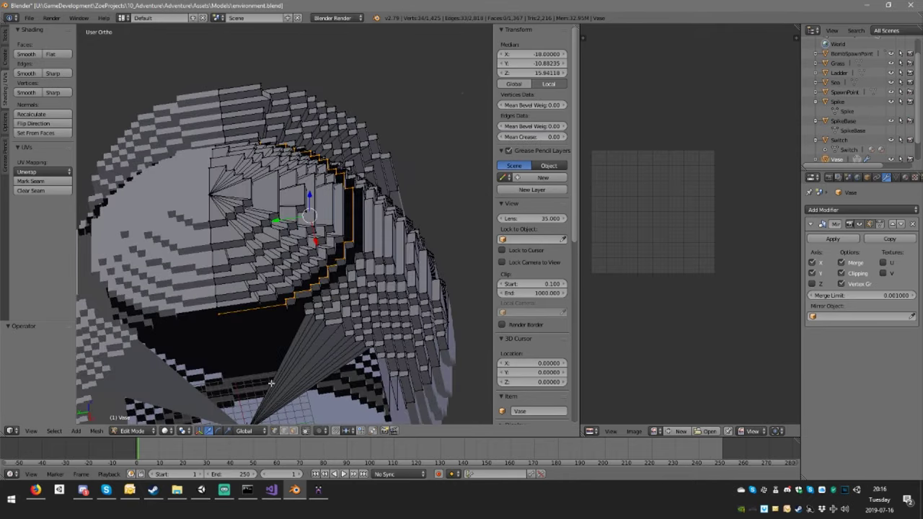
shift+middle_drag(265, 387, 312, 278)
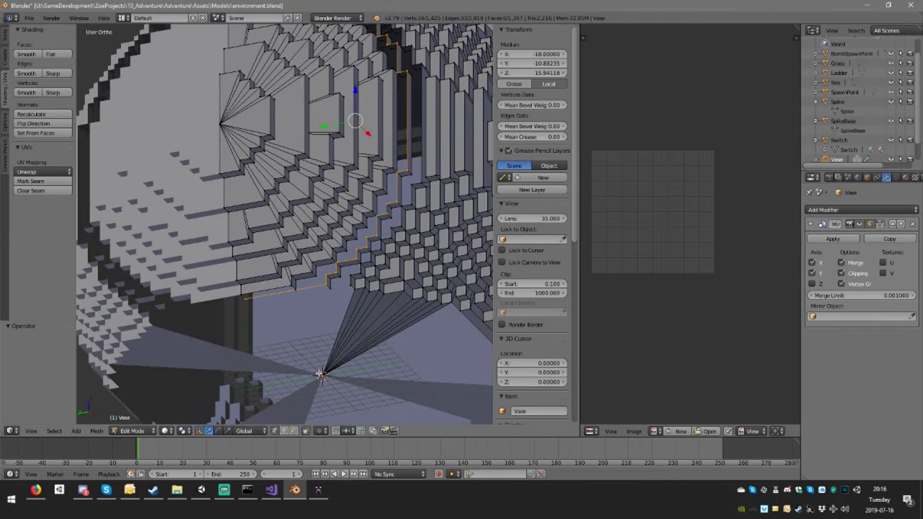
shift+right_click(324, 376)
shift+right_click(324, 376)
key(e)
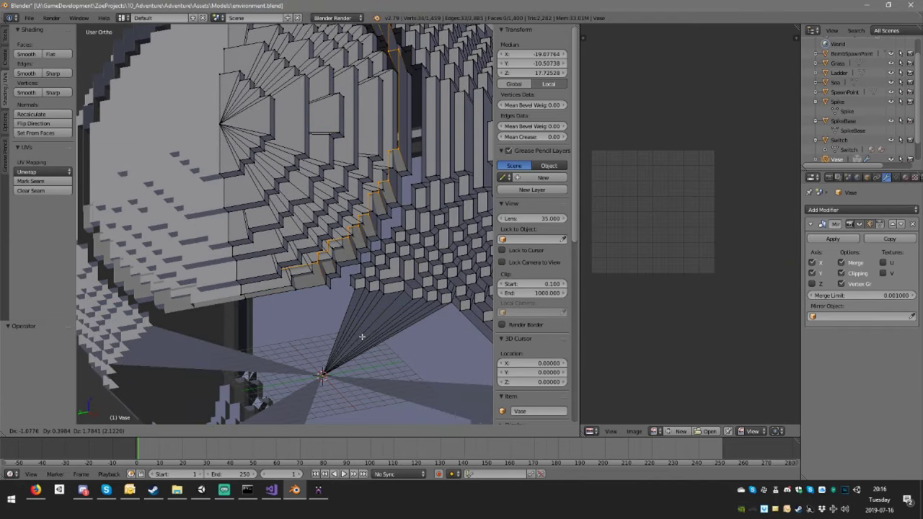
right_click(362, 337)
Try merging the extruded X -18 vertices at the 3D cursor, then undo that merge.
key(w)
key(m)
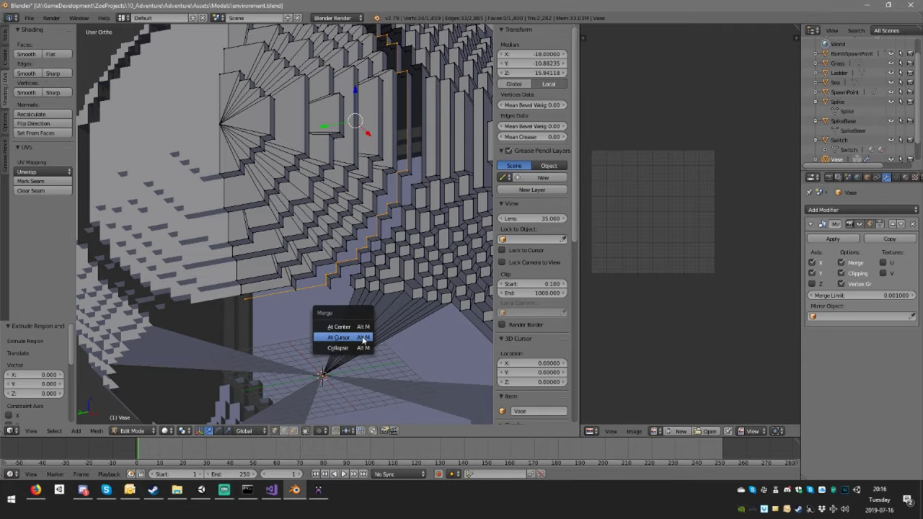
click(362, 337)
middle_drag(378, 393, 347, 369)
key(ctrl+z)
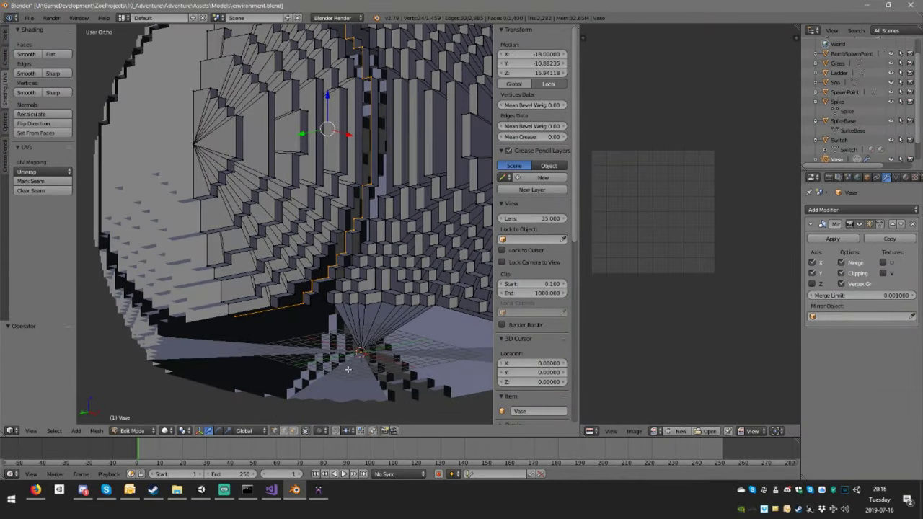
Merge the extruded X -18 loop at its center and move the merged vertex along Y to the mirror plane at Y 0.
key(w)
key(alt+m)
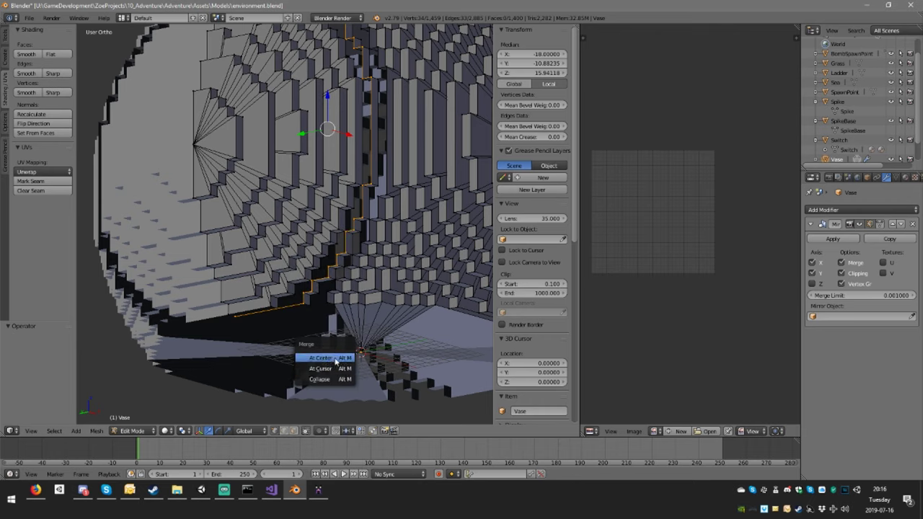
click(335, 359)
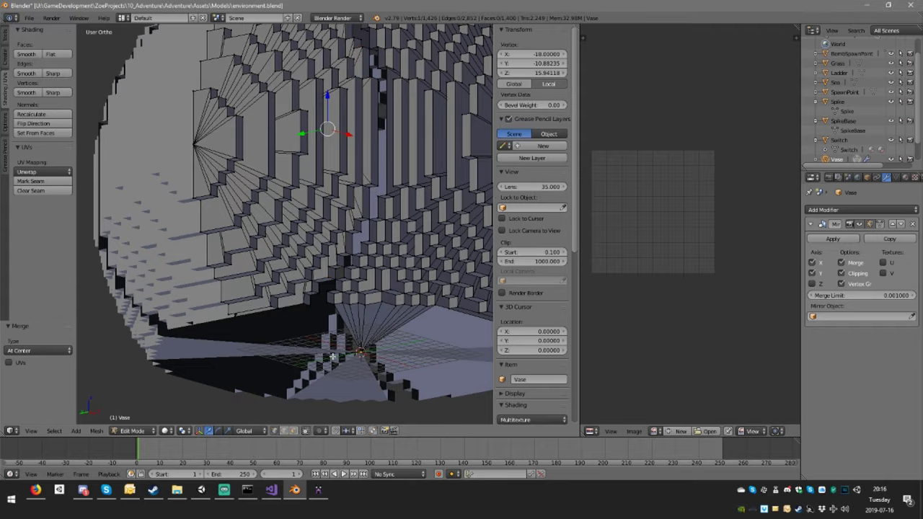
mouse_move(325, 353)
middle_down()
mouse_move(310, 346)
mouse_move(301, 313)
mouse_move(322, 329)
mouse_move(255, 339)
mouse_move(325, 332)
mouse_move(329, 344)
middle_up()
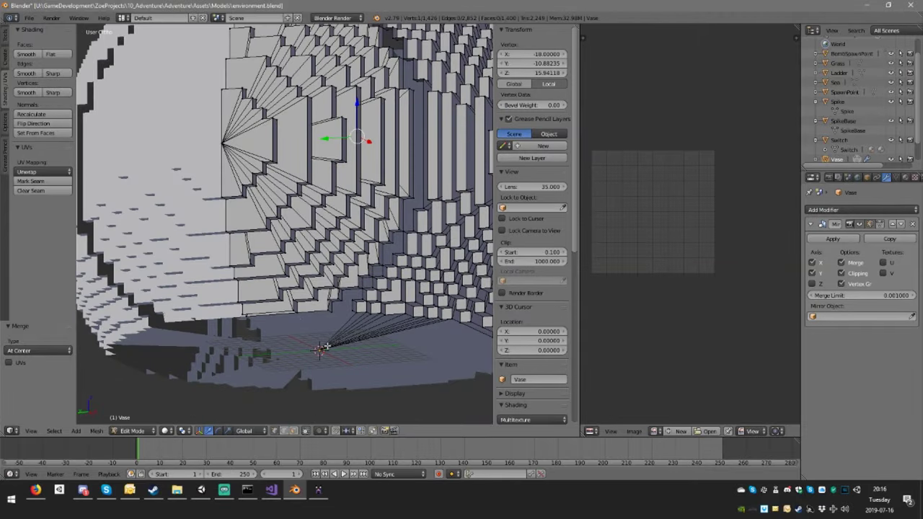
key(g)
key(y)
click(98, 339)
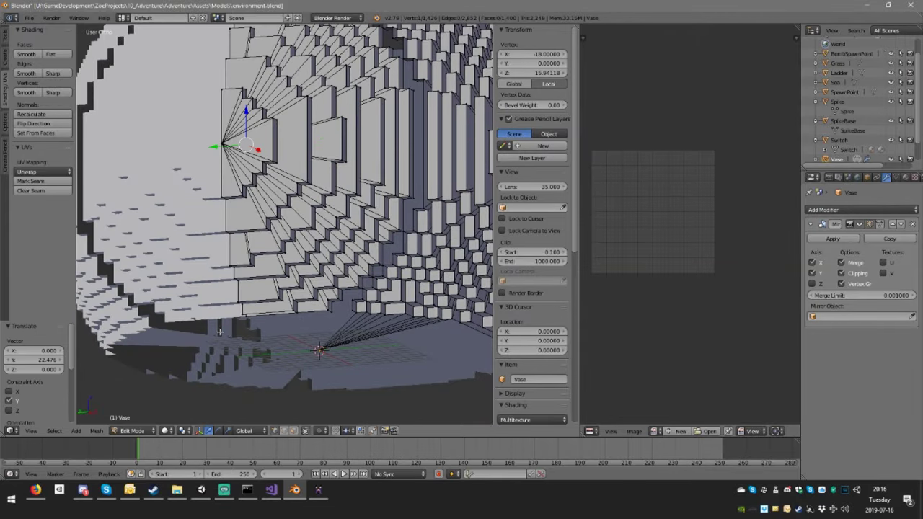
Extrude the lowest vertex of the X -17 ring at Y -10 along Y to the mirror plane at Y 0.
scroll(220, 332, down, 4)
middle_drag(288, 312, 310, 217)
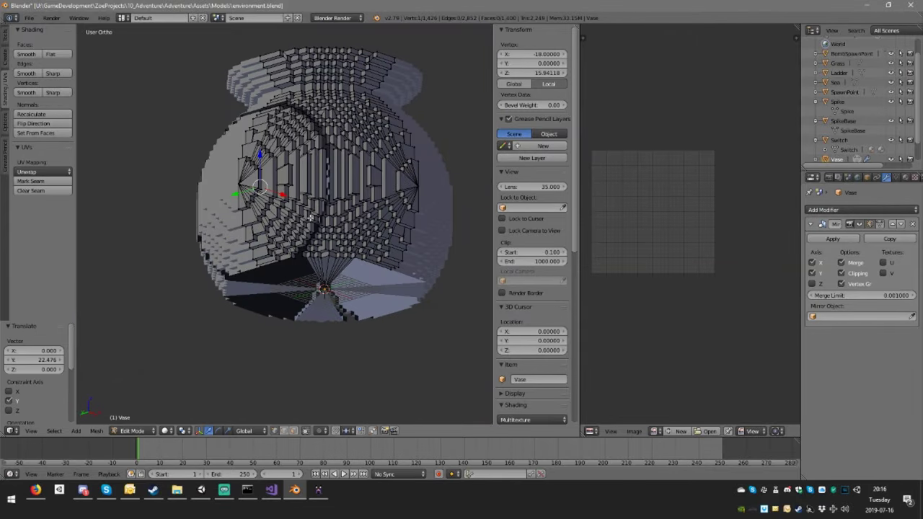
alt+right_click(332, 172)
middle_drag(332, 171, 353, 222)
scroll(303, 208, up, 6)
right_click(339, 195)
key(e)
key(y)
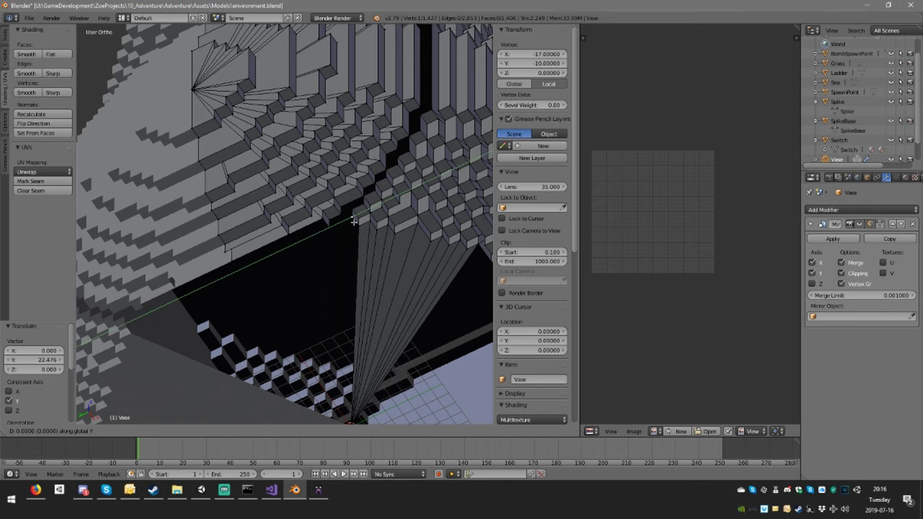
click(482, 332)
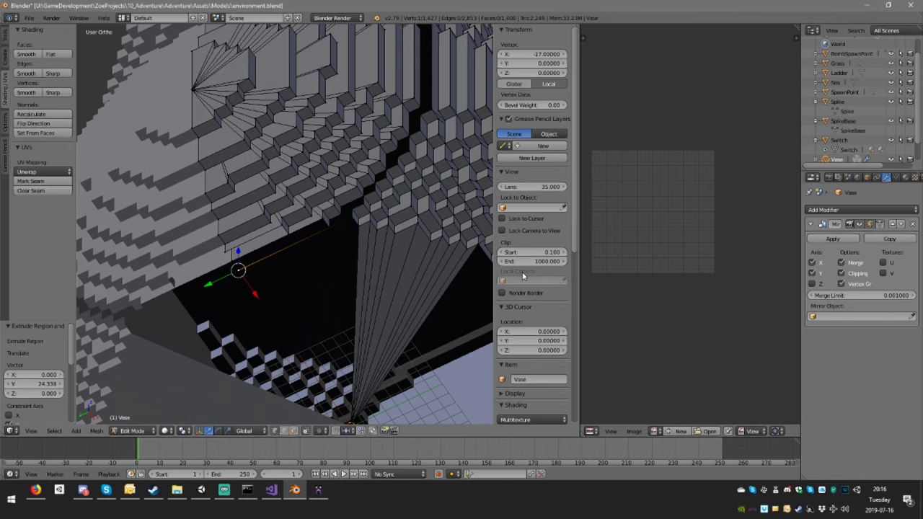
Select the X -17 edge loop with its new bottom edge, extrude it in place and merge the new vertices at center.
alt+right_click(432, 81)
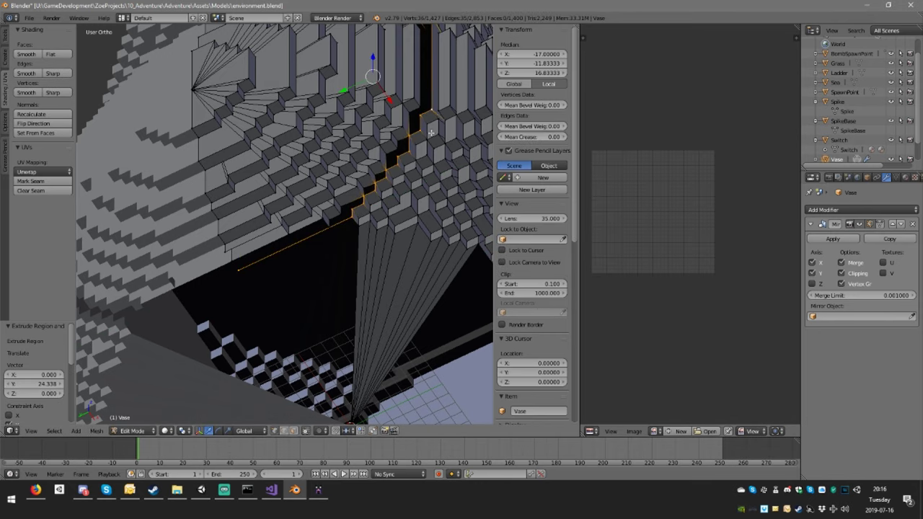
scroll(431, 151, down, 3)
middle_drag(425, 177, 393, 178)
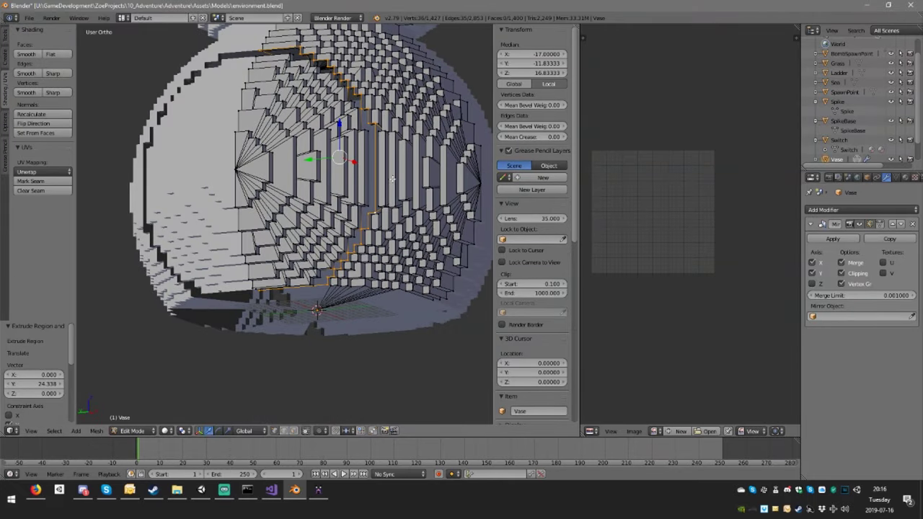
scroll(393, 181, up, 2)
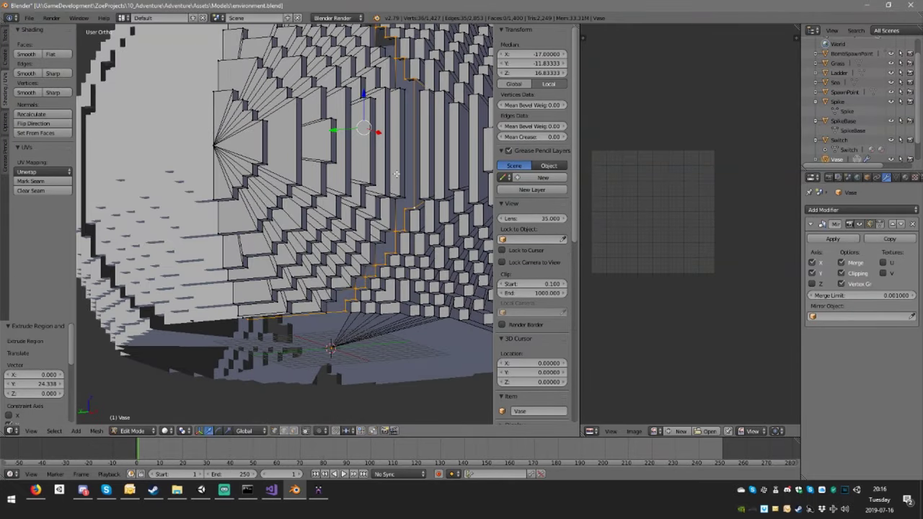
middle_drag(396, 174, 400, 197)
scroll(401, 199, down, 2)
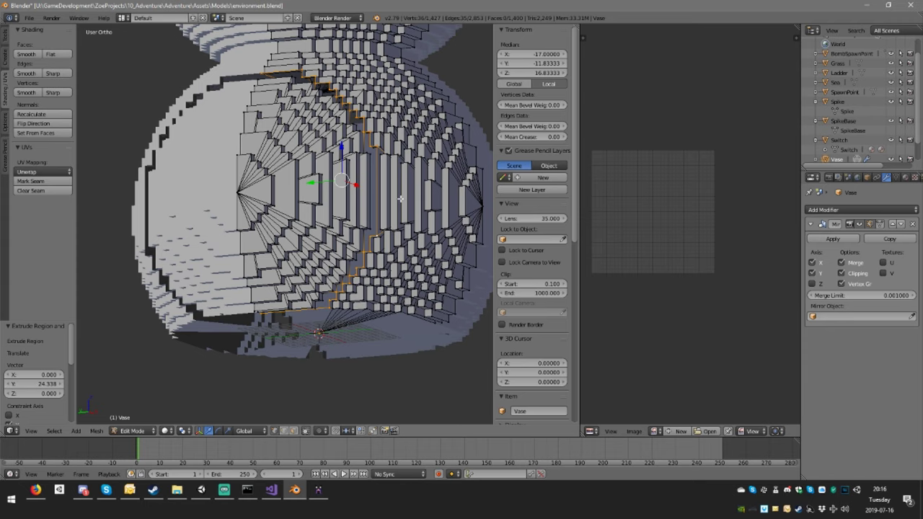
key(e)
right_click(401, 199)
key(w)
click(401, 200)
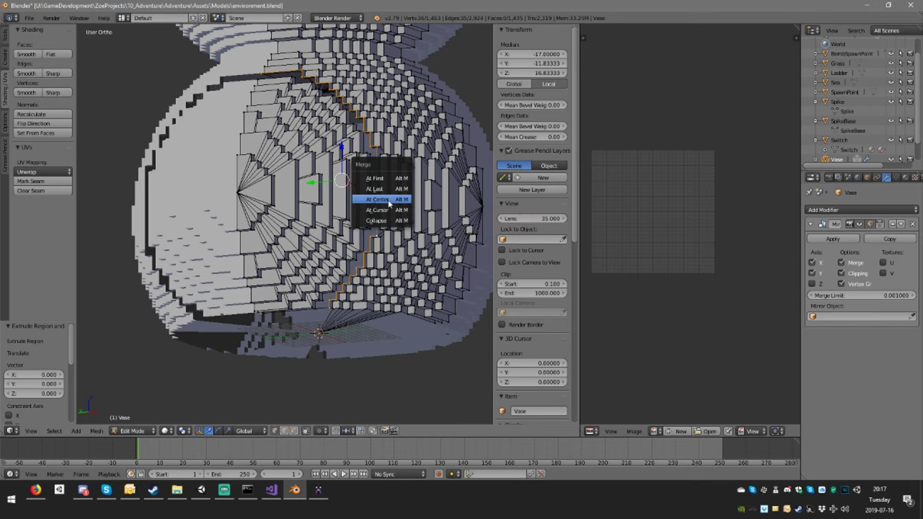
click(389, 201)
Move the merged X -17 vertex along Y to the mirror plane at Y 0.
middle_drag(390, 203, 372, 201)
key(g)
key(y)
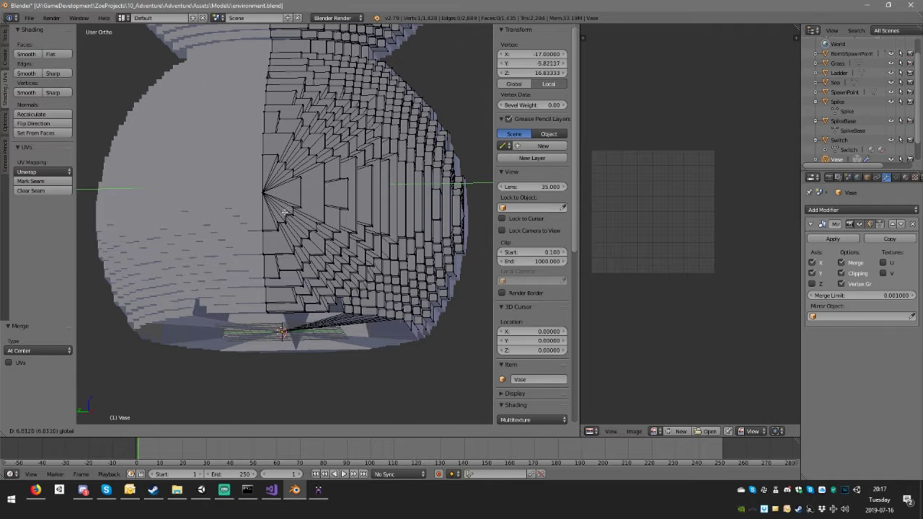
click(443, 200)
Delete the two L-shaped faces near the lower corner of the vase, just above the bottom fan.
middle_drag(403, 275, 324, 117)
scroll(377, 210, up, 4)
scroll(396, 254, up, 4)
shift+middle_drag(341, 232, 310, 123)
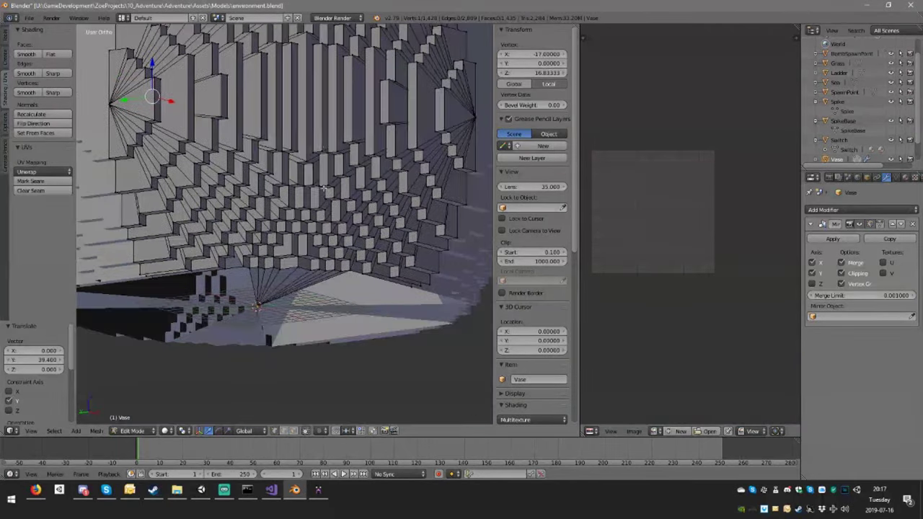
scroll(310, 123, up, 3)
click(294, 430)
right_click(289, 276)
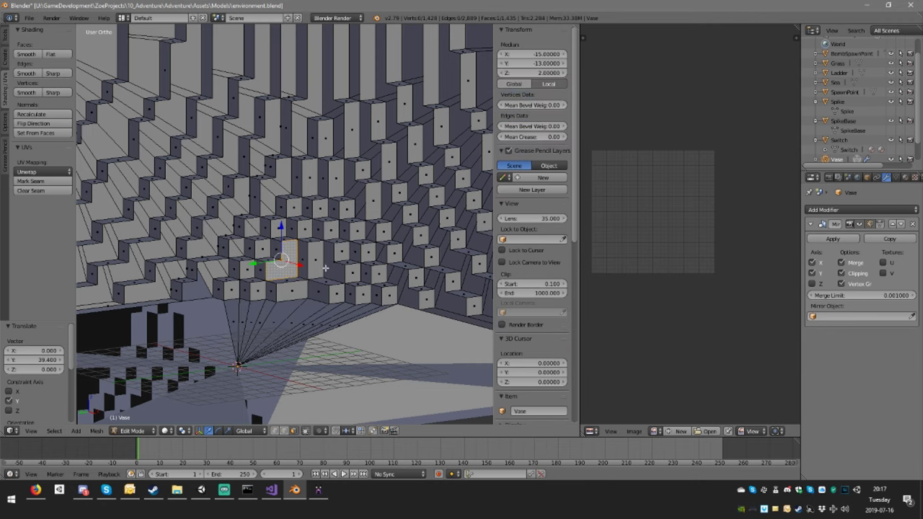
shift+right_click(331, 272)
key(x)
click(332, 278)
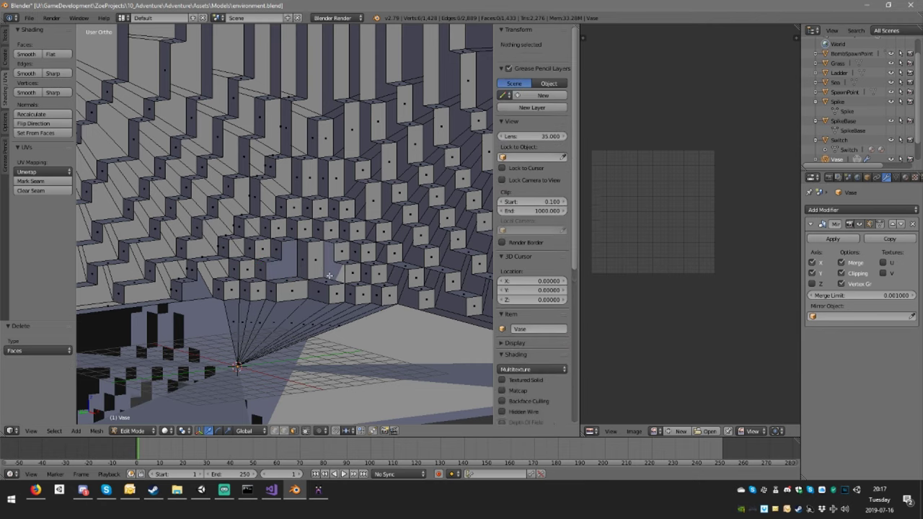
Fill the first L-shaped hole, on the X -15 side, with two separate faces.
right_click(270, 272)
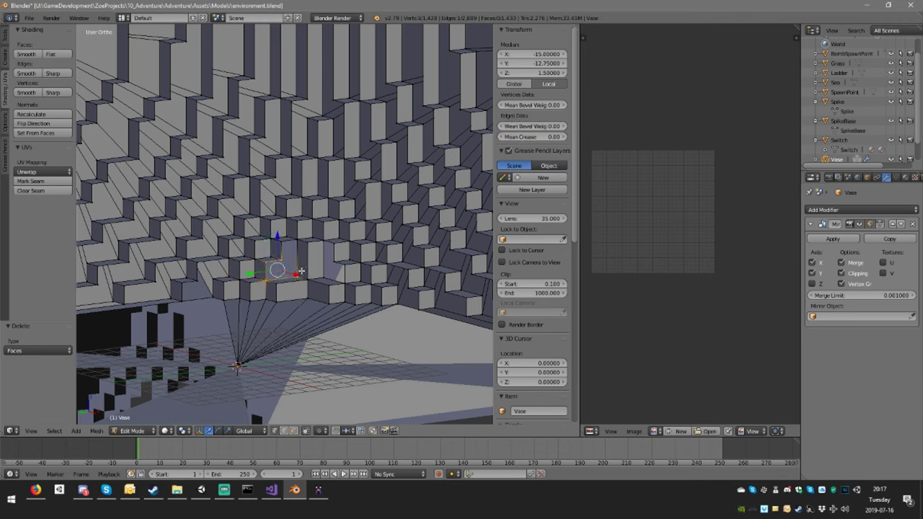
key(f)
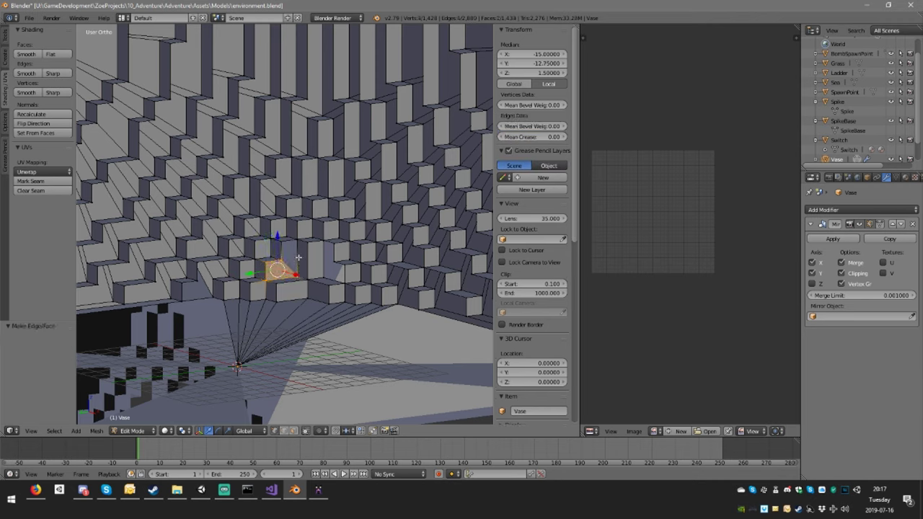
right_click(298, 256)
Fill the second L-shaped hole, on the Y -15 side, with an upper and a lower face.
right_click(323, 247)
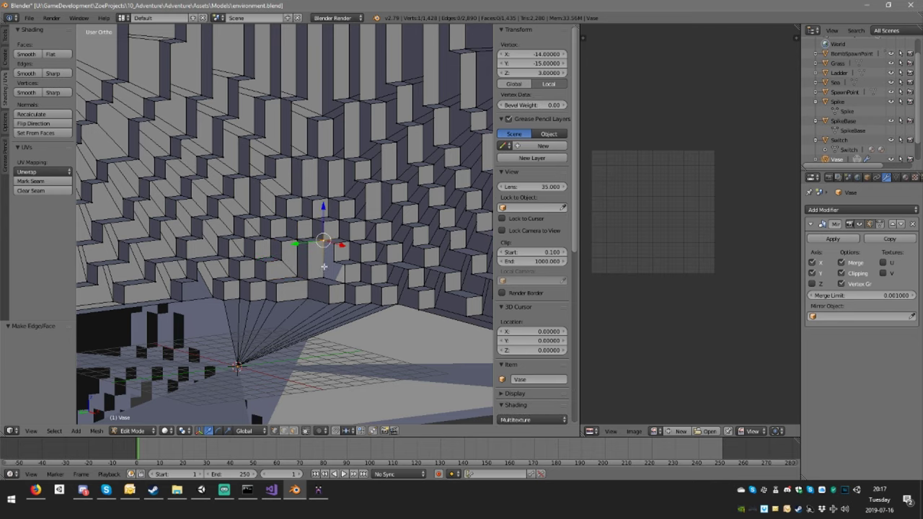
shift+right_click(335, 243)
shift+right_click(334, 271)
shift+right_click(327, 277)
key(f)
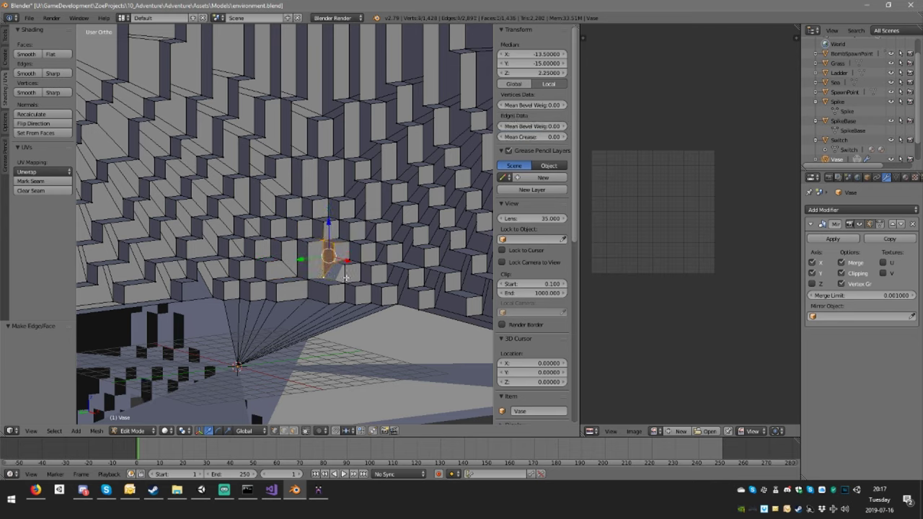
right_click(336, 263)
shift+right_click(345, 266)
alt+right_click(344, 265)
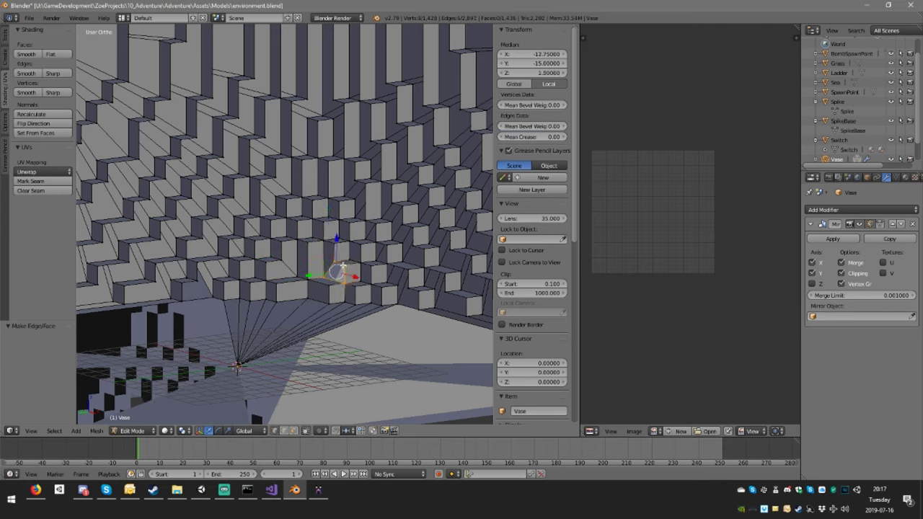
key(f)
Select the eleven remaining bottom fan faces that meet at the origin and delete them.
middle_drag(354, 274, 298, 375)
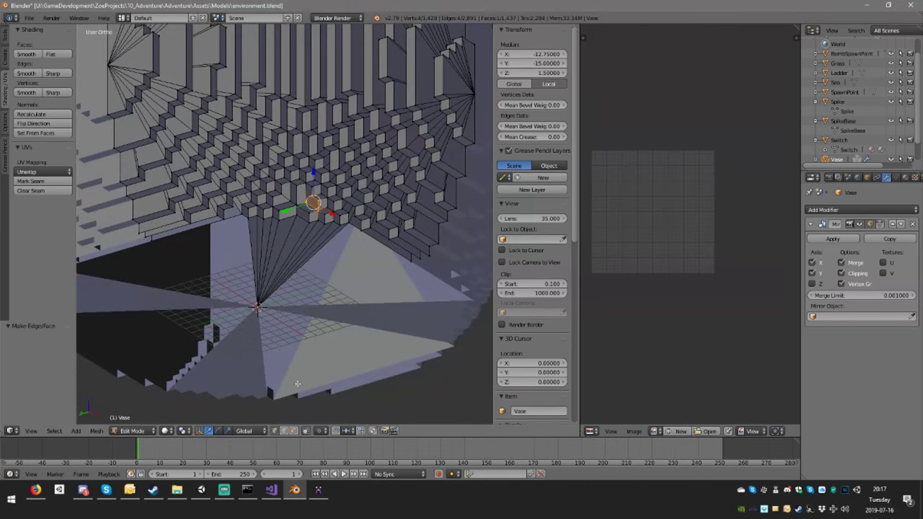
click(293, 431)
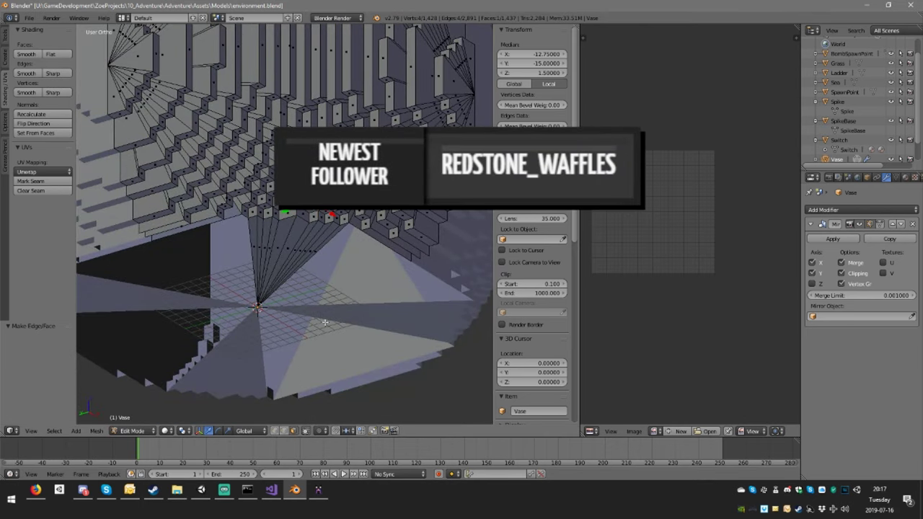
right_click(262, 242)
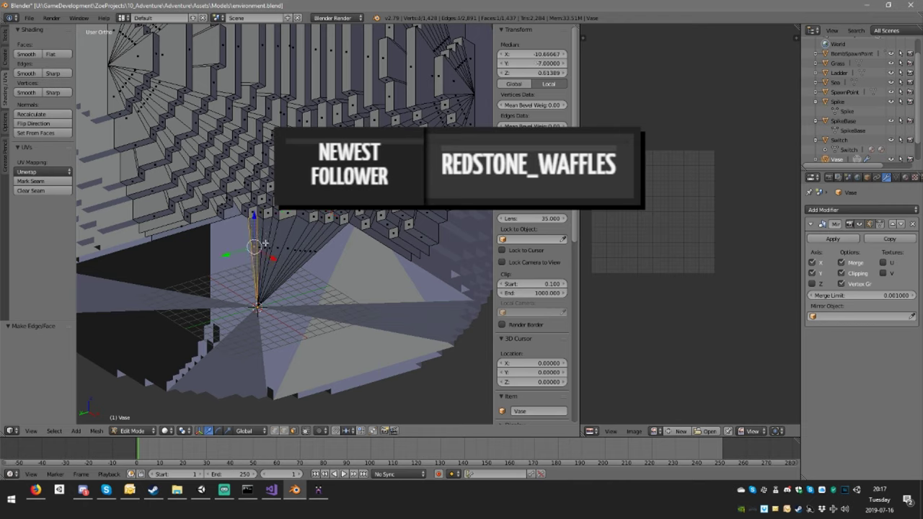
shift+right_click(271, 247)
shift+right_click(280, 249)
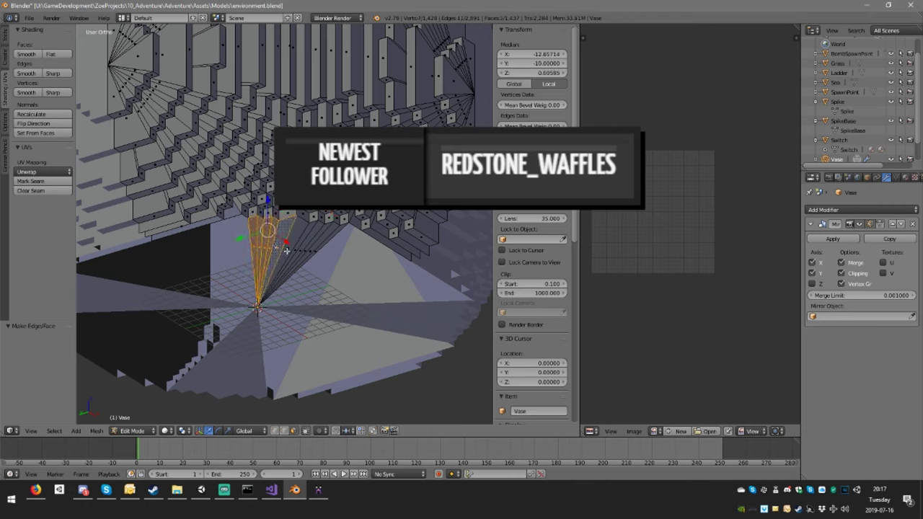
shift+right_click(289, 250)
shift+right_click(295, 251)
shift+right_click(309, 251)
shift+right_click(318, 252)
shift+right_click(329, 254)
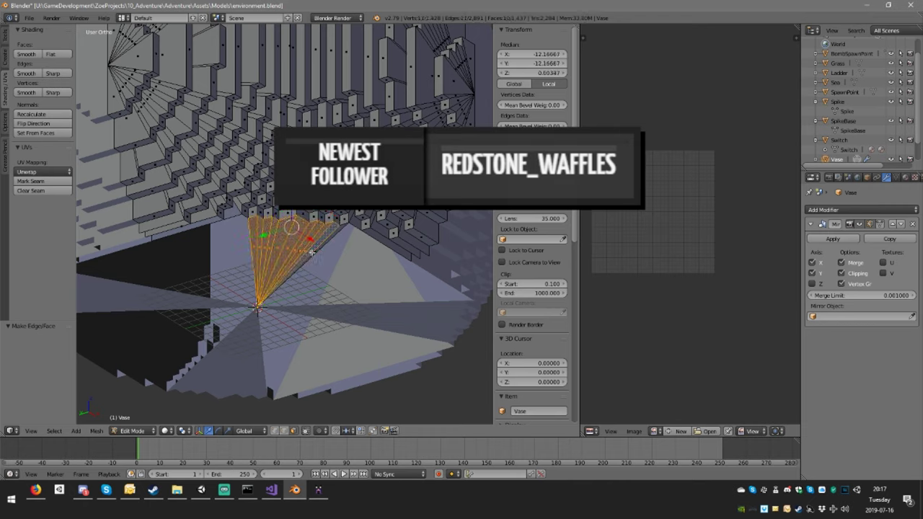
shift+right_click(339, 255)
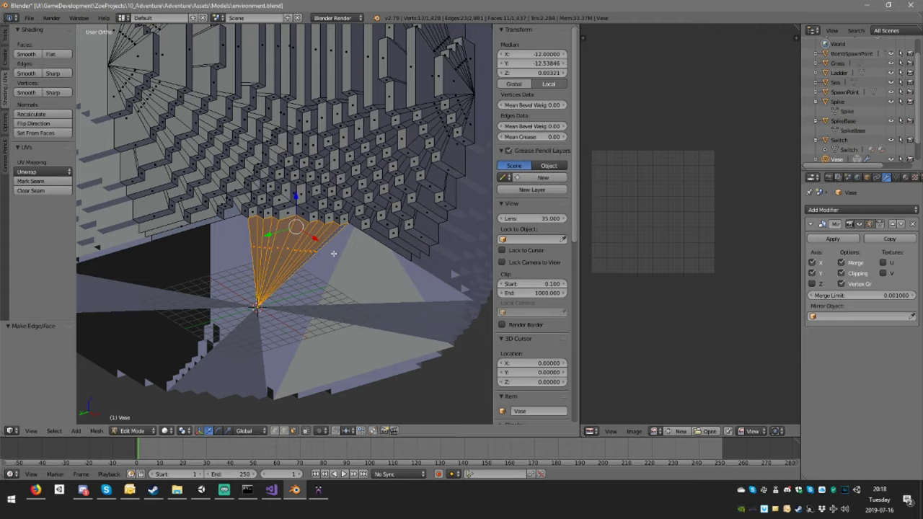
key(x)
click(334, 252)
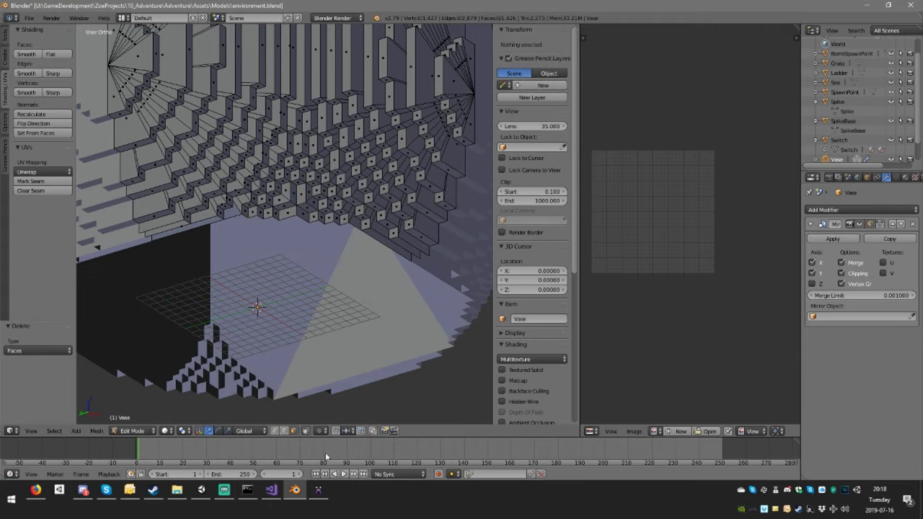
Leave Edit Mode and examine the whole mirrored vase with its open bottom.
middle_drag(309, 292, 339, 288)
scroll(322, 256, down, 4)
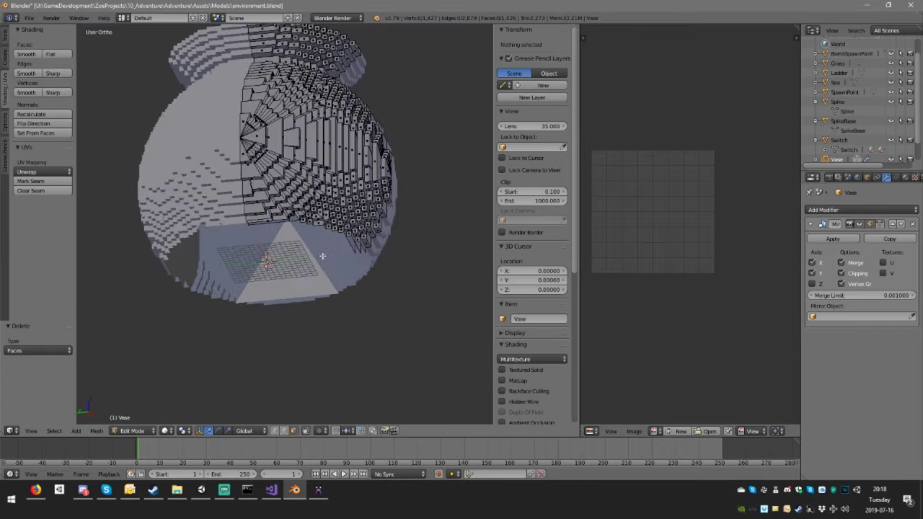
mouse_move(322, 256)
middle_down()
mouse_move(293, 269)
mouse_move(303, 276)
mouse_move(309, 248)
middle_up()
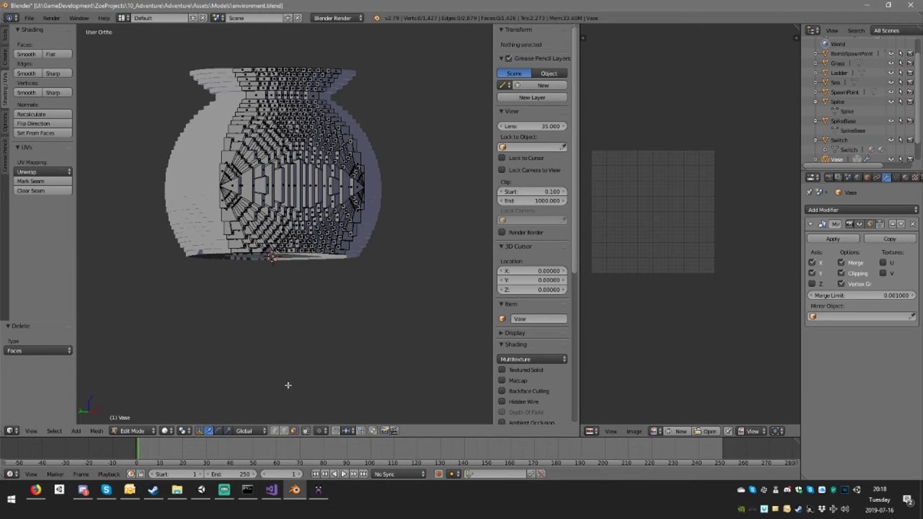
key(Tab)
key(space)
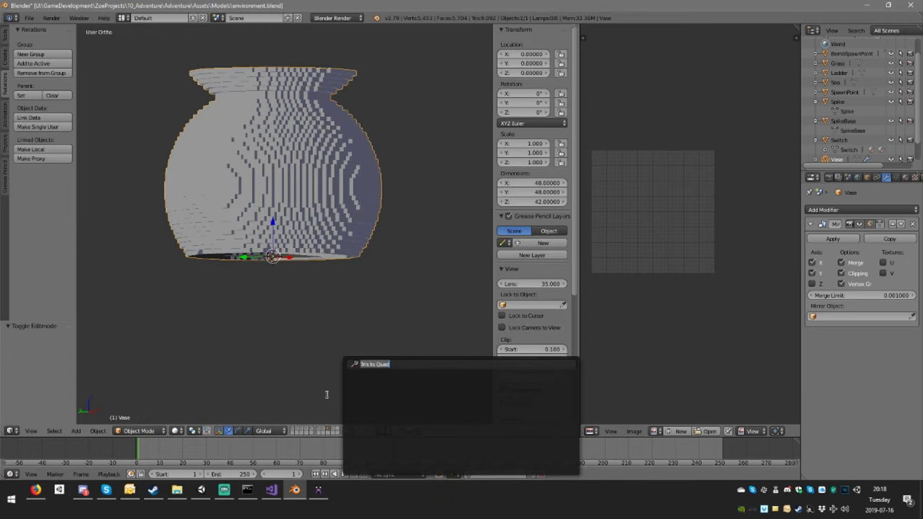
key(Escape)
key(space)
key(Escape)
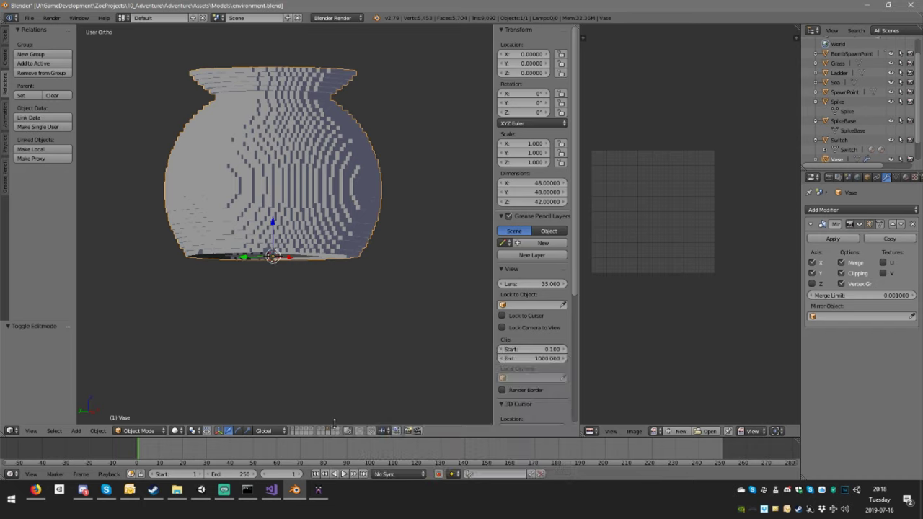
Show the layer holding the old full vase and delete that object, Vase.001.
key(a)
mouse_move(349, 366)
middle_down()
mouse_move(361, 267)
mouse_move(351, 400)
middle_up()
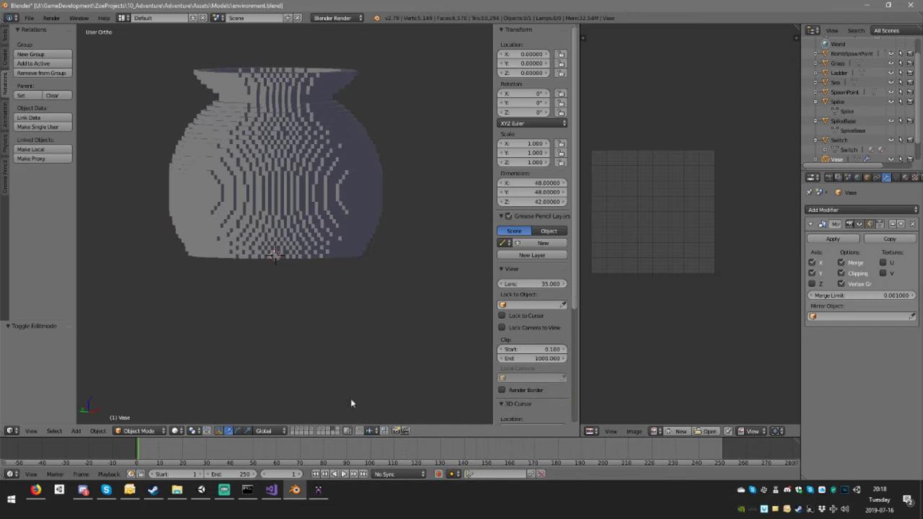
right_click(329, 247)
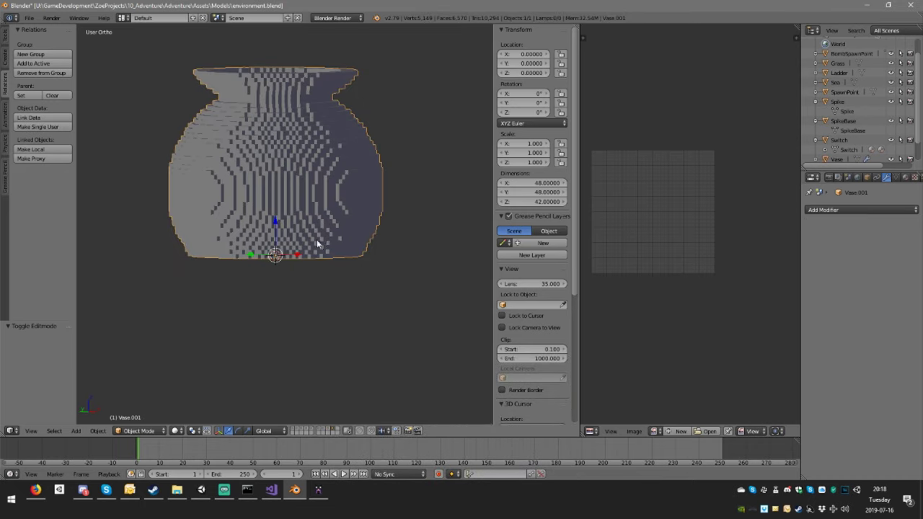
shift+middle_drag(317, 244, 337, 296)
key(Tab)
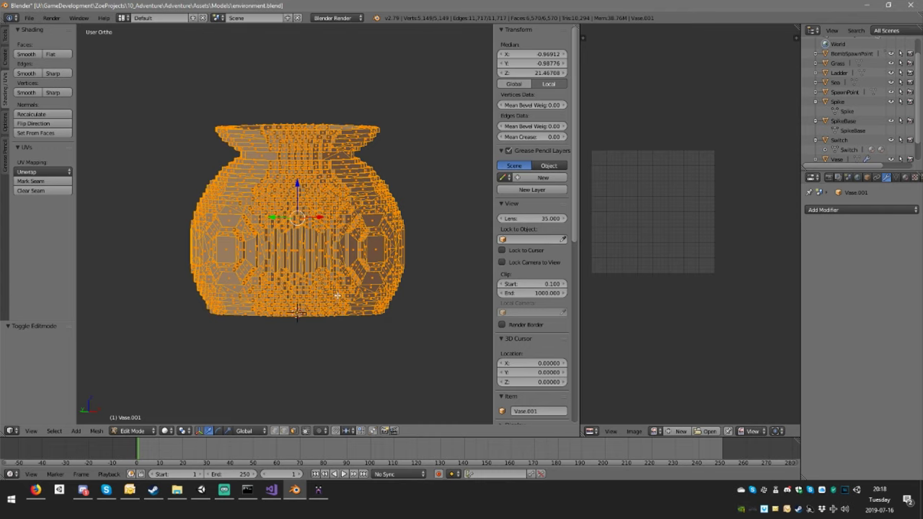
key(Tab)
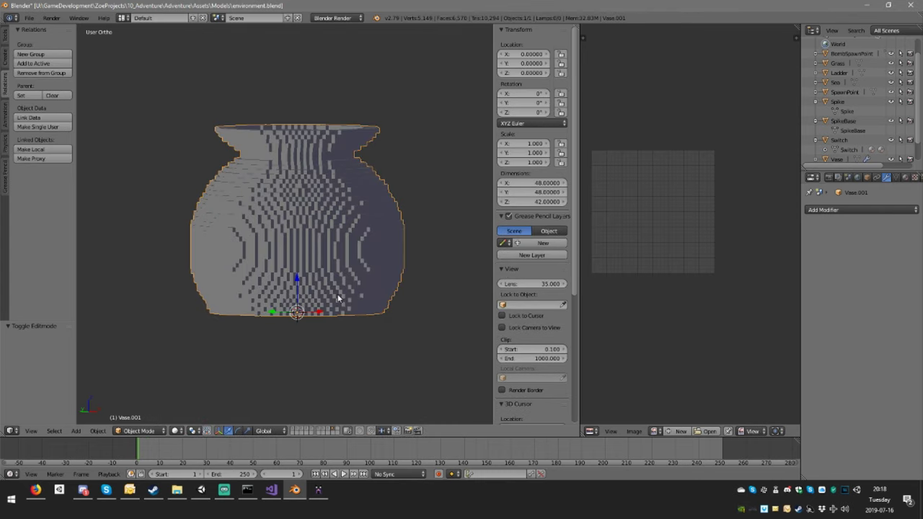
key(x)
click(339, 270)
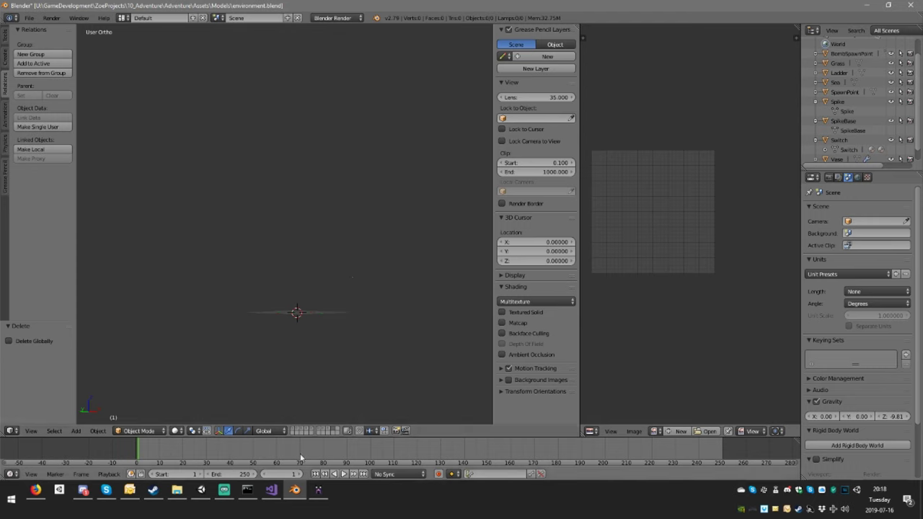
Select the mirrored vase on its own layer without moving it and open its mesh for editing.
right_drag(322, 287, 328, 295)
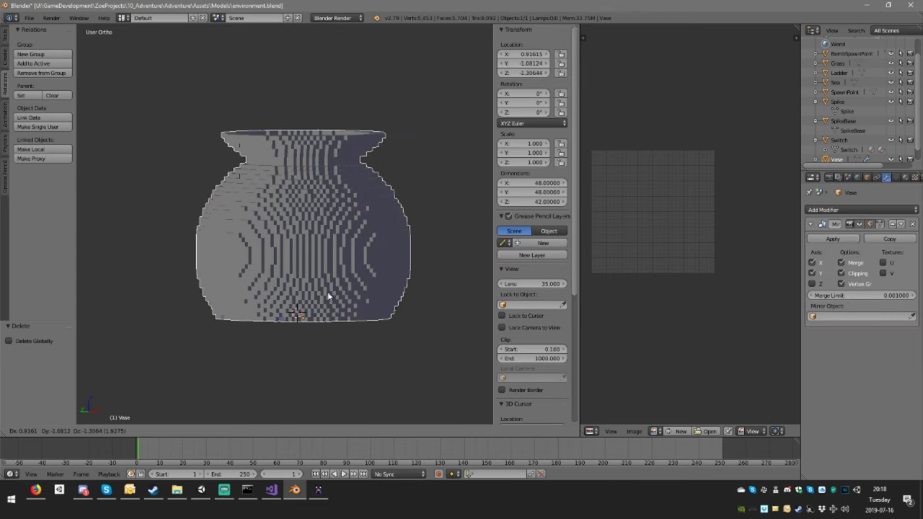
right_click(323, 284)
middle_drag(337, 288, 324, 241)
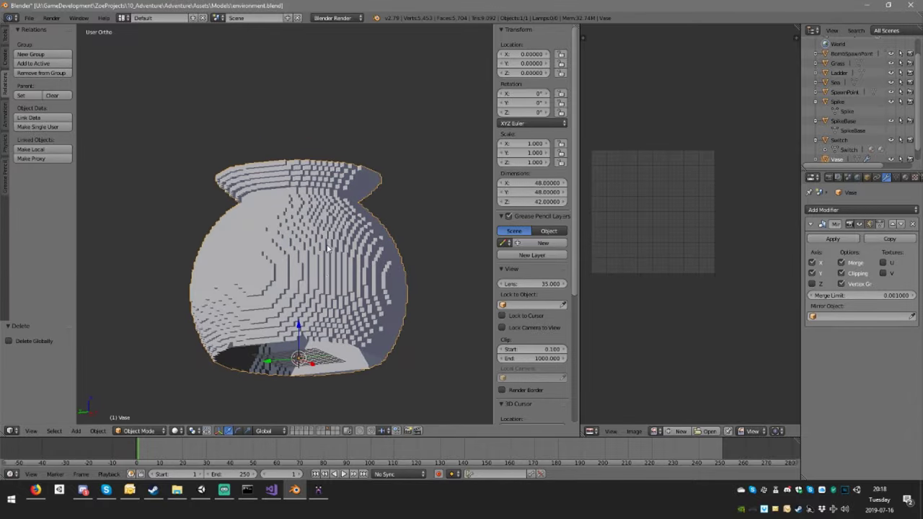
scroll(324, 241, up, 5)
shift+middle_drag(332, 353, 238, 192)
shift+middle_drag(228, 281, 268, 256)
key(Tab)
scroll(268, 260, up, 3)
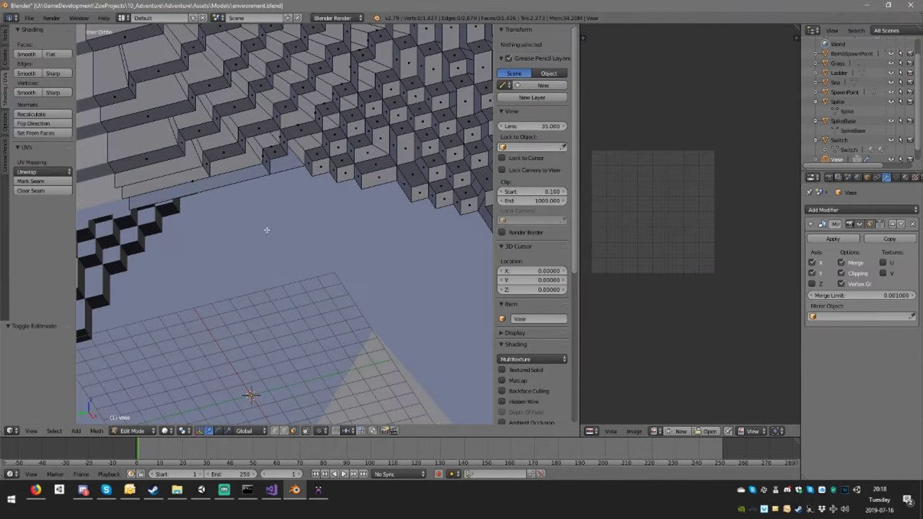
Recalculate the normals of the entire vase mesh, then clear the selection.
middle_drag(266, 211, 324, 265)
scroll(272, 252, down, 3)
scroll(290, 259, up, 2)
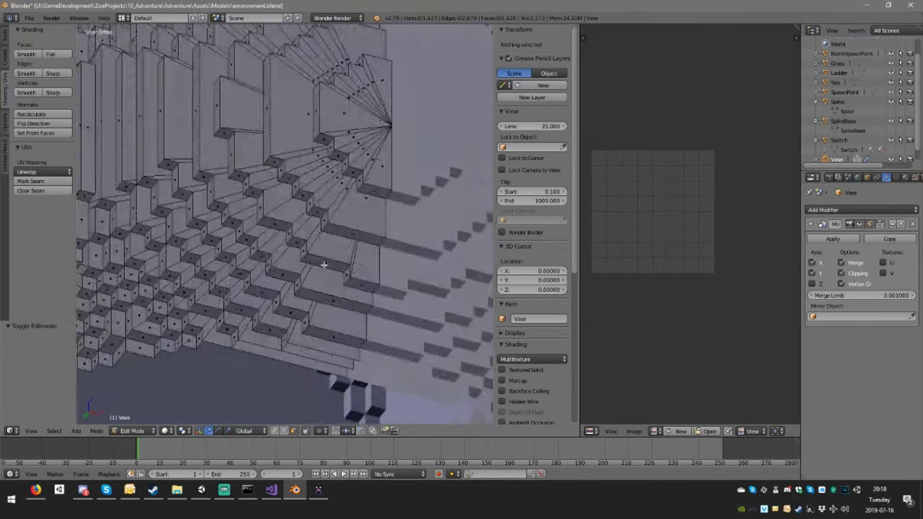
scroll(324, 264, down, 5)
key(a)
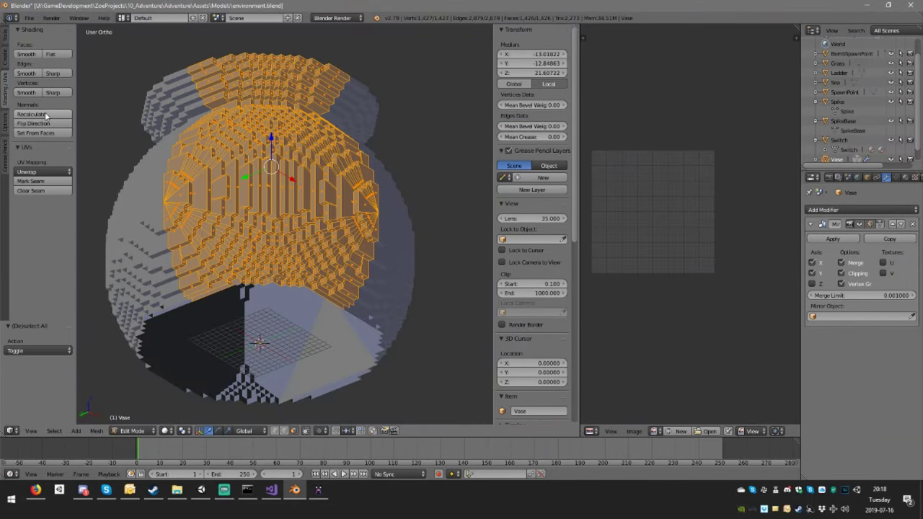
click(45, 115)
key(a)
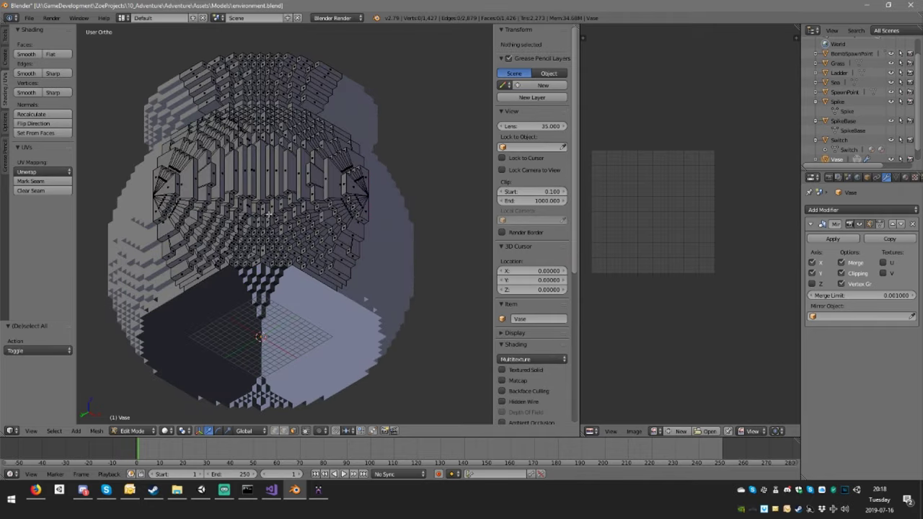
Delete the single large face covering the vase's flat top rim and switch to vertex selection.
key(Tab)
middle_drag(300, 221, 317, 199)
key(Tab)
scroll(270, 233, up, 5)
middle_drag(212, 207, 196, 318)
scroll(277, 252, down, 5)
scroll(264, 288, up, 3)
right_click(196, 298)
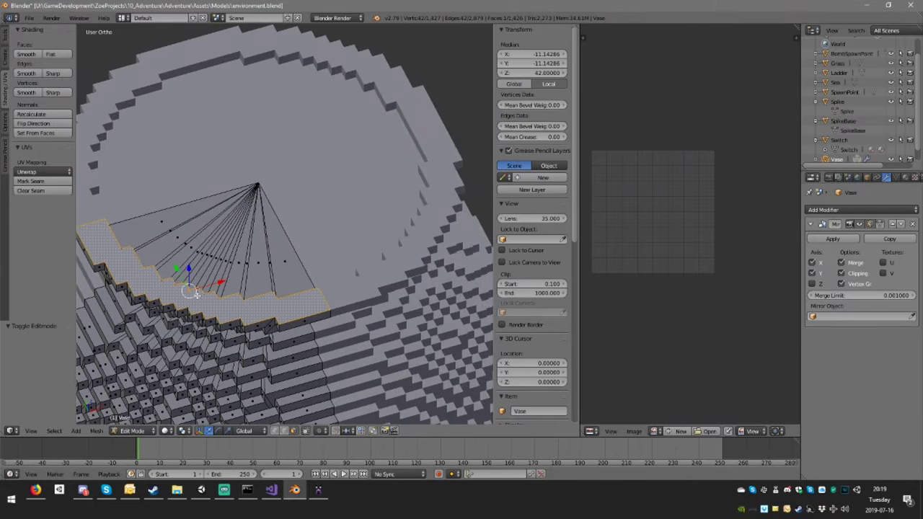
key(x)
click(197, 297)
middle_drag(197, 297, 247, 337)
scroll(214, 353, up, 1)
click(275, 431)
Try to bridge the complete inner and outer edge loops of the open top rim, and undo the bridge.
shift+middle_drag(248, 337, 205, 255)
scroll(272, 267, up, 3)
scroll(252, 264, up, 1)
alt+right_click(196, 258)
alt+shift+right_click(210, 212)
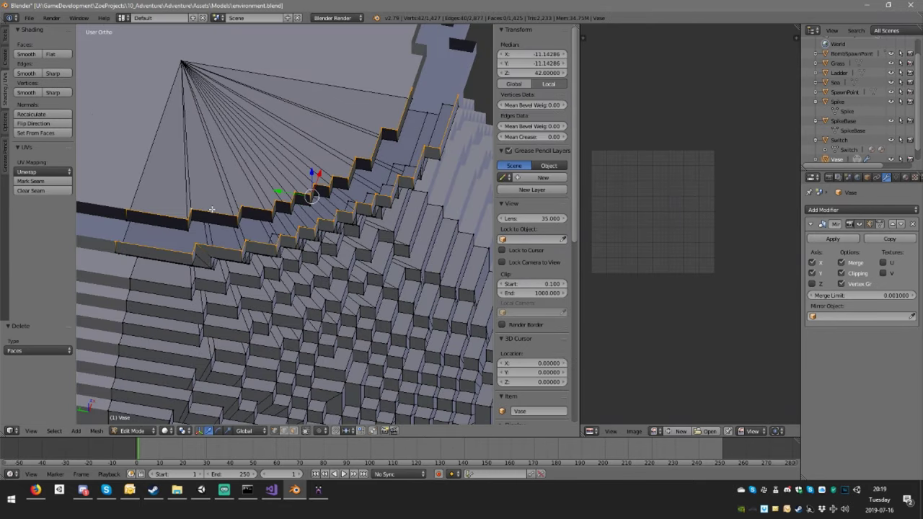
scroll(261, 232, down, 3)
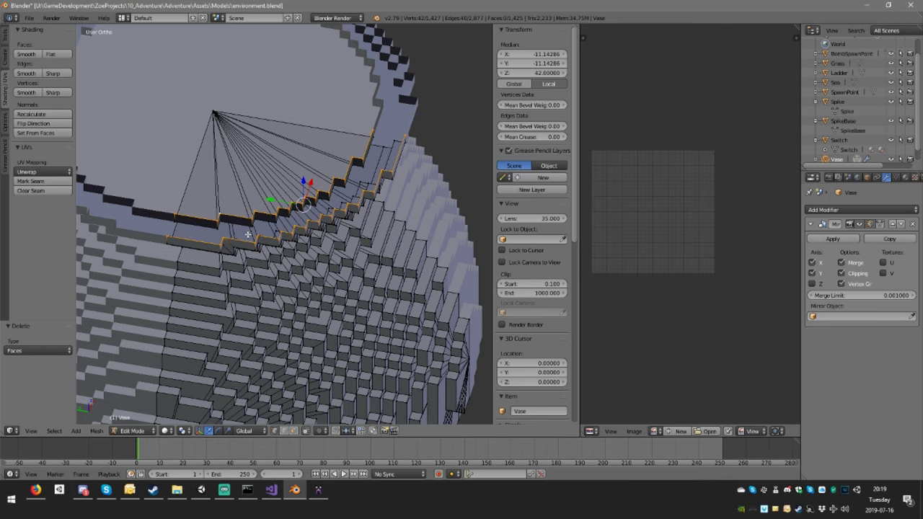
key(w)
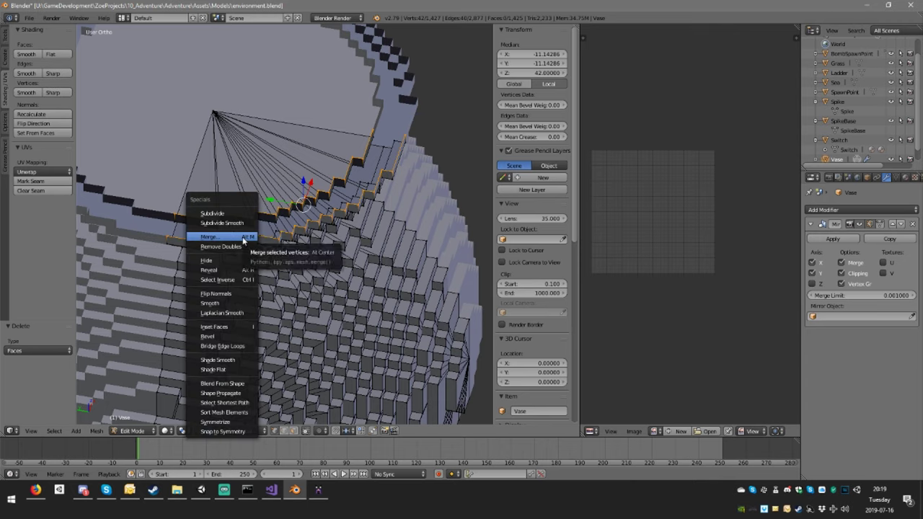
click(243, 237)
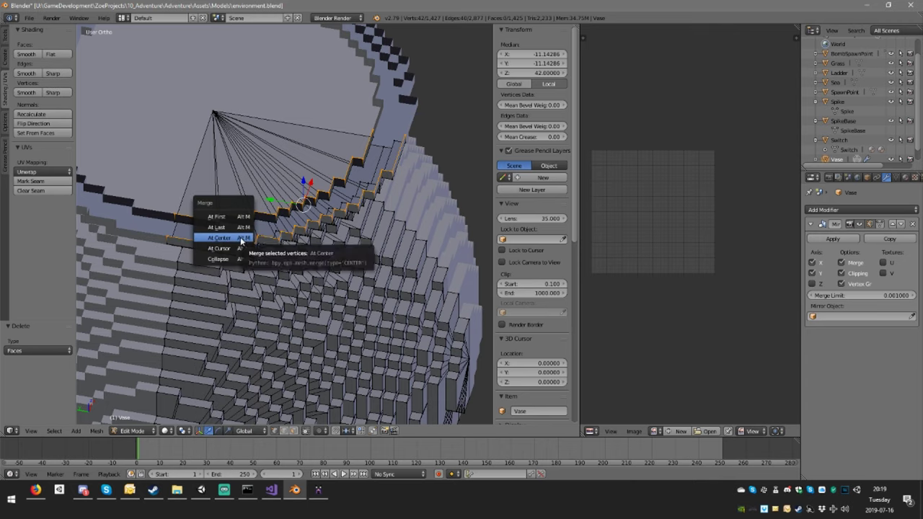
key(Escape)
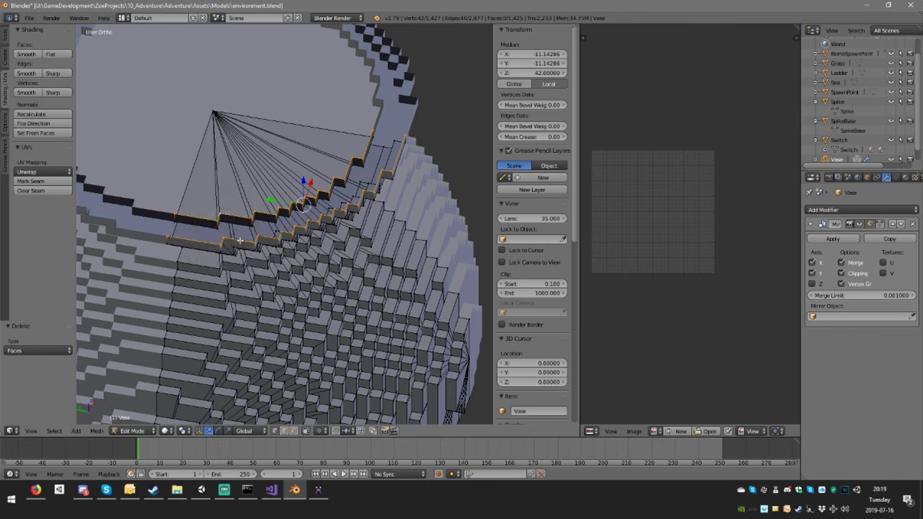
key(w)
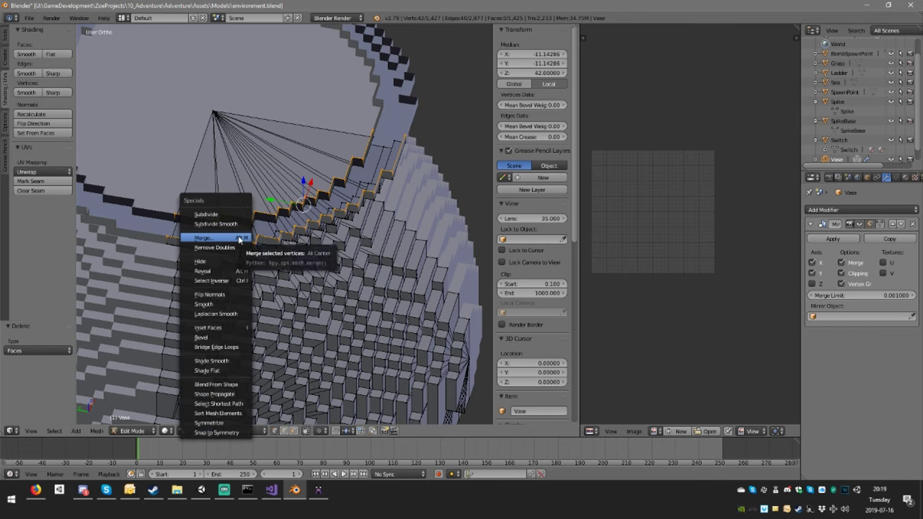
key(e)
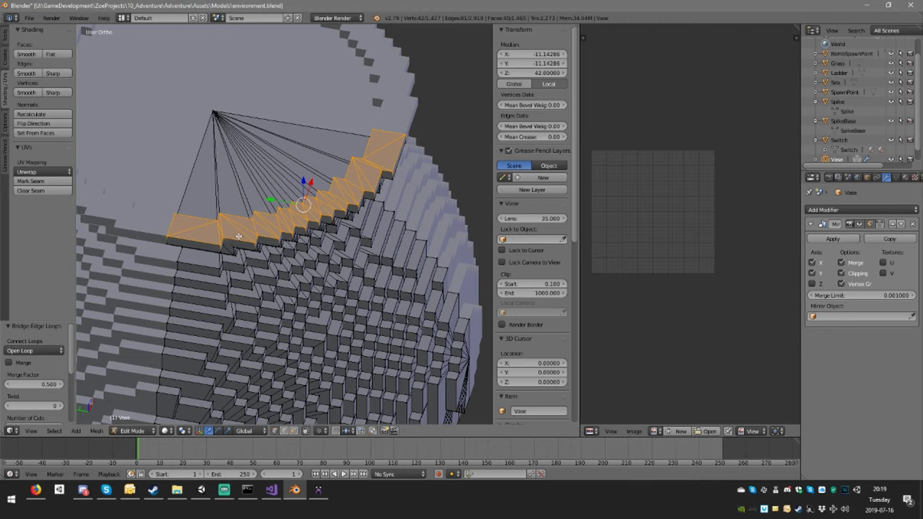
mouse_move(236, 235)
middle_down()
mouse_move(256, 238)
mouse_move(252, 259)
mouse_move(253, 247)
mouse_move(238, 253)
mouse_move(245, 247)
middle_up()
key(ctrl+z)
Fill the end of the rim gap on the X -15 side with a four-sided face.
right_click(203, 195)
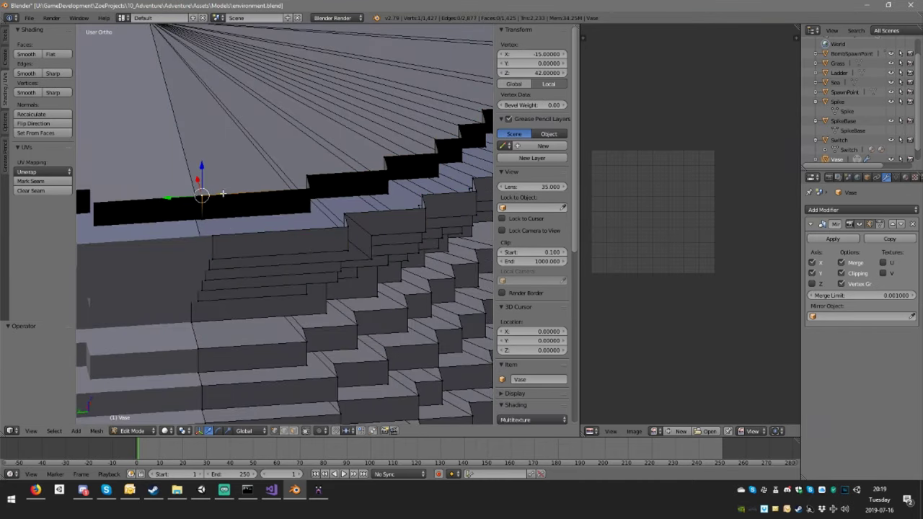
shift+right_click(307, 186)
shift+right_click(216, 239)
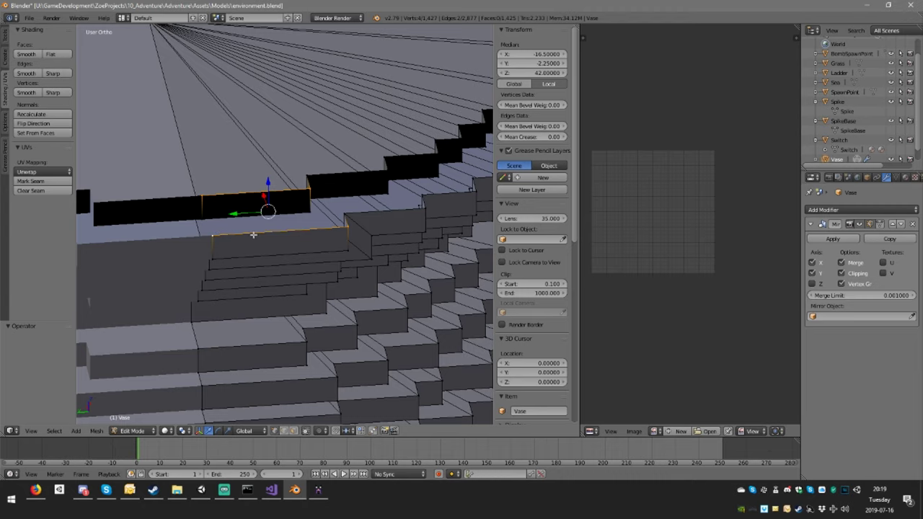
key(f)
middle_drag(308, 214, 227, 245)
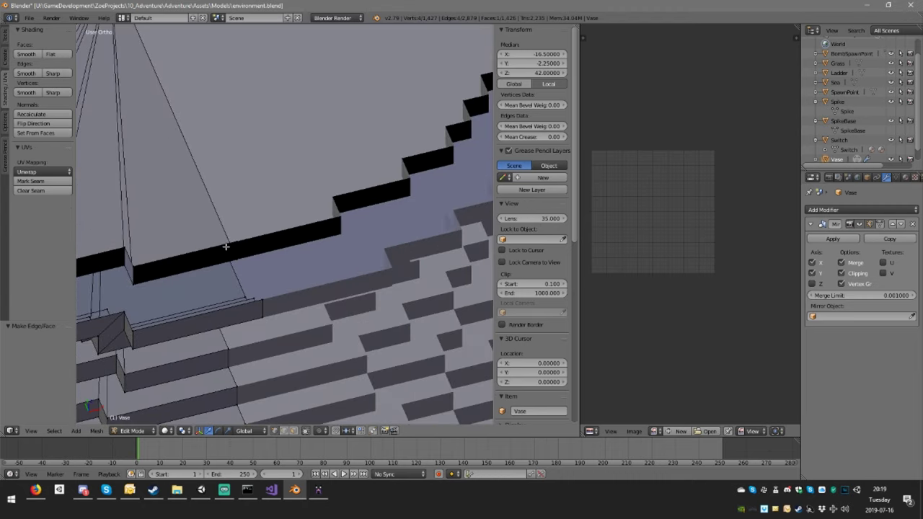
Fill the other end of the rim gap, on the negative Y side, with a four-sided face.
right_click(265, 207)
shift+right_click(171, 235)
shift+right_click(182, 291)
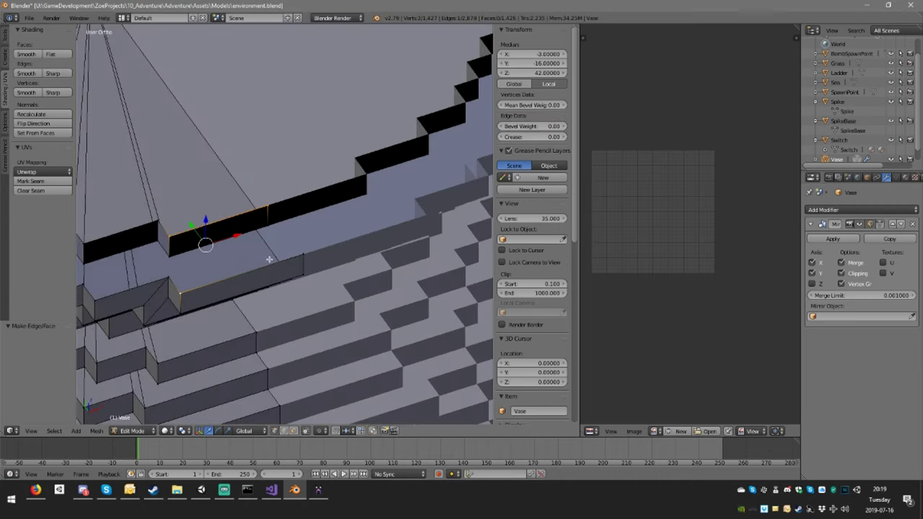
shift+right_click(297, 257)
key(f)
middle_drag(296, 256, 260, 298)
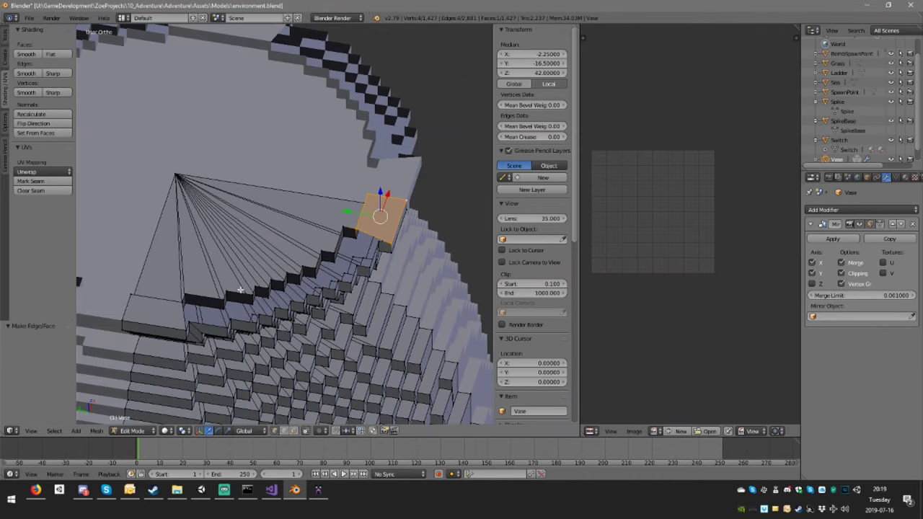
Select the edge loop around the remaining rim gap and deselect the outer corner vertex at each end.
alt+right_click(240, 290)
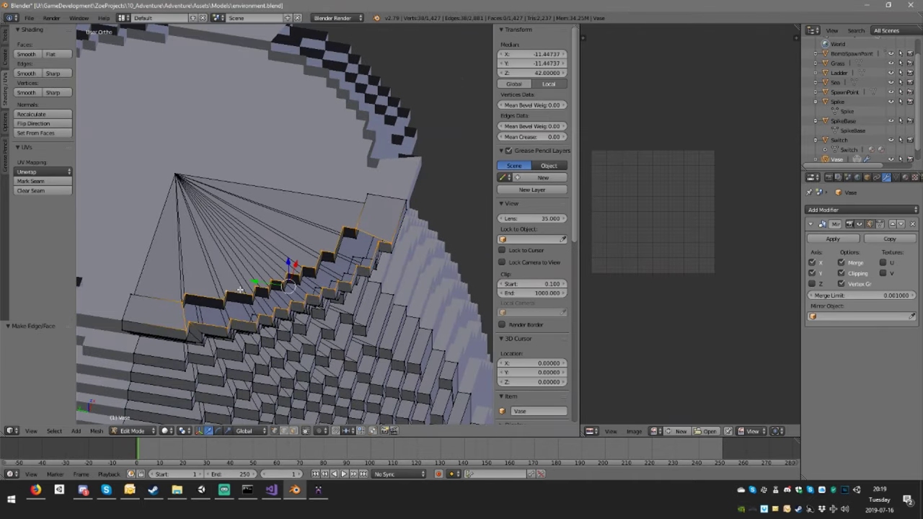
shift+right_click(186, 328)
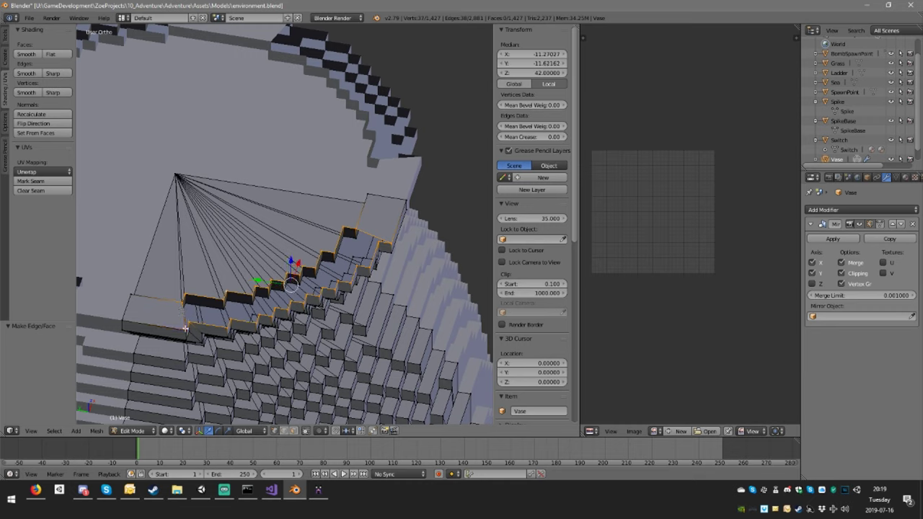
shift+right_click(388, 243)
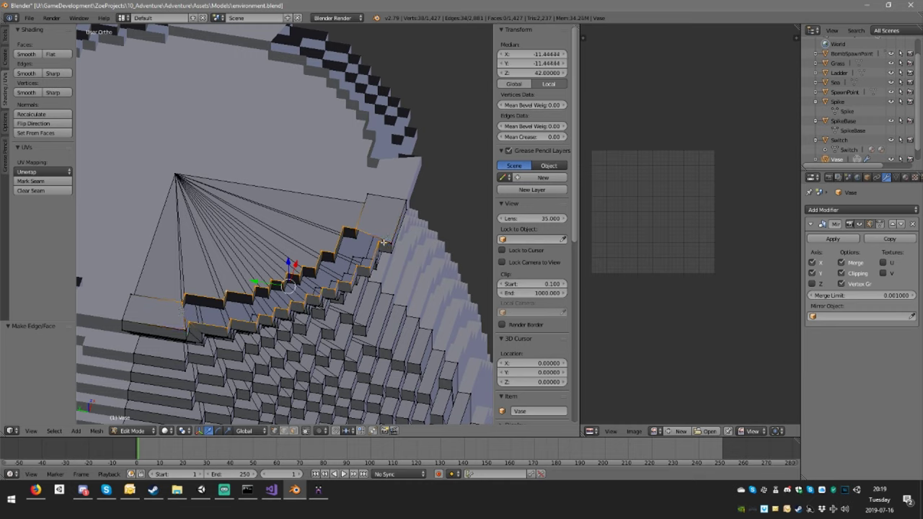
Try to bridge the selected inner and outer rim edges, and undo the bridge.
key(w)
click(366, 243)
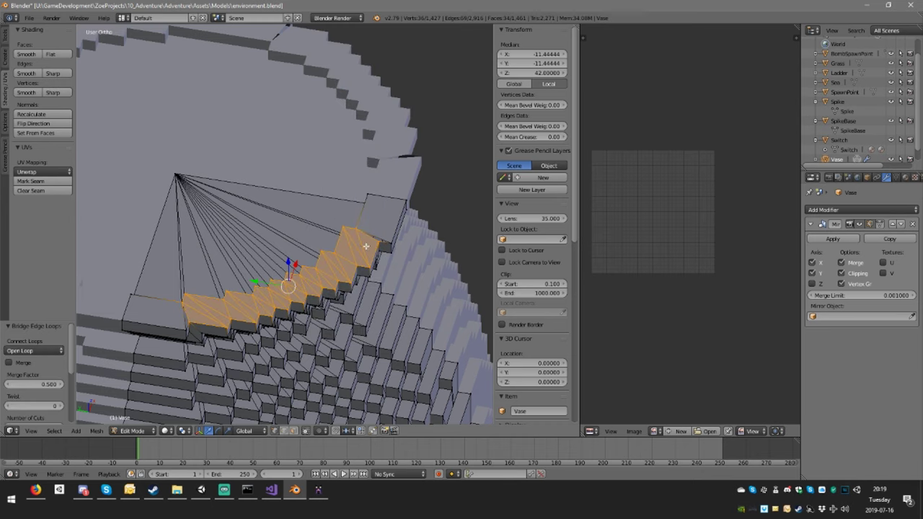
key(ctrl+z)
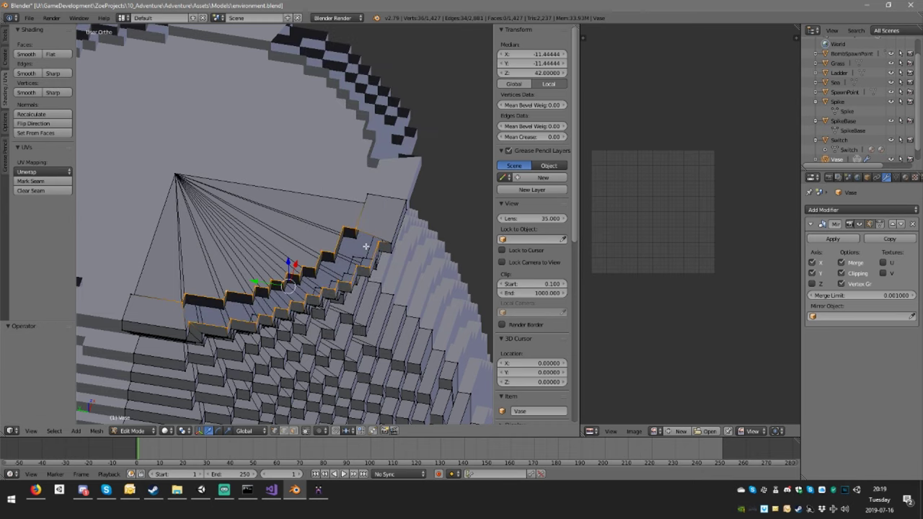
Deselect one more outer vertex at each end of the rim gap and bridge the remaining inner and outer edges.
shift+right_click(192, 322)
middle_drag(332, 339, 291, 312)
shift+right_click(323, 252)
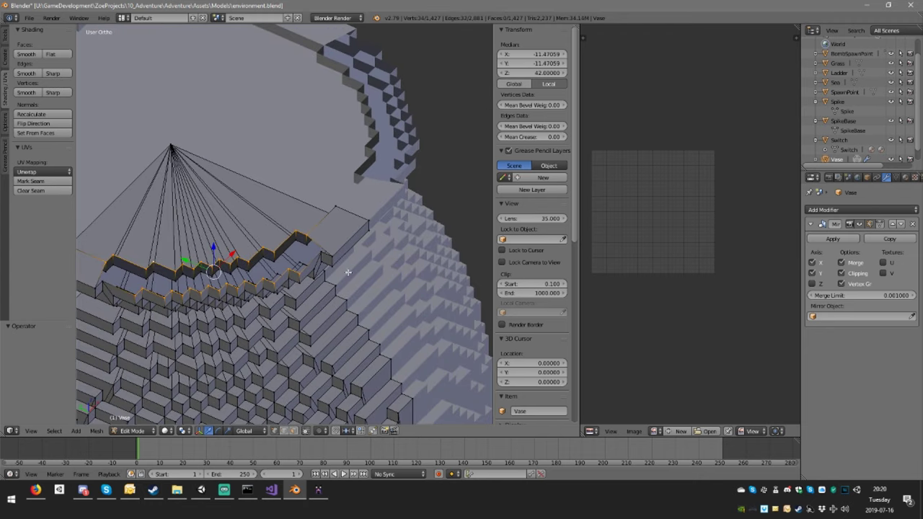
key(w)
click(336, 280)
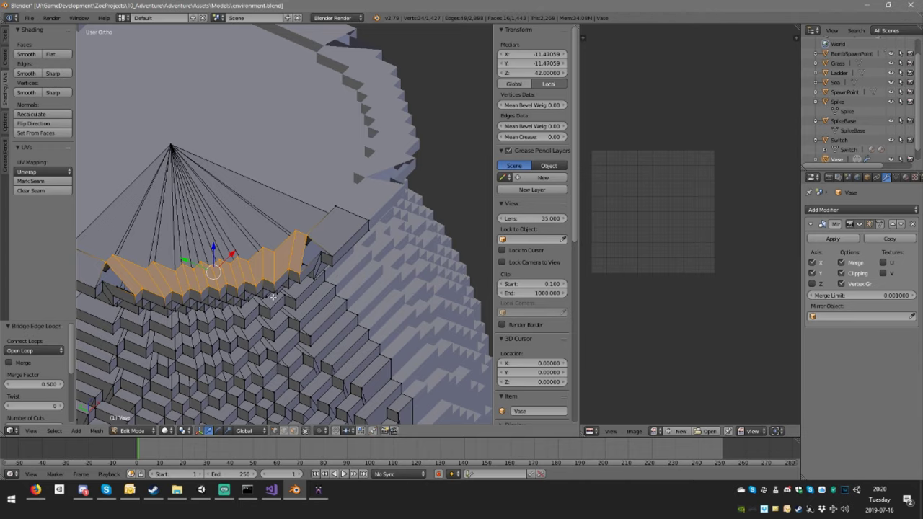
Examine the newly bridged rim faces and how they meet the corner blocks at both ends of the gap.
mouse_move(273, 297)
middle_down()
mouse_move(303, 285)
mouse_move(261, 297)
middle_up()
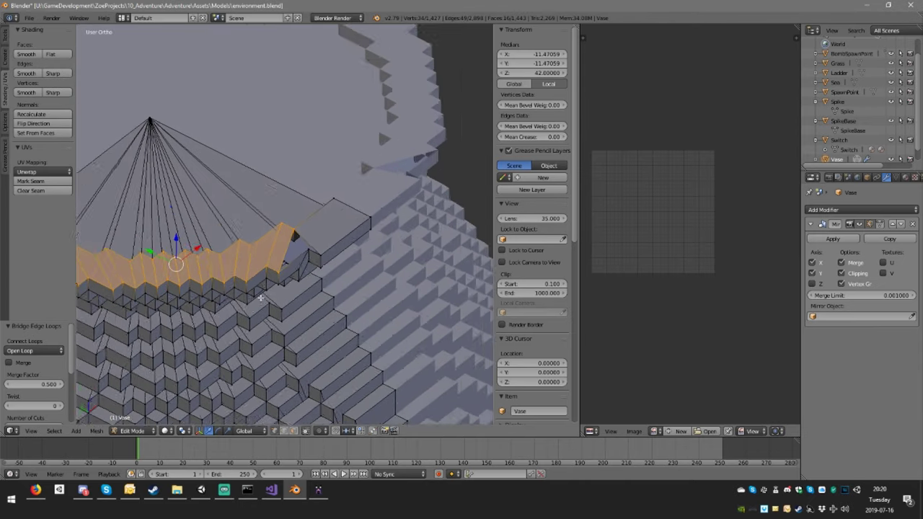
scroll(261, 297, up, 4)
scroll(260, 298, down, 2)
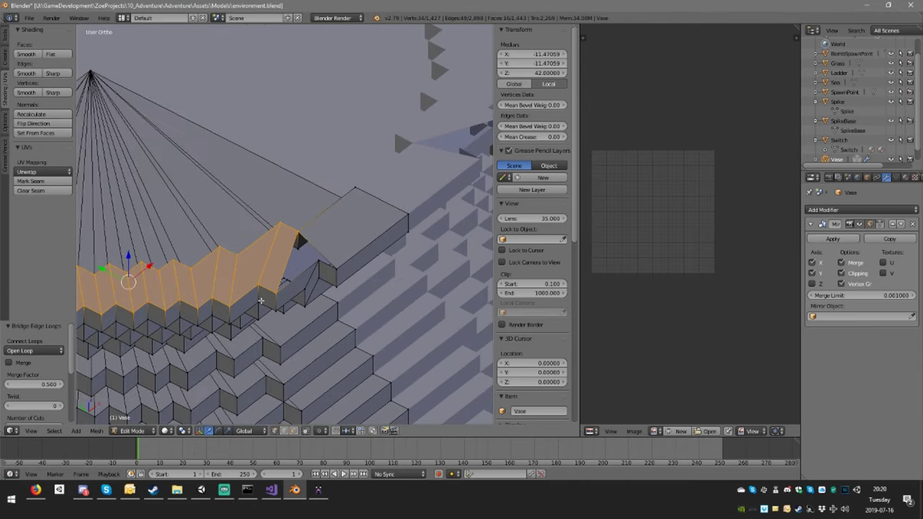
scroll(261, 300, down, 1)
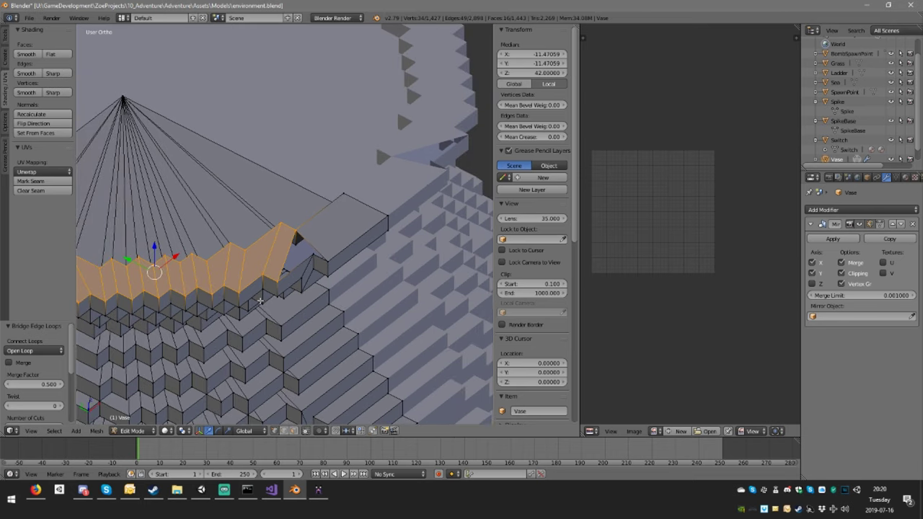
scroll(261, 302, down, 3)
middle_drag(260, 302, 244, 308)
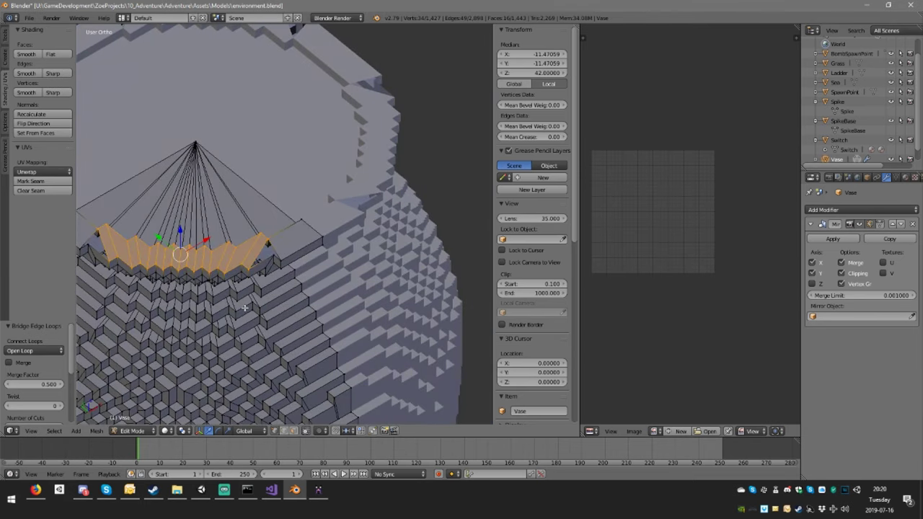
scroll(236, 277, up, 2)
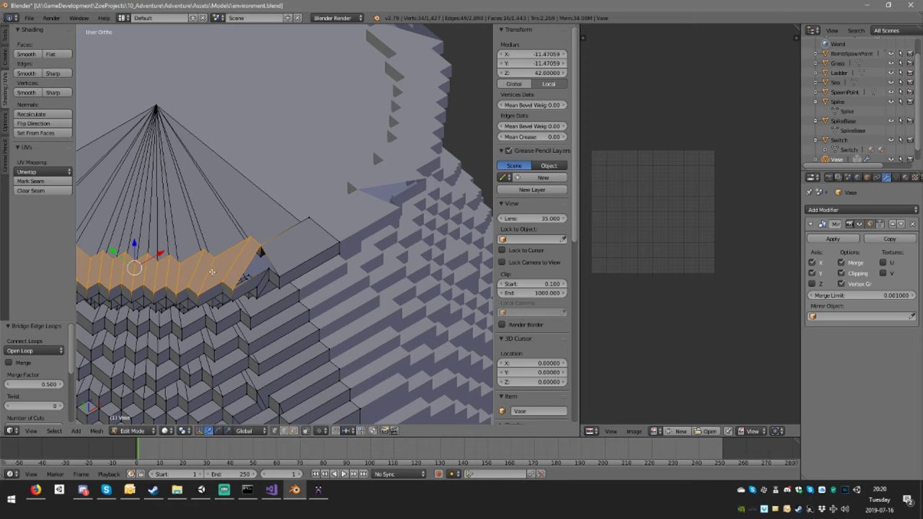
shift+middle_drag(220, 280, 320, 324)
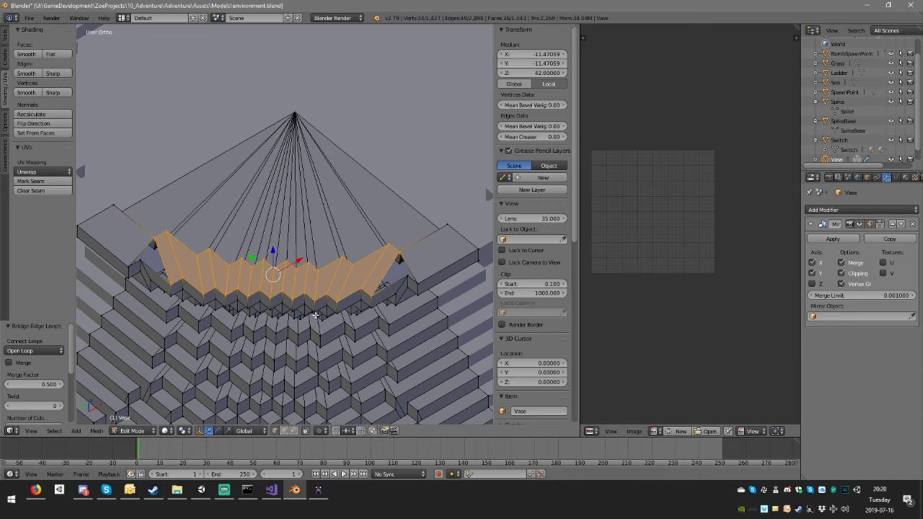
Delete the three outermost bridged faces at each end of the rim strip.
click(299, 431)
right_click(340, 282)
shift+right_click(377, 273)
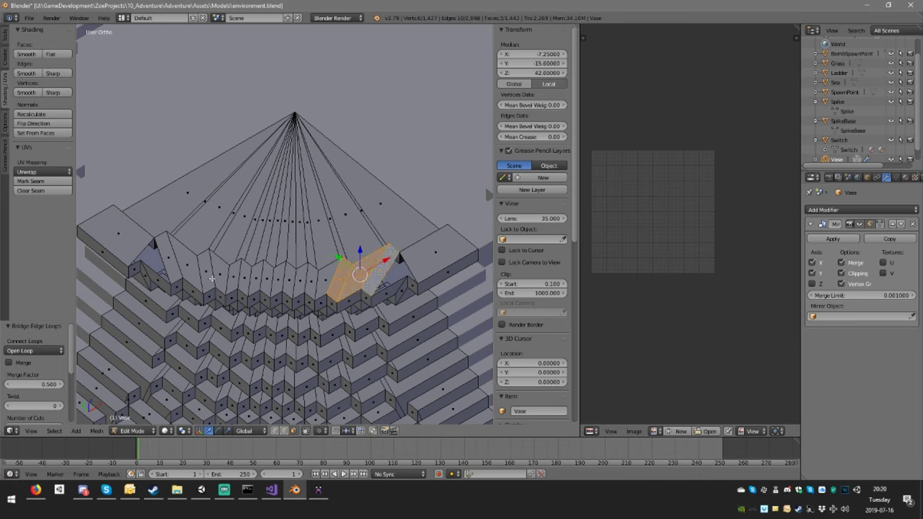
shift+right_click(198, 269)
key(x)
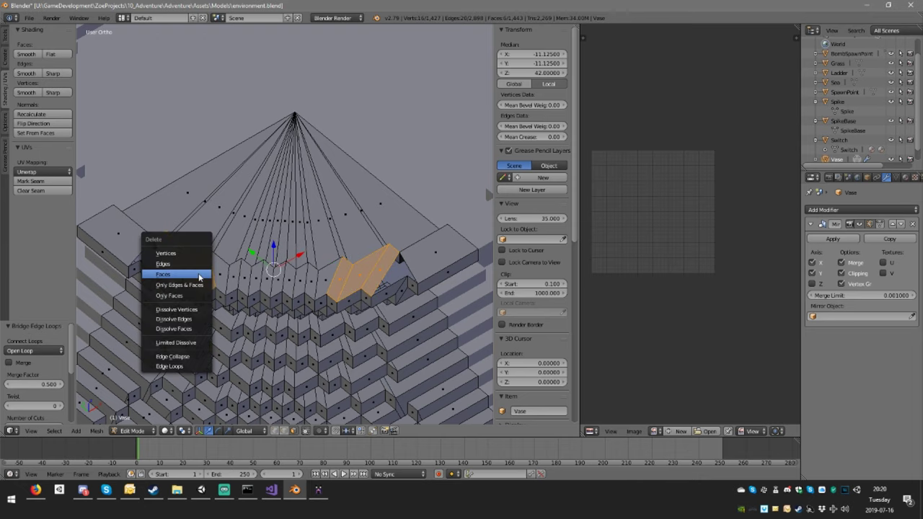
click(199, 275)
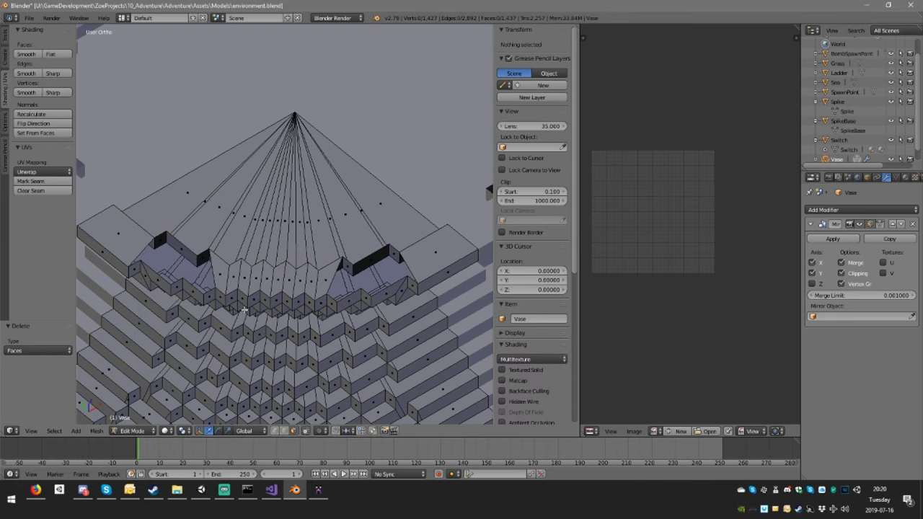
Fill the two outer-edge notches of the rim gap on the negative Y side with triangles, starting beside the bridged strip.
click(273, 431)
right_click(342, 298)
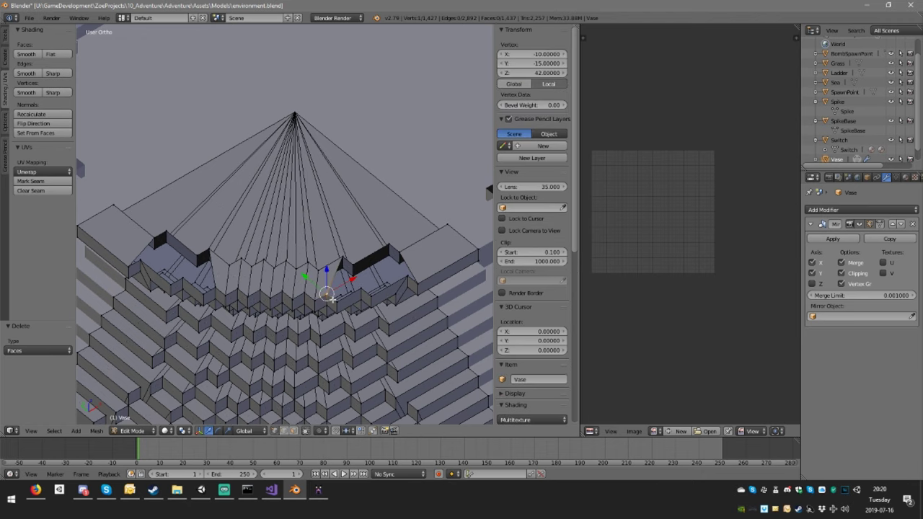
shift+right_click(373, 295)
key(f)
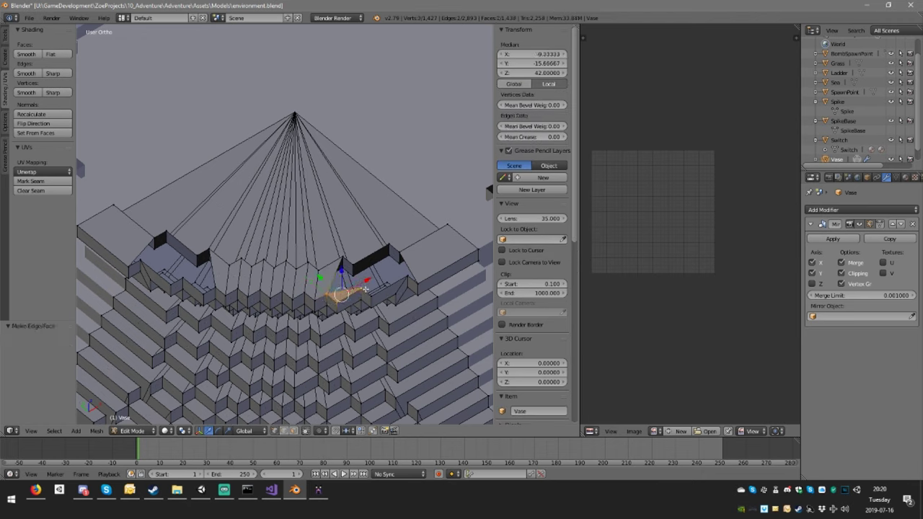
key(a)
right_click(362, 288)
shift+right_click(372, 296)
shift+right_click(406, 275)
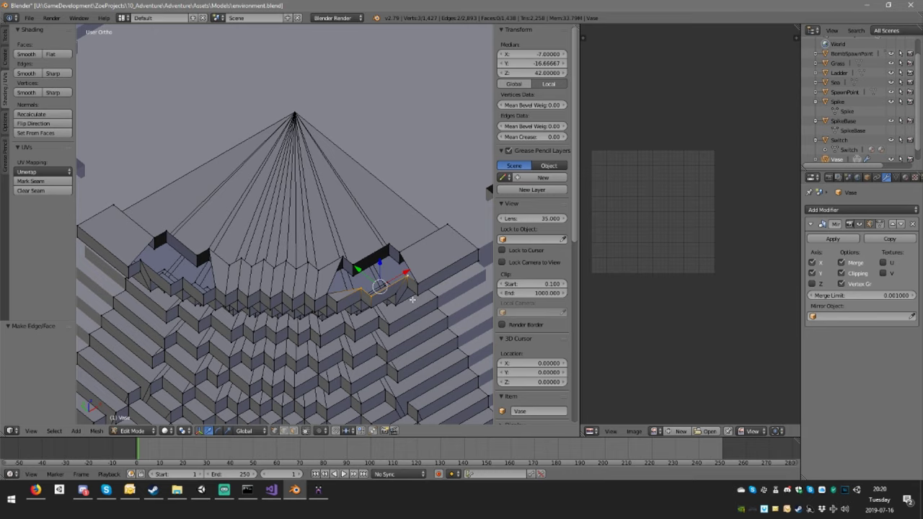
key(f)
Fill the small outer notch against the corner block on the negative Y side with a triangle.
key(a)
right_click(407, 275)
shift+right_click(402, 252)
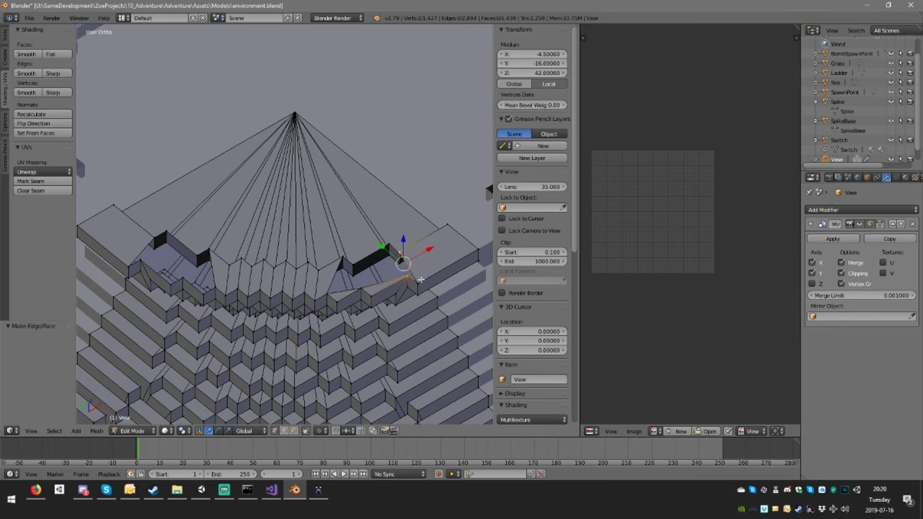
shift+right_click(419, 281)
key(shift+f)
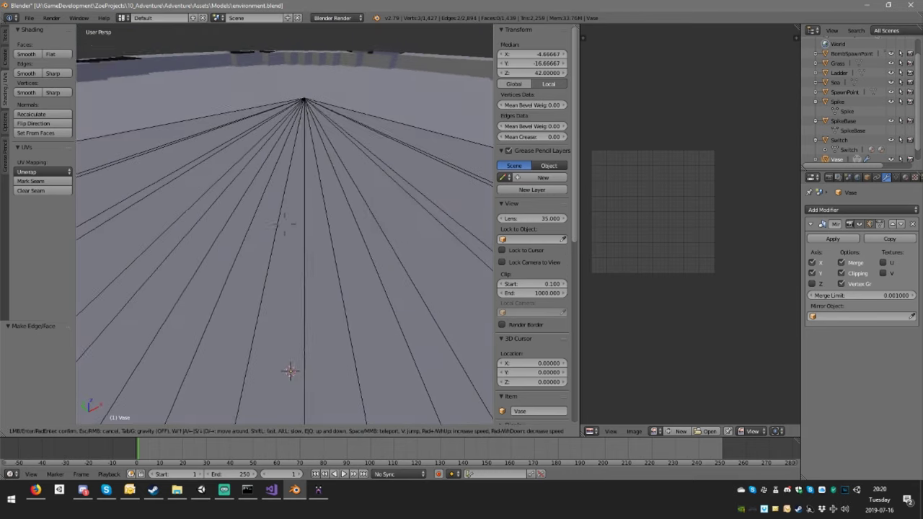
key(Escape)
key(f)
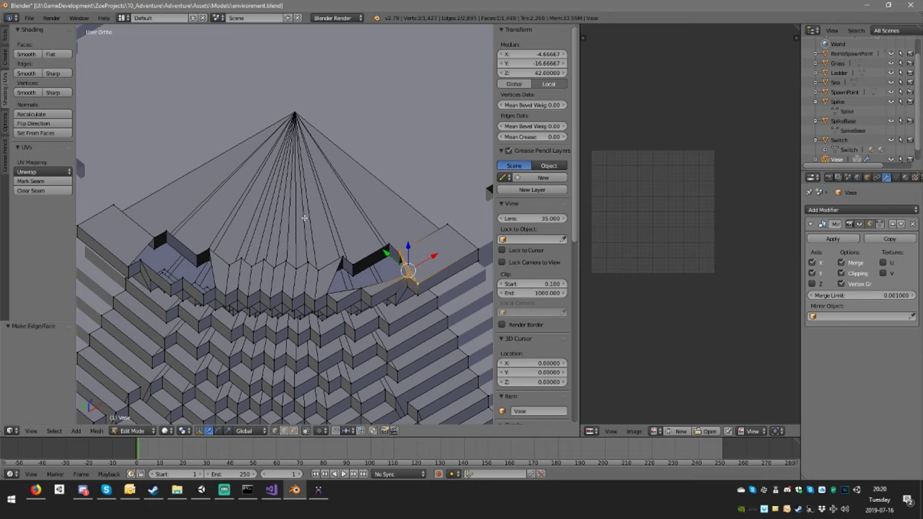
Fill the three matching outer-edge notches on the negative X side of the rim with triangles.
right_click(131, 265)
shift+right_click(153, 242)
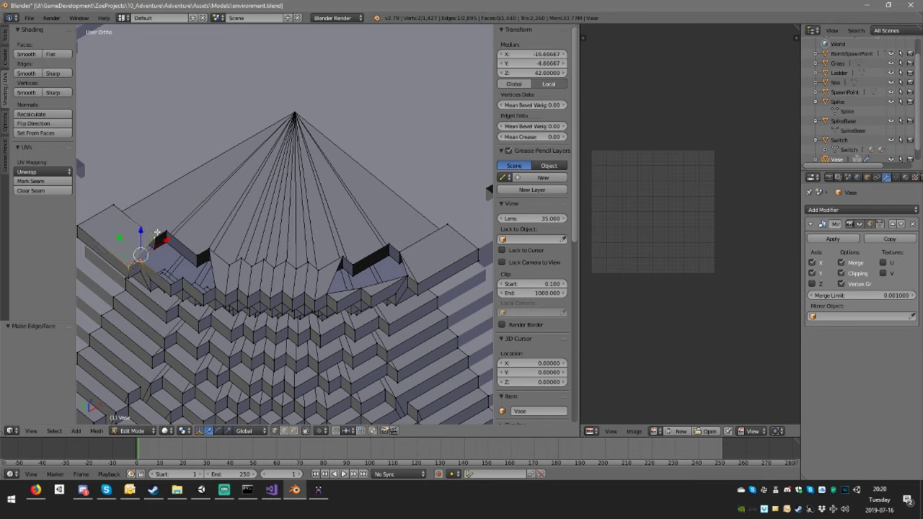
key(f)
key(f)
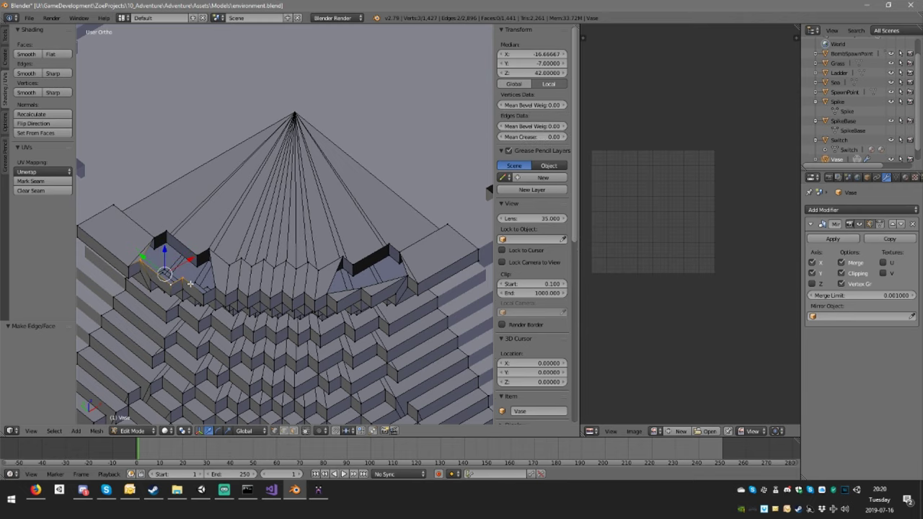
key(f)
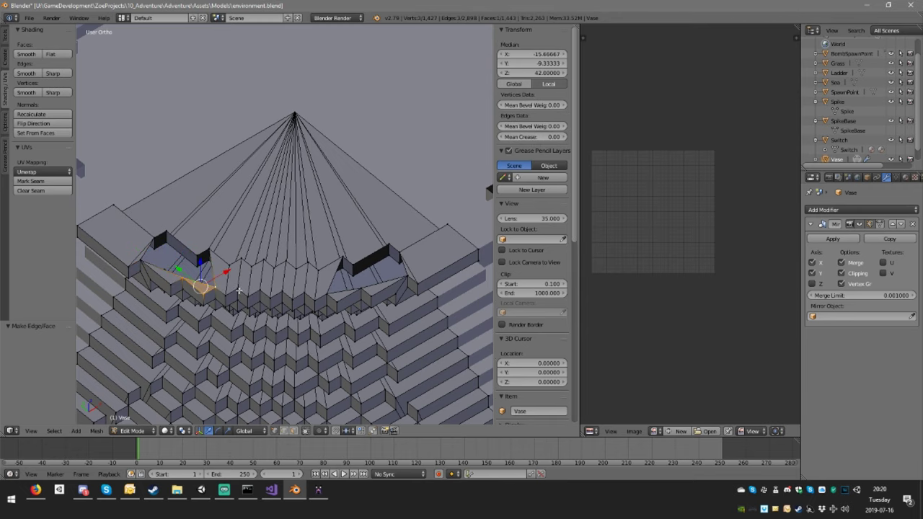
Fill the part of the negative Y gap adjoining the bridged strip with two triangles.
middle_drag(251, 276, 314, 254)
scroll(314, 254, up, 1)
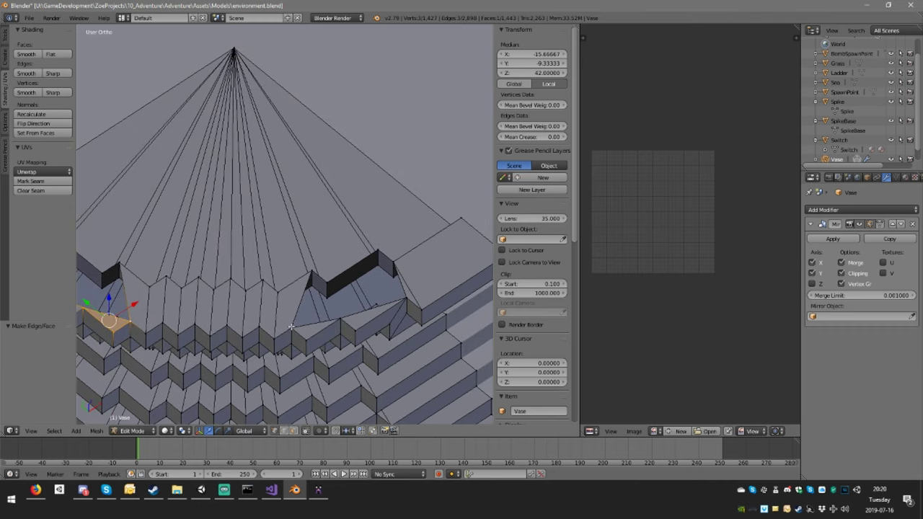
right_click(291, 327)
ctrl+right_click(310, 273)
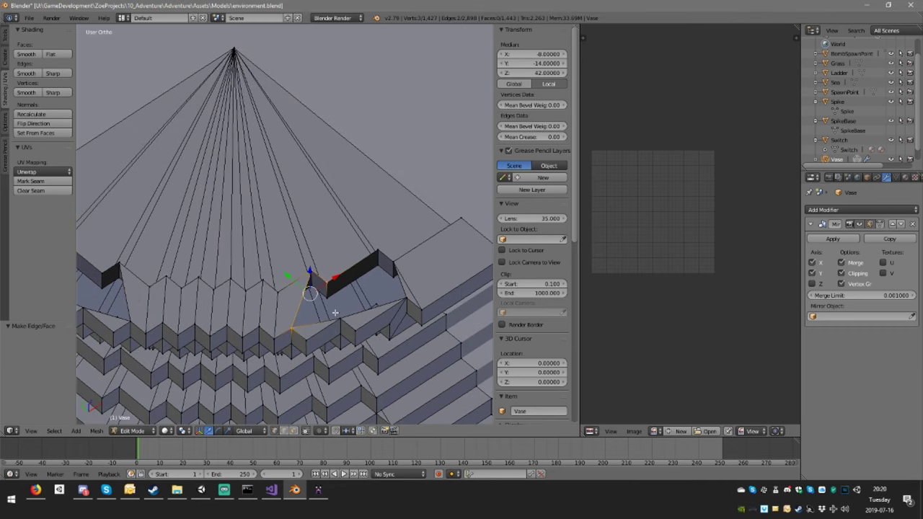
key(f)
right_click(325, 282)
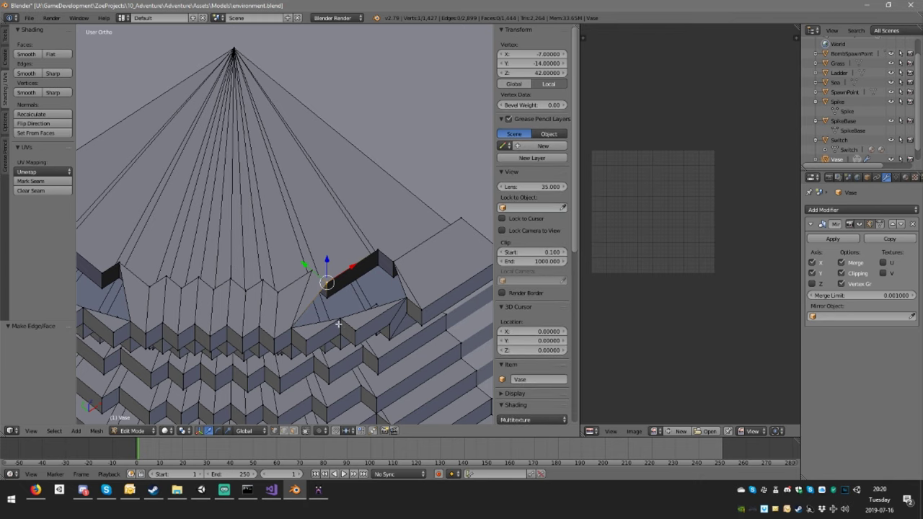
shift+right_click(339, 319)
shift+right_click(291, 327)
key(shift+f)
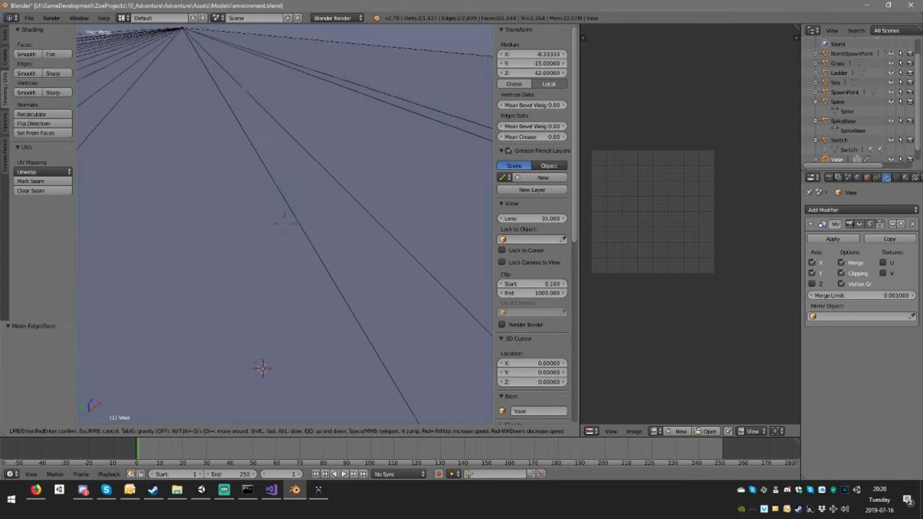
key(Escape)
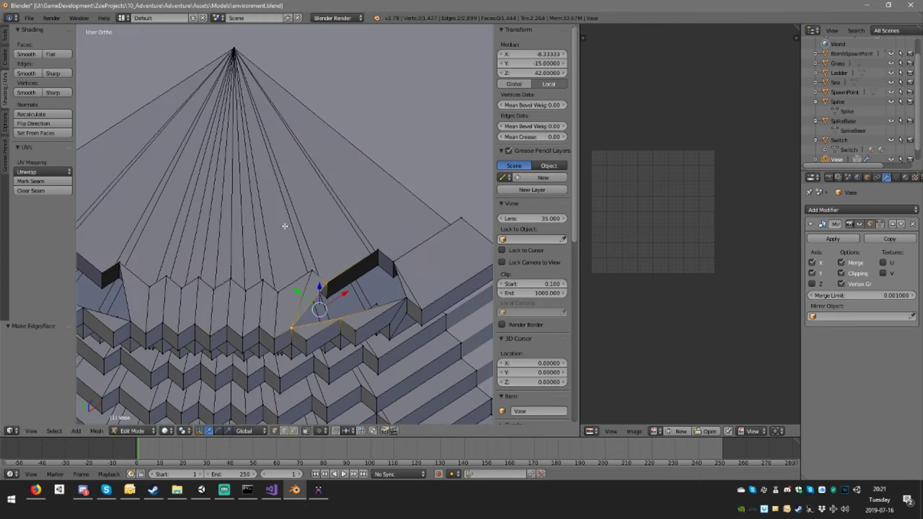
key(f)
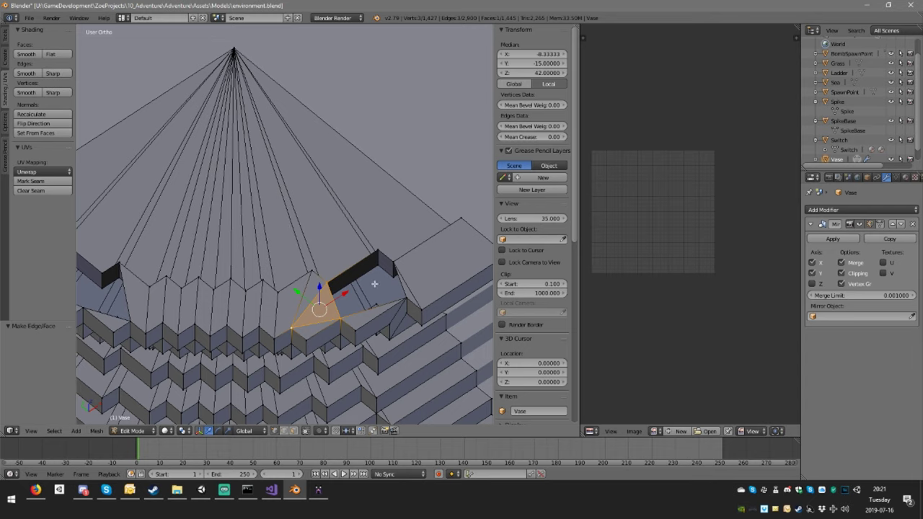
Close the rest of the negative Y gap up to the corner block with three triangles.
right_click(343, 317)
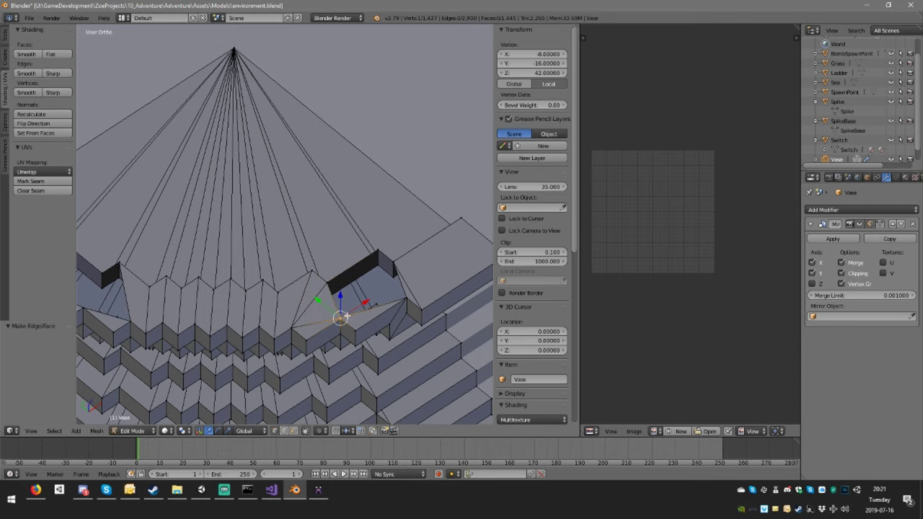
shift+right_click(408, 296)
shift+right_click(394, 263)
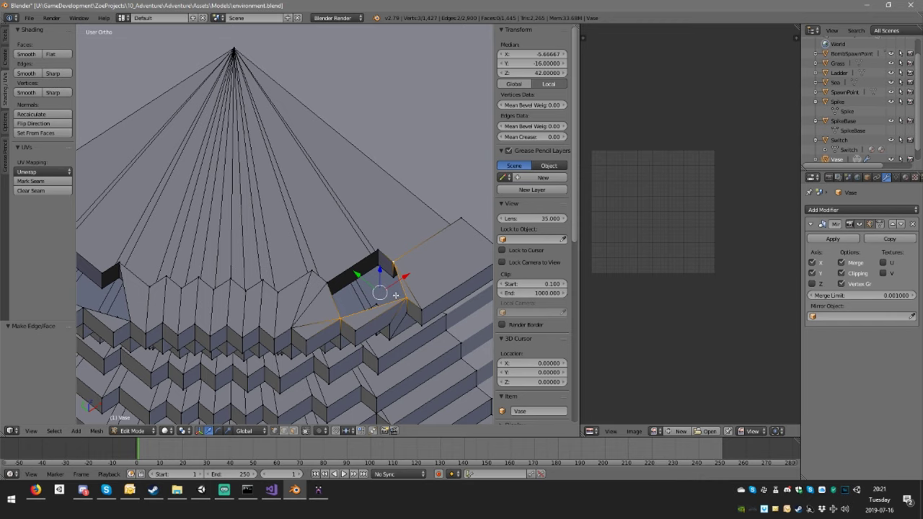
key(f)
right_click(394, 263)
shift+right_click(329, 283)
shift+right_click(341, 317)
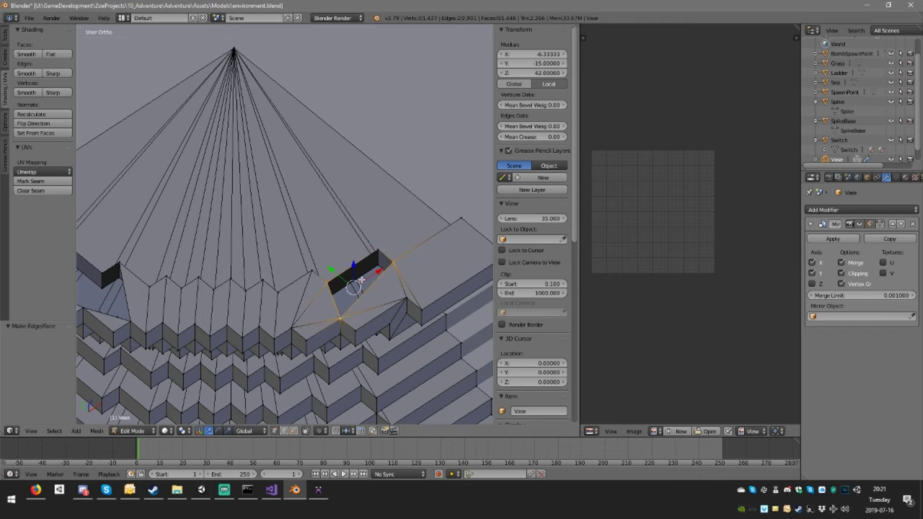
key(f)
alt+right_click(363, 273)
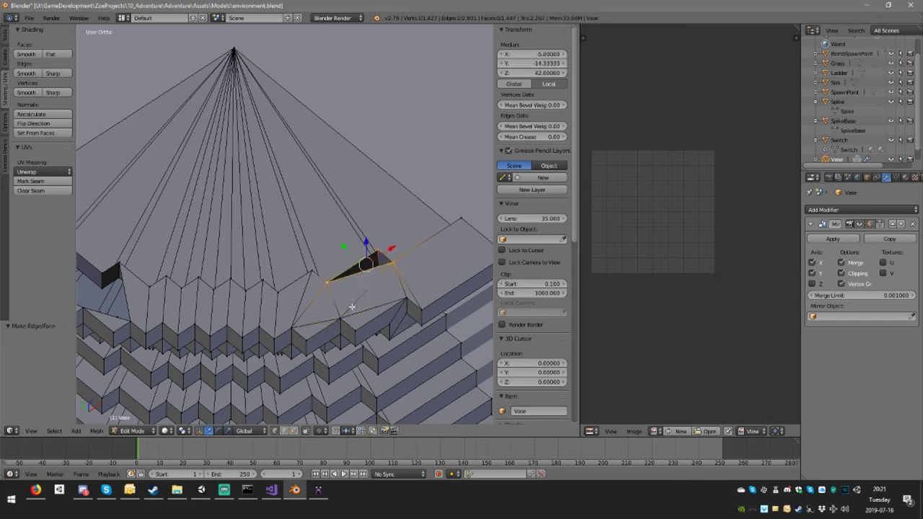
key(f)
Fill the long inner-edge notch of the negative X gap beside the corner block with a triangle.
shift+middle_drag(254, 280, 420, 269)
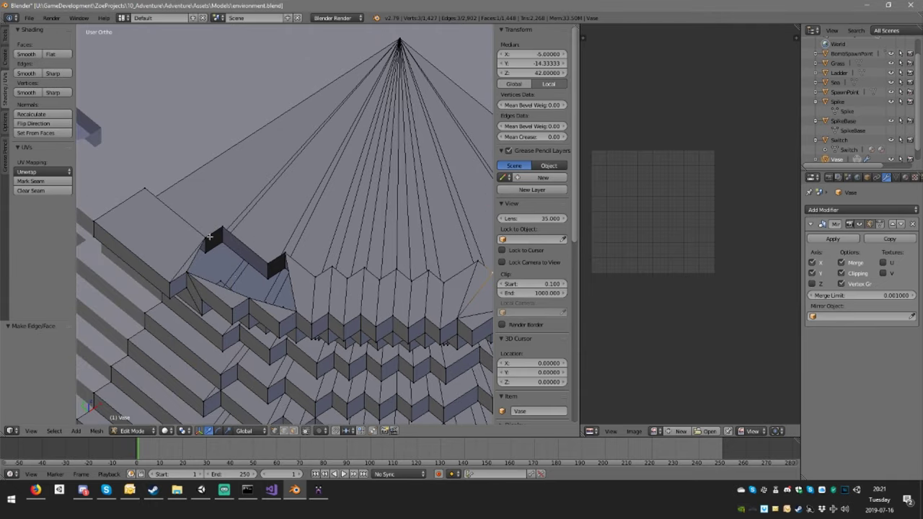
right_click(209, 238)
shift+right_click(223, 227)
shift+right_click(267, 263)
key(shift+f)
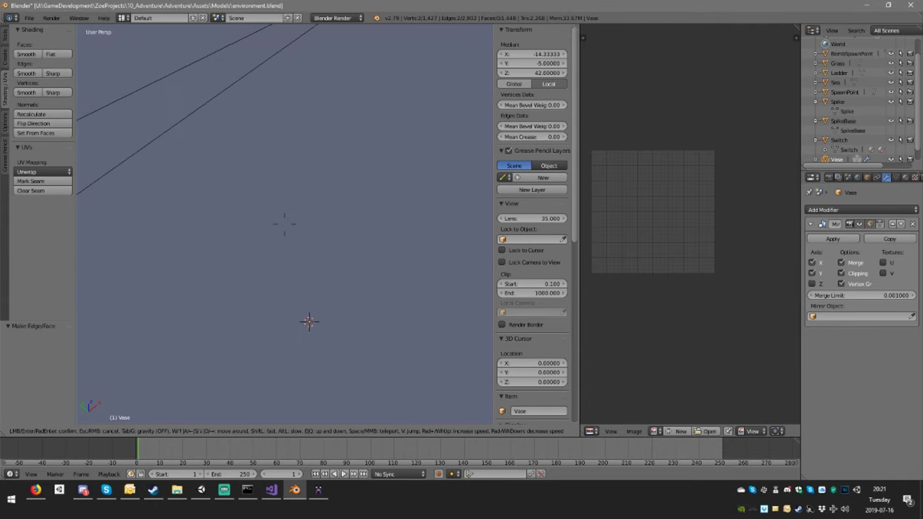
key(Escape)
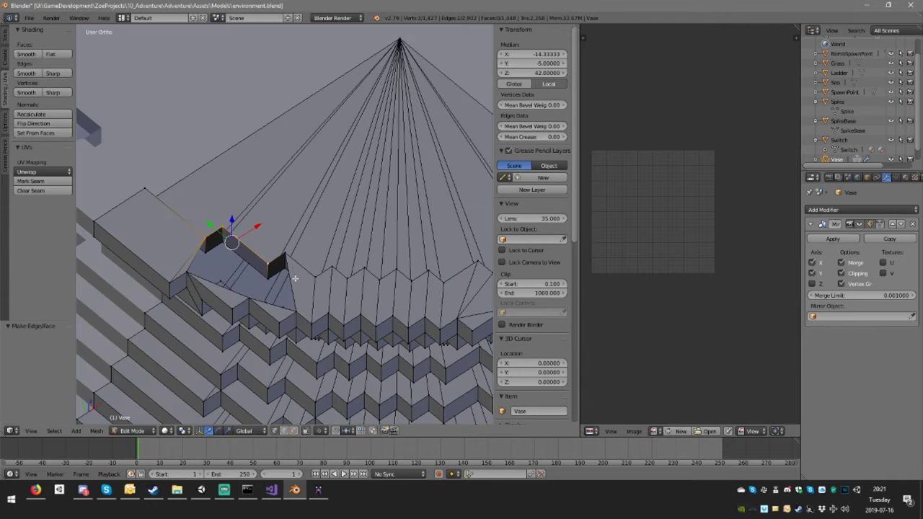
key(f)
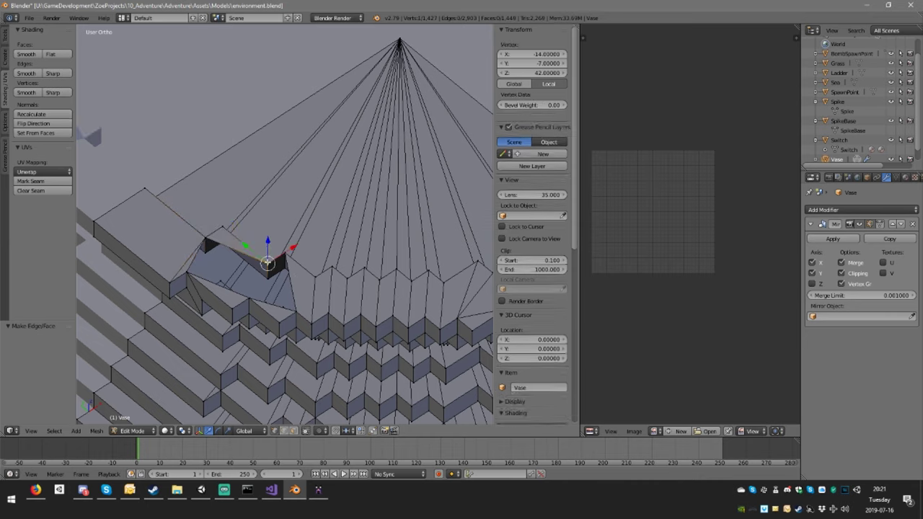
Fill the part of the negative X gap adjoining the bridged strip with two triangles.
shift+right_click(295, 312)
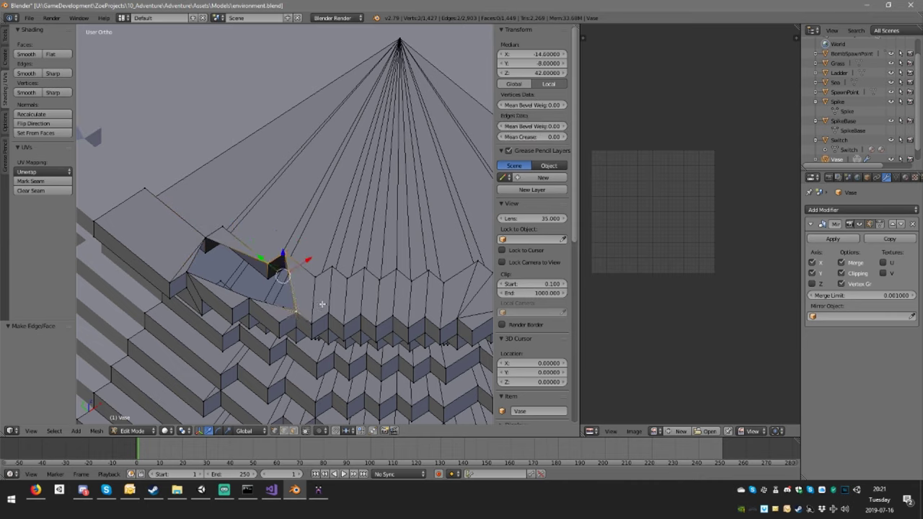
key(f)
scroll(323, 305, down, 3)
middle_drag(372, 283, 354, 281)
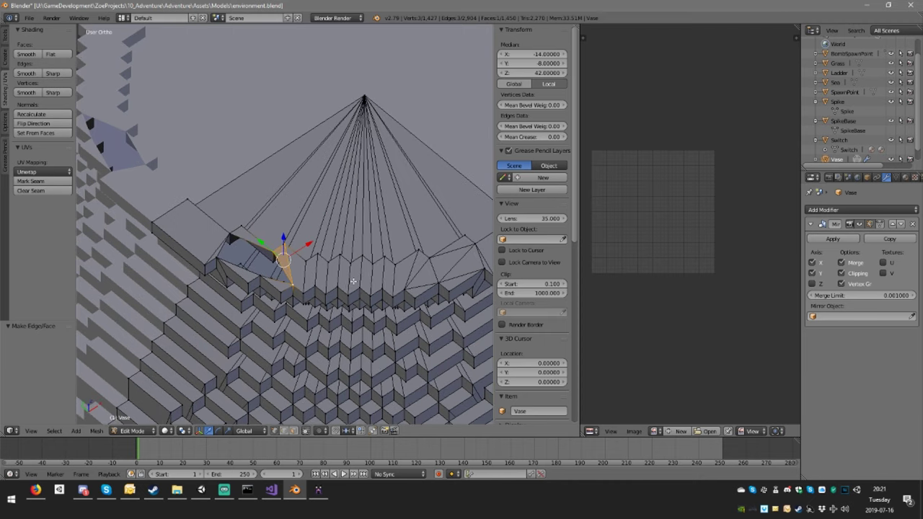
right_click(264, 273)
shift+right_click(277, 251)
shift+right_click(298, 283)
key(f)
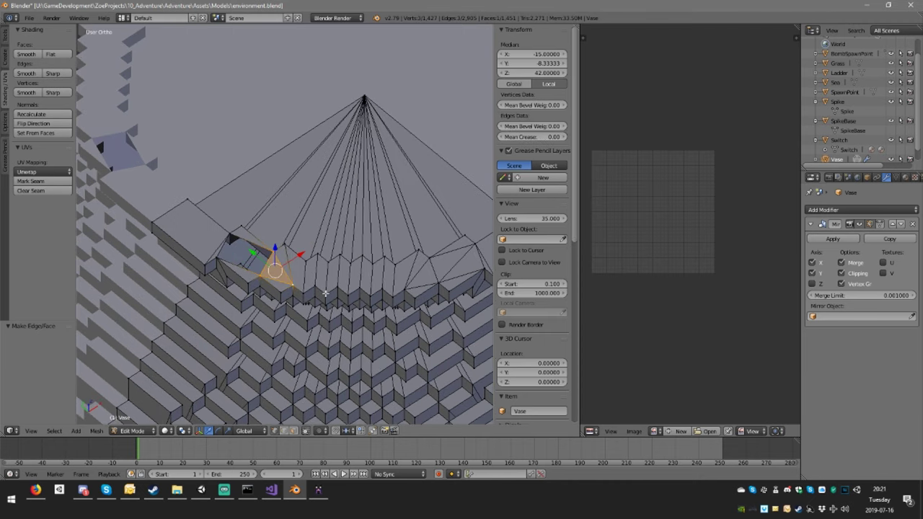
Fill the remaining gap in the vase's top rim with two triangular faces between the neighbouring rim vertices.
right_click(257, 273)
shift+right_click(275, 250)
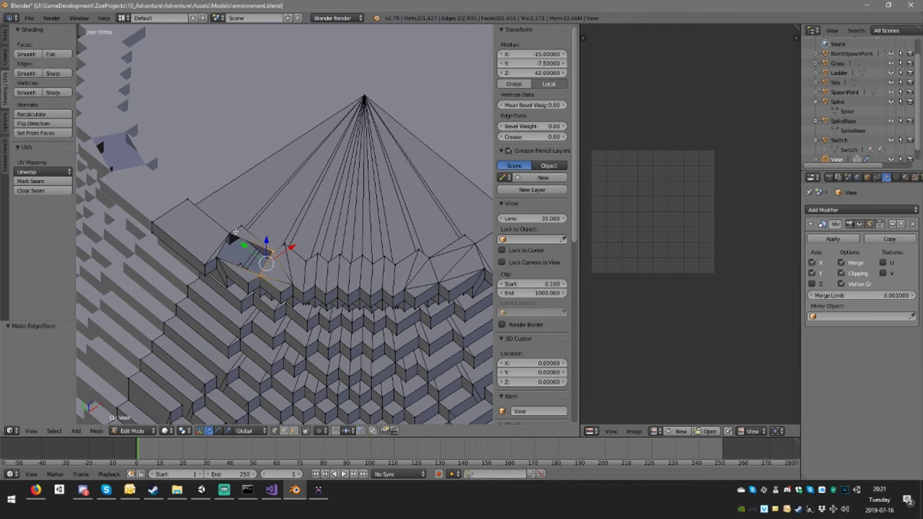
shift+right_click(233, 233)
key(f)
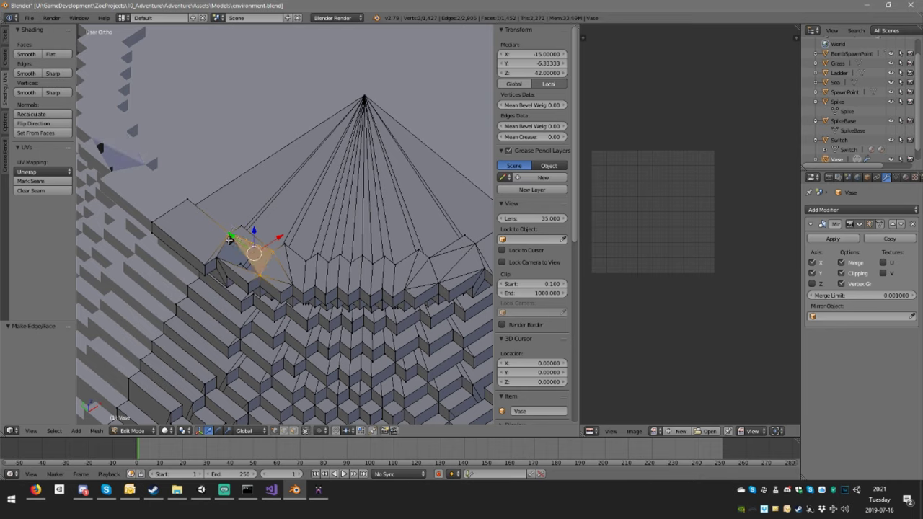
right_click(229, 239)
shift+right_click(217, 258)
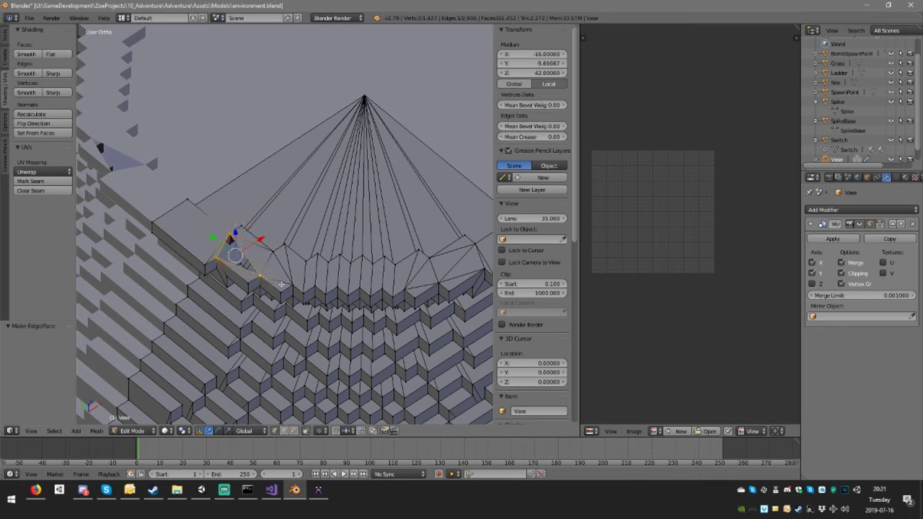
key(f)
middle_drag(280, 281, 335, 264)
scroll(315, 282, down, 5)
scroll(334, 264, down, 2)
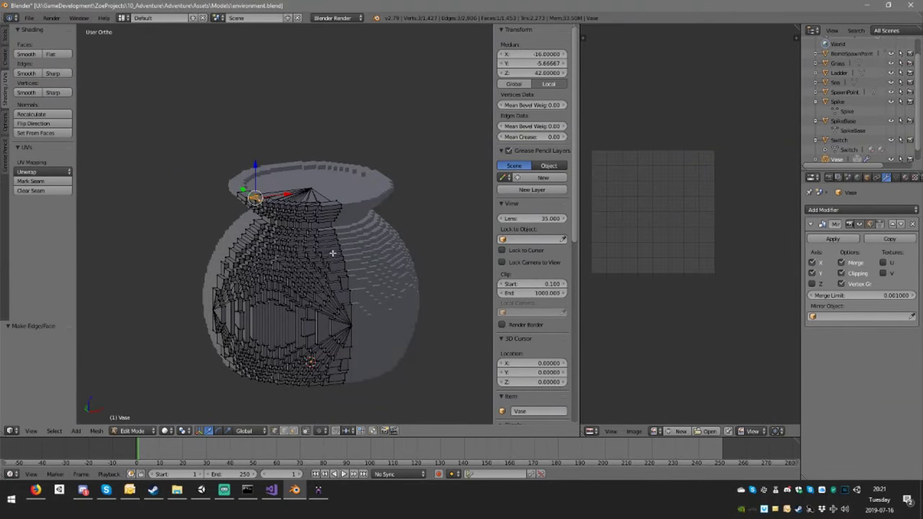
Give the vase object the existing material A and add a second material slot holding material B.
key(Tab)
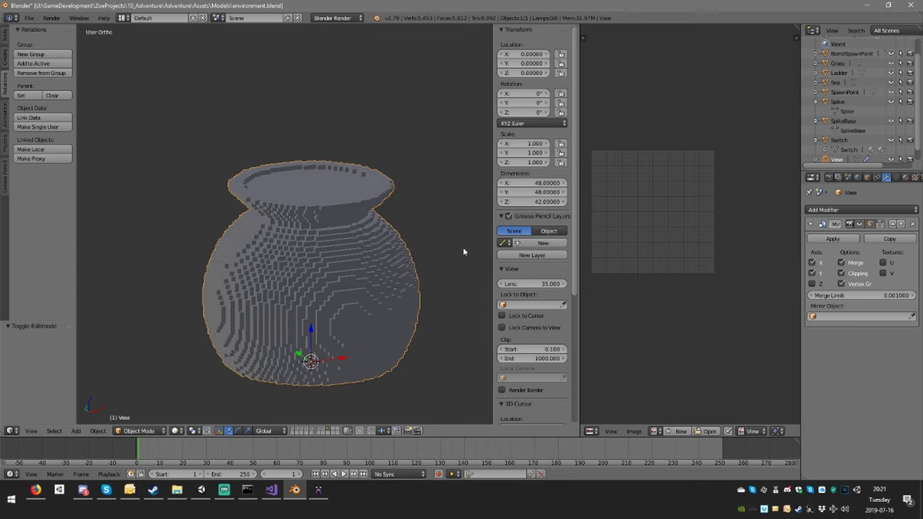
click(905, 177)
click(811, 240)
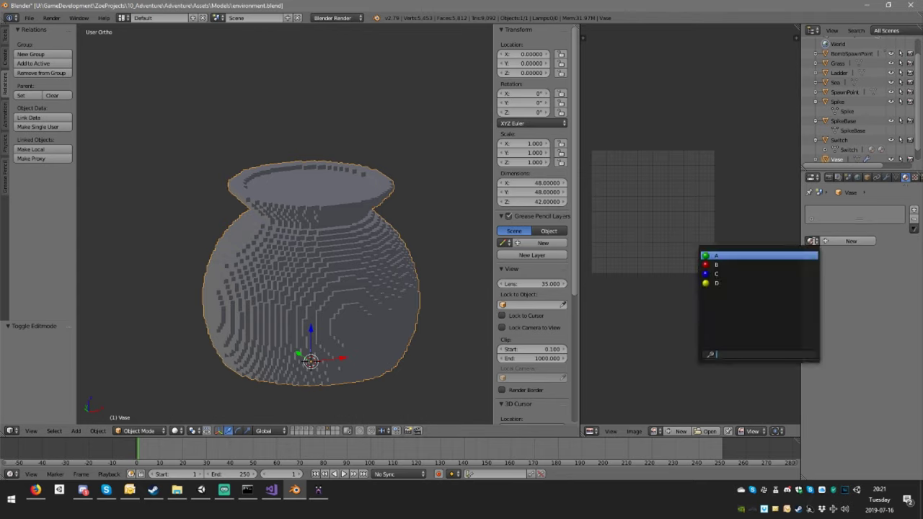
click(813, 258)
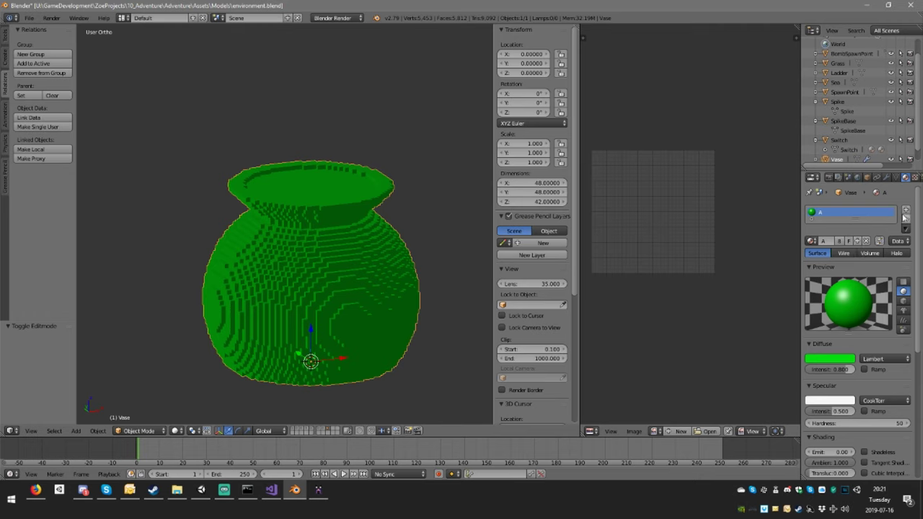
click(906, 209)
click(817, 264)
click(789, 295)
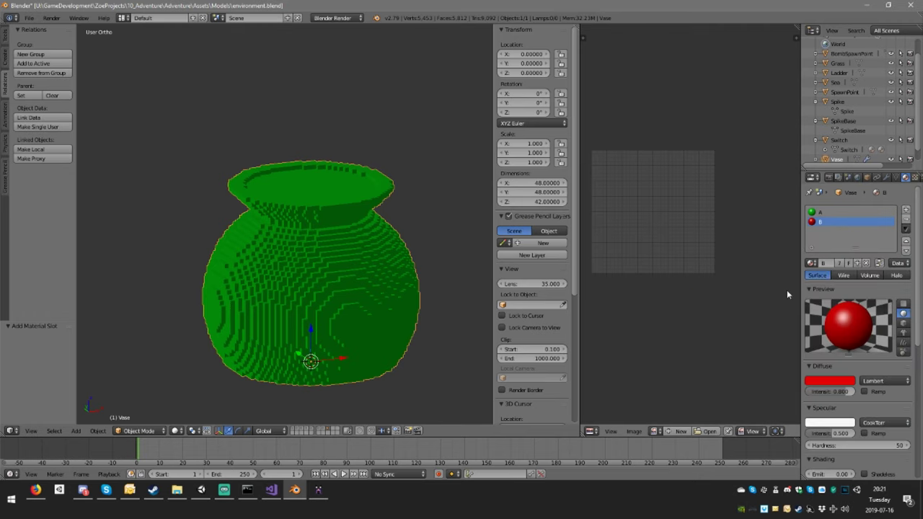
In face selection mode, select the fan of triangular faces that closes the vase's mouth inside the rim.
scroll(345, 198, up, 5)
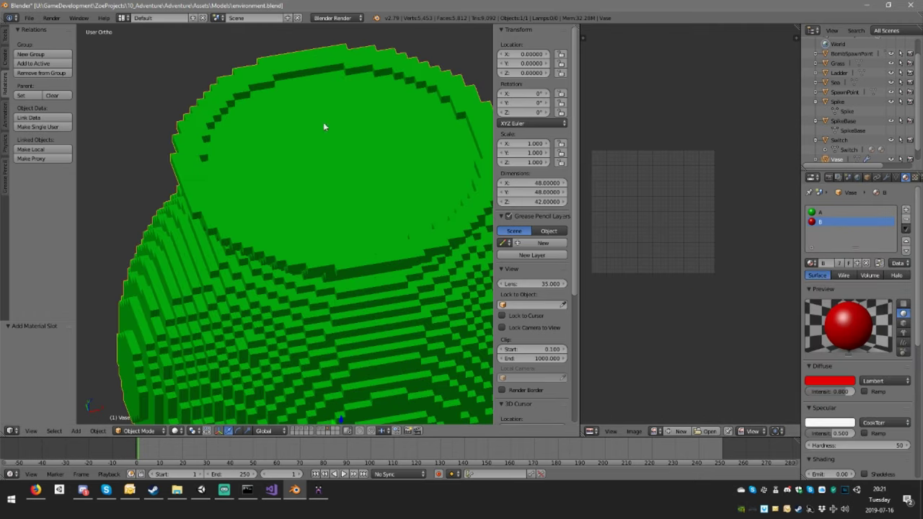
key(Tab)
scroll(322, 127, down, 3)
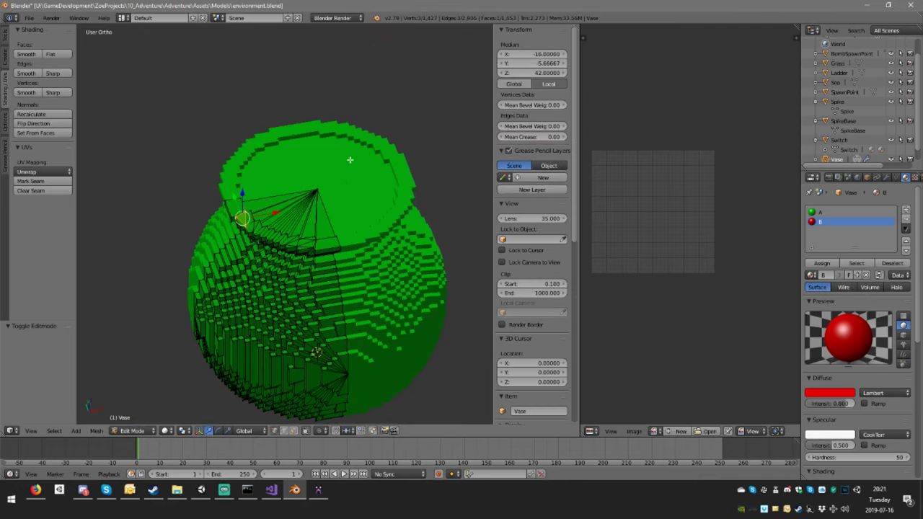
middle_drag(350, 157, 326, 195)
scroll(254, 309, up, 3)
click(293, 431)
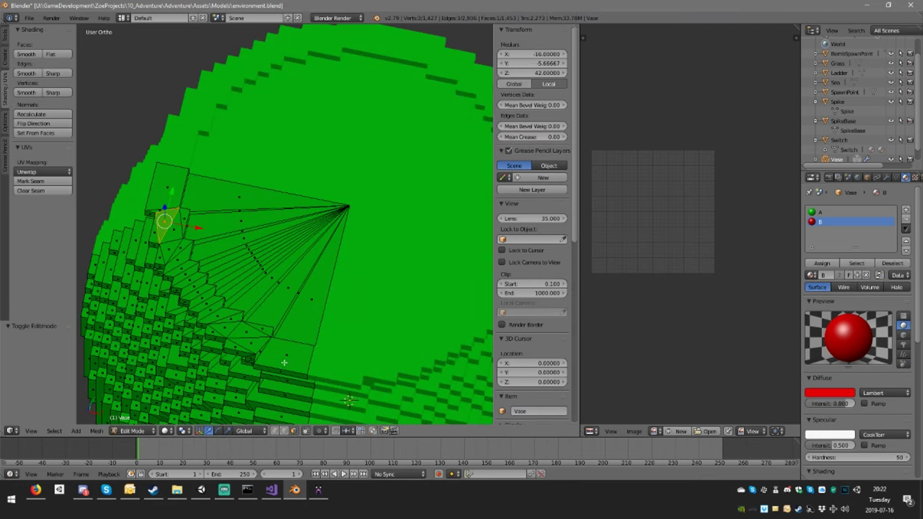
right_click(235, 204)
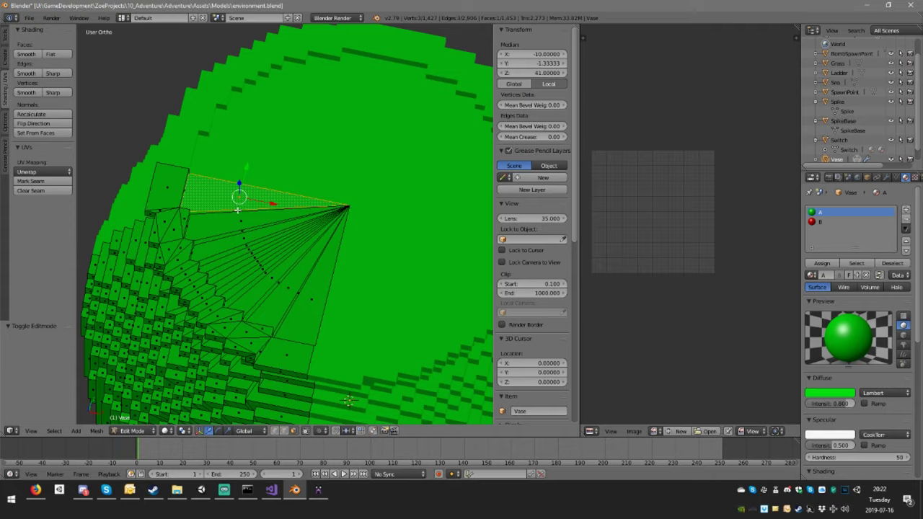
key(b)
drag(229, 207, 264, 247)
key(b)
drag(277, 284, 330, 319)
key(b)
In wireframe display, deselect the unwanted horizontal faces below the mouth so only the top fan stays selected.
middle_drag(329, 319, 336, 209)
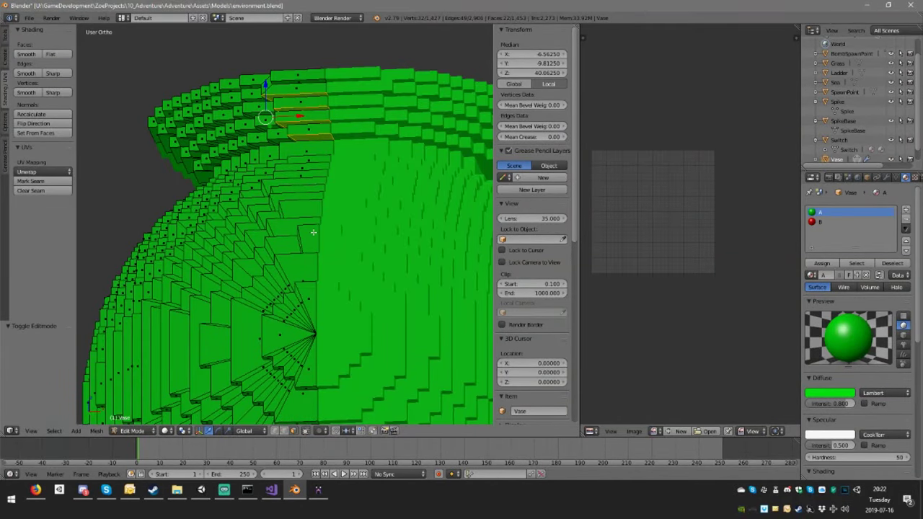
key(z)
middle_drag(279, 171, 355, 145)
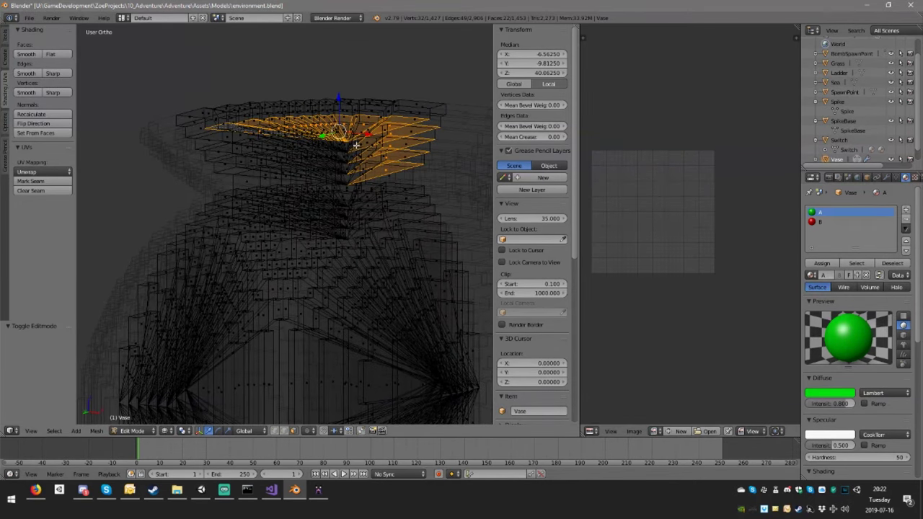
shift+right_click(387, 171)
shift+right_click(390, 154)
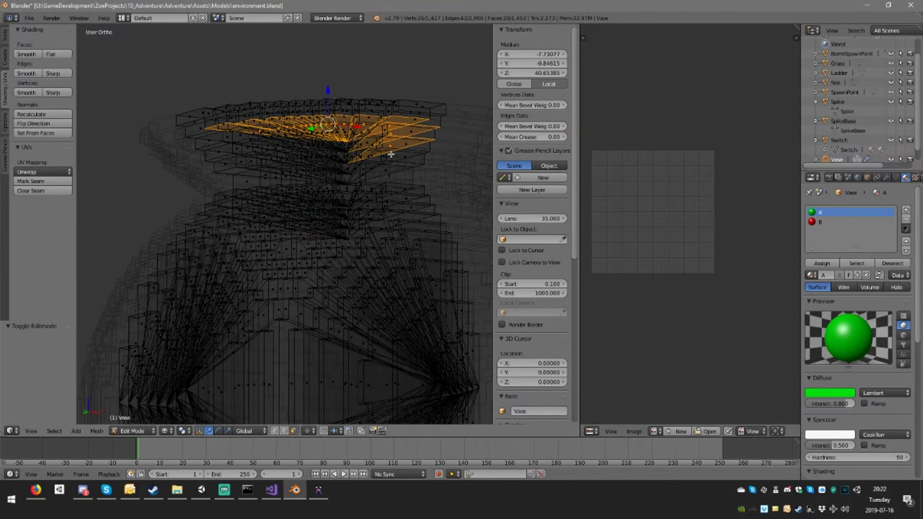
shift+right_click(391, 145)
shift+right_click(388, 137)
middle_drag(387, 136, 221, 211)
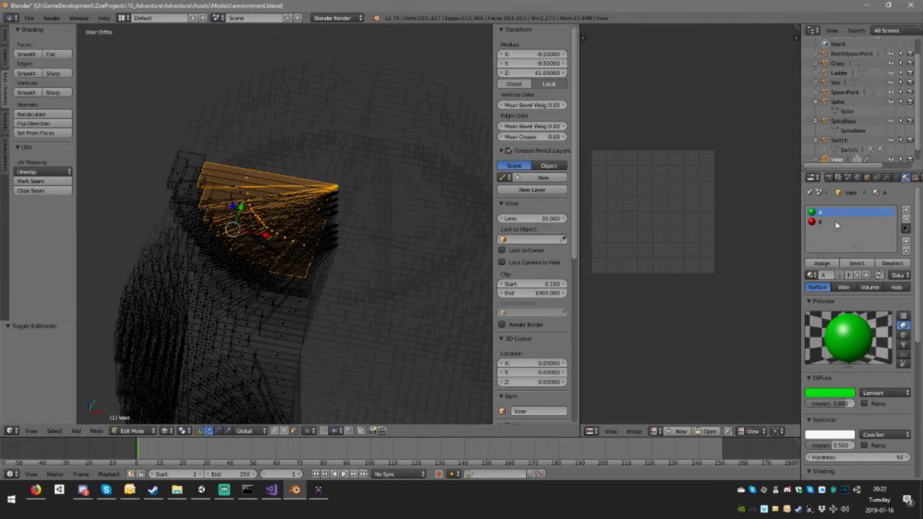
Assign material B to the selected mouth faces and return to solid display.
click(837, 223)
click(822, 262)
middle_drag(415, 224, 310, 261)
key(z)
scroll(385, 250, down, 6)
scroll(393, 258, up, 5)
scroll(390, 239, down, 3)
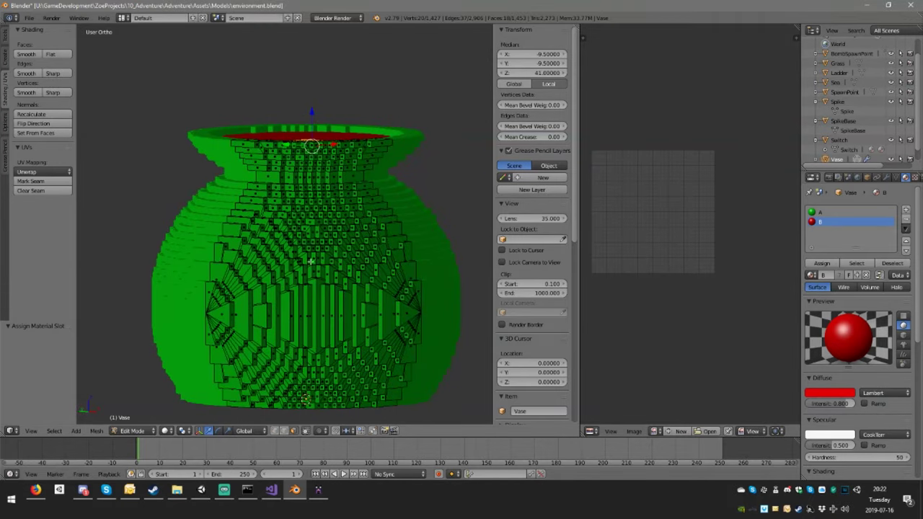
Select the triangular face at one end of the vase's belly band together with the adjacent large stepped faces.
middle_drag(307, 313, 321, 284)
scroll(316, 364, up, 4)
scroll(315, 364, down, 2)
scroll(341, 356, up, 3)
right_click(262, 323)
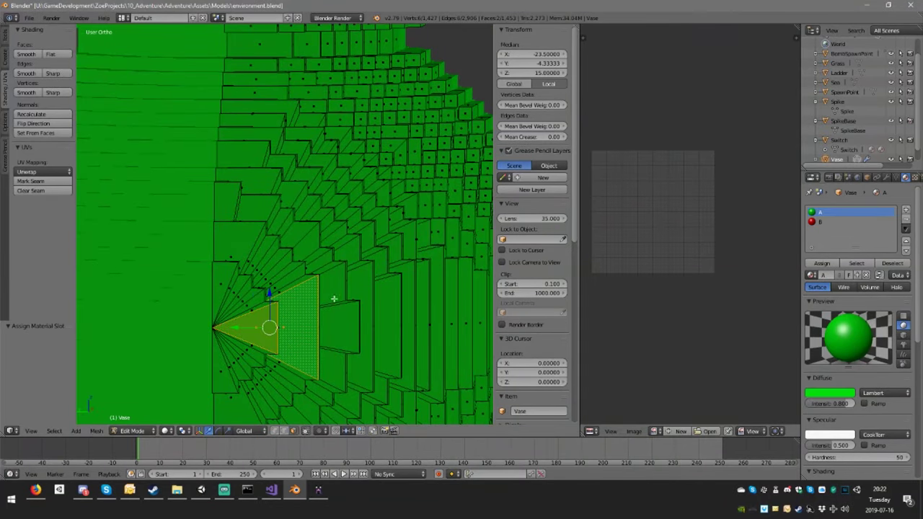
shift+right_click(342, 333)
shift+right_click(334, 372)
shift+right_click(367, 295)
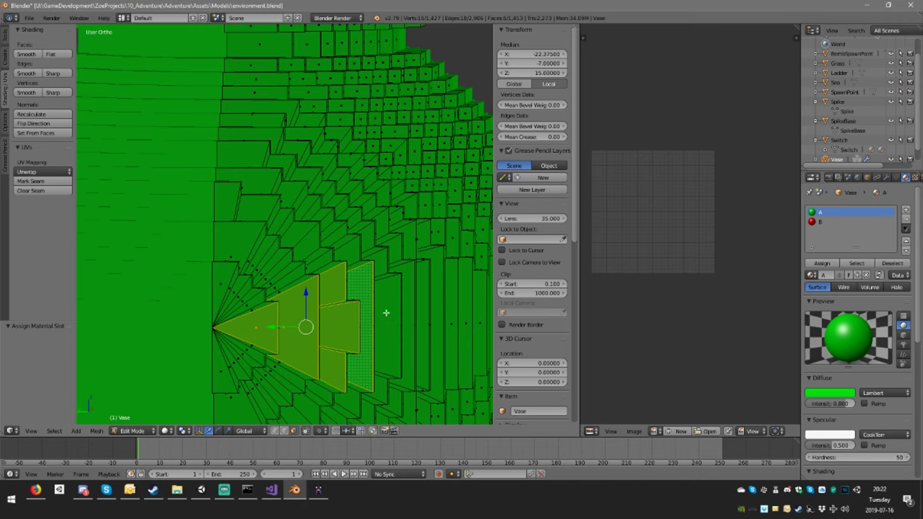
shift+right_click(386, 313)
Extend the selection with the tall upright faces along the belly band up to the notched block near its other end.
middle_drag(387, 313, 326, 328)
shift+right_click(343, 322)
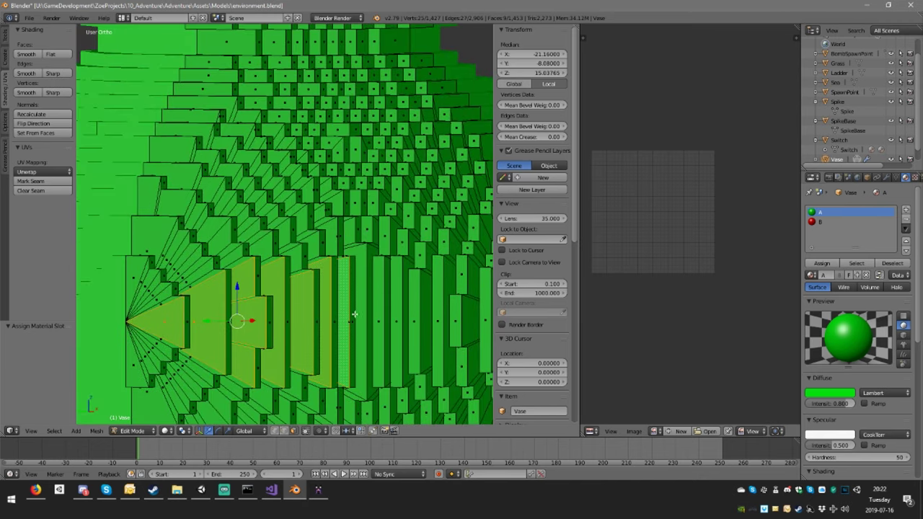
shift+right_click(357, 311)
shift+right_click(383, 314)
shift+right_click(396, 315)
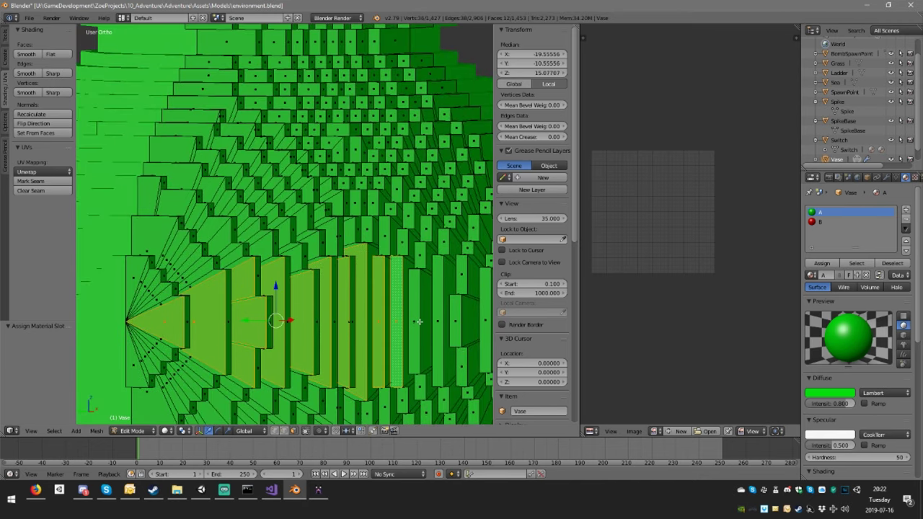
middle_drag(420, 321, 380, 326)
shift+right_click(322, 324)
middle_drag(324, 326, 353, 327)
shift+right_click(420, 329)
shift+right_click(435, 323)
shift+right_click(447, 298)
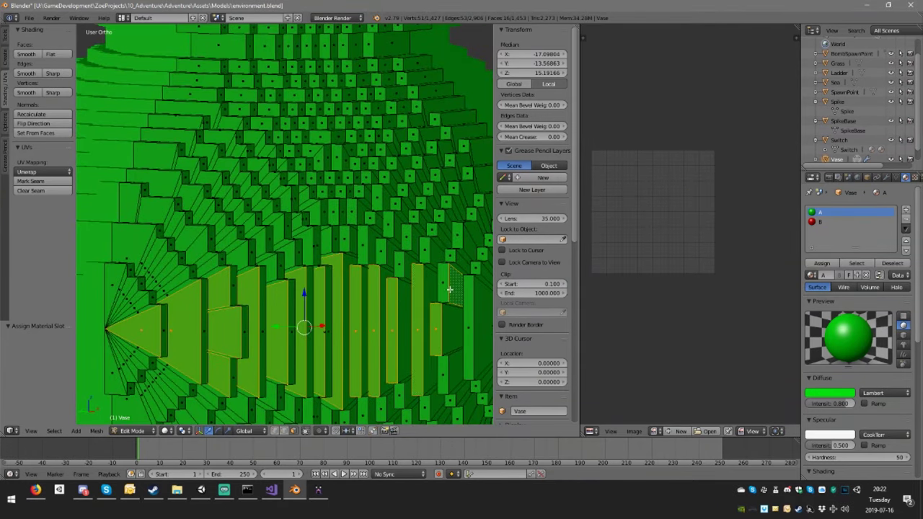
shift+right_click(451, 288)
shift+right_click(441, 374)
shift+right_click(470, 331)
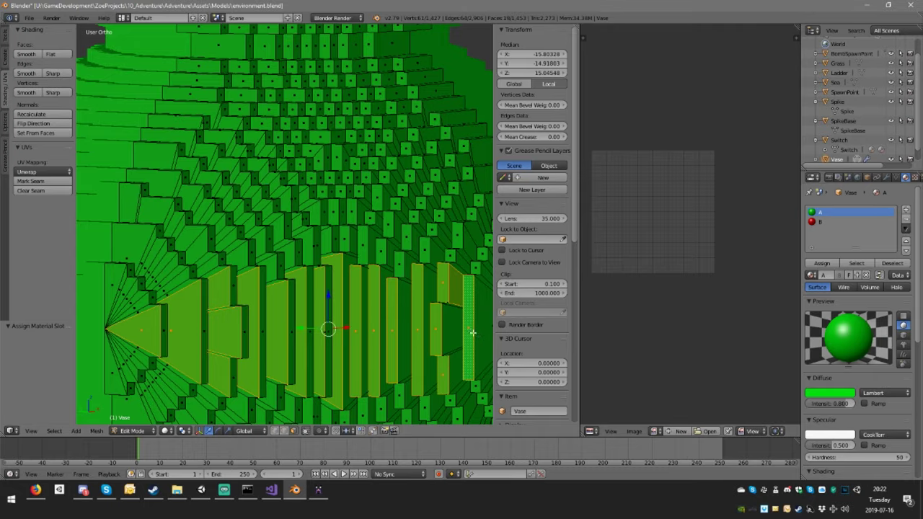
Add the large tapered face, the narrow strip and the end triangle at the belly band's far end to the selection.
scroll(472, 329, down, 3)
middle_drag(471, 330, 417, 356)
shift+right_click(403, 317)
shift+right_click(413, 317)
shift+right_click(427, 317)
scroll(404, 326, up, 2)
Add the wedge faces of the upper fan at the belly band's far tip to the selection.
shift+right_click(420, 356)
shift+right_click(423, 355)
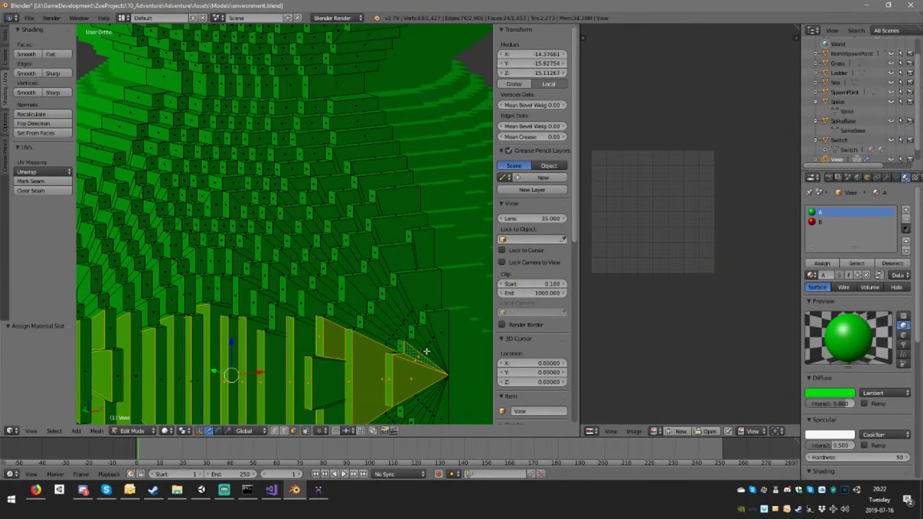
shift+right_click(427, 350)
shift+right_click(428, 349)
shift+right_click(425, 353)
shift+right_click(428, 349)
shift+right_click(427, 341)
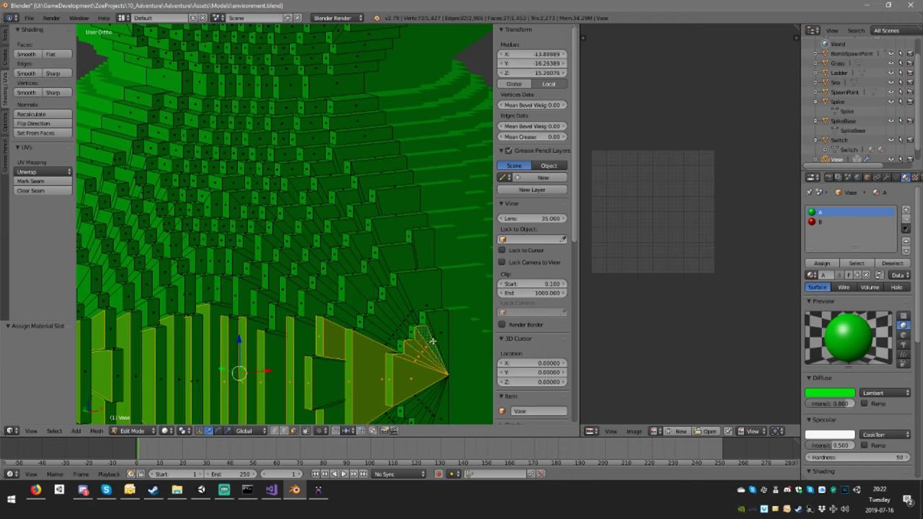
shift+right_click(427, 333)
shift+right_click(426, 326)
shift+right_click(428, 320)
shift+right_click(429, 313)
Add the small upright step faces bordering the upper fan at the far tip to the selection.
shift+right_click(421, 321)
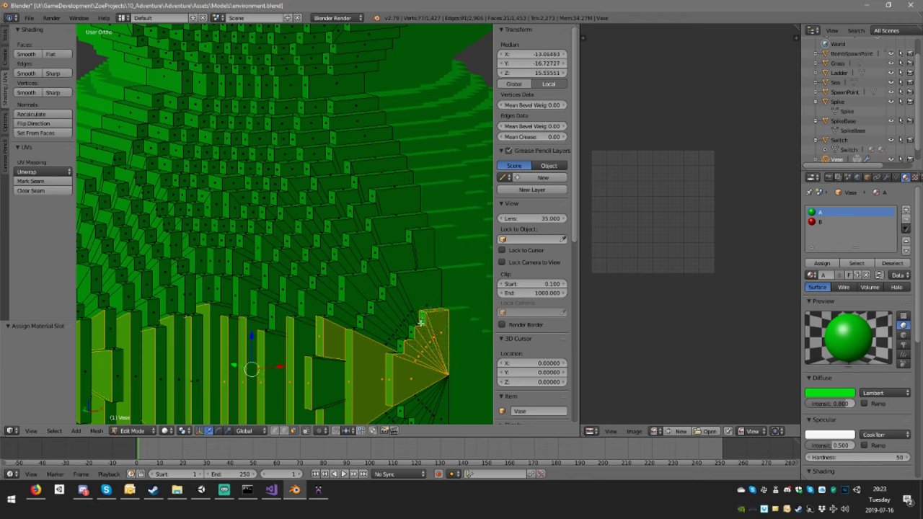
shift+right_click(412, 333)
shift+right_click(406, 340)
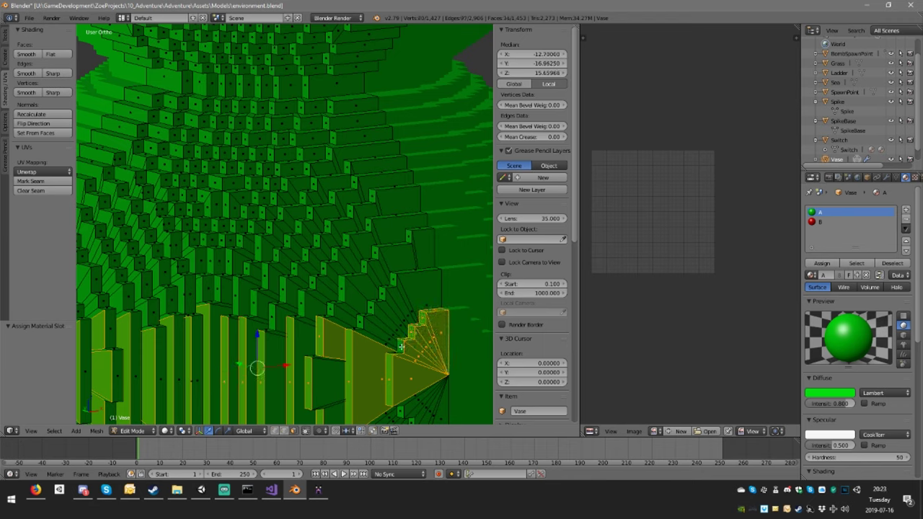
shift+right_click(401, 349)
shift+right_click(396, 352)
Add the wedge faces of the lower fan at the far tip and its first step underside to the selection.
middle_drag(396, 351, 374, 251)
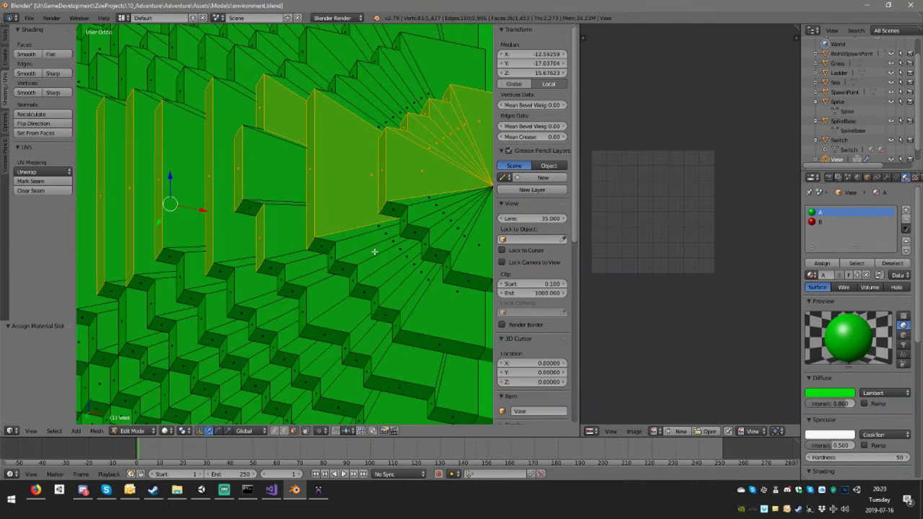
shift+right_click(397, 206)
shift+right_click(423, 204)
shift+right_click(436, 210)
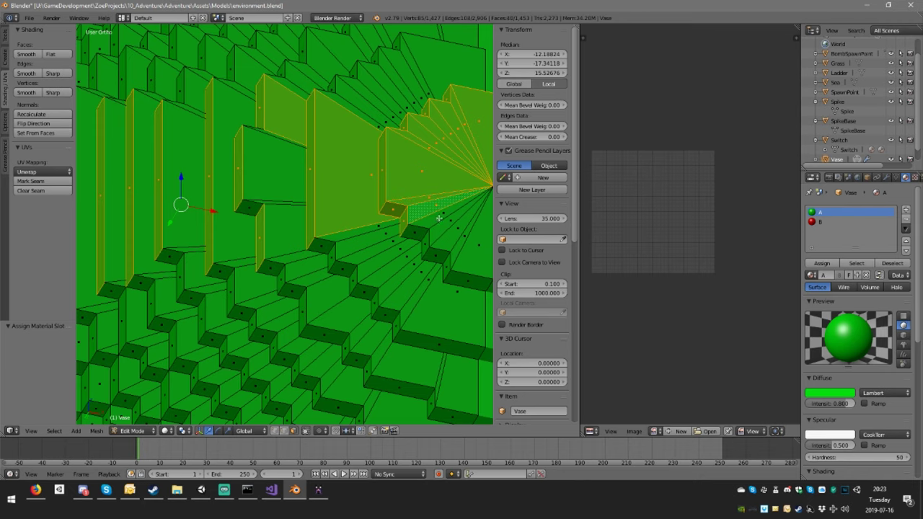
shift+right_click(451, 228)
shift+right_click(458, 229)
shift+right_click(465, 233)
shift+right_click(476, 243)
Add the remaining step undersides along the lower fan's edge to the selection.
shift+middle_drag(473, 245, 444, 234)
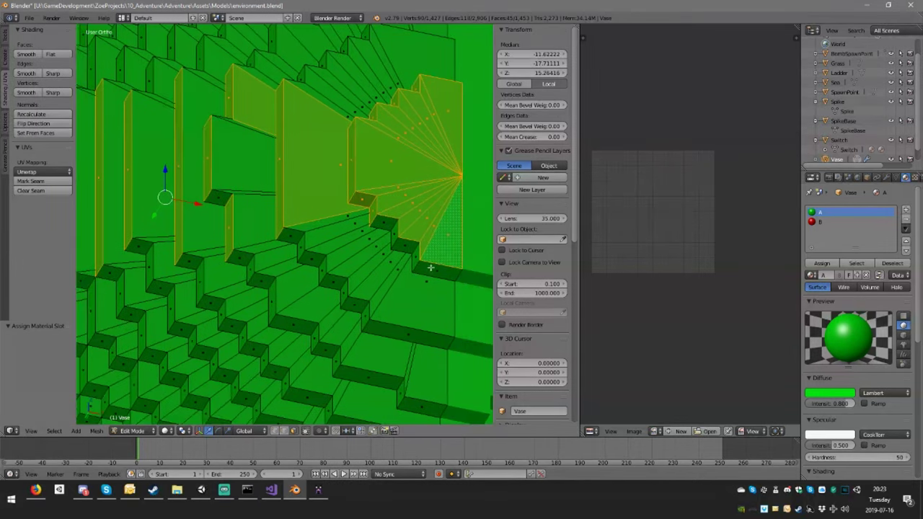
shift+right_click(430, 267)
shift+right_click(386, 224)
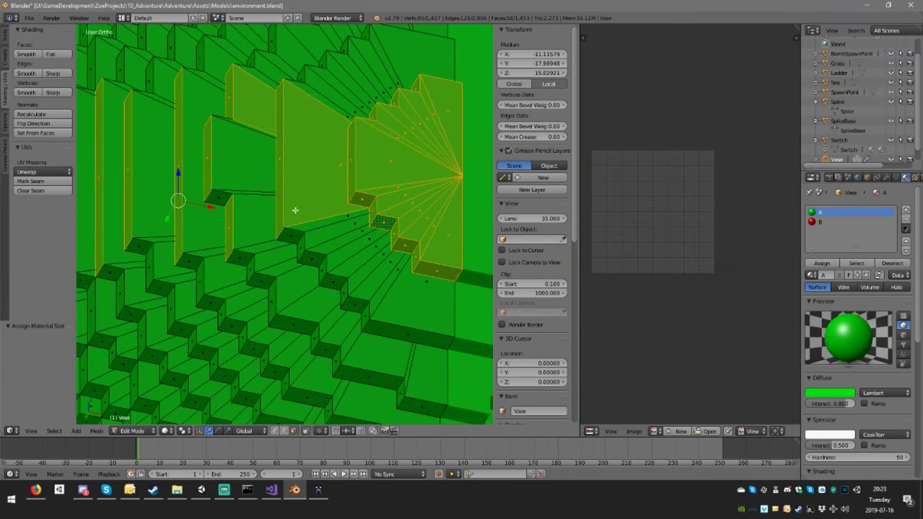
Add the side, top and bottom faces of the protruding notched block and the side face beneath it to the selection.
middle_drag(295, 209, 328, 220)
shift+right_click(379, 226)
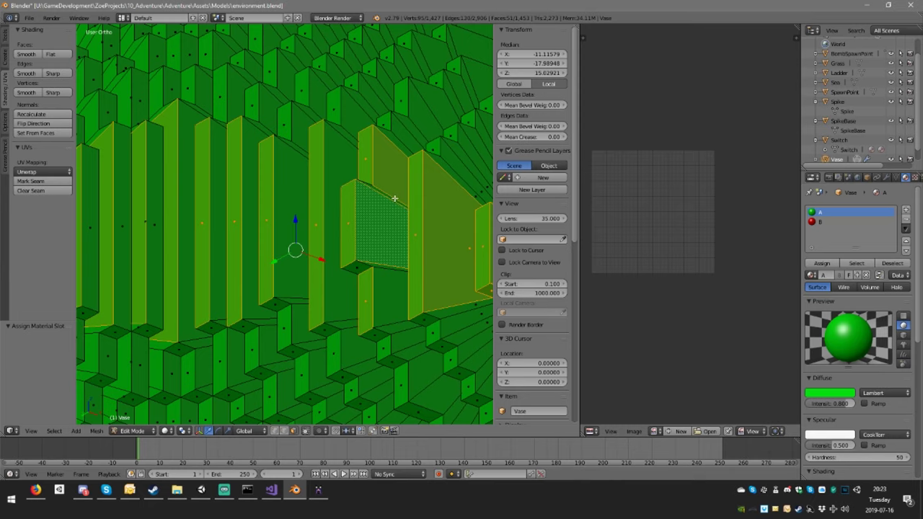
shift+right_click(387, 268)
shift+right_click(390, 284)
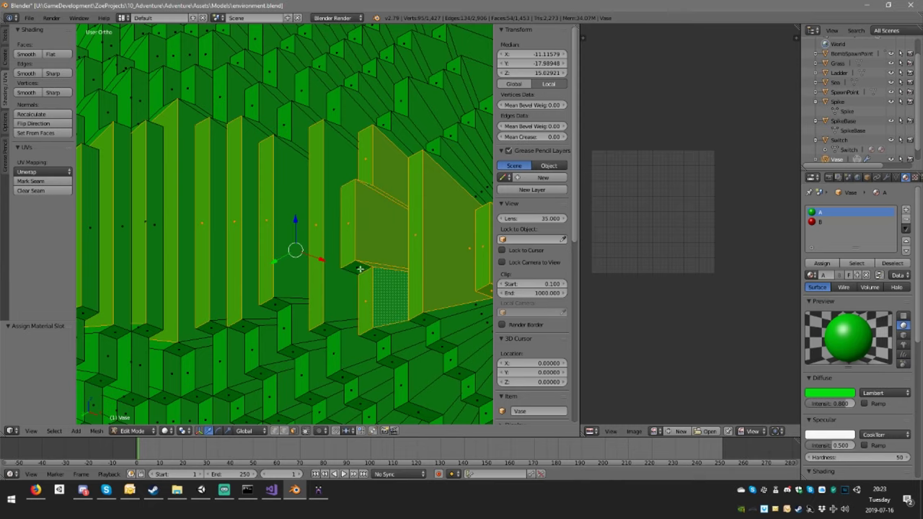
shift+right_click(360, 269)
Add the notched block's underside and the side faces of the columns between it and the tallest middle column to the selection.
middle_drag(346, 264, 364, 266)
shift+right_click(420, 327)
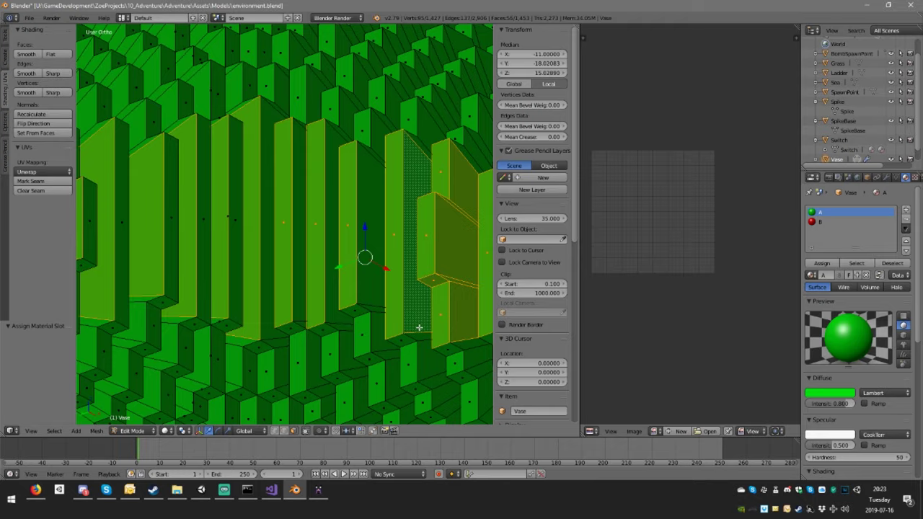
middle_drag(413, 163, 383, 221)
shift+right_click(382, 217)
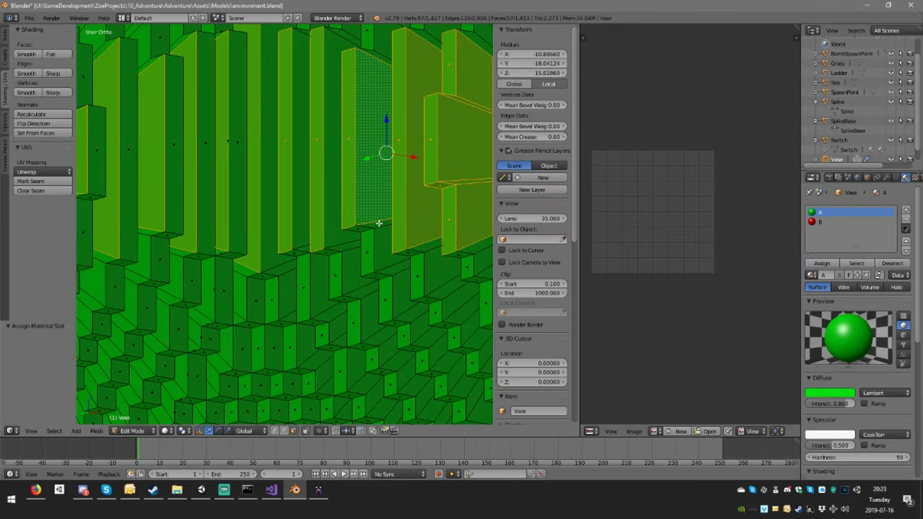
shift+right_click(332, 205)
shift+right_click(305, 183)
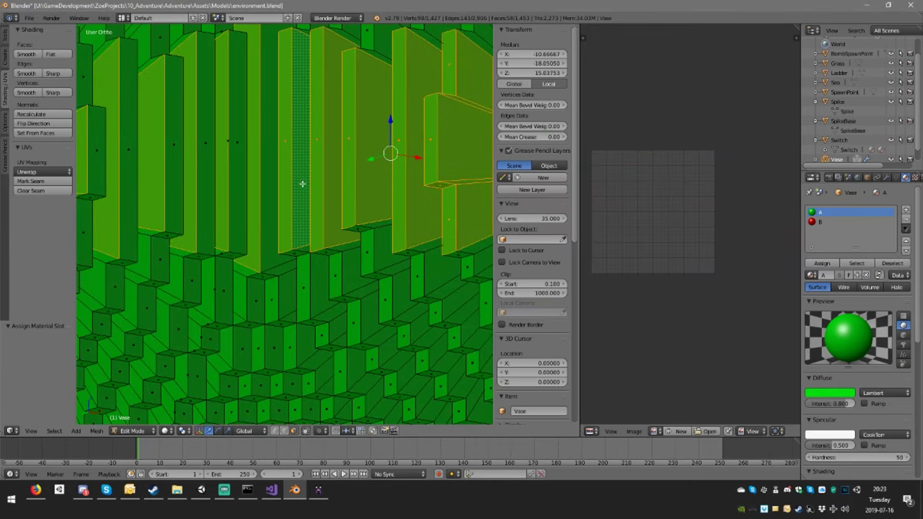
Add the undersides of the columns beside the tallest middle column and that column's side face to the selection.
middle_drag(304, 182, 331, 220)
scroll(373, 226, up, 5)
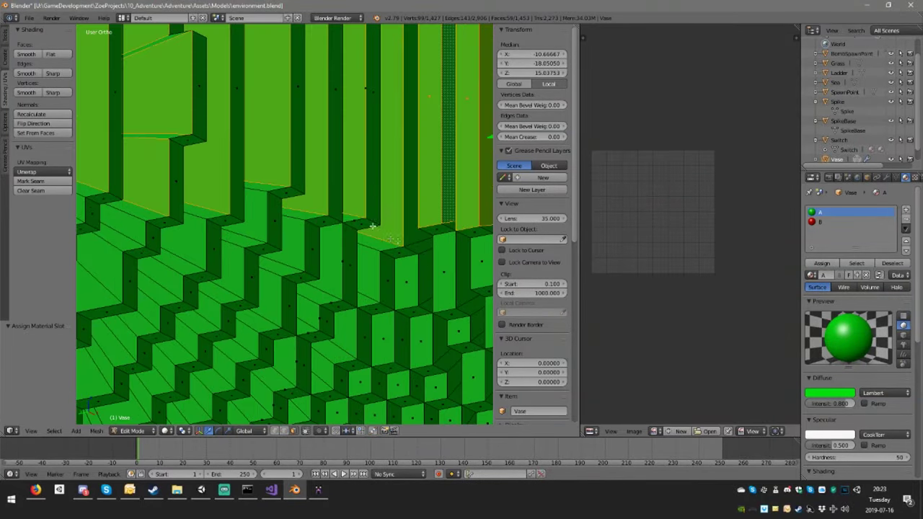
shift+right_click(447, 229)
middle_drag(447, 229, 312, 268)
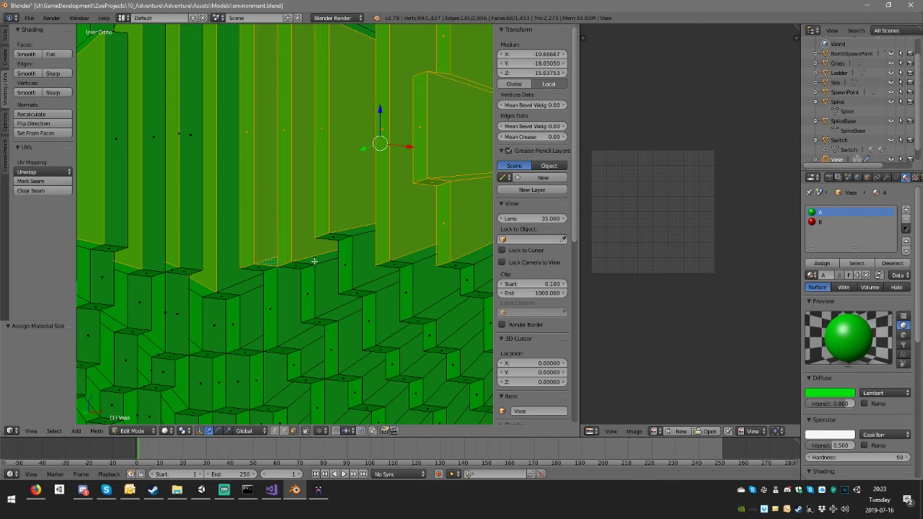
shift+right_click(359, 231)
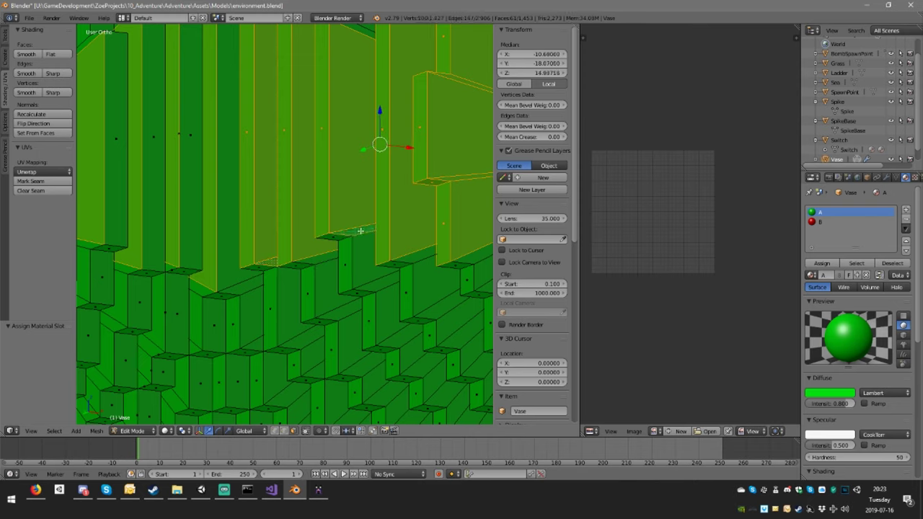
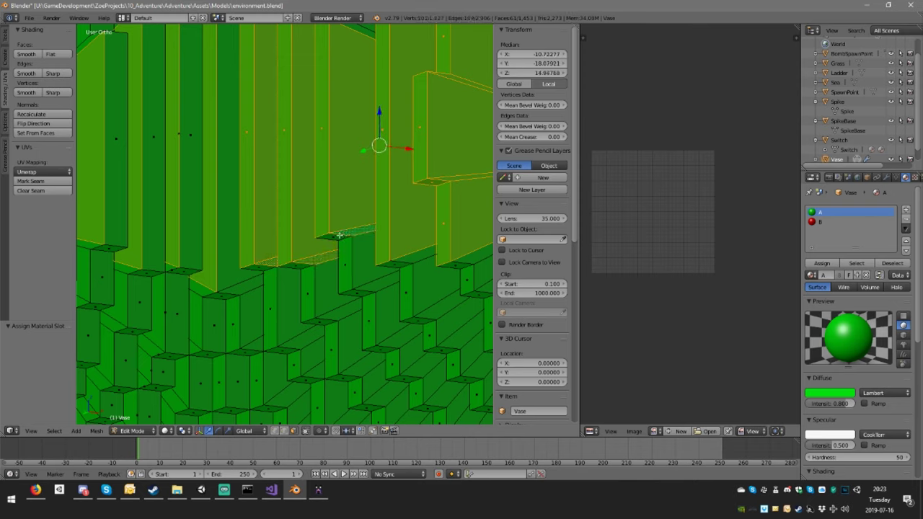
shift+right_click(302, 265)
shift+right_click(233, 260)
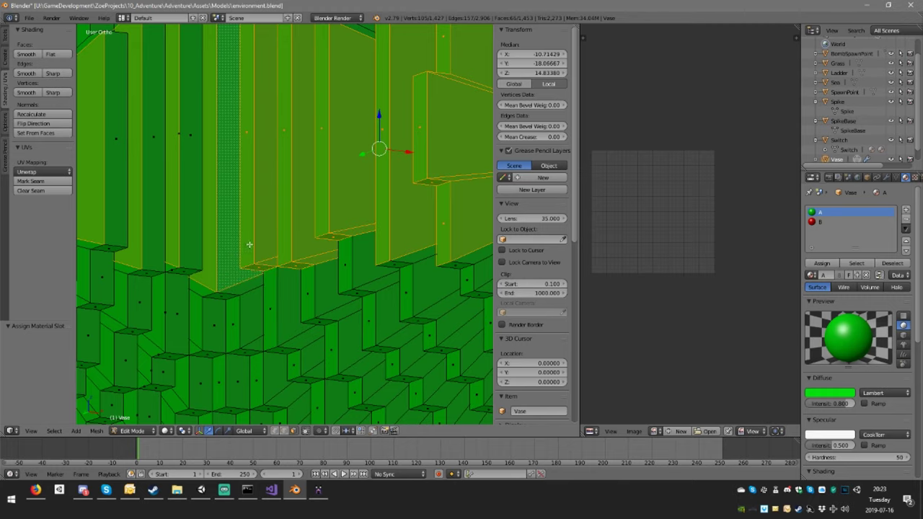
Add the top faces of the three columns beside the tallest middle column to the selection.
middle_drag(249, 247, 238, 271)
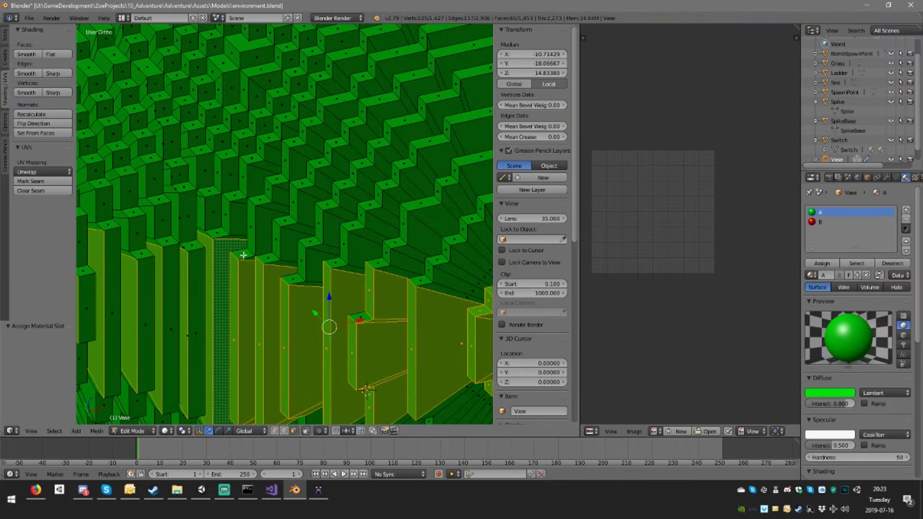
shift+right_click(243, 255)
shift+right_click(268, 258)
shift+right_click(292, 278)
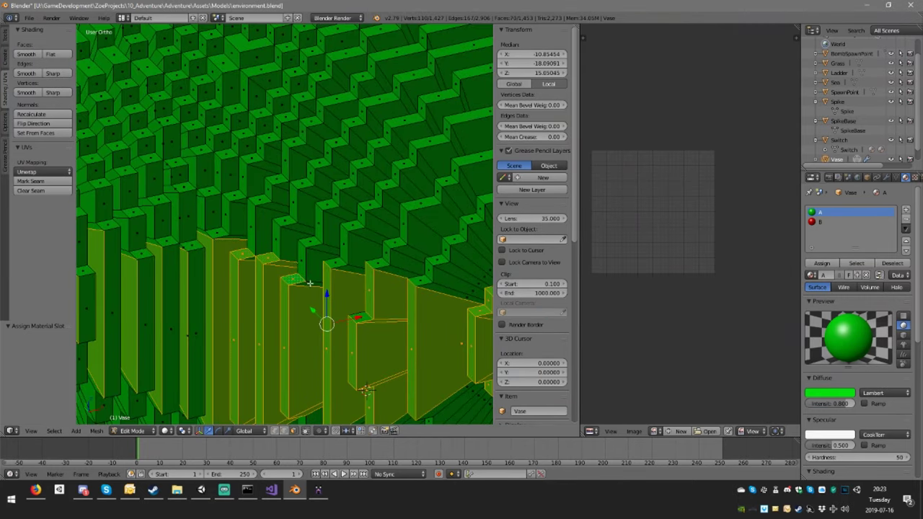
Add the remaining column undersides and top faces up to the finished fan to the selection.
middle_drag(319, 284, 310, 225)
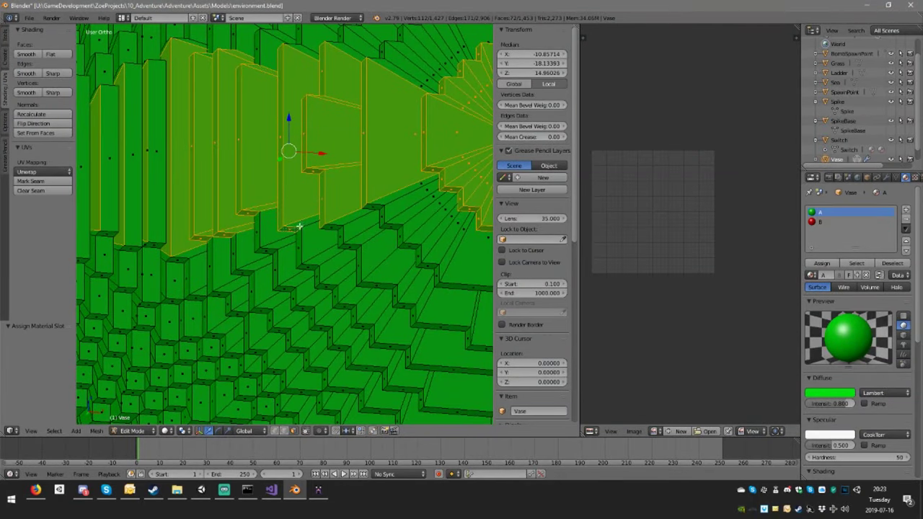
shift+right_click(347, 216)
ctrl+right_click(381, 202)
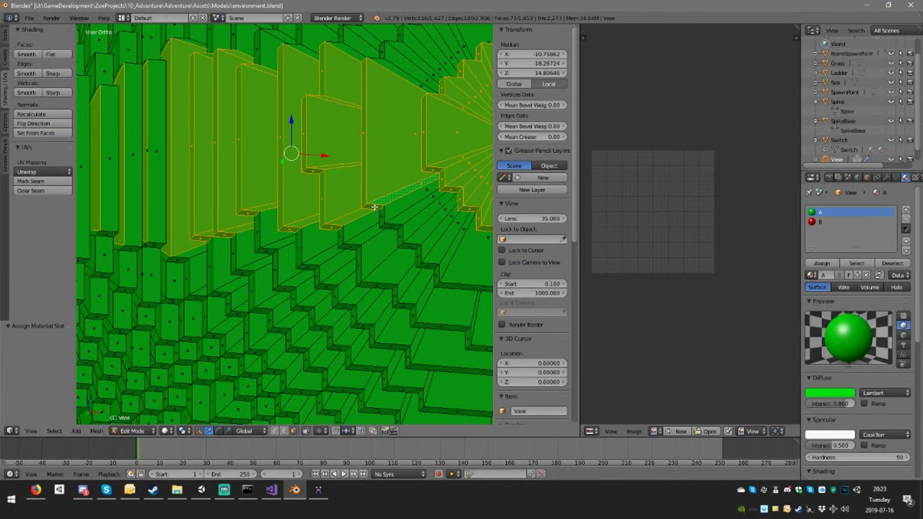
middle_drag(355, 191, 352, 235)
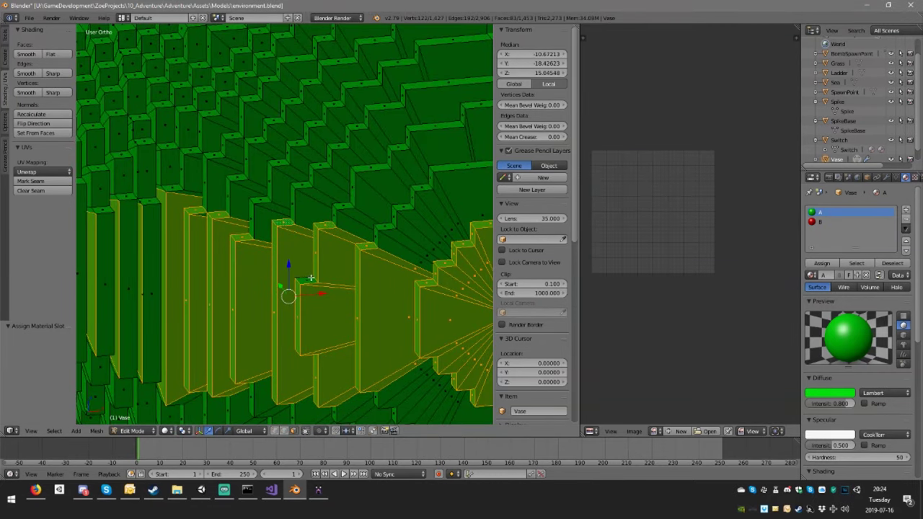
middle_drag(260, 243, 295, 246)
middle_drag(389, 246, 391, 316)
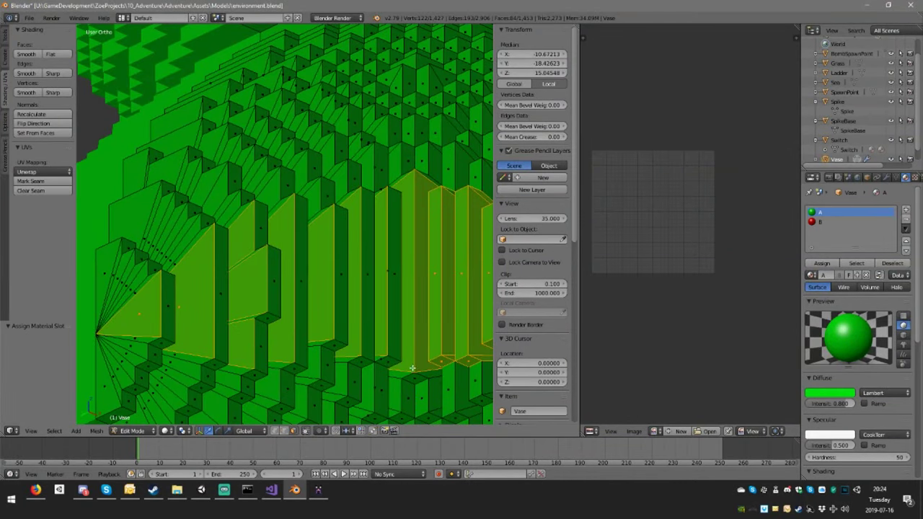
Add the tallest middle column's top face and the top and side faces of the narrow column next to it to the selection.
middle_drag(427, 334, 406, 320)
shift+right_click(367, 341)
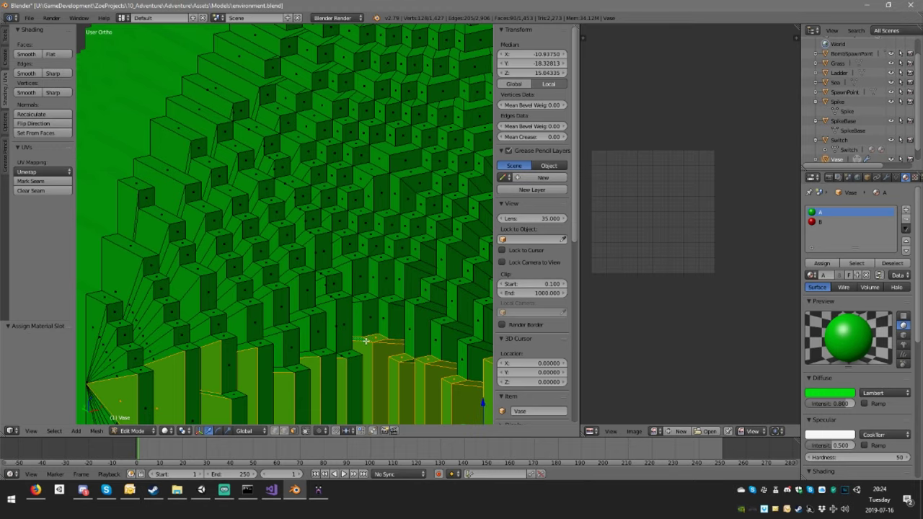
shift+right_click(349, 359)
shift+right_click(360, 366)
middle_drag(363, 364, 346, 293)
scroll(420, 344, up, 3)
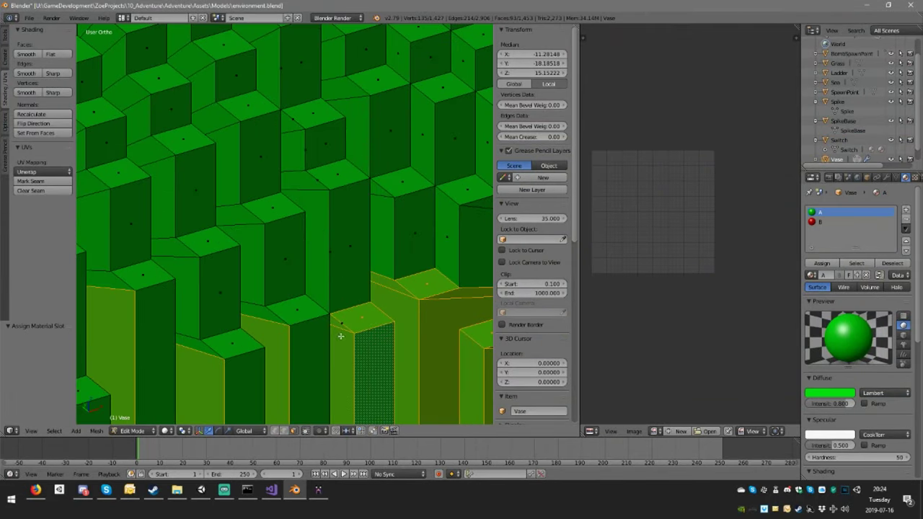
shift+right_click(342, 324)
shift+right_click(340, 323)
scroll(356, 325, down, 7)
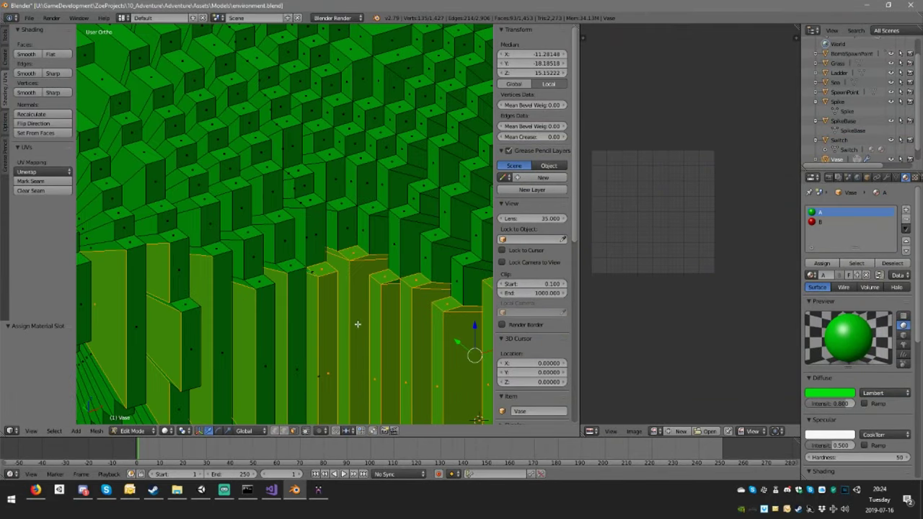
Extend the selection with the top and side faces of the next two columns toward the unfinished tip.
middle_drag(302, 257, 356, 279)
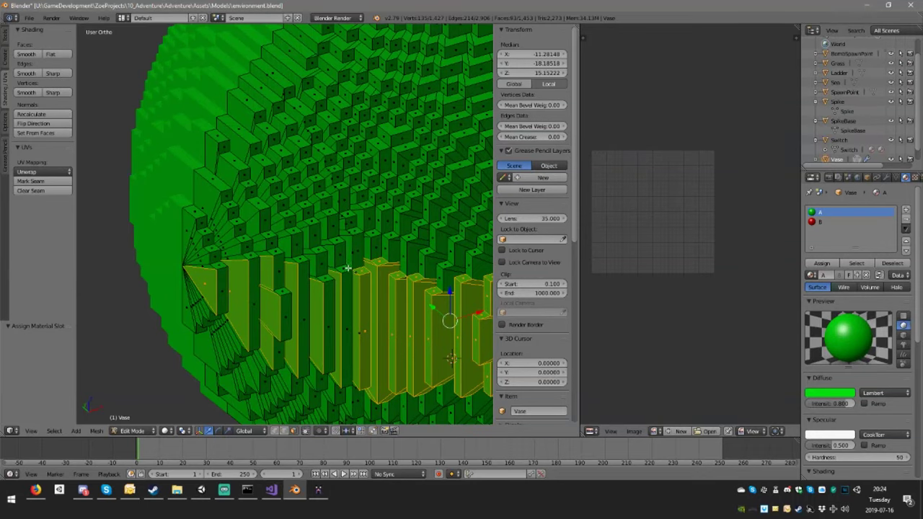
shift+right_click(346, 272)
shift+right_click(337, 277)
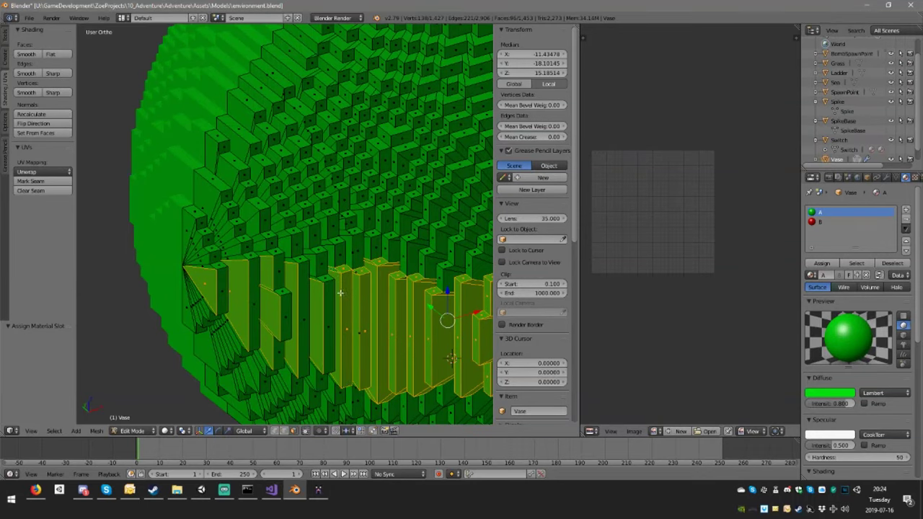
shift+middle_drag(341, 293, 360, 288)
shift+right_click(334, 294)
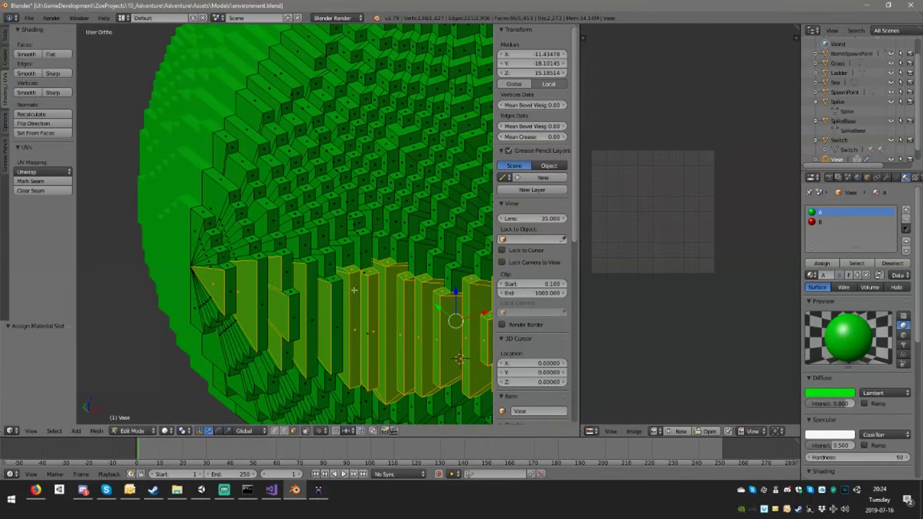
shift+right_click(337, 300)
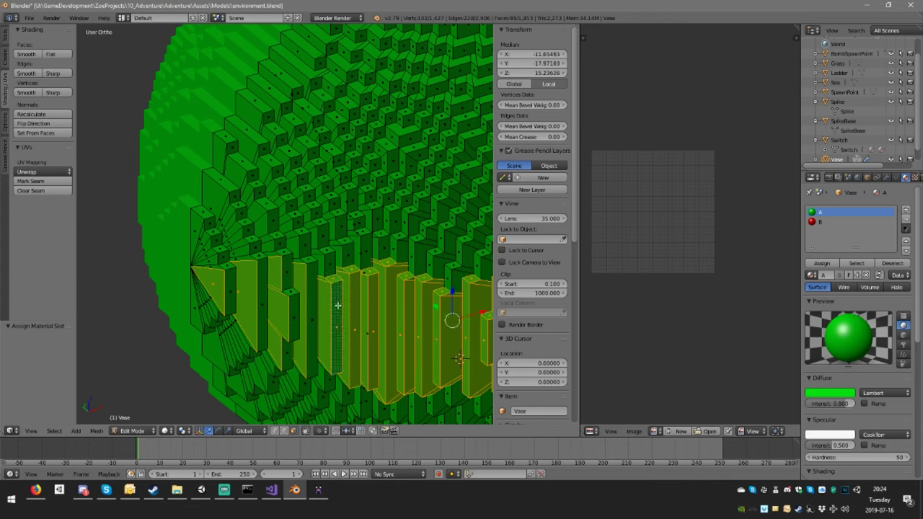
Add the next column's faces, the top and side above the second notched block, and the adjoining wide column's top to the selection.
shift+right_click(316, 302)
shift+right_click(296, 262)
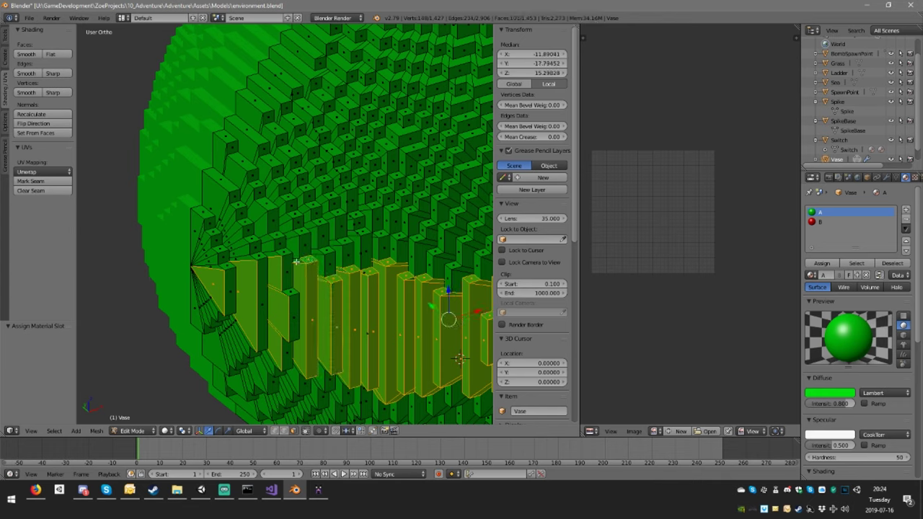
shift+right_click(285, 264)
shift+right_click(287, 257)
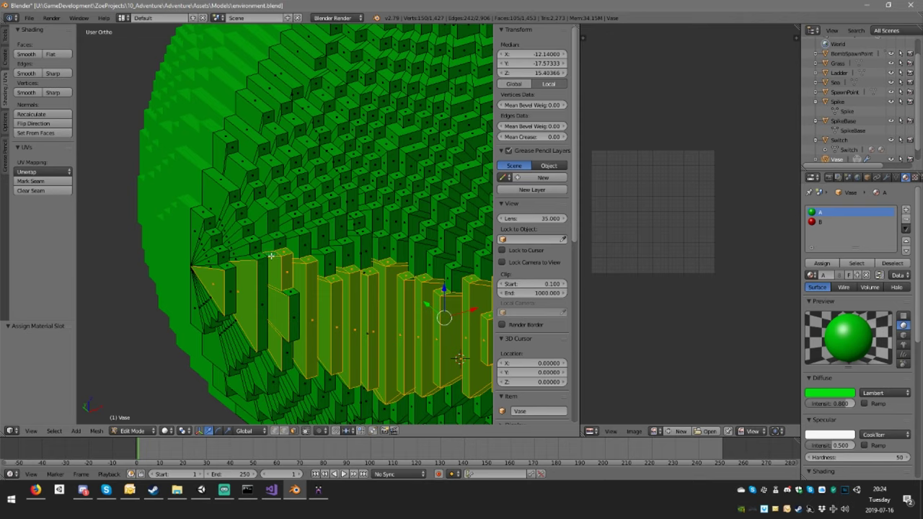
middle_drag(385, 274, 283, 261)
shift+right_click(268, 256)
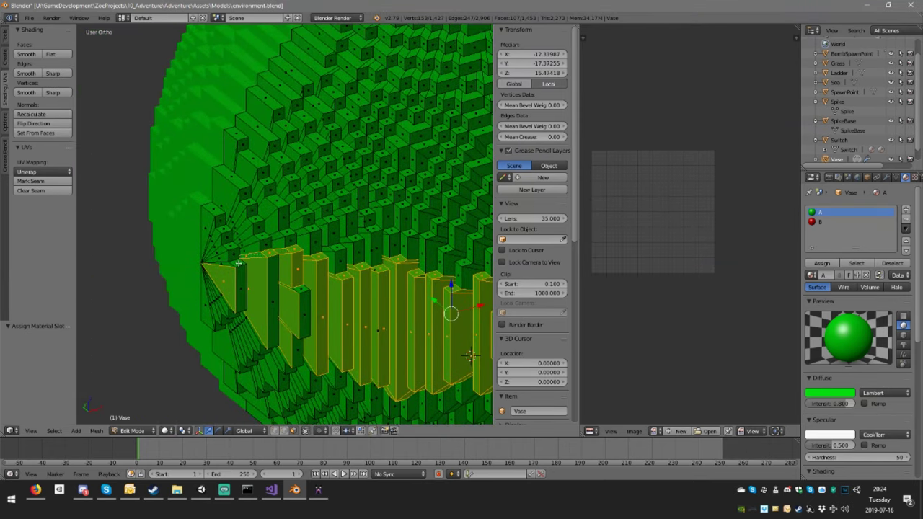
Add the upper fan's wedge faces at the unfinished tip and the top face of its end block to the selection.
shift+right_click(235, 264)
shift+right_click(224, 265)
shift+right_click(222, 257)
shift+right_click(218, 253)
shift+right_click(215, 245)
shift+right_click(212, 241)
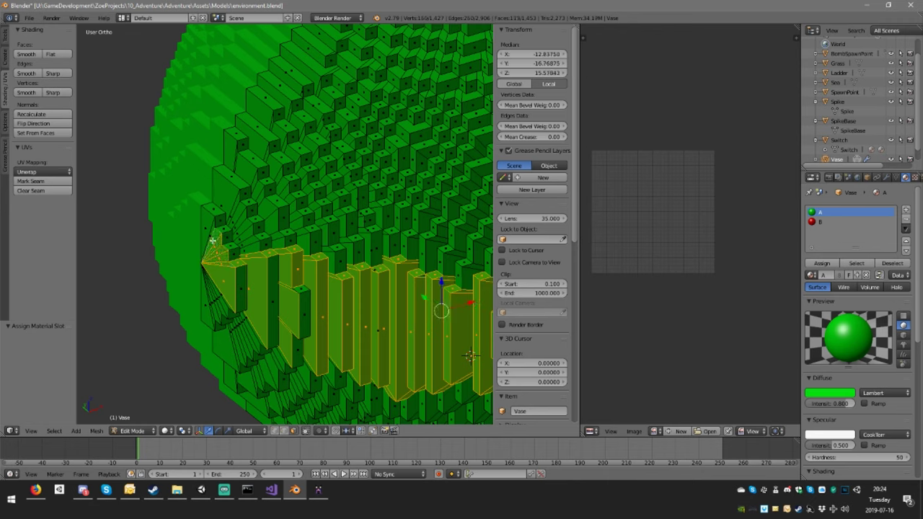
shift+right_click(209, 235)
shift+right_click(209, 232)
shift+right_click(214, 207)
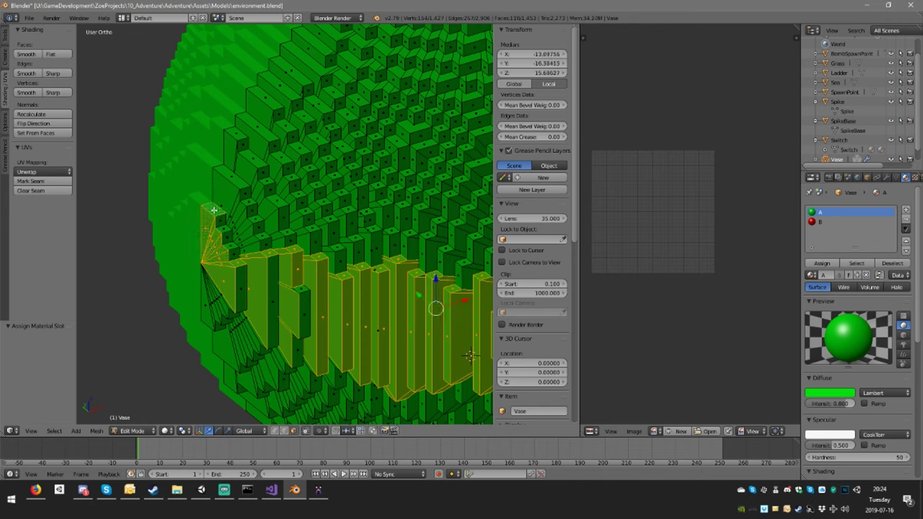
Add the small step faces along the edge of the upper fan at the unfinished tip to the selection.
shift+right_click(222, 230)
shift+right_click(225, 232)
shift+right_click(228, 240)
shift+right_click(232, 251)
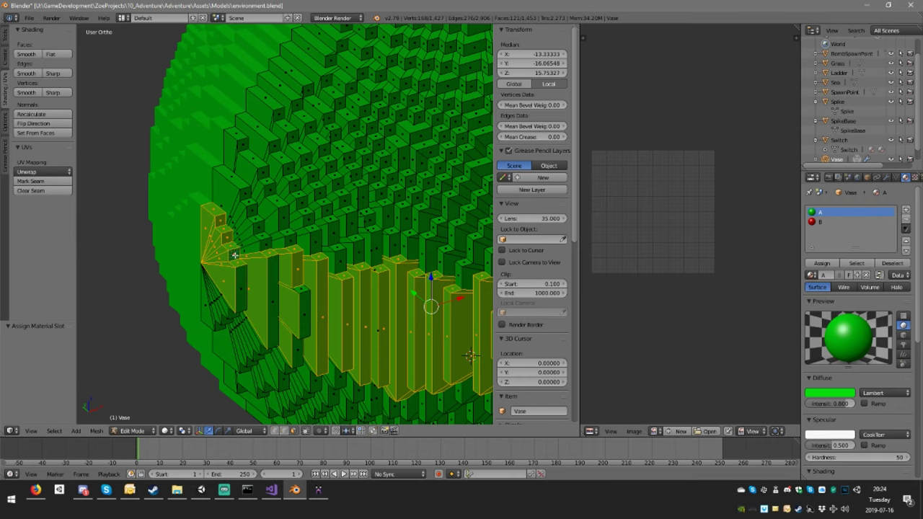
Add the side faces of the two columns near the tip and the second notched block's side and top to the selection.
shift+right_click(251, 288)
shift+right_click(274, 292)
shift+right_click(304, 305)
shift+right_click(302, 289)
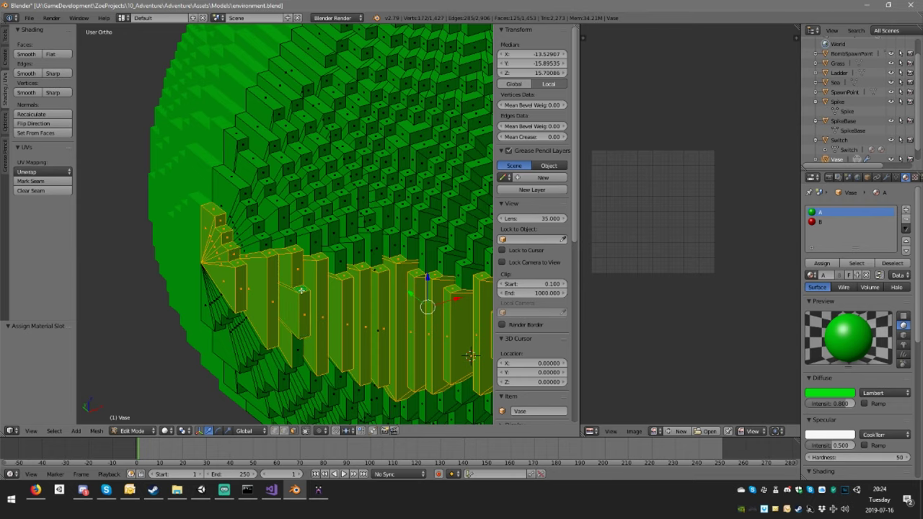
Add the second notched block's underside, the side face beneath it and the neighbouring column undersides to the selection.
middle_drag(304, 306, 324, 201)
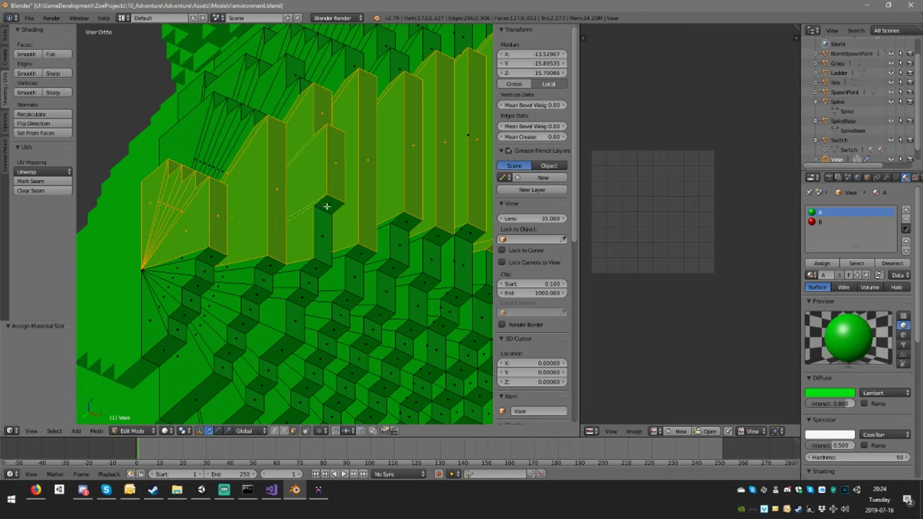
shift+right_click(324, 206)
shift+right_click(324, 222)
shift+right_click(317, 267)
shift+right_click(295, 266)
shift+right_click(271, 266)
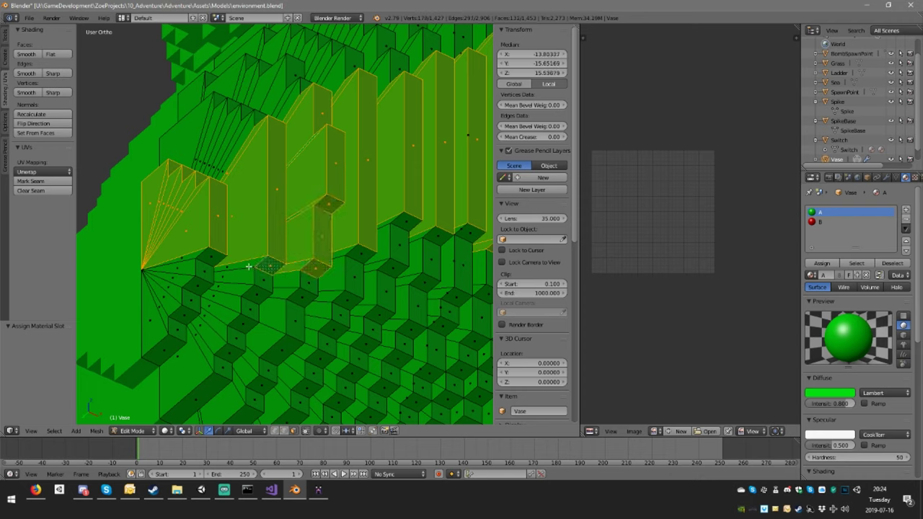
Add the undersides and upright step faces along the lower fan's edge at the unfinished tip to the selection.
shift+right_click(247, 266)
shift+right_click(213, 258)
shift+right_click(205, 271)
shift+right_click(200, 288)
shift+right_click(189, 302)
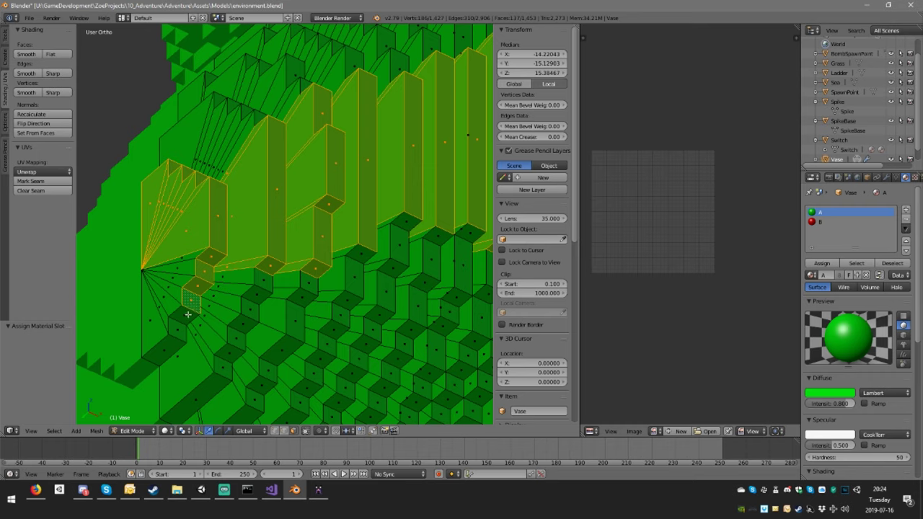
shift+right_click(184, 317)
shift+right_click(177, 330)
shift+right_click(167, 350)
Add the wedge faces of the lower fan at the unfinished tip to the selection.
shift+right_click(157, 325)
shift+right_click(162, 310)
shift+right_click(167, 295)
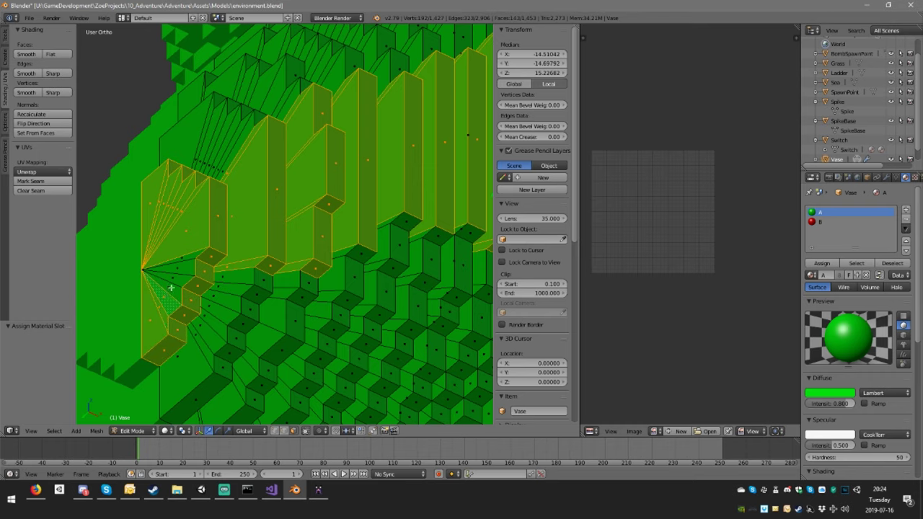
shift+right_click(172, 287)
shift+right_click(176, 277)
shift+right_click(183, 267)
shift+right_click(188, 257)
Add the remaining column undersides between the second notched block and the tallest middle column to complete the band selection.
middle_drag(300, 249, 307, 268)
shift+right_click(255, 265)
shift+right_click(261, 264)
shift+right_click(371, 271)
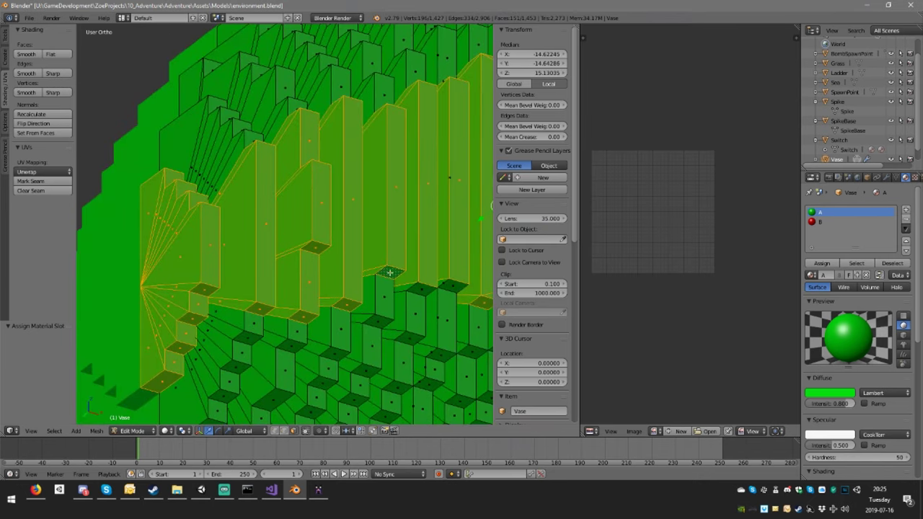
mouse_move(389, 269)
middle_down()
mouse_move(403, 284)
mouse_move(381, 304)
mouse_move(408, 364)
mouse_move(403, 281)
middle_up()
shift+right_click(369, 288)
shift+right_click(390, 280)
shift+right_click(395, 282)
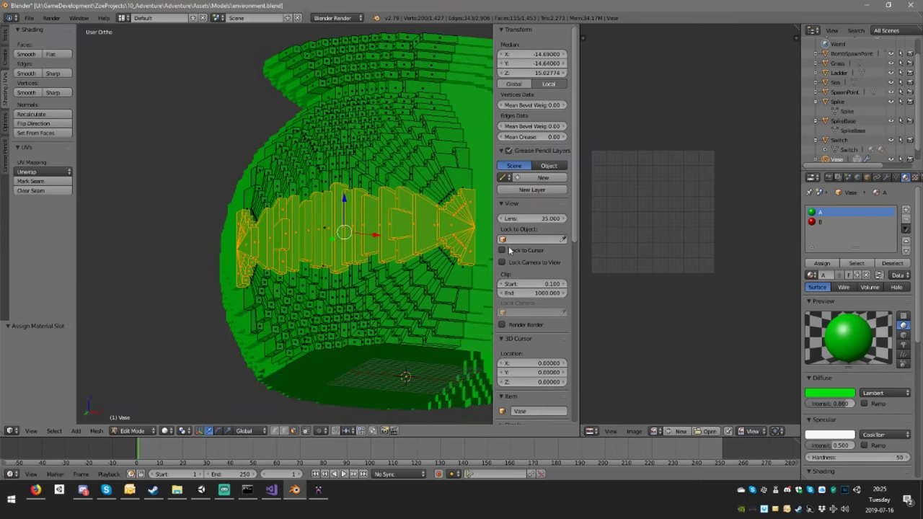
Add a third material slot with the existing blue material C and assign it to the selected belly band.
click(906, 210)
click(811, 275)
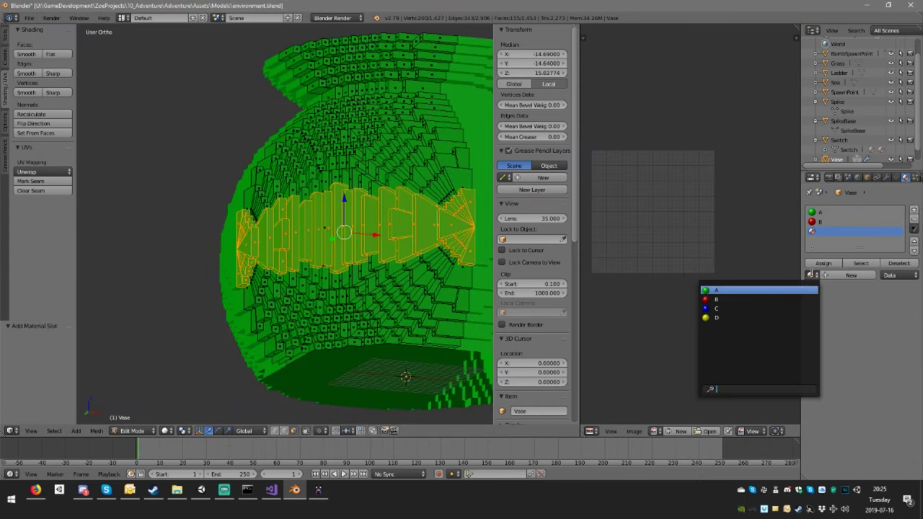
click(746, 309)
middle_drag(430, 190, 375, 243)
click(822, 264)
key(Tab)
scroll(375, 243, up, 6)
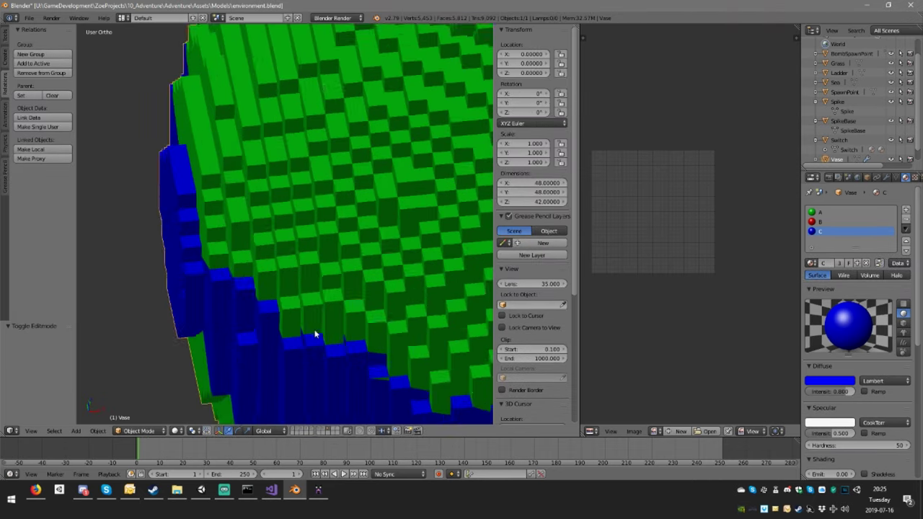
Select the missed green face on the band's upper edge and assign it material C.
scroll(396, 382, down, 1)
middle_drag(391, 365, 377, 264)
key(Tab)
right_click(410, 274)
click(823, 263)
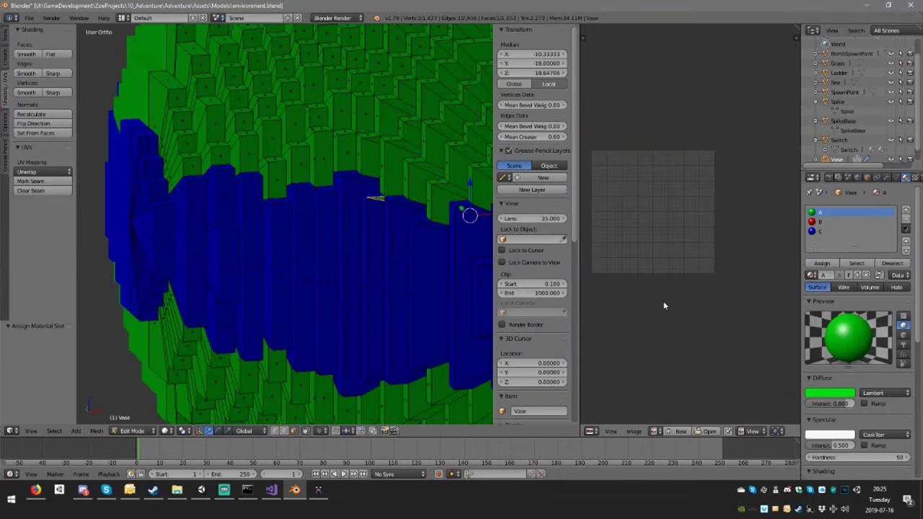
click(821, 231)
click(824, 263)
scroll(411, 282, down, 3)
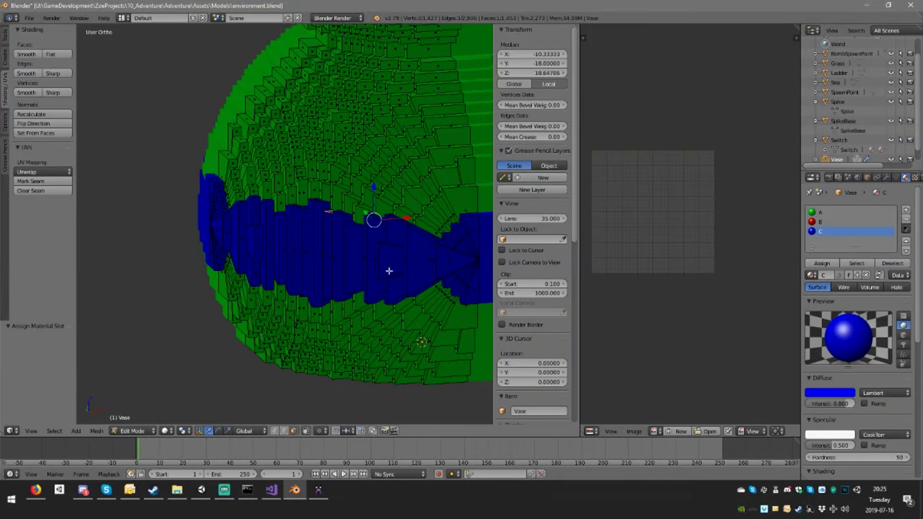
Leave mesh editing and examine the coloured vase from the sides, from above and at an angle.
right_click(387, 265)
middle_drag(379, 290, 403, 315)
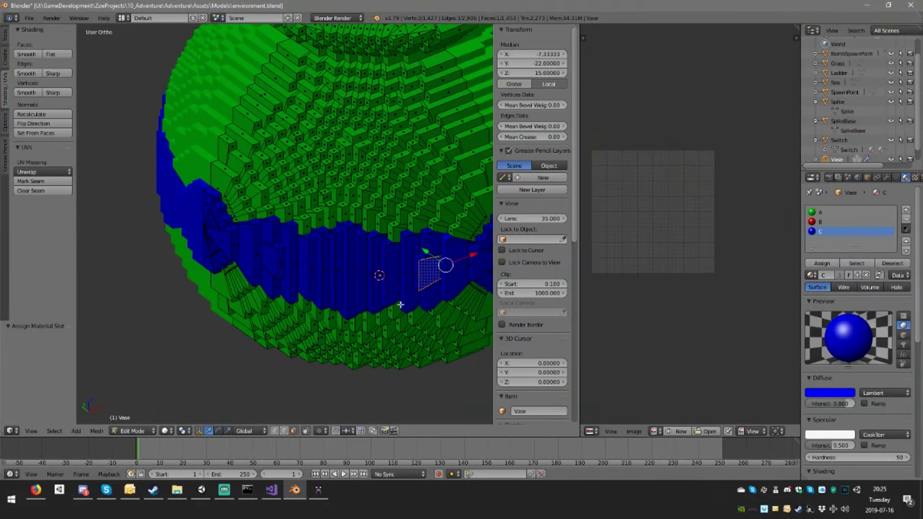
key(Tab)
middle_drag(356, 289, 432, 271)
scroll(432, 271, down, 6)
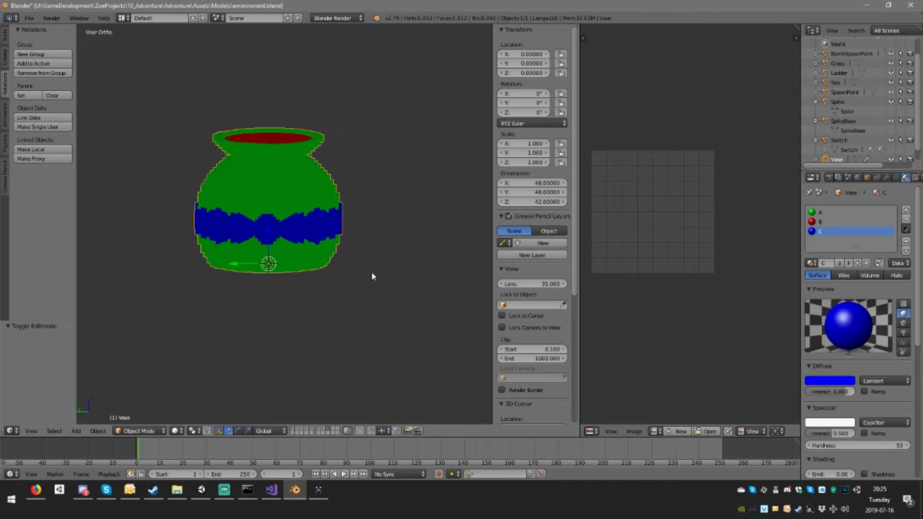
middle_drag(371, 271, 300, 275)
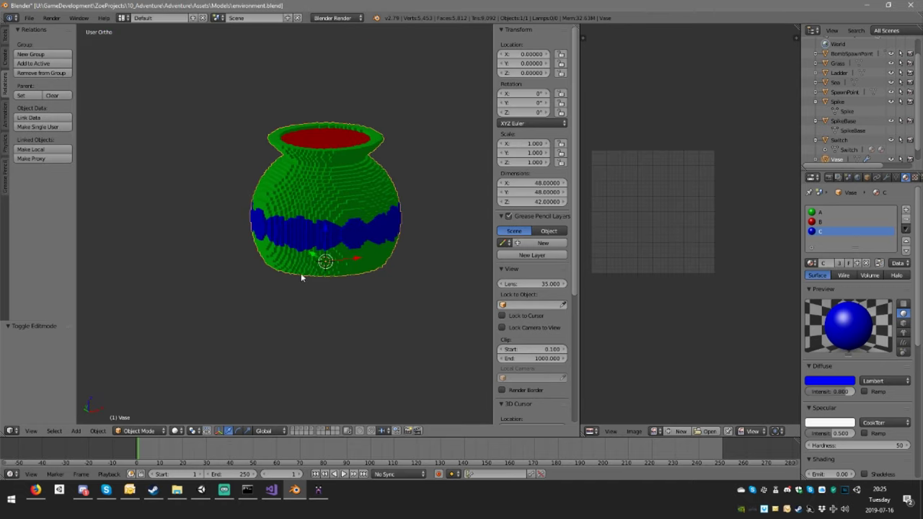
middle_drag(334, 321, 274, 330)
middle_drag(327, 223, 330, 301)
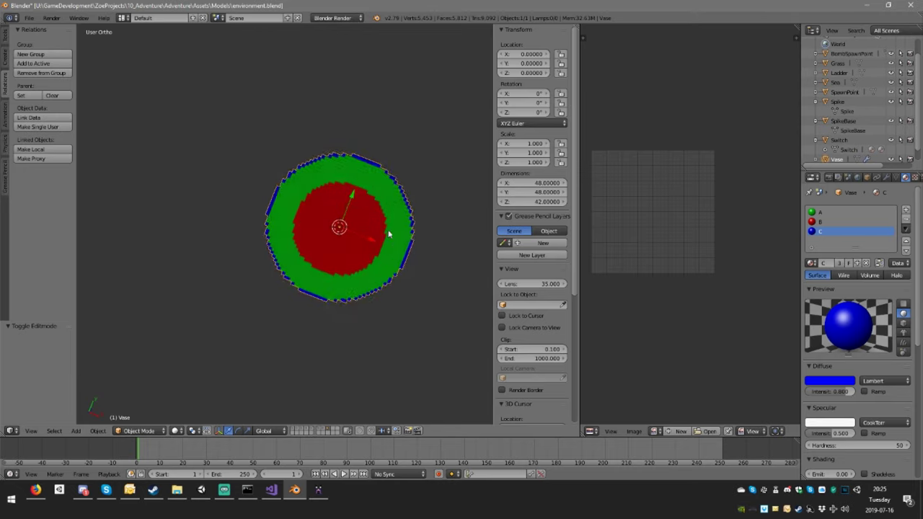
middle_drag(388, 233, 444, 68)
scroll(380, 126, down, 4)
scroll(368, 142, up, 6)
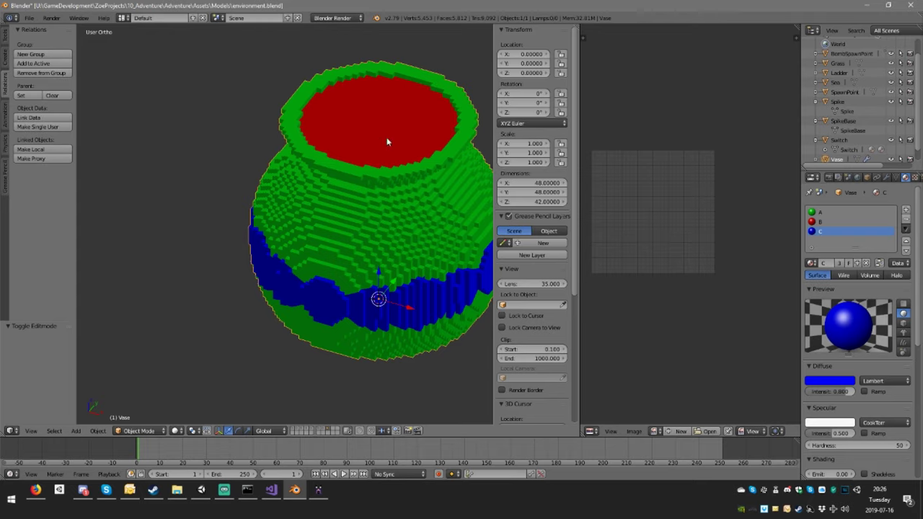
scroll(387, 142, down, 3)
Scale the vase down by dividing its X, Y and Z dimensions by 64, giving 0.75 × 0.75 × 0.65625.
click(541, 183)
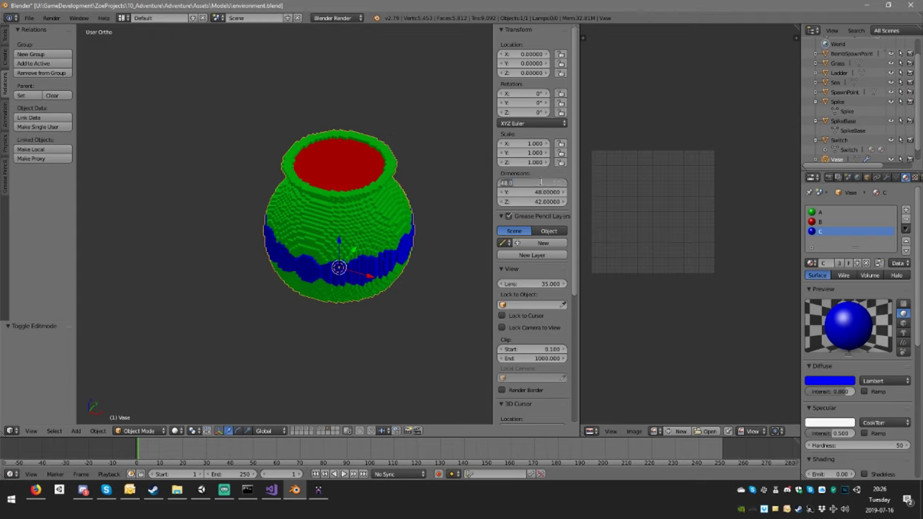
click(541, 181)
text(/64)
key(Return)
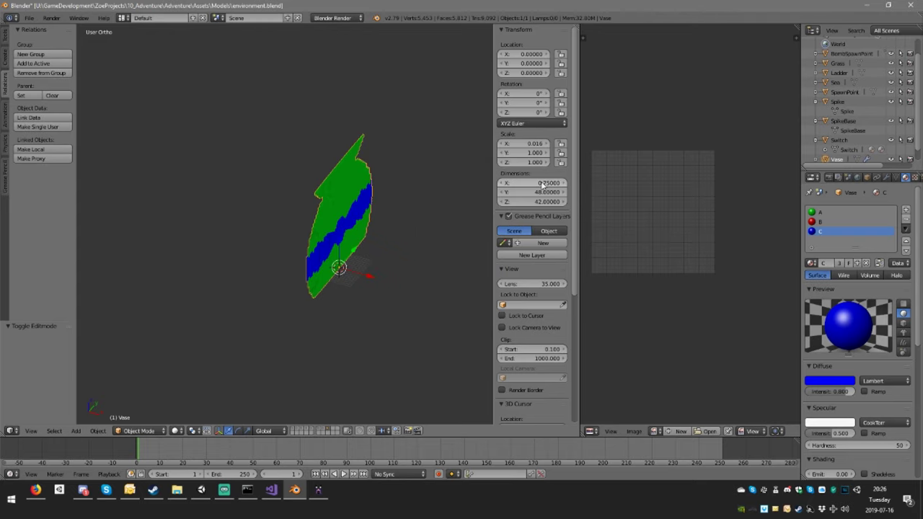
click(543, 192)
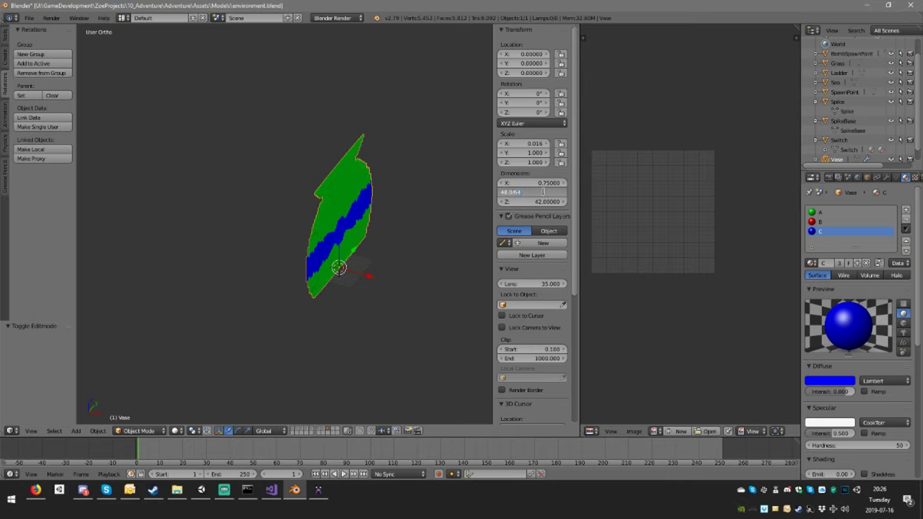
text(/64)
key(Return)
click(543, 200)
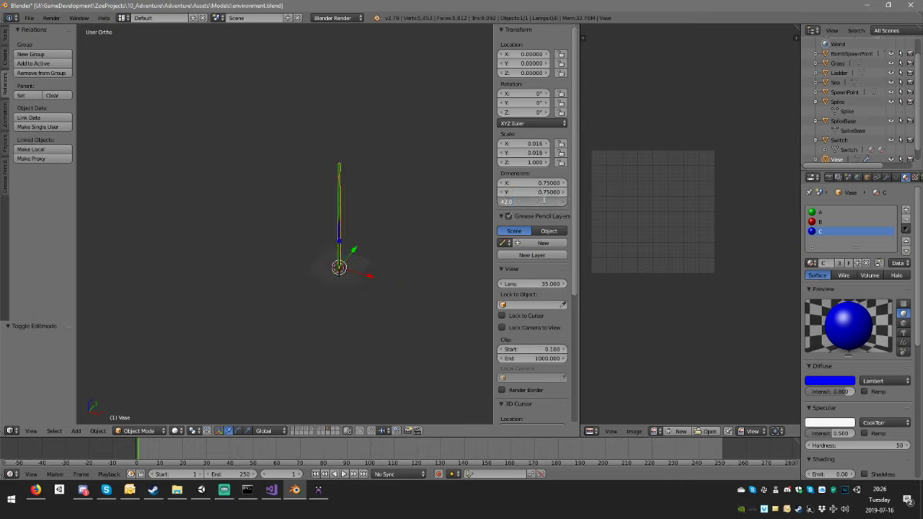
key(Return)
Frame the scaled-down vase and check its shape from the side.
scroll(414, 291, up, 4)
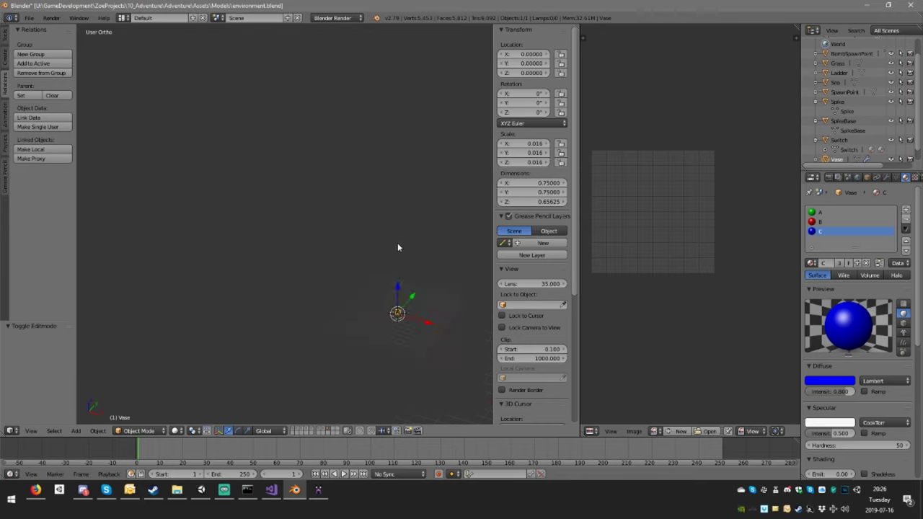
key(KP_Decimal)
middle_drag(399, 259, 389, 231)
scroll(412, 239, down, 9)
scroll(381, 215, up, 4)
scroll(382, 215, up, 3)
scroll(828, 152, down, 1)
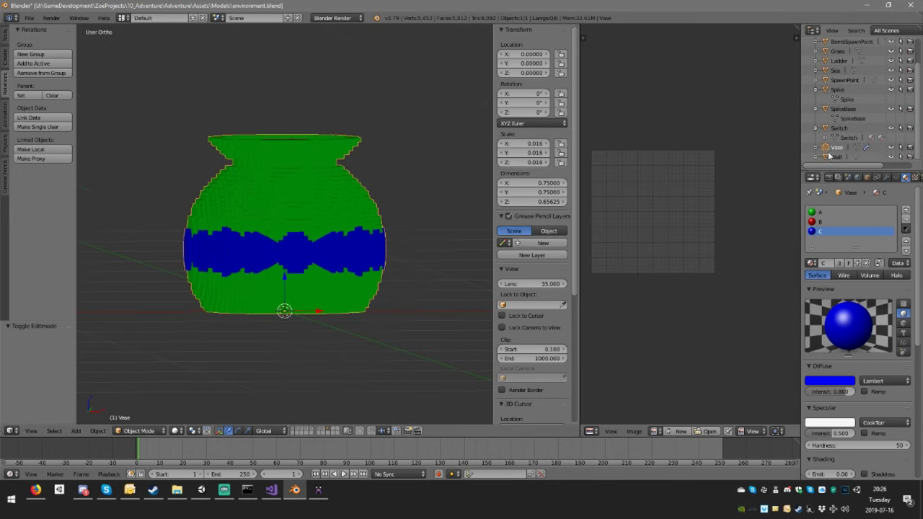
Expand the Vase object in the outliner and rename its mesh data Vase.
click(816, 147)
scroll(838, 154, down, 1)
double_click(856, 142)
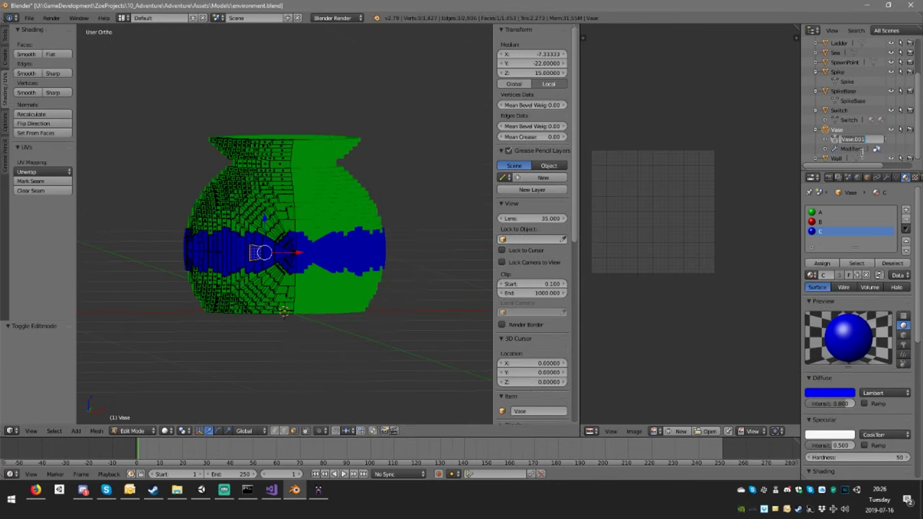
text(V)
key(Return)
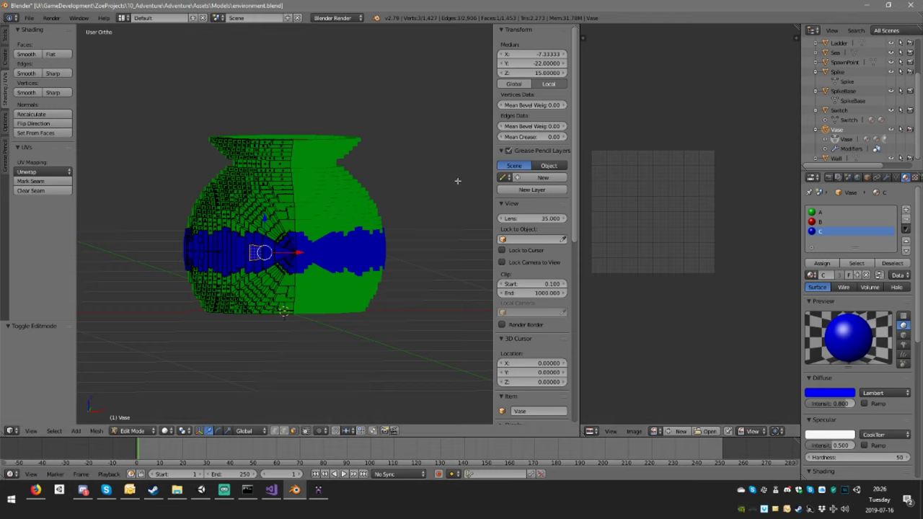
Save environment.blend and return the vase to Object Mode.
key(space)
key(Escape)
middle_drag(430, 190, 402, 216)
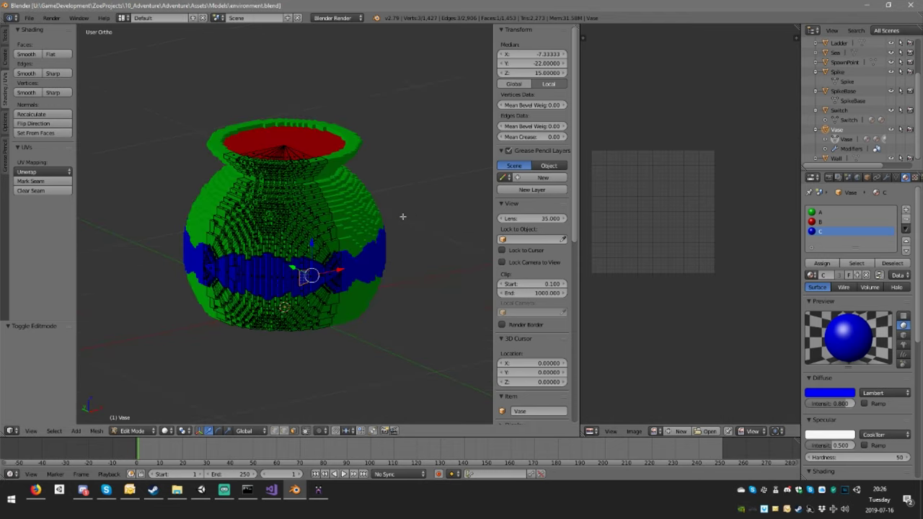
key(Tab)
middle_drag(365, 172, 399, 162)
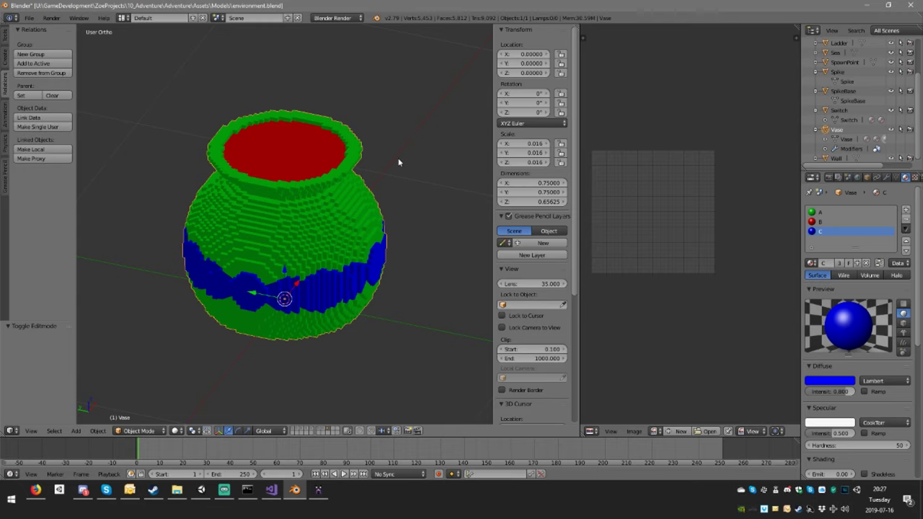
mouse_move(435, 222)
middle_down()
mouse_move(476, 149)
mouse_move(418, 200)
mouse_move(455, 238)
mouse_move(436, 236)
middle_up()
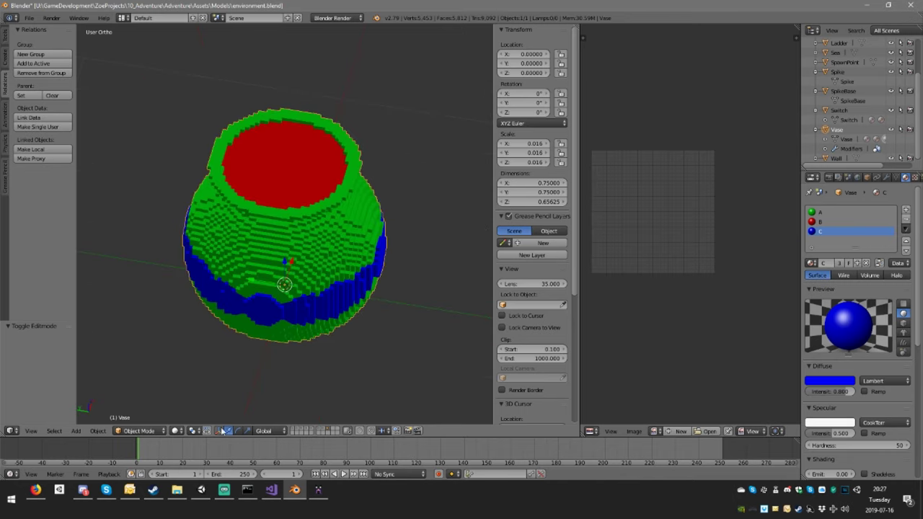
Switch to Unity and look through the Prefabs folder and its Enemies subfolder for a prefab to reuse.
key(alt+Tab)
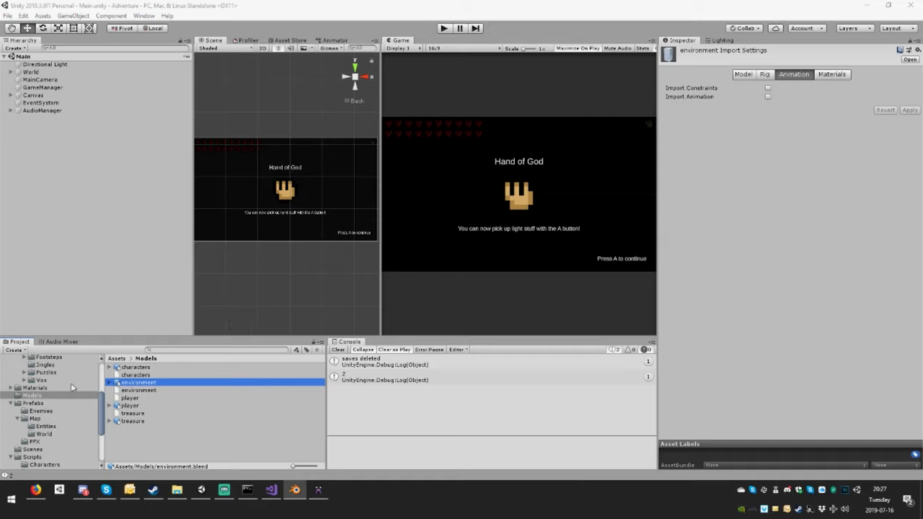
click(33, 404)
click(143, 391)
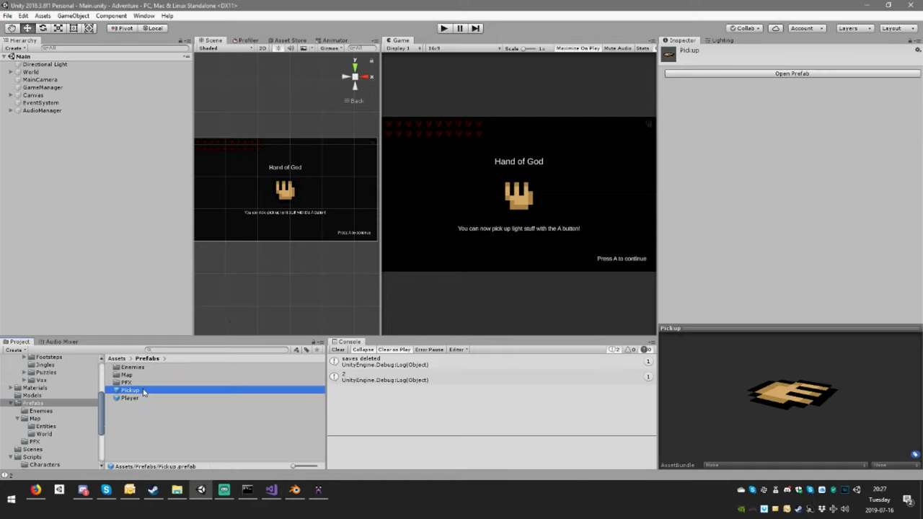
click(129, 382)
click(133, 376)
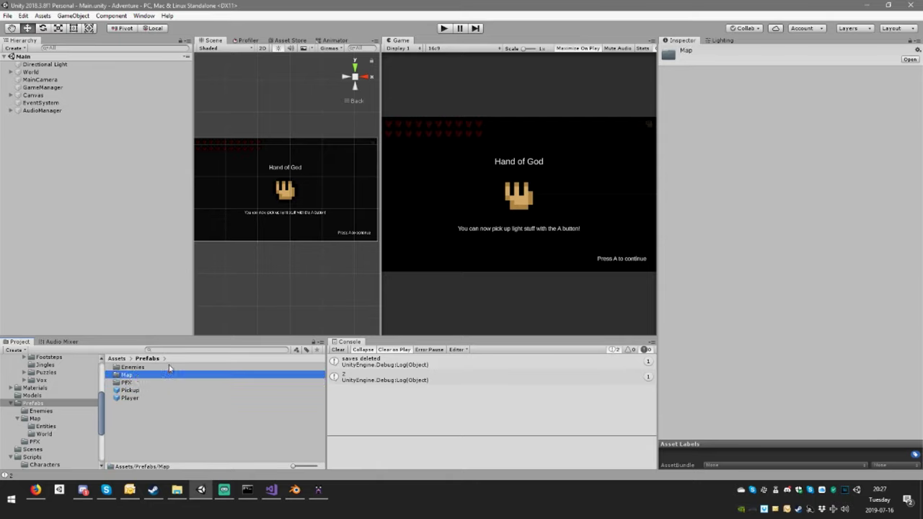
click(152, 368)
double_click(141, 368)
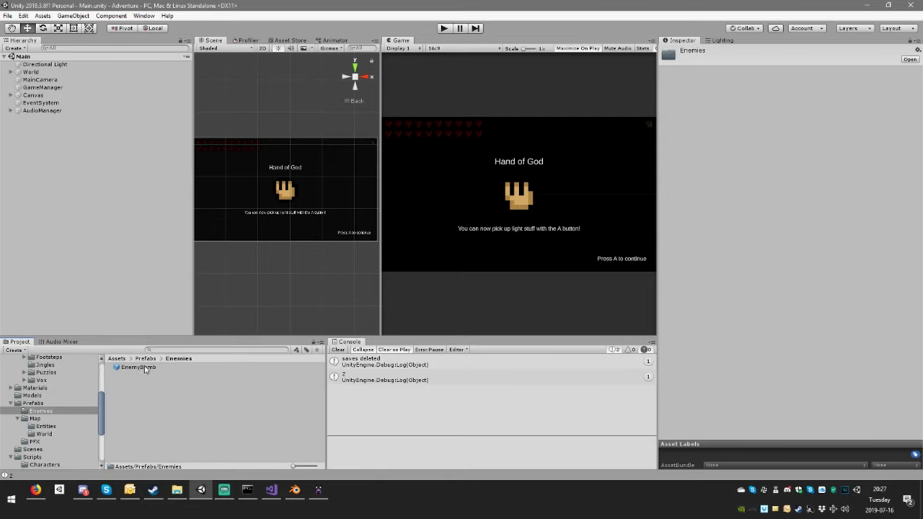
click(144, 368)
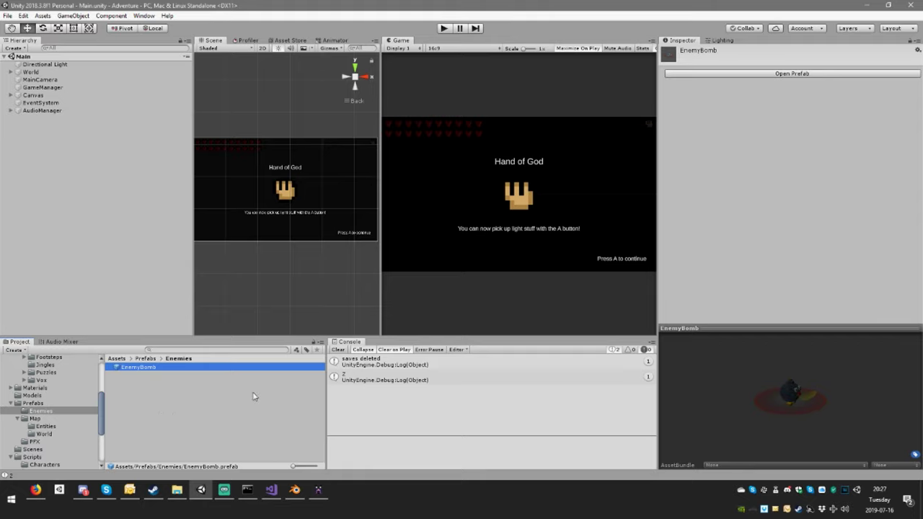
Open the Entities folder under Prefabs/Map and select the Ladder prefab.
click(56, 404)
click(144, 376)
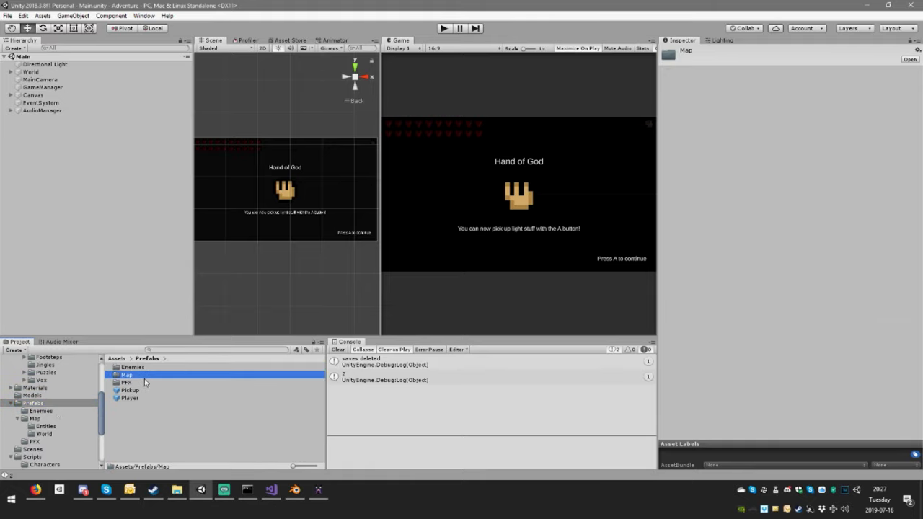
double_click(145, 376)
double_click(134, 368)
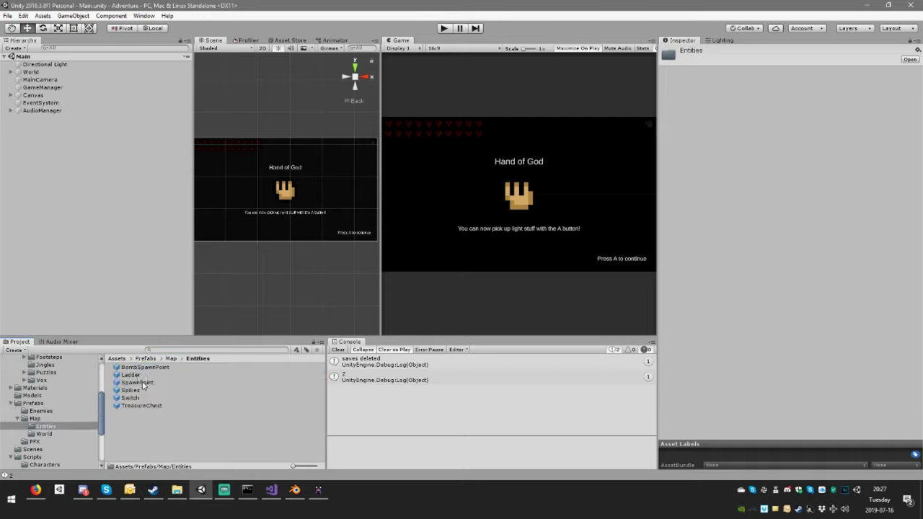
click(130, 375)
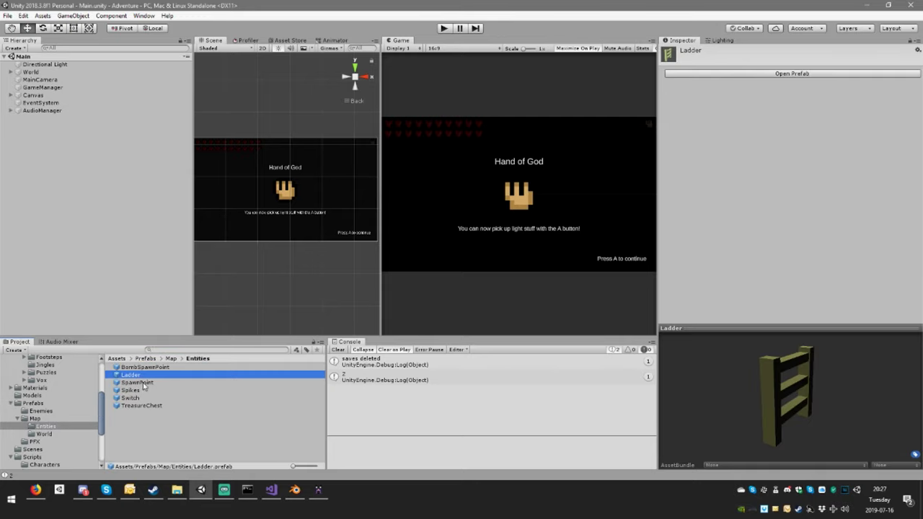
Duplicate the Ladder prefab in Prefabs/Map/Entities and name the copy Vase.
click(35, 418)
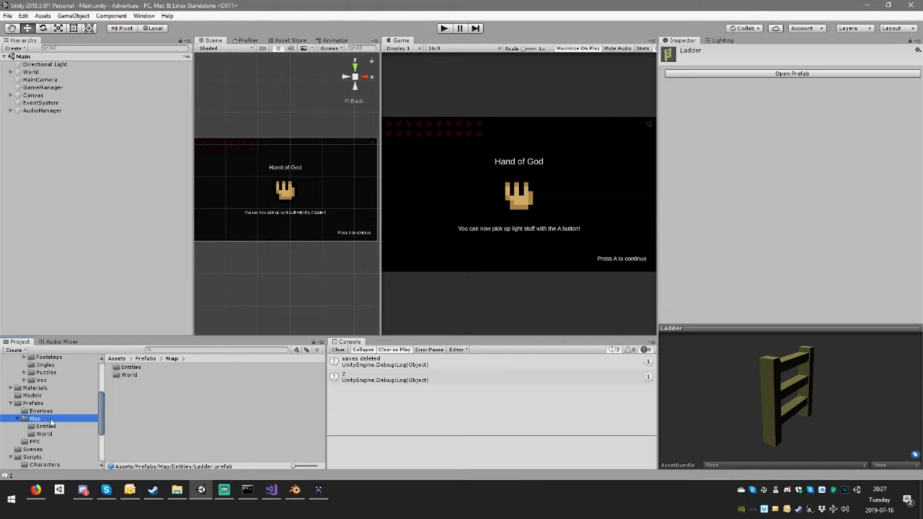
click(45, 426)
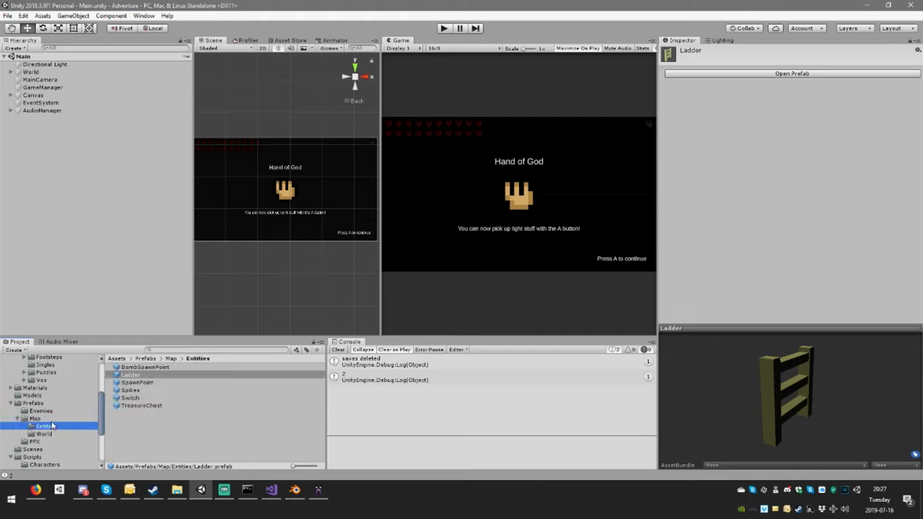
click(148, 369)
click(147, 376)
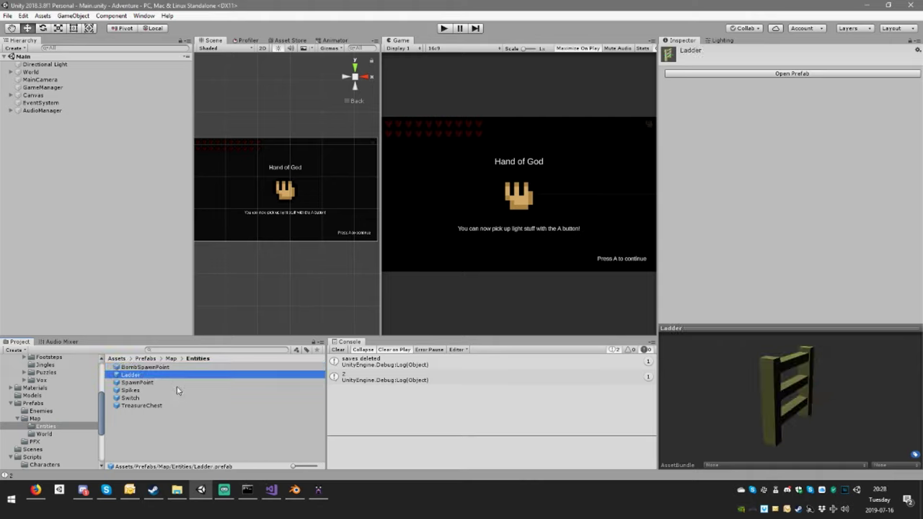
key(ctrl+d)
click(150, 383)
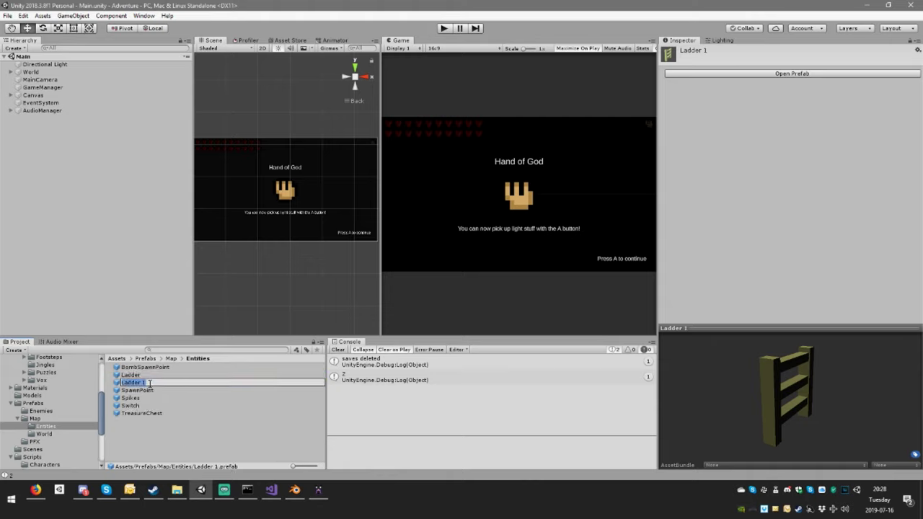
text(Vase)
key(Return)
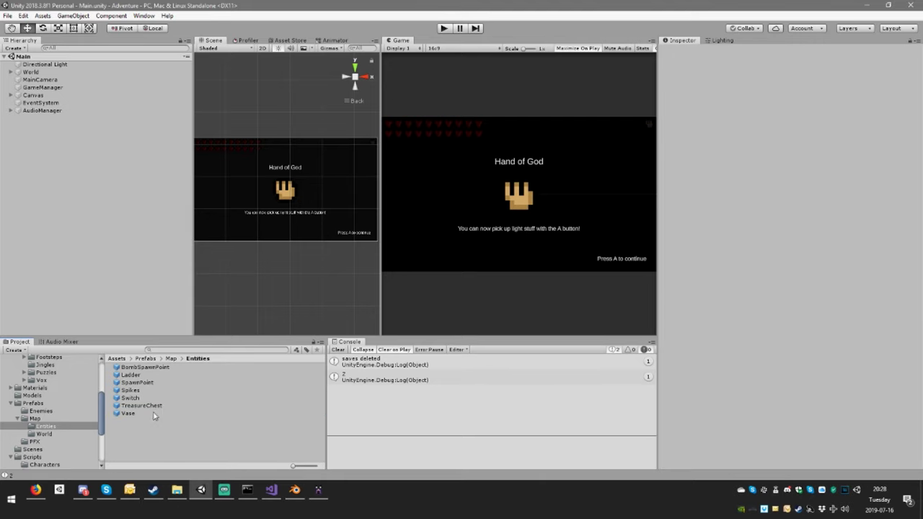
Open the Vase prefab and replace the Ladder mesh on its Model object with the Vase mesh.
double_click(166, 415)
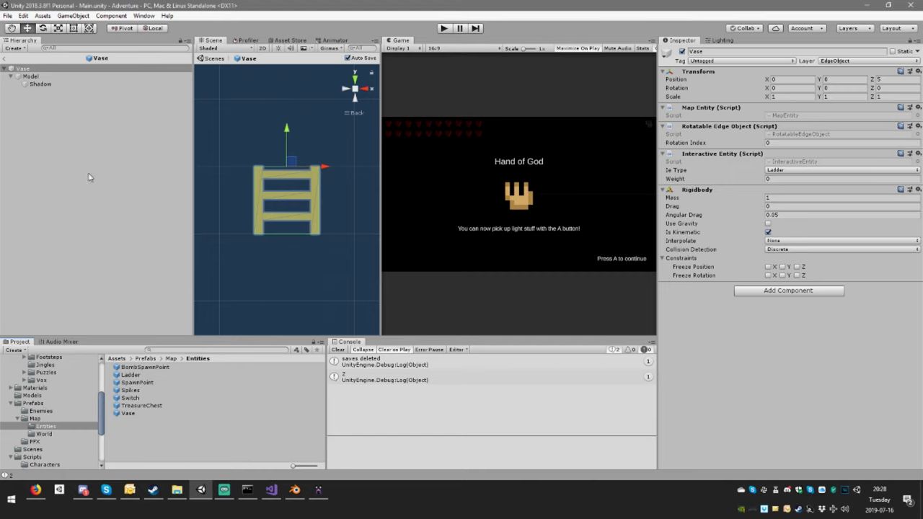
click(43, 85)
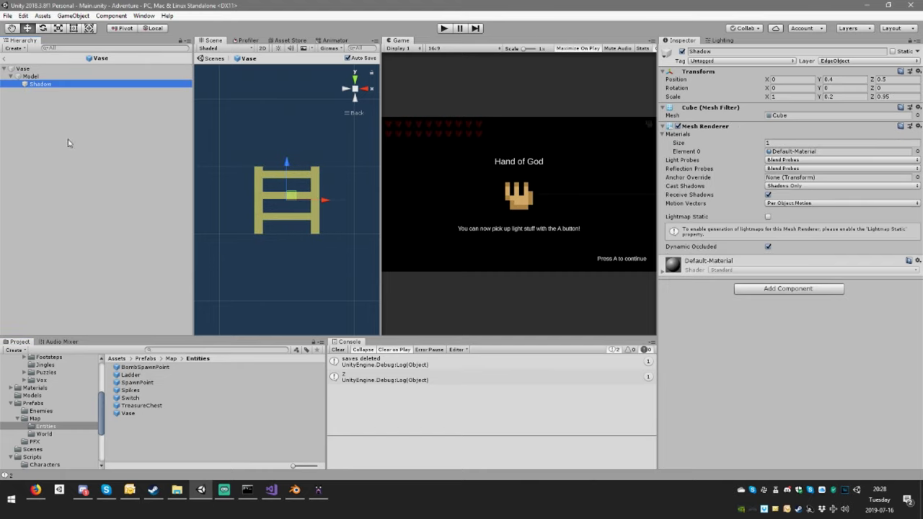
click(39, 76)
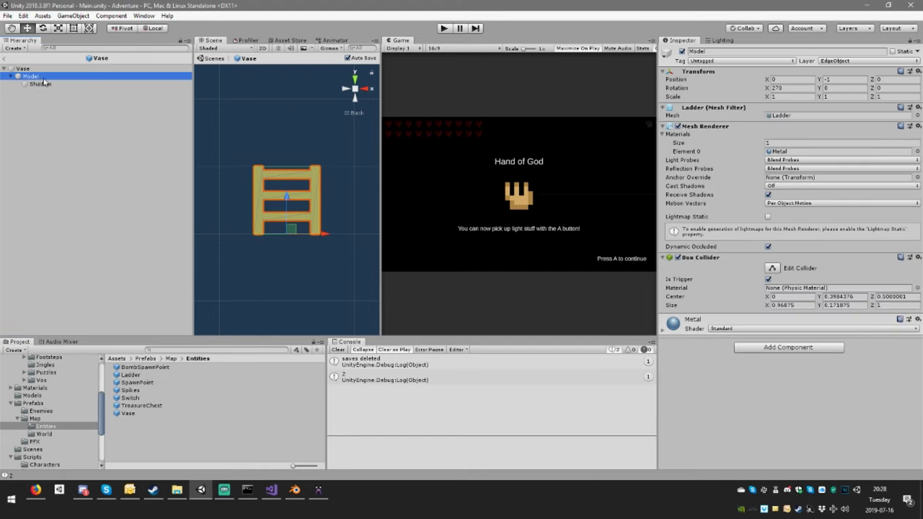
click(917, 115)
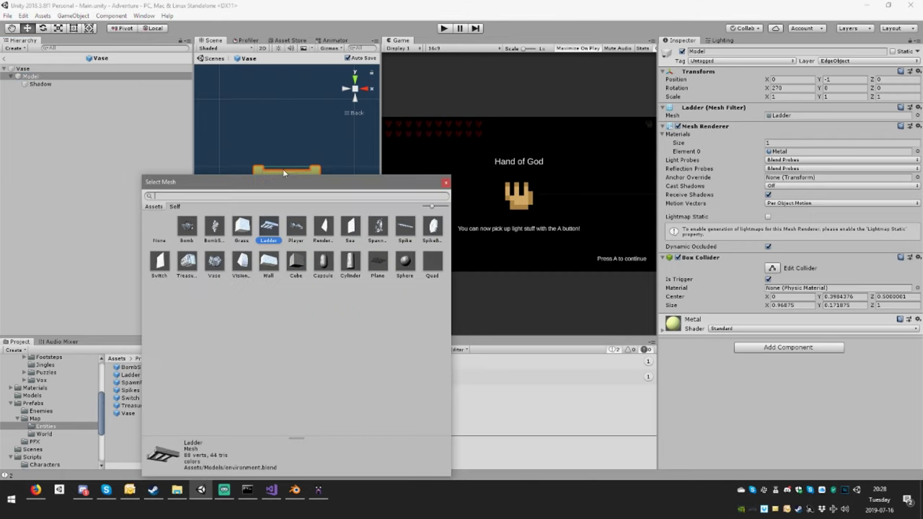
double_click(216, 262)
alt+drag(223, 264, 271, 251)
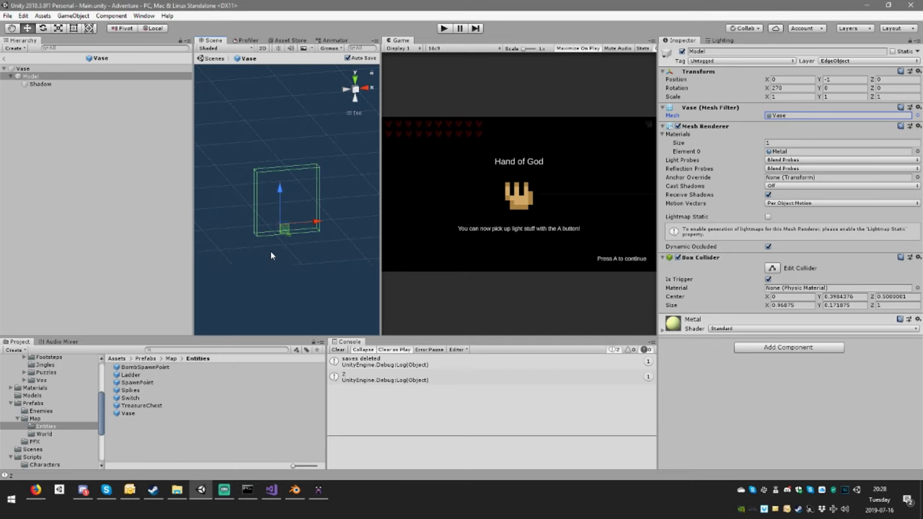
scroll(268, 251, down, 15)
scroll(266, 250, down, 4)
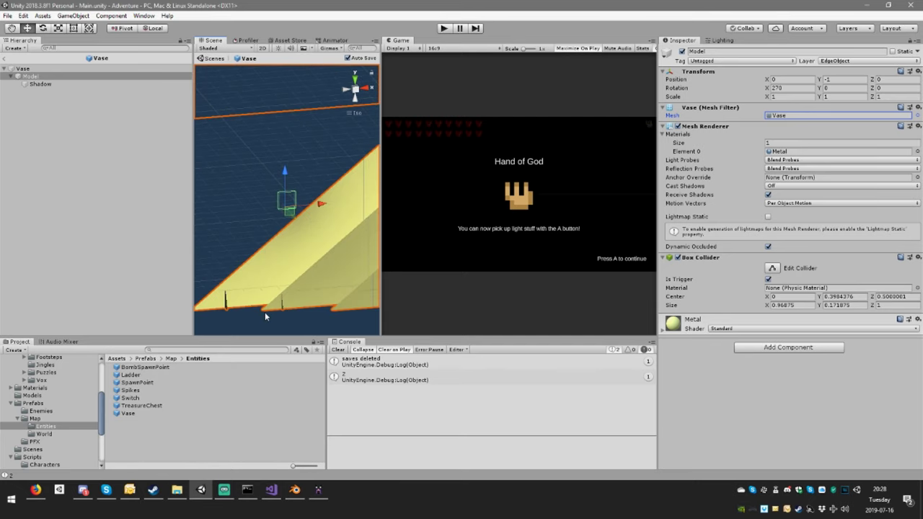
Switch to Blender and apply the vase's rotation, scale and location.
click(295, 490)
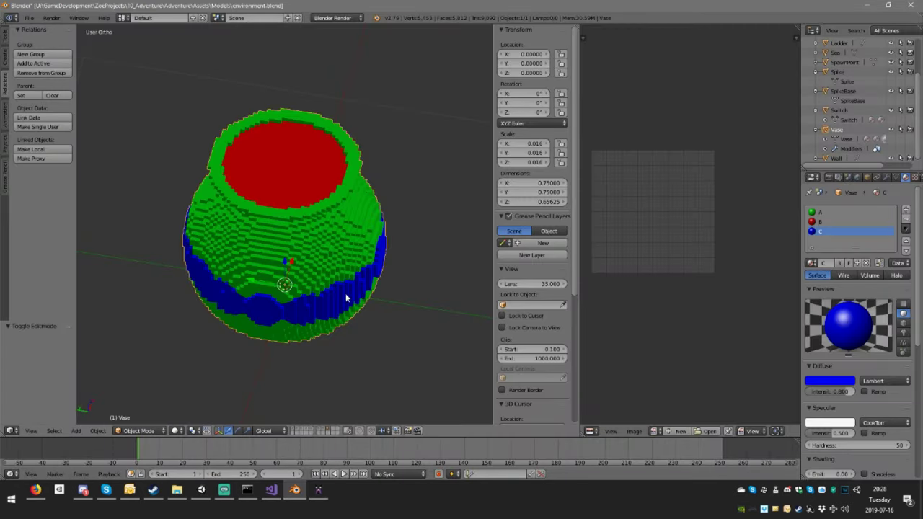
key(ctrl+a)
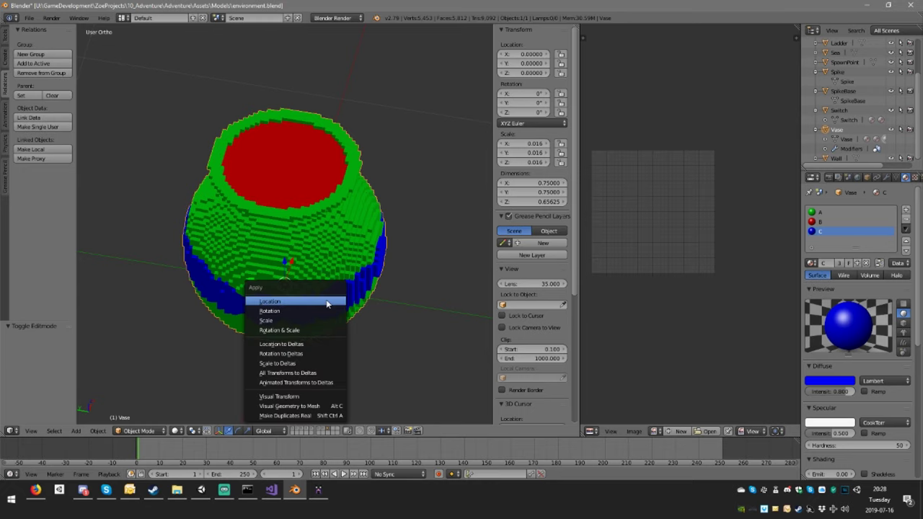
click(310, 329)
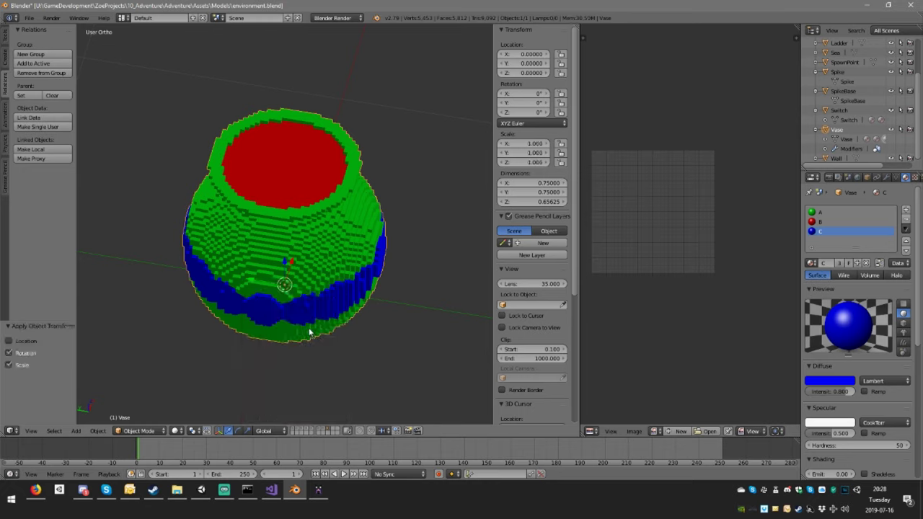
key(ctrl+a)
click(310, 299)
Return to Unity and set the Y position of the Vase prefab's Model object to 0.
click(225, 490)
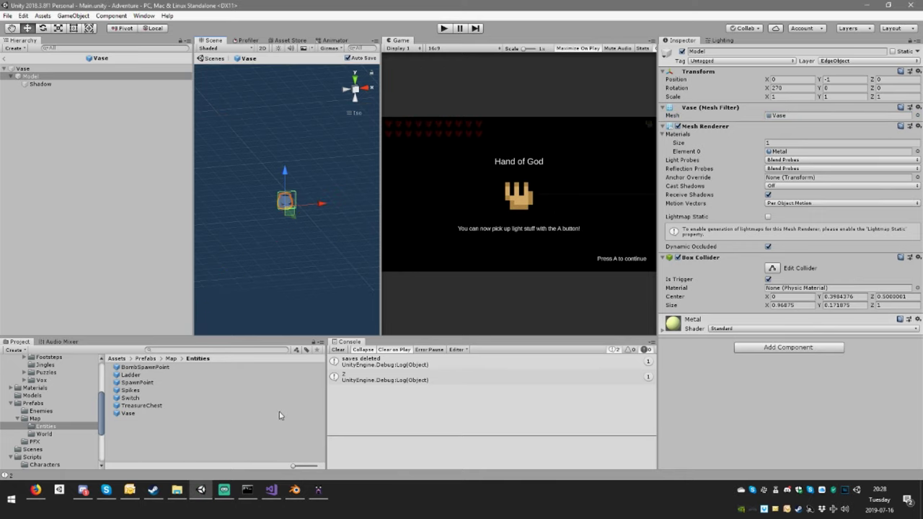
scroll(288, 267, up, 4)
middle_drag(261, 267, 307, 277)
right_drag(308, 267, 366, 222)
scroll(353, 222, up, 8)
middle_drag(325, 222, 302, 237)
scroll(271, 243, up, 7)
drag(820, 80, 819, 83)
click(840, 84)
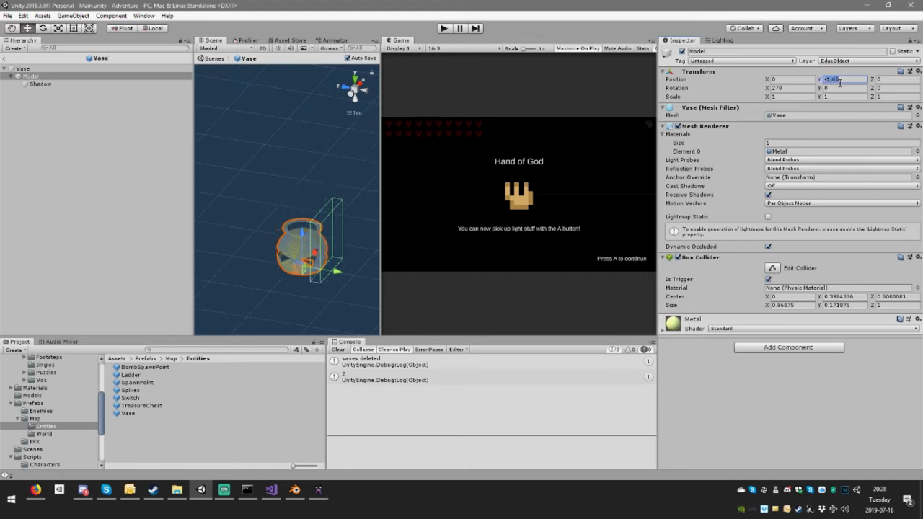
text(-1)
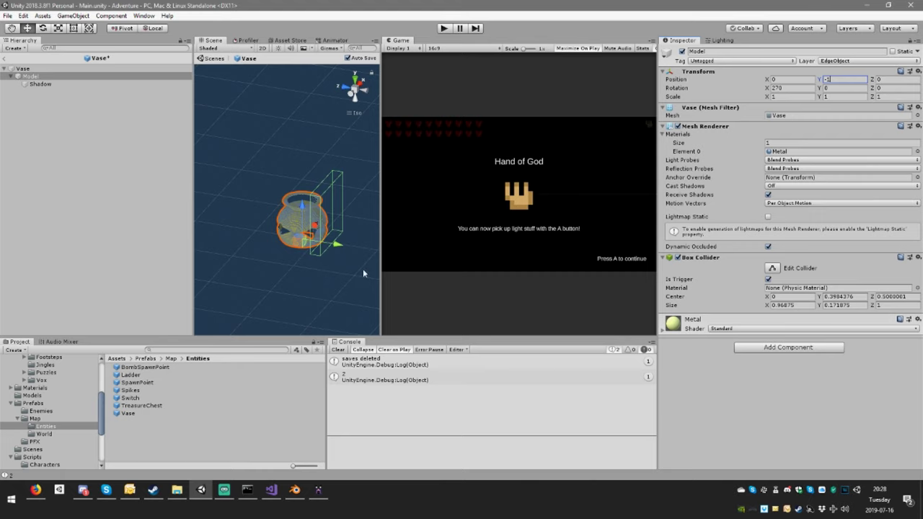
right_drag(364, 272, 325, 222)
click(833, 80)
text(0)
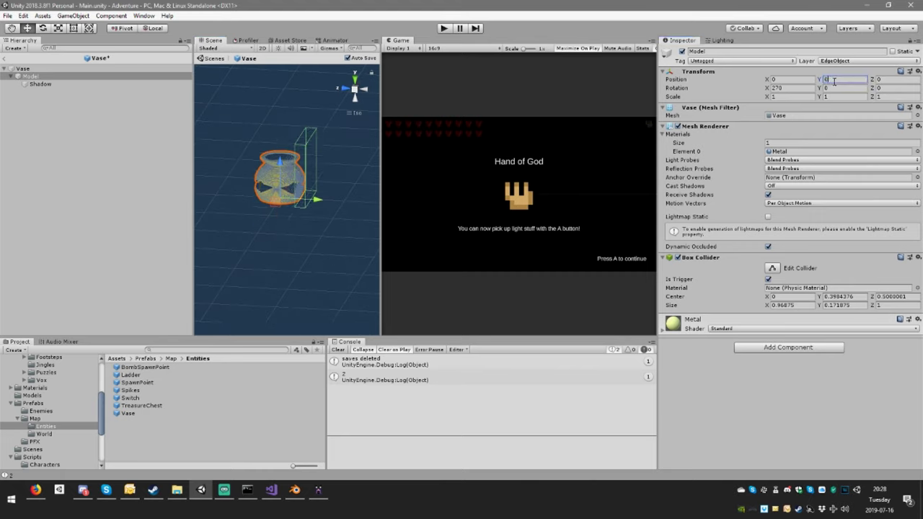
Set the number of materials on the Model's Mesh Renderer to 3.
click(32, 68)
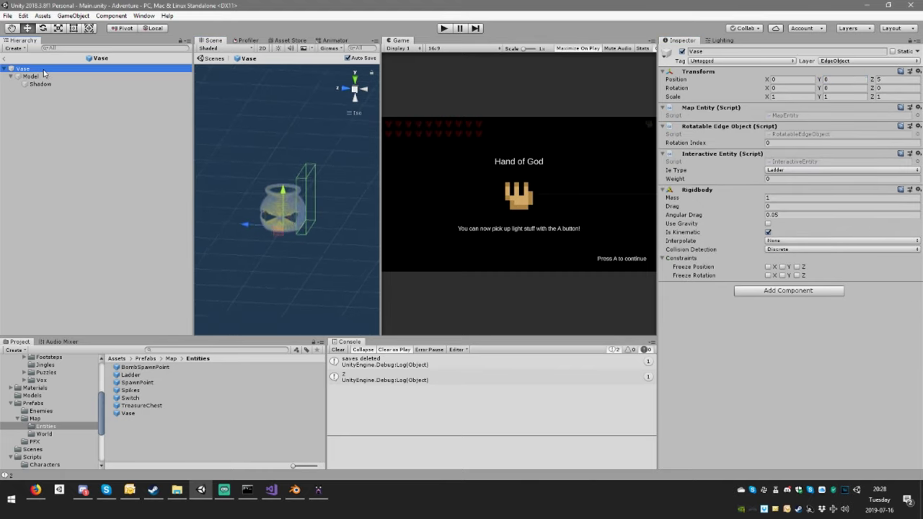
click(30, 75)
scroll(321, 249, up, 5)
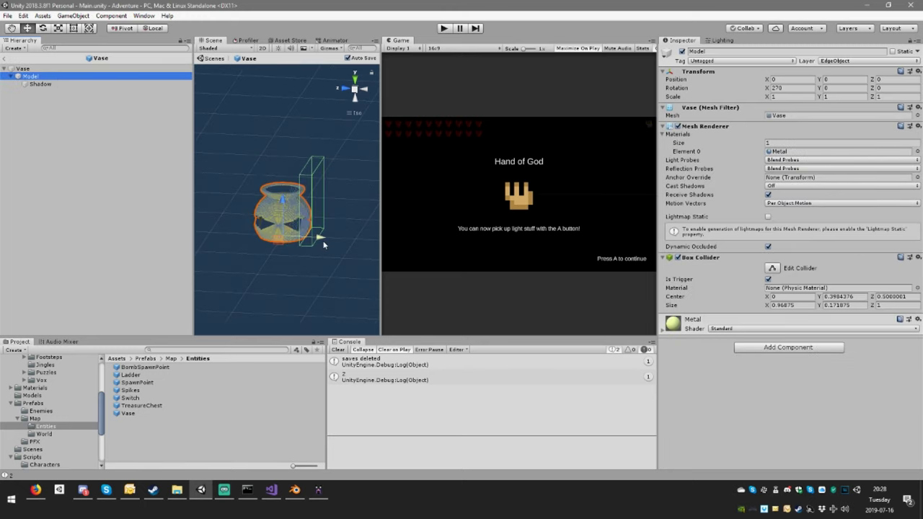
alt+drag(320, 248, 320, 173)
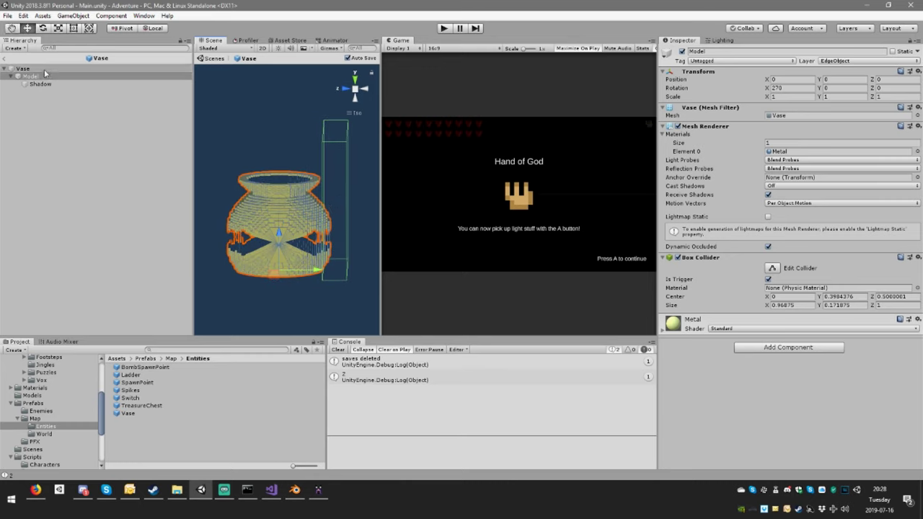
click(817, 142)
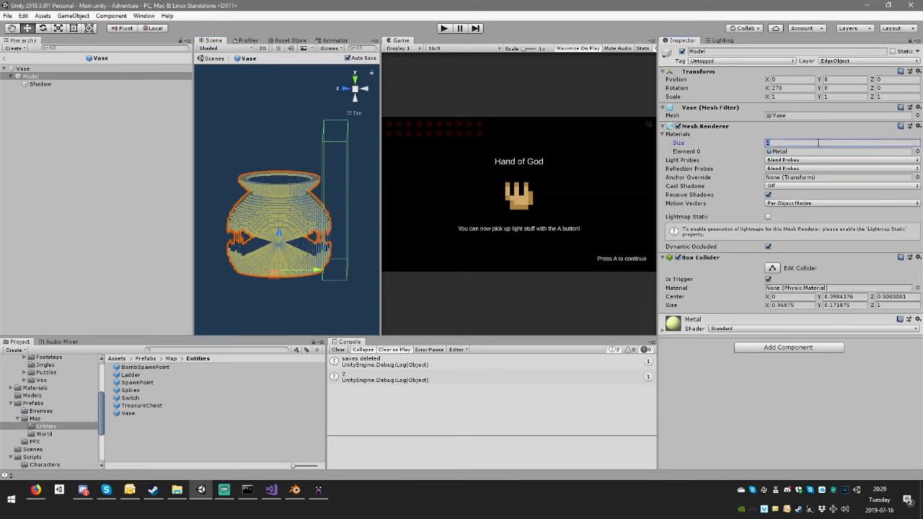
text(3)
key(Return)
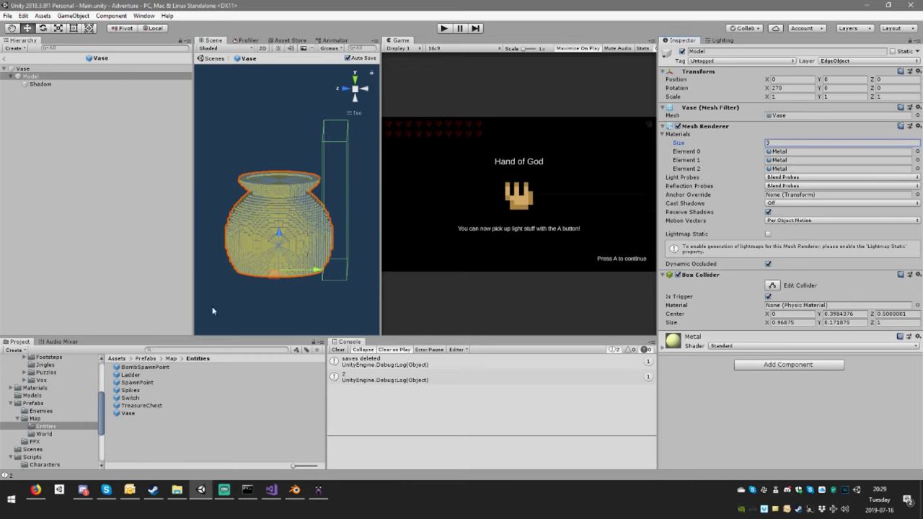
Locate the Metal material in Materials/Map/World, duplicate it and name the copy Ceramic.
click(802, 160)
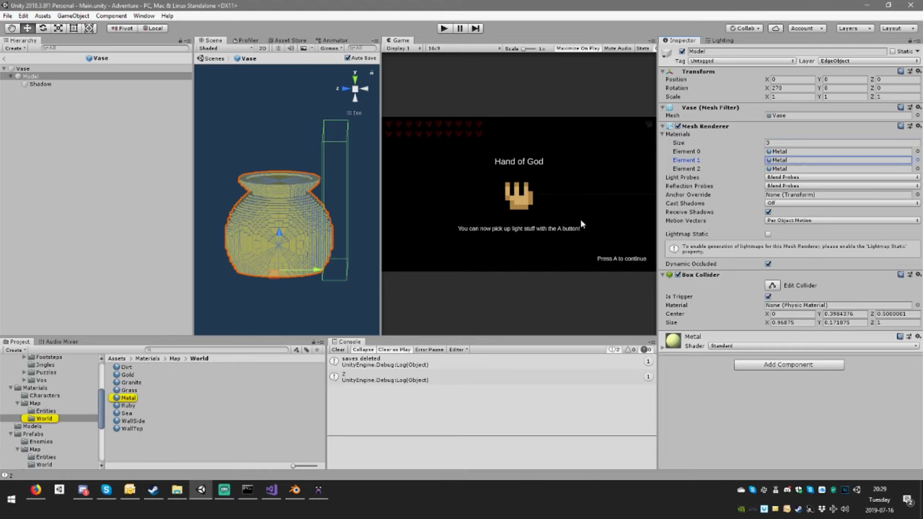
click(135, 406)
key(Up)
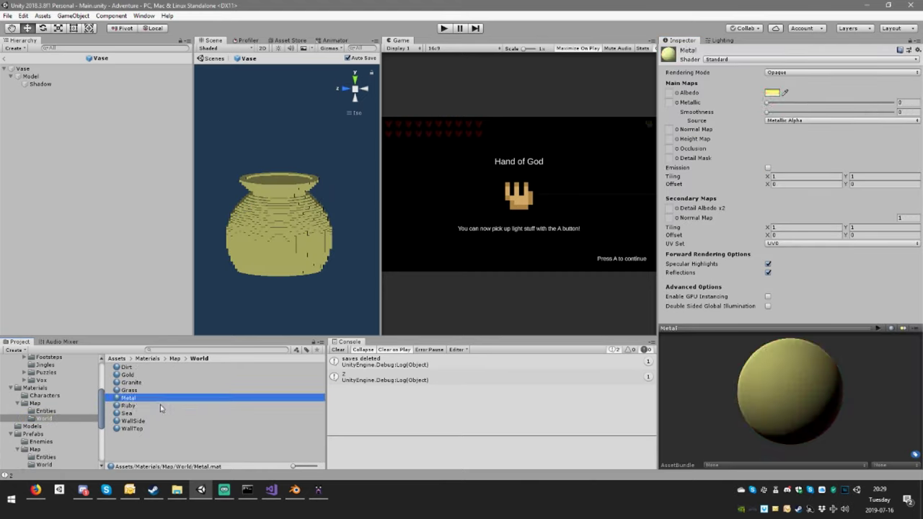
key(ctrl+d)
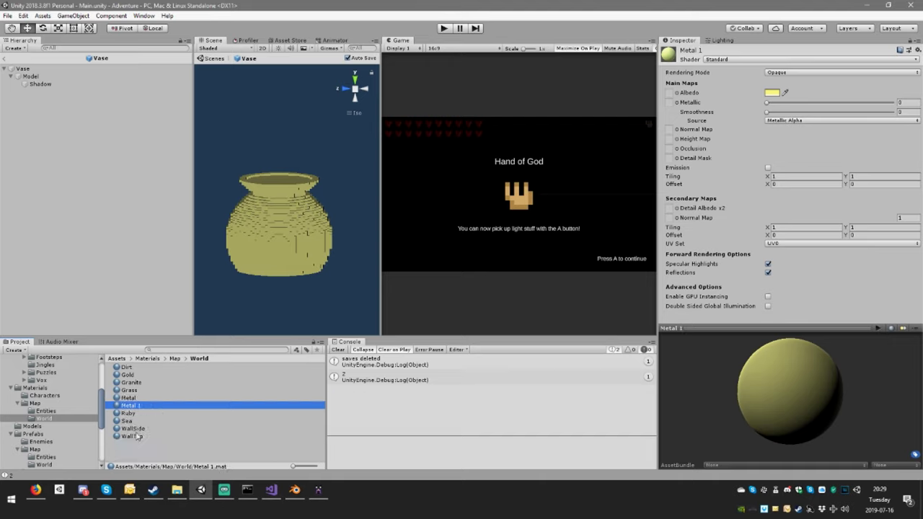
click(147, 407)
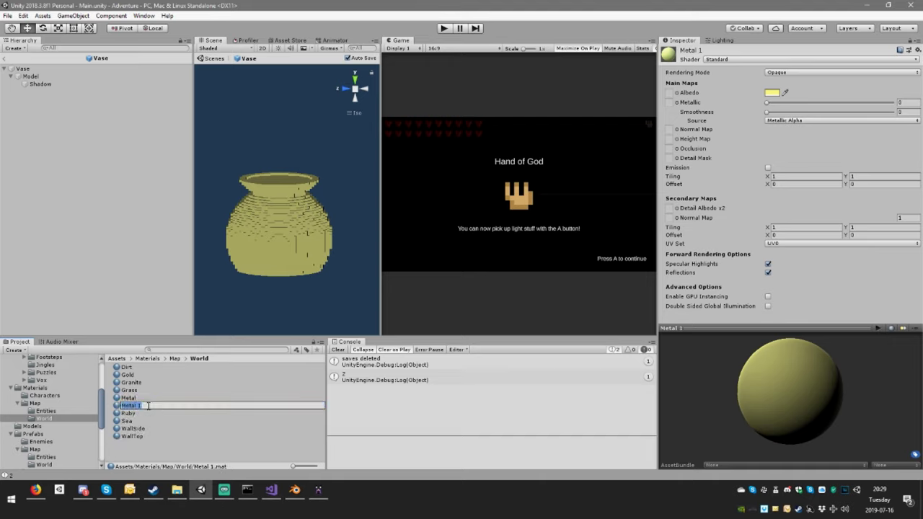
text(Ceramic)
key(Return)
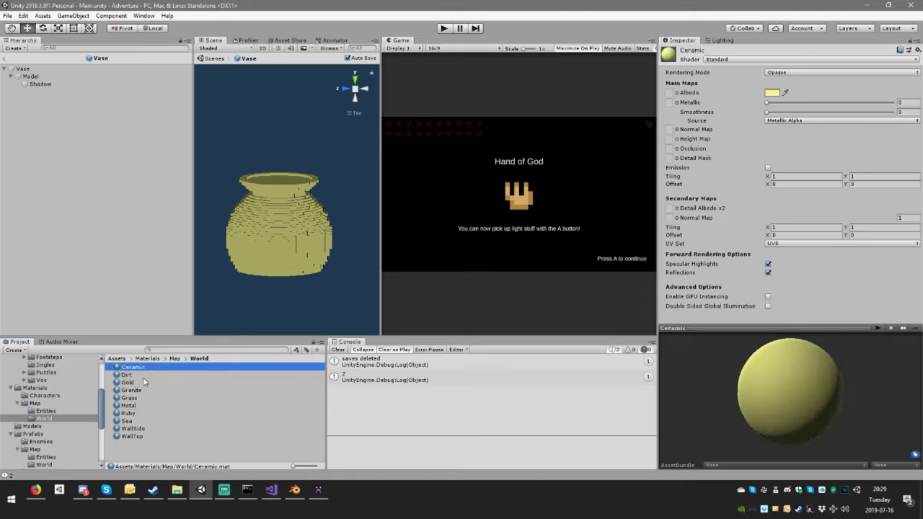
Duplicate the Ceramic material and name the copy Decoration.
click(147, 376)
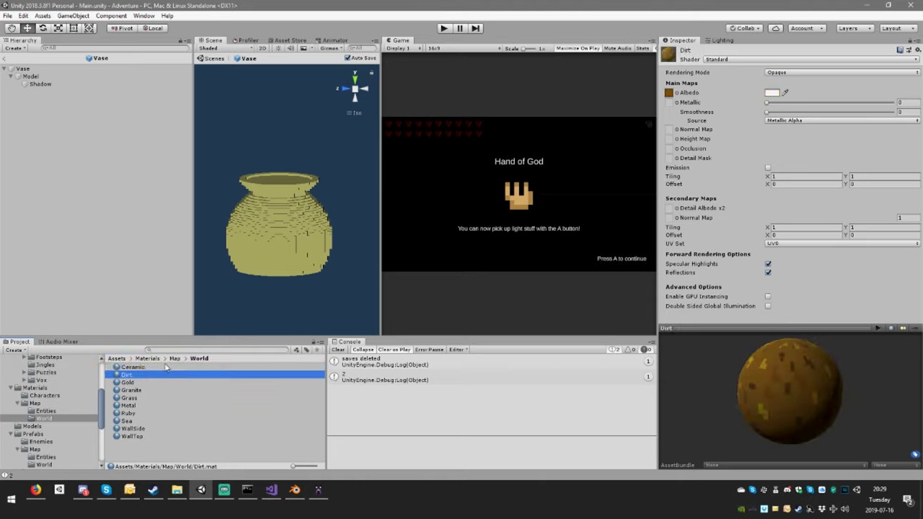
click(171, 369)
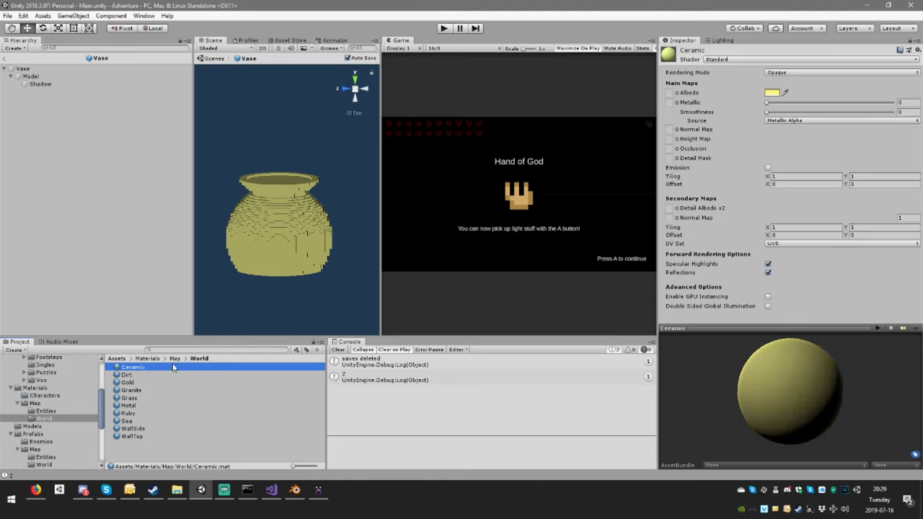
key(ctrl+d)
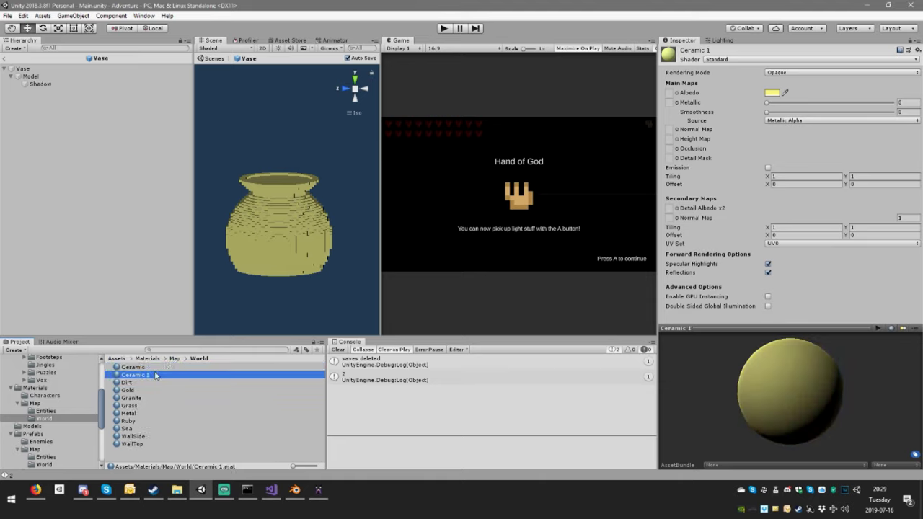
click(155, 375)
text(Dec)
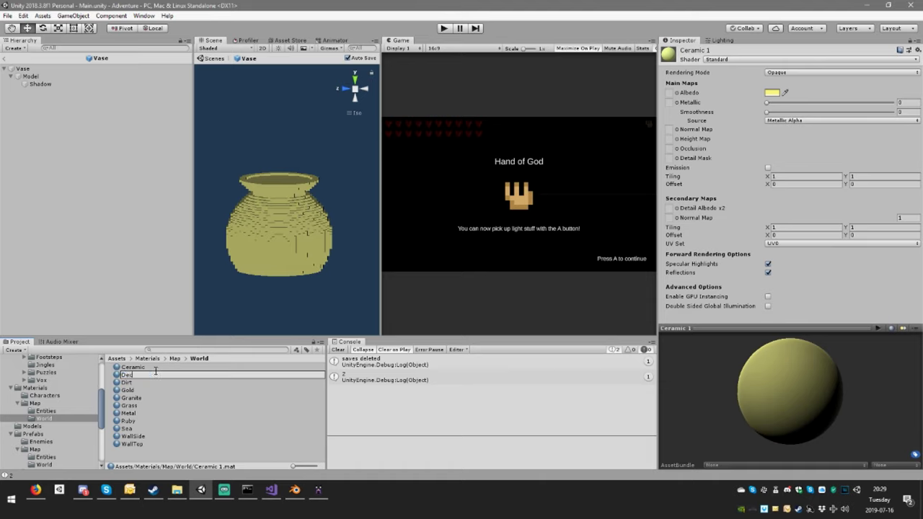
text(oration)
key(Return)
Assign Decoration to Element 2 and Ceramic to Element 0 of the Model's Mesh Renderer materials.
click(39, 76)
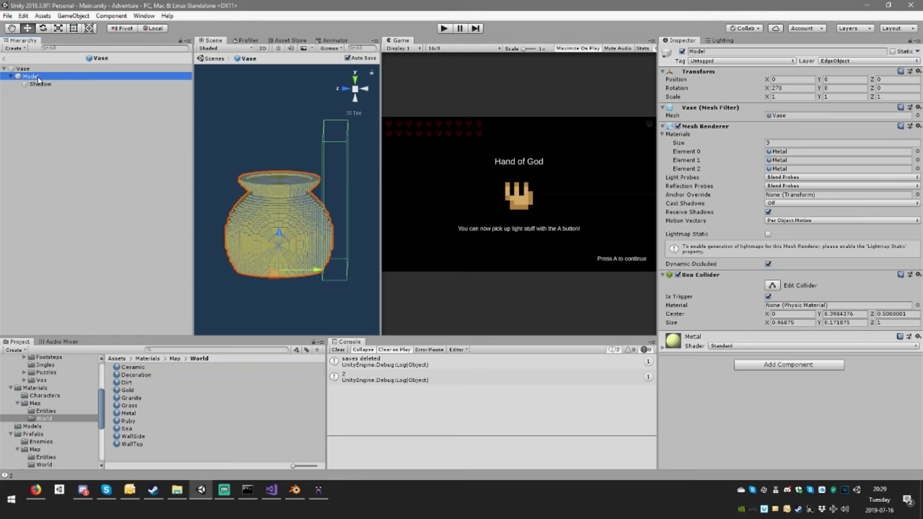
click(149, 375)
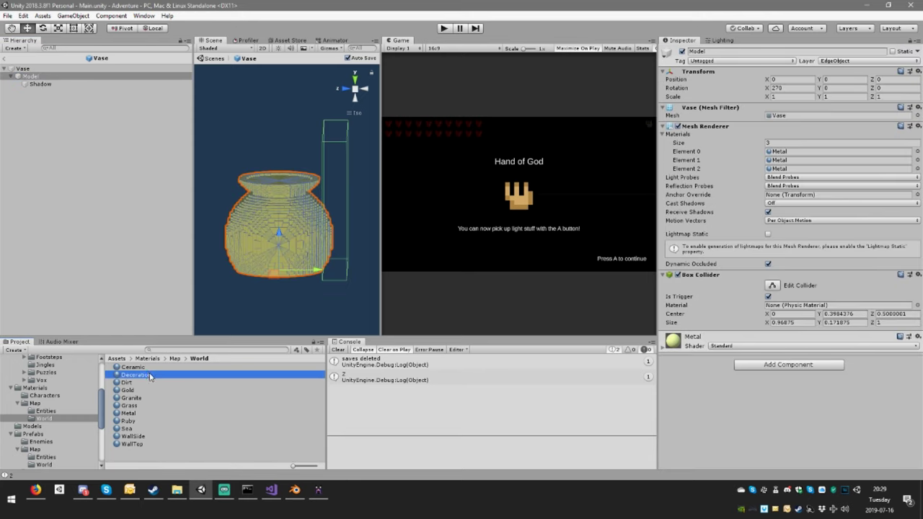
drag(150, 375, 792, 171)
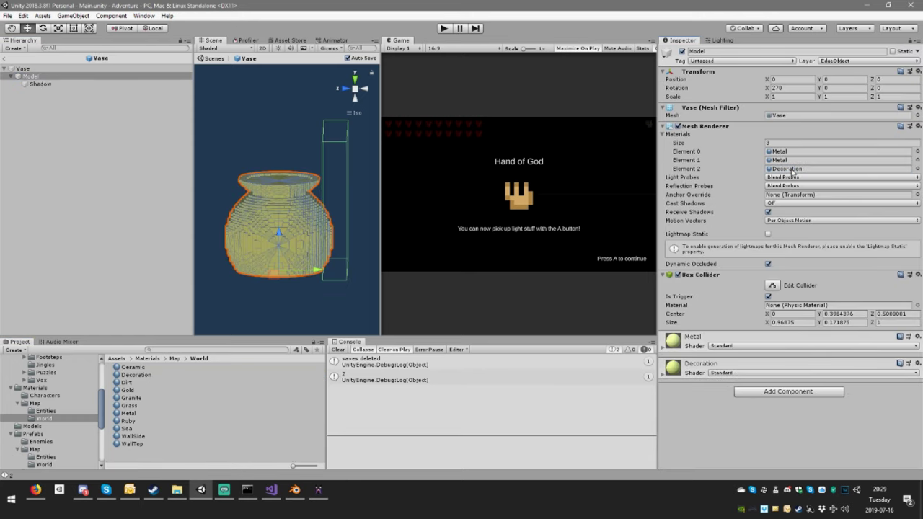
drag(140, 369, 790, 153)
click(793, 154)
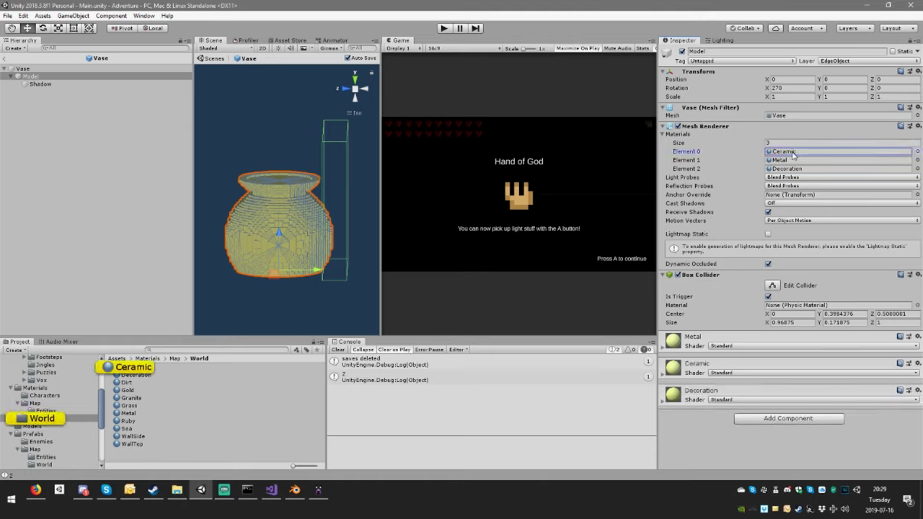
Set the Ceramic material's albedo color to a light blue and check the vase from an angle above.
click(723, 368)
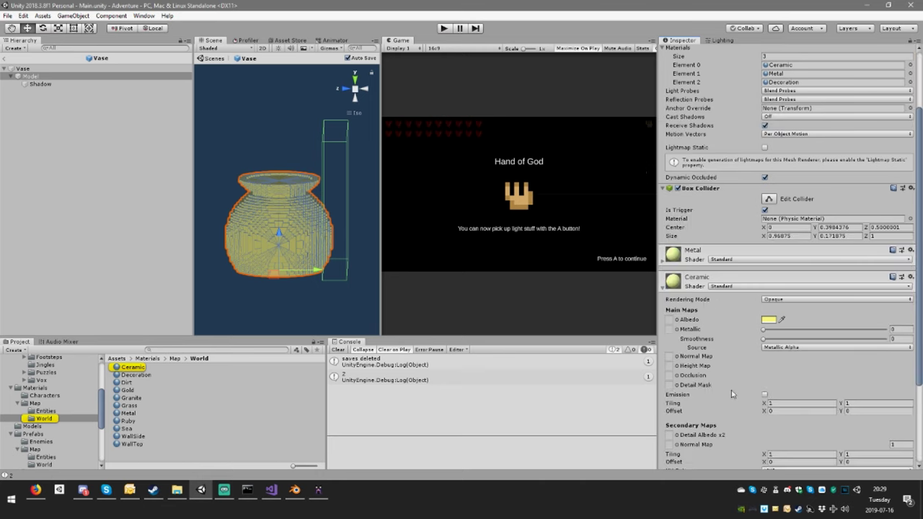
scroll(714, 389, down, 3)
click(769, 322)
mouse_move(530, 189)
mouse_down()
mouse_move(540, 190)
mouse_move(535, 171)
mouse_move(478, 165)
mouse_move(450, 203)
mouse_up()
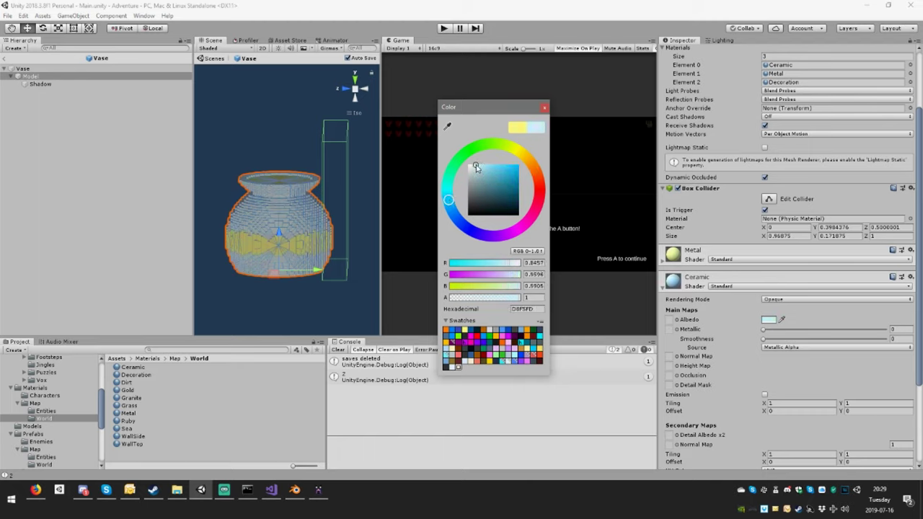
click(287, 215)
right_drag(287, 215, 320, 267)
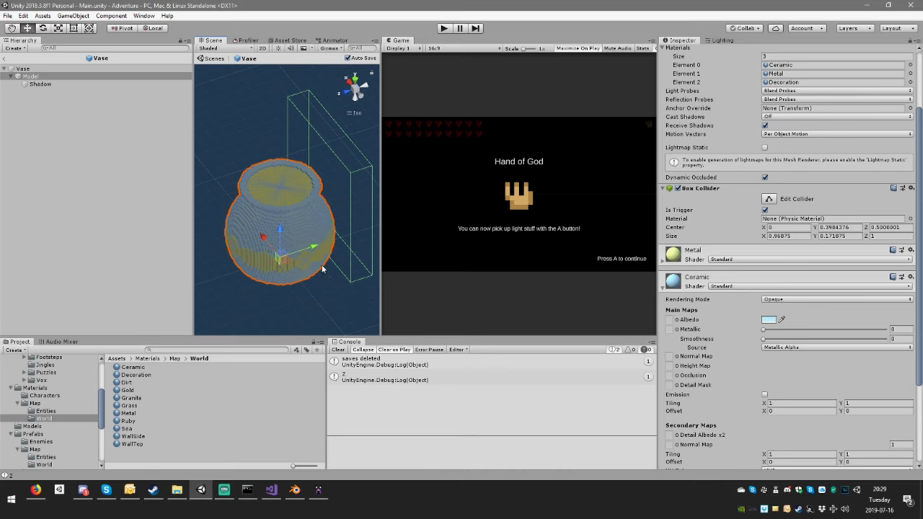
scroll(317, 267, up, 5)
middle_drag(317, 267, 330, 247)
right_drag(330, 247, 368, 249)
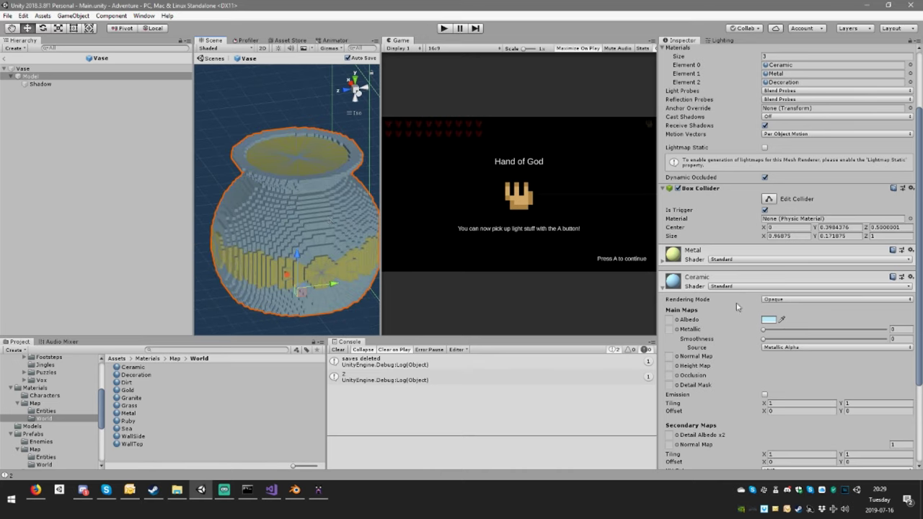
Assign Decoration to Element 1 and Granite to Element 2 of the Model's Mesh Renderer materials.
click(717, 281)
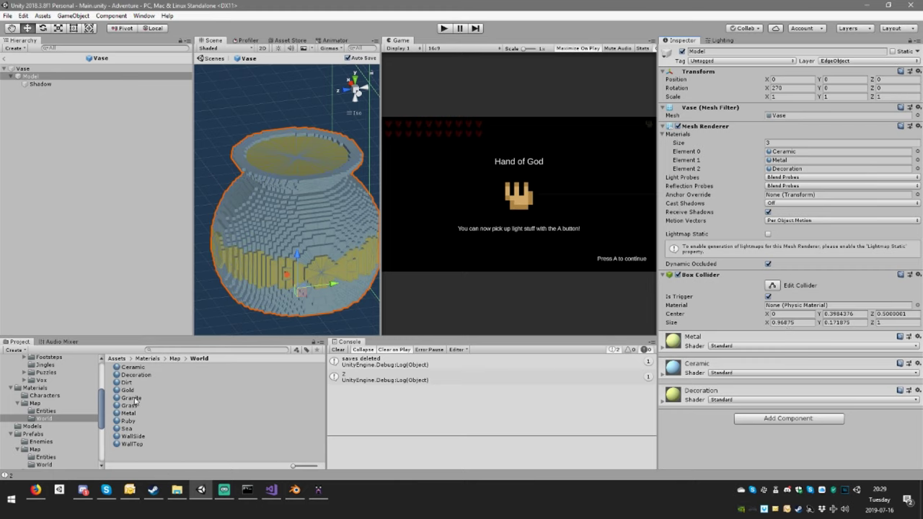
drag(134, 401, 792, 163)
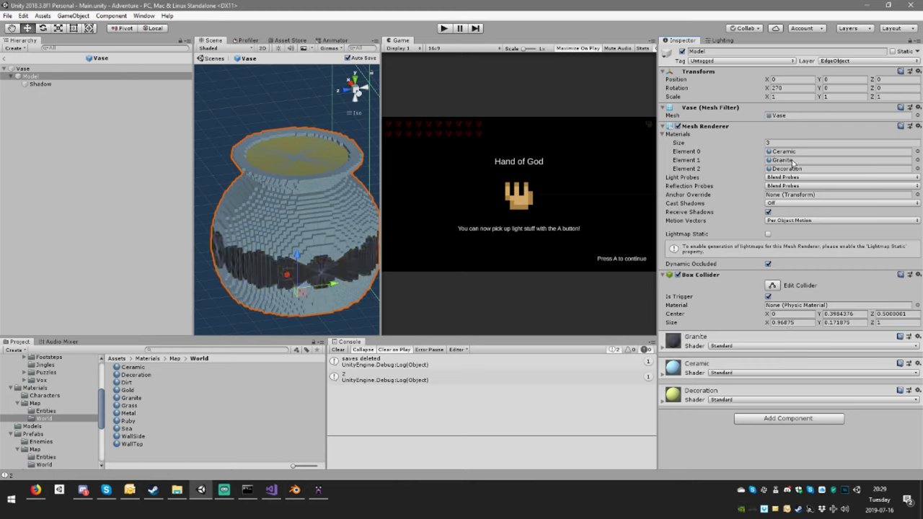
drag(139, 401, 797, 170)
drag(141, 376, 794, 162)
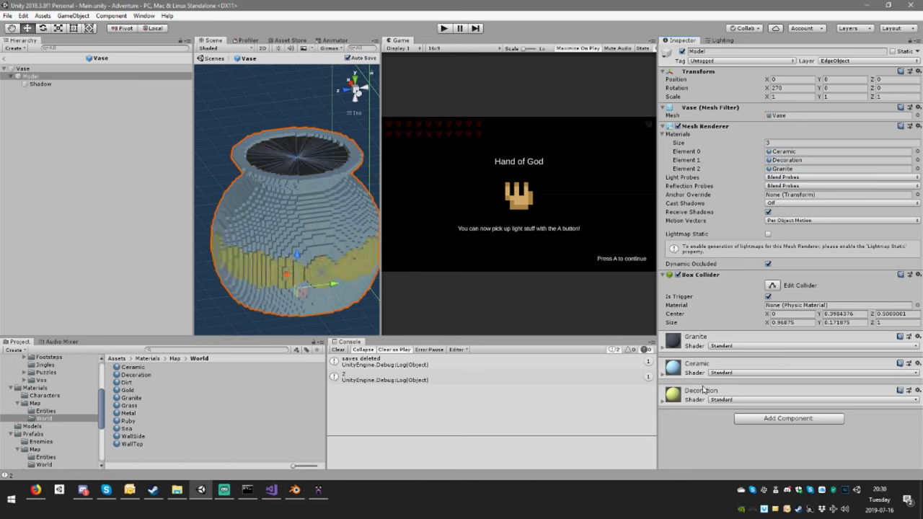
Set the Decoration material's albedo color to medium blue 6398D4 and deselect the model.
click(724, 392)
click(769, 433)
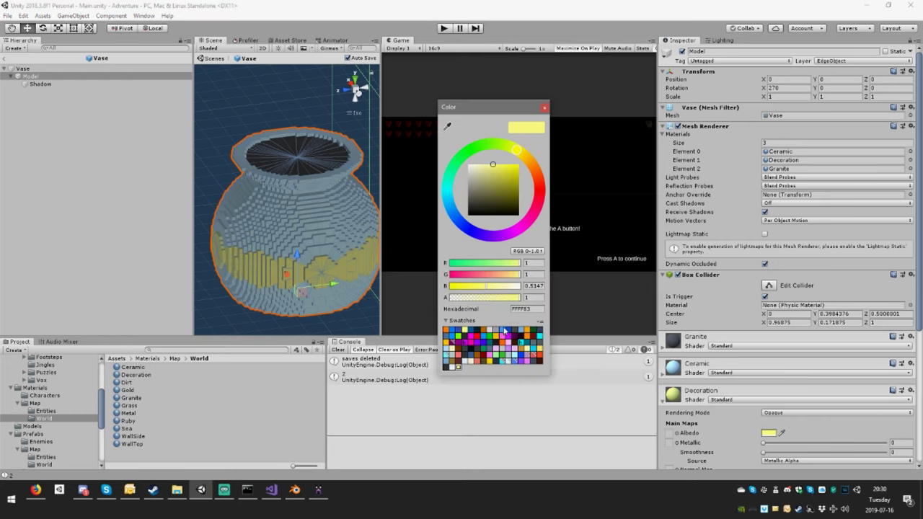
click(539, 182)
drag(505, 173, 561, 131)
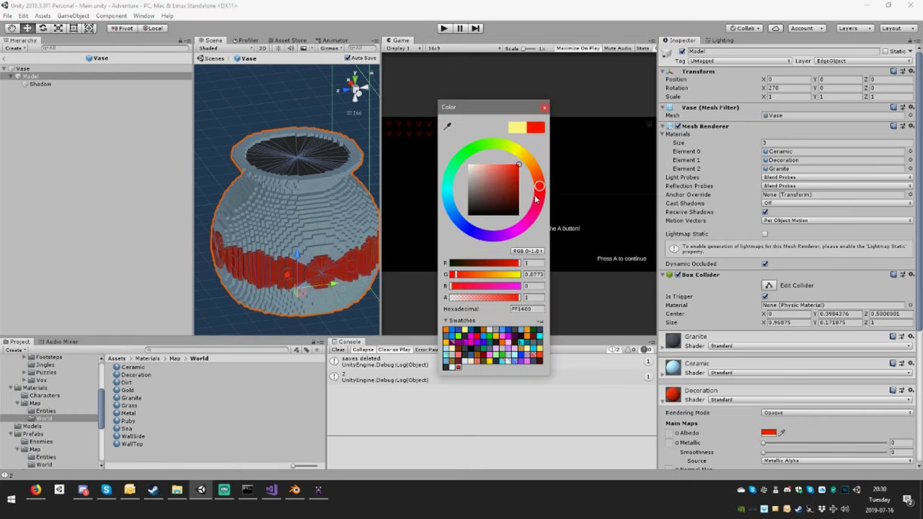
mouse_move(459, 213)
mouse_down()
mouse_move(460, 225)
mouse_move(451, 209)
mouse_move(496, 176)
mouse_up()
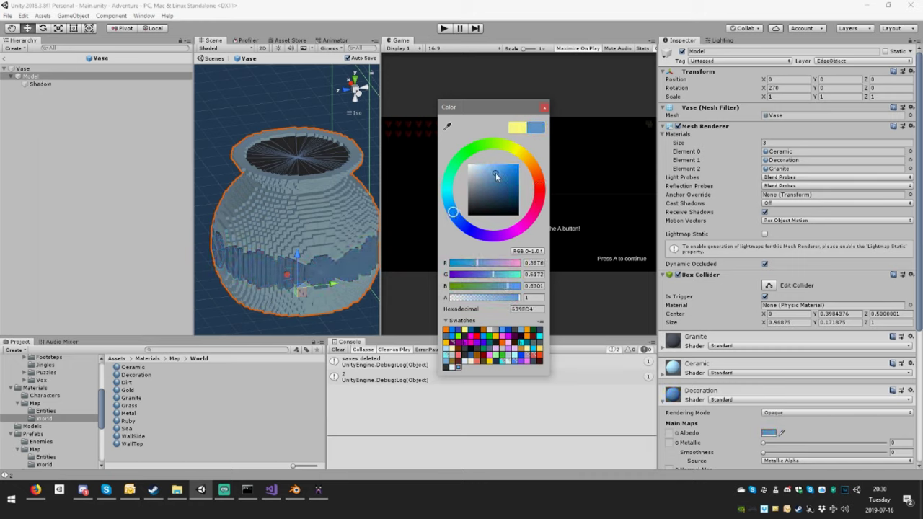
click(412, 289)
click(356, 313)
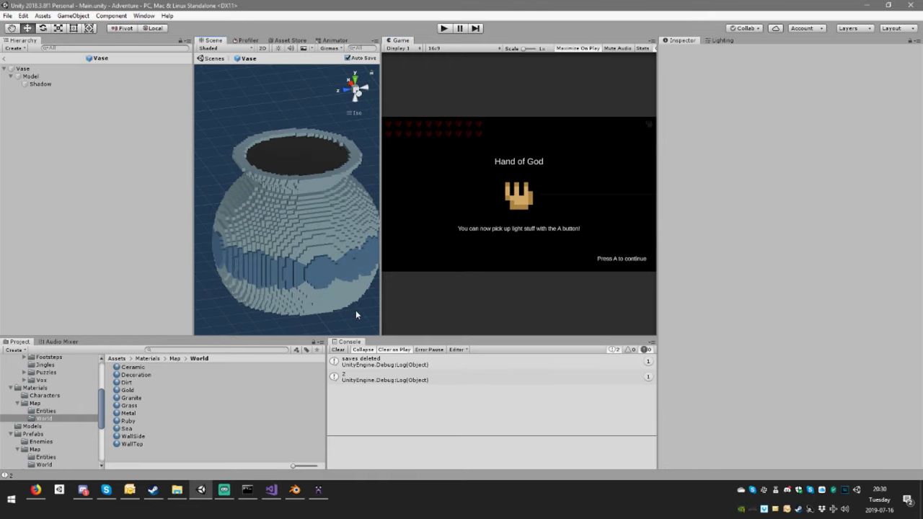
Examine the vase's interior and underside for misplaced faces in Unity, then in Blender.
alt+drag(356, 313, 411, 226)
scroll(285, 299, up, 7)
alt+drag(286, 295, 268, 312)
click(294, 490)
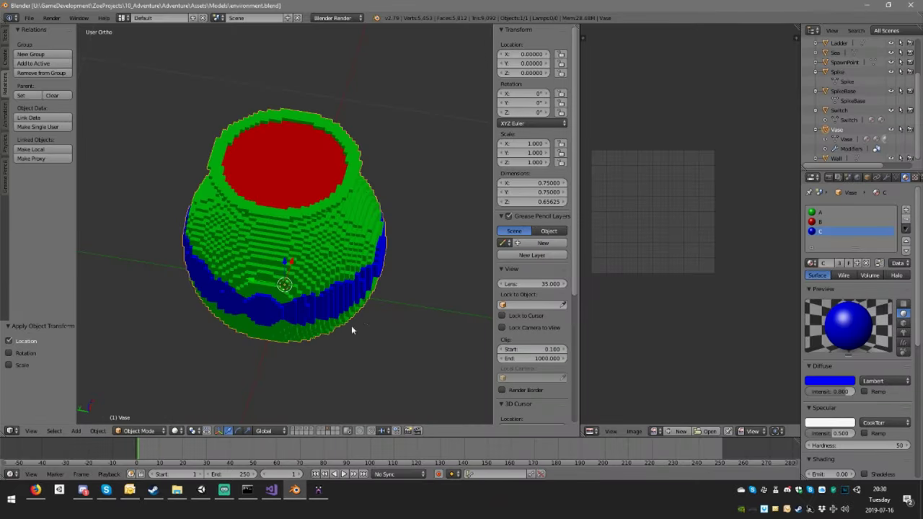
middle_drag(351, 325, 361, 344)
scroll(307, 323, up, 3)
right_click(352, 336)
scroll(351, 346, up, 3)
scroll(350, 348, down, 2)
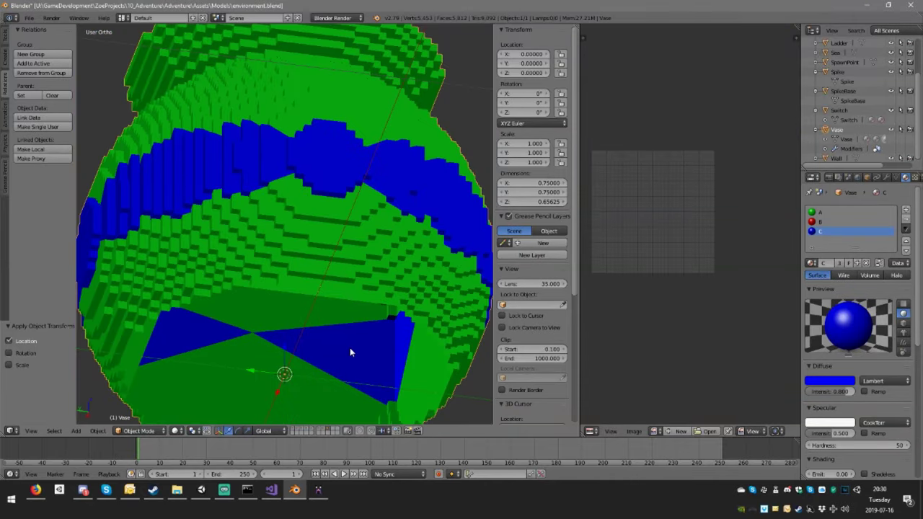
Flip the normals of the two blue faces near the opening in the vase's base in Edit Mode.
key(Tab)
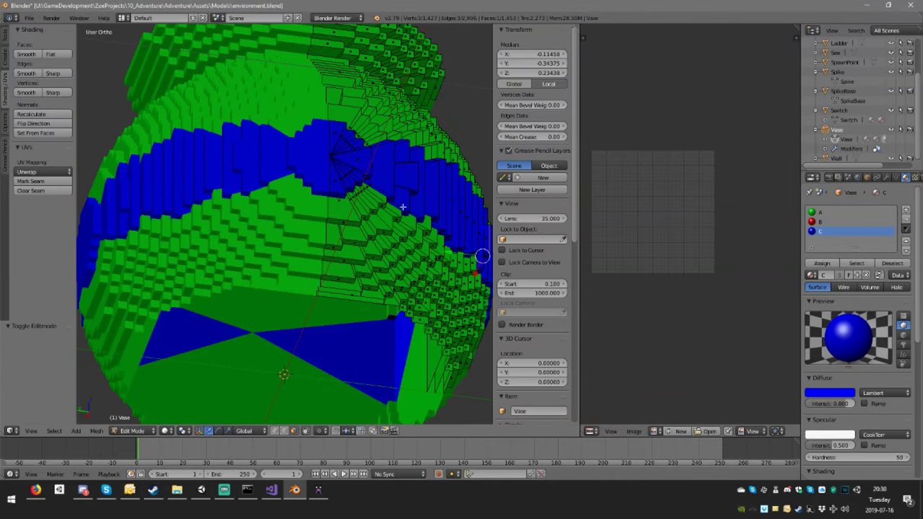
middle_drag(403, 207, 217, 354)
right_click(239, 375)
right_click(292, 382)
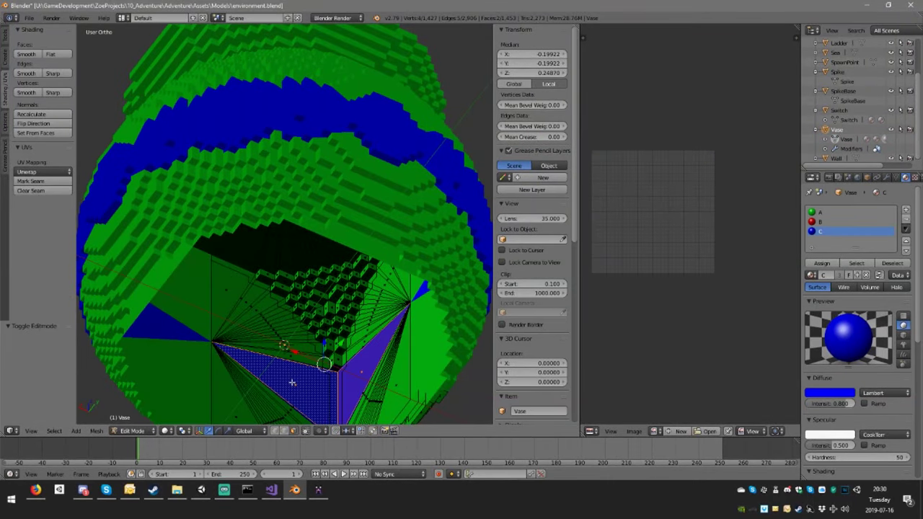
click(42, 123)
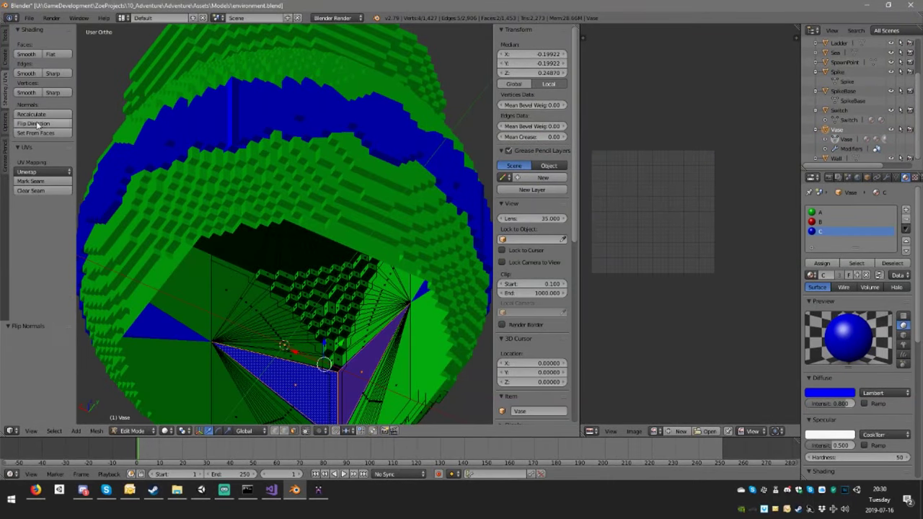
Save the Blender file and check the vase's underside from below in Unity.
middle_drag(307, 306, 301, 310)
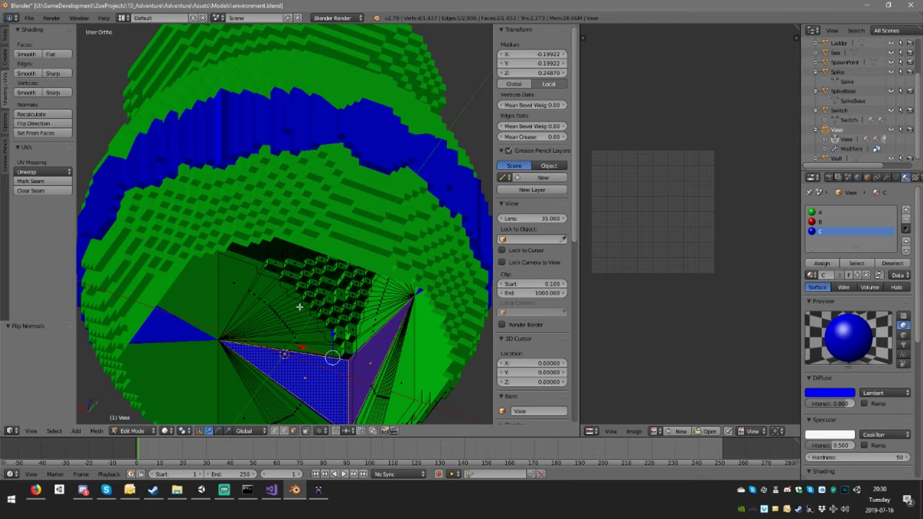
key(space)
key(Escape)
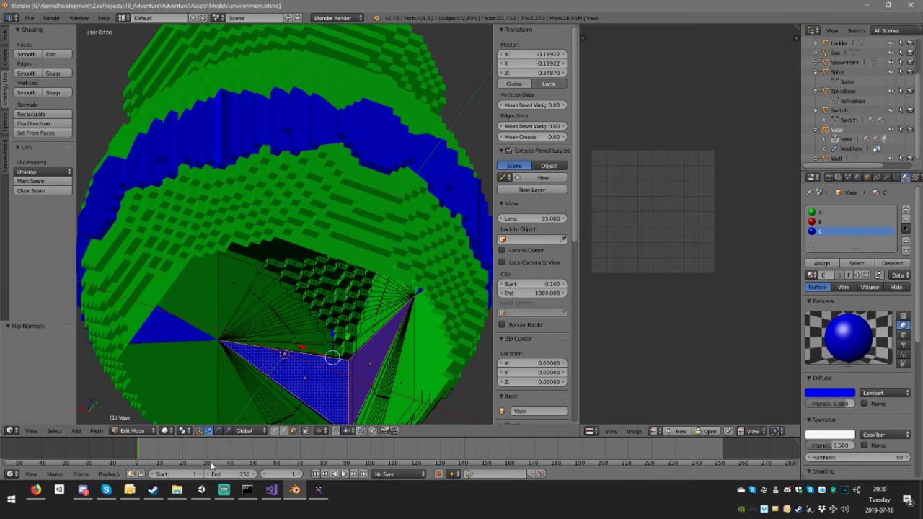
click(201, 490)
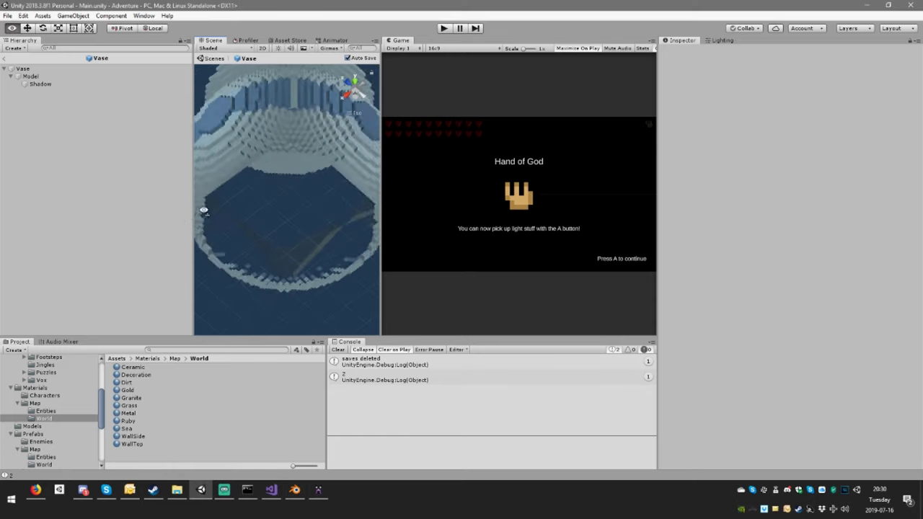
alt+drag(204, 210, 316, 240)
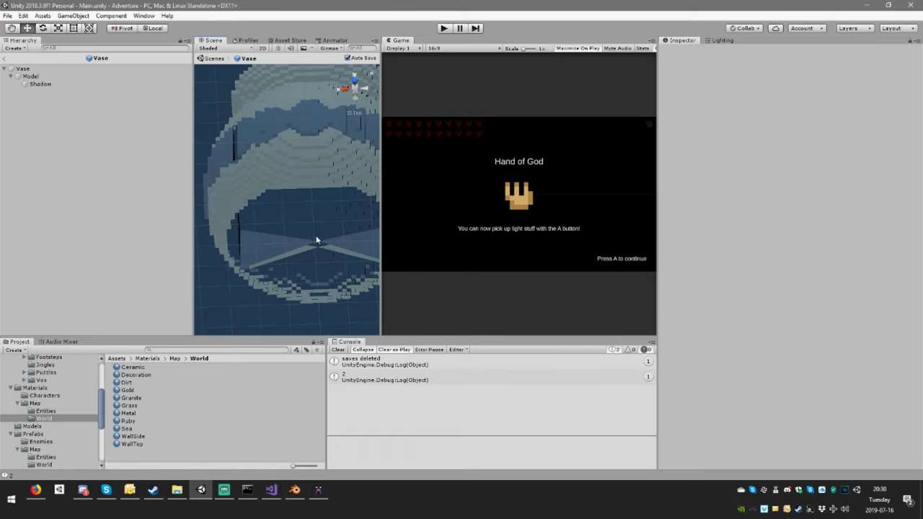
In Blender's wireframe view, flip the normals of the two large triangular faces inside the vase and save the file.
click(296, 494)
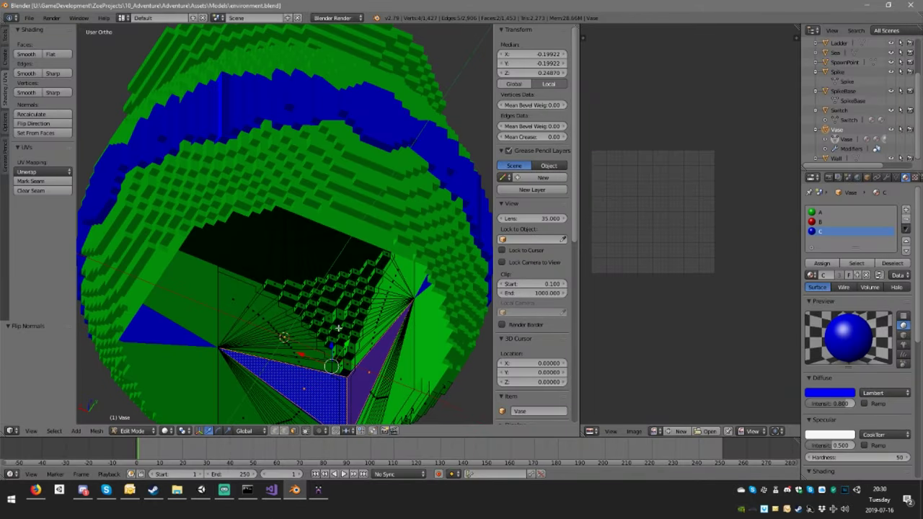
middle_drag(337, 328, 337, 352)
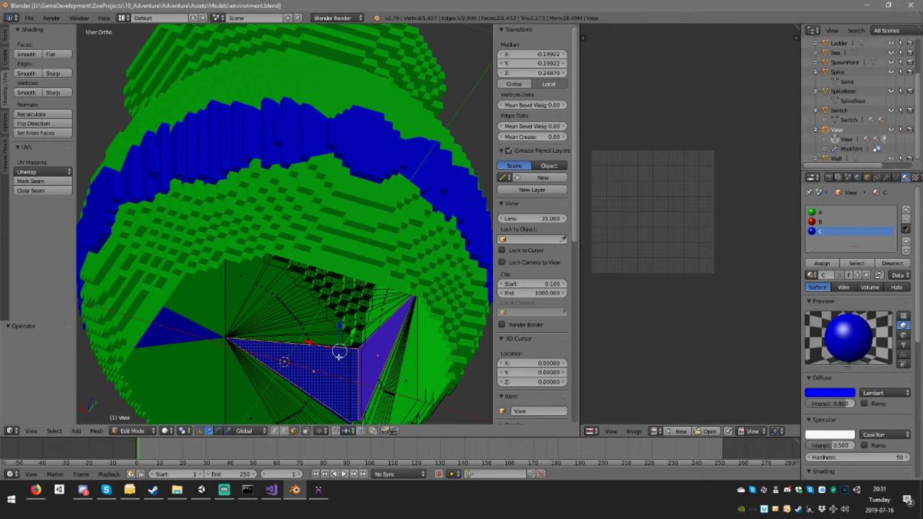
key(z)
shift+middle_drag(338, 356, 339, 301)
scroll(339, 302, up, 4)
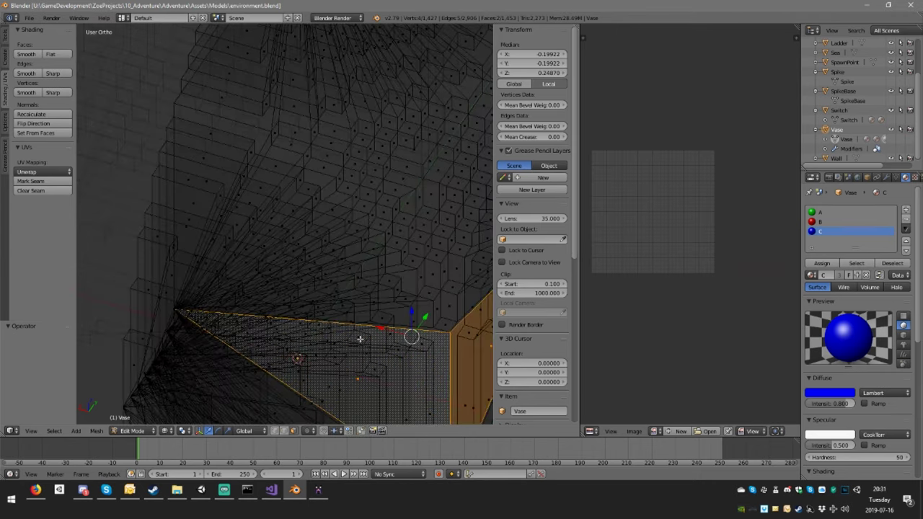
middle_drag(361, 338, 379, 211)
middle_drag(361, 169, 428, 148)
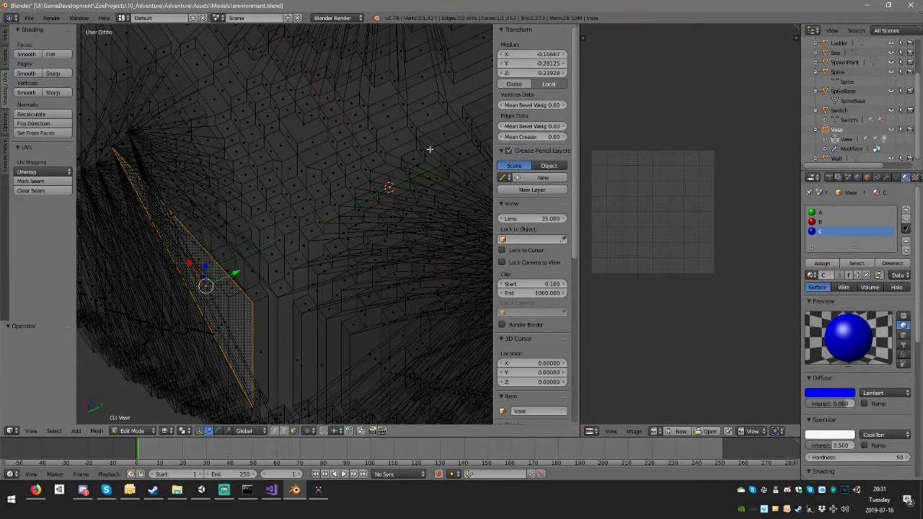
middle_drag(330, 316, 349, 374)
mouse_move(309, 241)
middle_down()
mouse_move(371, 247)
mouse_move(319, 185)
mouse_move(314, 236)
middle_up()
click(36, 123)
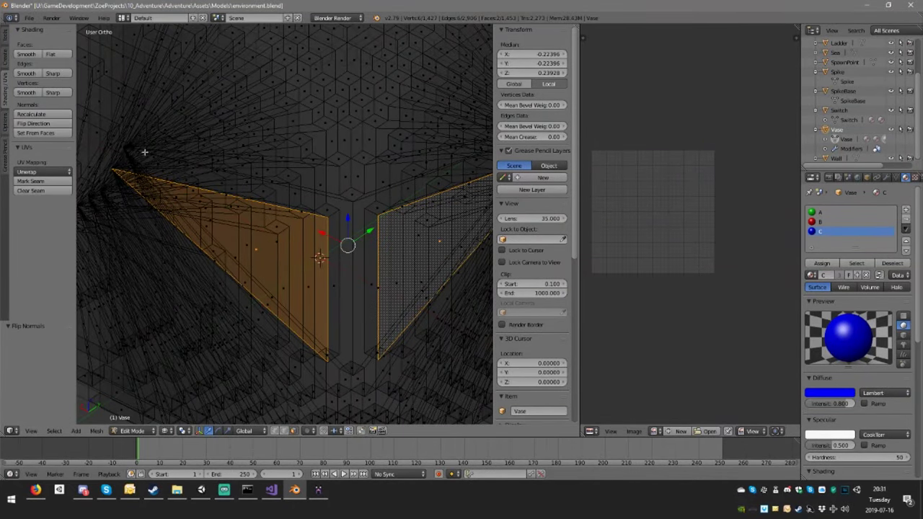
key(ctrl+s)
click(306, 206)
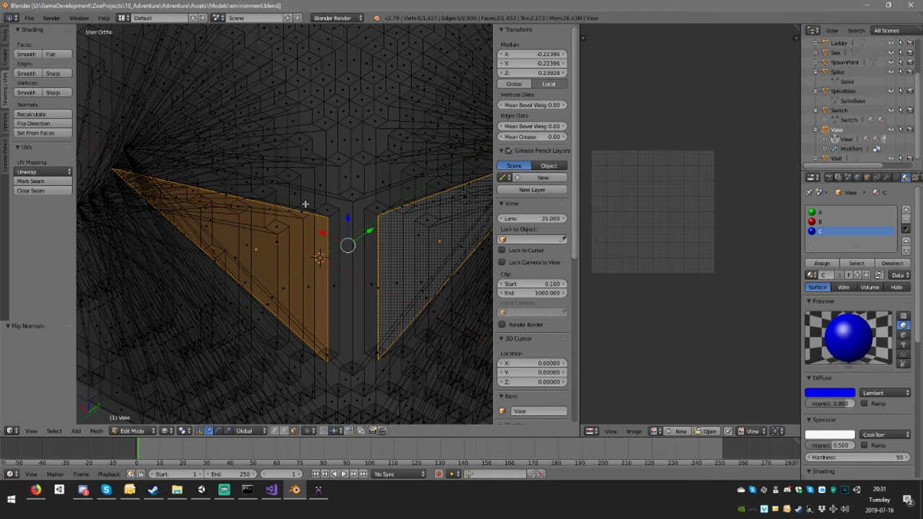
Check the triangular faces inside the vase from another angle in Unity.
click(202, 490)
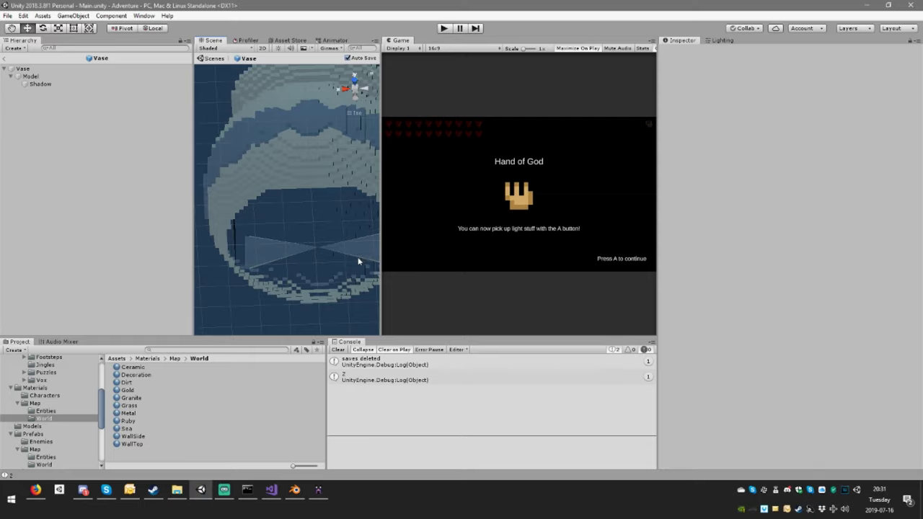
right_drag(359, 260, 322, 262)
alt+drag(322, 262, 423, 286)
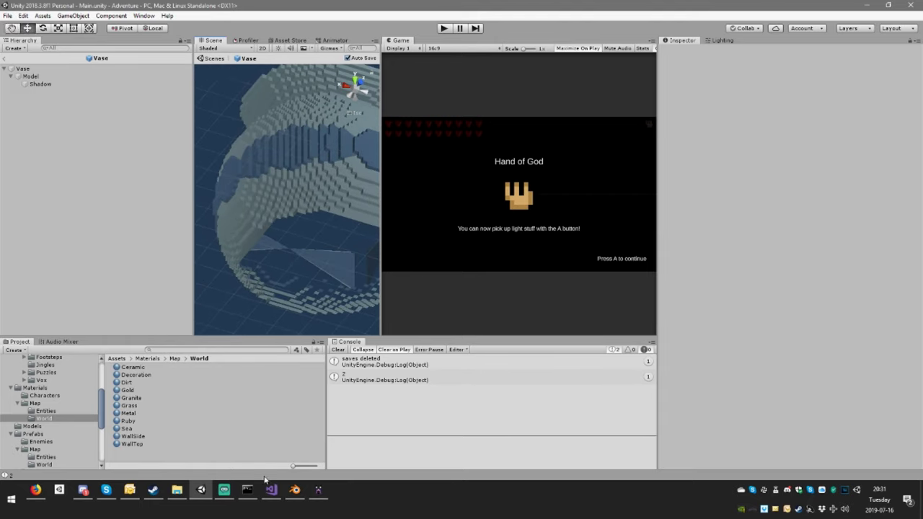
scroll(332, 301, up, 2)
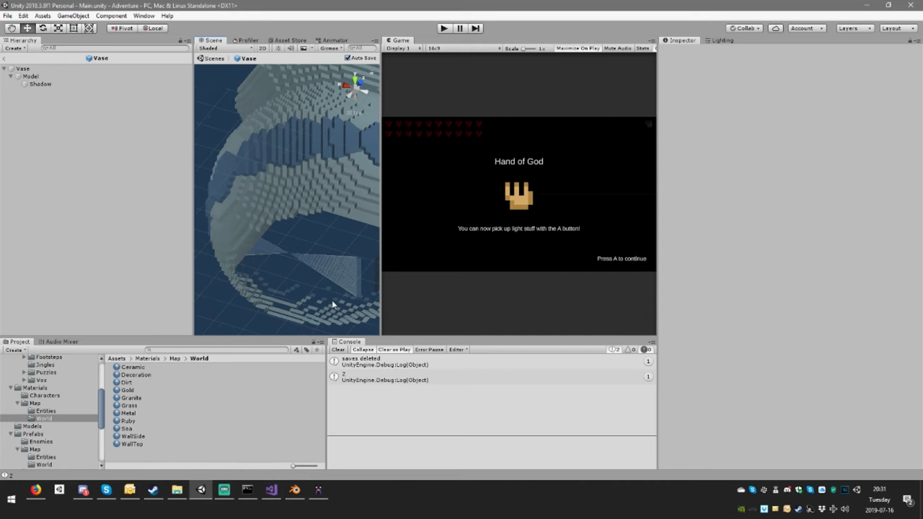
Undo the last normal flip on the two triangular faces in Blender and update the model in Unity.
click(295, 490)
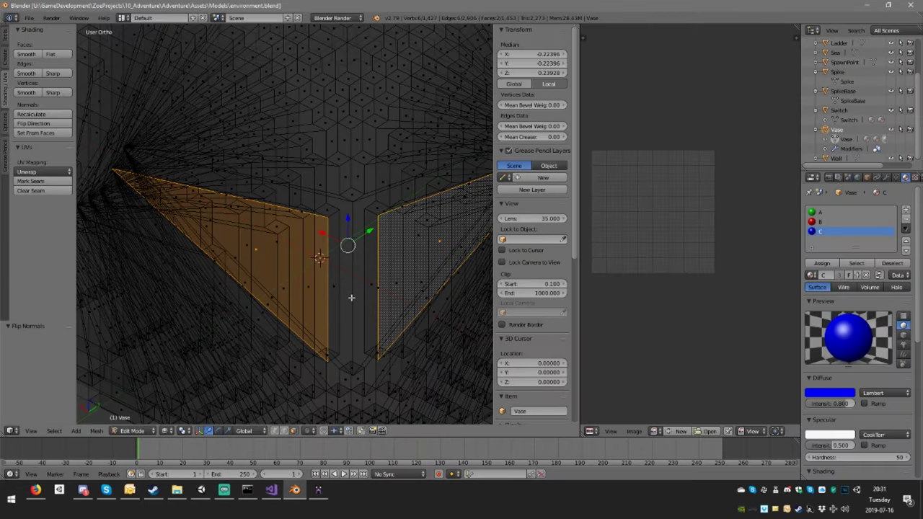
key(ctrl+z)
key(space)
key(Return)
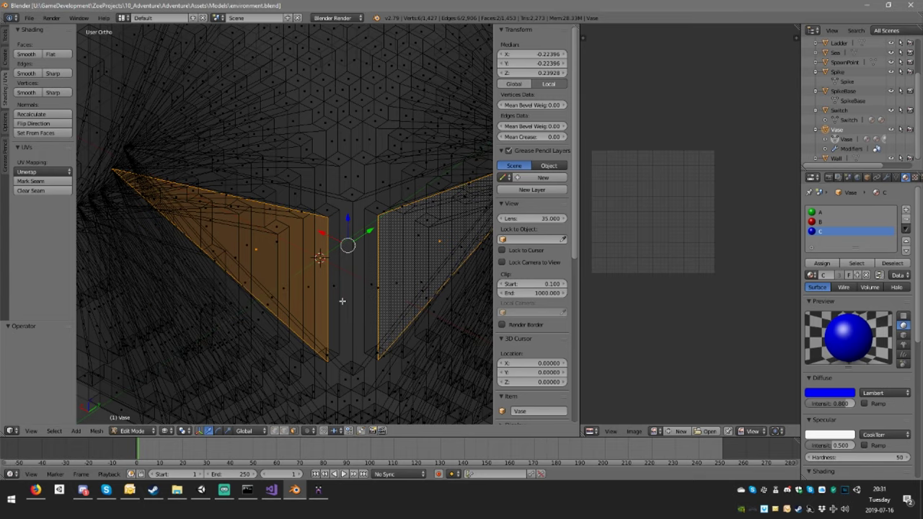
click(201, 491)
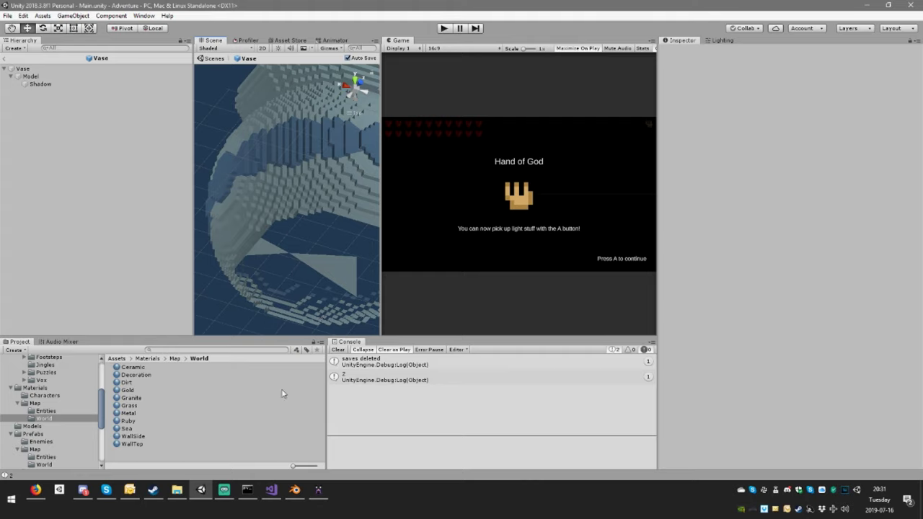
Switch to Blender and examine the large triangular face inside the vase by selecting it and its neighbouring faces.
click(295, 491)
middle_drag(339, 267, 279, 287)
middle_drag(301, 354, 267, 325)
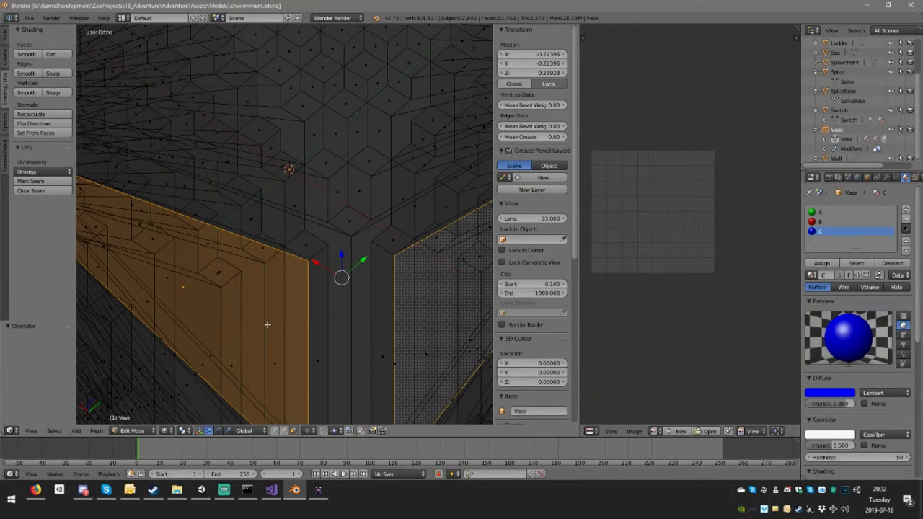
right_click(248, 316)
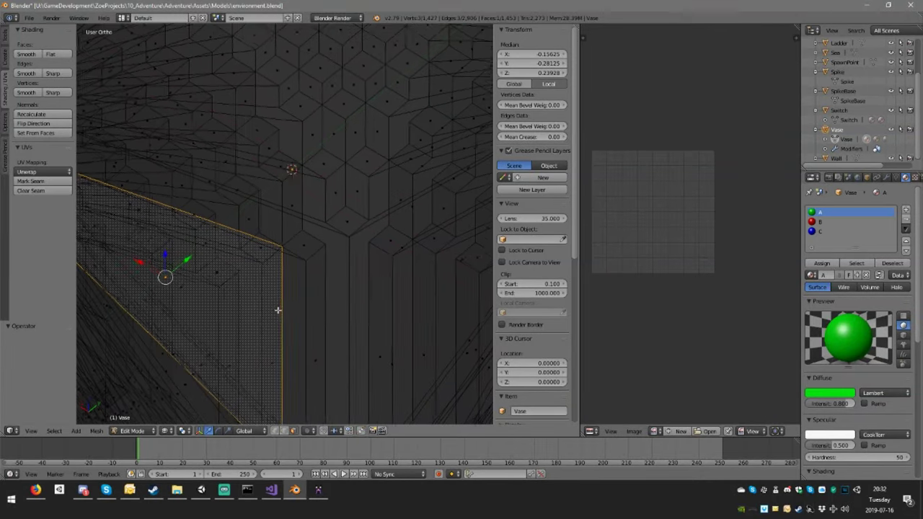
right_click(298, 338)
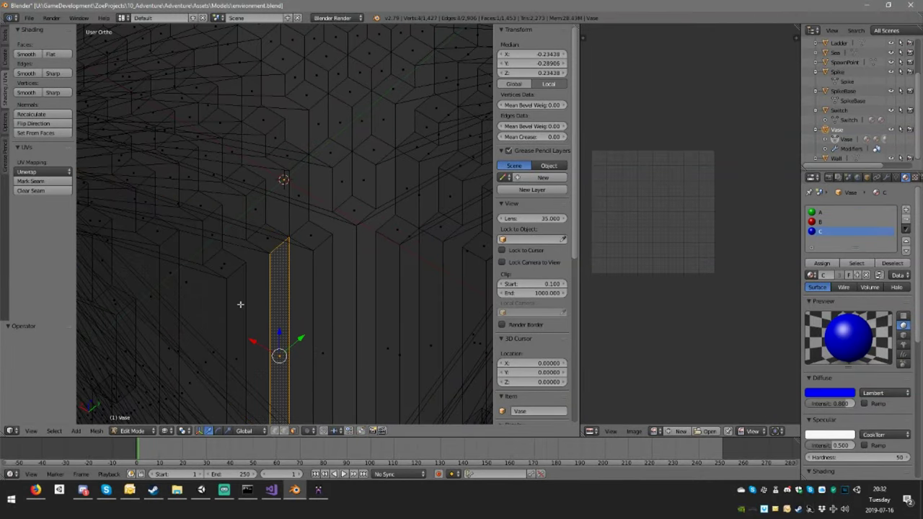
right_click(204, 292)
right_click(268, 231)
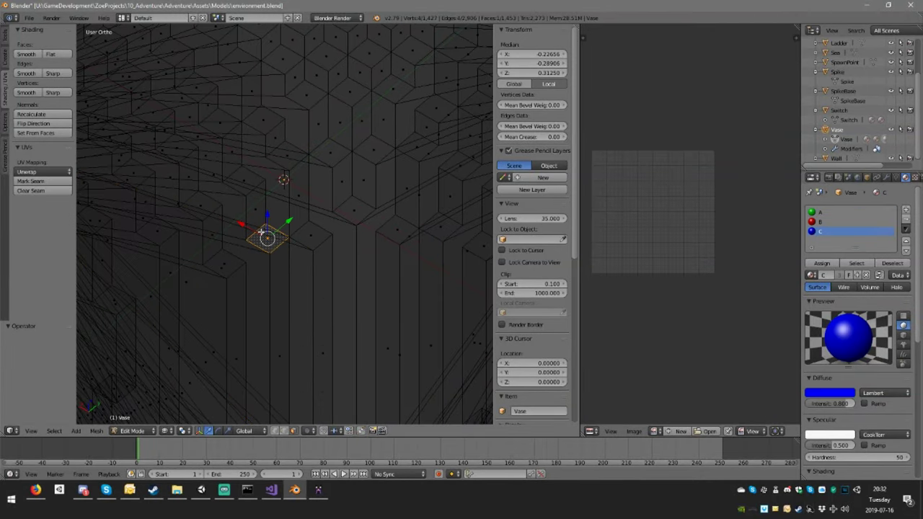
right_click(249, 229)
right_click(213, 292)
right_click(170, 273)
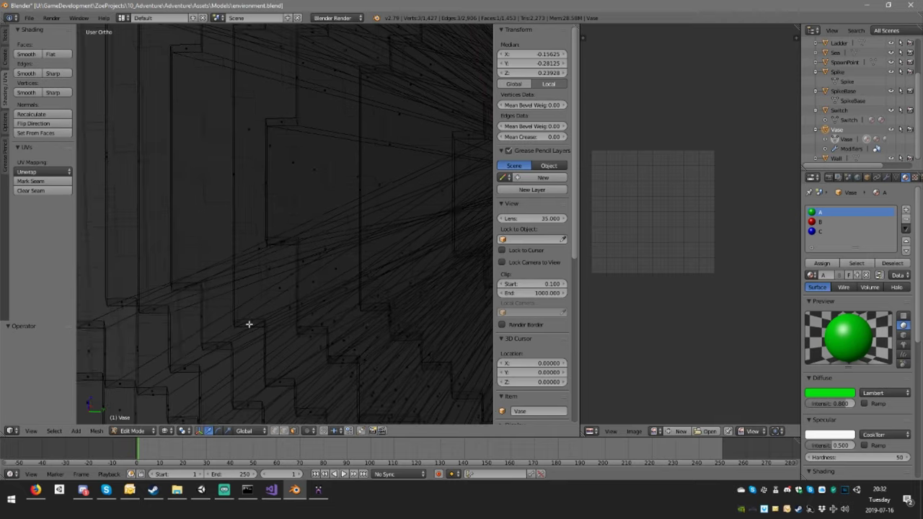
Examine the second large triangular face inside the vase, selecting it alone and together with the first from several angles.
right_click(322, 231)
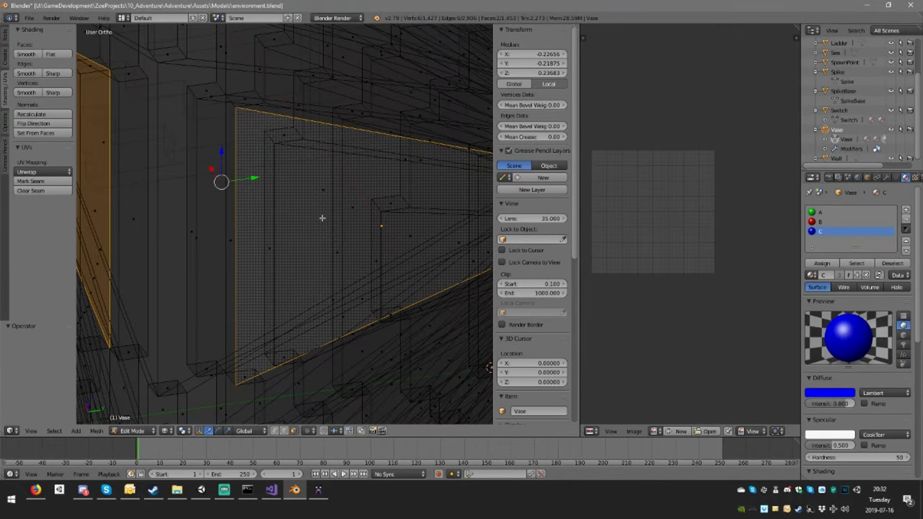
key(ctrl+z)
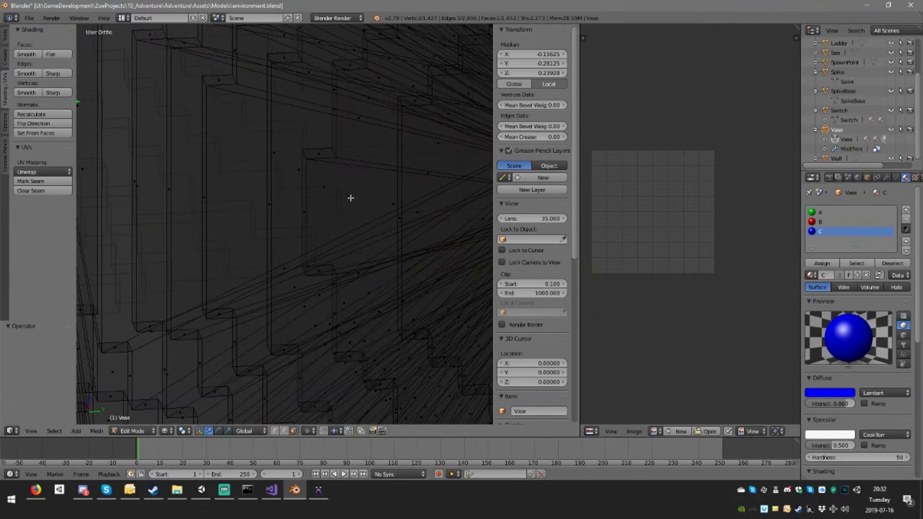
shift+right_click(350, 198)
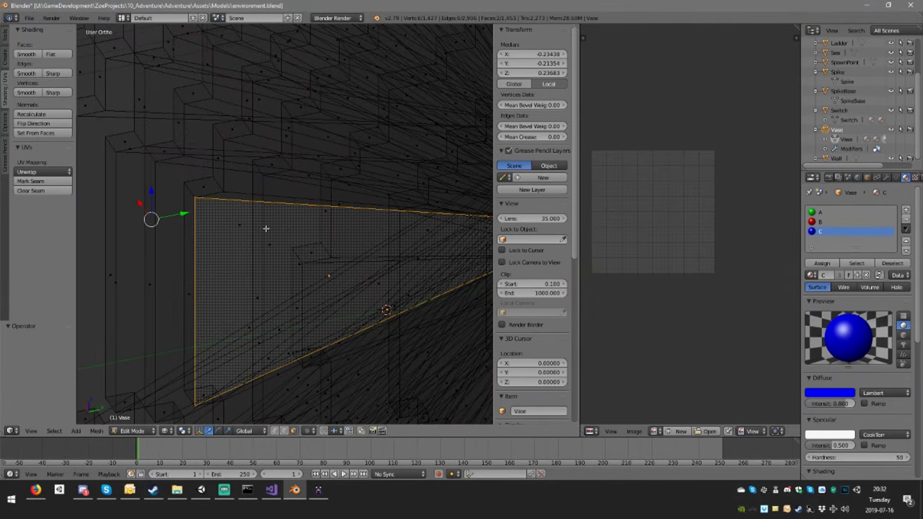
right_click(344, 274)
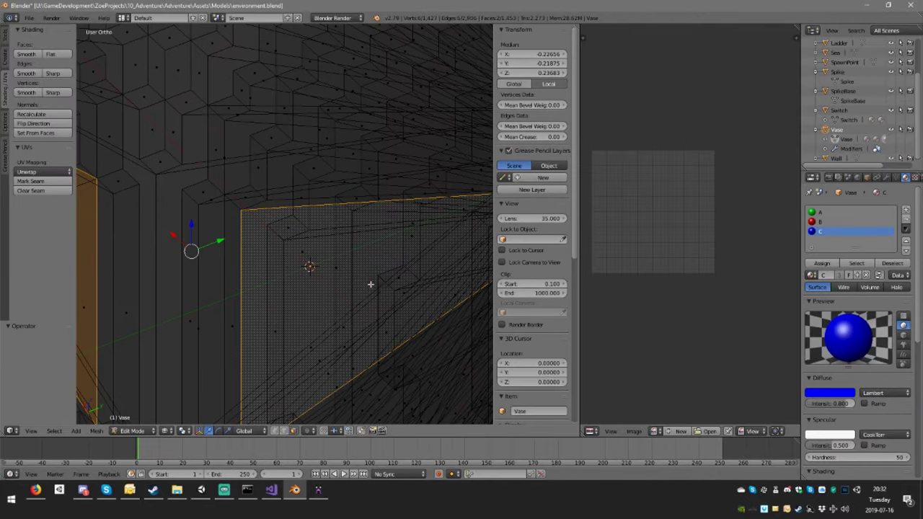
shift+right_click(370, 284)
shift+right_click(342, 271)
middle_drag(345, 275, 338, 264)
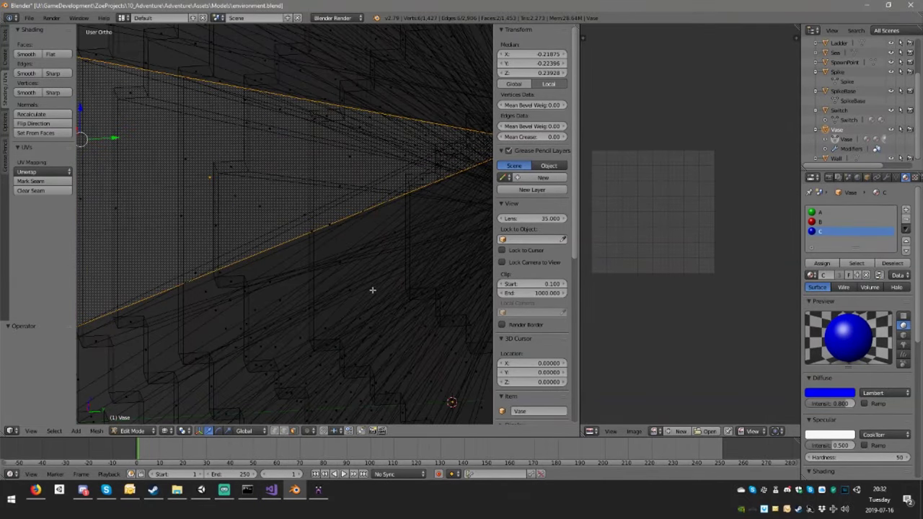
right_click(241, 222)
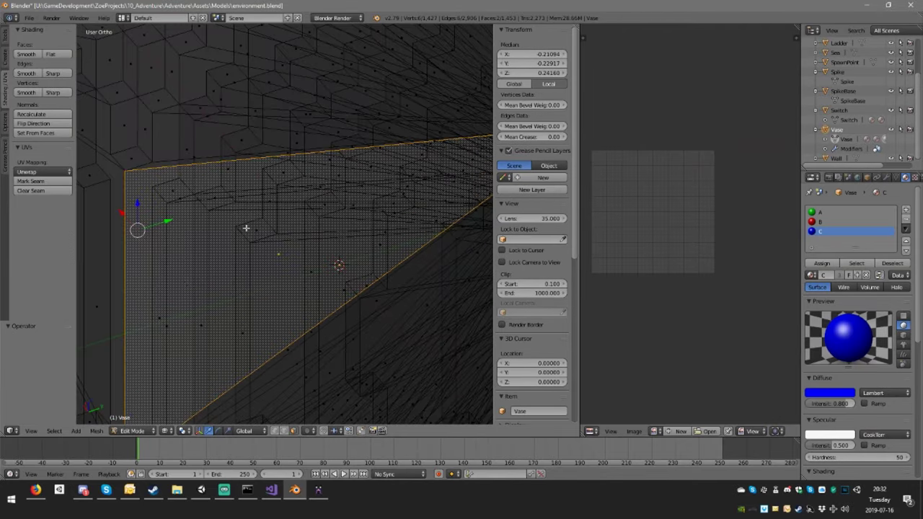
shift+right_click(277, 254)
middle_drag(276, 256, 268, 244)
middle_drag(306, 271, 288, 266)
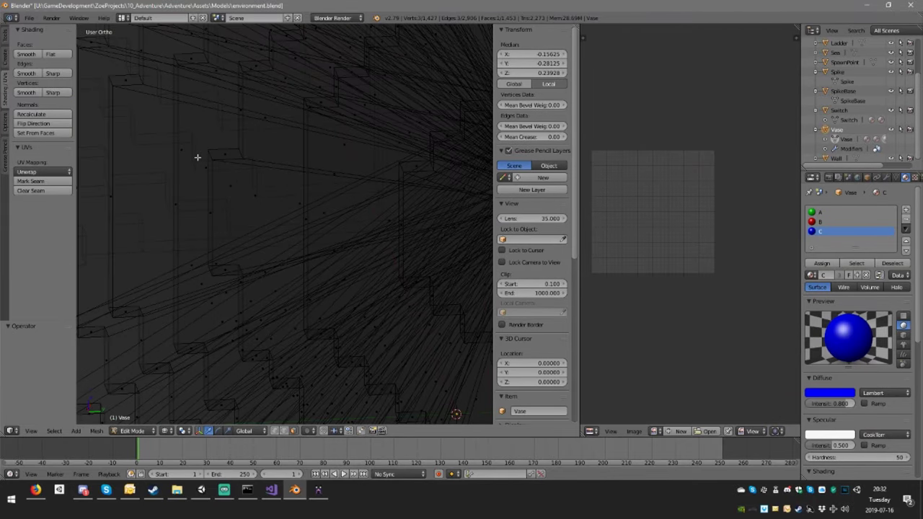
shift+right_click(197, 157)
middle_drag(195, 163, 258, 233)
Flip the normal direction of the single large triangular face that uses material A inside the vase, and save the file over the existing one.
right_click(300, 229)
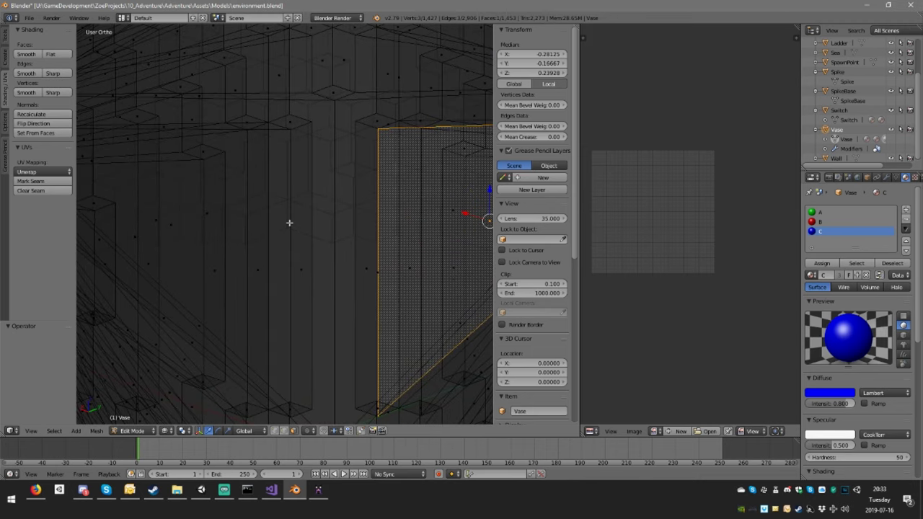
key(ctrl+z)
middle_drag(266, 245, 206, 225)
right_click(194, 210)
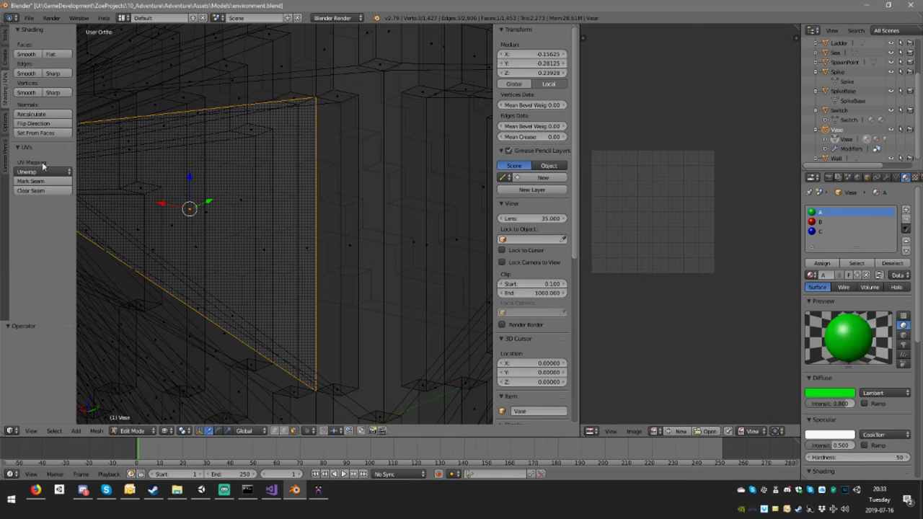
click(41, 123)
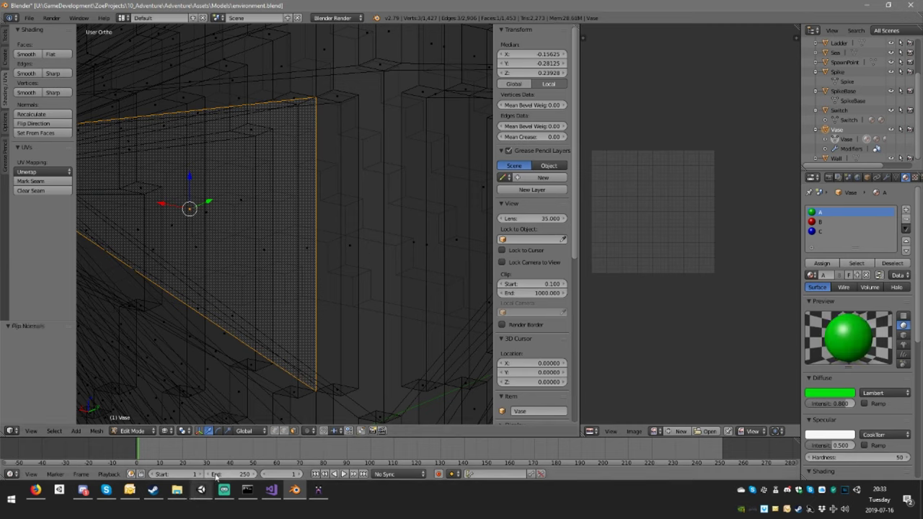
key(ctrl+s)
click(252, 342)
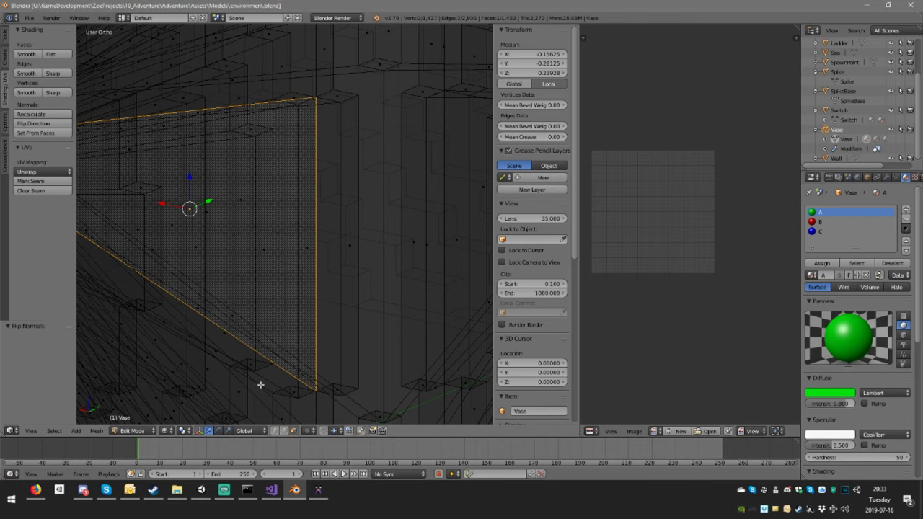
Switch to Unity, reimport the changed model, and check the inside, underside and rim of the vase for stray faces.
click(225, 489)
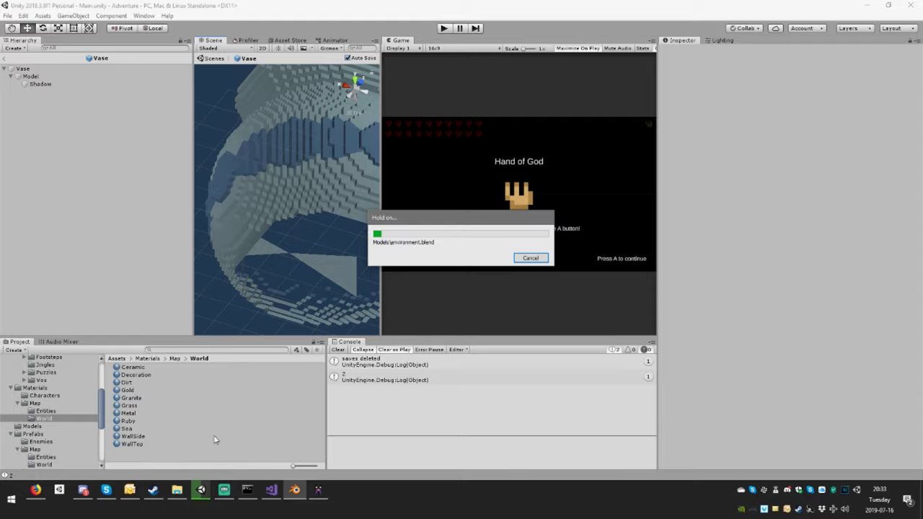
middle_drag(291, 229, 256, 205)
right_drag(272, 241, 153, 239)
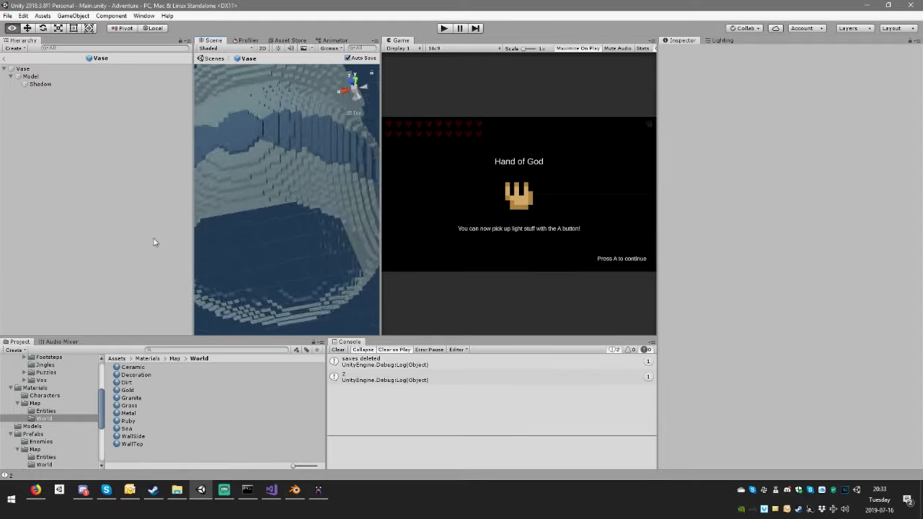
alt+drag(153, 239, 565, 251)
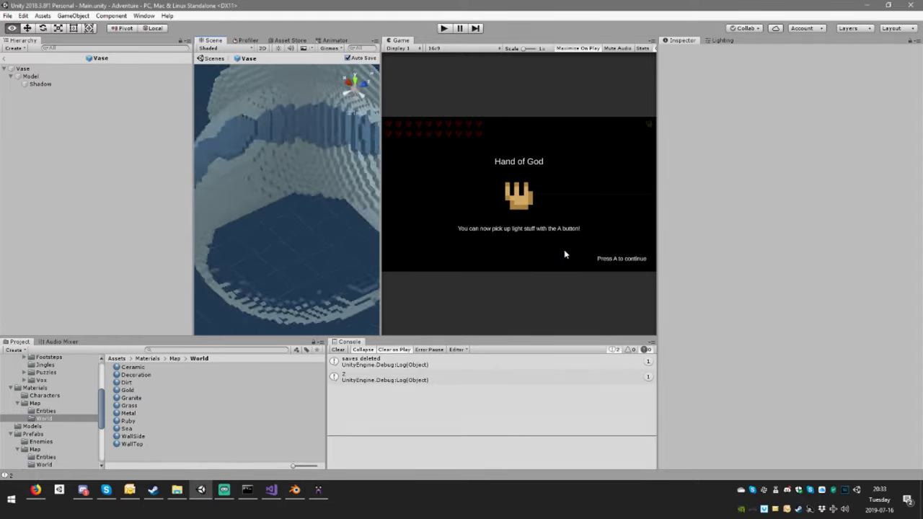
right_drag(564, 254, 711, 276)
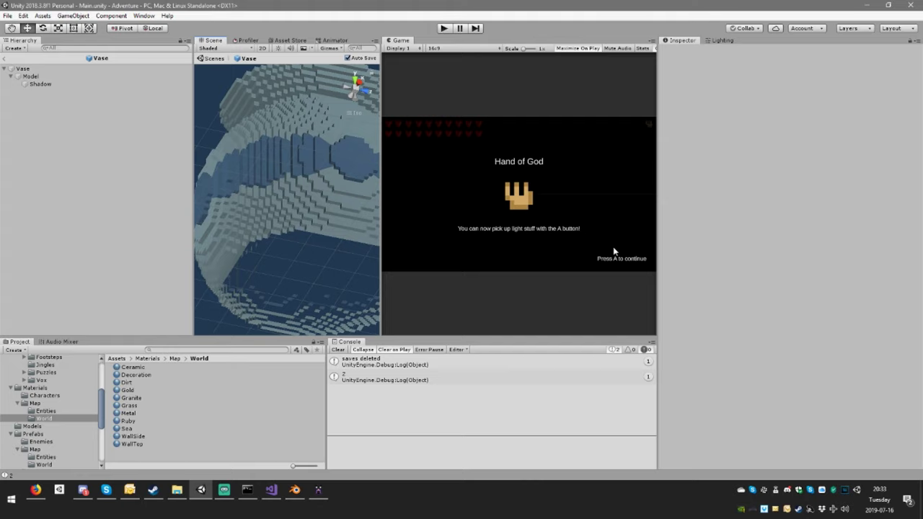
right_drag(282, 144, 296, 191)
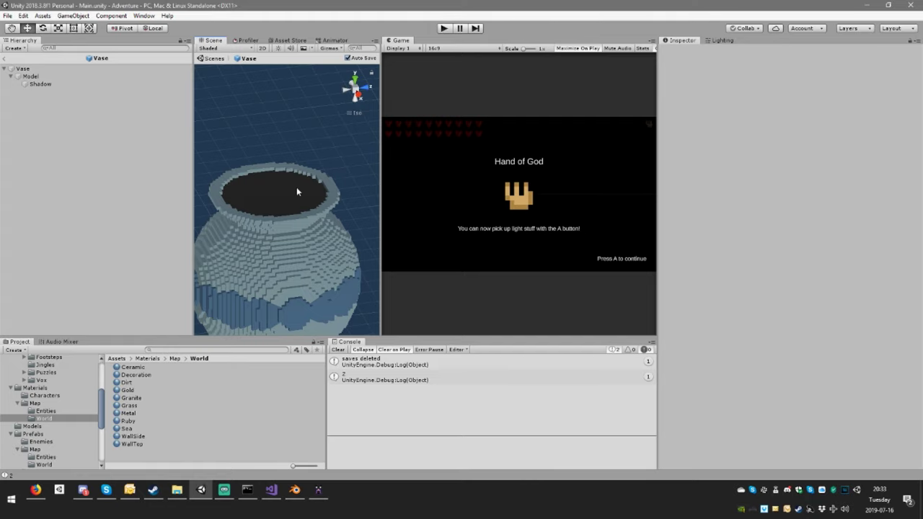
middle_drag(290, 161, 303, 126)
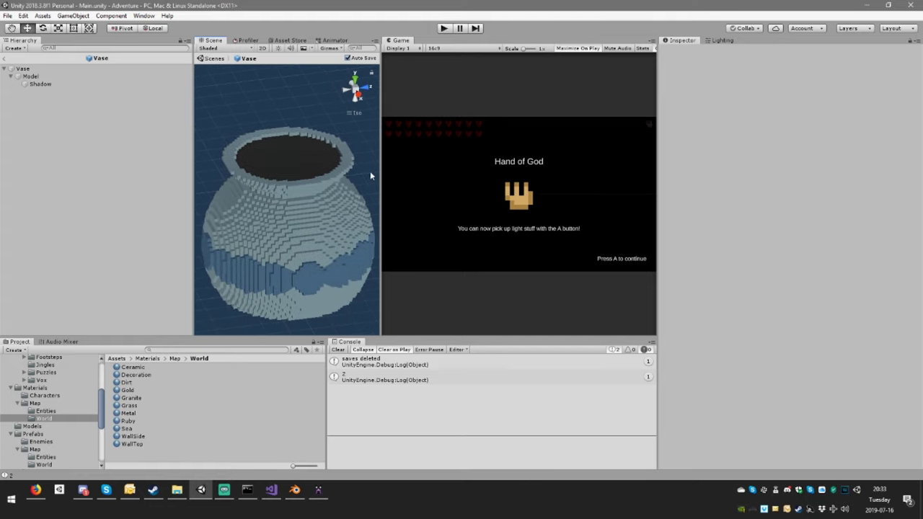
Widen the Scene view on both sides and reframe the whole vase in it.
drag(380, 166, 455, 165)
middle_drag(232, 189, 204, 161)
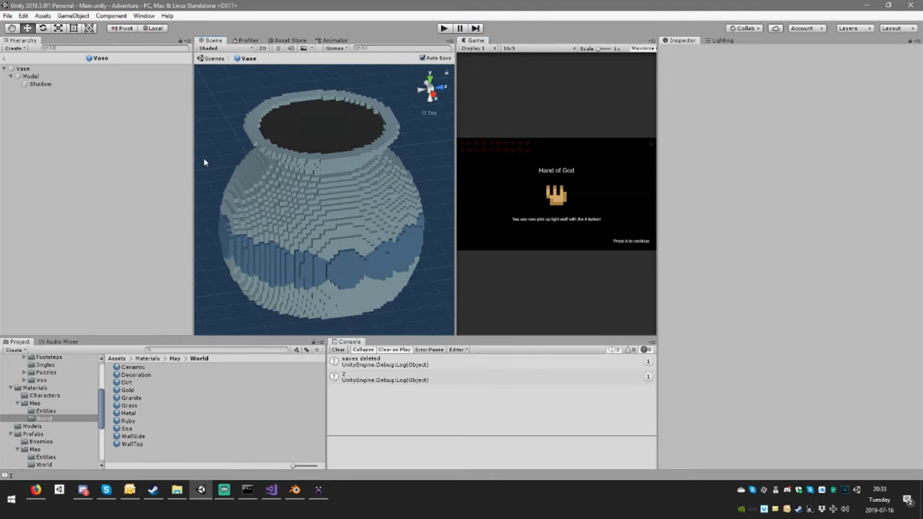
drag(194, 156, 136, 151)
middle_drag(244, 212, 268, 207)
scroll(268, 205, down, 4)
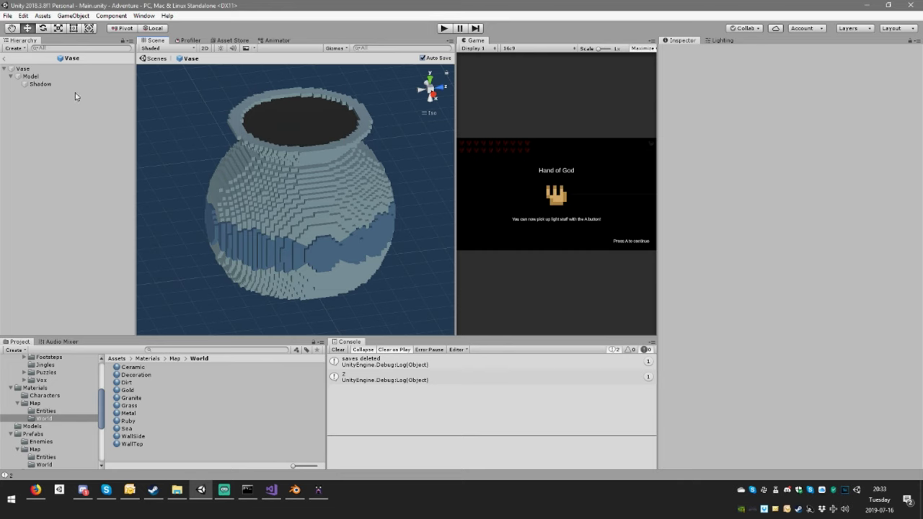
Remove the Rotatable Edge Object script component from the root Vase object.
click(27, 69)
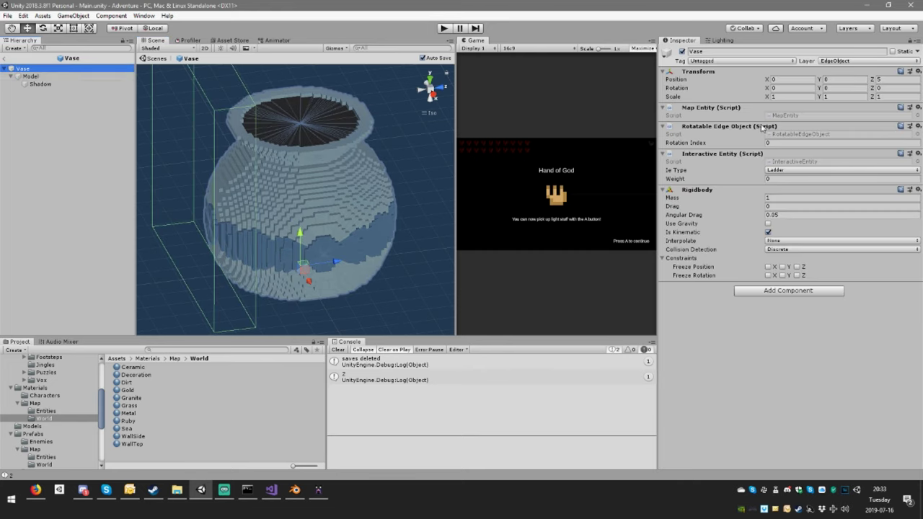
click(918, 127)
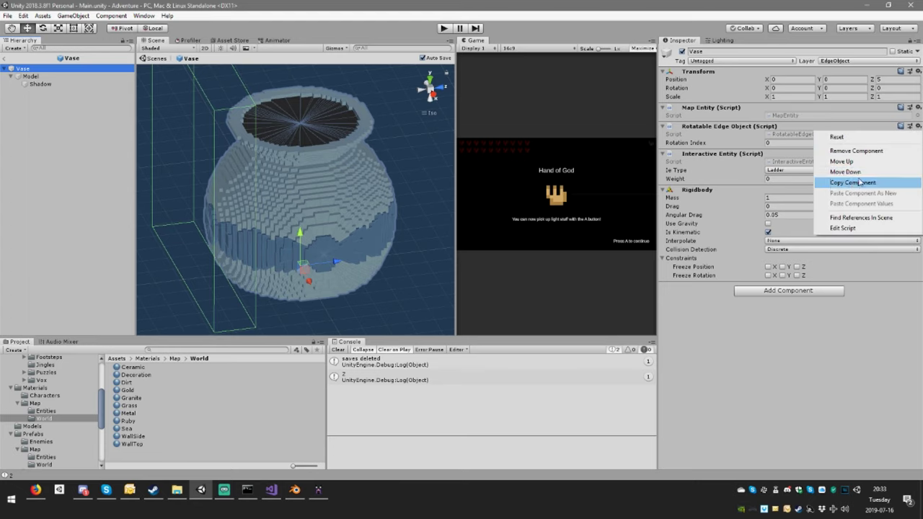
click(854, 151)
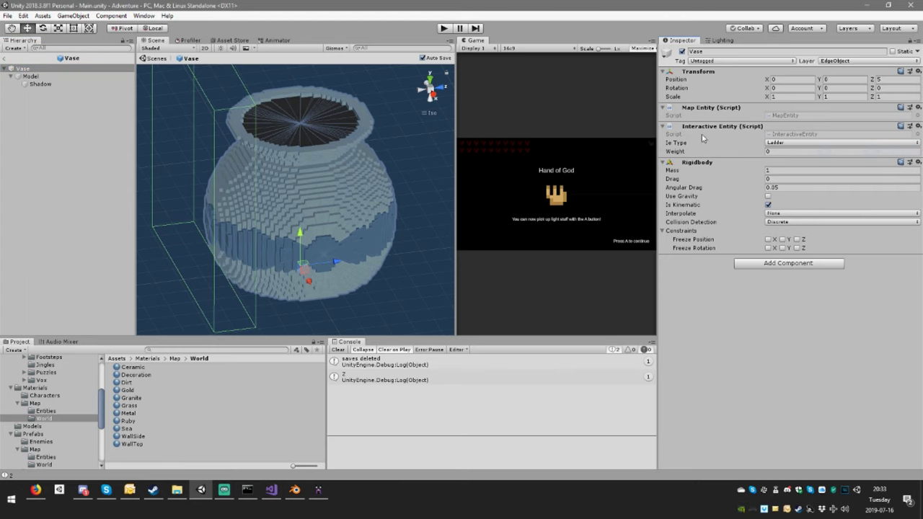
Check the Vase's Ie Type options, then open the InteractiveEntity script in Visual Studio and go to the INTERACTIVEENTITY enum definition.
click(824, 143)
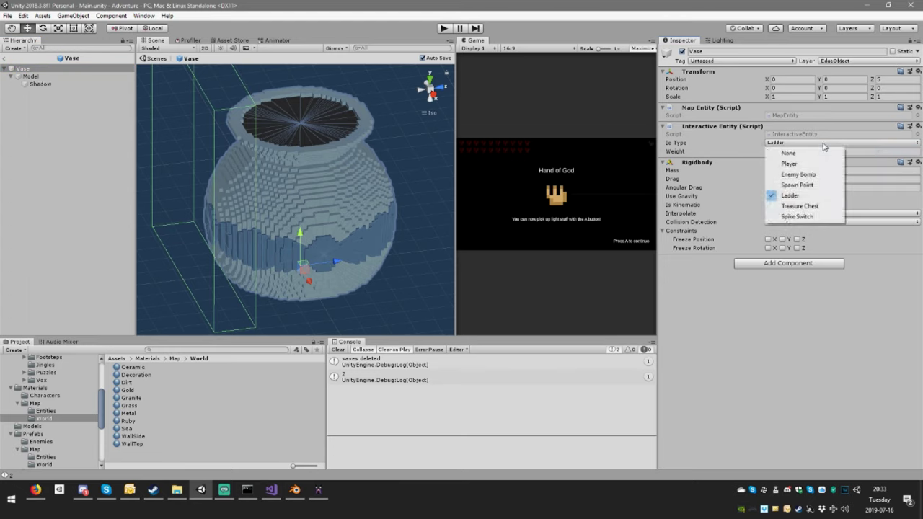
click(778, 367)
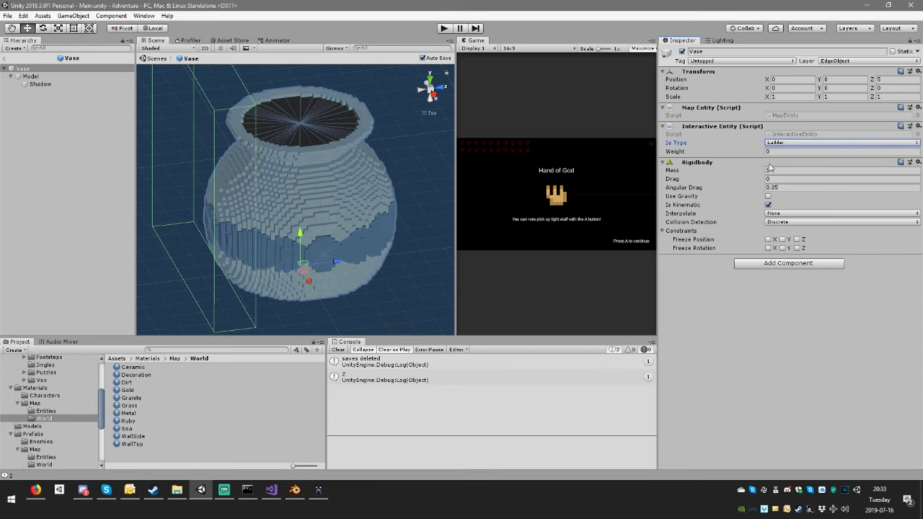
double_click(801, 134)
scroll(419, 202, up, 3)
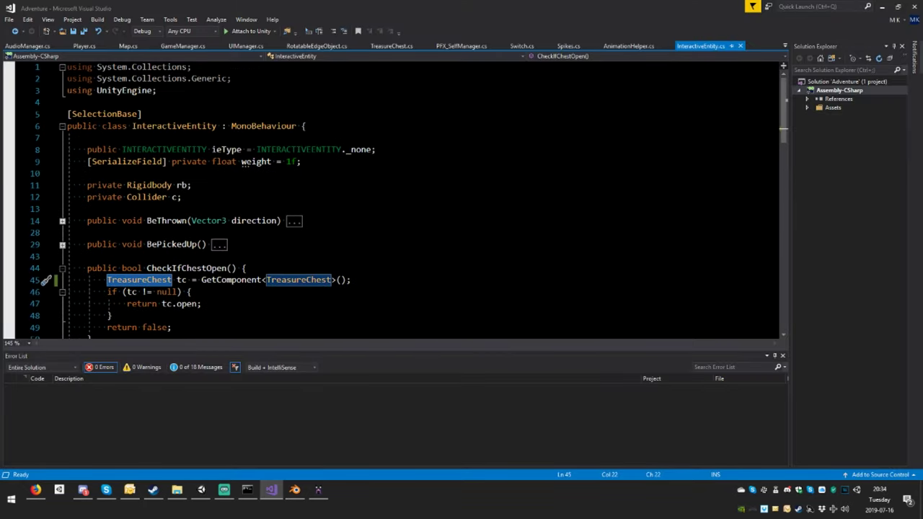
double_click(290, 150)
key(F12)
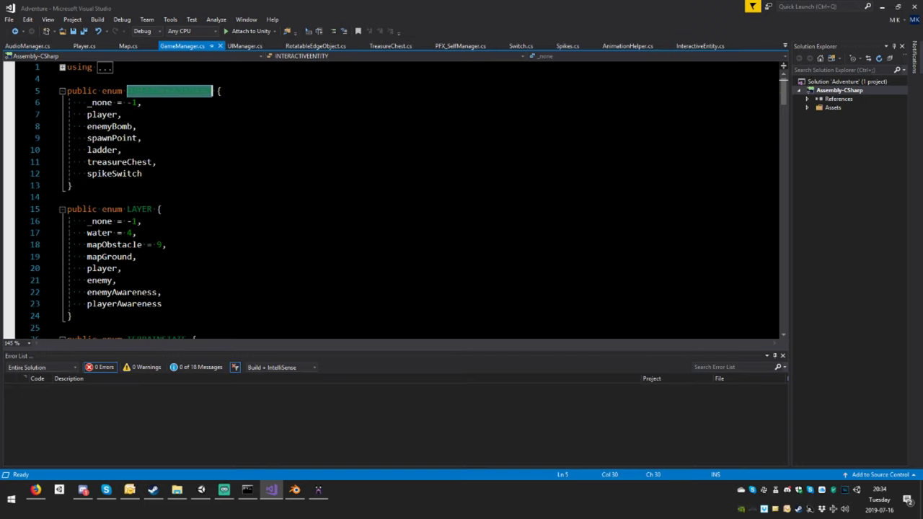
Add a vase entry after spikeSwitch in the INTERACTIVEENTITY enum and save GameManager.cs.
click(142, 173)
text(,)
key(Return)
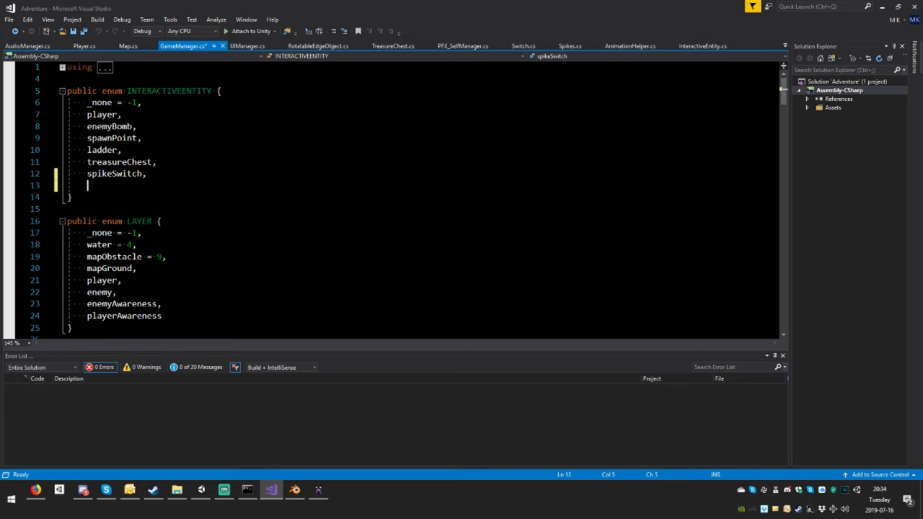
text(as)
key(BackSpace)
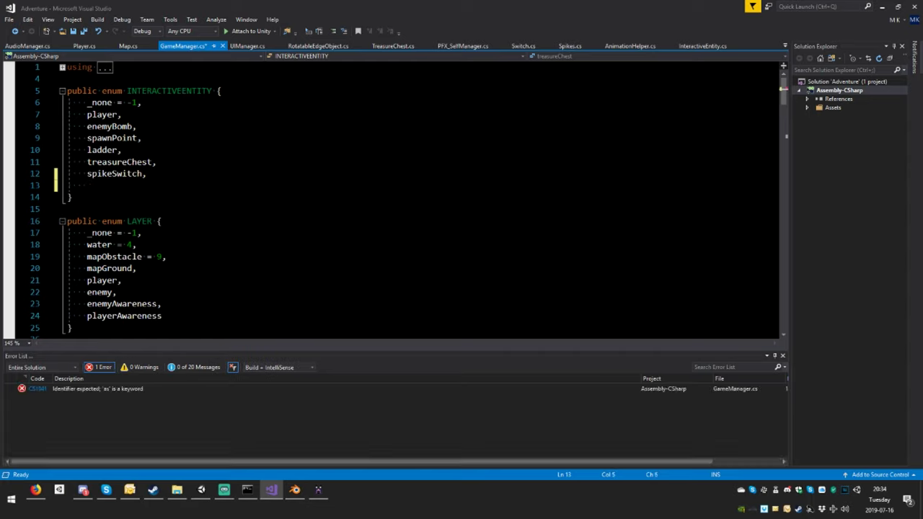
text(vase)
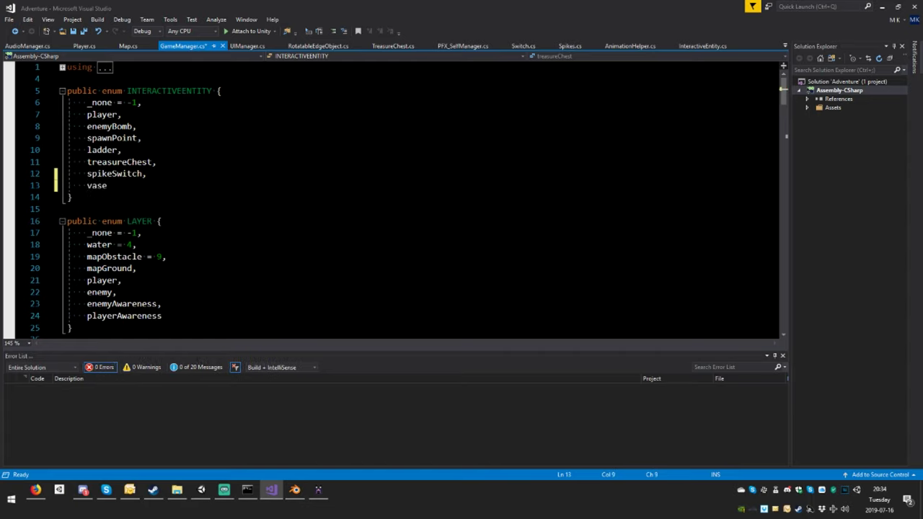
scroll(390, 198, down, 3)
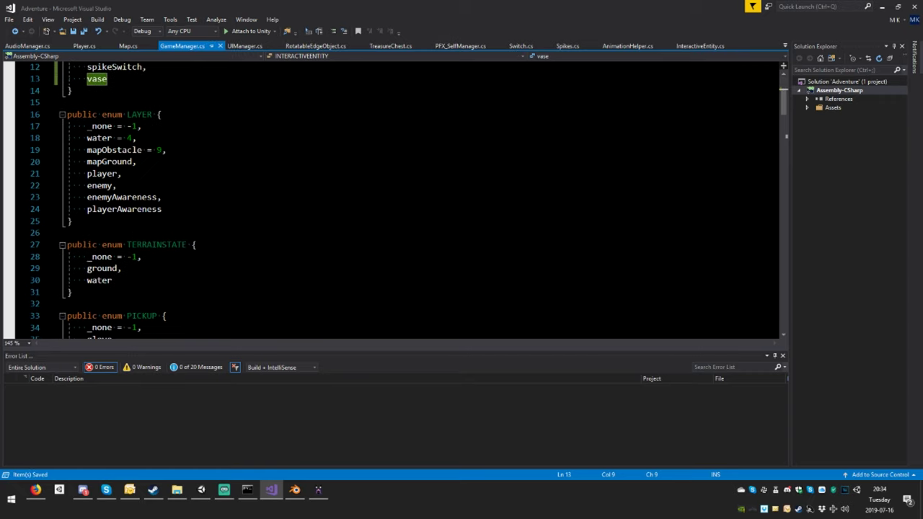
scroll(389, 198, up, 2)
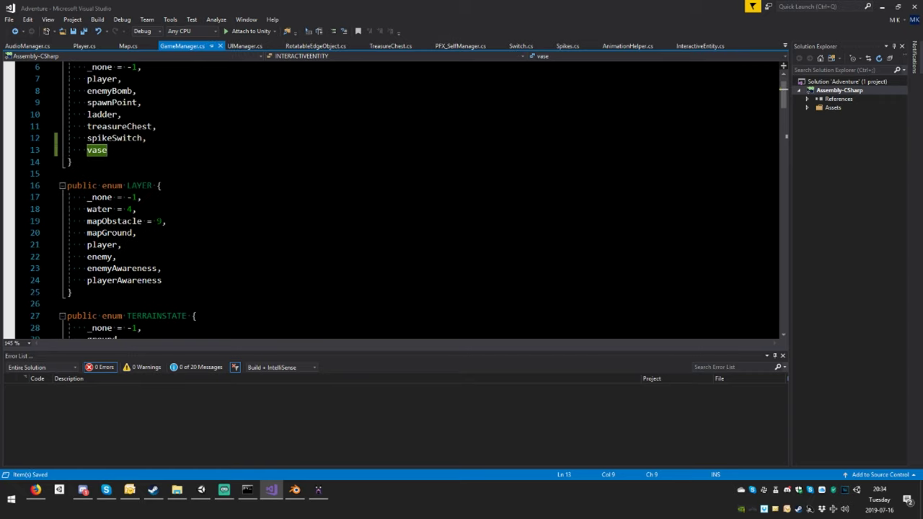
scroll(390, 198, down, 3)
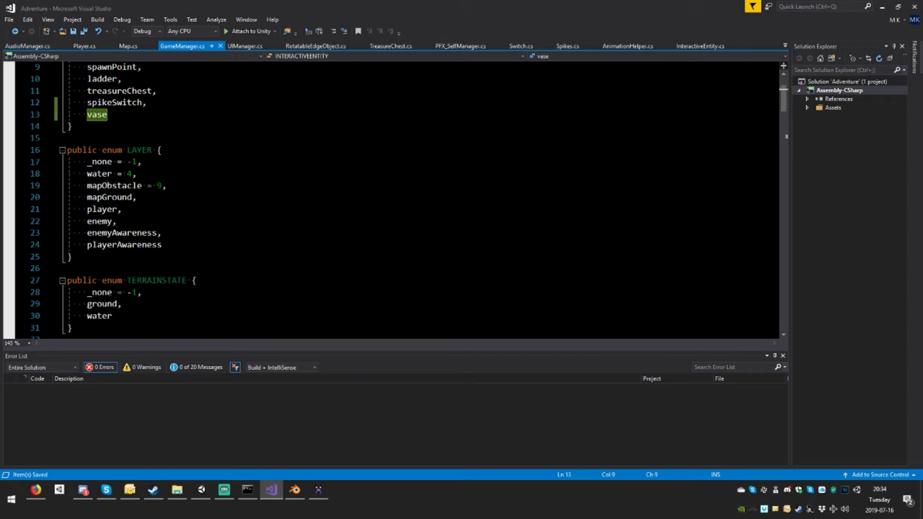
scroll(389, 198, up, 5)
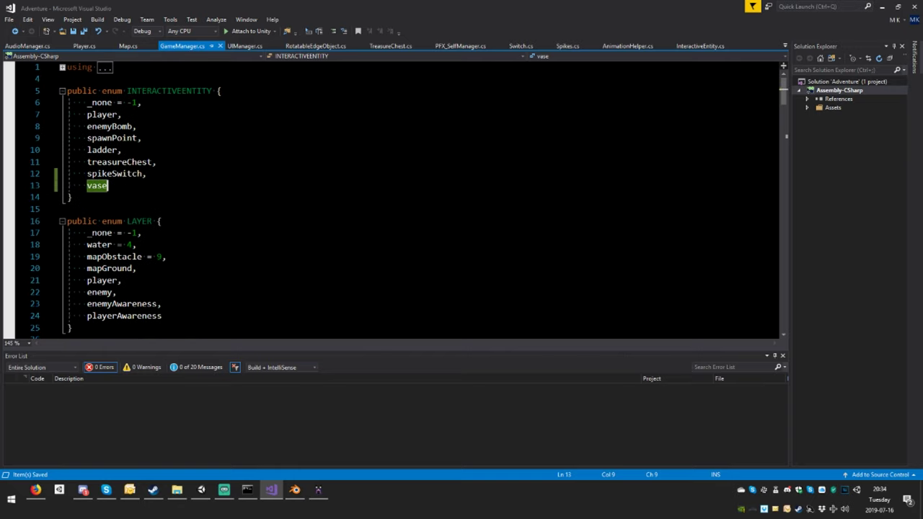
scroll(389, 199, down, 6)
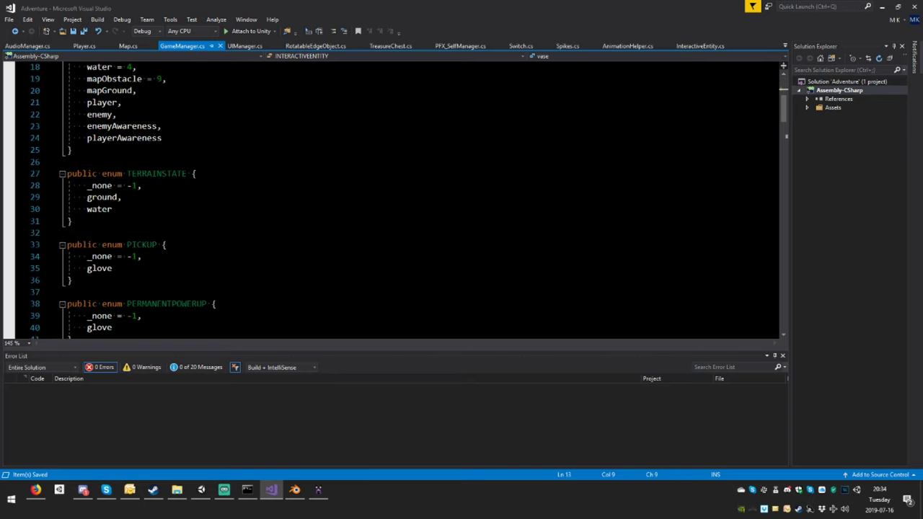
scroll(389, 198, down, 1)
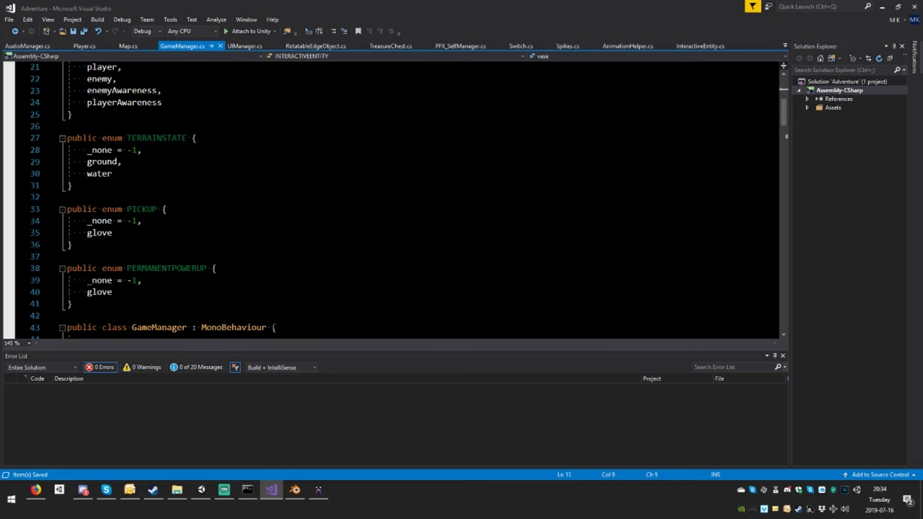
scroll(390, 199, up, 7)
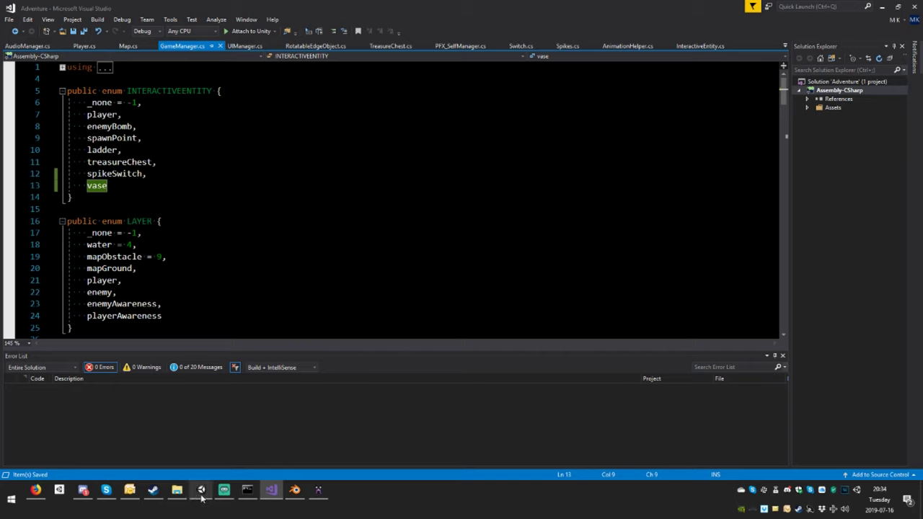
Switch to Unity and reset the Box Collider on the vase's Model child object.
mouse_move(203, 496)
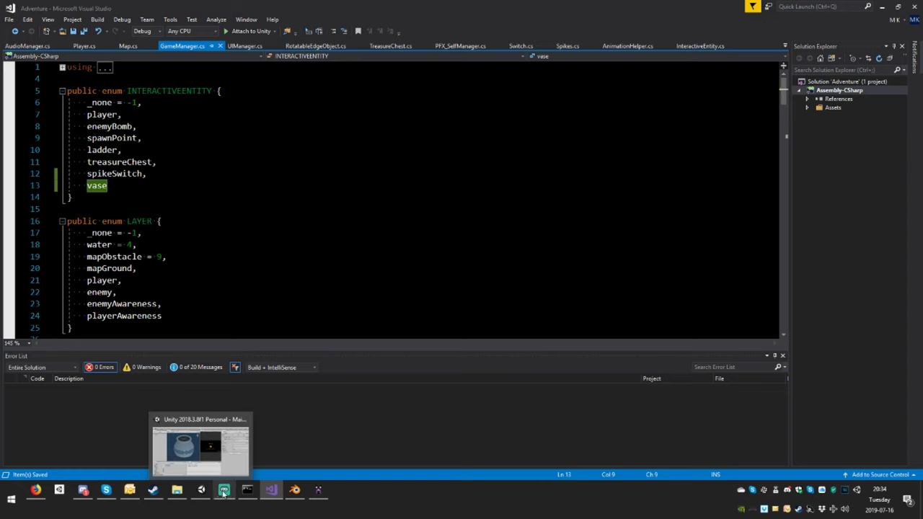
click(202, 491)
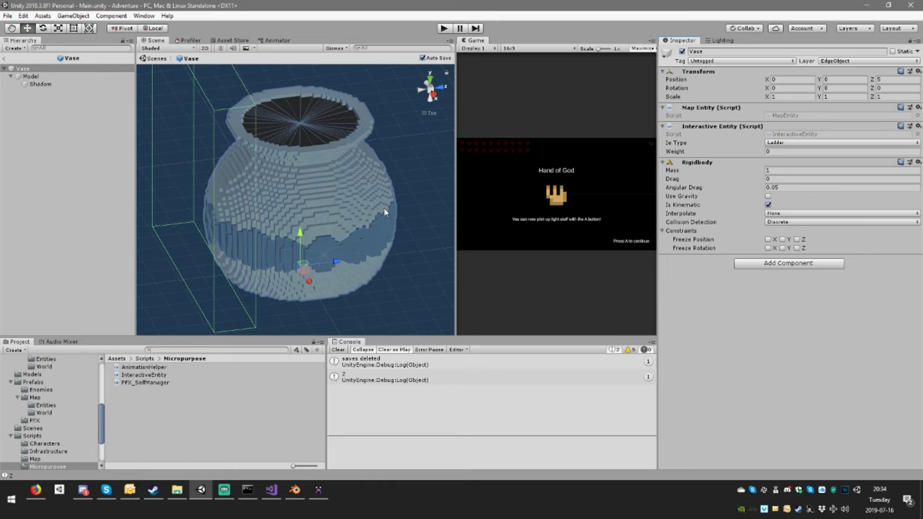
mouse_move(385, 230)
alt+mouse_down()
mouse_move(404, 245)
mouse_move(367, 215)
mouse_move(379, 228)
alt+mouse_up()
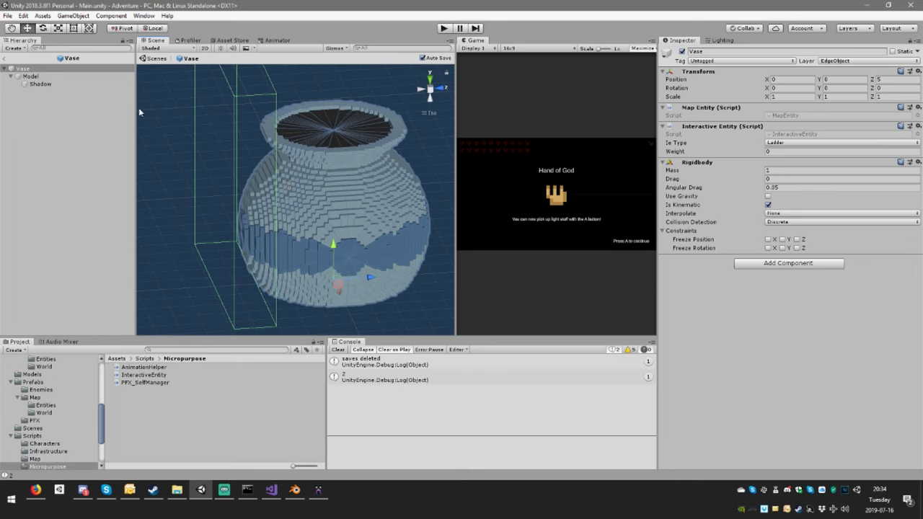
click(79, 77)
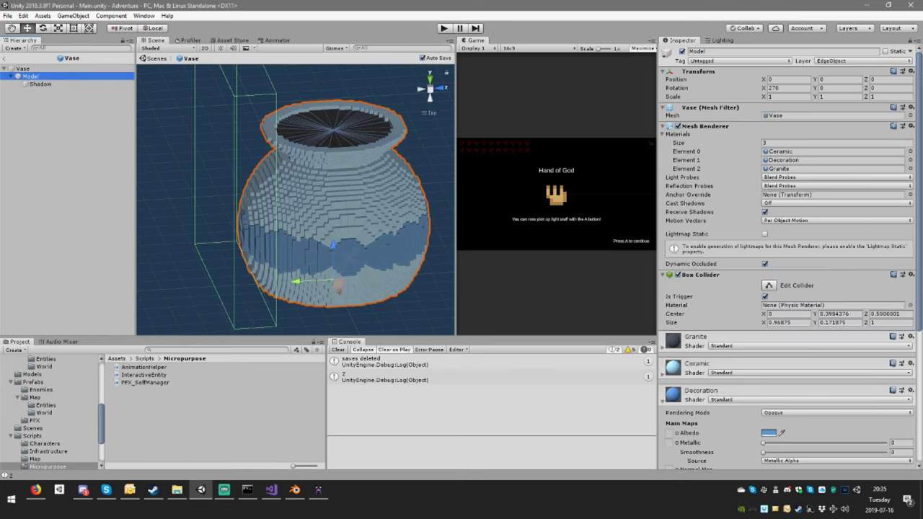
click(911, 275)
click(838, 283)
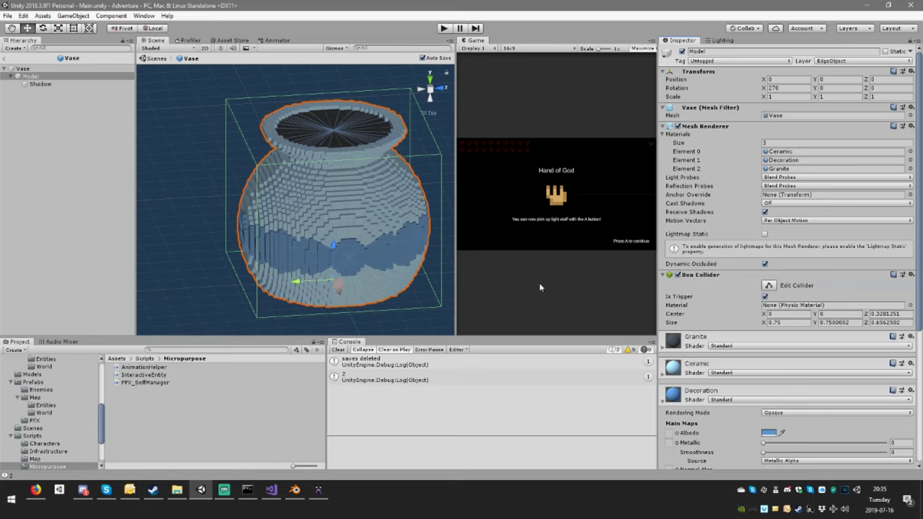
Shrink the Model's Box Collider to a size of 0.4 in X and 0.4 in Y.
alt+drag(329, 227, 398, 217)
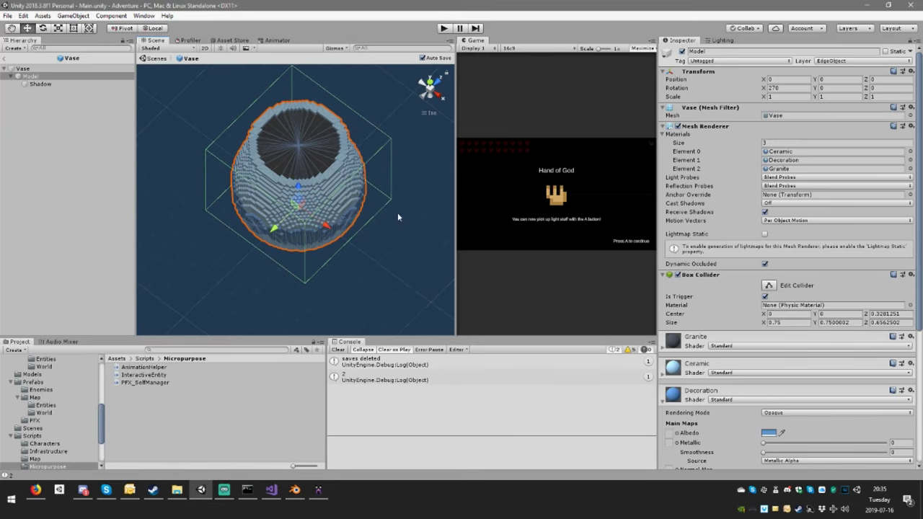
drag(766, 326, 759, 326)
alt+drag(367, 252, 490, 306)
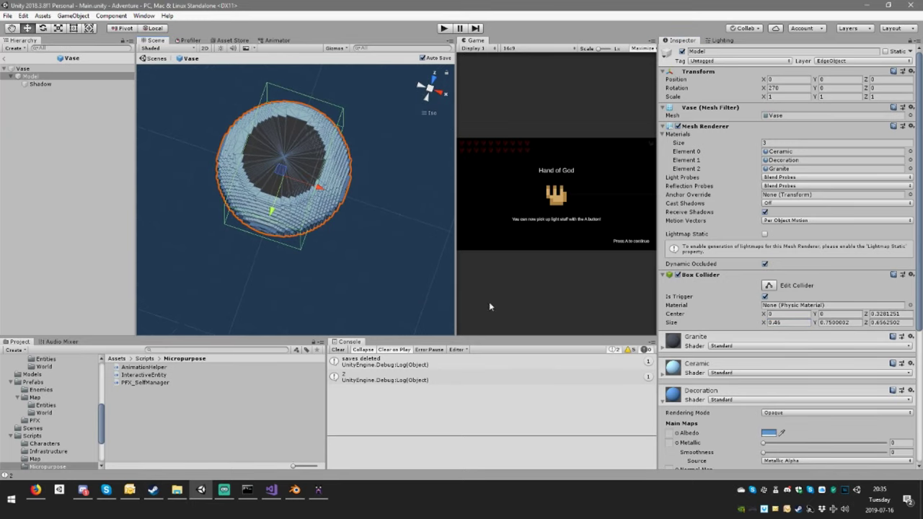
click(794, 326)
text(0.4)
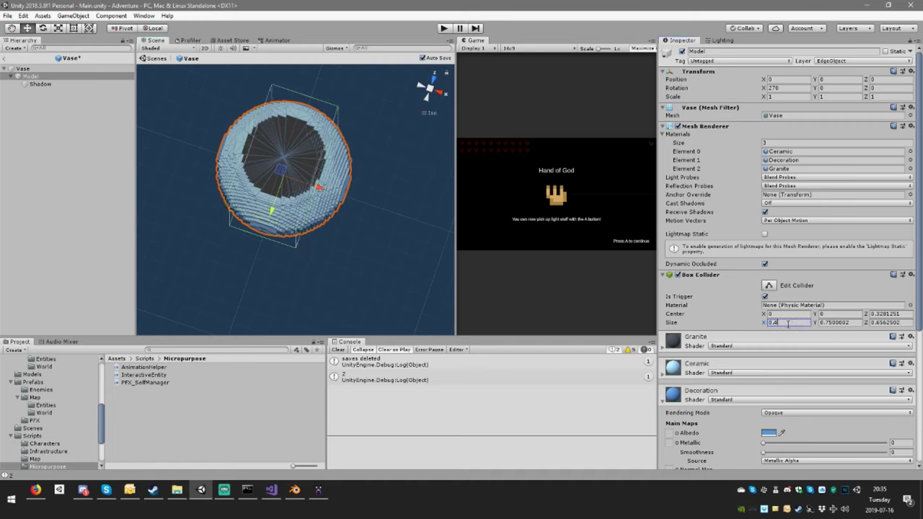
click(849, 322)
text(0.4)
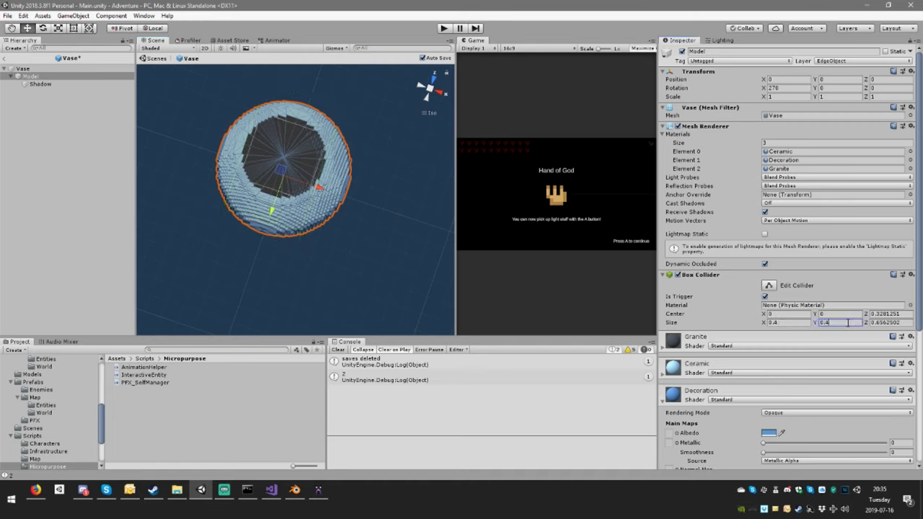
Add a Sphere Collider component to the vase's Model object.
alt+drag(413, 331, 287, 182)
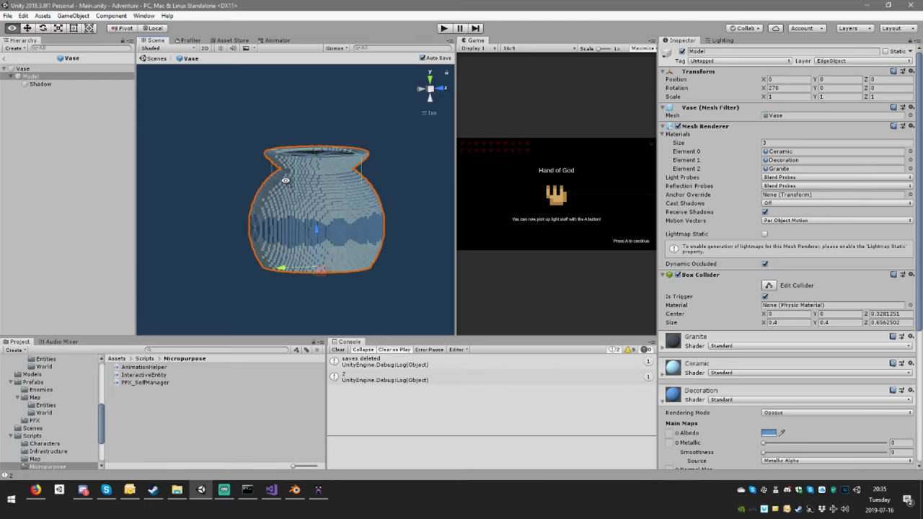
scroll(830, 343, down, 5)
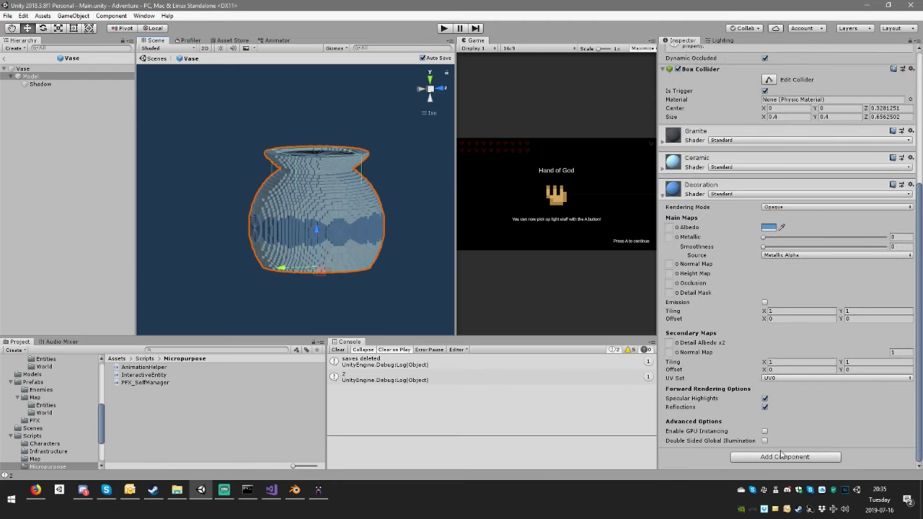
click(779, 458)
text(sw)
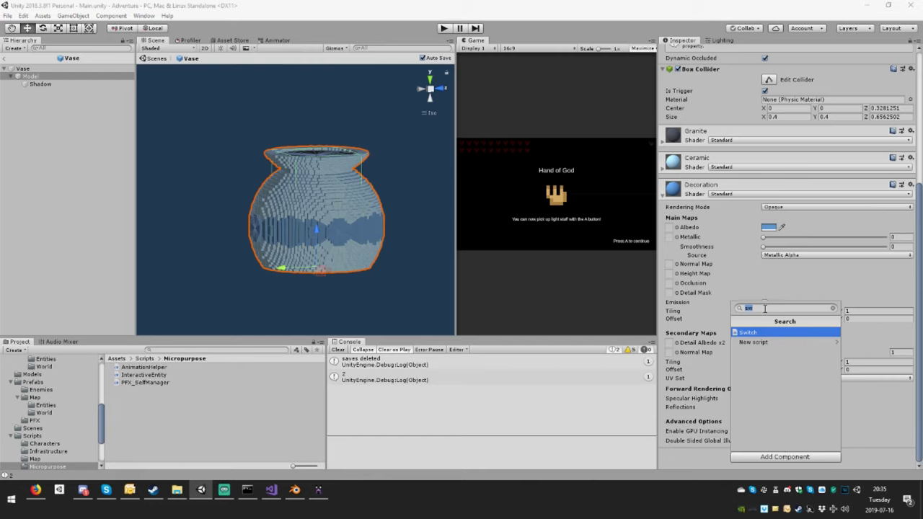
text(com)
key(BackSpace)
key(BackSpace)
key(BackSpace)
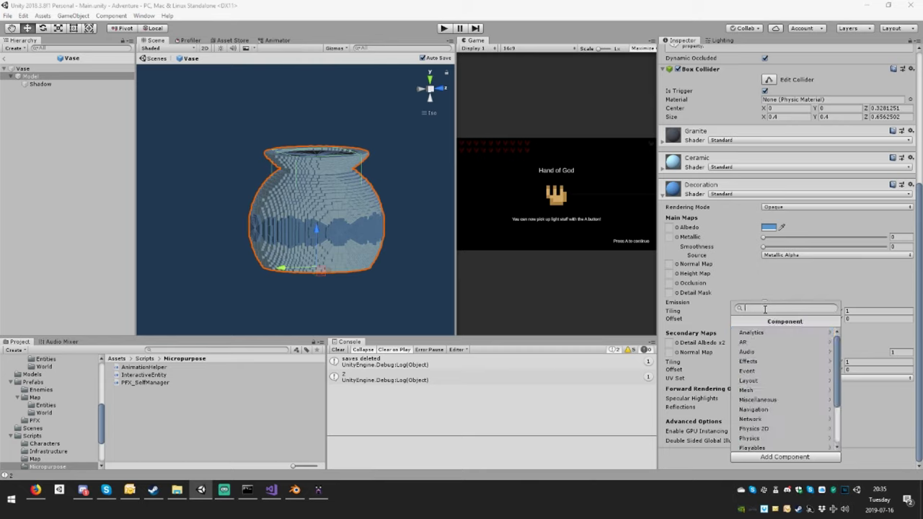
text(s)
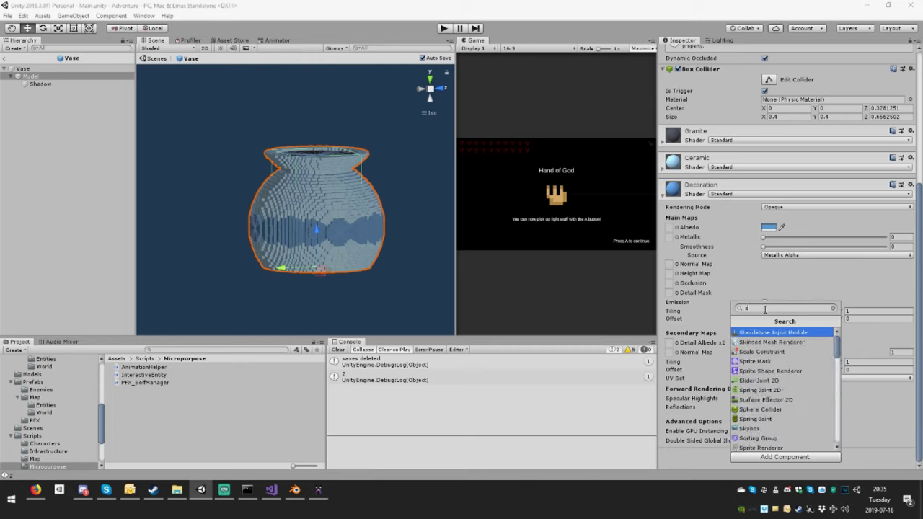
text(ph)
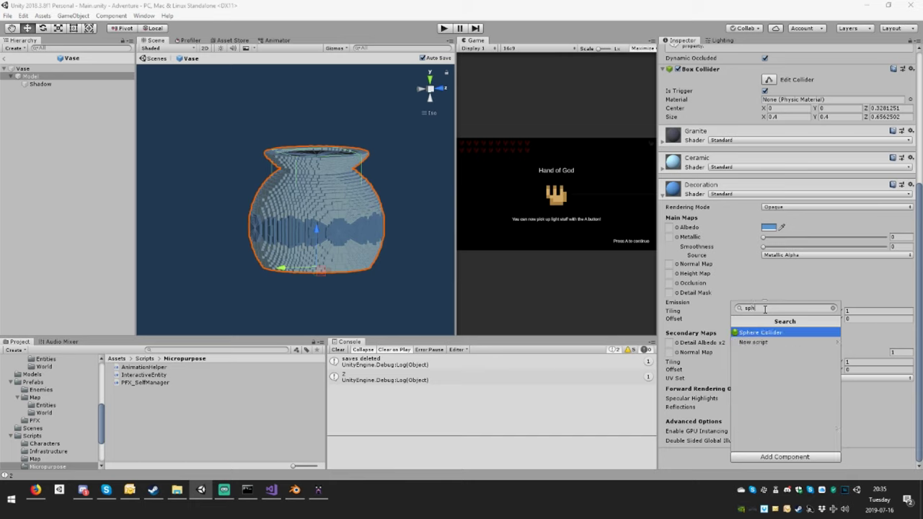
text(ere)
key(Return)
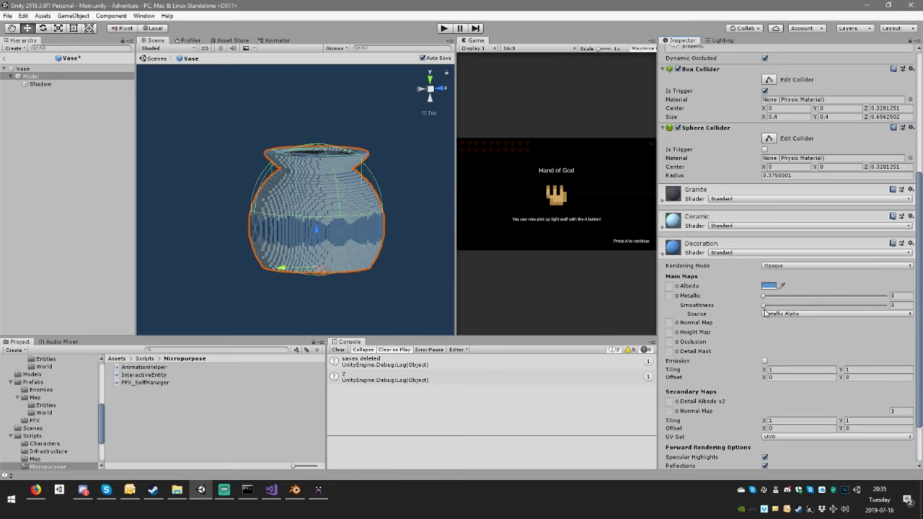
Raise the Sphere Collider on the vase model by setting its Center Z to 0.39.
alt+drag(360, 215, 389, 182)
click(440, 88)
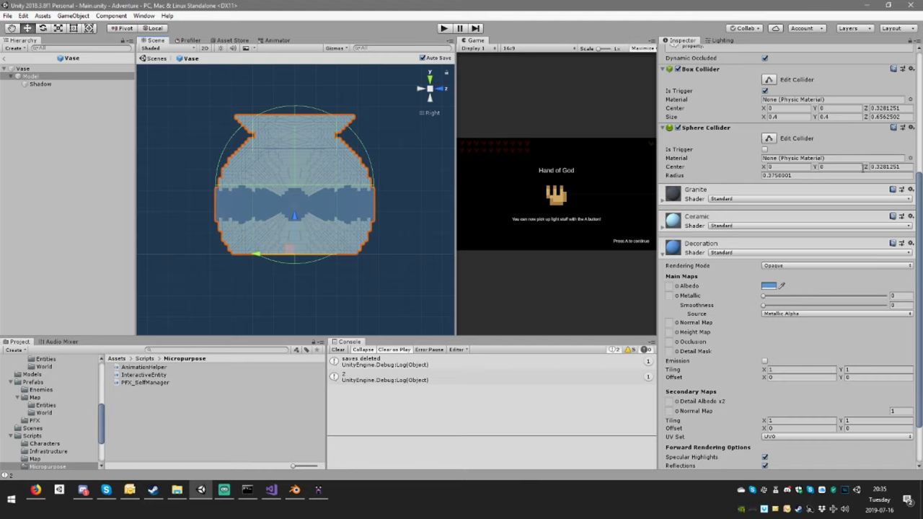
click(867, 167)
text(0.39)
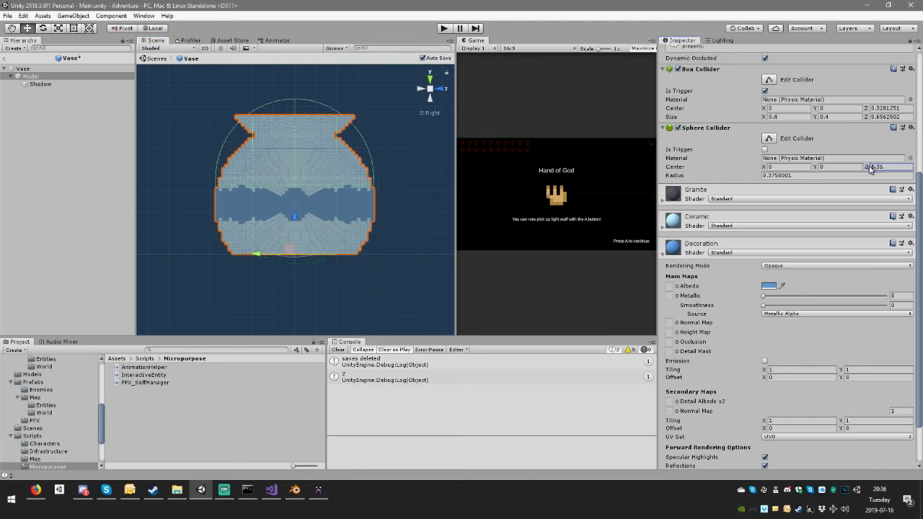
key(BackSpace)
key(BackSpace)
text(42)
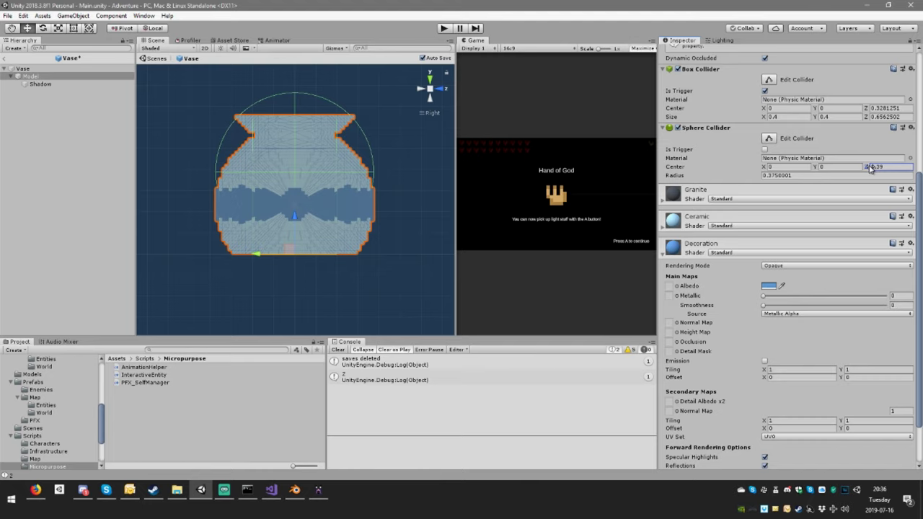
key(BackSpace)
key(BackSpace)
text(33)
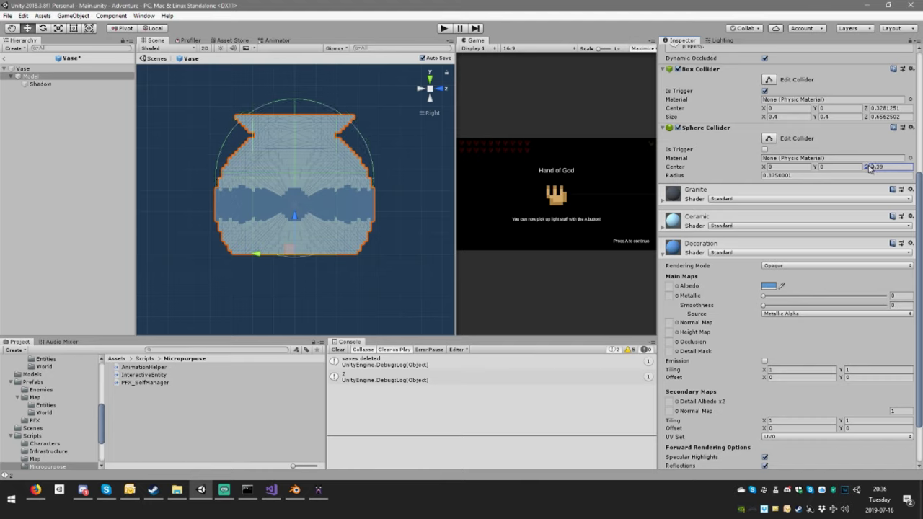
key(BackSpace)
key(BackSpace)
text(42)
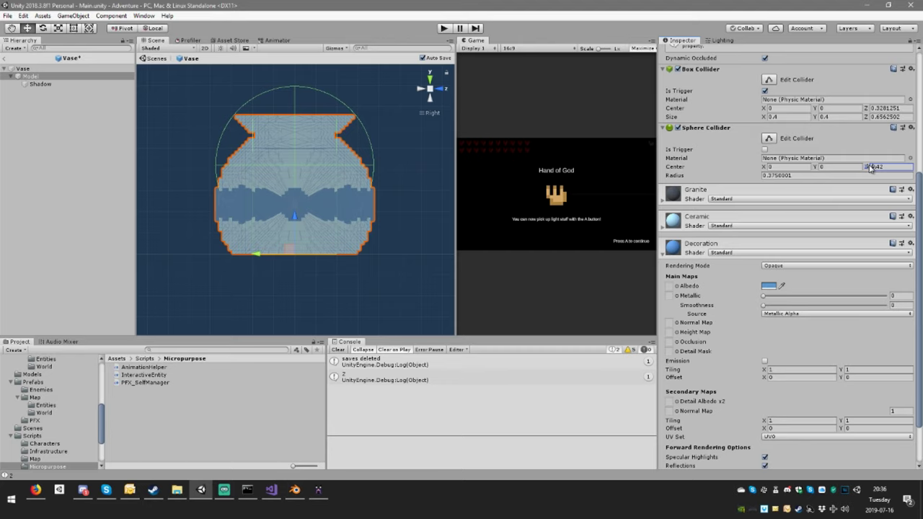
drag(871, 168, 869, 167)
alt+drag(292, 135, 185, 160)
Select the Shadow child object and set its Position Y and Z to 0.
scroll(363, 205, down, 3)
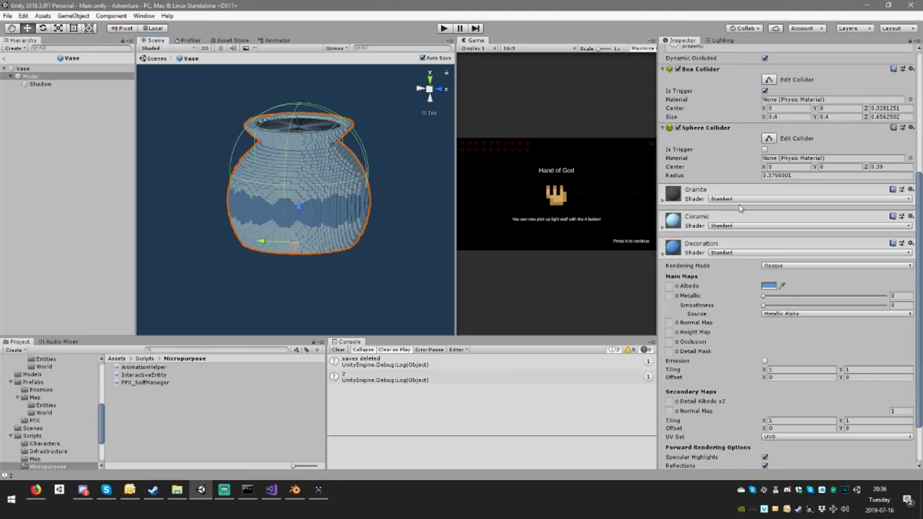
scroll(739, 208, down, 3)
scroll(739, 208, up, 10)
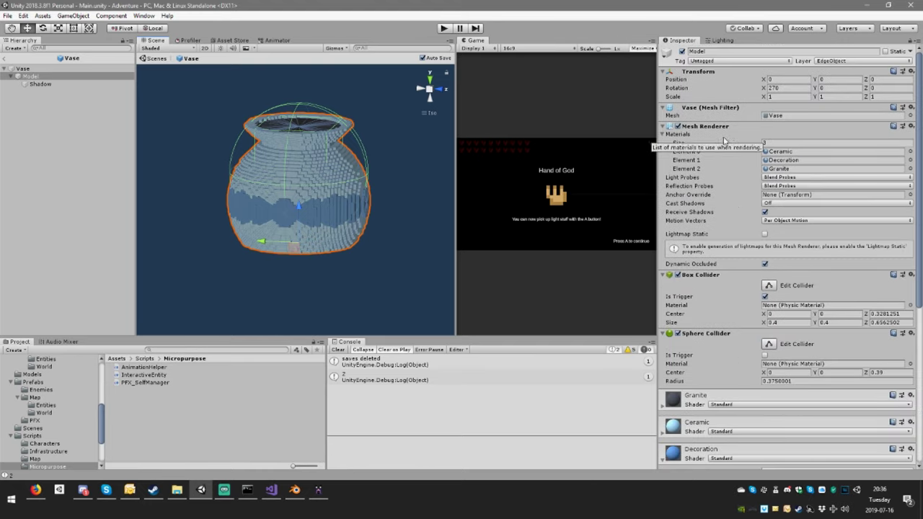
click(83, 87)
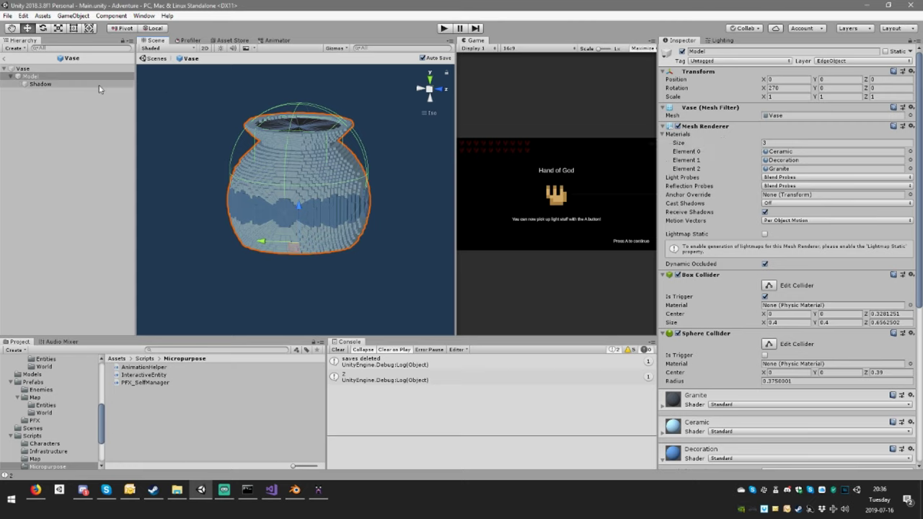
alt+drag(288, 172, 412, 167)
click(850, 80)
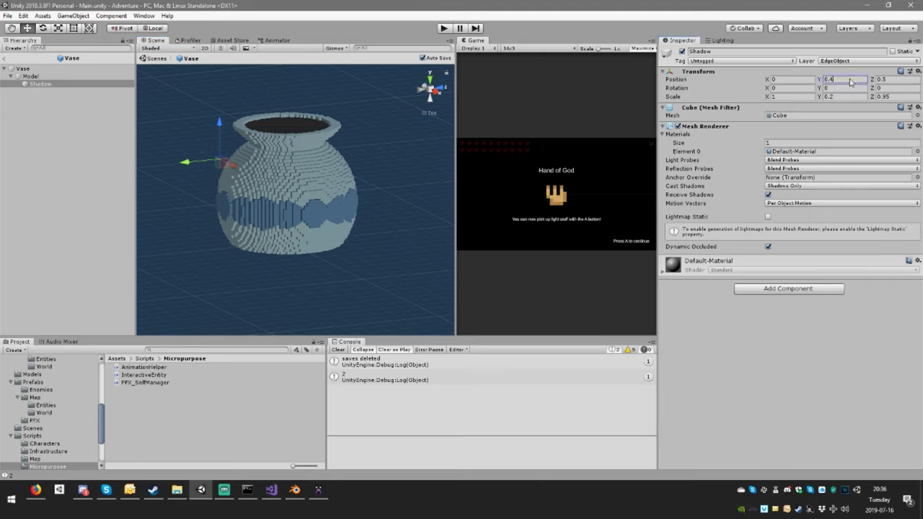
text(0)
key(Tab)
text(0)
Set the Shadow object's Cast Shadows option to On and replace its Cube mesh with Sphere.
click(797, 186)
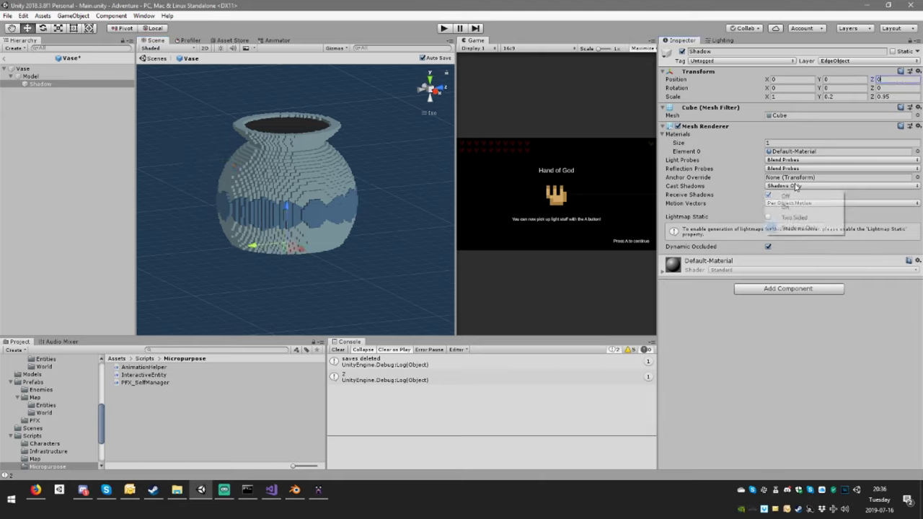
click(790, 207)
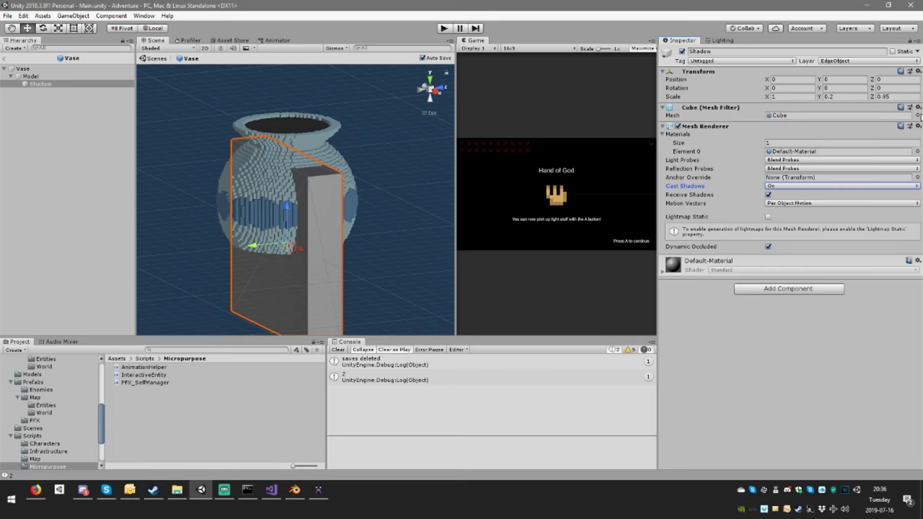
click(918, 115)
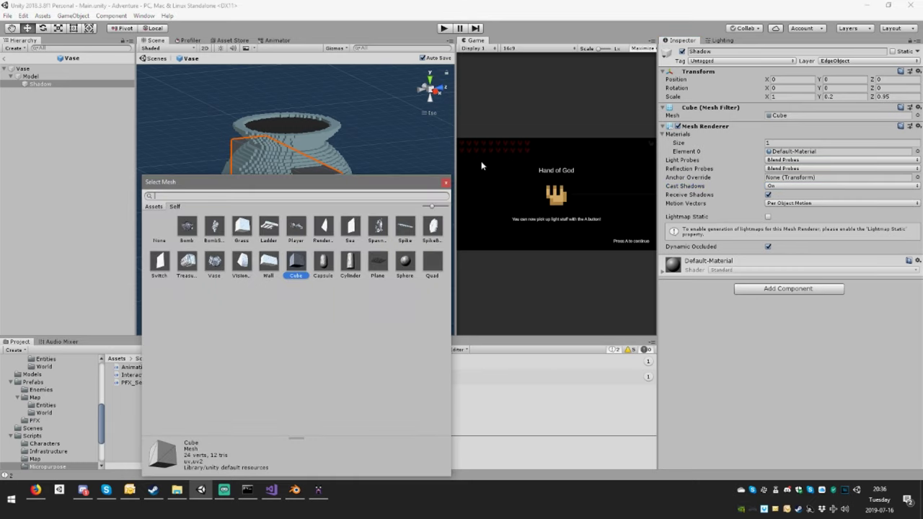
click(406, 263)
double_click(406, 262)
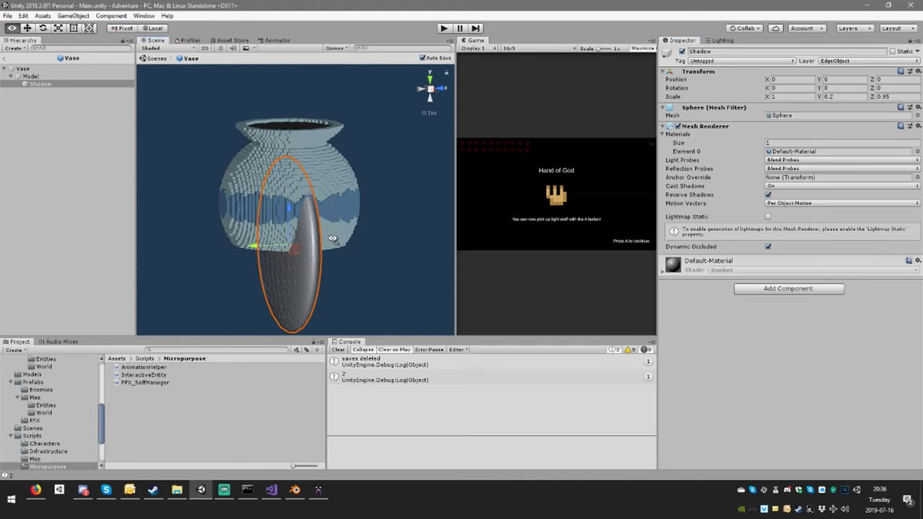
Set the Shadow sphere's Scale Y and Z to 1.
alt+drag(333, 238, 315, 239)
click(838, 96)
text(1)
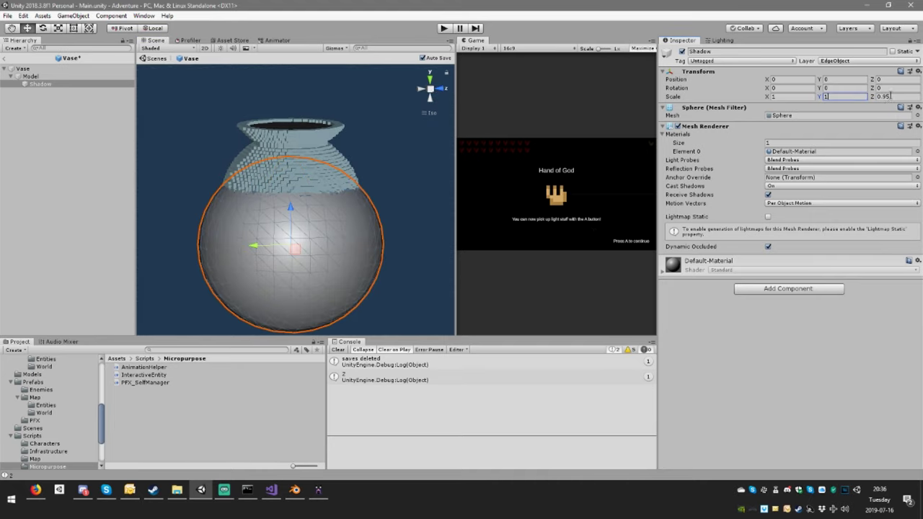
click(890, 97)
text(1)
Scale the Shadow sphere to 0.75 on X, Y and Z, matching it to the vase's width in the side view.
alt+drag(335, 202, 450, 196)
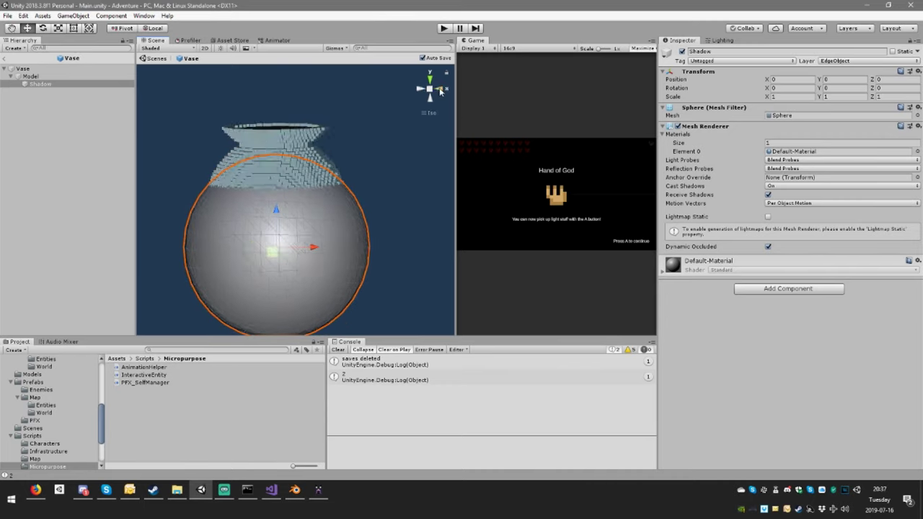
click(442, 88)
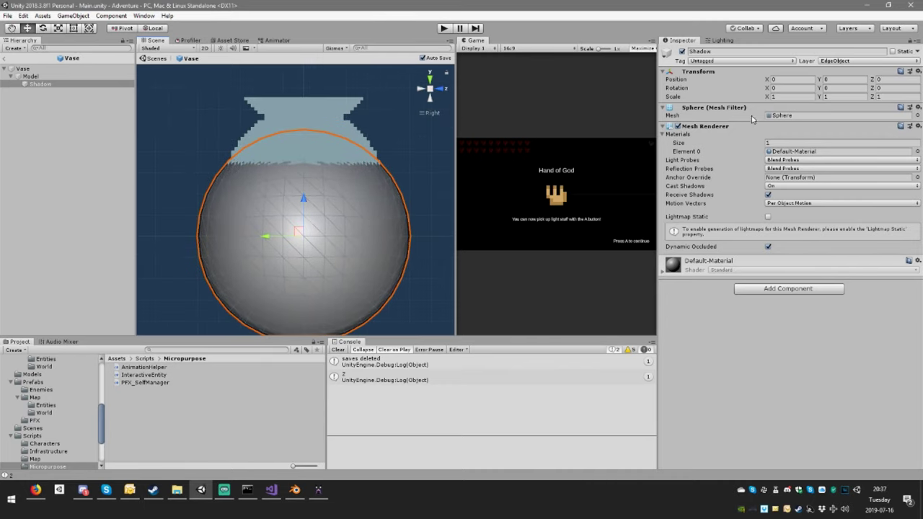
drag(767, 96, 764, 98)
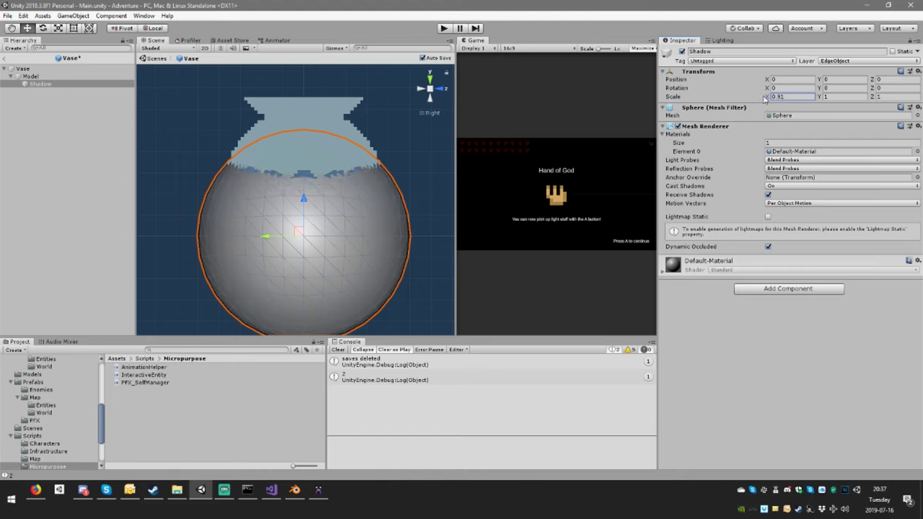
drag(822, 99, 816, 97)
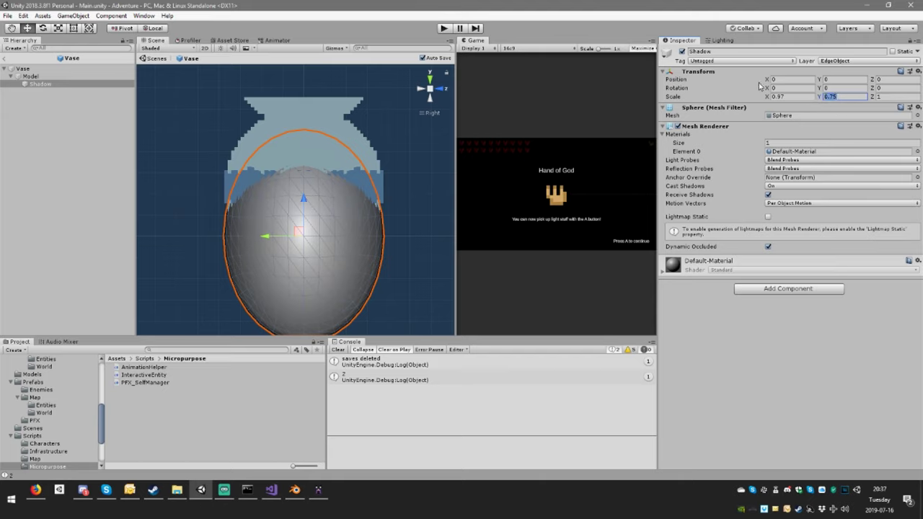
click(787, 95)
text(0.75)
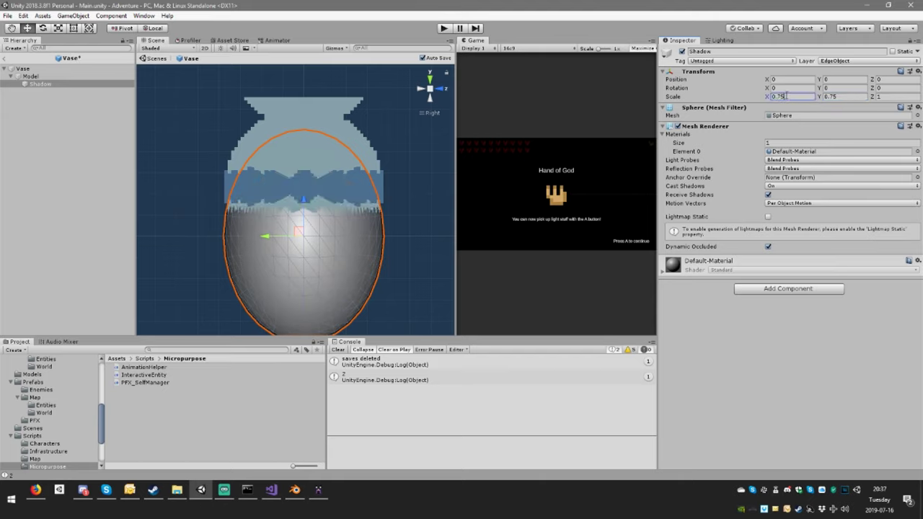
click(883, 99)
text(0.75)
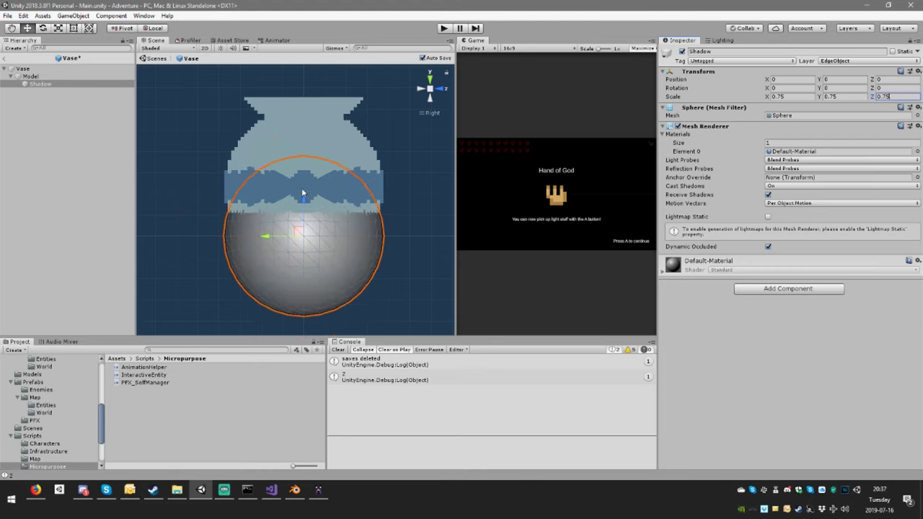
Raise the Shadow sphere to Position Z 0.234 and set its Cast Shadows option to Shadows Only.
drag(303, 193, 346, 177)
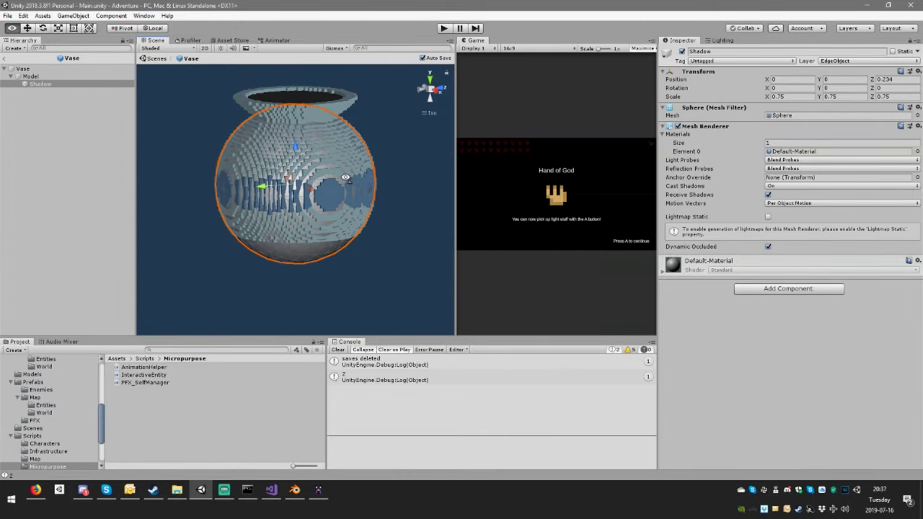
click(793, 186)
click(798, 228)
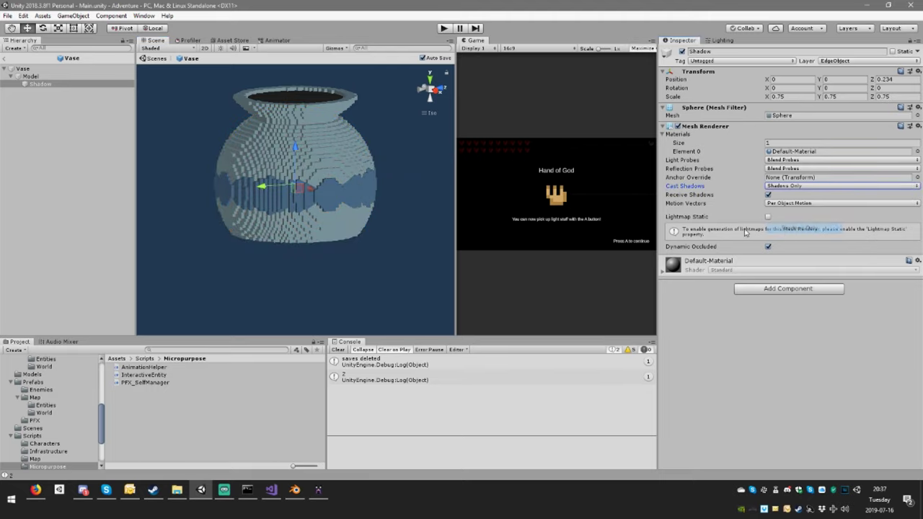
right_drag(318, 162, 391, 161)
alt+drag(391, 161, 329, 221)
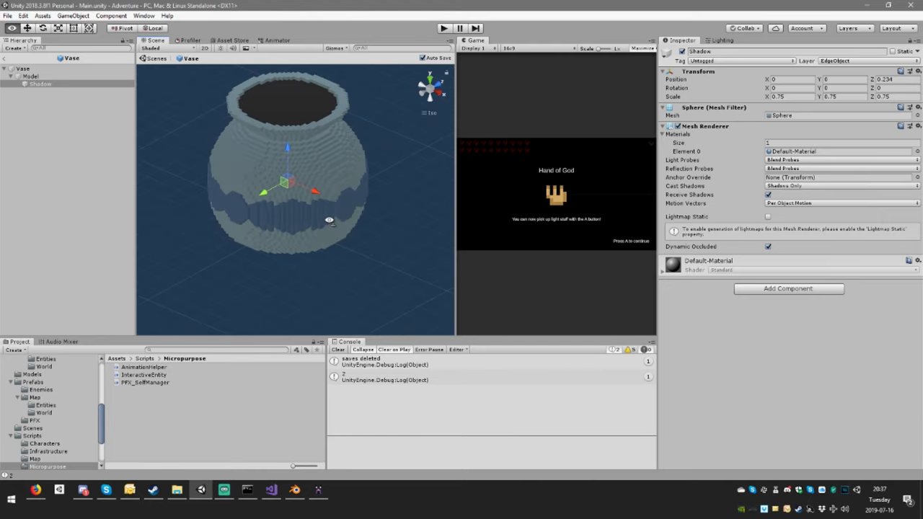
Assign the InteractiveObject layer to the Shadow object and to the Vase root, including all its children.
click(851, 61)
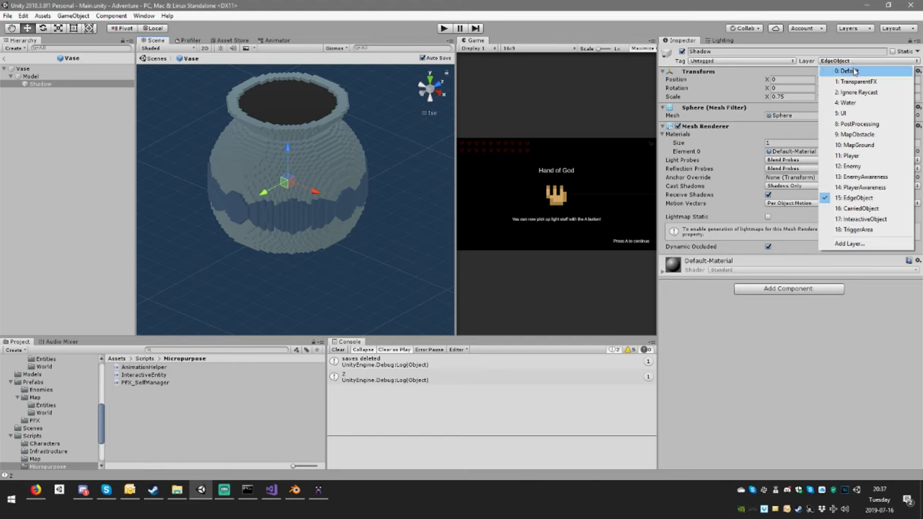
click(877, 220)
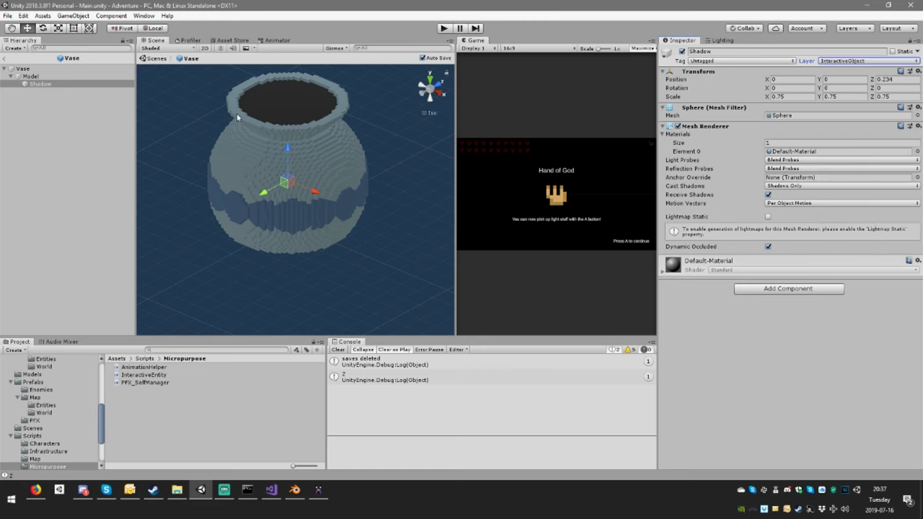
click(74, 77)
click(98, 70)
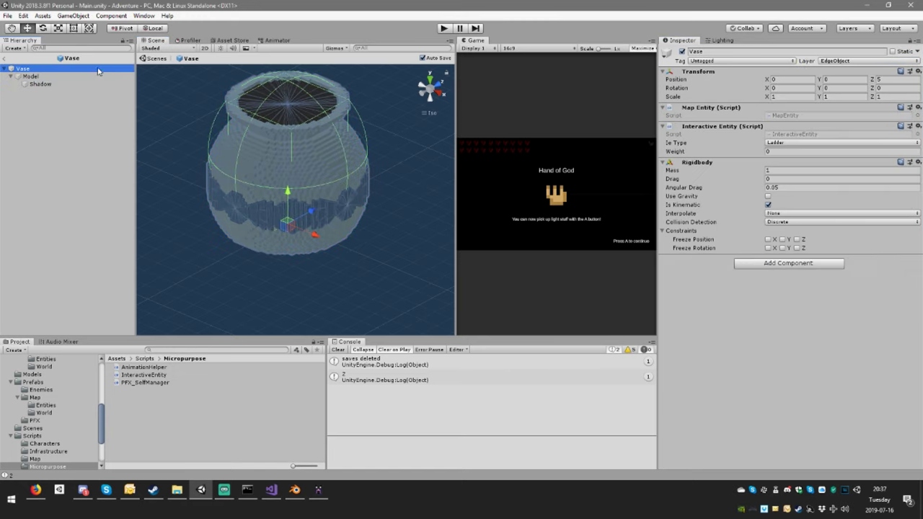
click(851, 63)
click(873, 220)
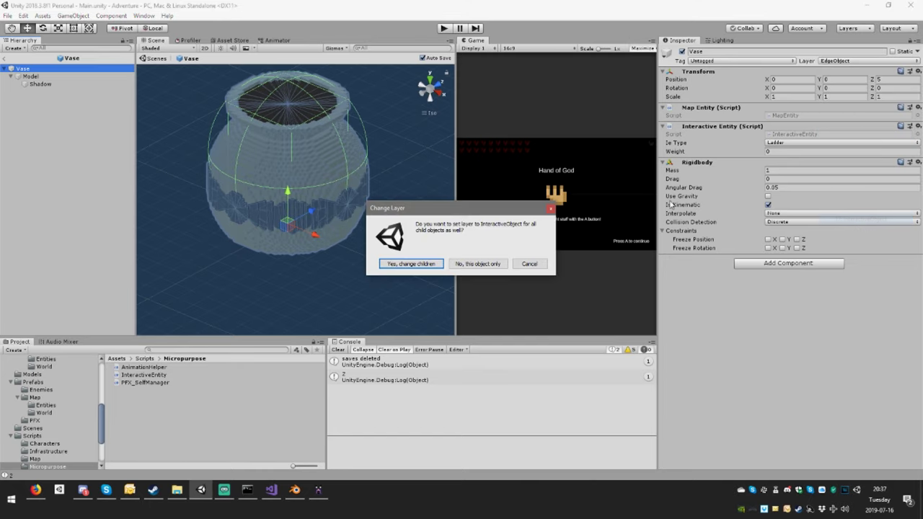
click(431, 264)
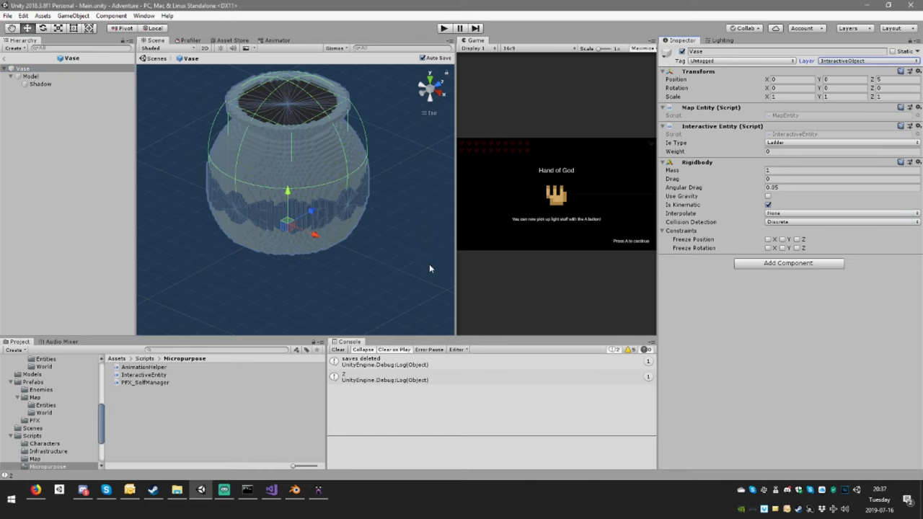
Set the Ie Type of the Vase's Interactive Entity component to Vase.
click(798, 143)
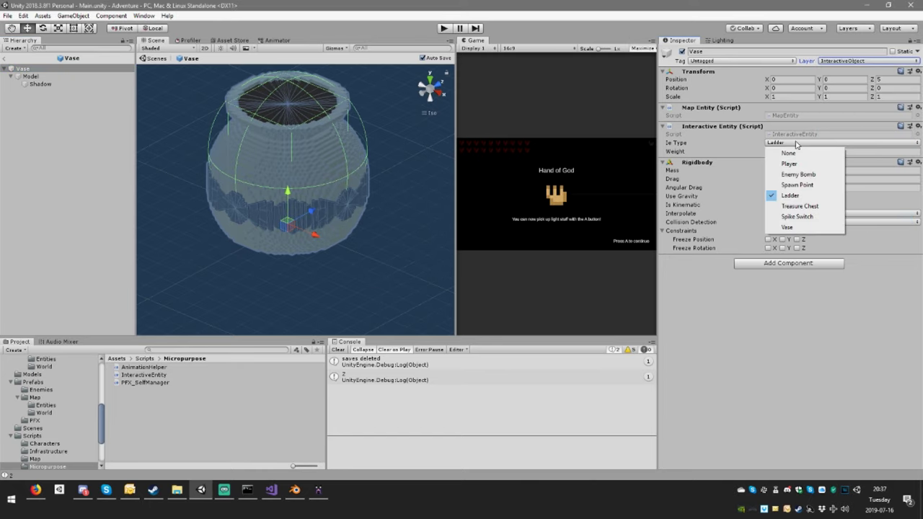
click(807, 238)
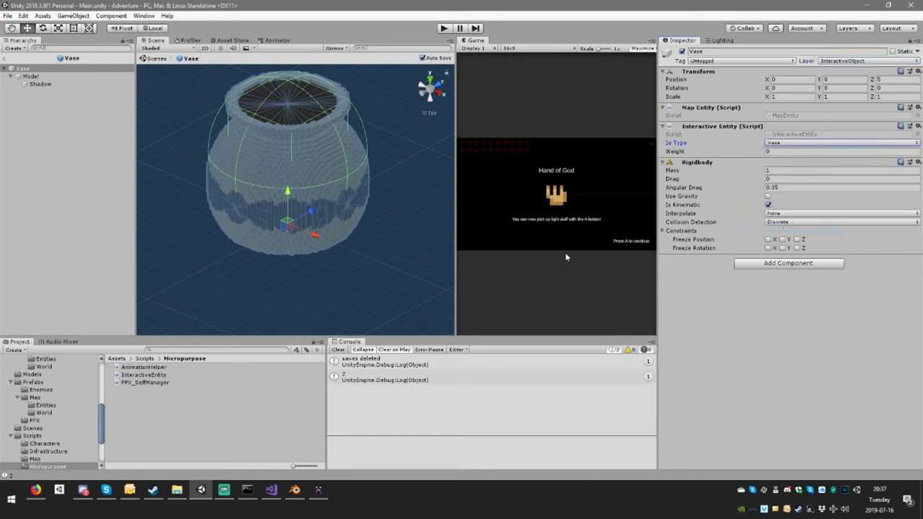
click(774, 152)
Open the Map image from the project's Textures/Gimp folder in GIMP.
scroll(47, 456, down, 3)
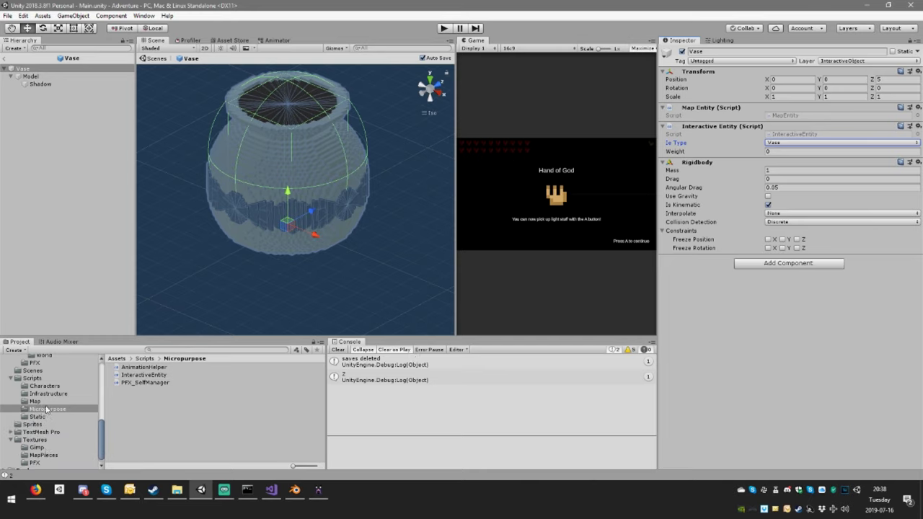
click(10, 378)
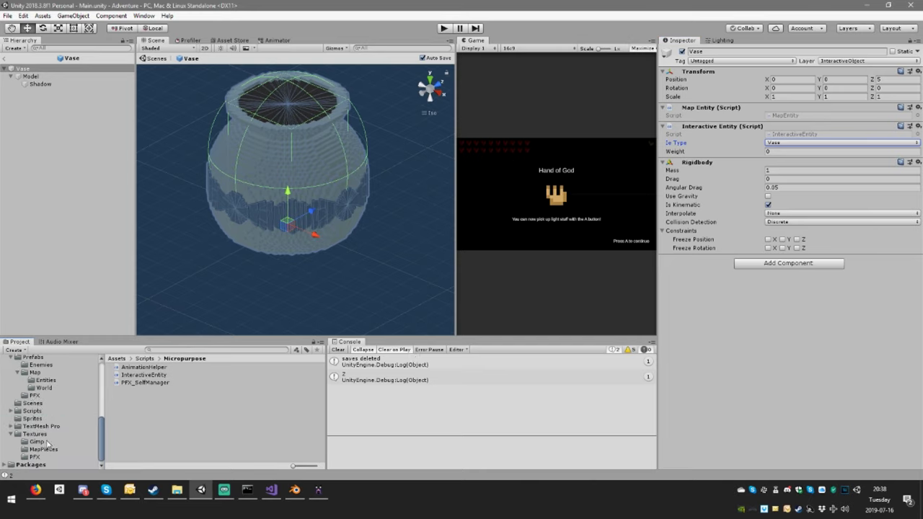
click(48, 441)
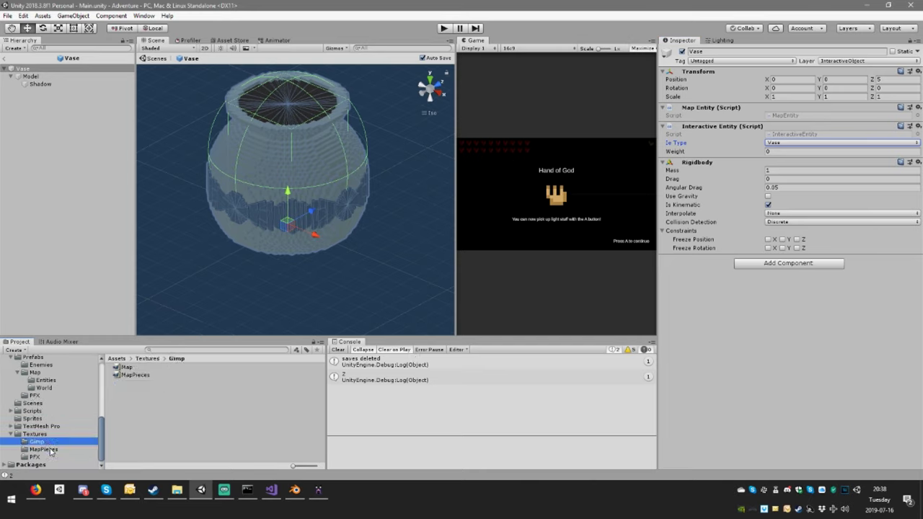
click(136, 369)
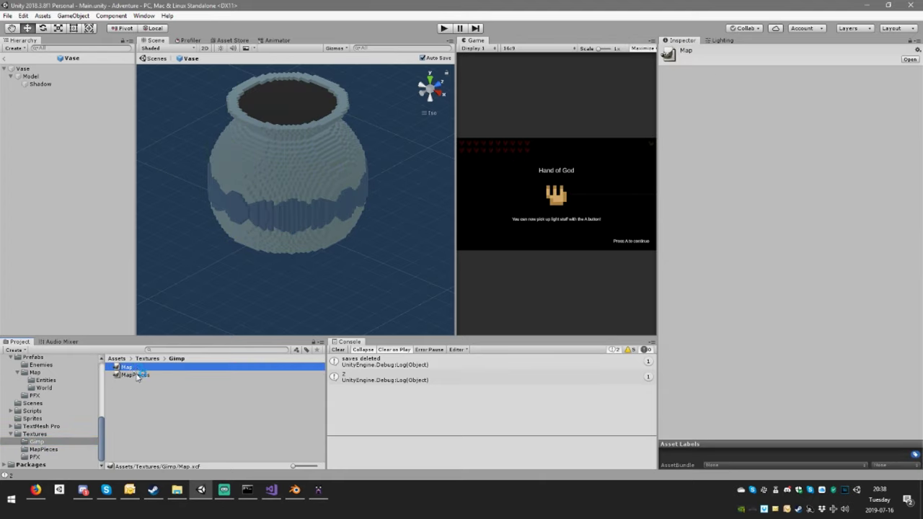
double_click(136, 370)
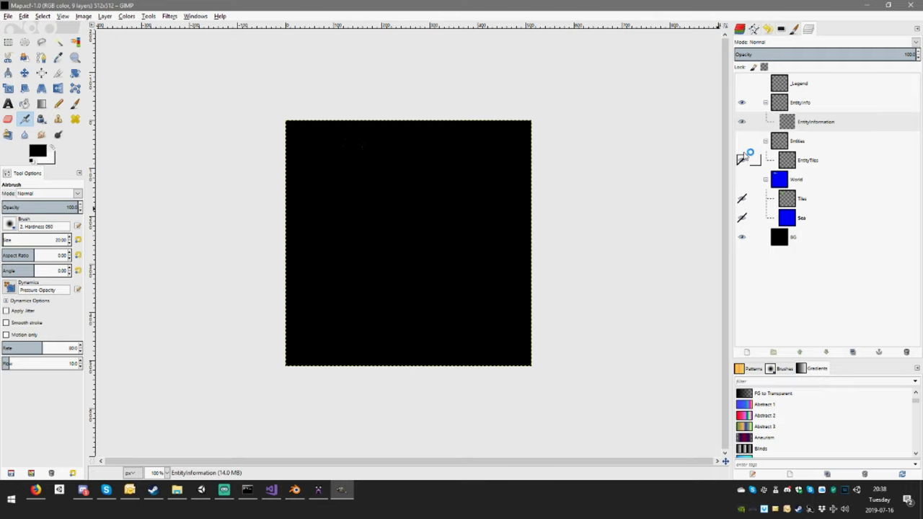
Make the World layer group visible and show the grid over the map image.
click(743, 179)
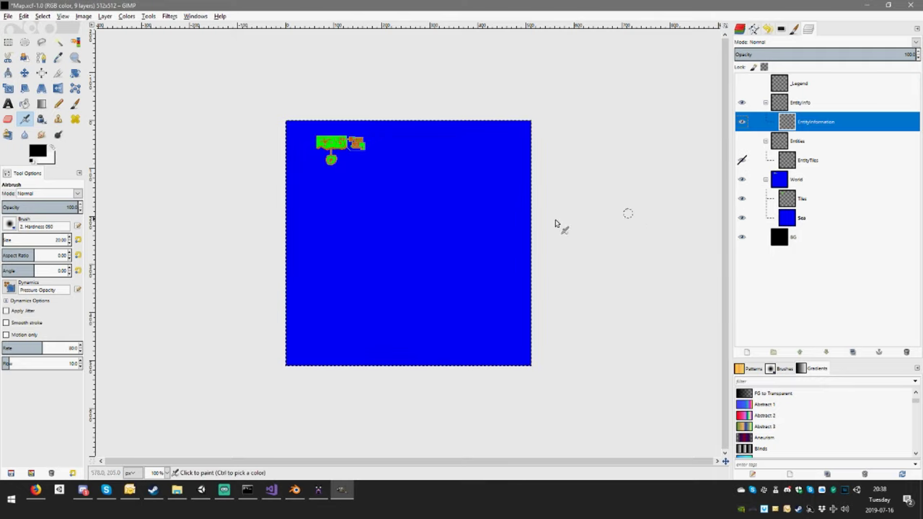
middle_drag(376, 156, 435, 214)
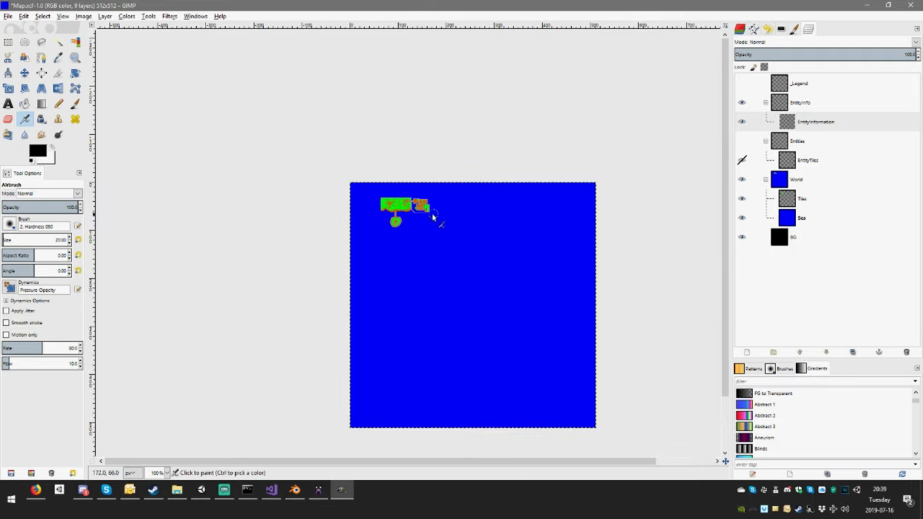
click(78, 18)
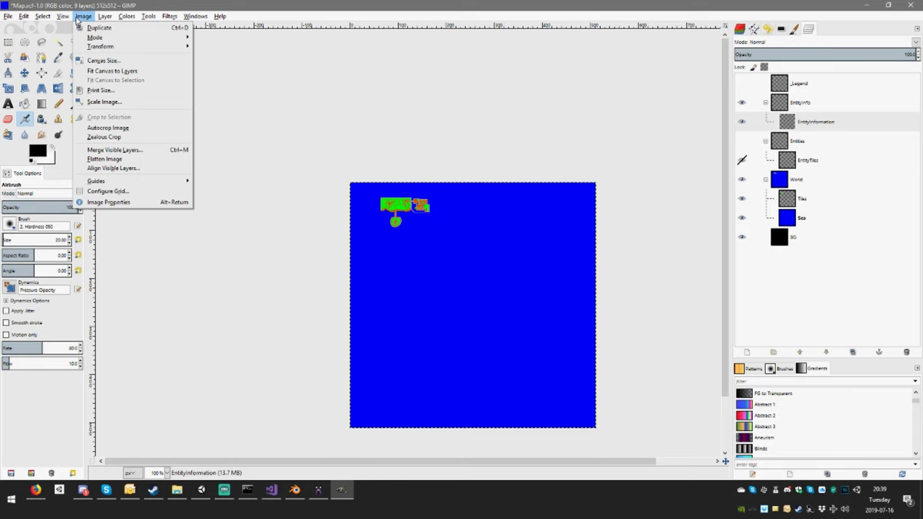
mouse_move(58, 18)
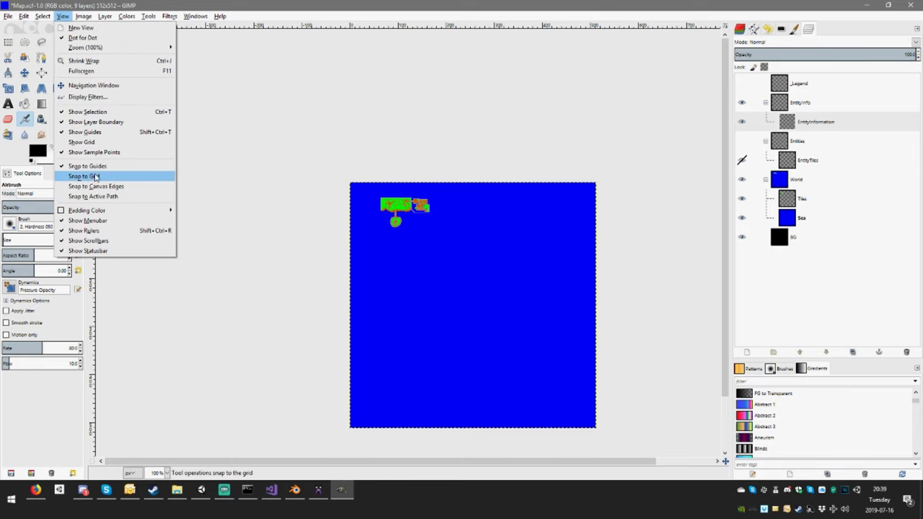
click(108, 142)
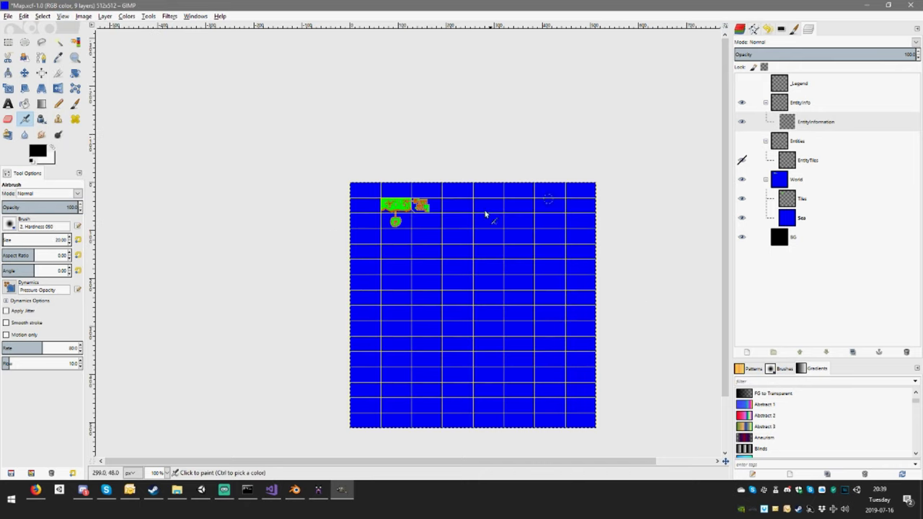
Examine how the map's land areas and the empty sea line up with the grid quadrants.
middle_drag(427, 274, 427, 274)
ctrl+scroll(447, 289, up, 6)
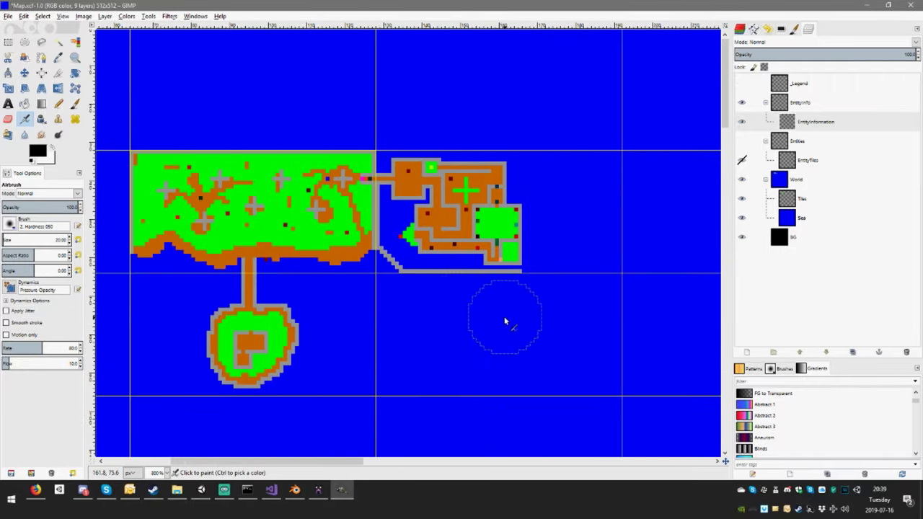
mouse_move(562, 309)
middle_down()
mouse_move(406, 307)
mouse_move(394, 294)
mouse_move(548, 315)
middle_up()
ctrl+scroll(426, 325, down, 1)
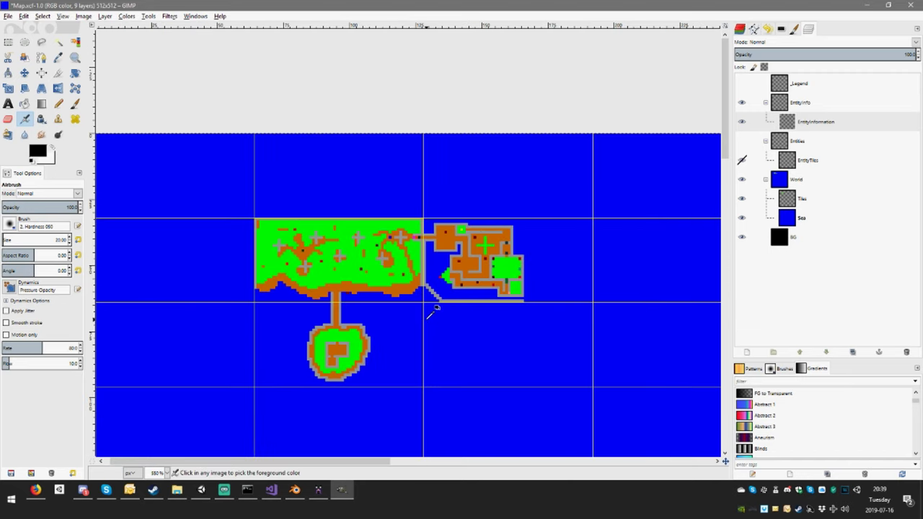
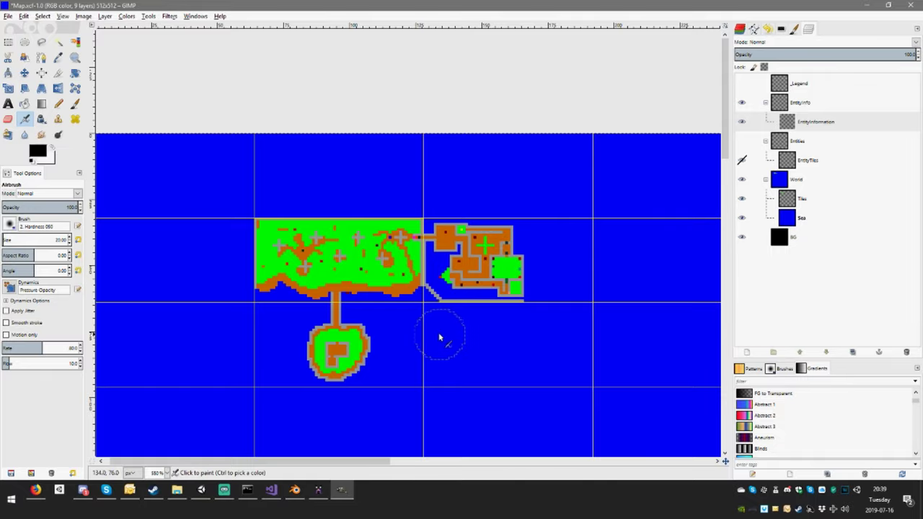
scroll(454, 338, left, 2)
scroll(465, 340, down, 10)
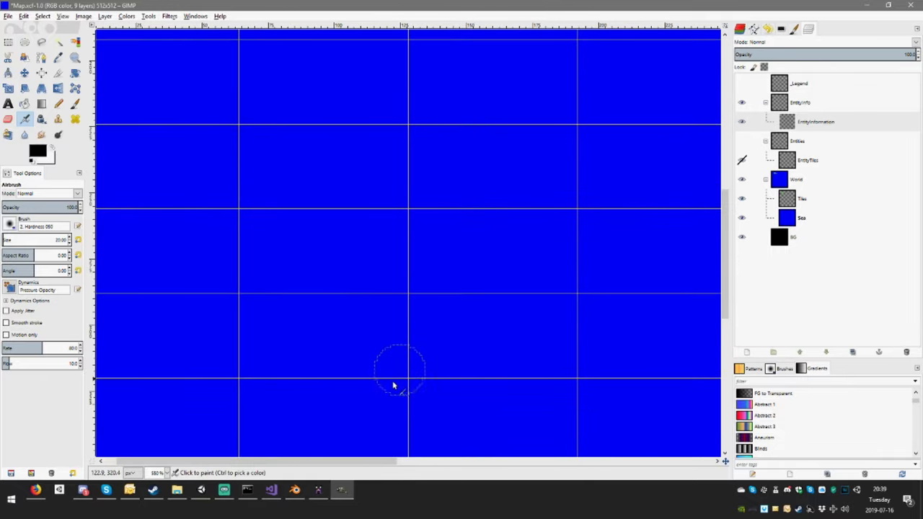
Switch back to Unity, leave the Vase prefab and select the World object in the Main scene.
click(201, 490)
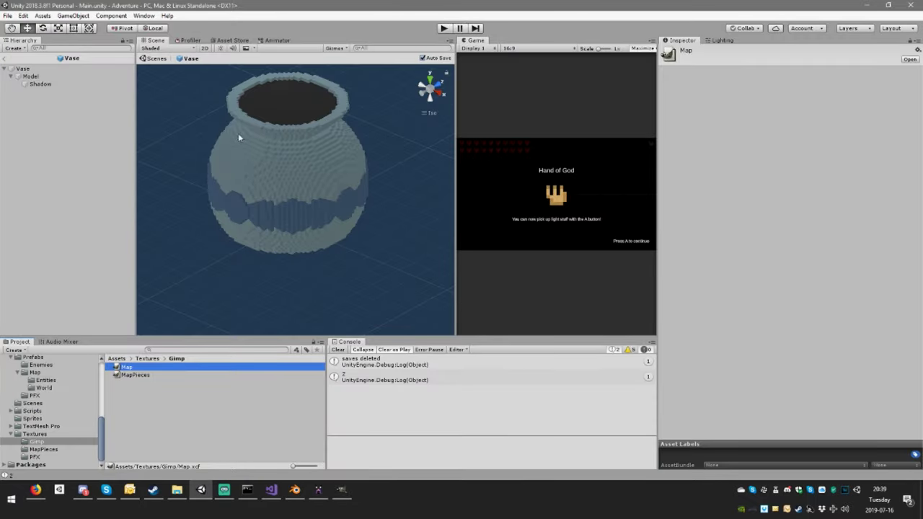
middle_drag(287, 173, 321, 227)
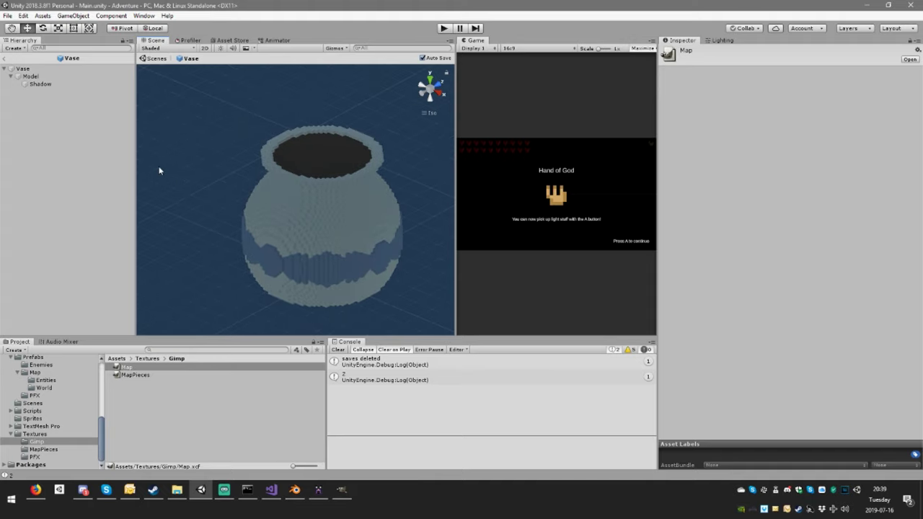
click(11, 68)
click(7, 59)
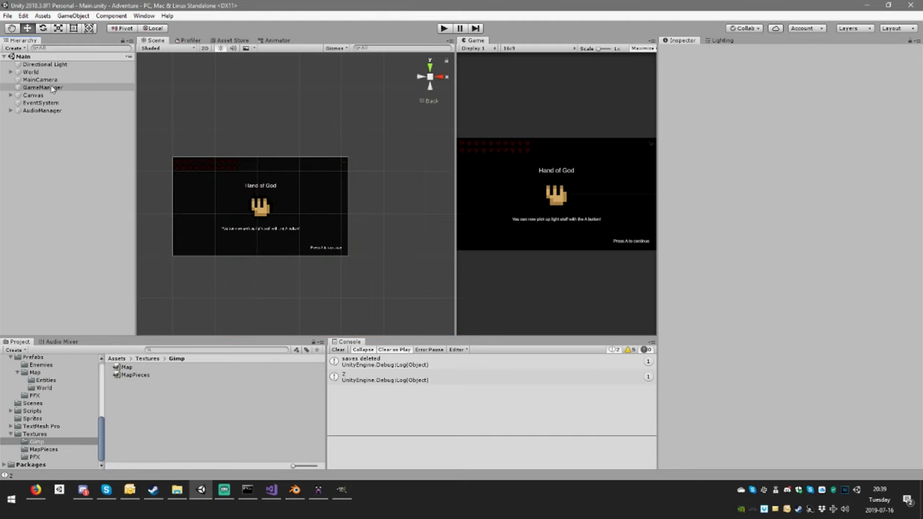
click(29, 72)
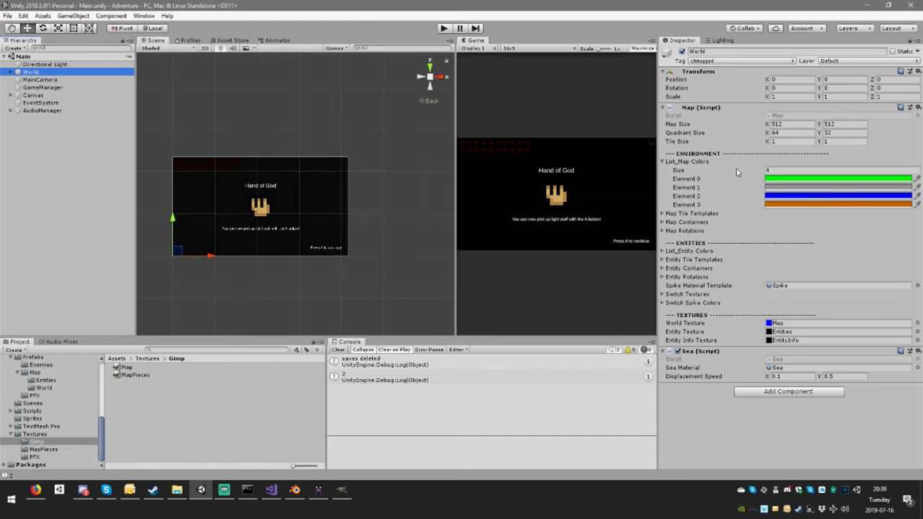
Increase the World map's entity color list to 7 entries and set Element 6 to pure blue, 0000FF.
click(663, 163)
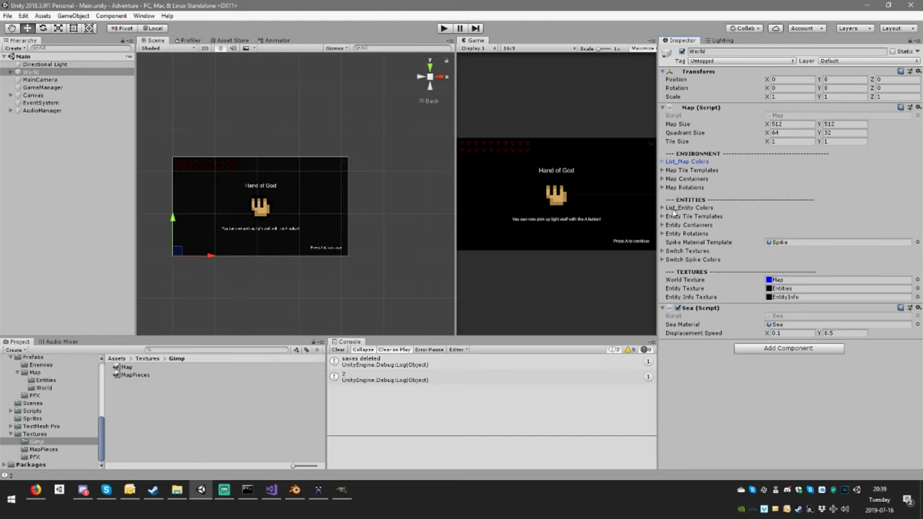
click(663, 208)
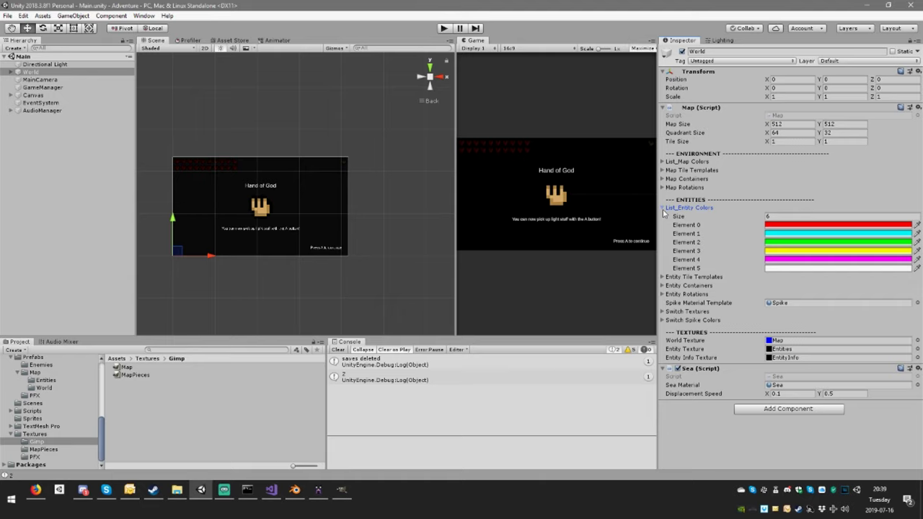
click(789, 215)
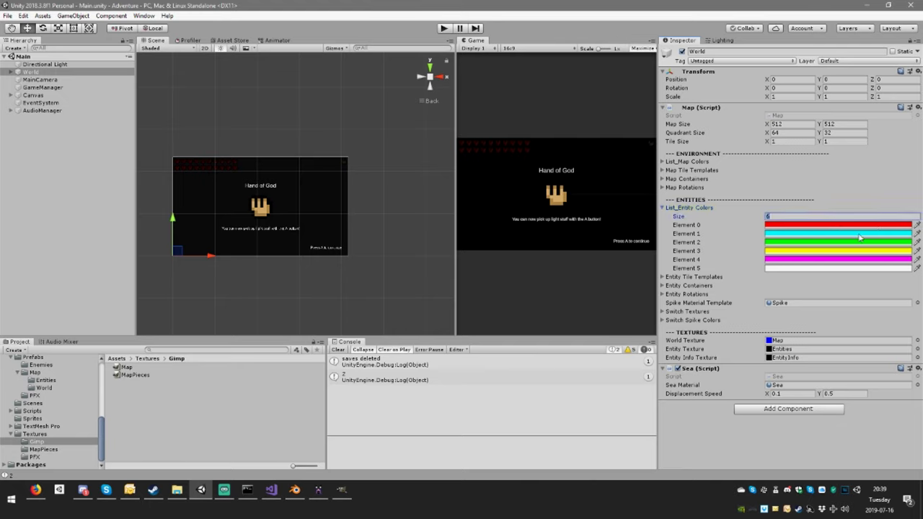
text(7)
key(Return)
click(812, 277)
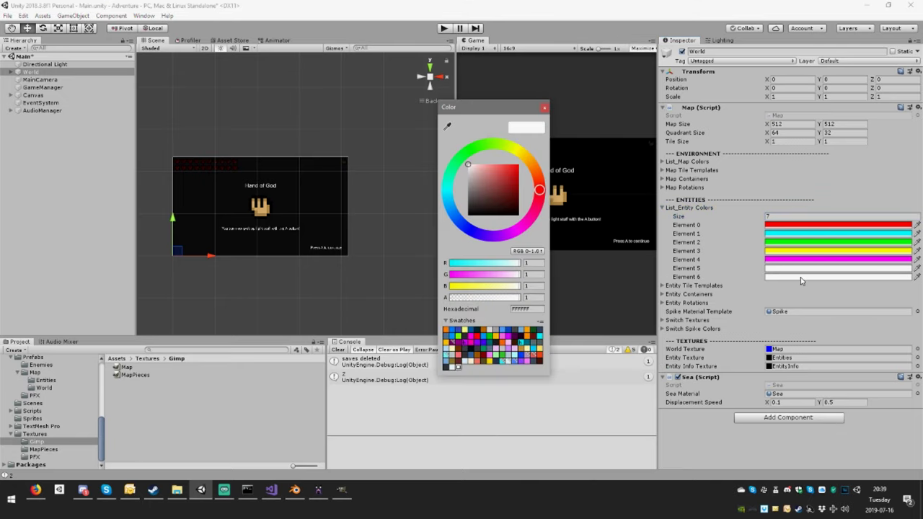
click(465, 227)
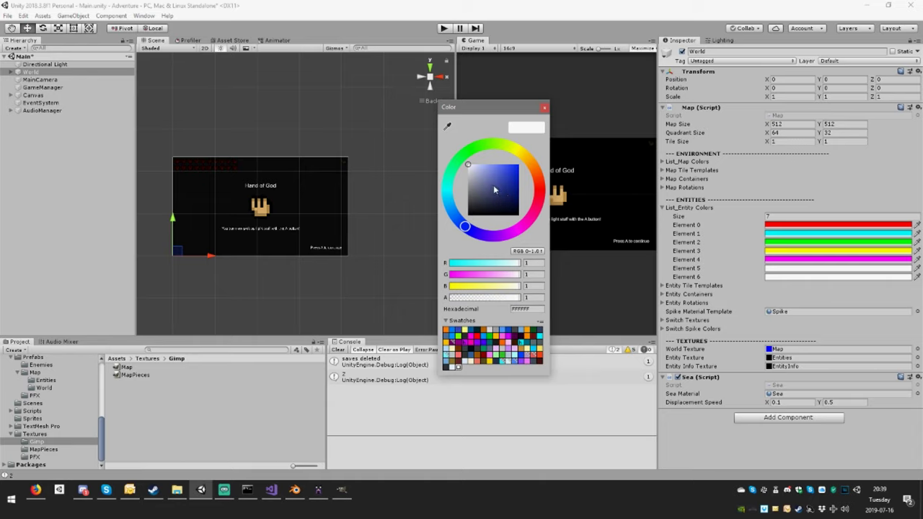
drag(494, 189, 579, 140)
drag(489, 280, 441, 278)
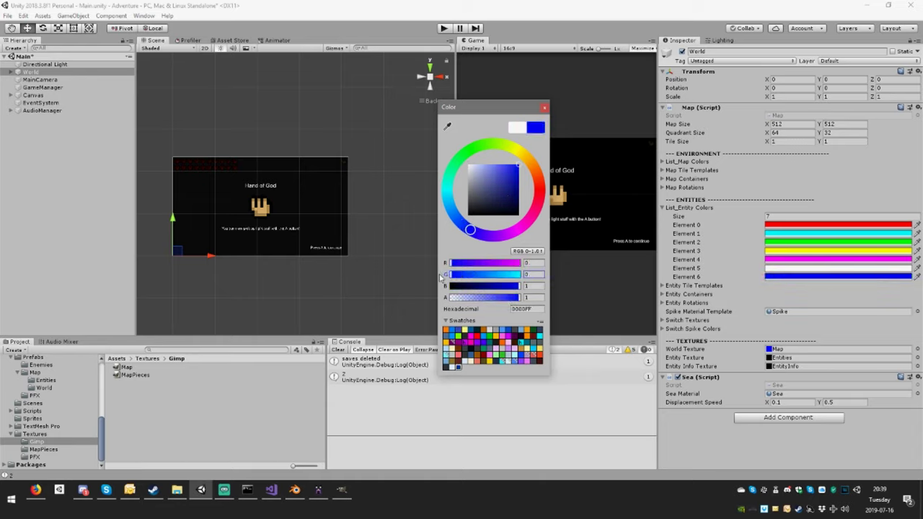
click(544, 107)
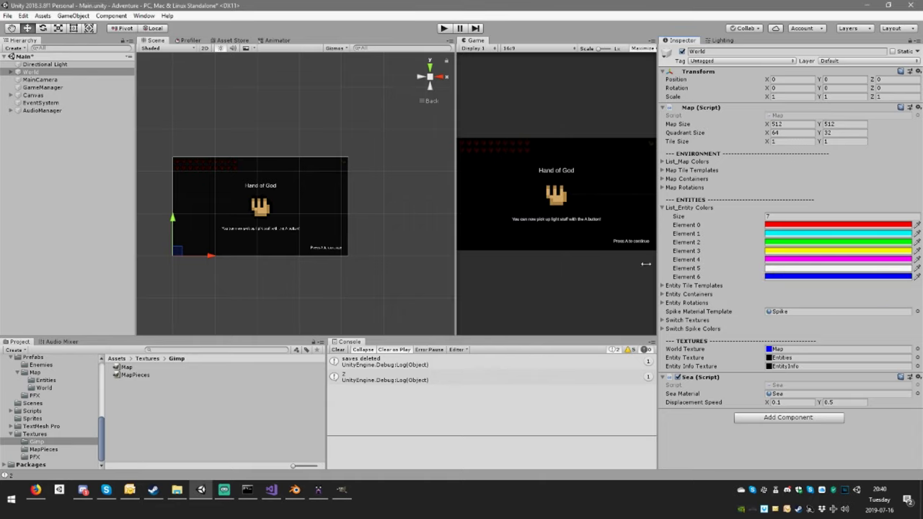
Increase Entity Tile Templates to 7 entries and assign the Vase prefab from Prefabs/Map/Entities to Element 6.
click(664, 286)
click(795, 295)
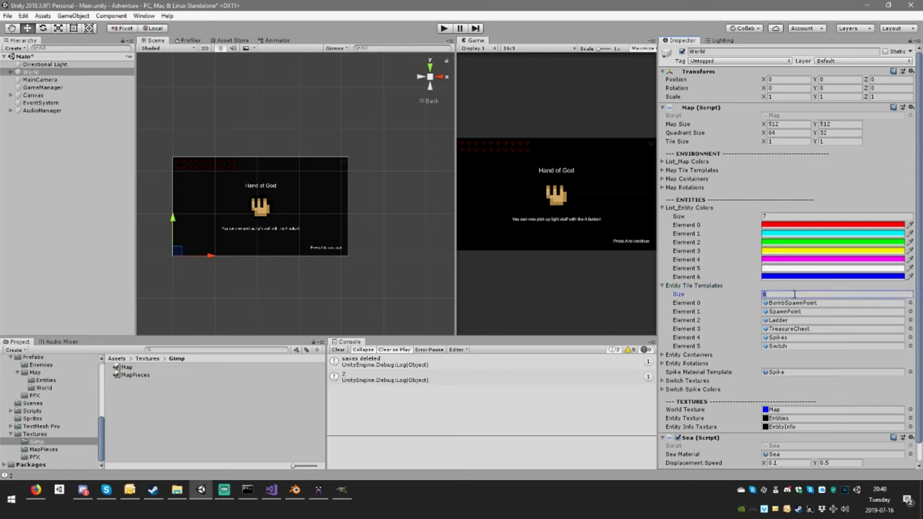
text(7)
key(Return)
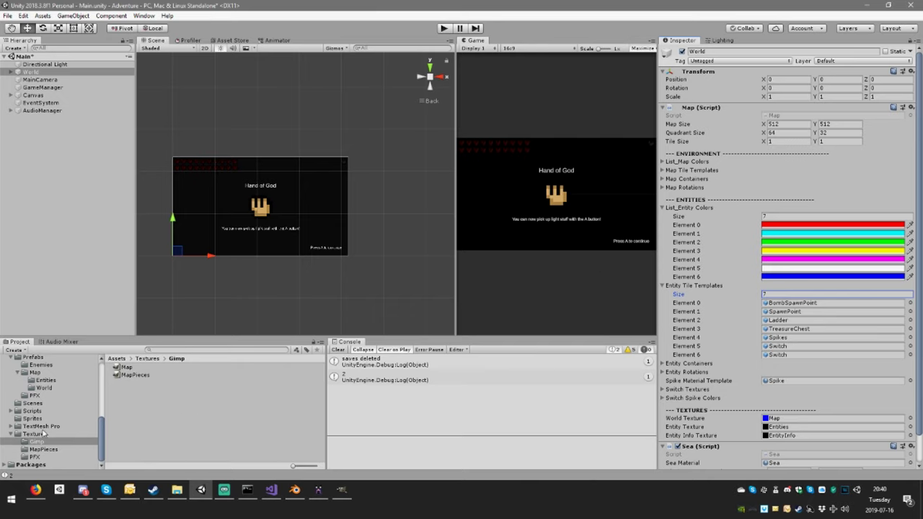
scroll(43, 434, up, 2)
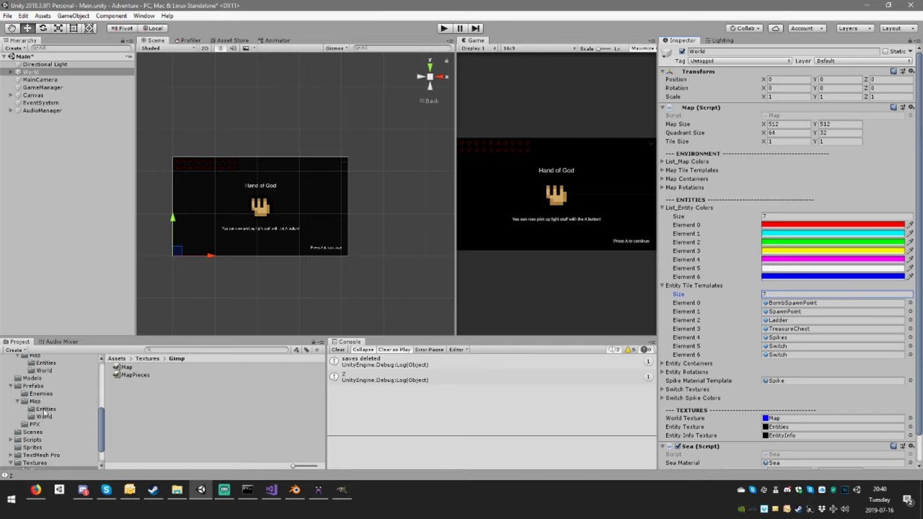
click(45, 409)
drag(137, 414, 820, 356)
scroll(776, 379, down, 1)
Increase the World map's Entity Containers list to 7 entries.
click(663, 335)
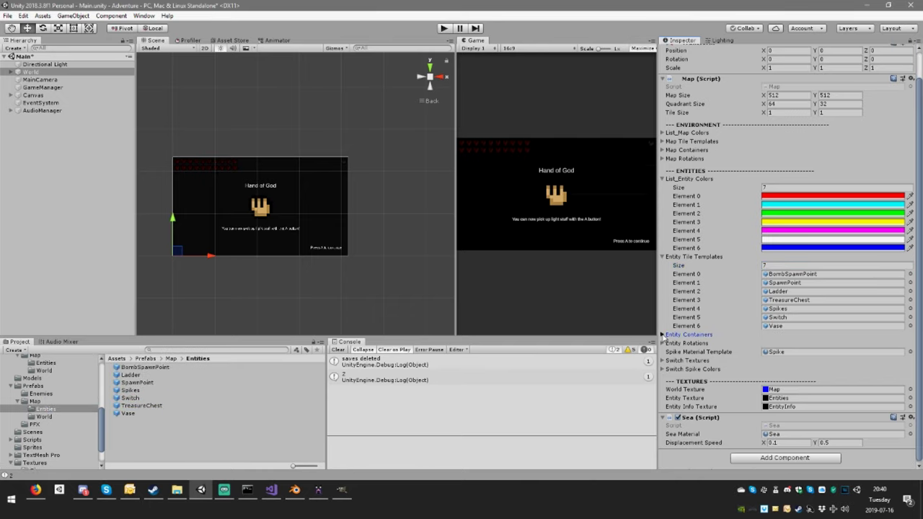
click(791, 344)
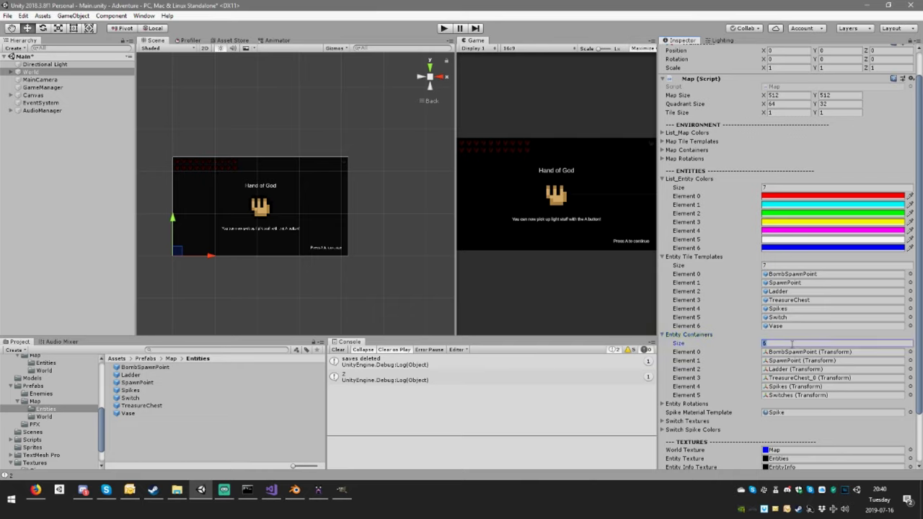
text(7)
key(Return)
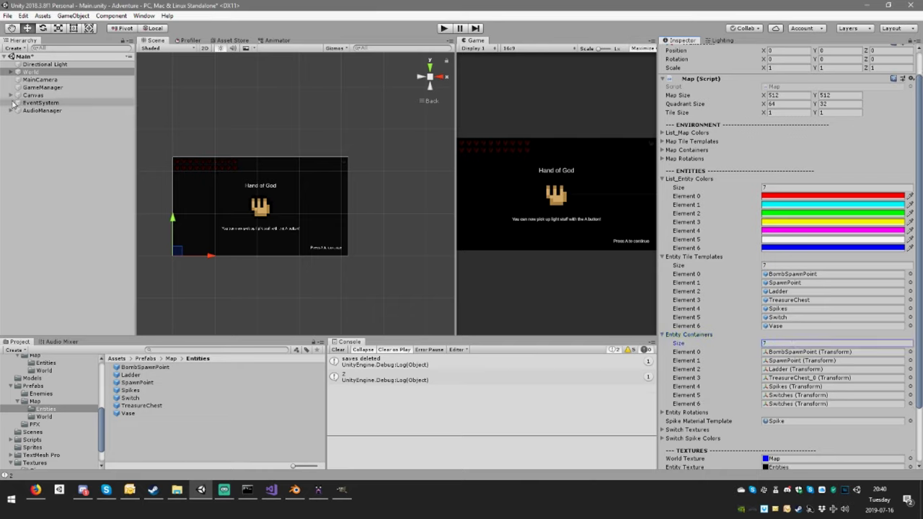
Duplicate the Switches container under World's Entities as Vases and assign it to Element 6 of Entity Containers.
click(11, 71)
click(18, 88)
click(18, 87)
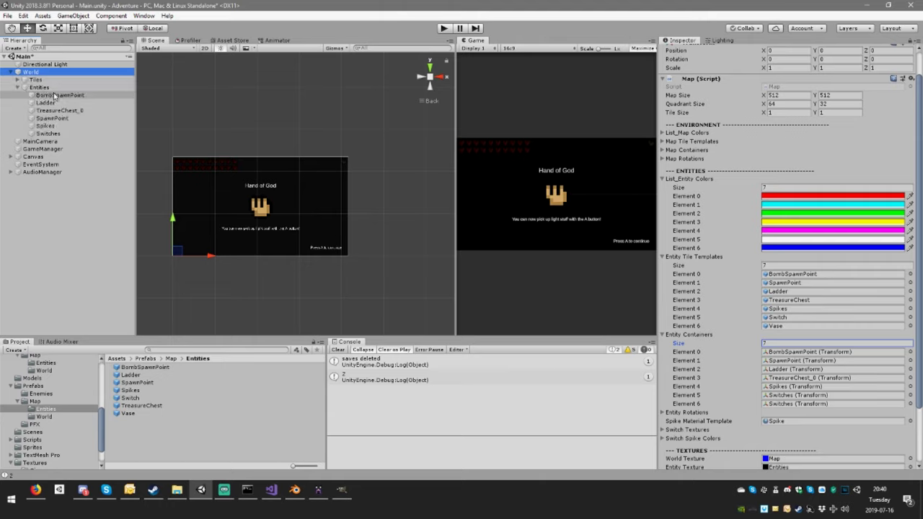
right_click(57, 87)
click(47, 134)
key(Return)
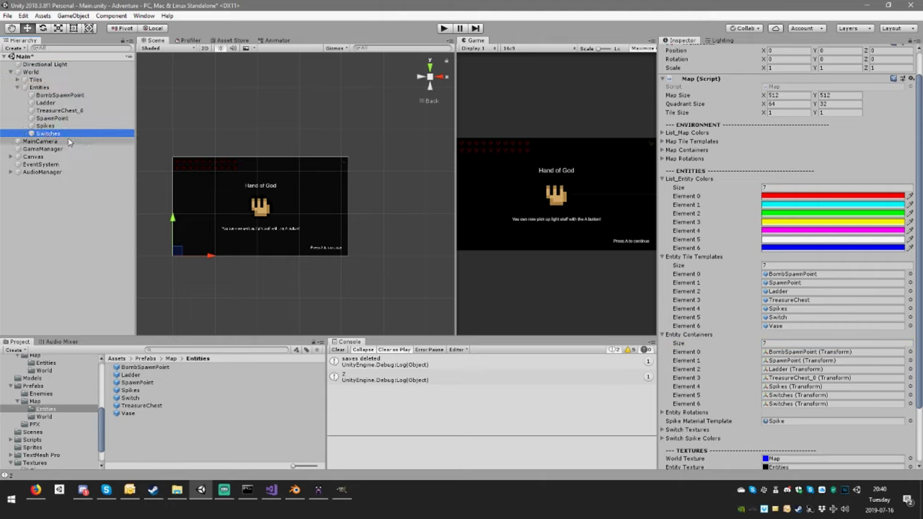
key(ctrl+d)
click(70, 141)
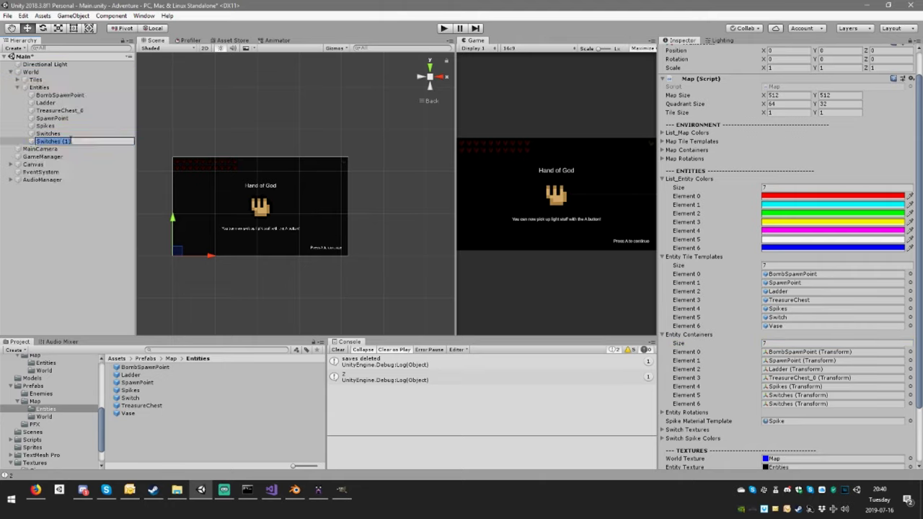
text(Vases)
key(Return)
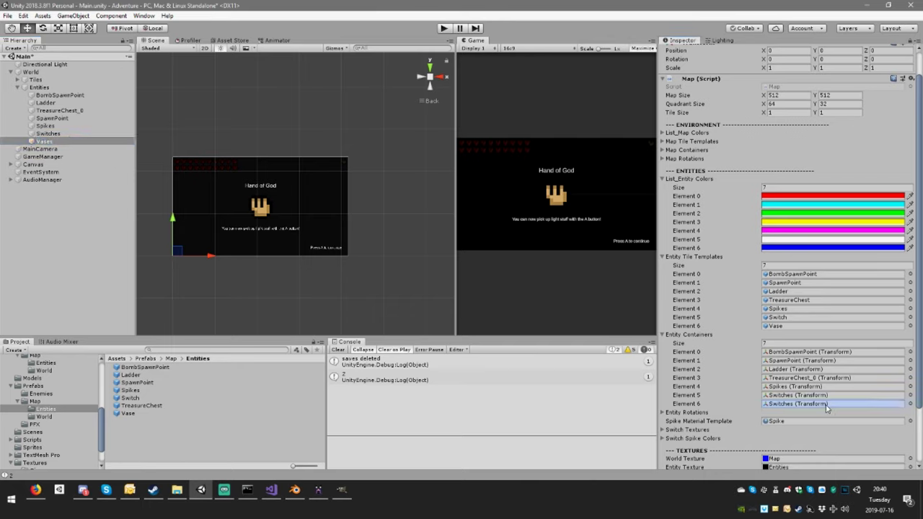
click(663, 335)
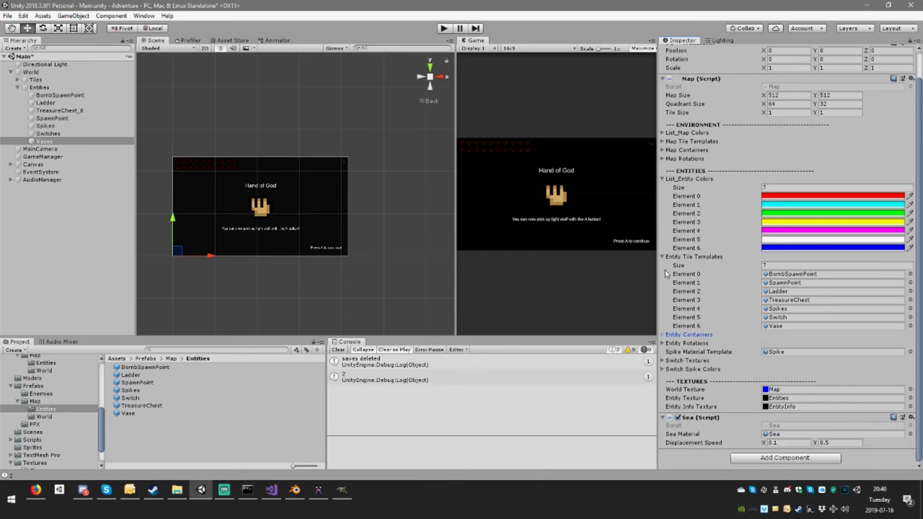
Increase the World map's Entity Rotations list to 7 entries, keeping -1 for Element 6.
click(663, 258)
click(663, 303)
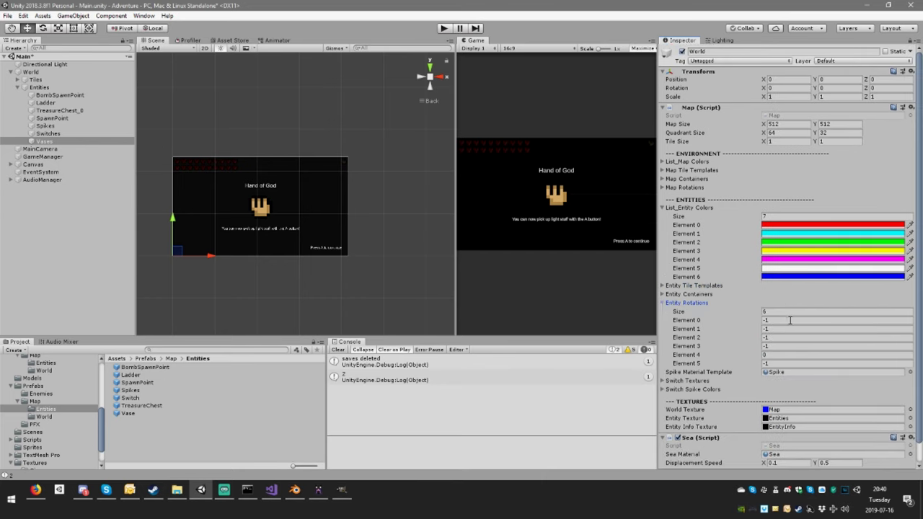
click(789, 312)
text(7)
key(Return)
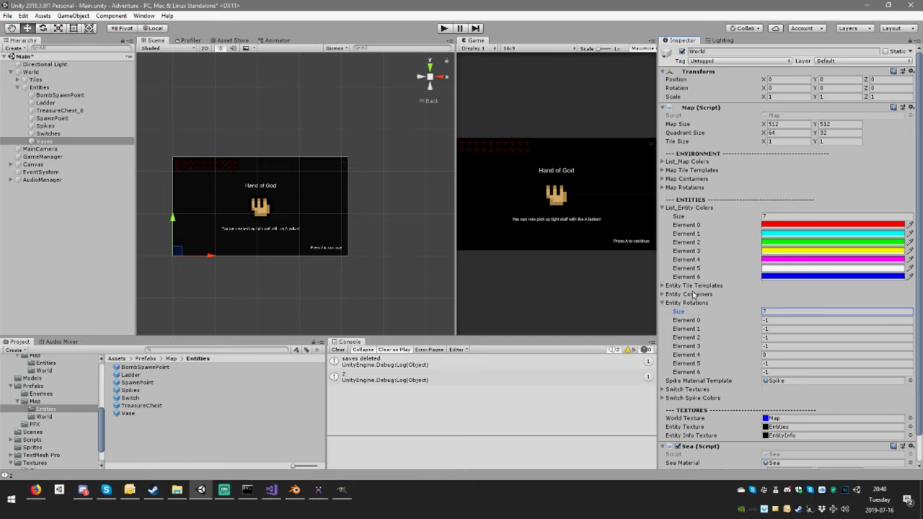
click(662, 303)
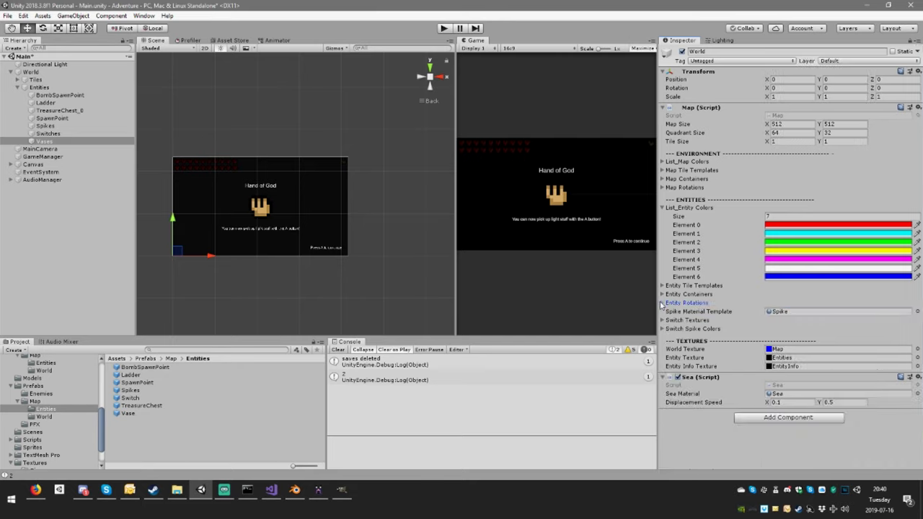
Review the Map script's entity colors, containers, rotations and switch textures lists.
click(664, 208)
click(663, 208)
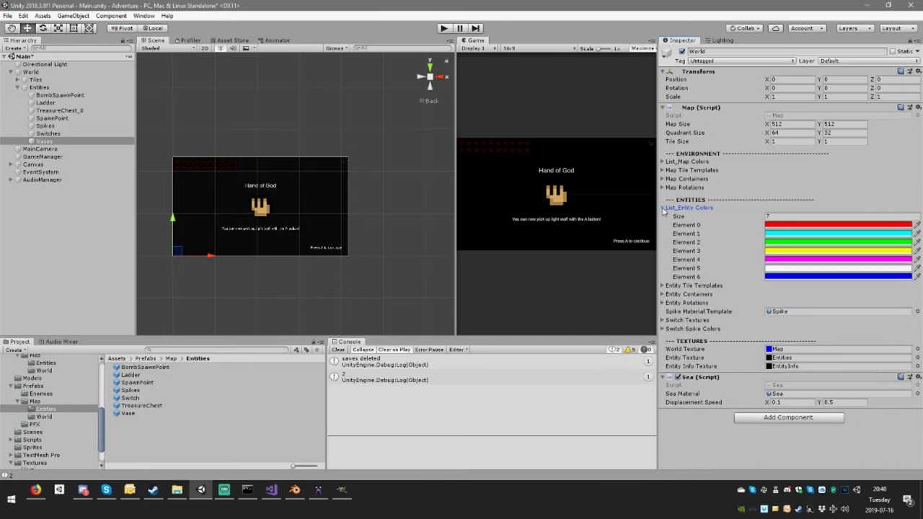
click(662, 295)
click(662, 295)
click(663, 303)
click(663, 303)
click(663, 320)
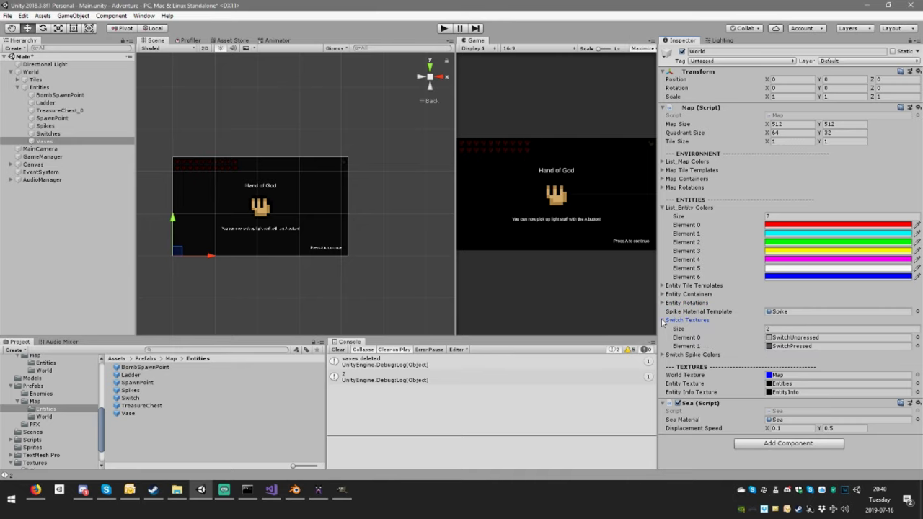
click(663, 321)
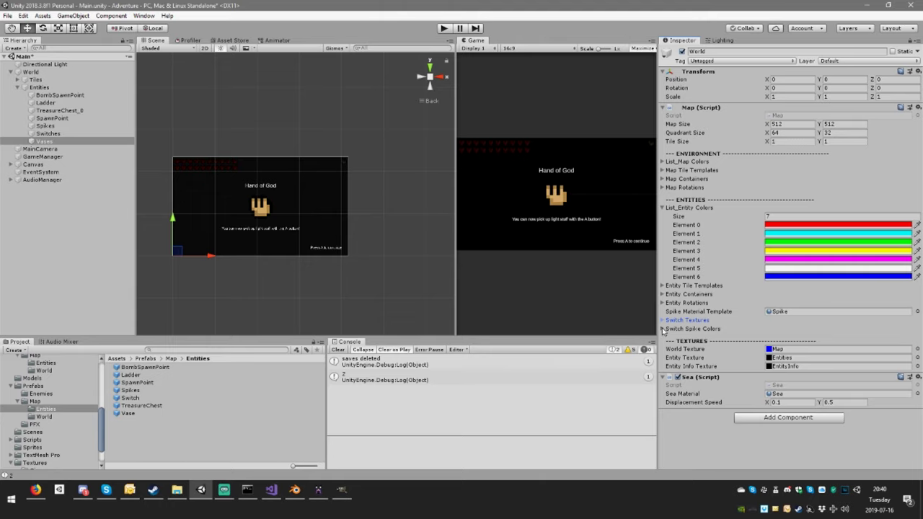
click(662, 207)
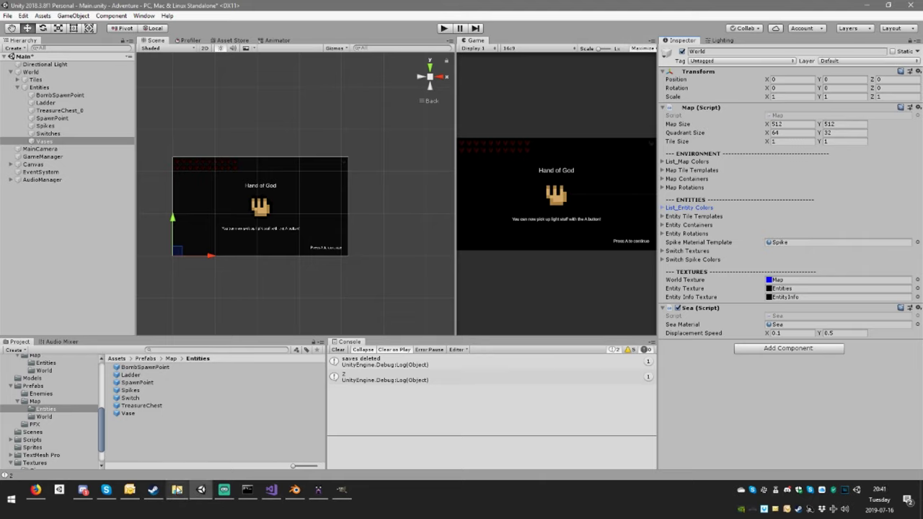
Switch to GIMP, hide the World layer group, and show and select the Entities group.
click(343, 490)
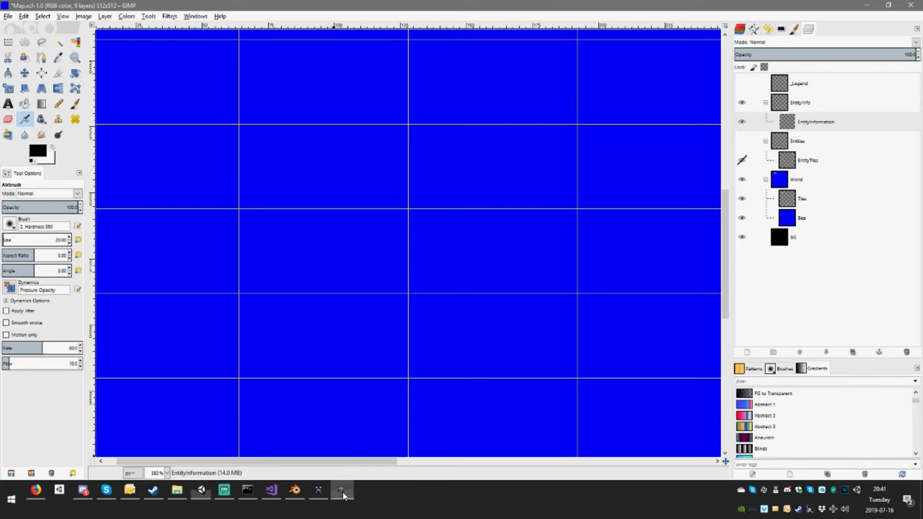
click(741, 180)
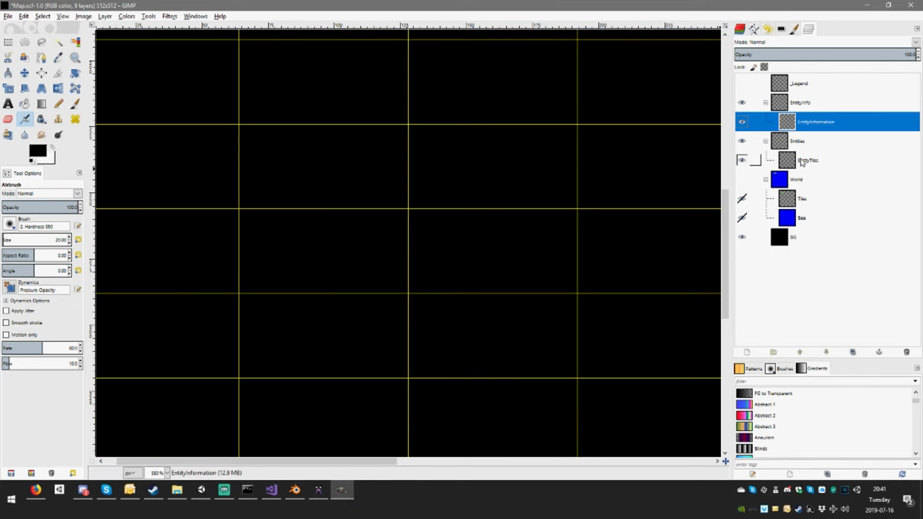
double_click(802, 160)
click(804, 179)
double_click(799, 143)
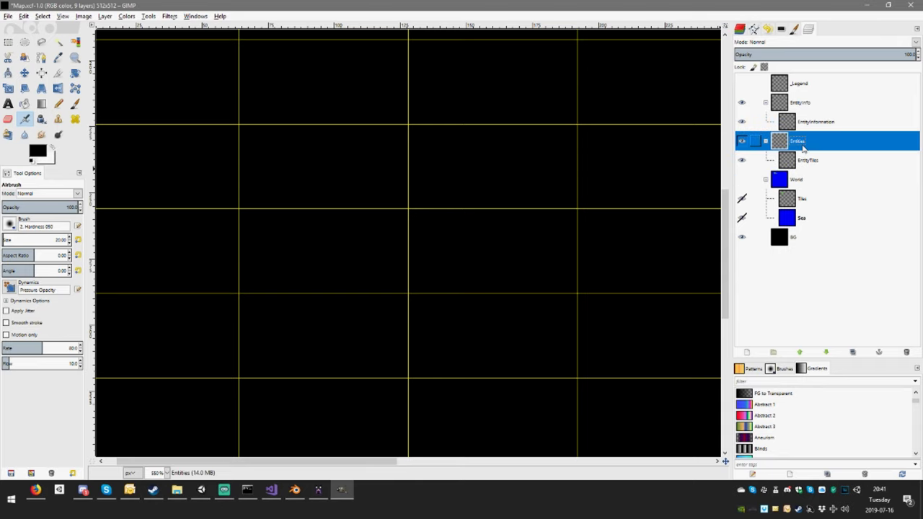
click(800, 179)
click(795, 146)
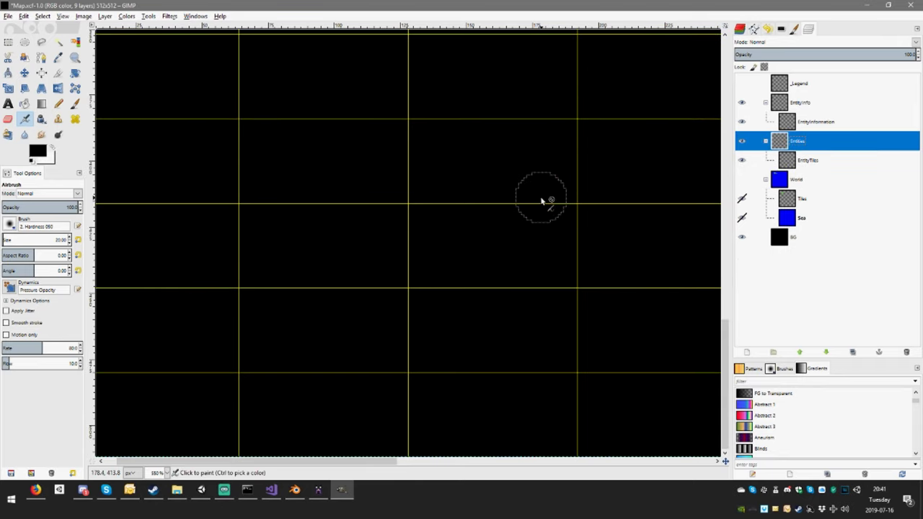
Set the airbrush size to 1 and the foreground color to blue for marking entities on the map.
ctrl+scroll(519, 188, down, 1)
ctrl+scroll(520, 188, down, 5)
ctrl+scroll(519, 188, up, 1)
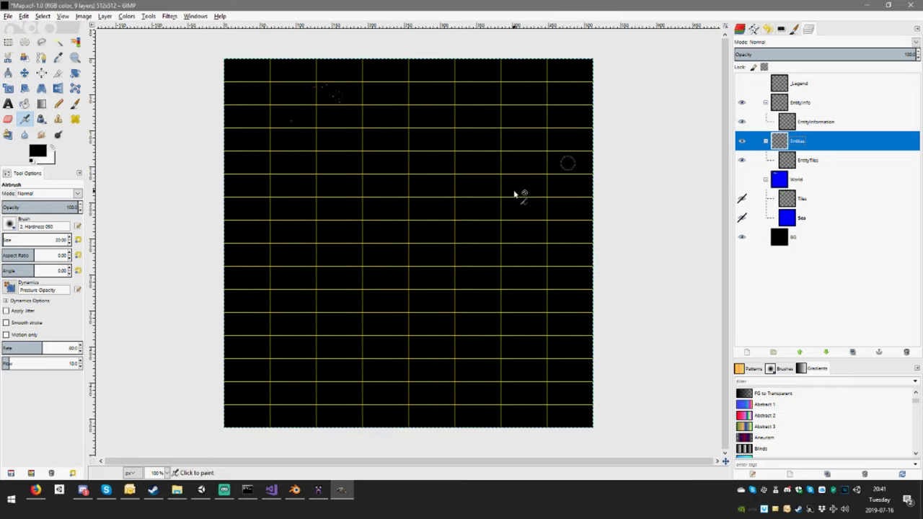
ctrl+scroll(469, 188, up, 2)
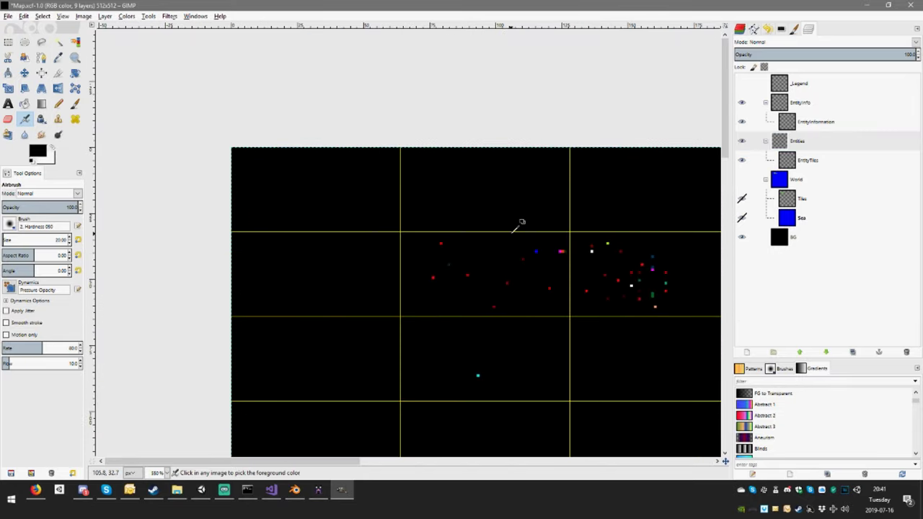
middle_drag(513, 232, 460, 191)
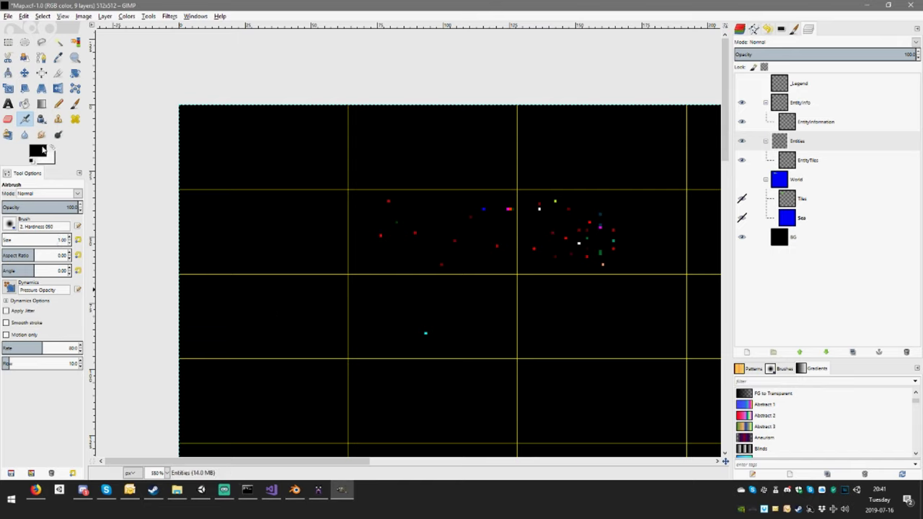
click(37, 151)
click(396, 103)
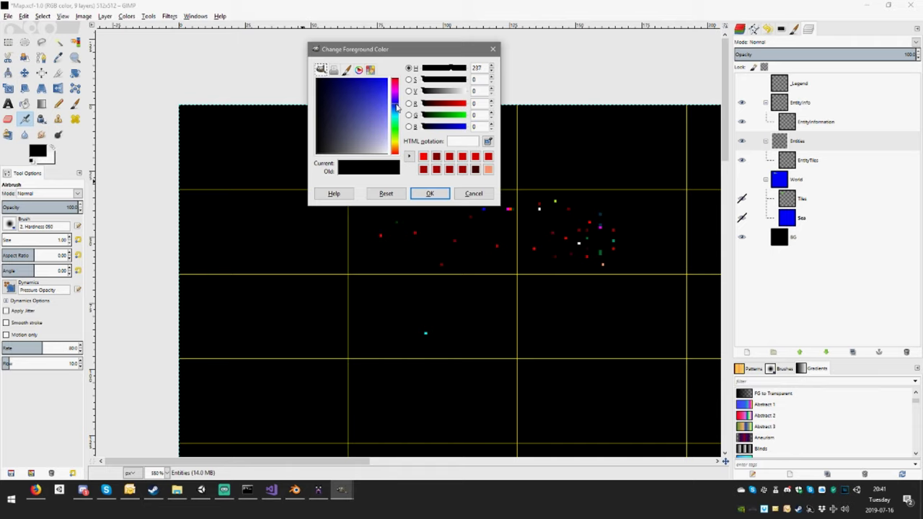
click(387, 80)
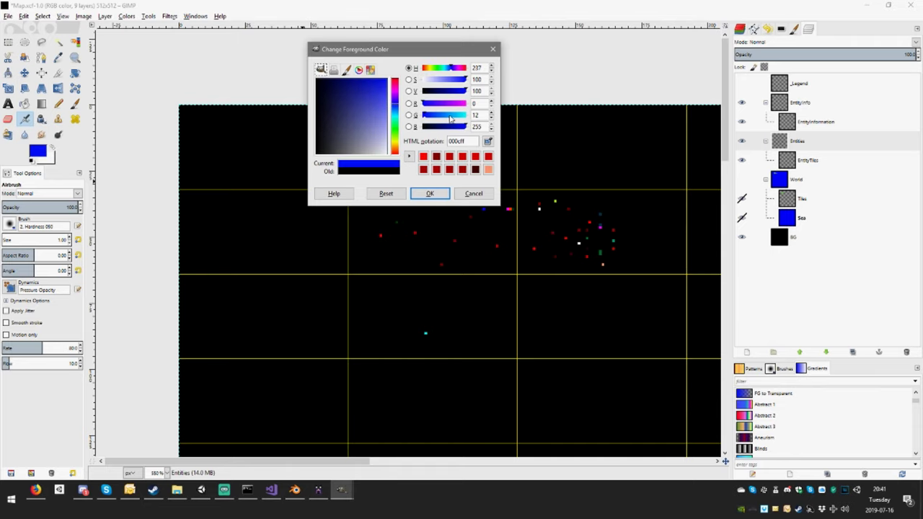
click(430, 194)
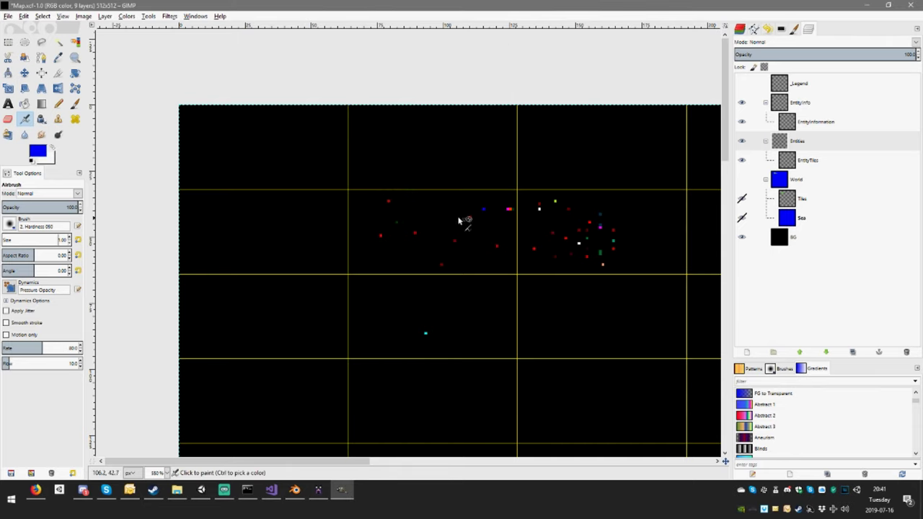
Activate the Pencil tool and show the World layer group around the small southern island.
ctrl+scroll(433, 231, up, 3)
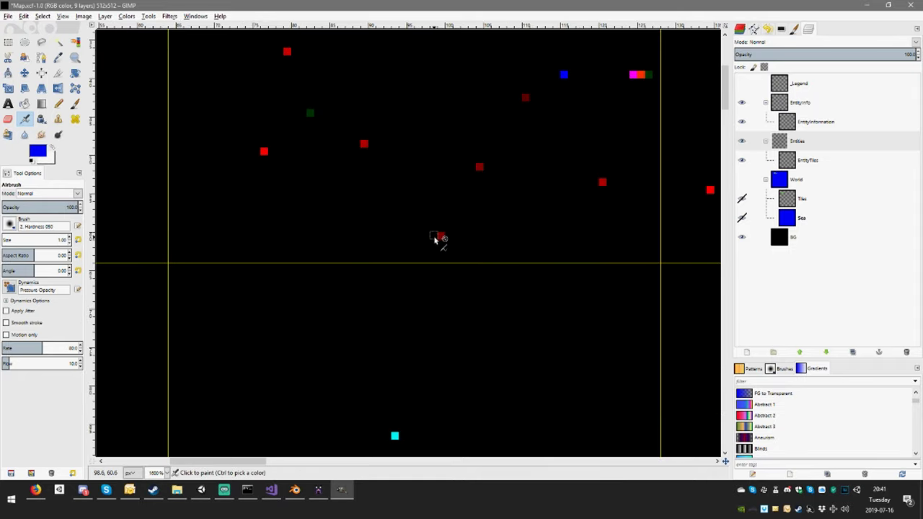
middle_drag(434, 237, 441, 186)
click(60, 105)
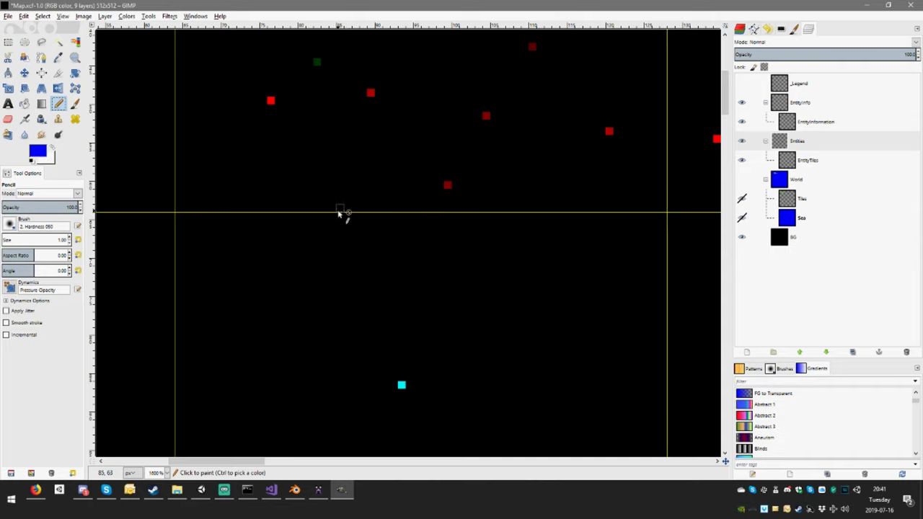
click(743, 180)
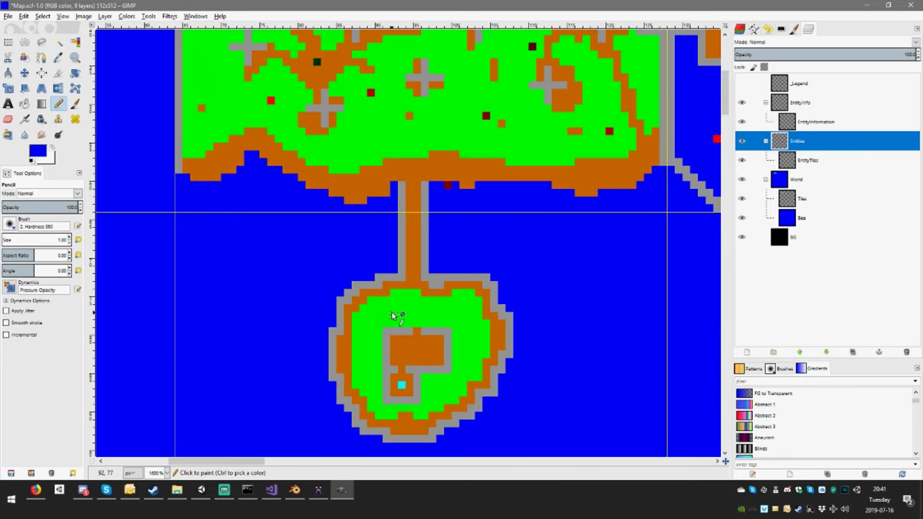
click(8, 42)
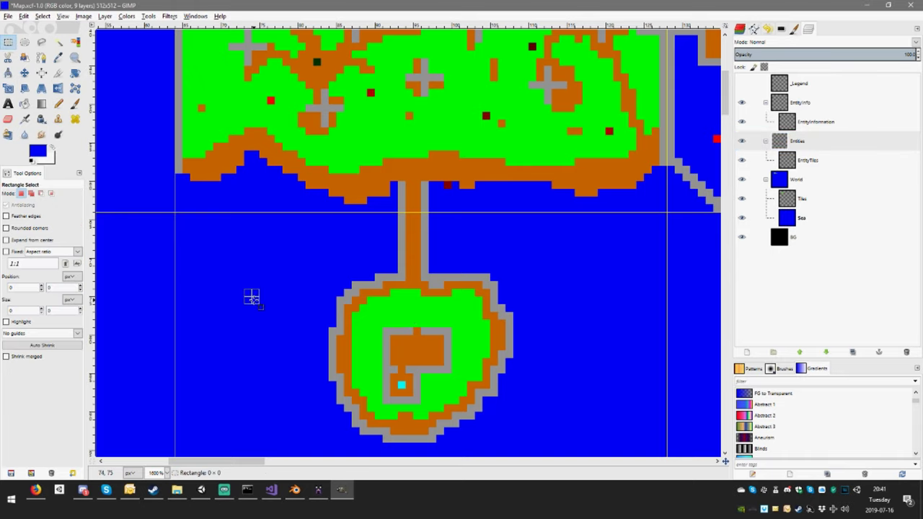
click(58, 104)
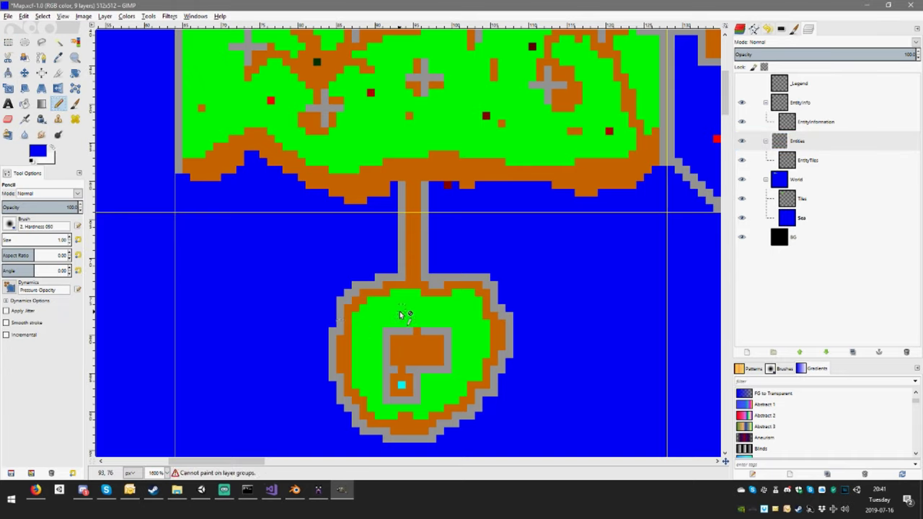
Select the EntityTiles layer and paint two separate blue pixels on the grass north of the island's walled room.
click(811, 182)
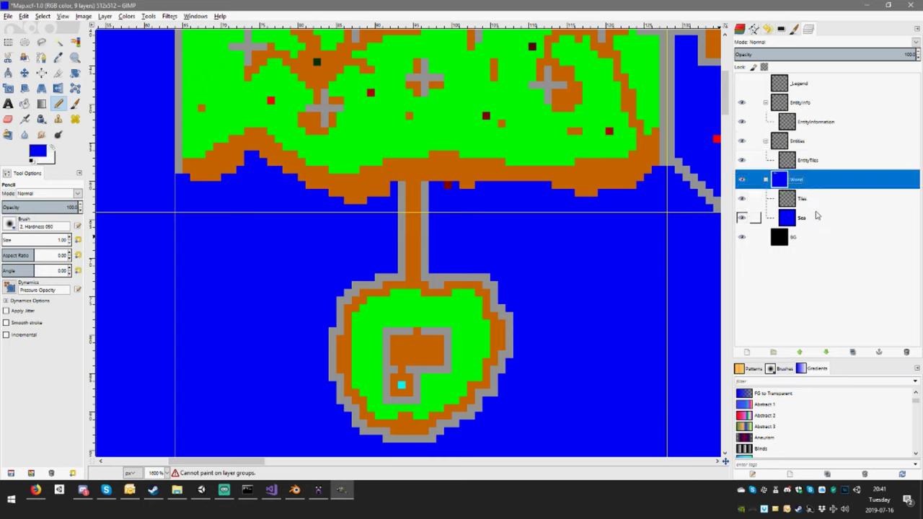
click(811, 161)
click(393, 317)
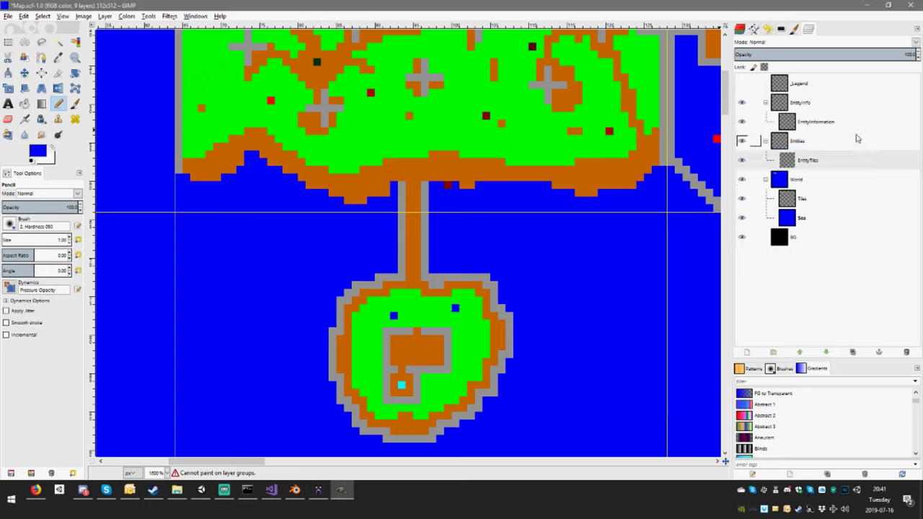
Hide all other layer groups so that only the Entities group is shown on a transparent background.
click(743, 180)
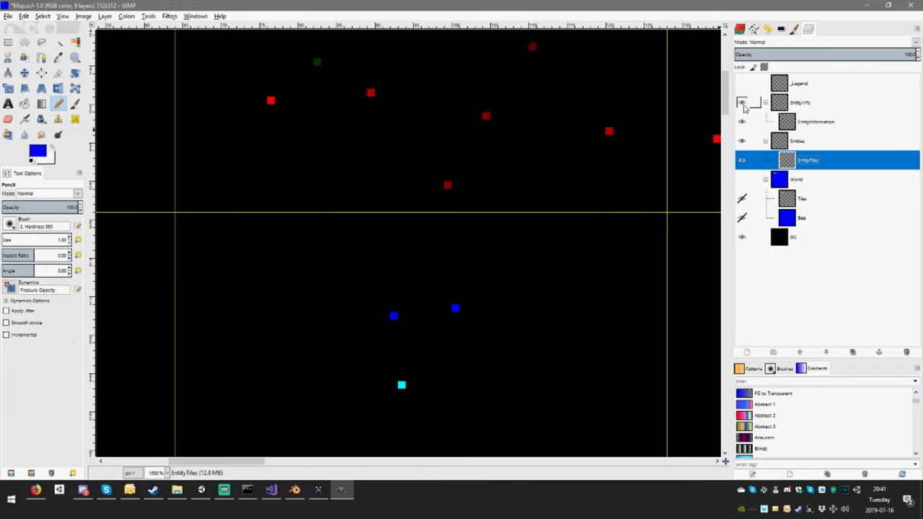
click(742, 103)
click(742, 104)
shift+click(742, 103)
key(ctrl+shift+e)
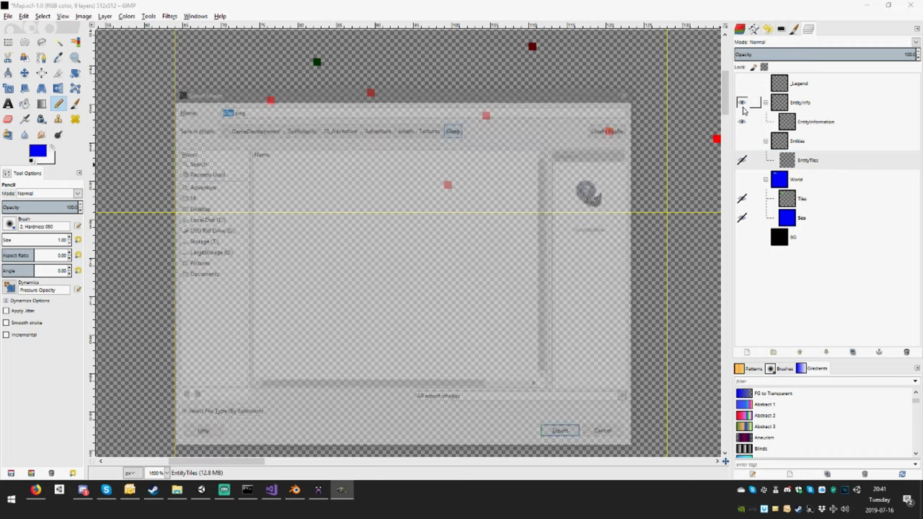
click(629, 92)
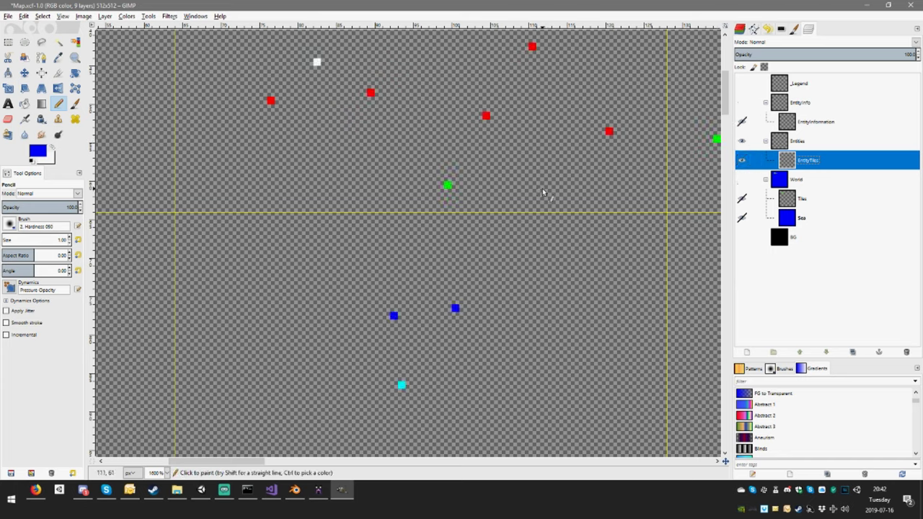
Export the image to the Textures folder, overwriting the existing Entities.png.
key(ctrl+shift+e)
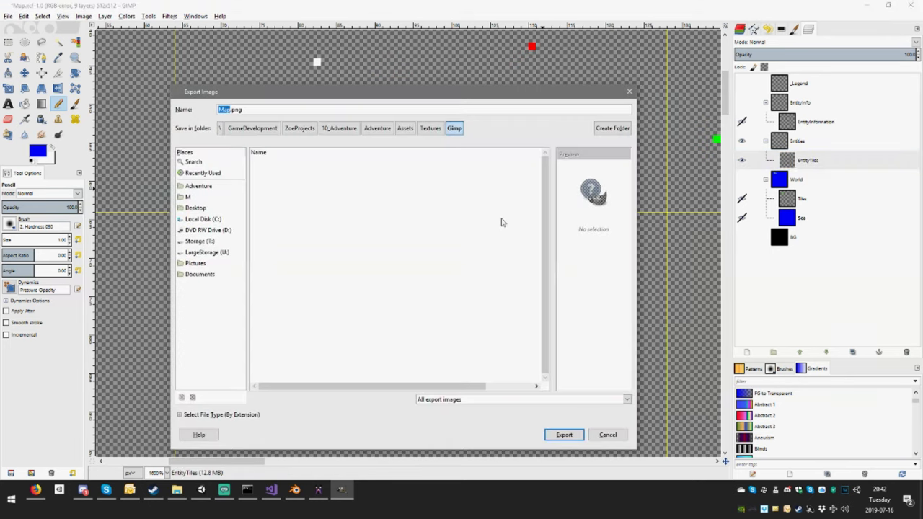
click(430, 128)
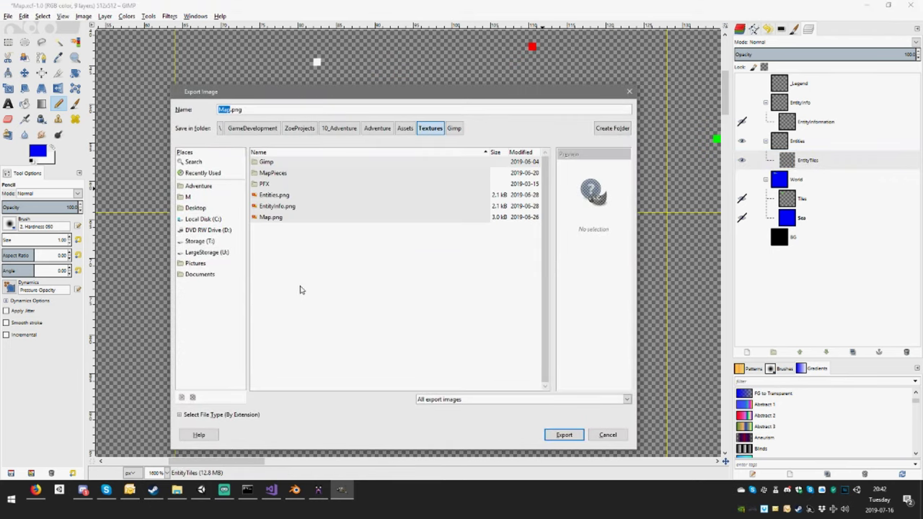
double_click(274, 195)
click(434, 315)
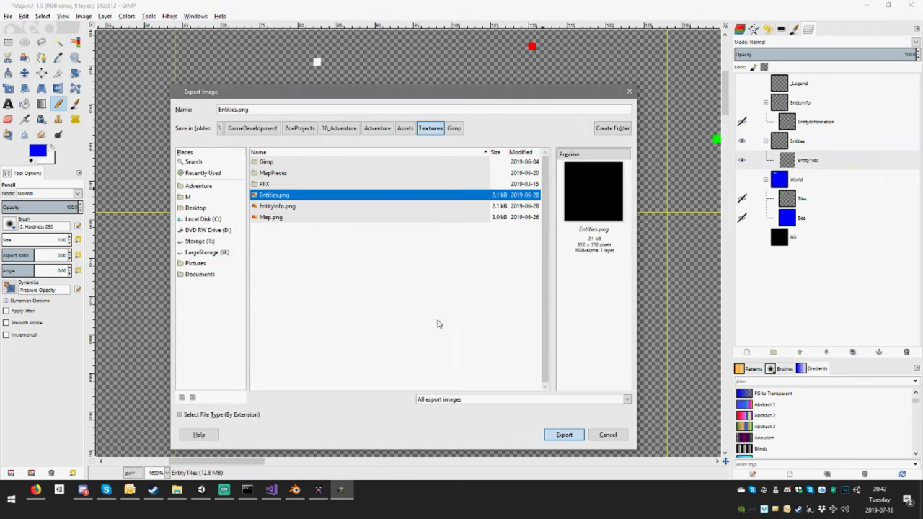
click(447, 346)
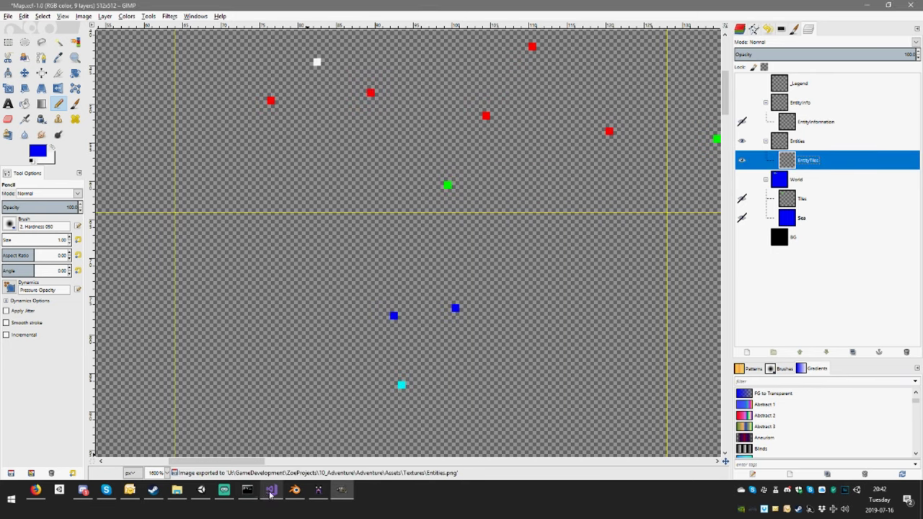
Switch to Unity and run the game with the Game view maximized.
click(208, 491)
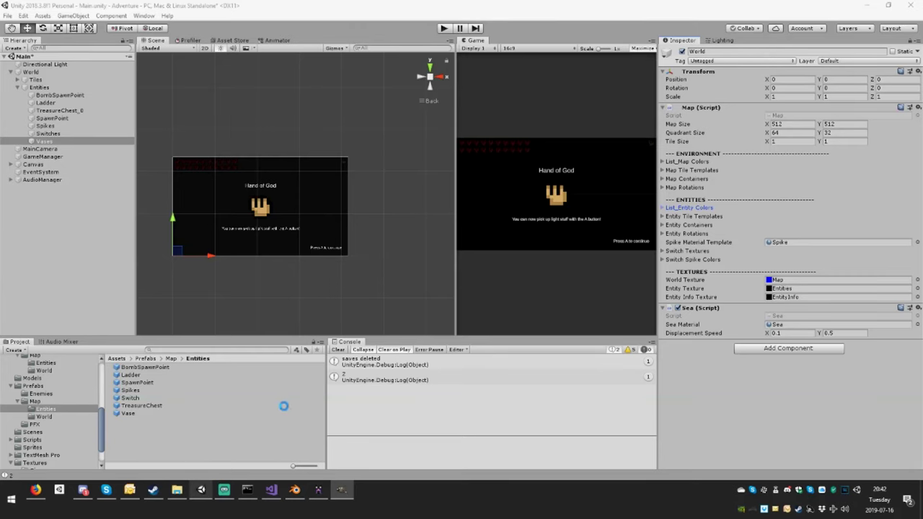
click(443, 27)
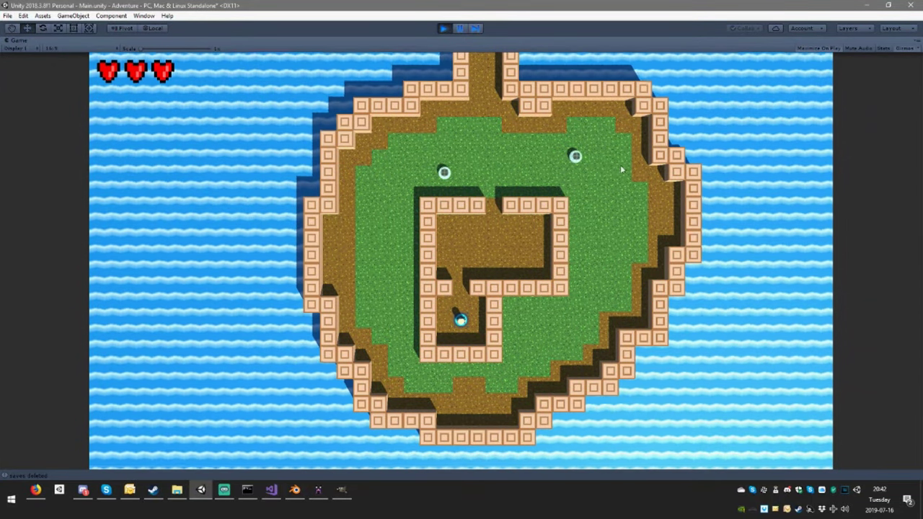
click(459, 29)
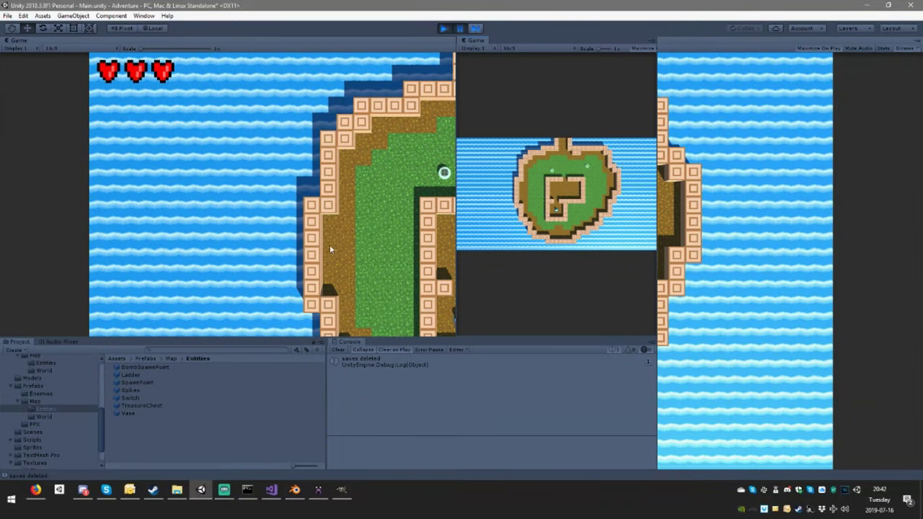
key(shift+space)
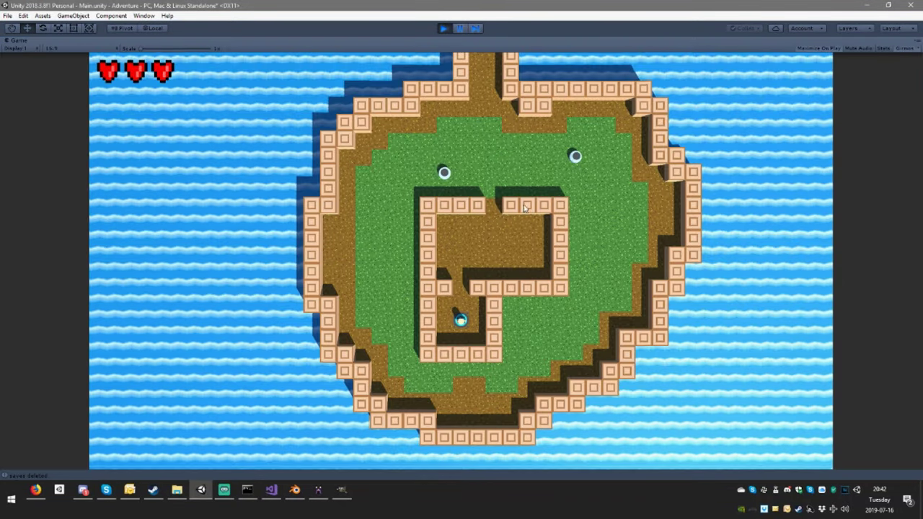
Walk the player out of the walled room to the western vase and around it to test its collision.
key(Up)
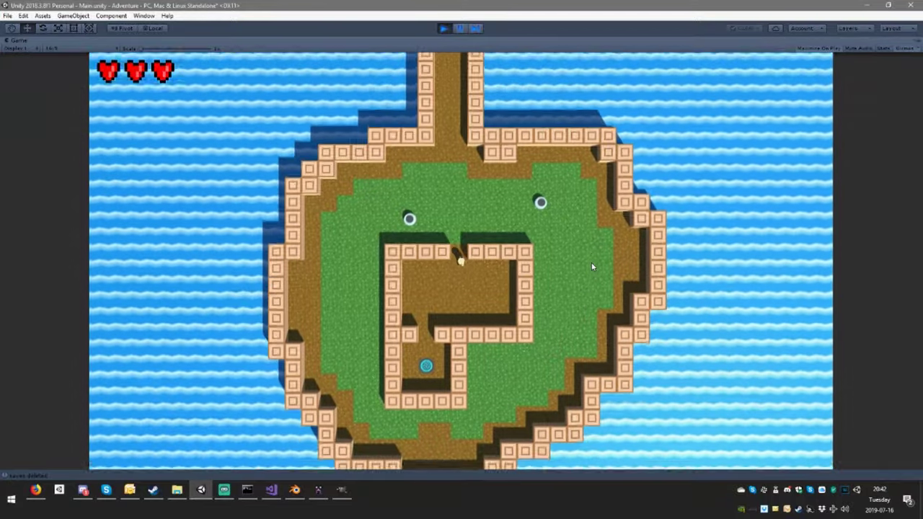
key(Left)
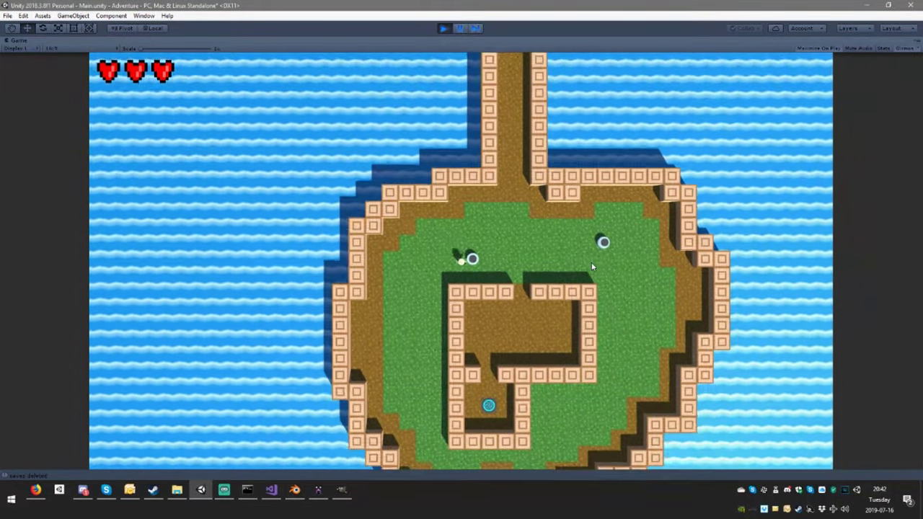
key(Right)
key(Down)
key(Left)
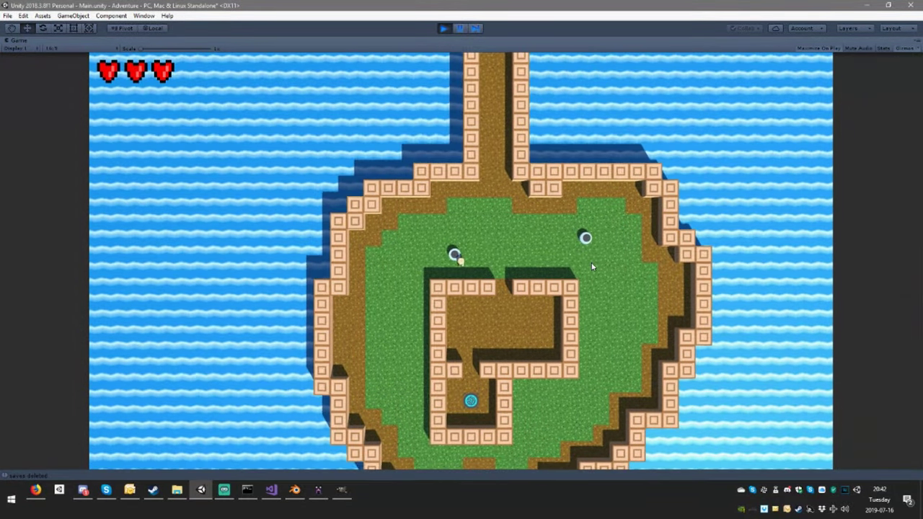
key(Up)
key(Left)
key(Down)
key(Right)
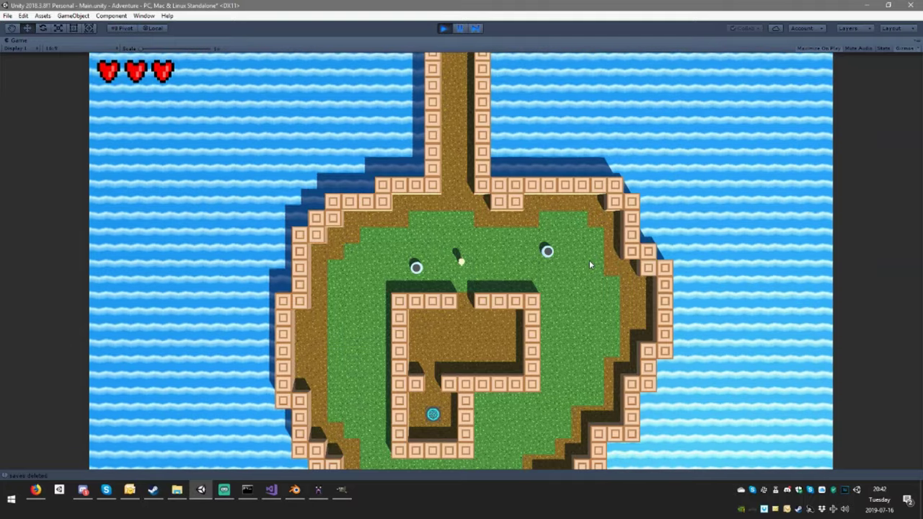
Walk the player to the eastern vase and push against it from several sides to test its collision.
key(Down)
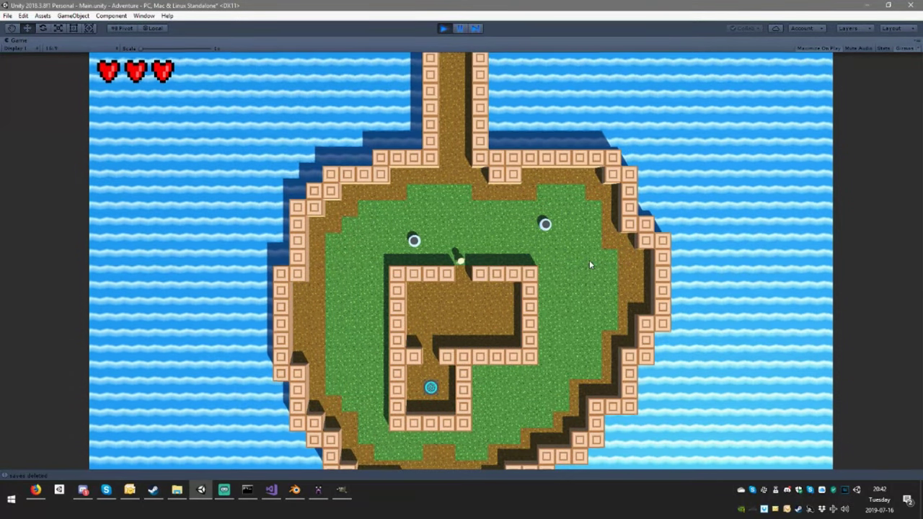
key(Right)
key(Up)
key(Up)
key(Left)
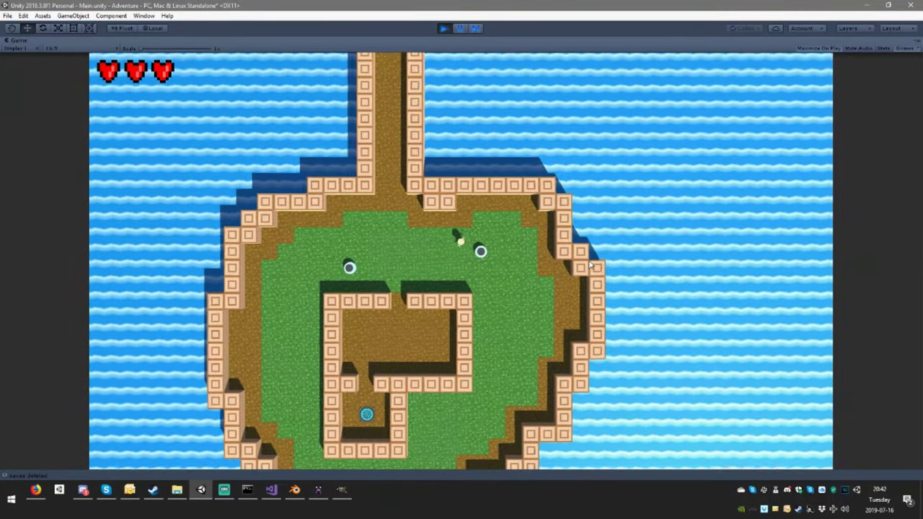
key(Up)
key(Right)
key(Down)
key(Down)
key(Right)
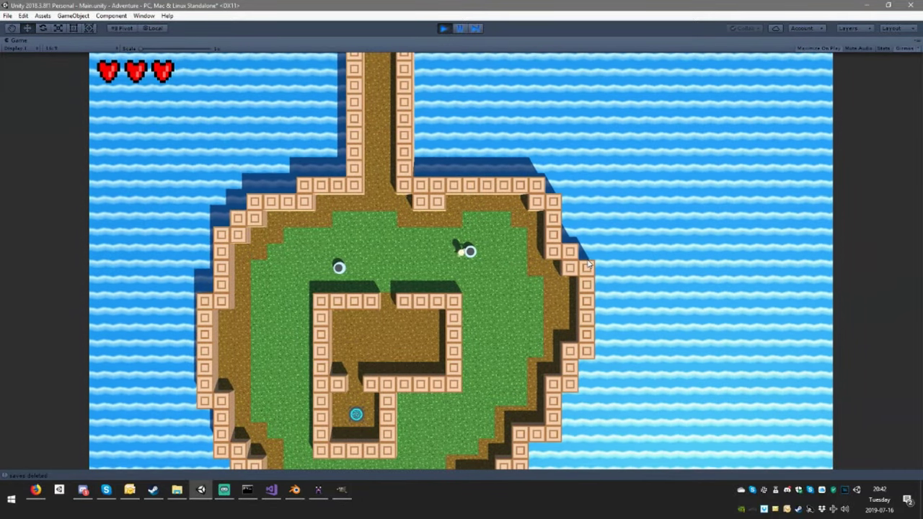
key(Up)
key(Right)
key(Down)
key(Left)
key(Up)
key(Right)
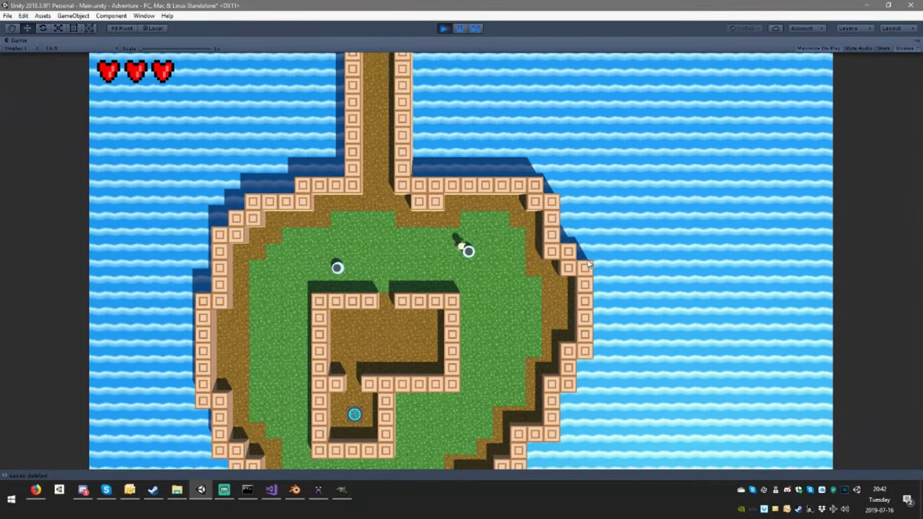
key(Left)
key(Down)
key(Right)
key(Up)
key(Up)
key(Left)
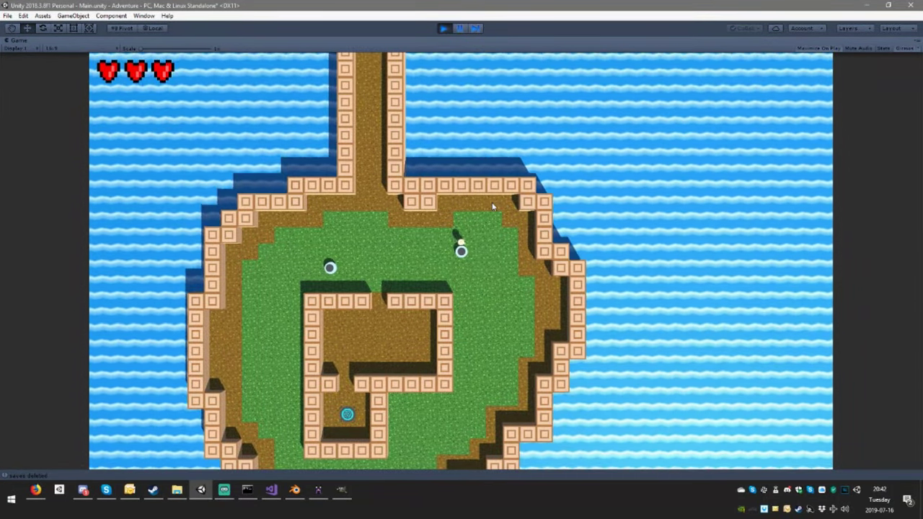
key(Right)
key(Down)
key(Left)
key(Right)
key(Up)
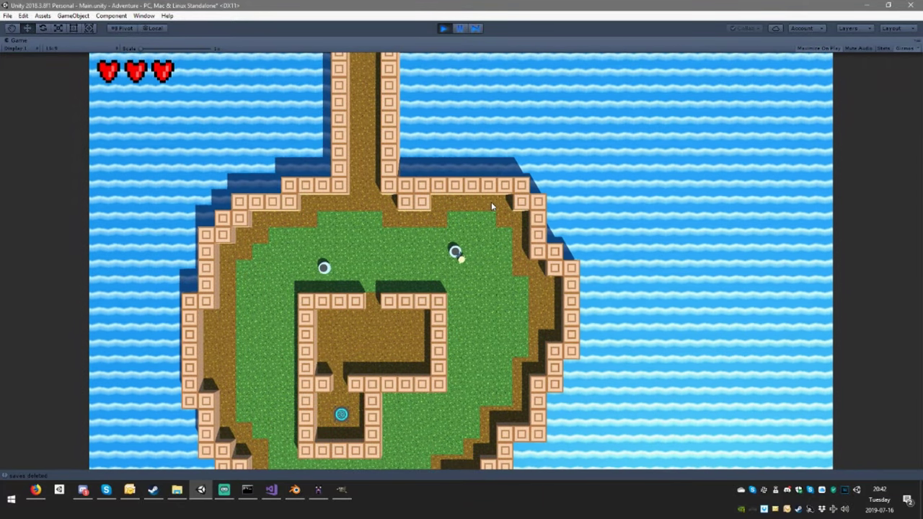
key(Left)
key(Right)
key(Down)
key(Up)
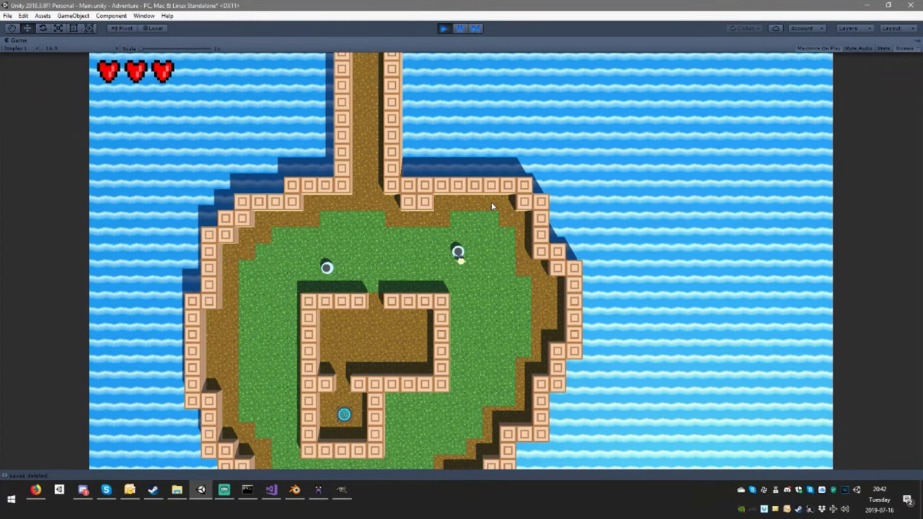
key(Right)
key(Down)
key(Left)
key(Up)
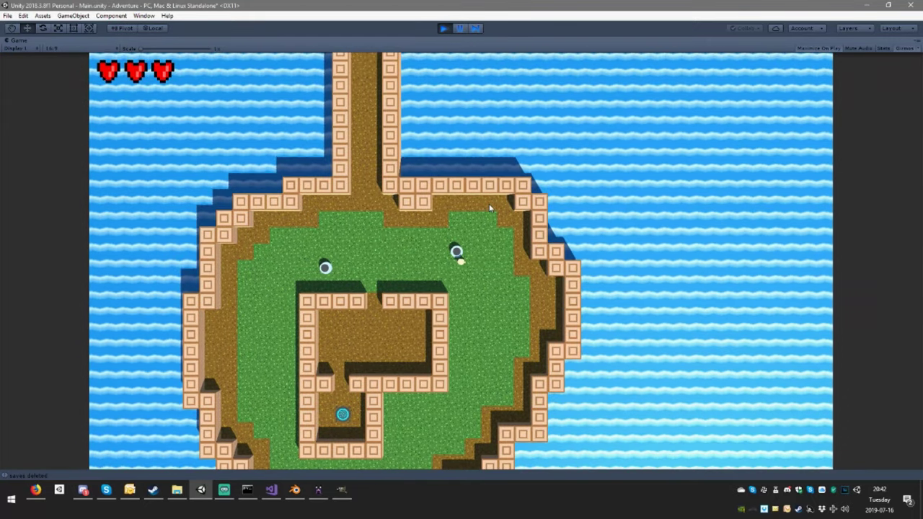
Pause the game and inspect the player beside the vase in the Scene view, comparing their sizes and the vase's collider.
click(462, 28)
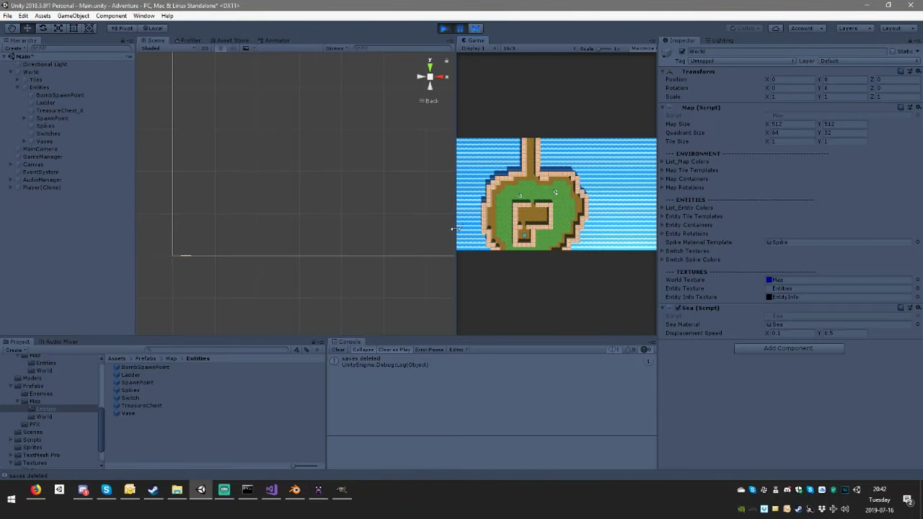
scroll(313, 236, down, 4)
middle_drag(431, 159, 281, 221)
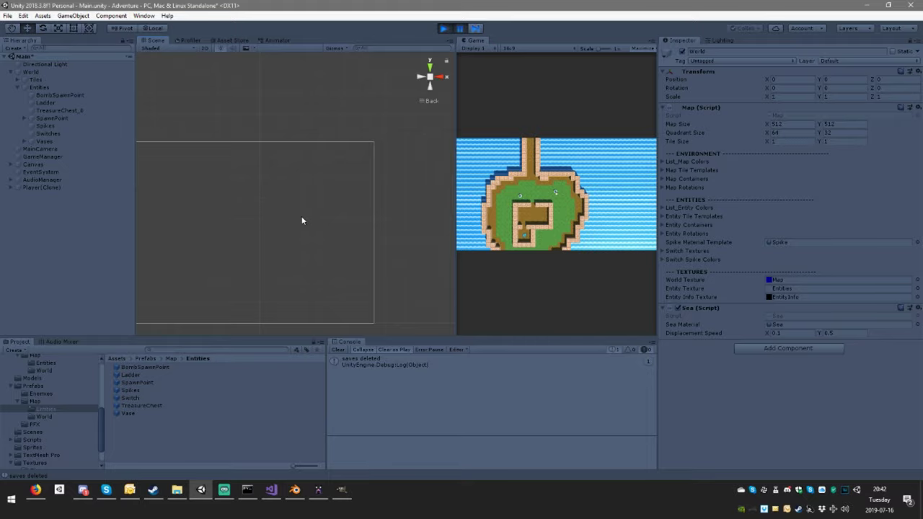
double_click(47, 187)
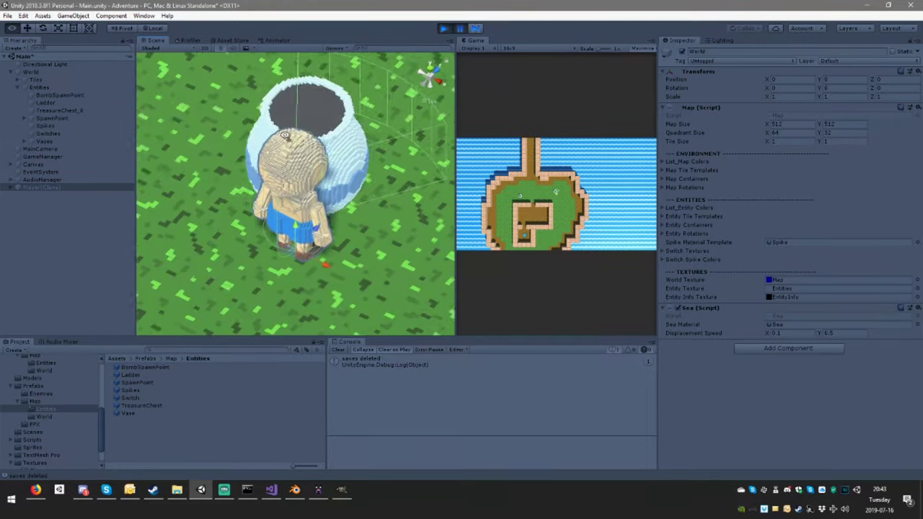
alt+drag(285, 135, 484, 93)
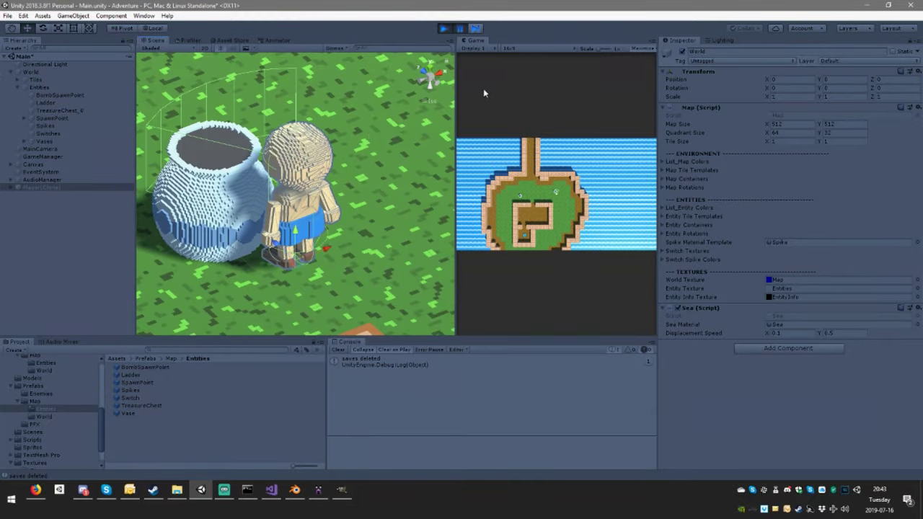
middle_drag(340, 143, 426, 130)
alt+drag(339, 195, 311, 187)
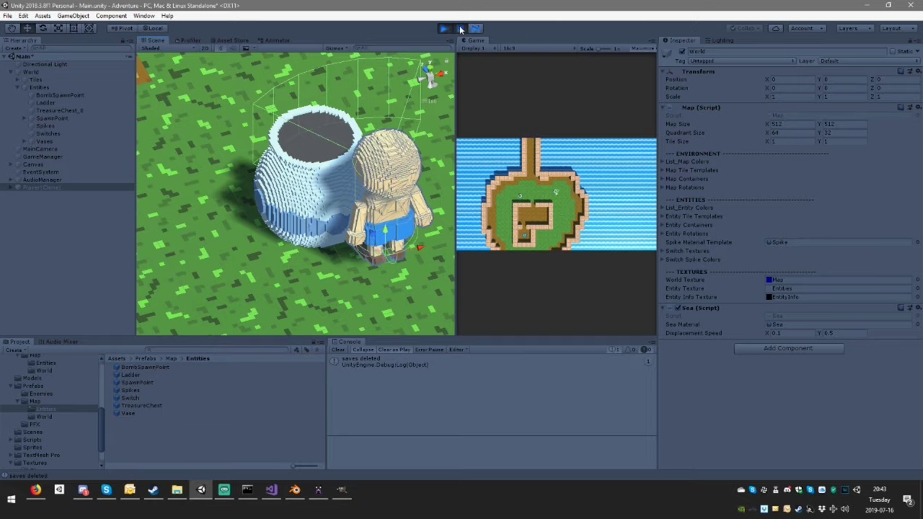
Resume the game and walk the player from the eastern vase to the island's east side and back between the vases.
click(461, 29)
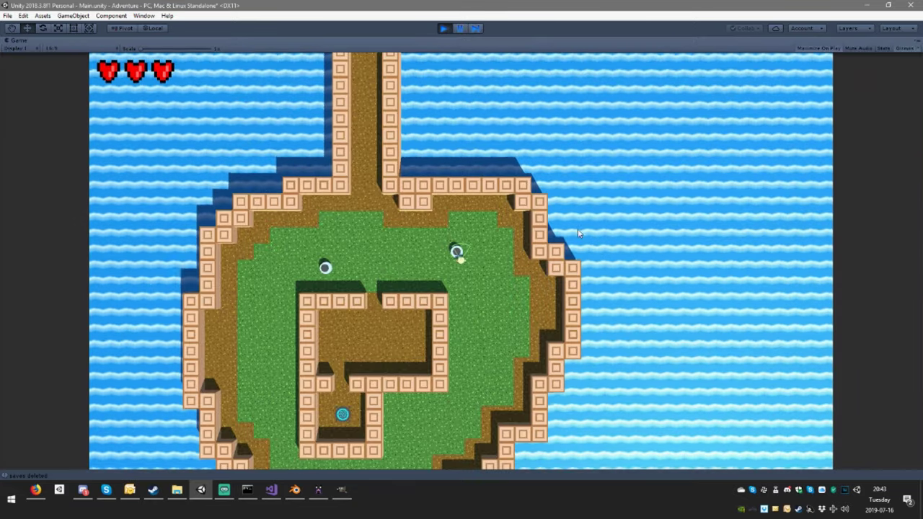
key(d)
key(s)
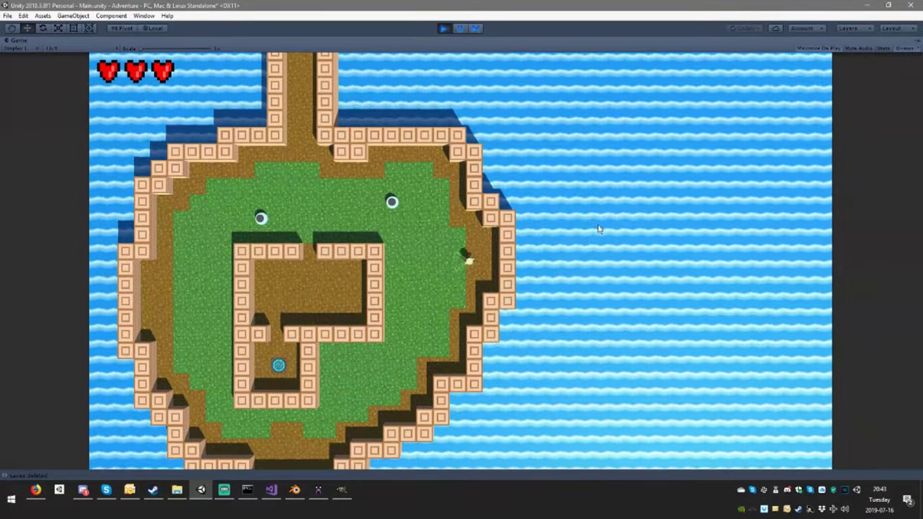
key(a)
key(w)
key(a)
key(w)
key(a)
key(w)
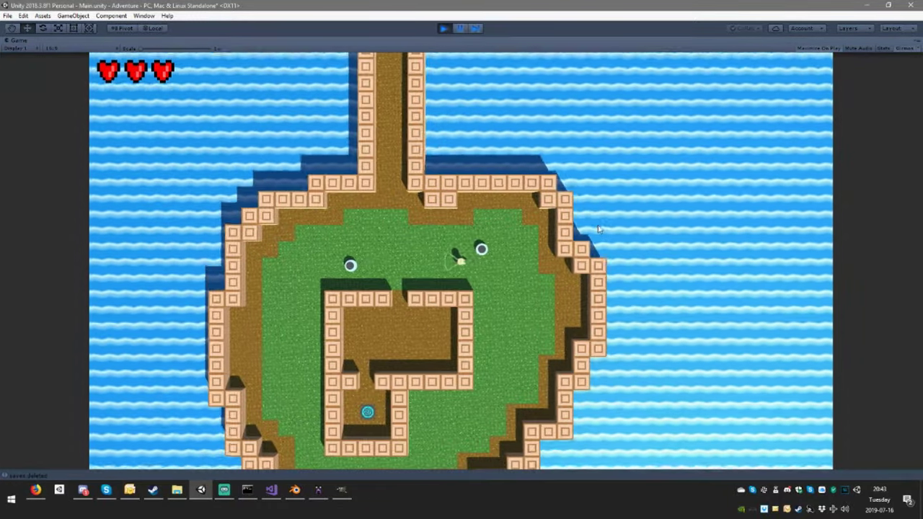
Walk the player to the island's western wall and return to the grass between the two vases.
key(s)
key(Left)
key(Down)
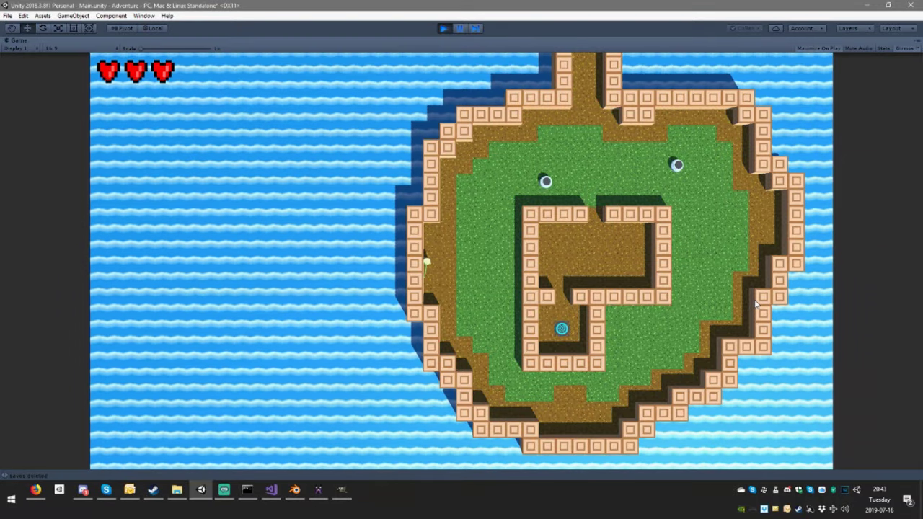
key(Right)
key(Up)
key(Right)
key(Up)
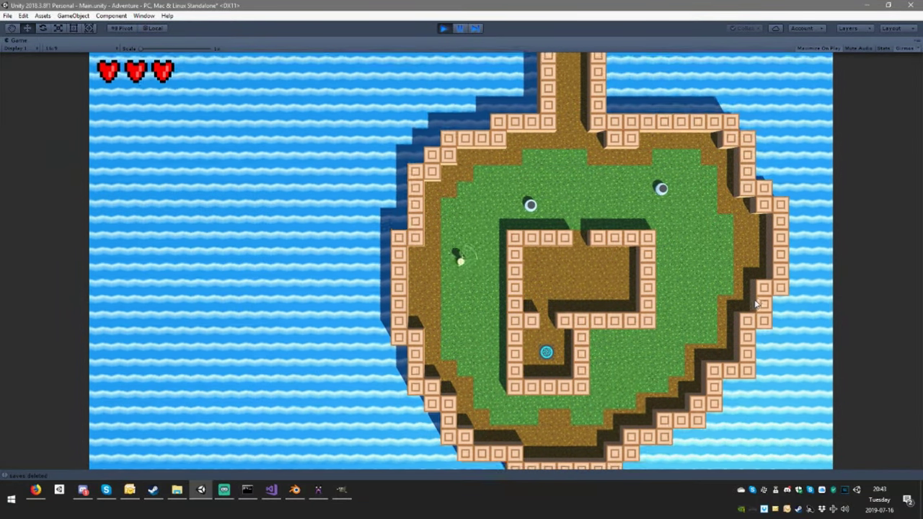
key(Right)
key(Down)
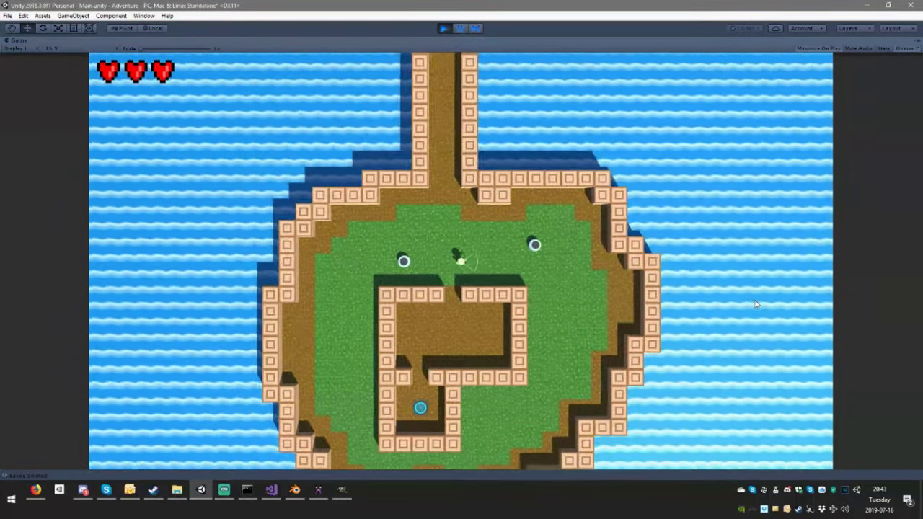
Walk the player down around the walled room's eastern corner and back up near the eastern vase.
key(Down)
key(Left)
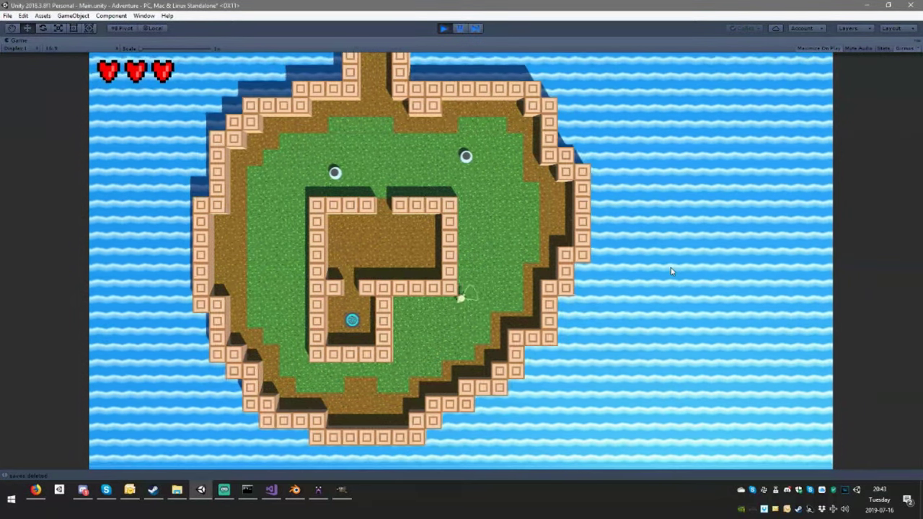
key(Right)
key(Up)
key(Left)
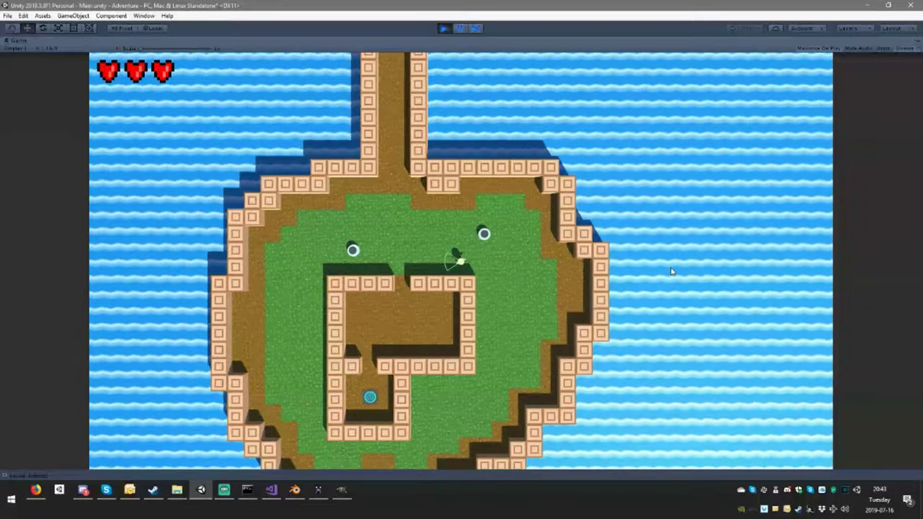
Walk the player along the island's western wall and stop the game.
key(Left)
key(Up)
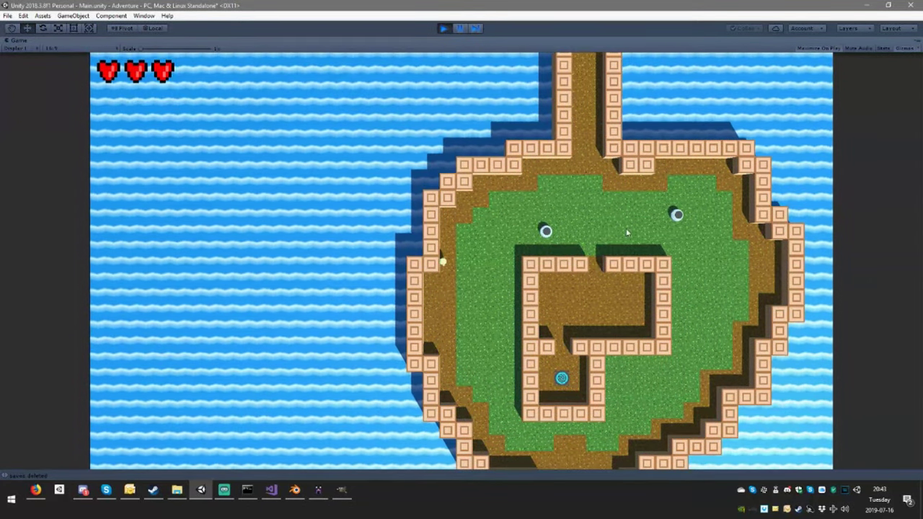
key(a)
key(s)
click(546, 223)
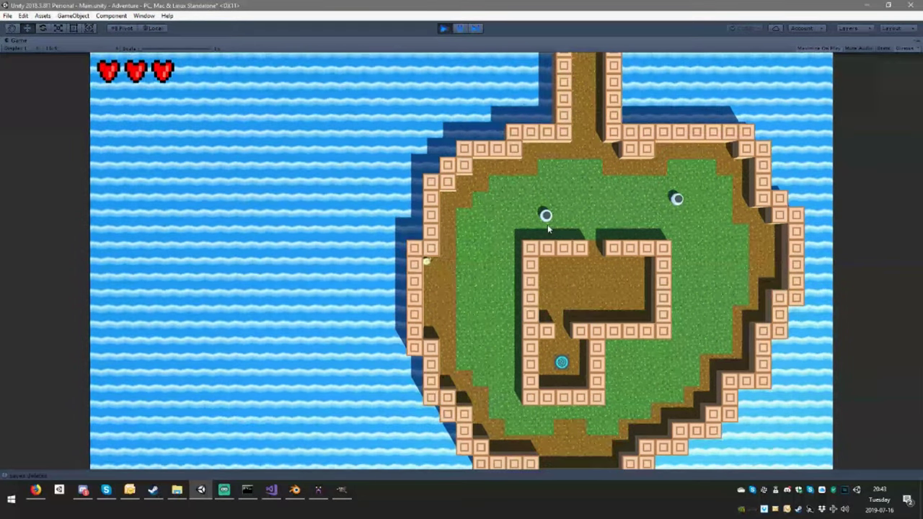
key(Right)
key(w)
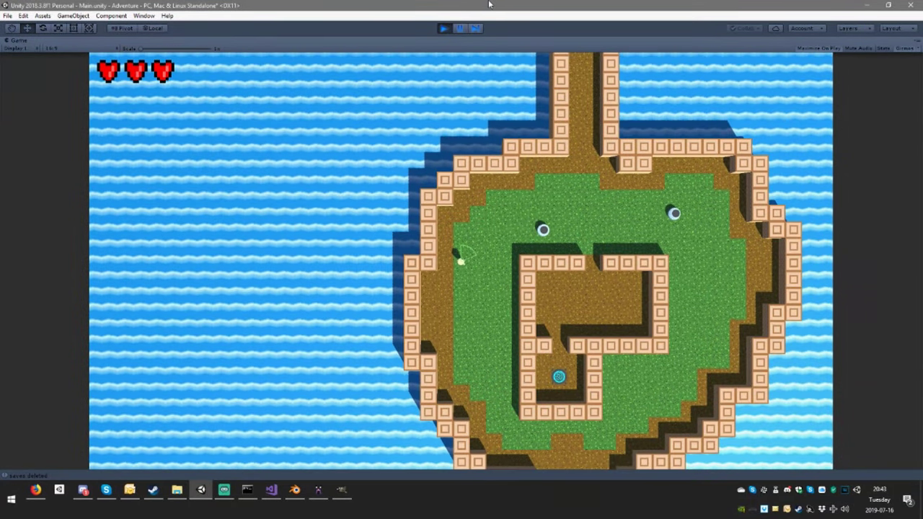
click(443, 28)
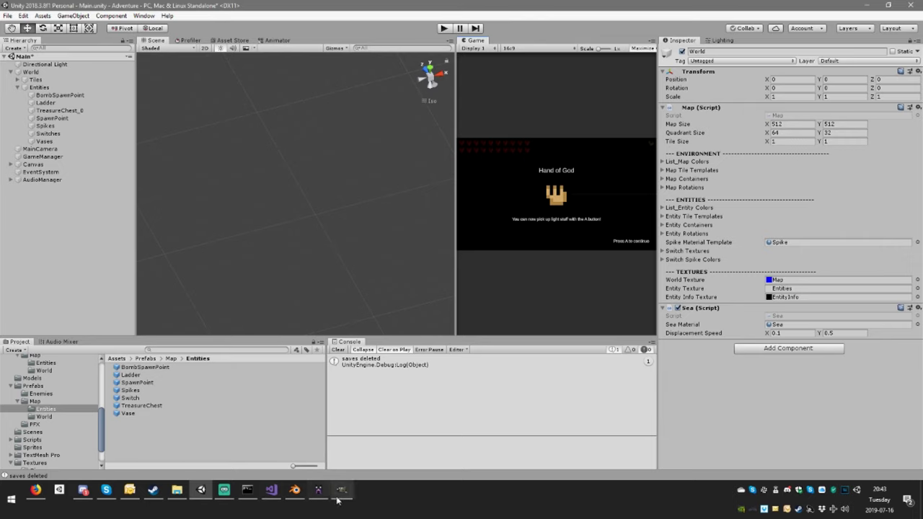
In GIMP, paint a blue vase pixel on EntityTiles at the mainland's southern shore, using the World layers as reference, and export Entities.png.
click(321, 489)
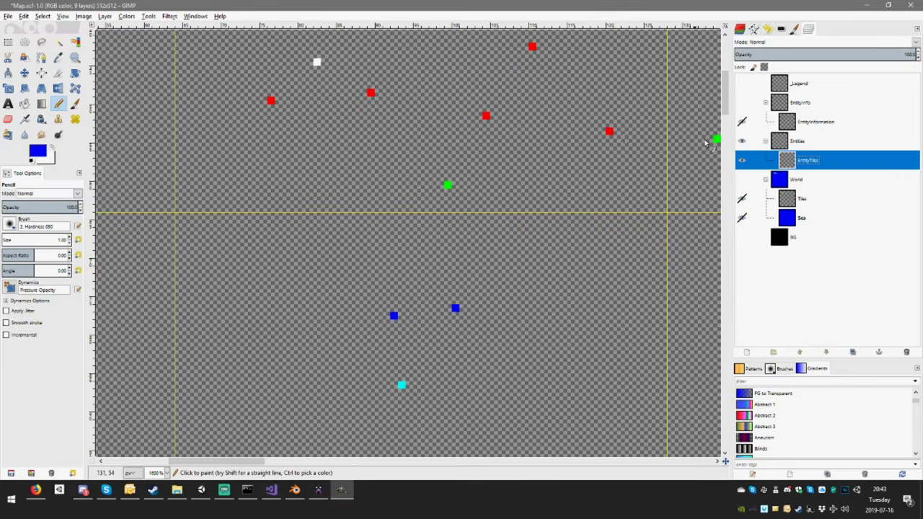
click(742, 179)
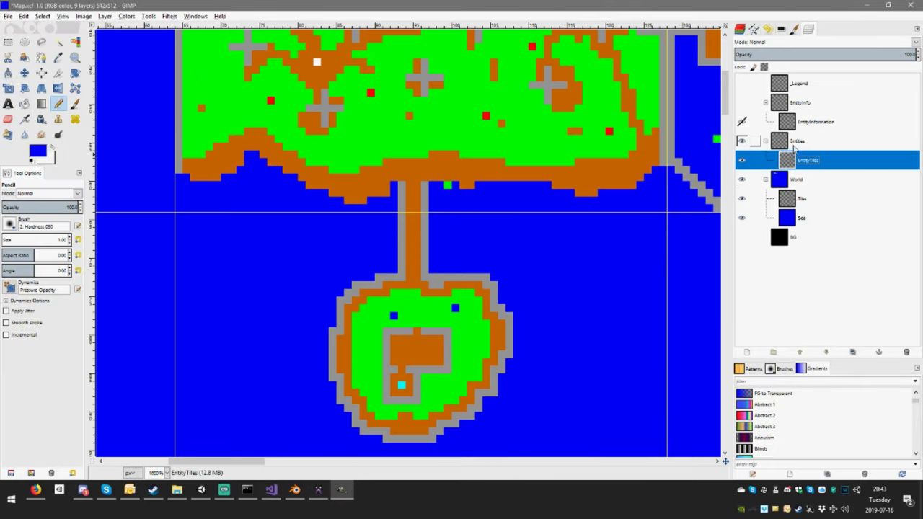
click(794, 144)
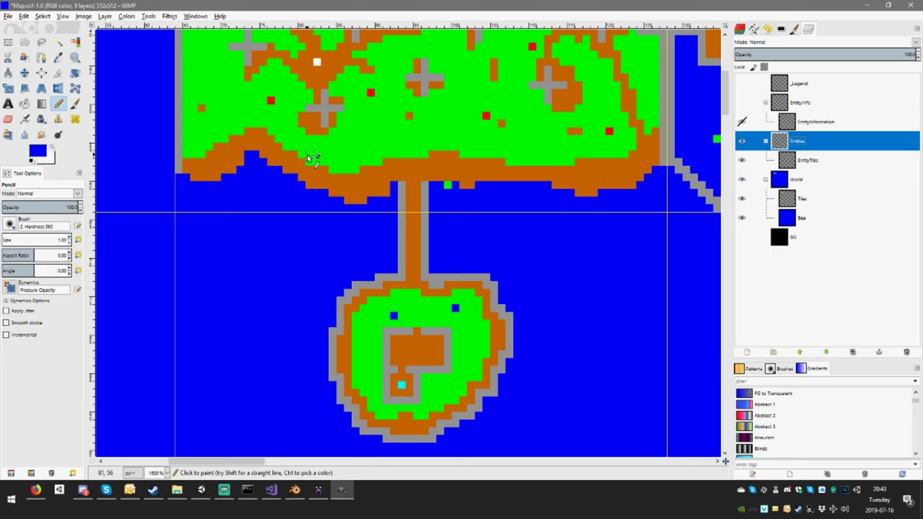
key(Page_Down)
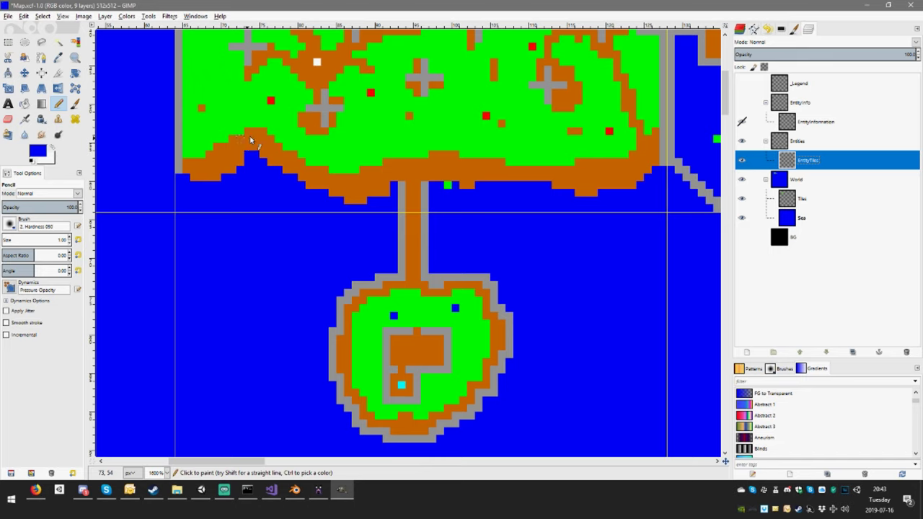
click(302, 156)
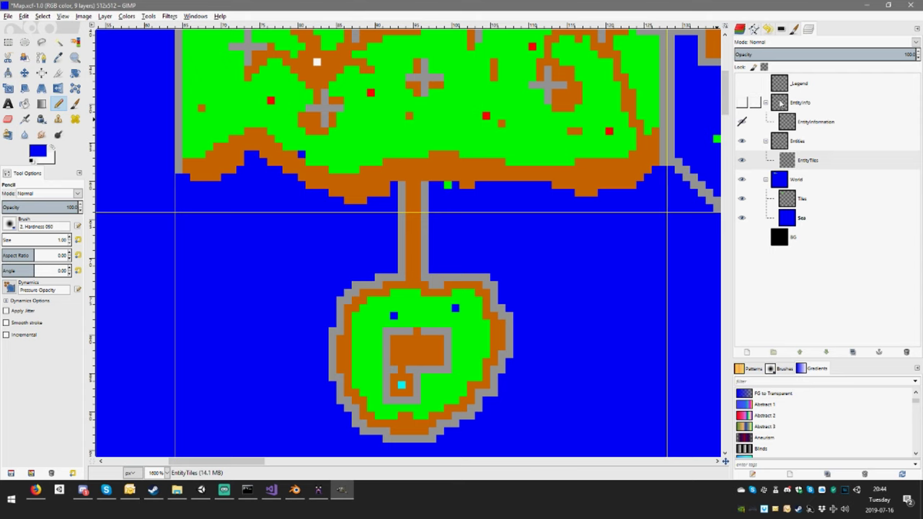
click(741, 180)
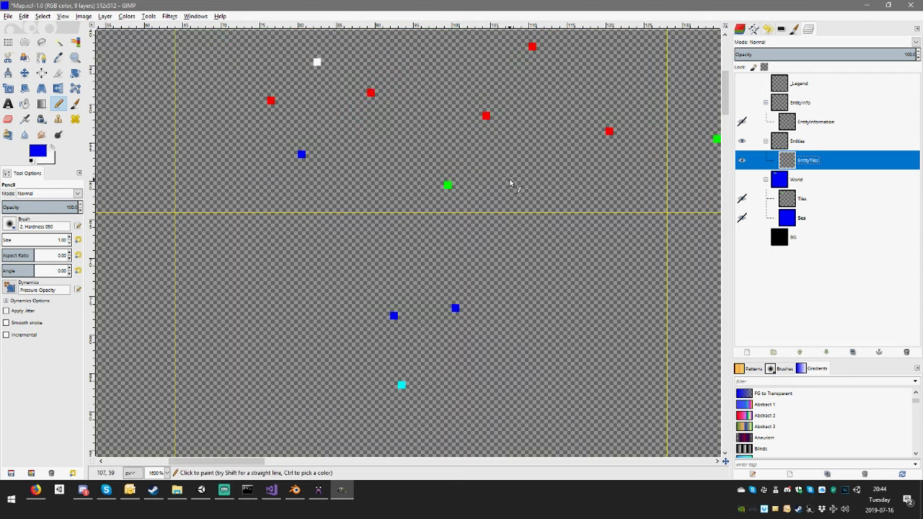
key(ctrl+e)
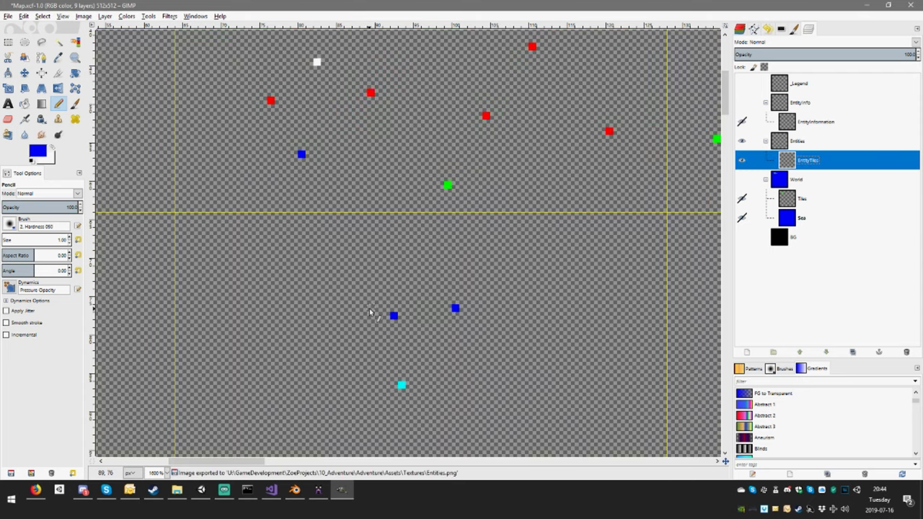
Run the game in Unity and walk the player north through the corridor to the new vase on the mainland.
key(alt+Tab)
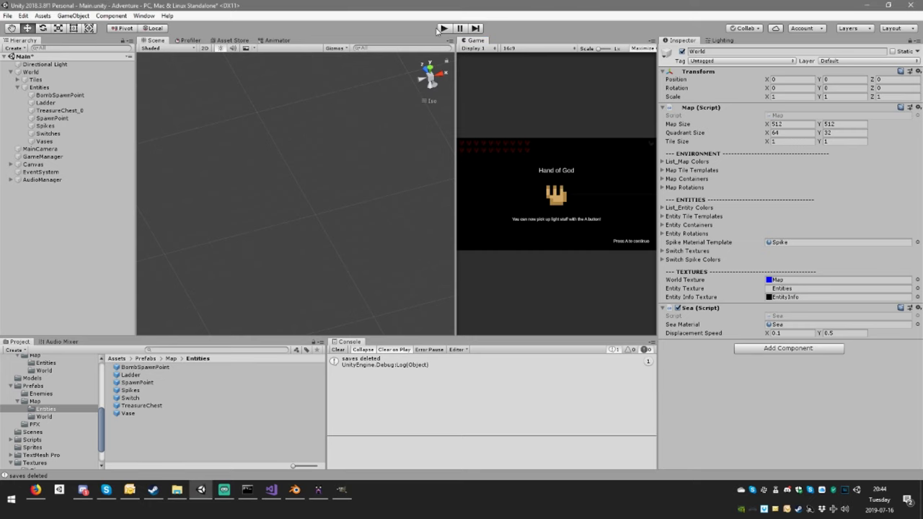
click(443, 28)
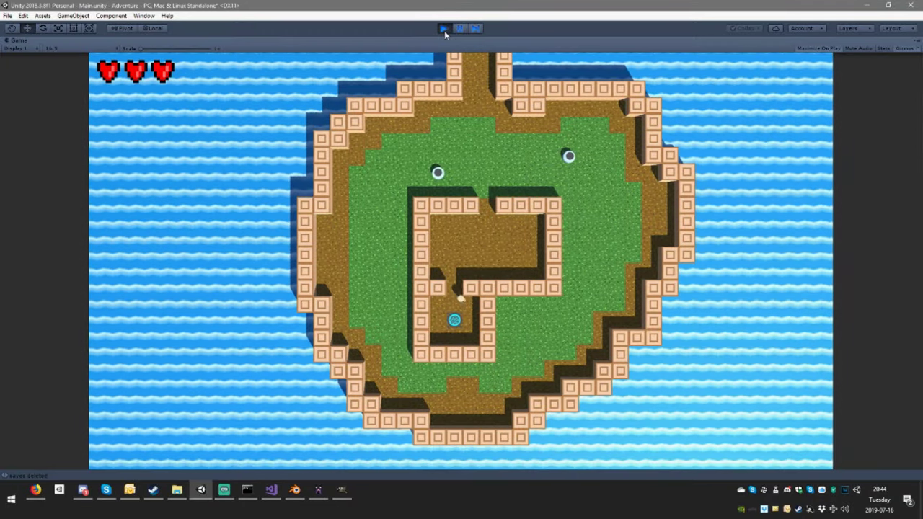
key(w)
key(d)
key(Up)
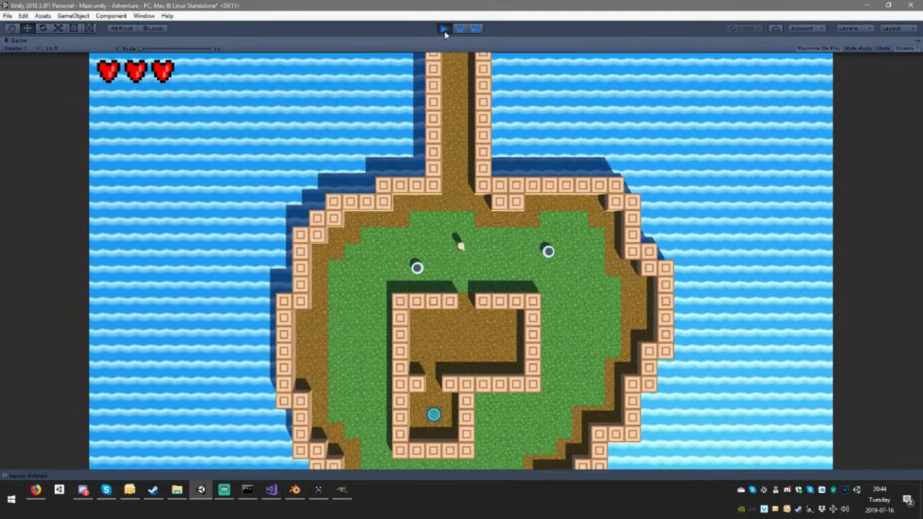
key(Up)
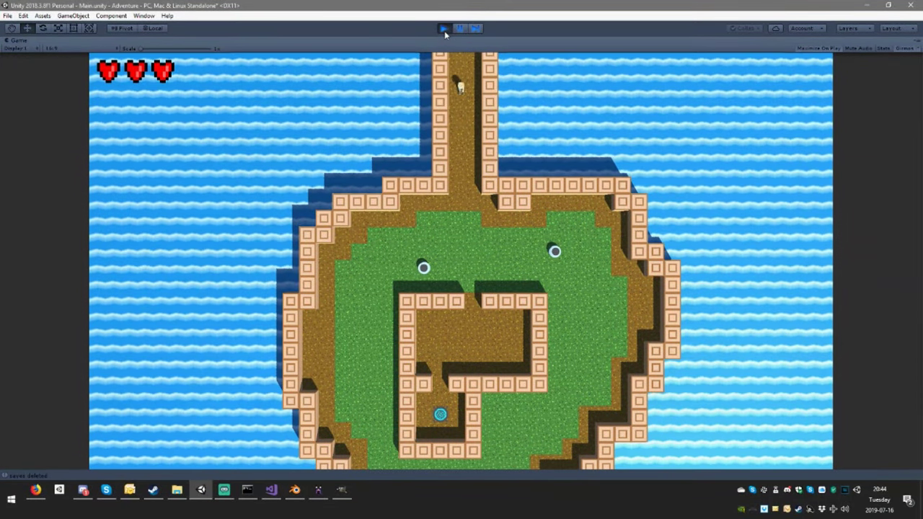
key(Up)
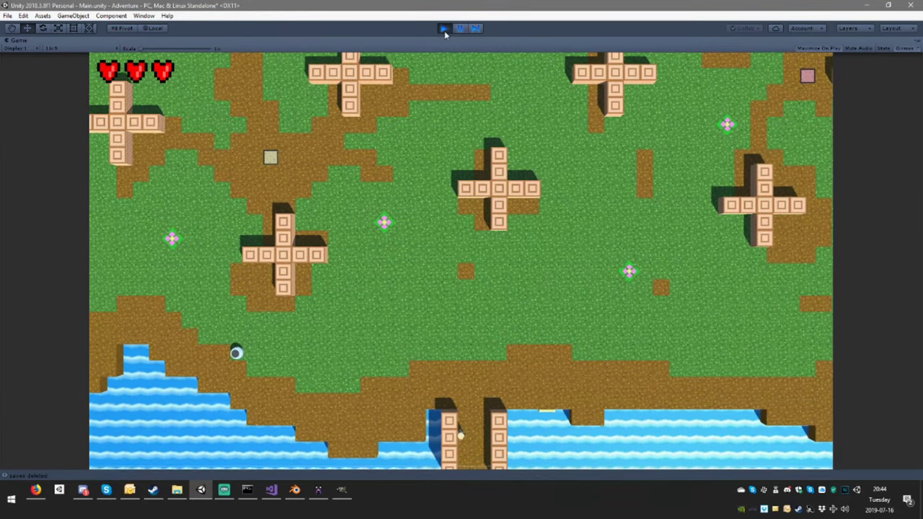
key(Left)
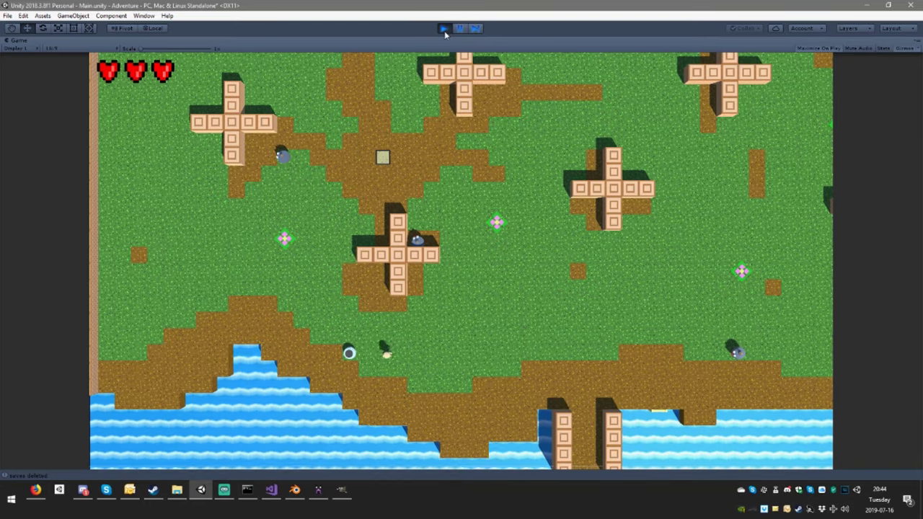
Walk the player east from the mainland vase along the southern shore, within range of the exploding enemy.
key(Right)
key(Down)
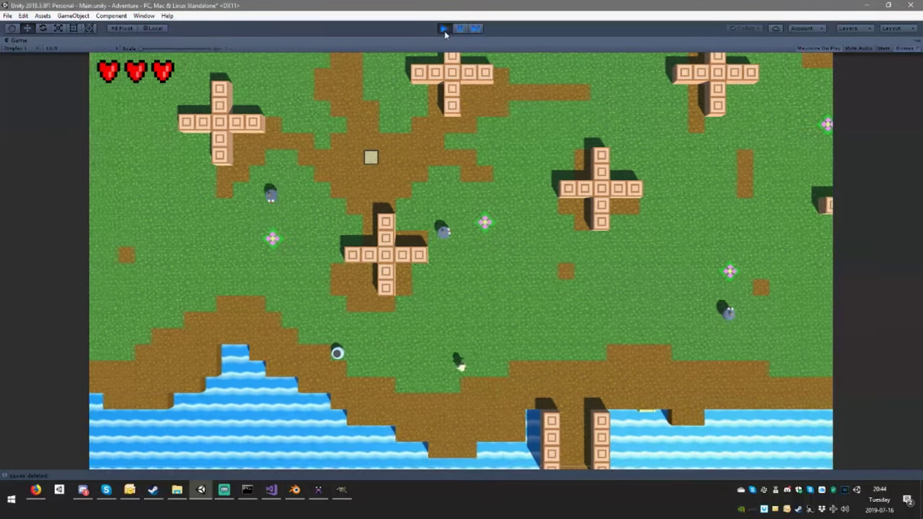
key(Right)
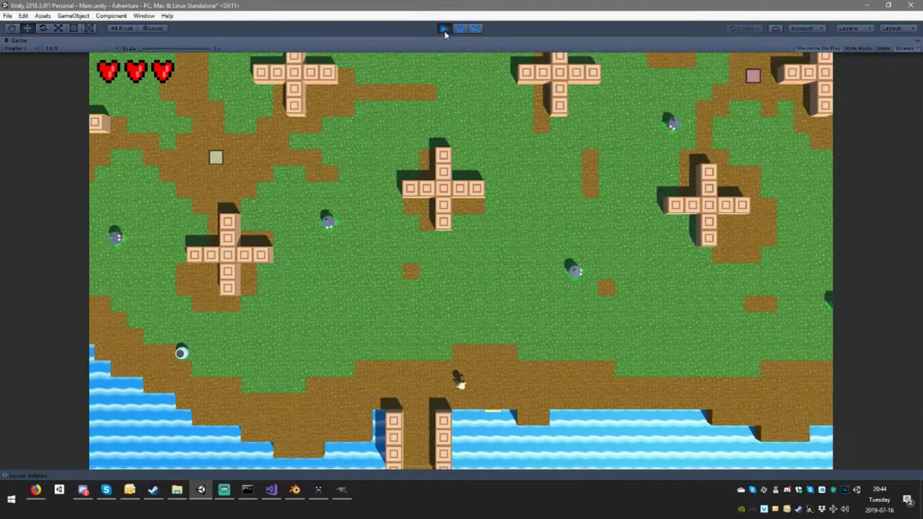
key(Right)
key(Left)
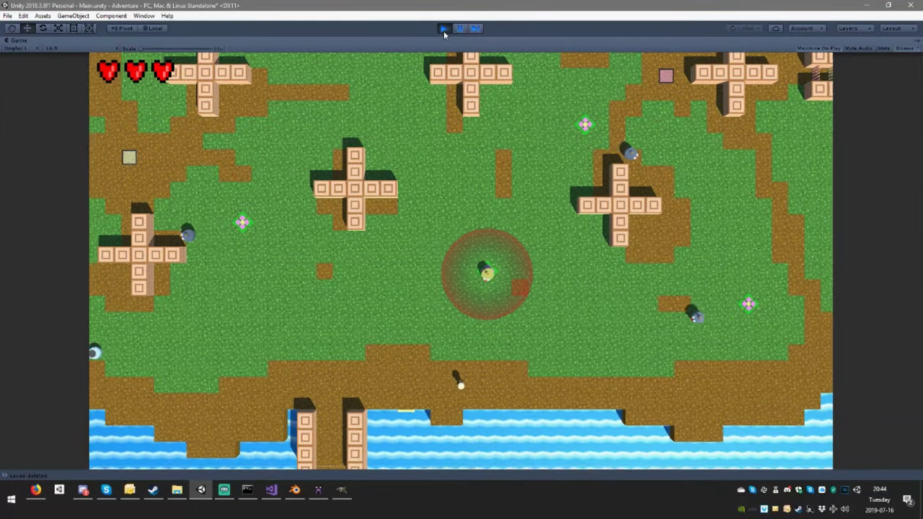
key(Right)
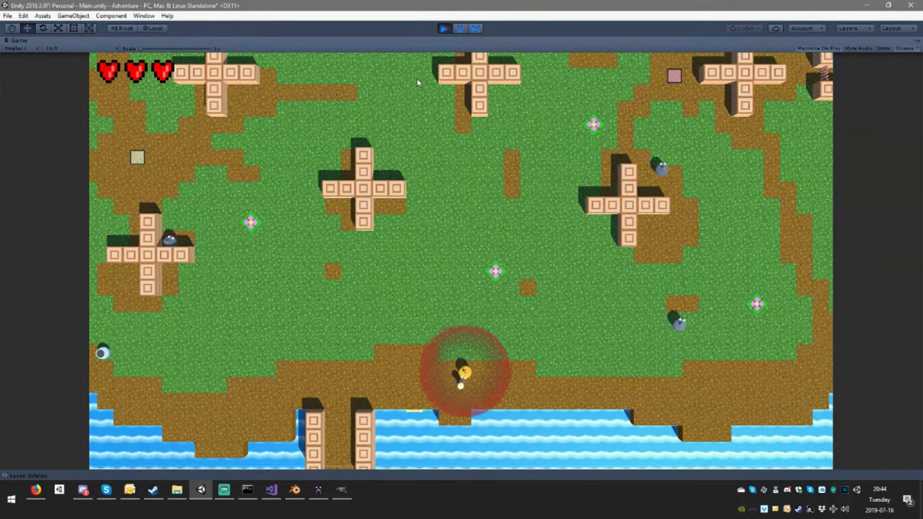
key(Right)
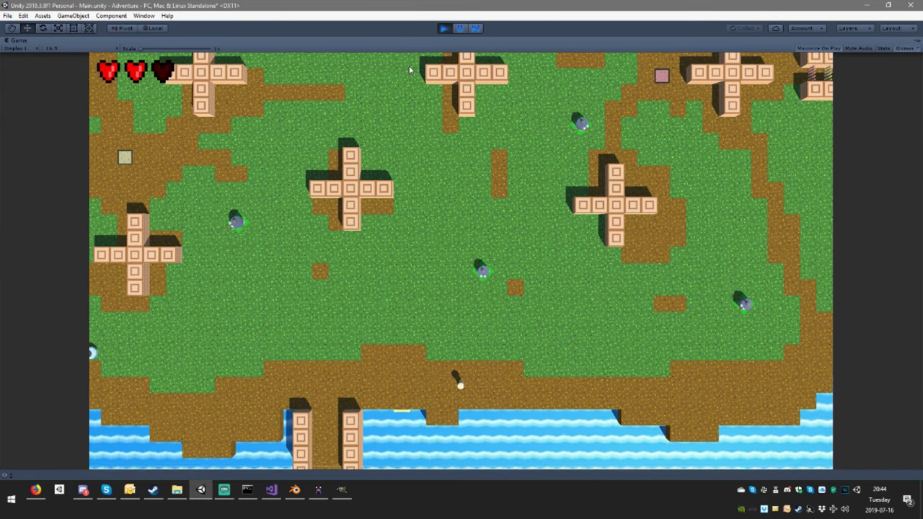
Lead the next exploding enemy west to the corridor entrance and dodge its blast.
key(Left)
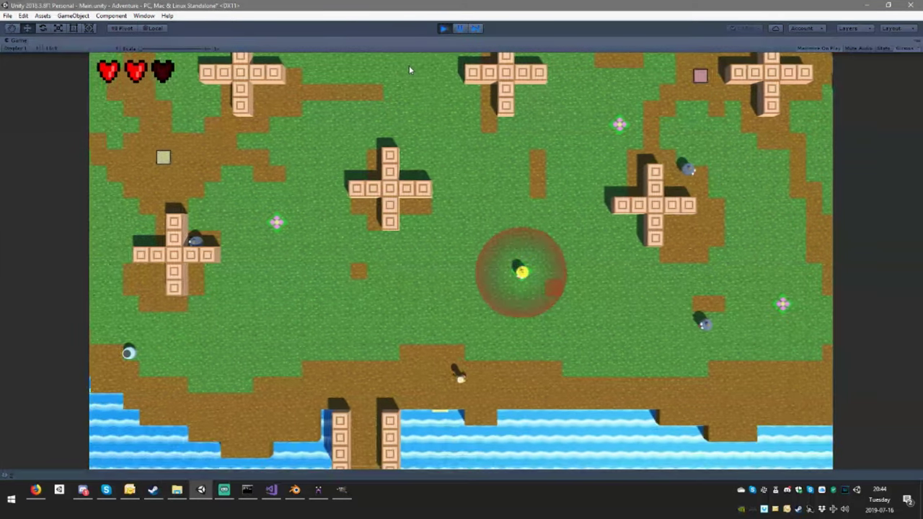
key(Left)
key(Down)
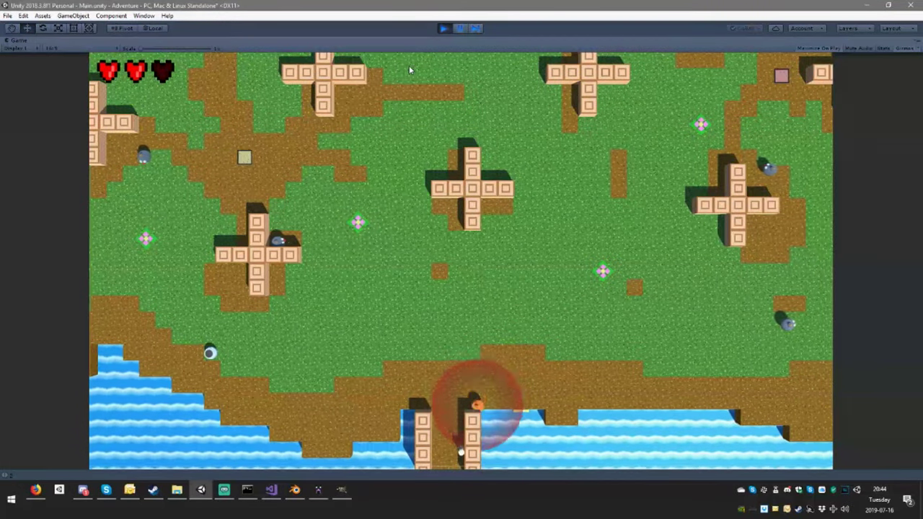
key(Up)
key(Left)
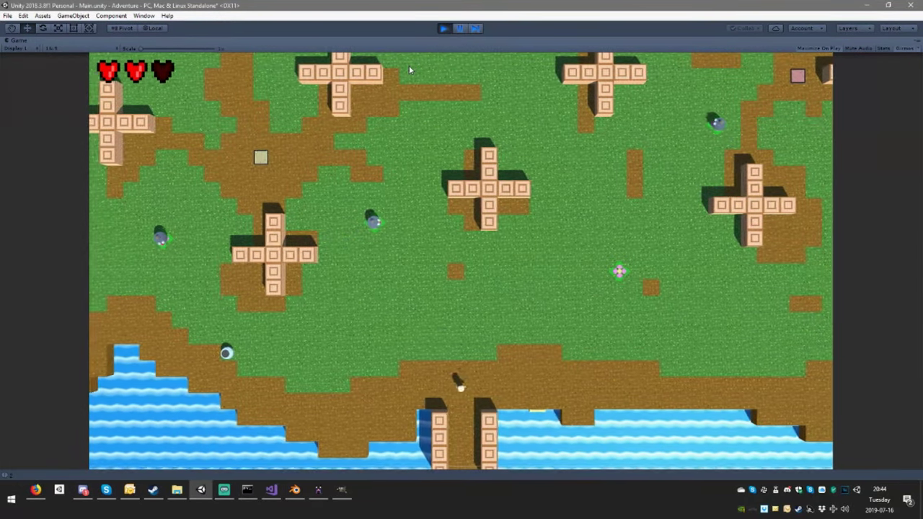
Move the player back and forth at the corridor's northern entrance, and stop the game.
key(Up)
key(Down)
key(Left)
key(Right)
key(Left)
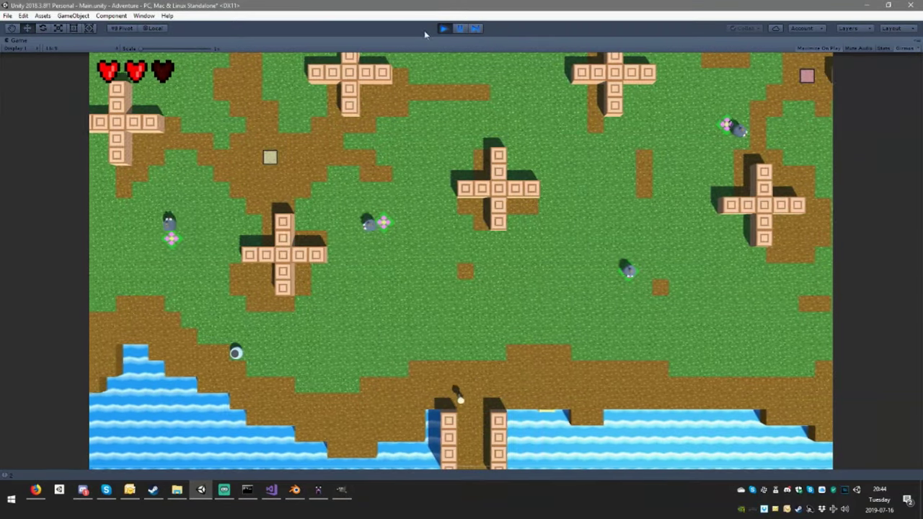
key(Right)
key(Down)
key(Left)
key(Up)
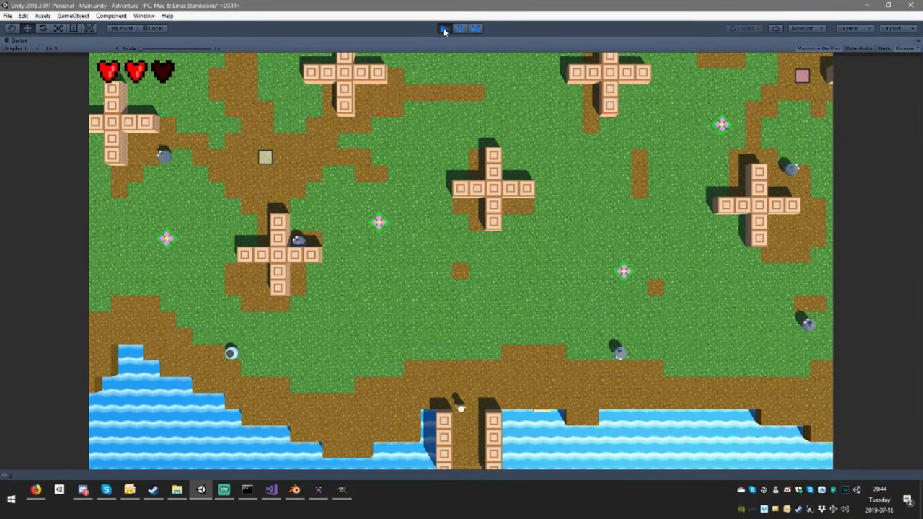
click(445, 28)
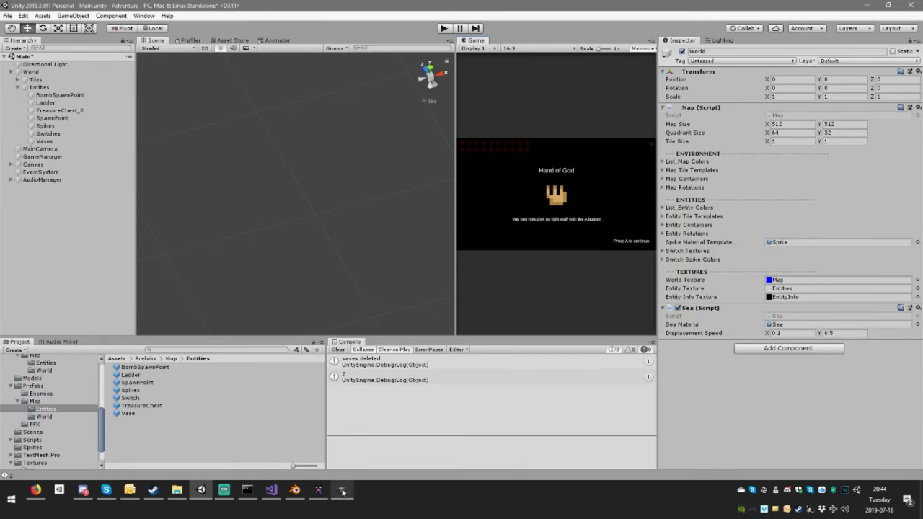
In GIMP, delete the mainland's blue vase pixel, save Map.xcf, re-export Entities.png and return to Unity.
click(343, 491)
click(8, 41)
drag(274, 143, 322, 168)
click(414, 139)
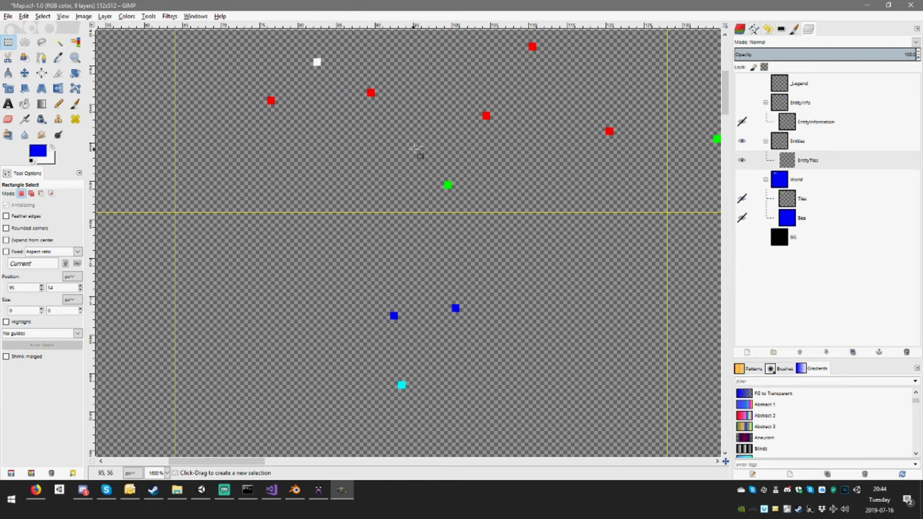
key(ctrl+s)
key(ctrl+e)
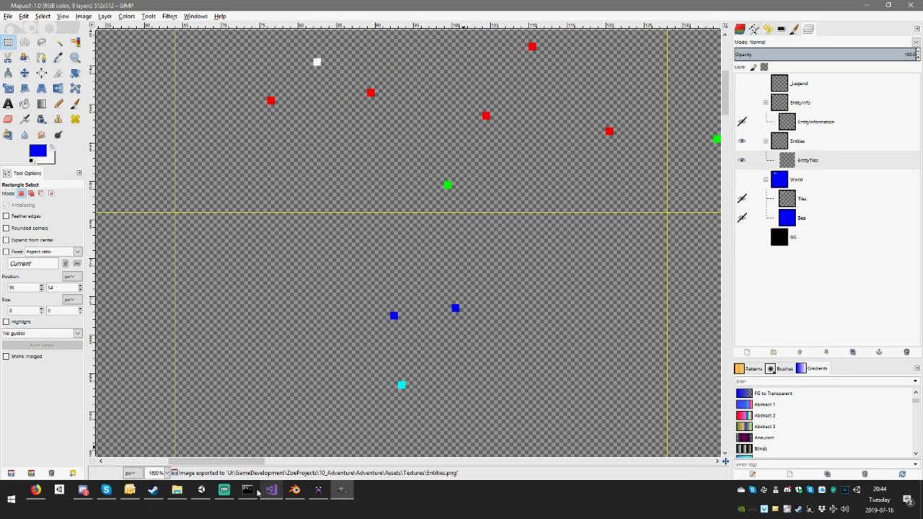
click(203, 491)
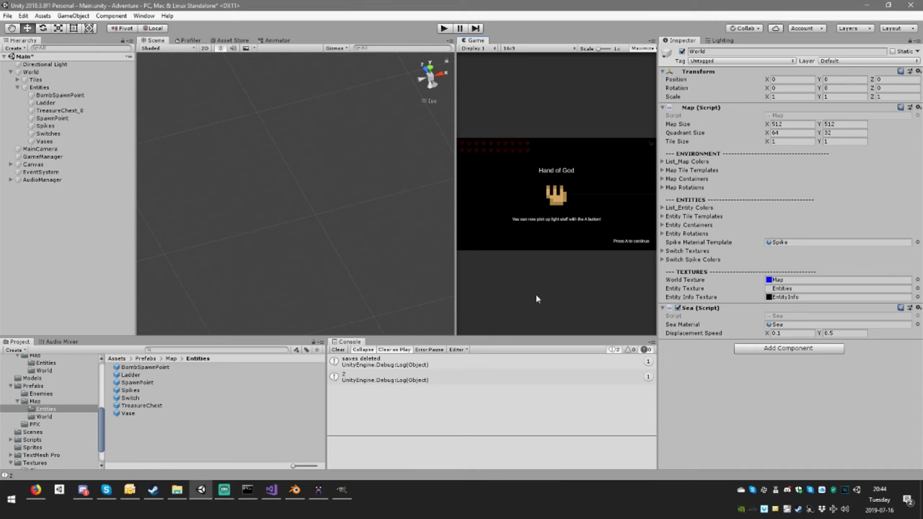